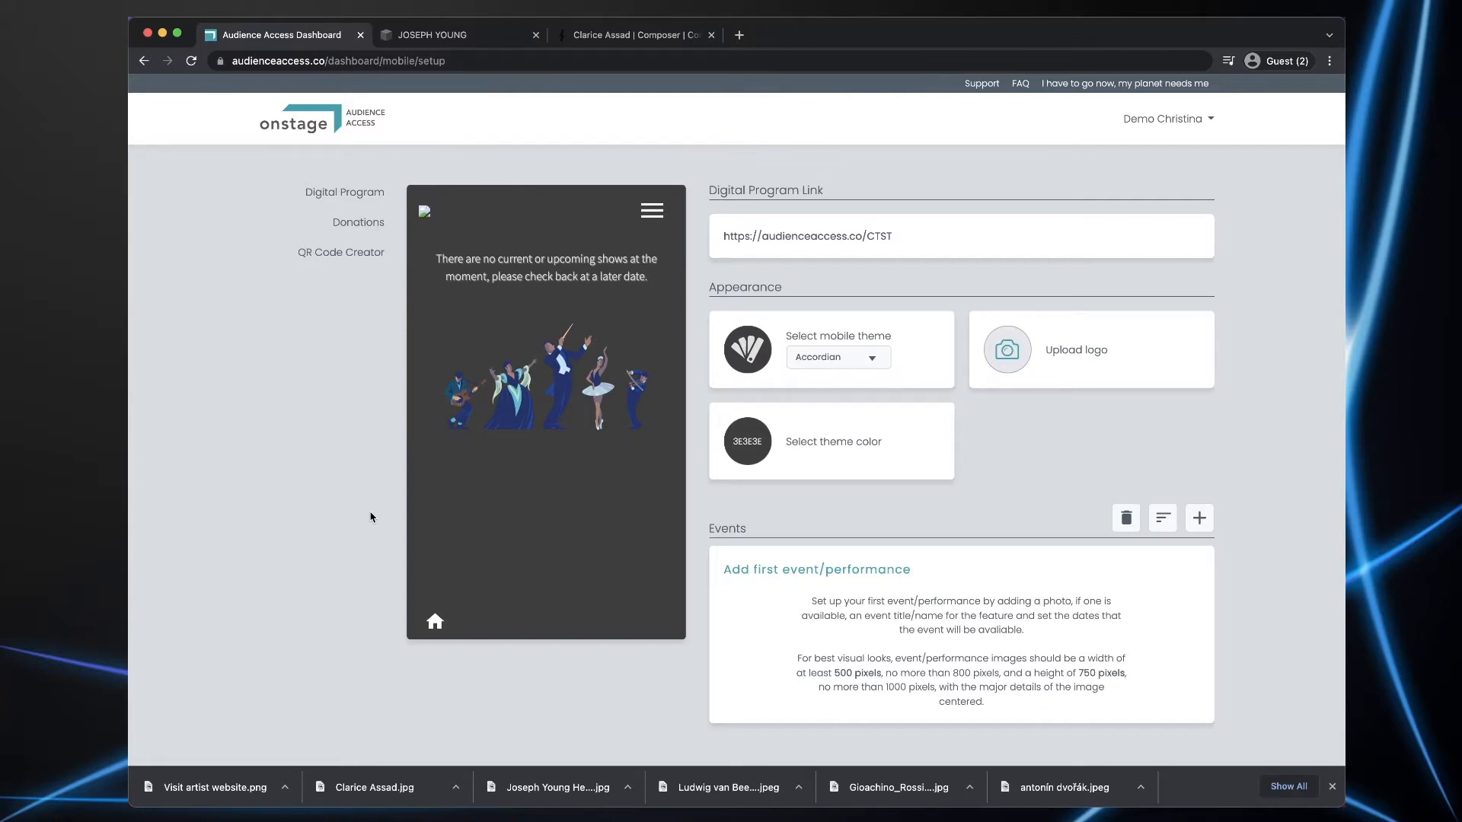
- Change the digital program's mobile theme from Accordian to Classic Dark
left_click(873, 363)
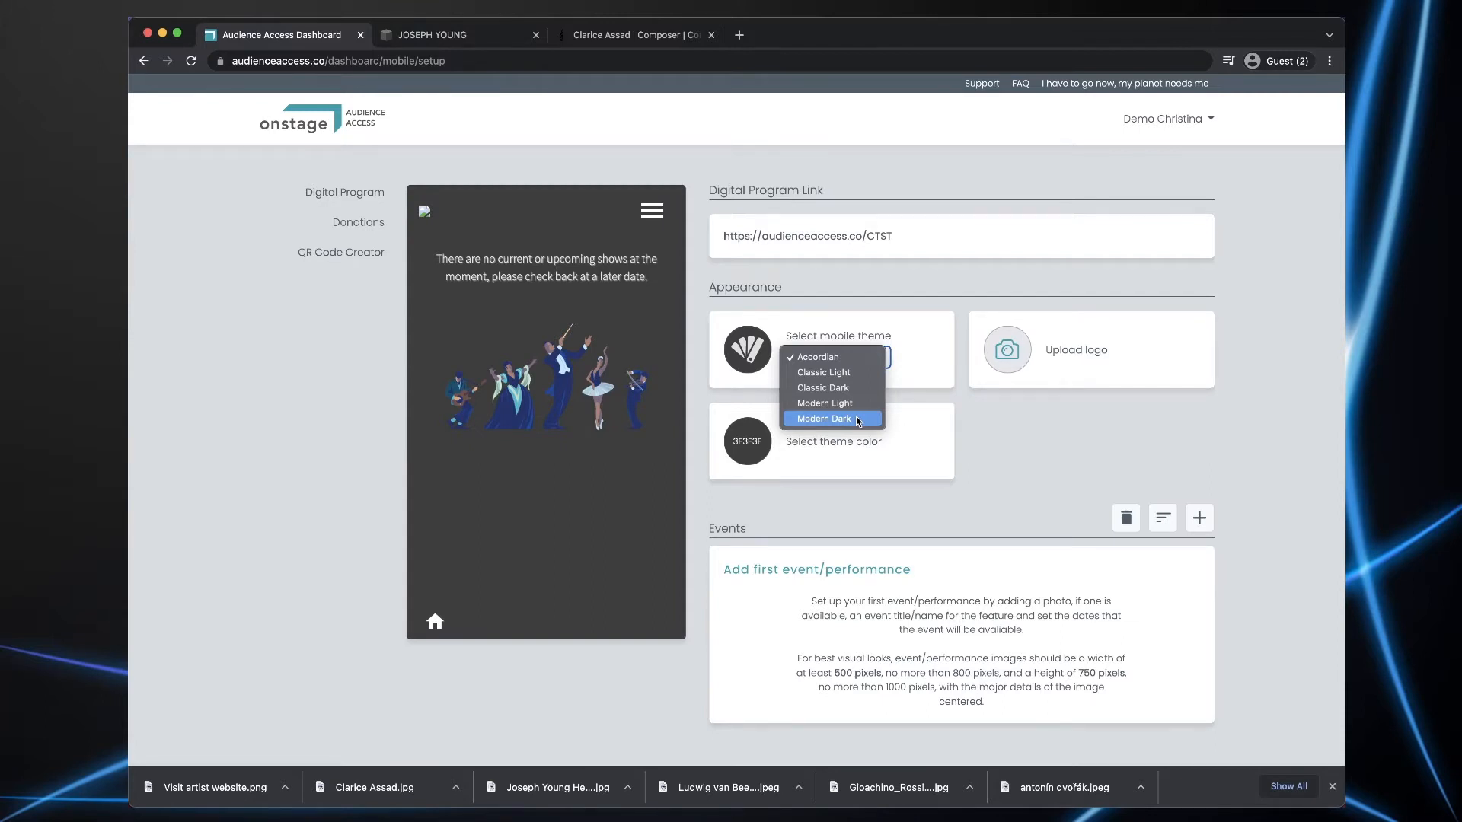
left_click(825, 387)
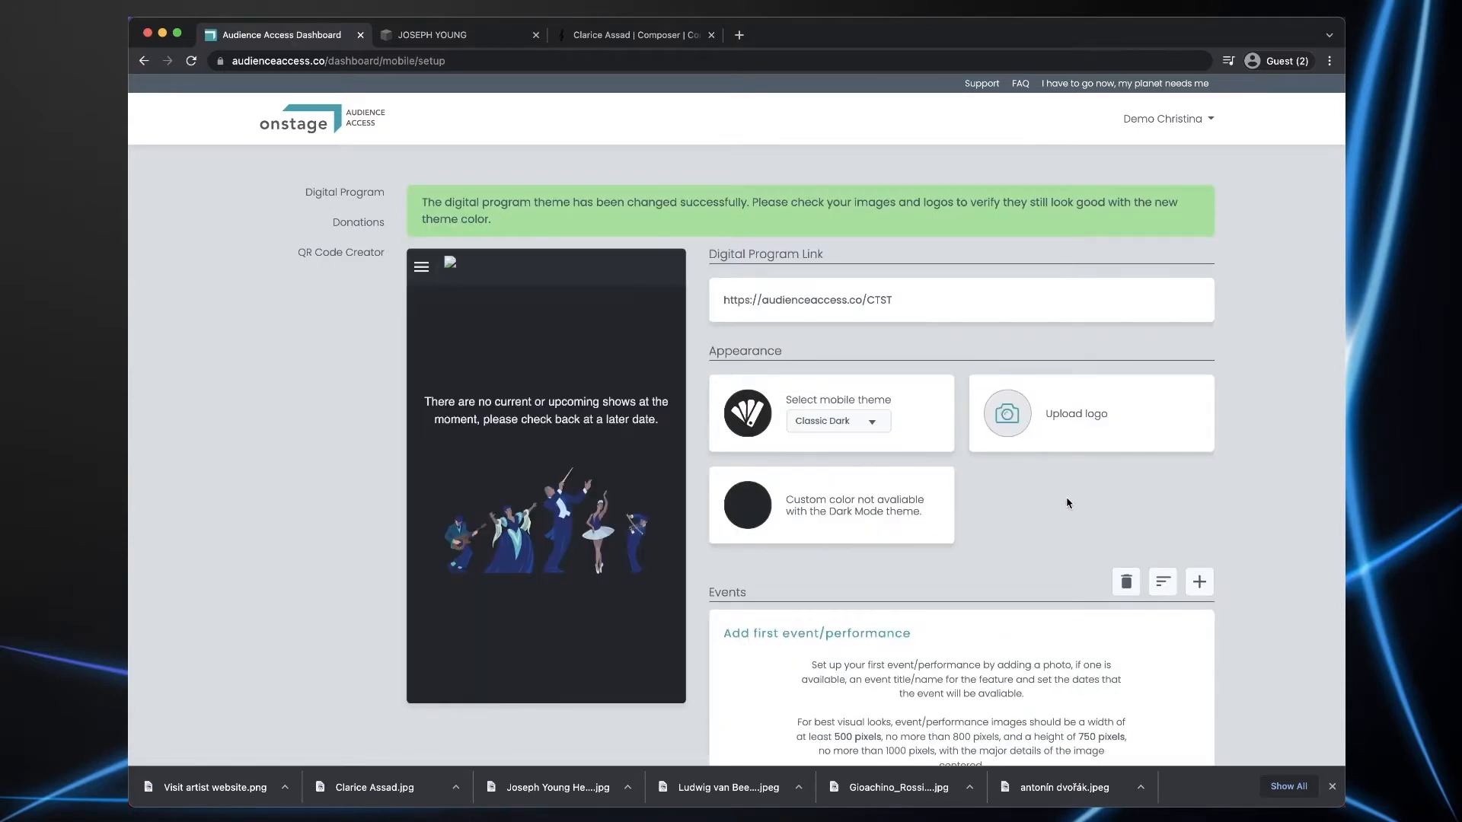
- Set the program header logo to the Hartford Symphony Orchestra image from the downloads bar
left_click(1012, 416)
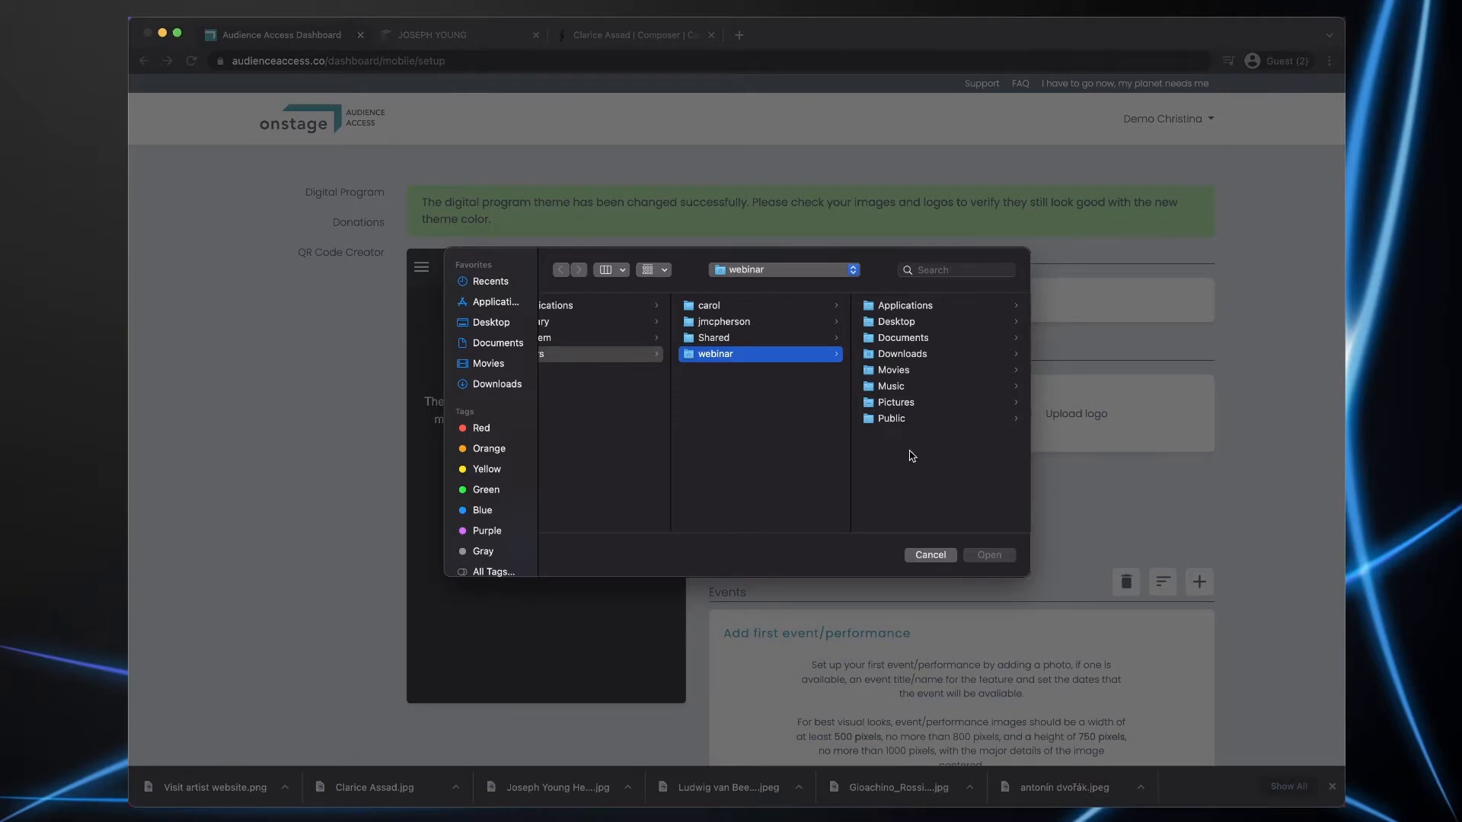
left_click(500, 322)
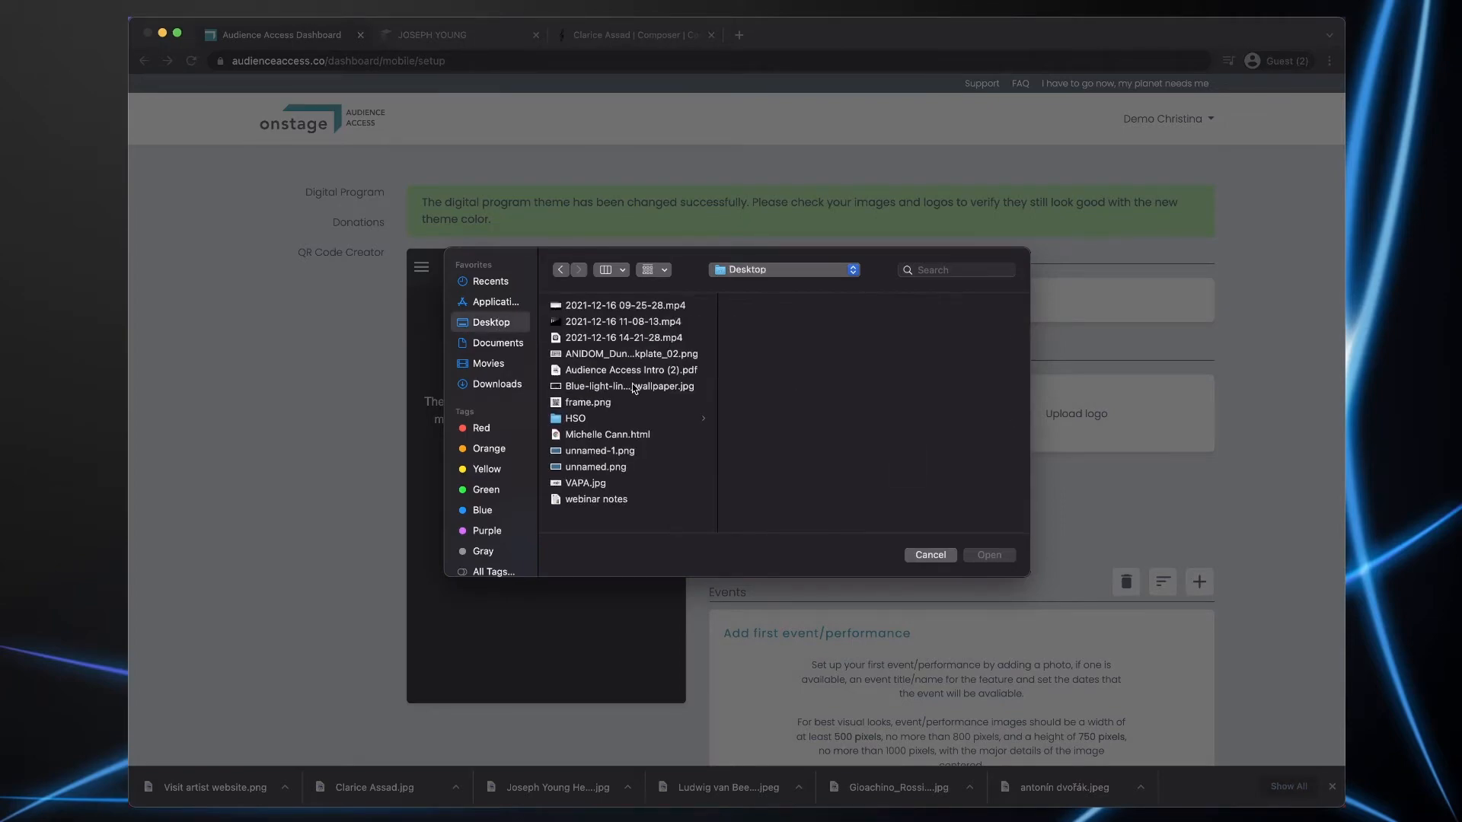
left_click(576, 418)
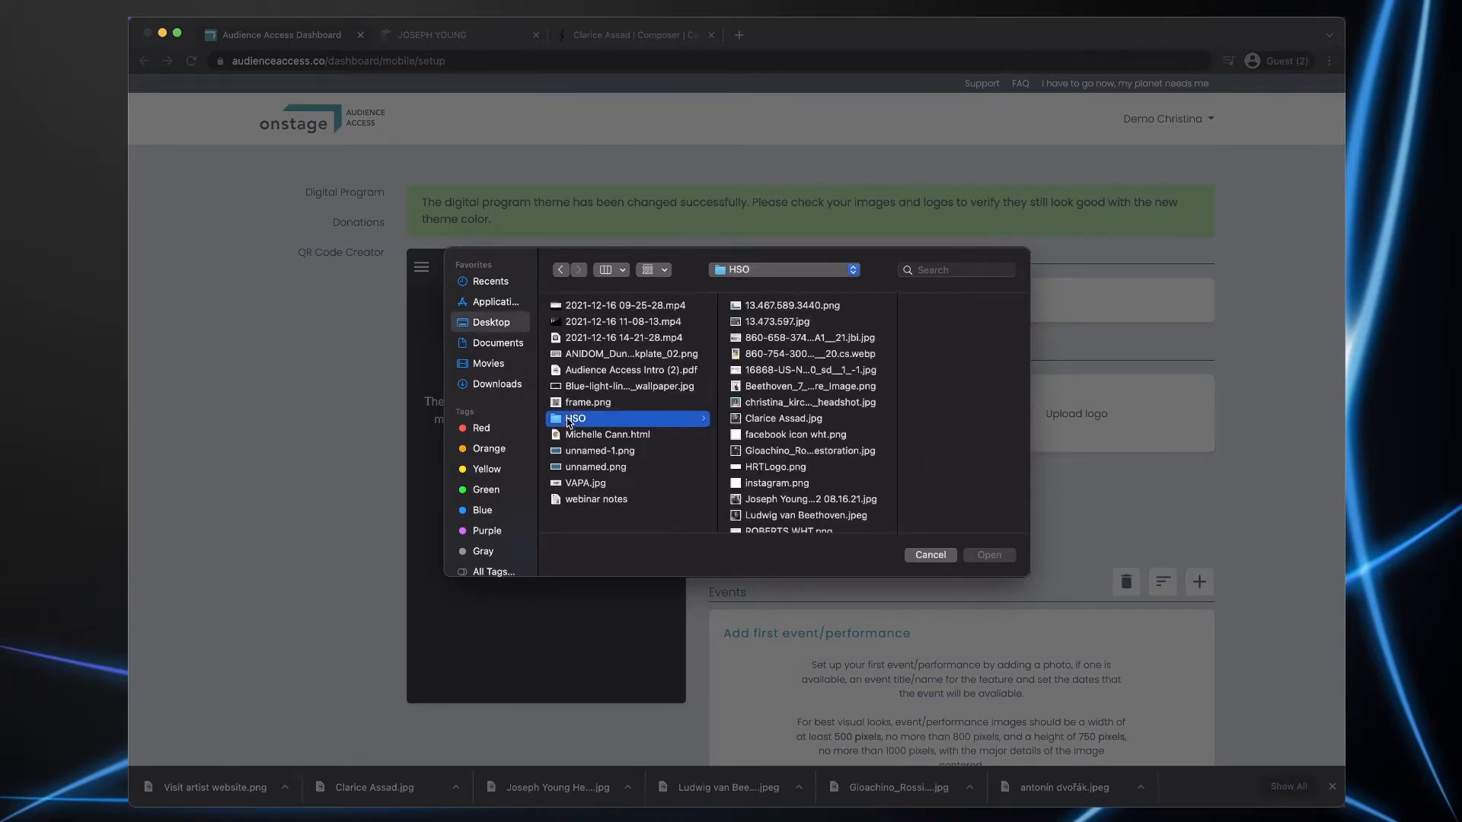
left_click(934, 555)
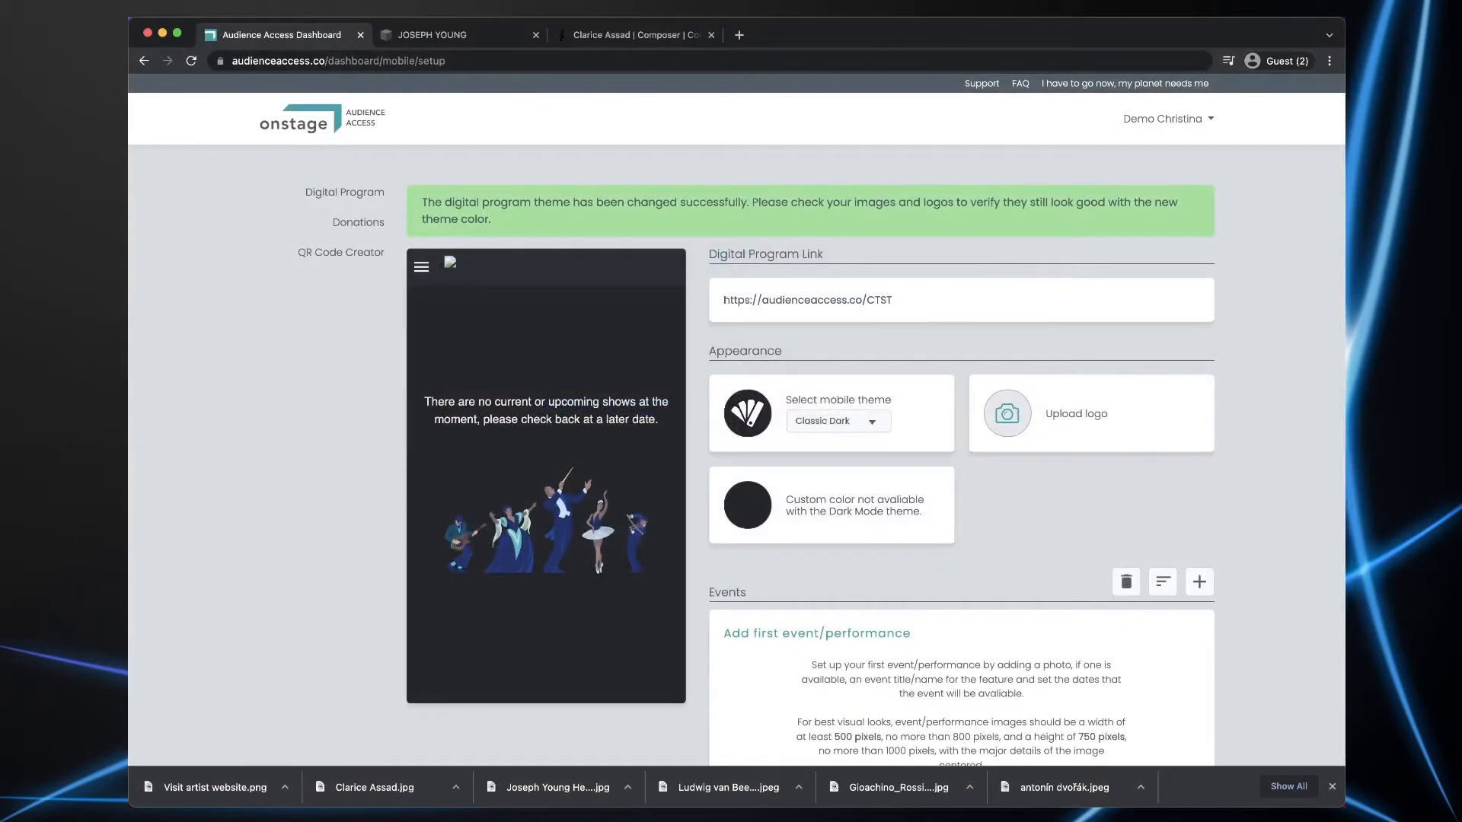
left_click_drag(533, 787, 1009, 419)
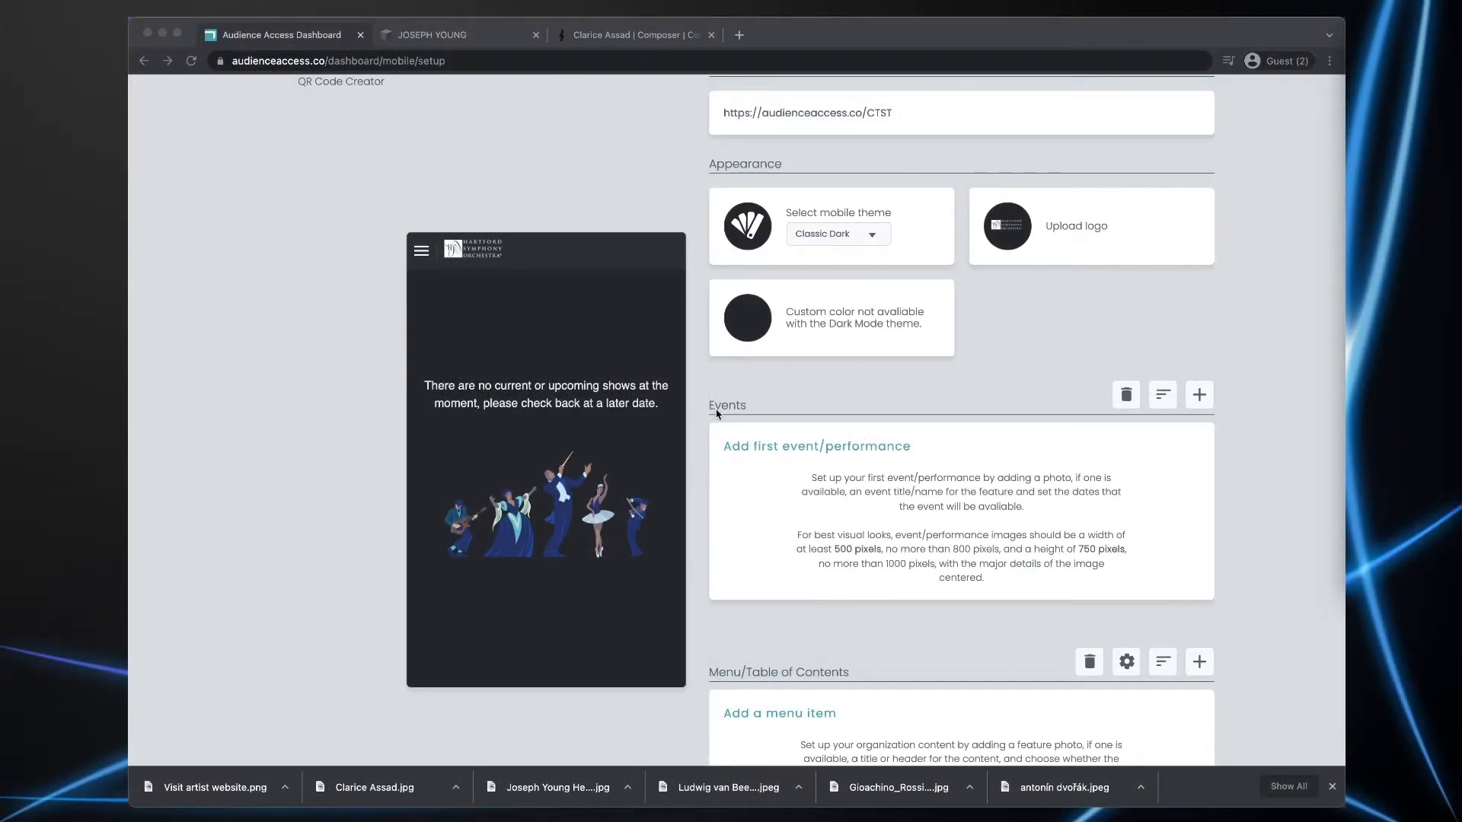
- Start a new event and give it the title BEETHOVEN 7
left_click(1197, 396)
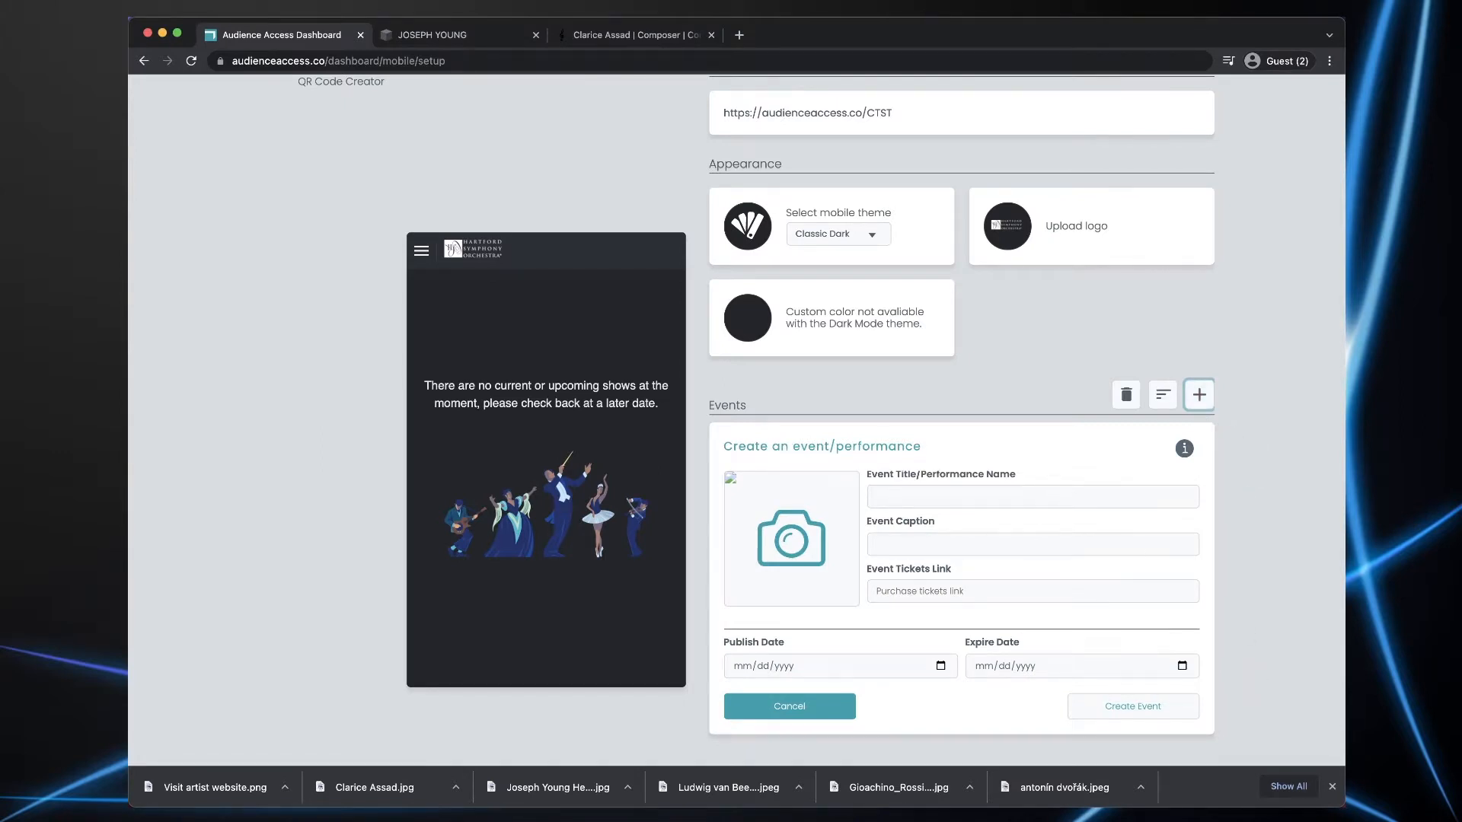
key("super+Tab")
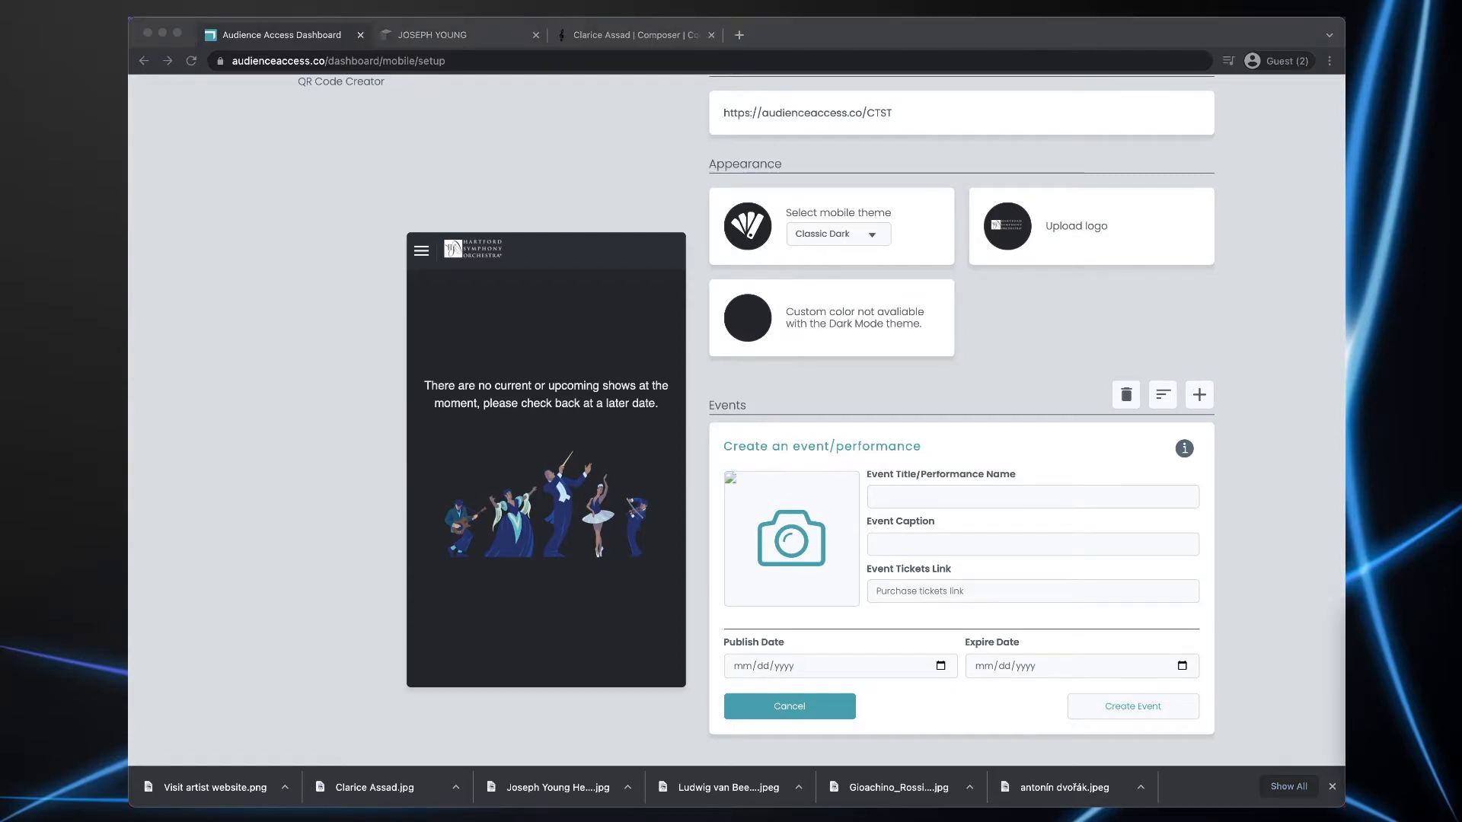
left_click(913, 506)
type("BEETHOVEN 7")
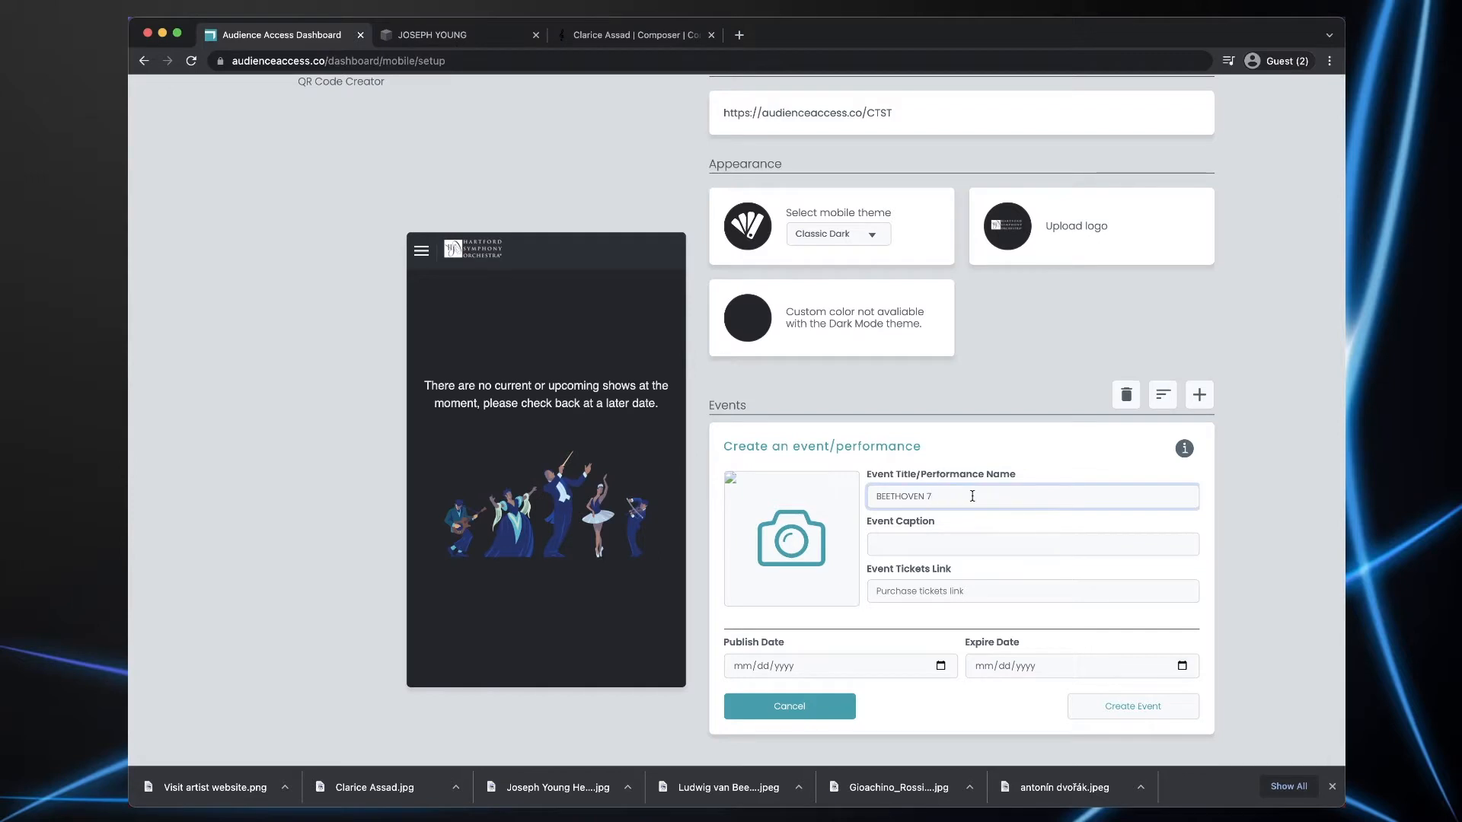
- Paste the caption December 20-25, 2021 and the Hartford Symphony concerts-tickets URL as the tickets link
key("super+Tab")
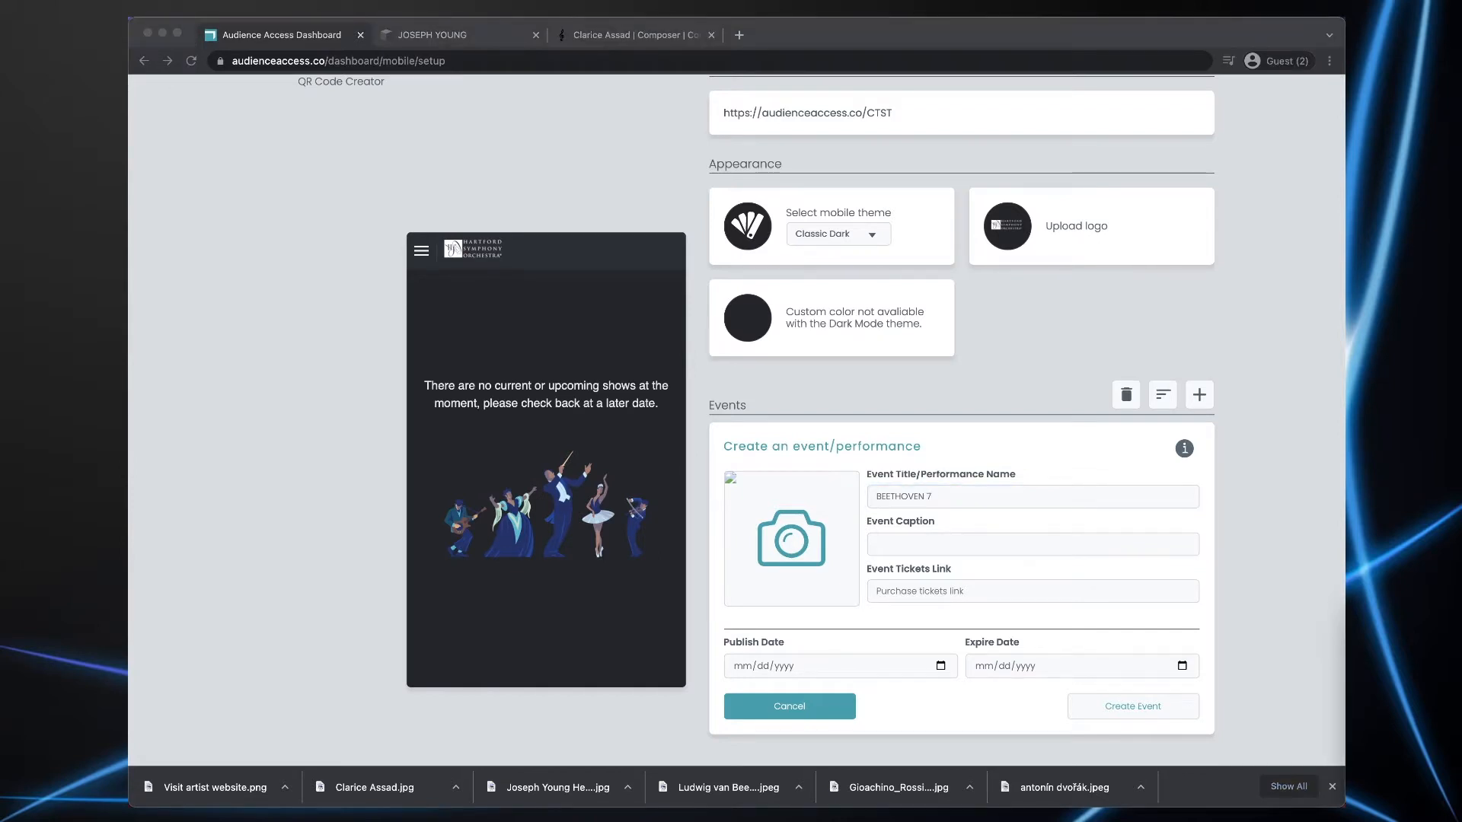
key("super+Tab")
left_click(898, 541)
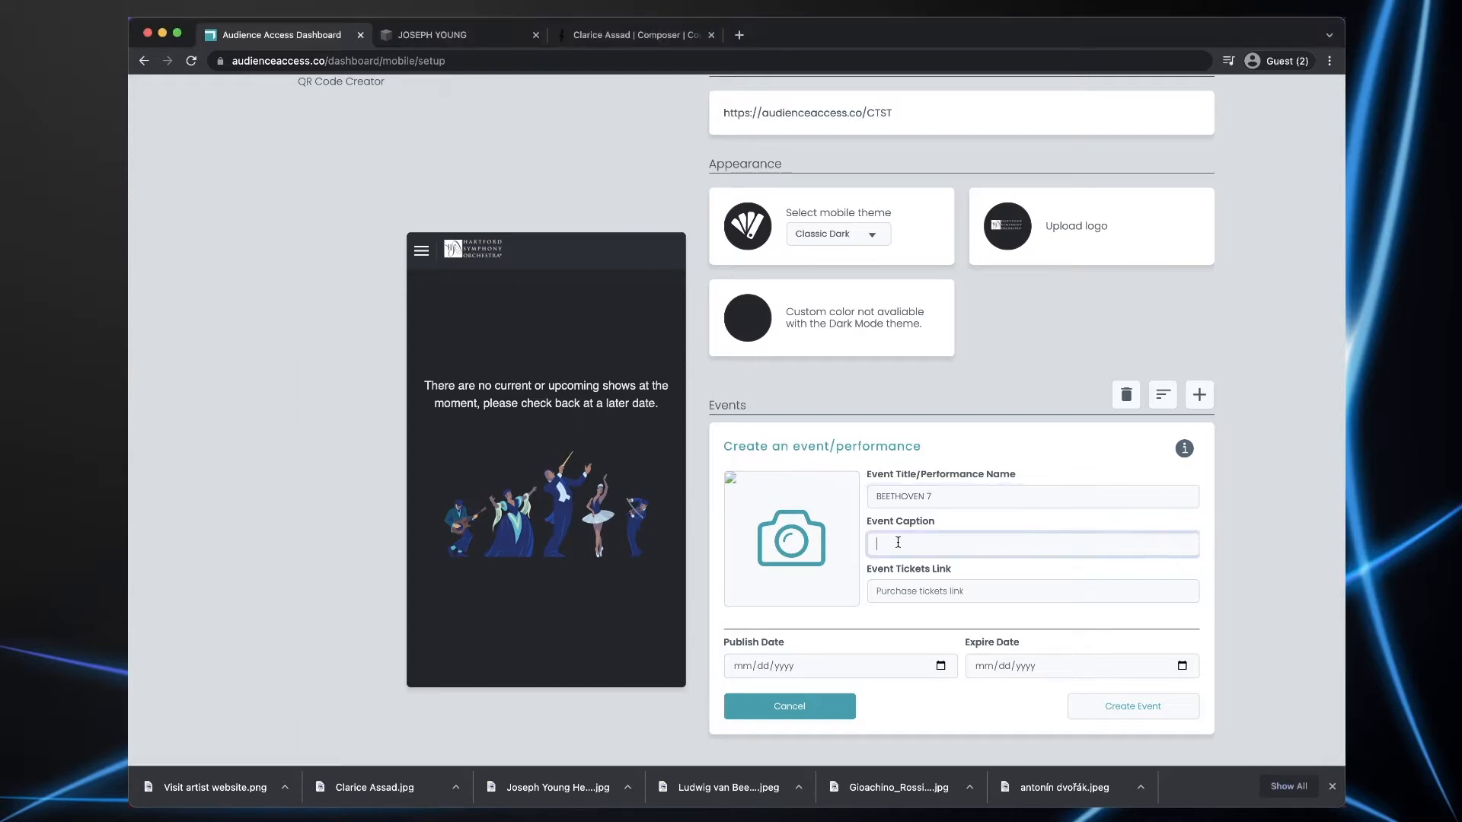
type("December 20-25, 2021")
left_click(1362, 677)
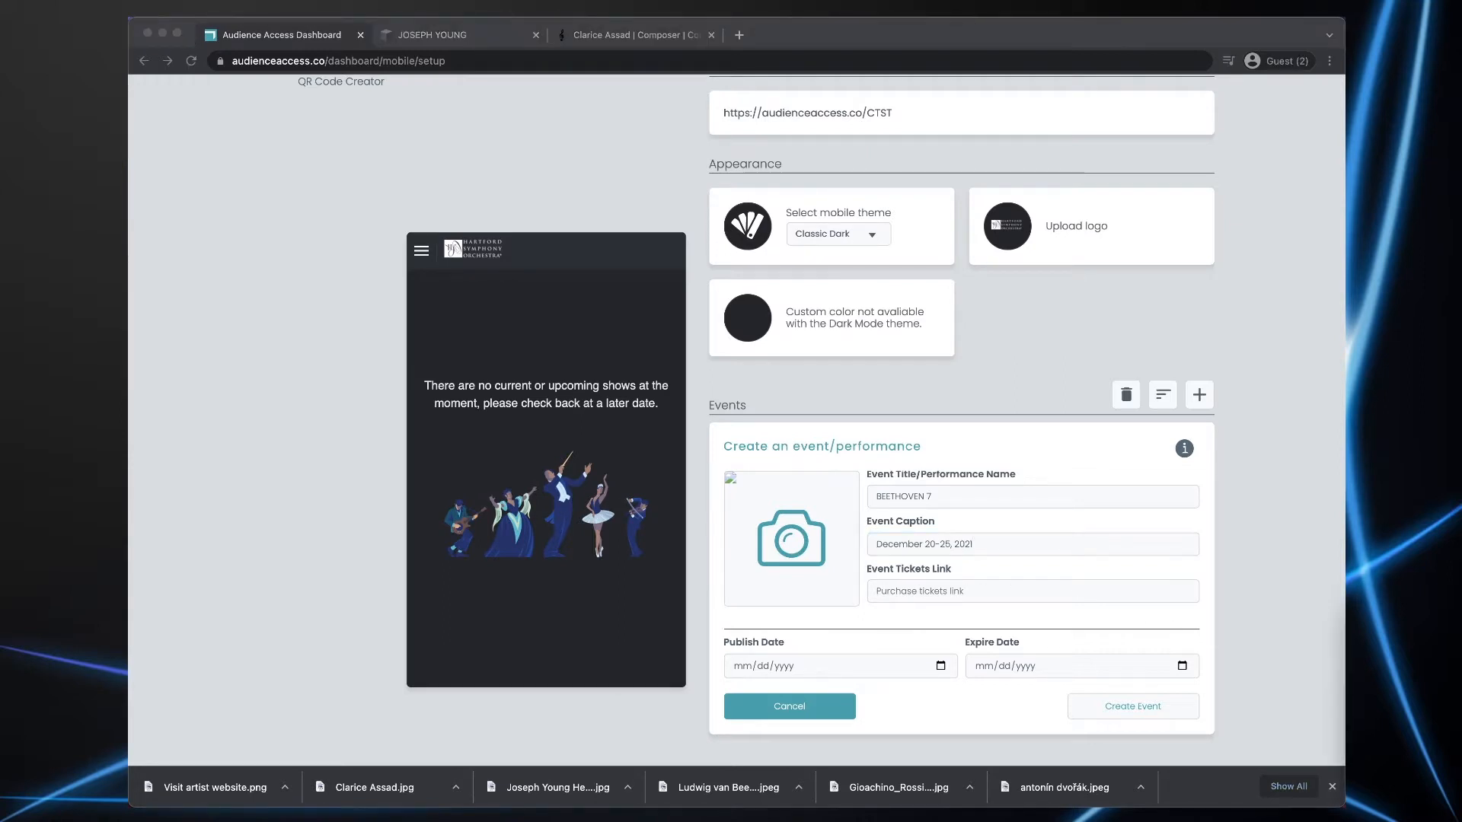
left_click(906, 591)
type("https://hartfordsymphony.org/concerts-tickets/")
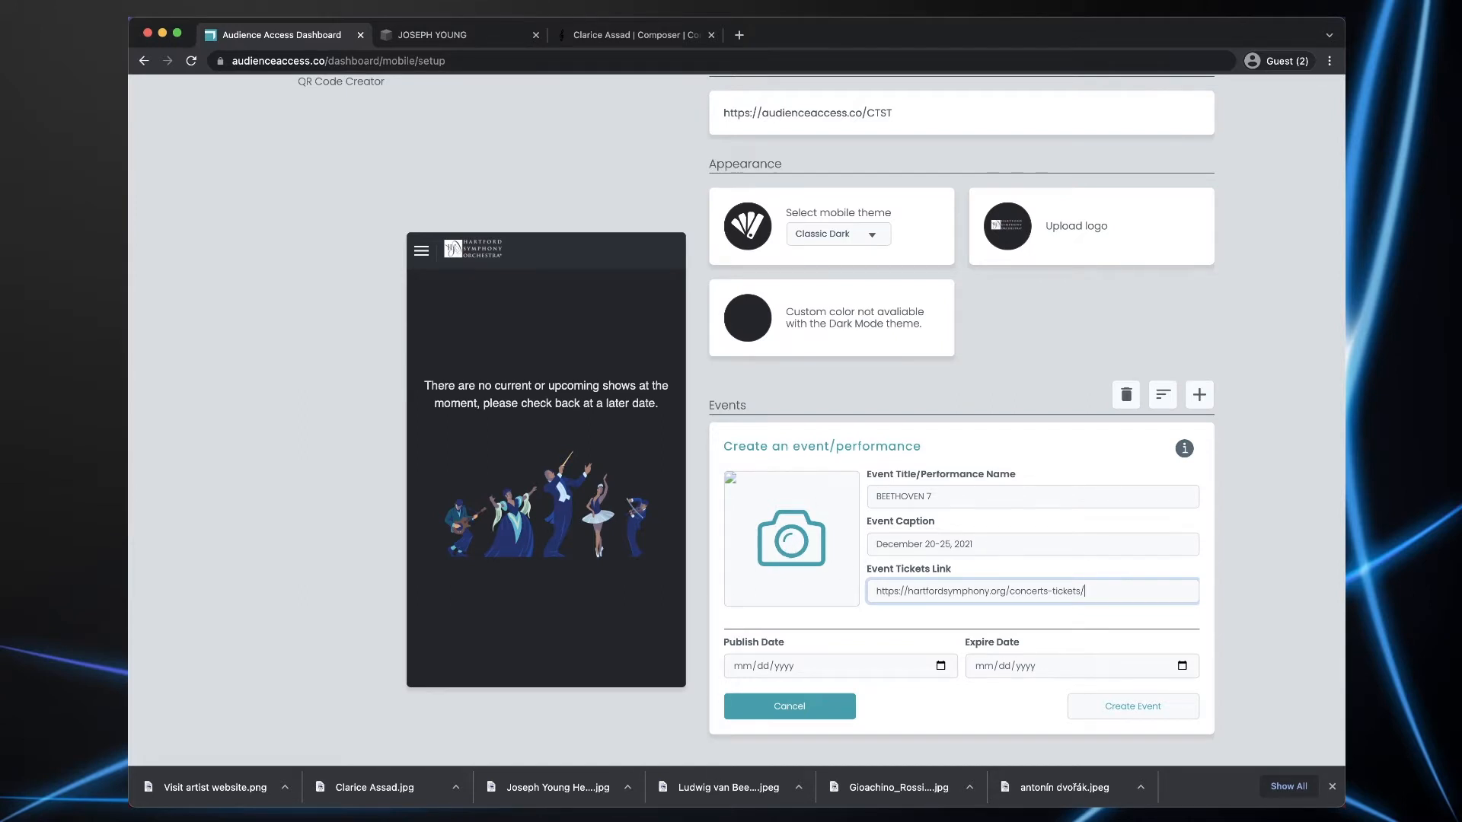
- Add the Beethoven 7 poster, publish 12/16/2021, expire 12/26/2021, and create the event
left_click_drag(558, 787, 788, 533)
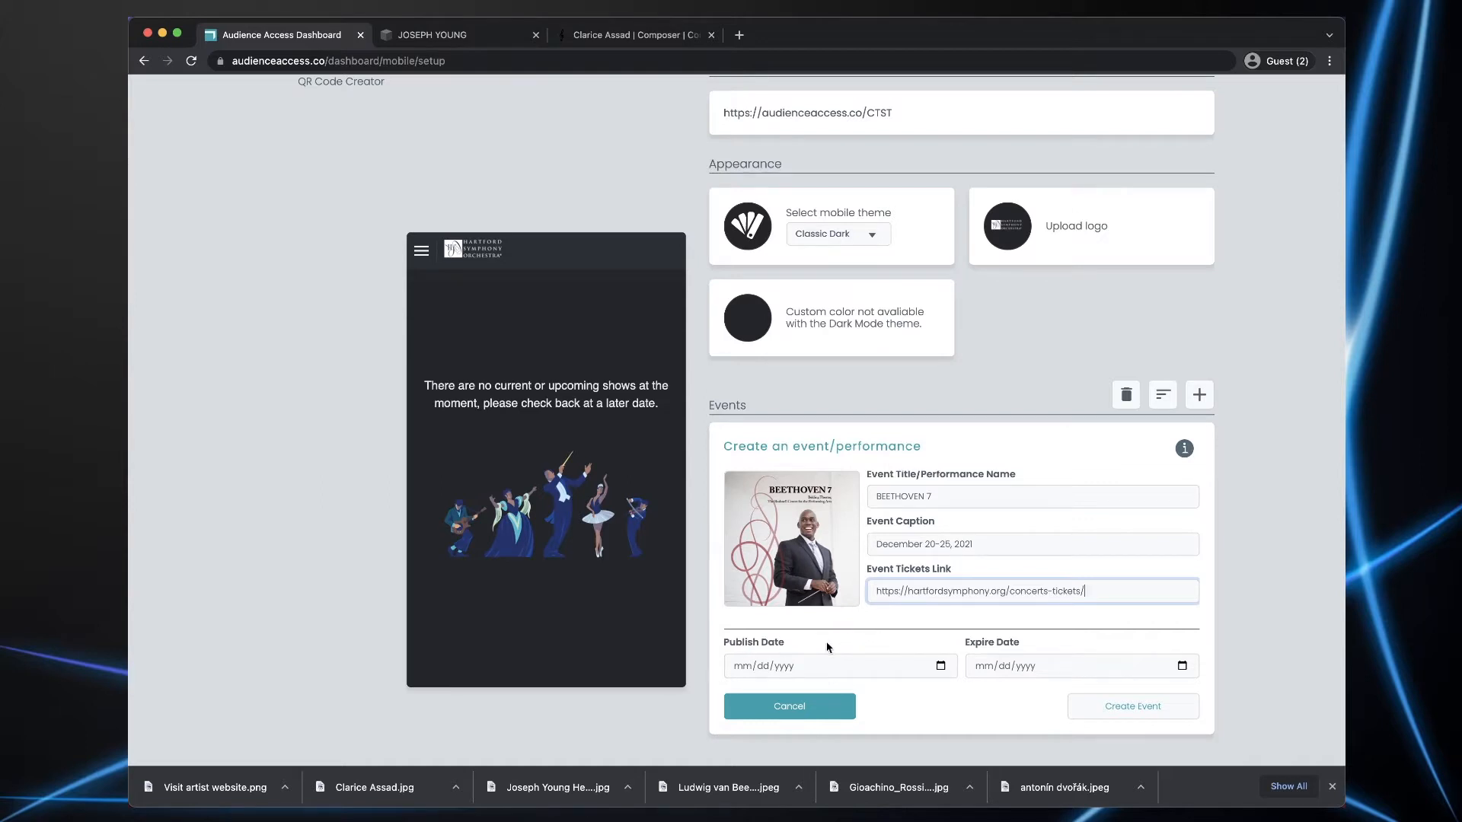
left_click(941, 666)
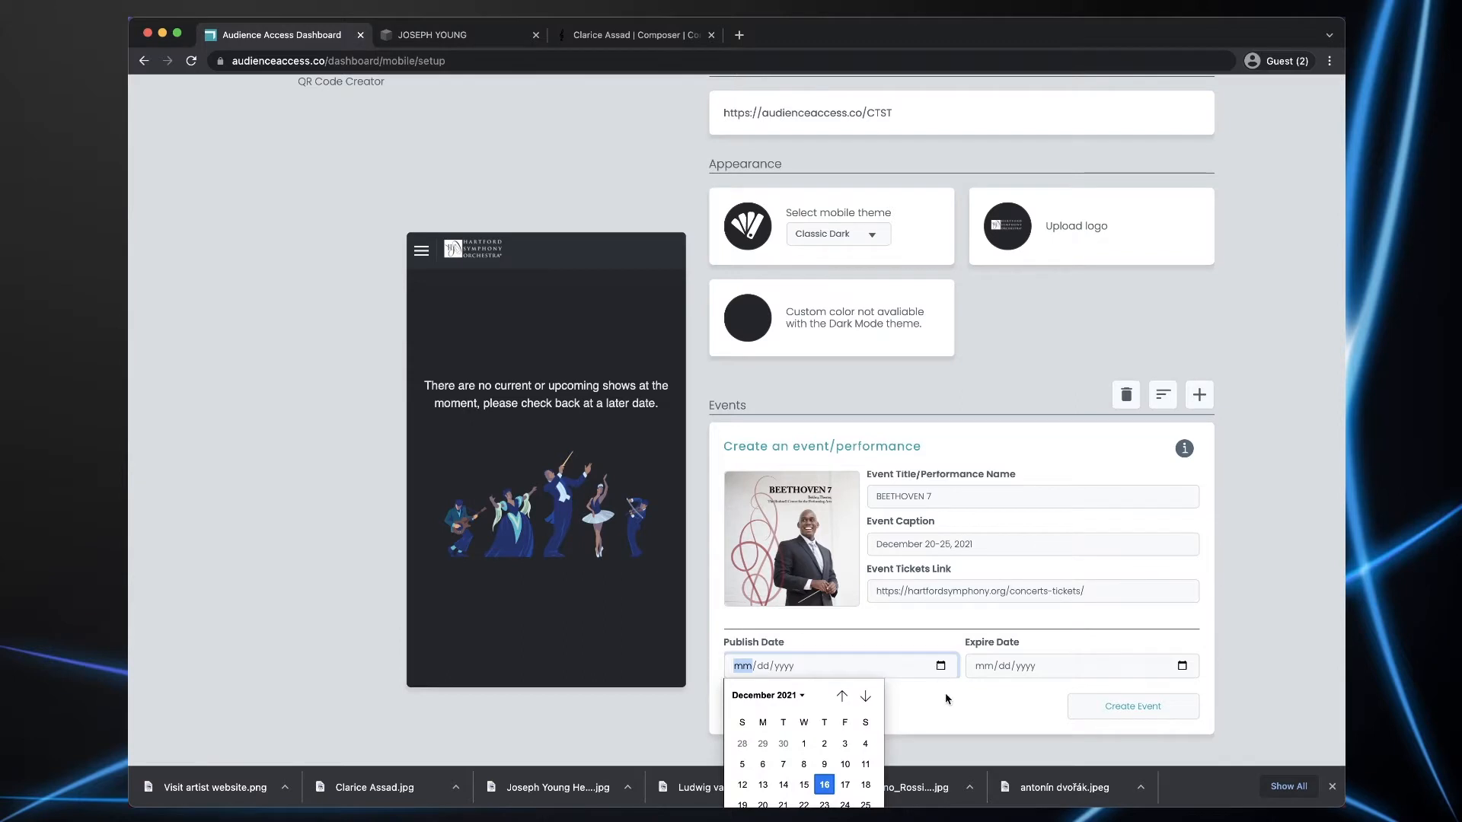
left_click(824, 784)
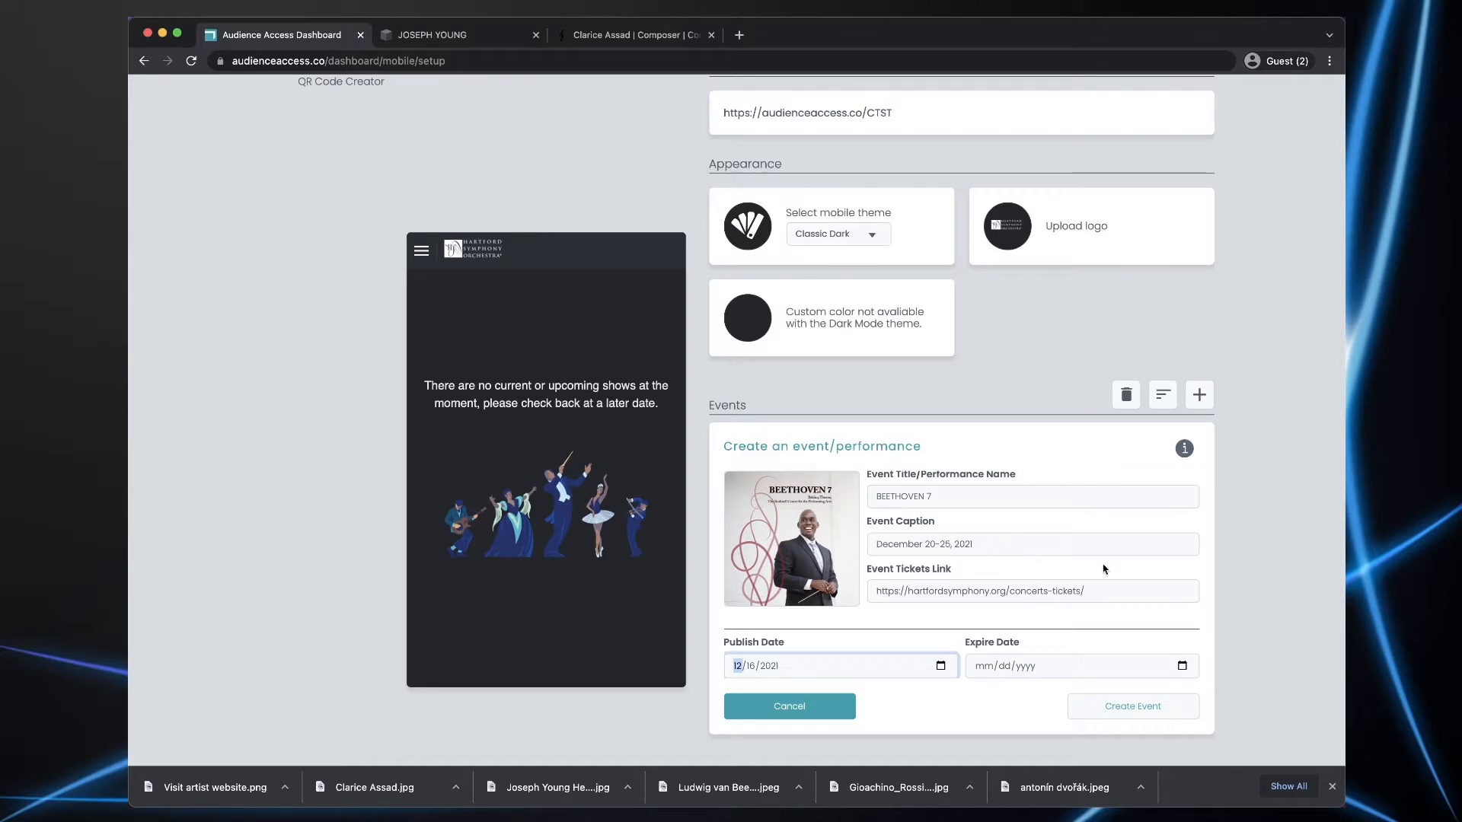
left_click(1182, 667)
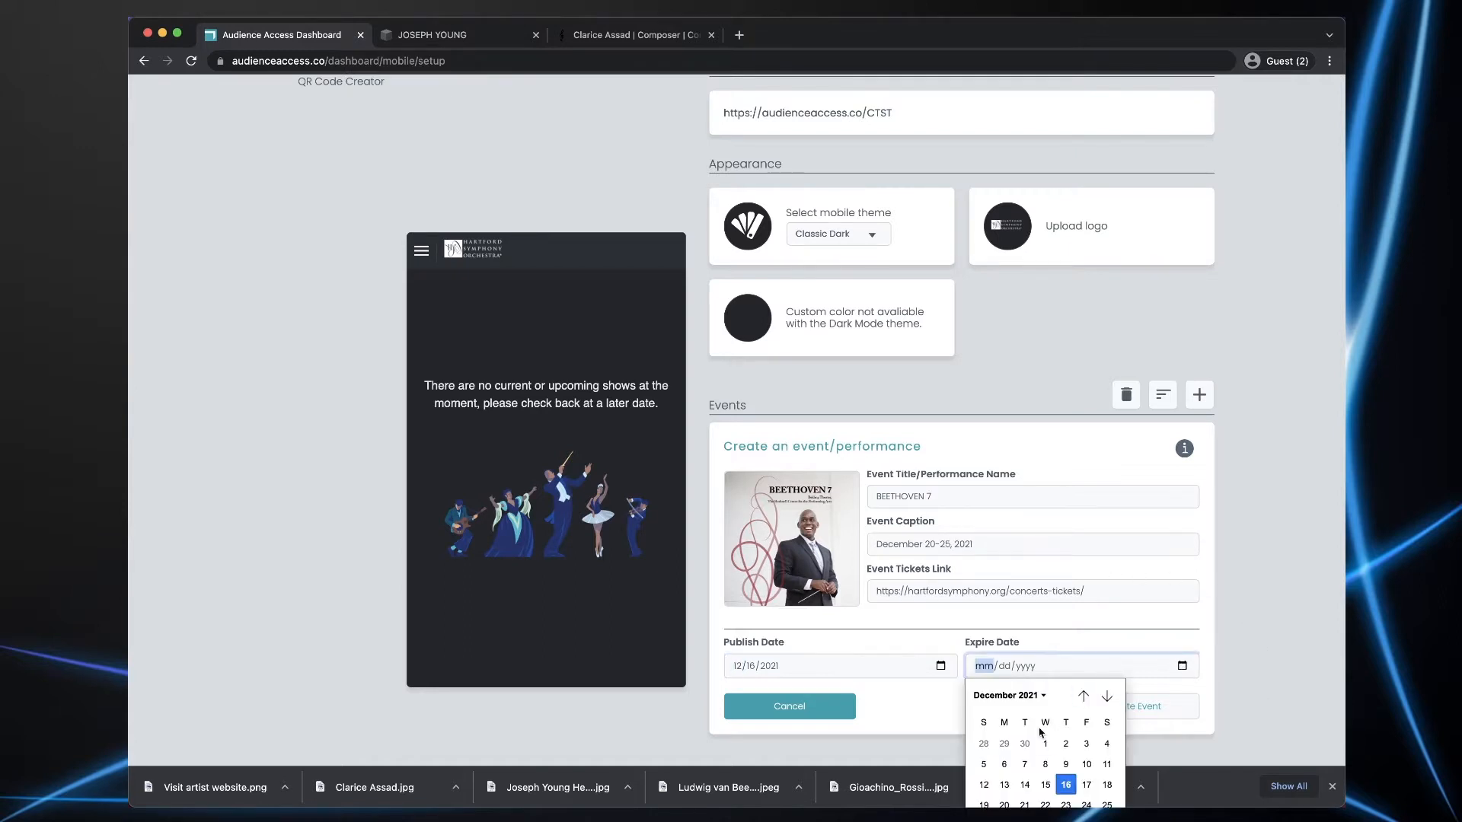
left_click(984, 821)
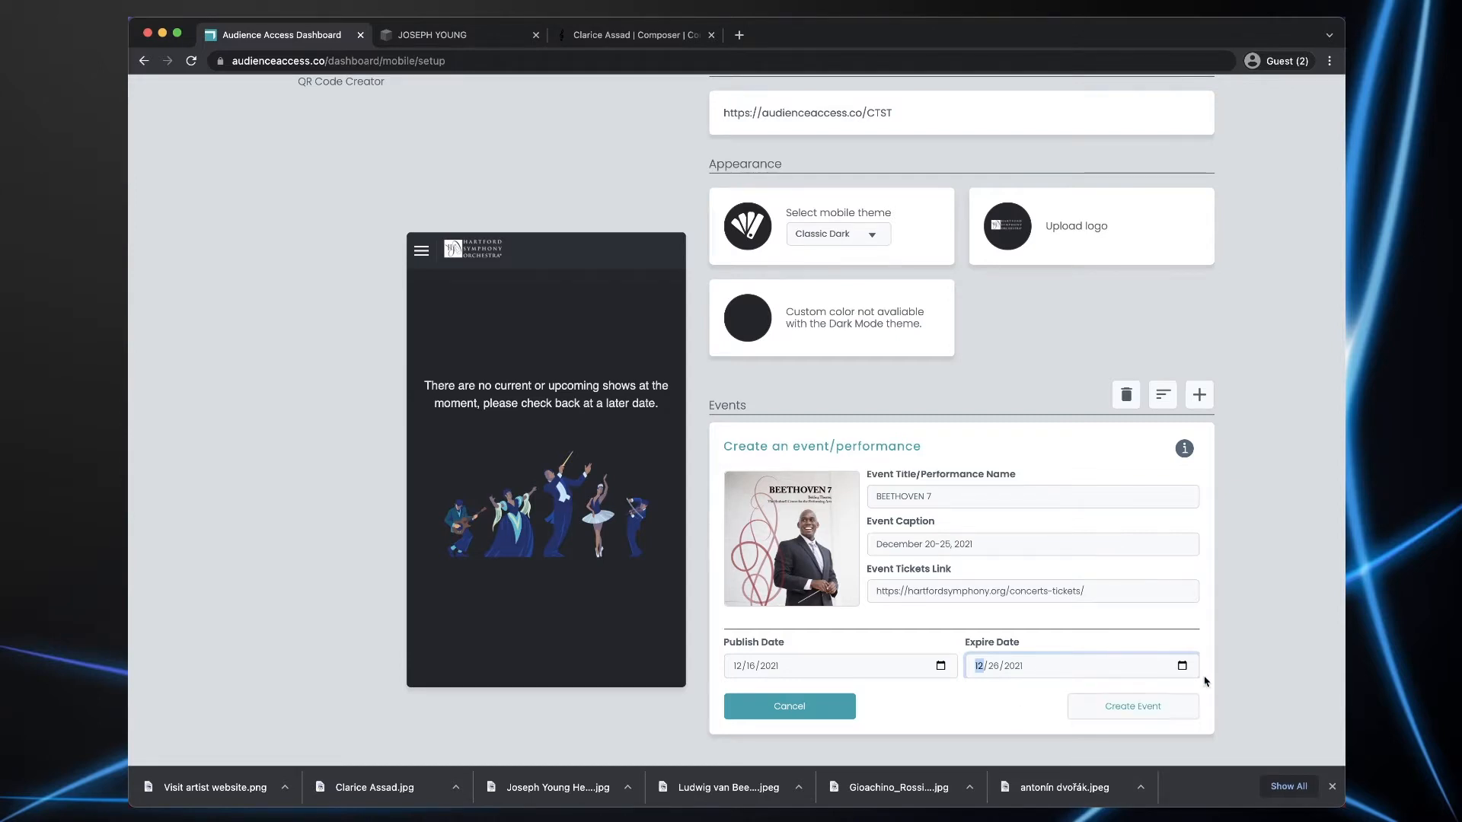
scroll(1252, 663, "down", 3)
left_click(1134, 586)
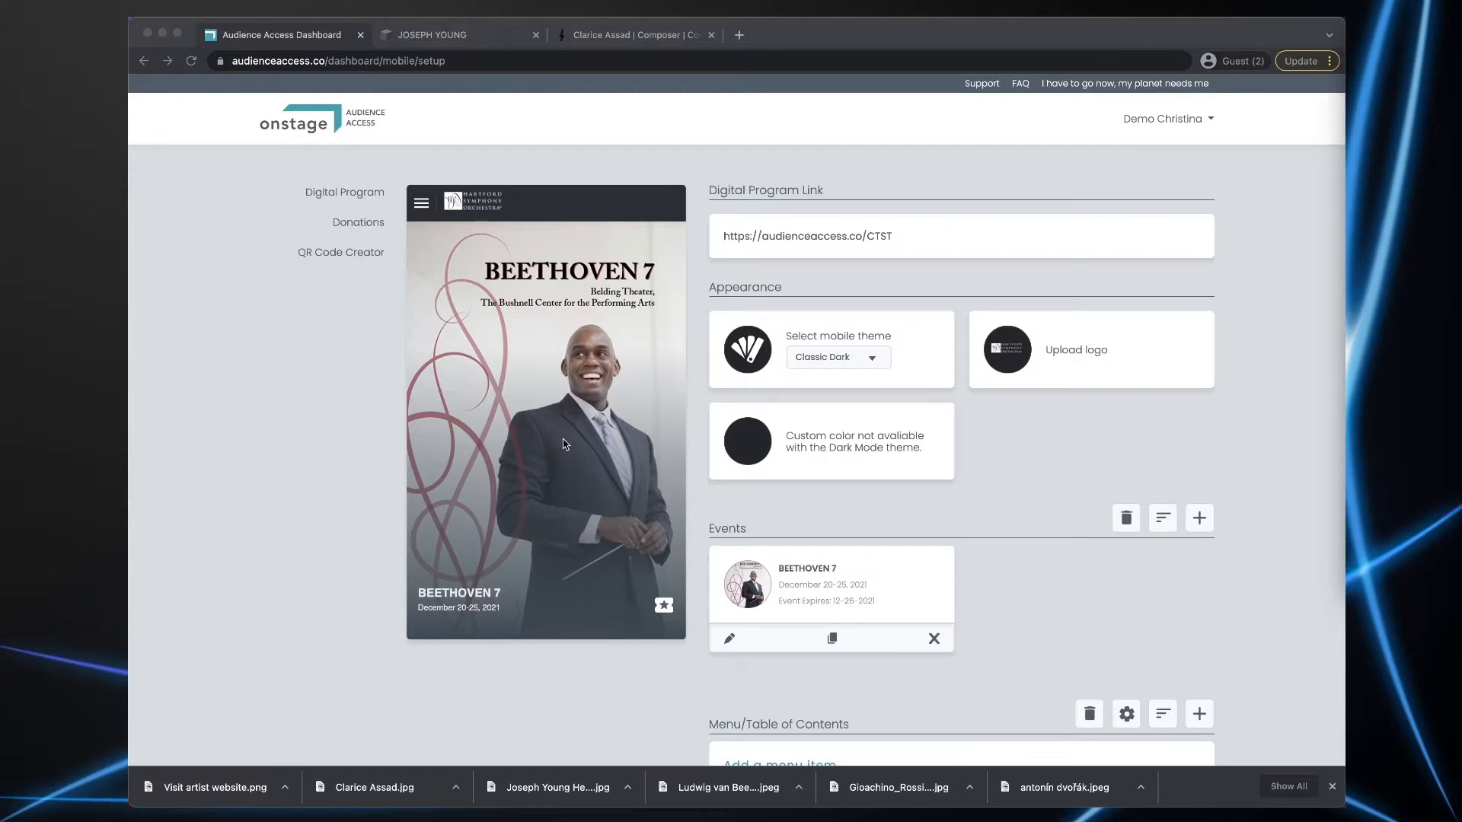
- Confirm the event's tickets link opens the Hartford Symphony Concerts & Tickets page, then return
left_click(664, 606)
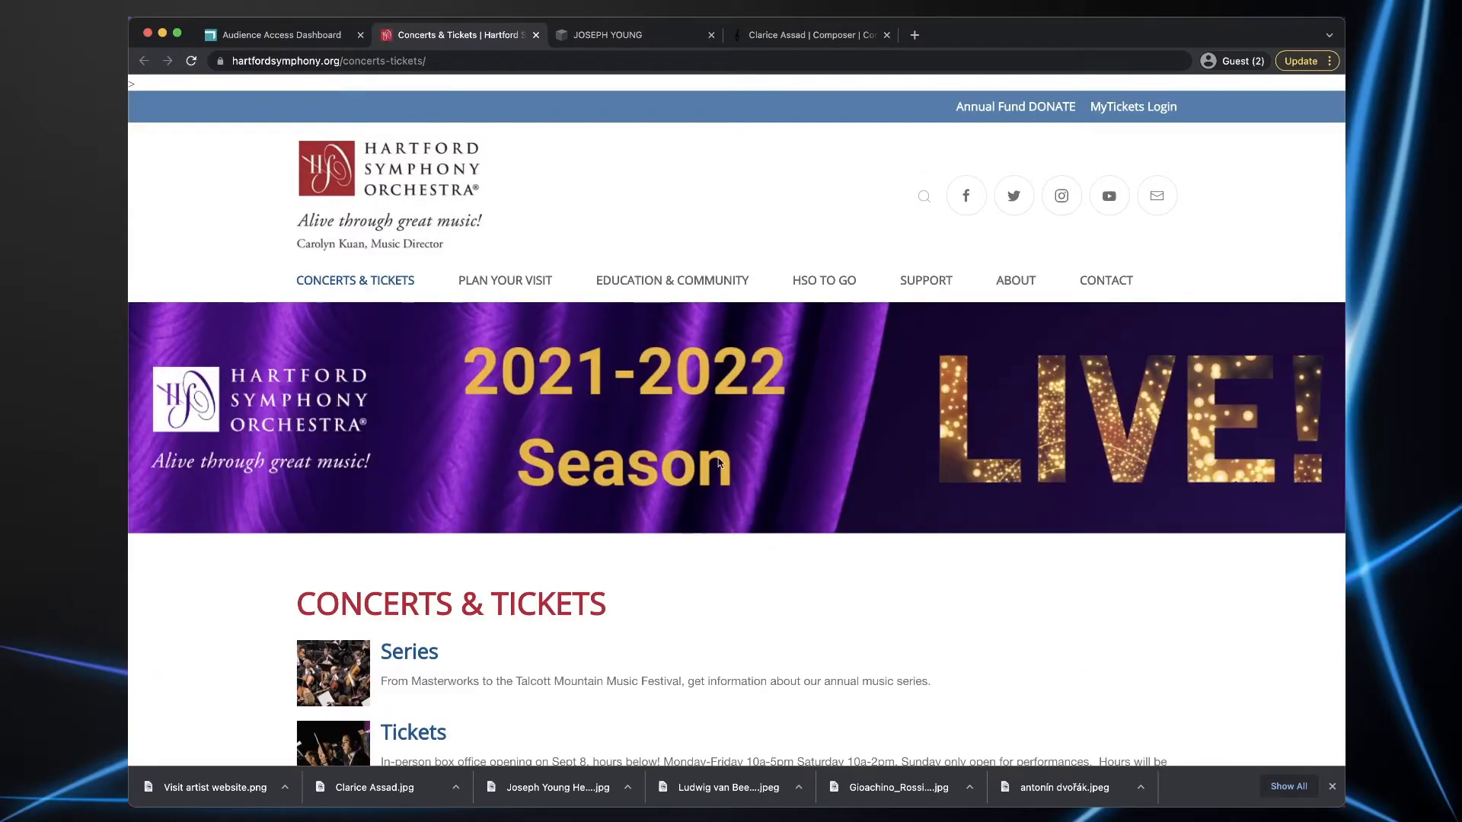
left_click(283, 38)
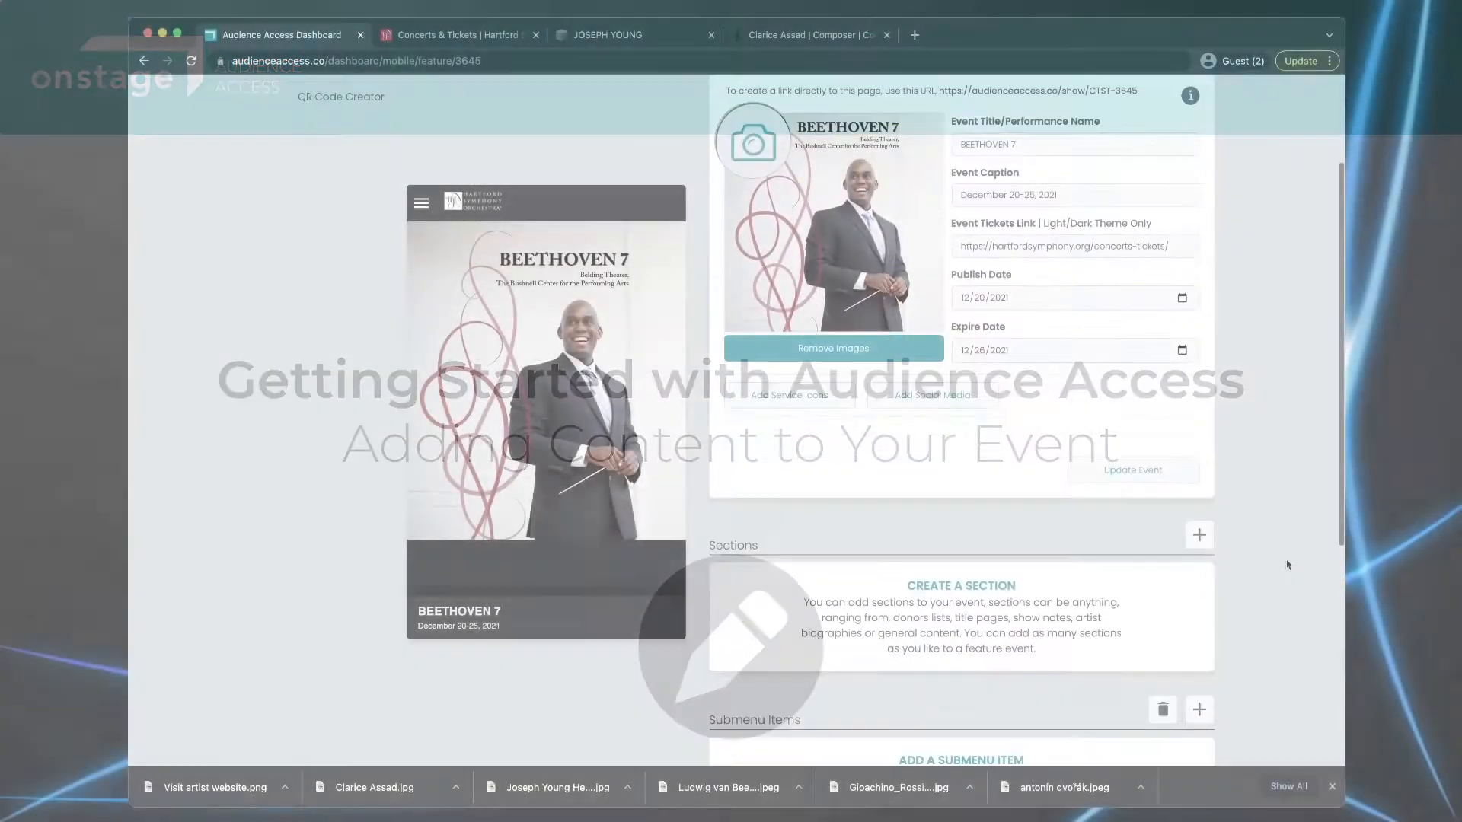
- Add a Main Content section to the BEETHOVEN 7 event from the Sections menu
scroll(1286, 564, "down", 5)
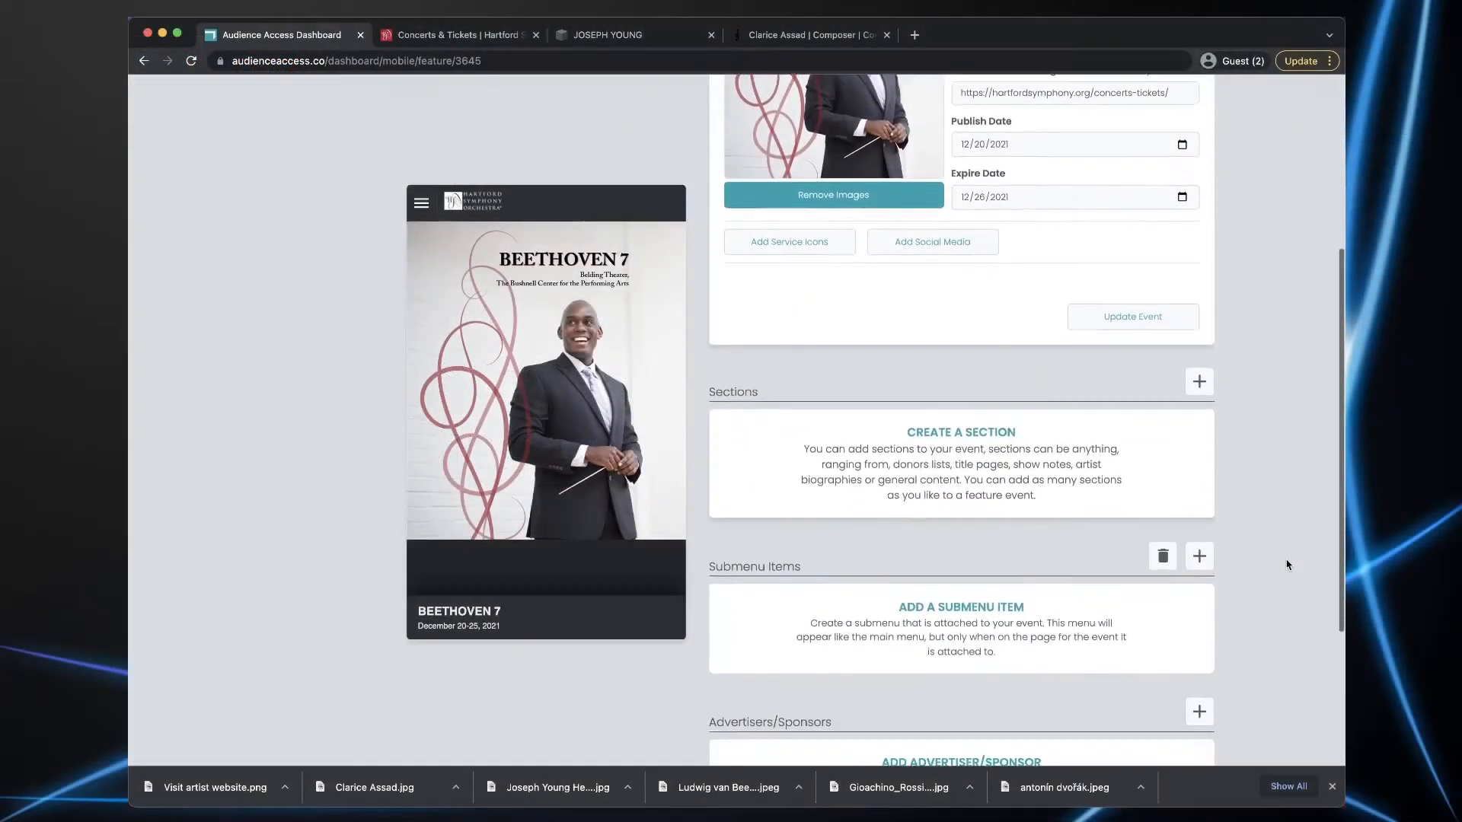
scroll(1287, 564, "down", 2)
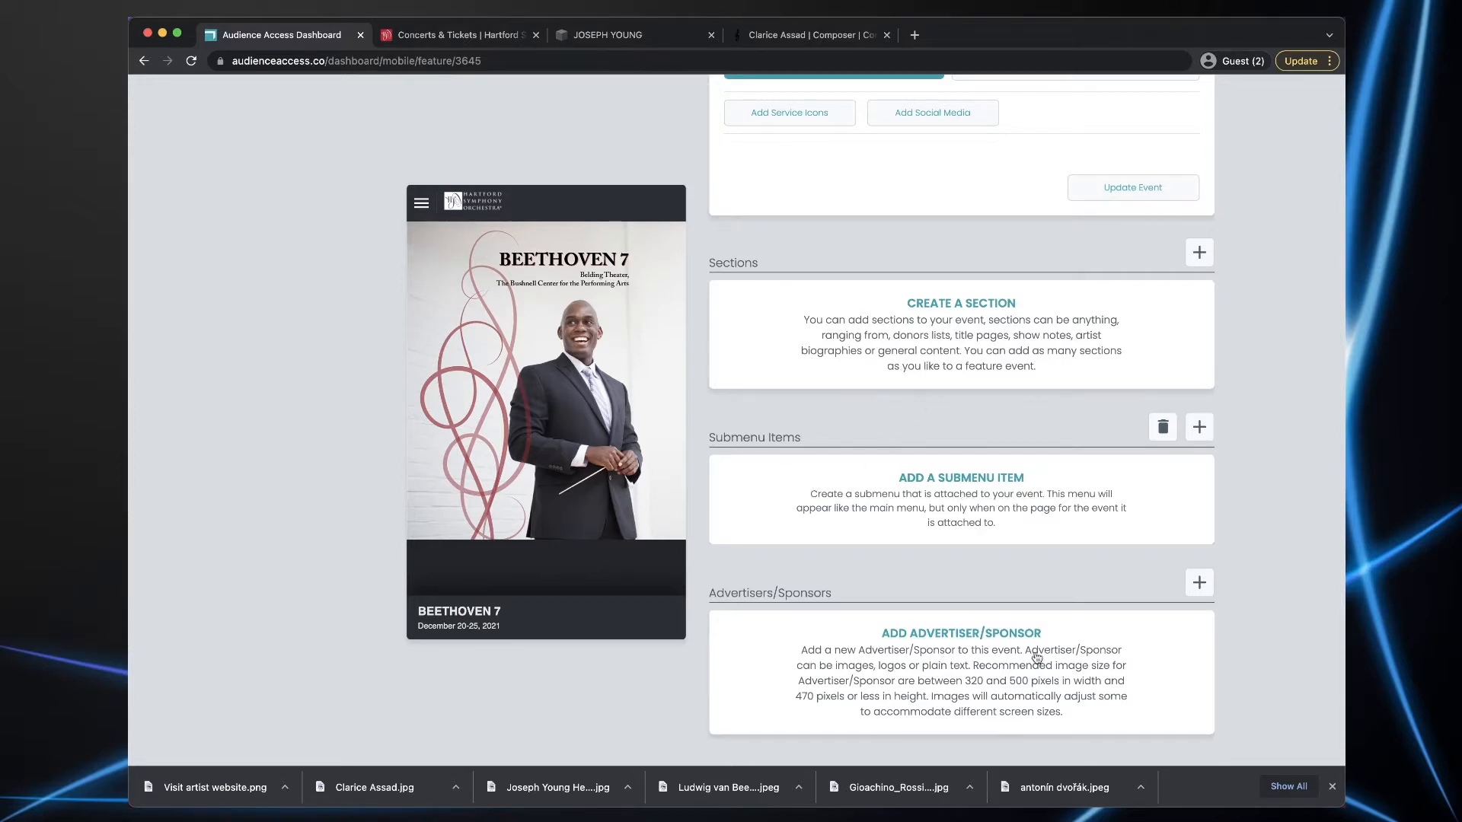
scroll(1281, 635, "down", 2)
scroll(1281, 641, "up", 2)
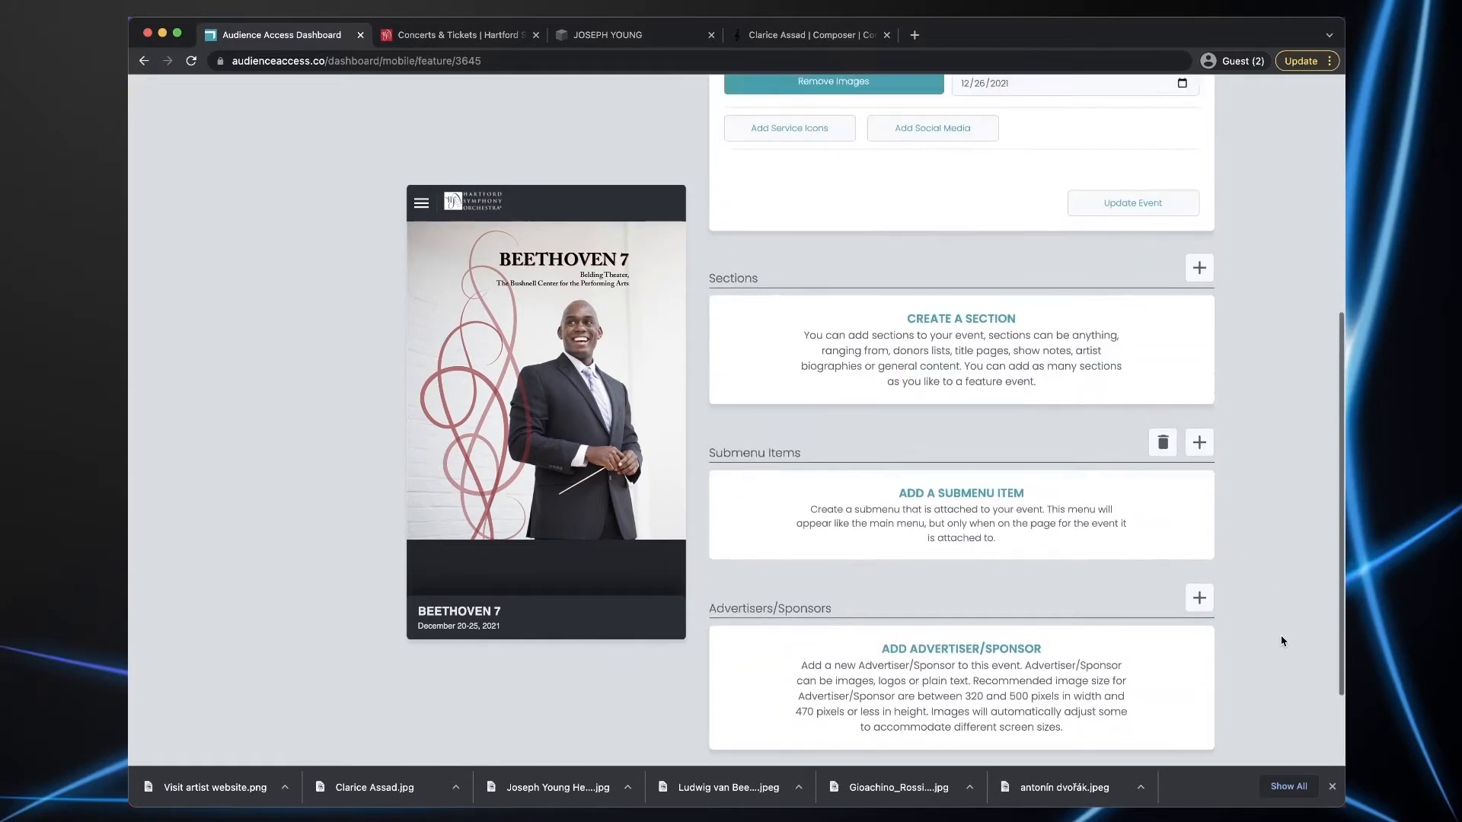
scroll(1280, 635, "up", 2)
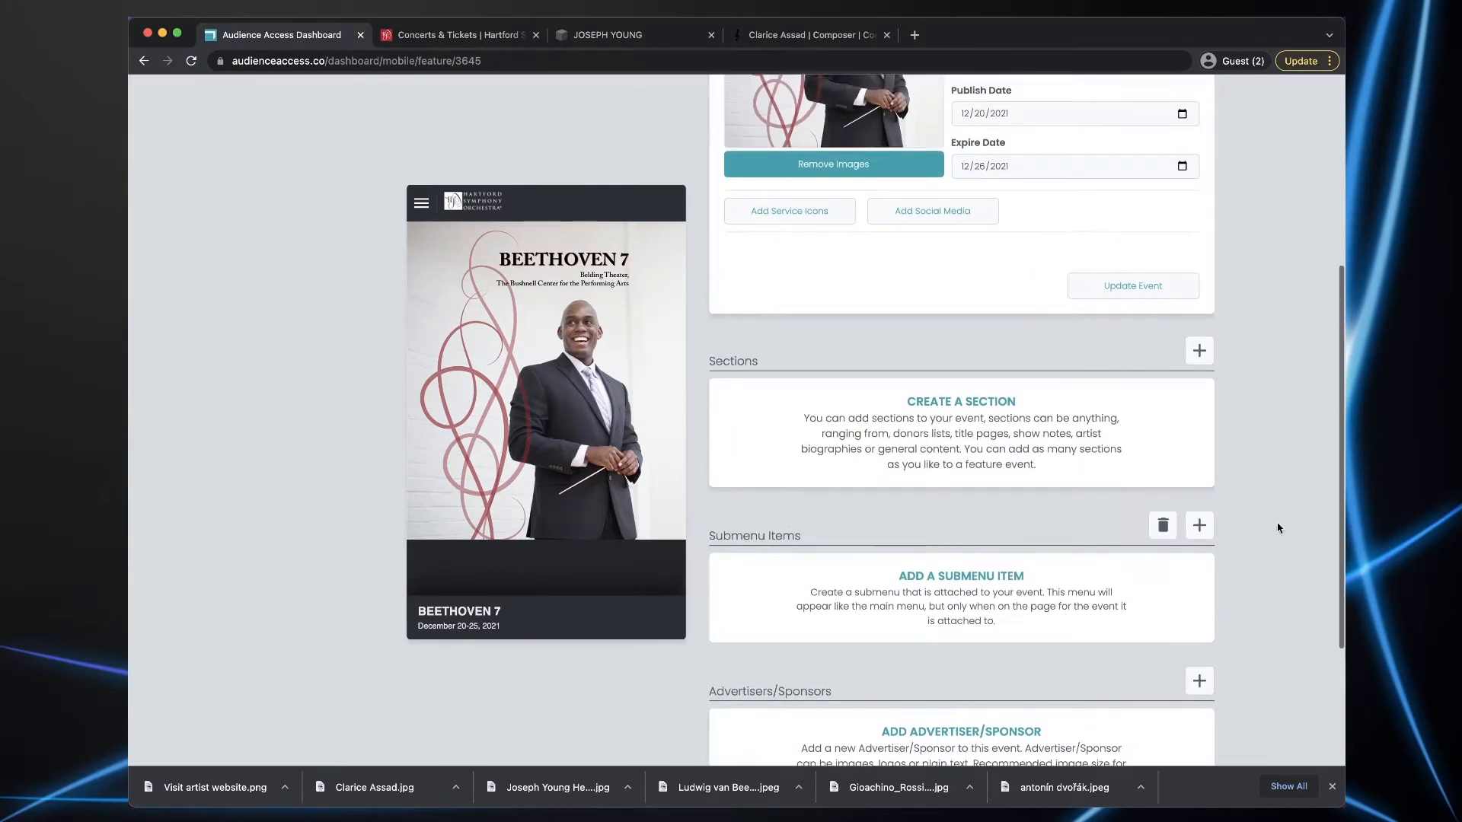
left_click(1199, 352)
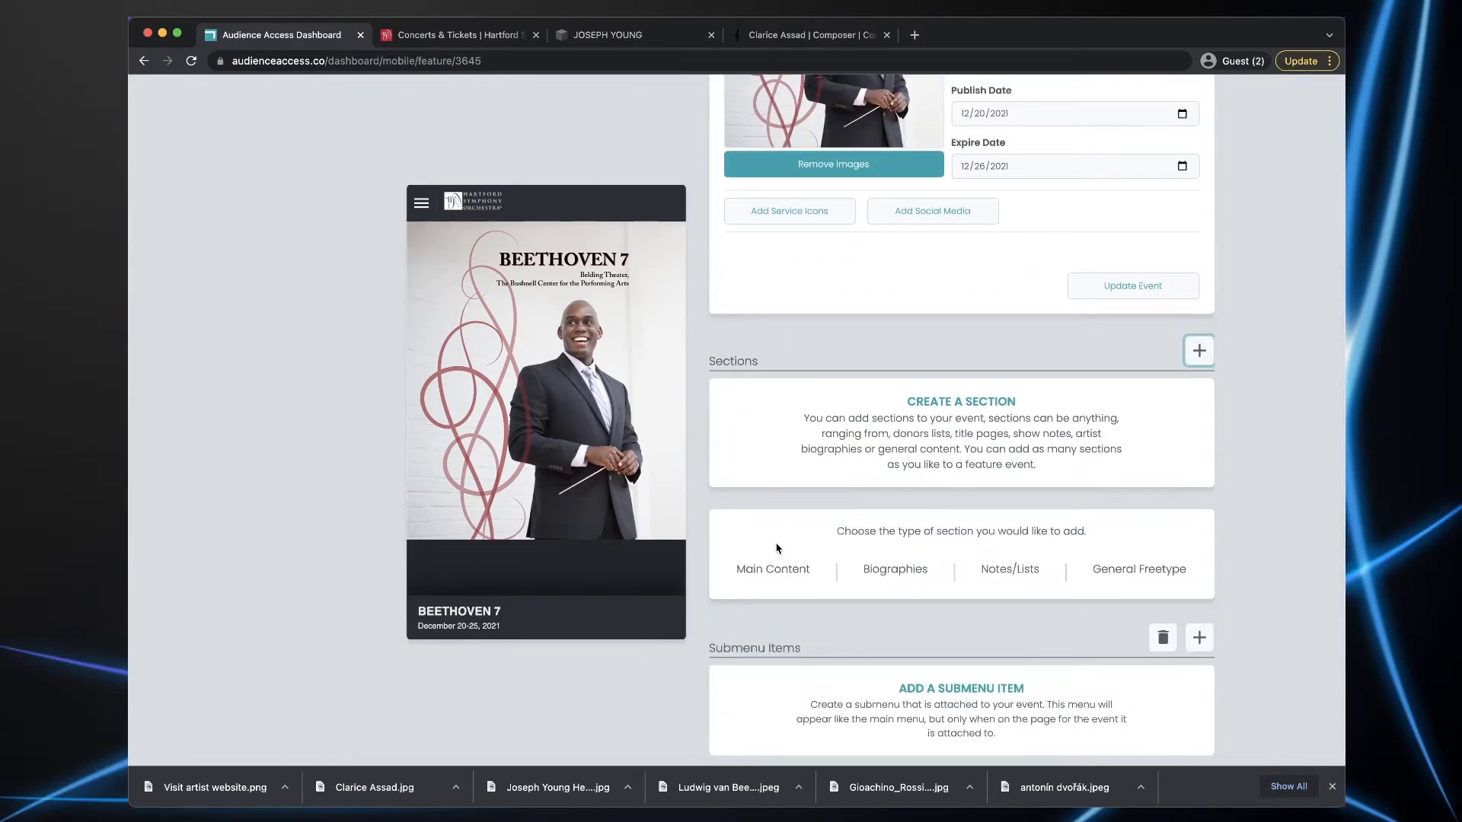
left_click(757, 572)
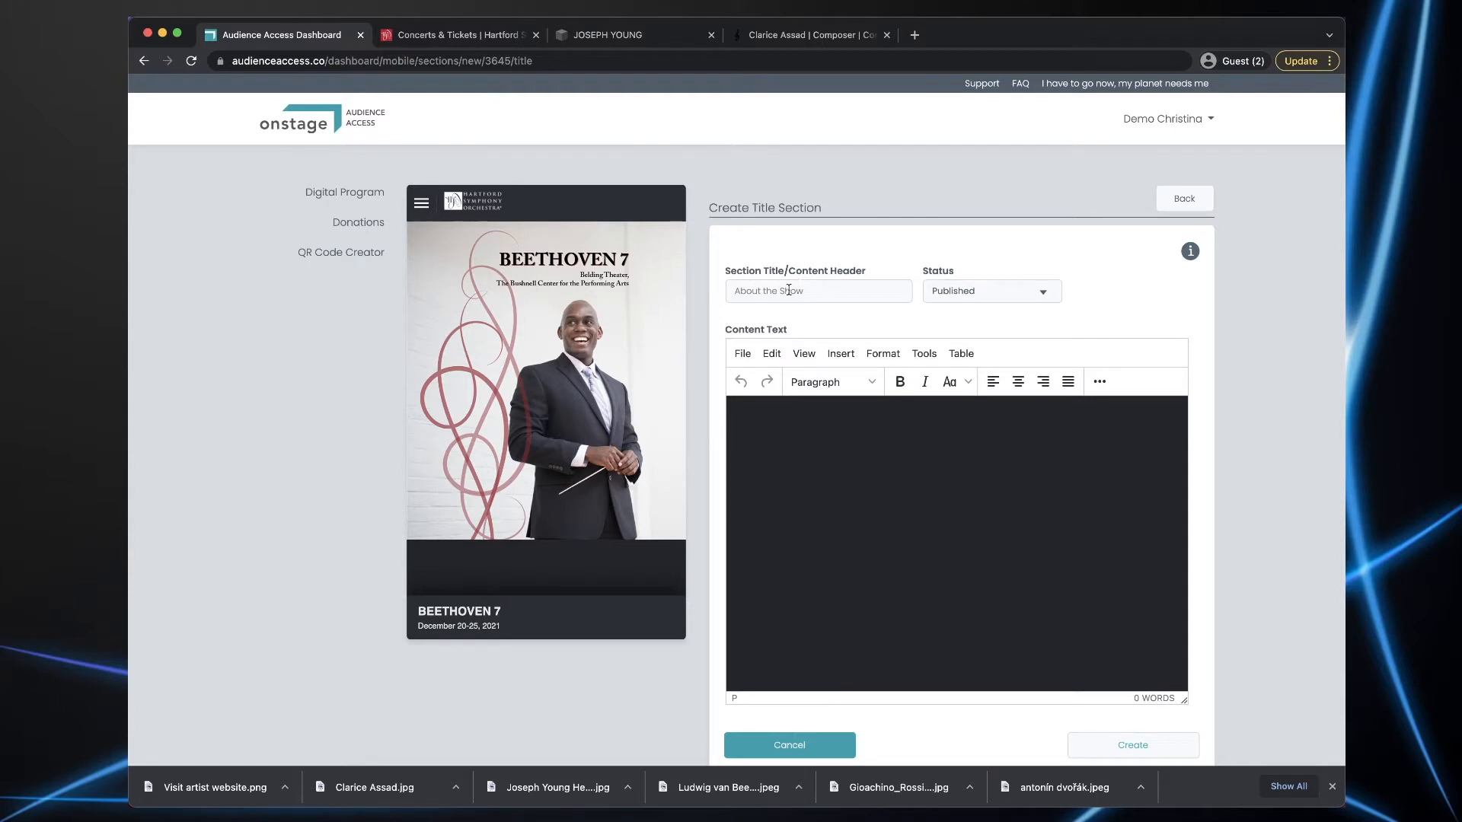
- Paste BEETHOVEN 7 into the Section Title/Content Header field
key("super+Tab")
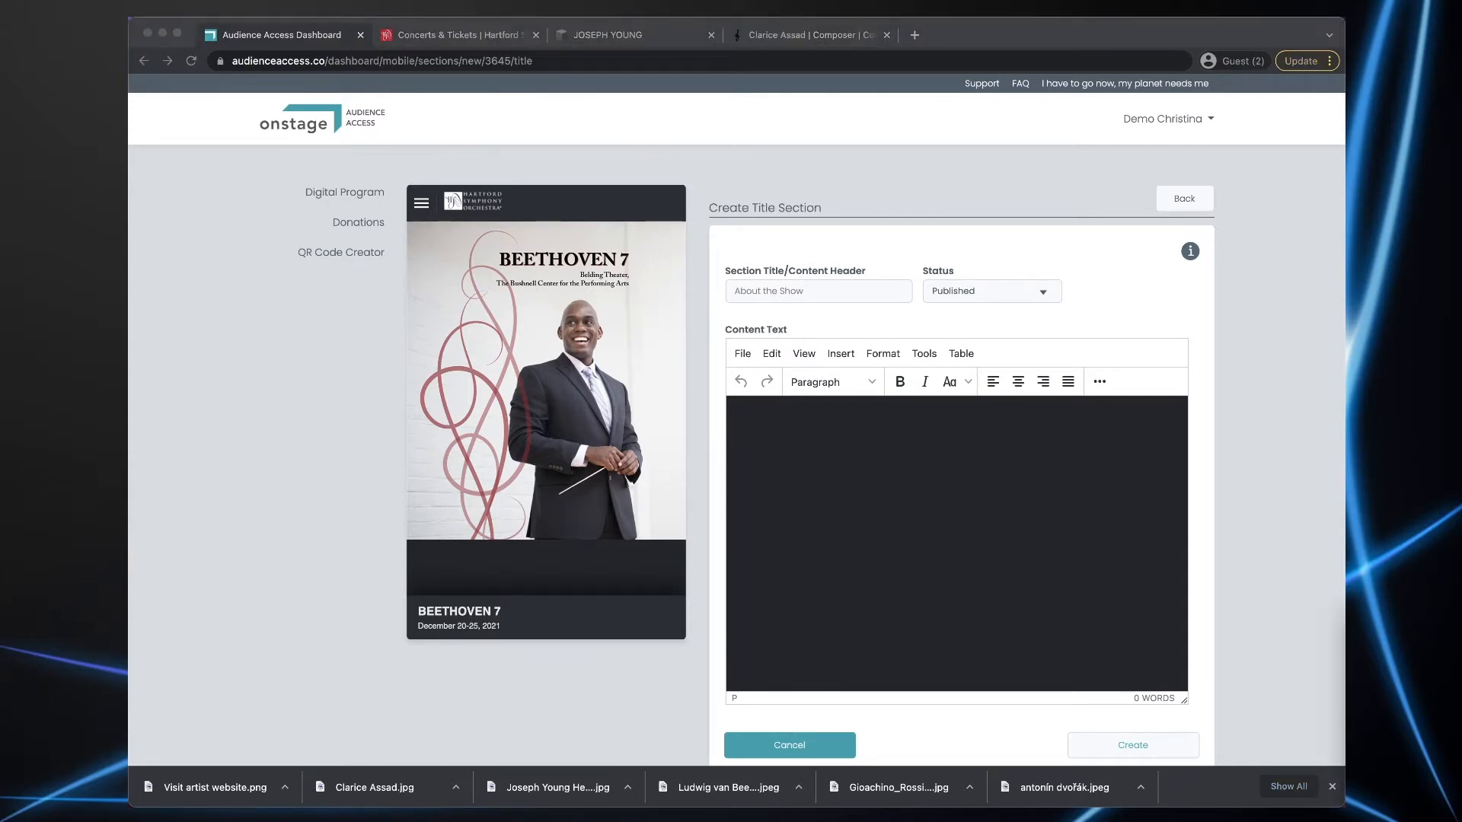
left_click(798, 294)
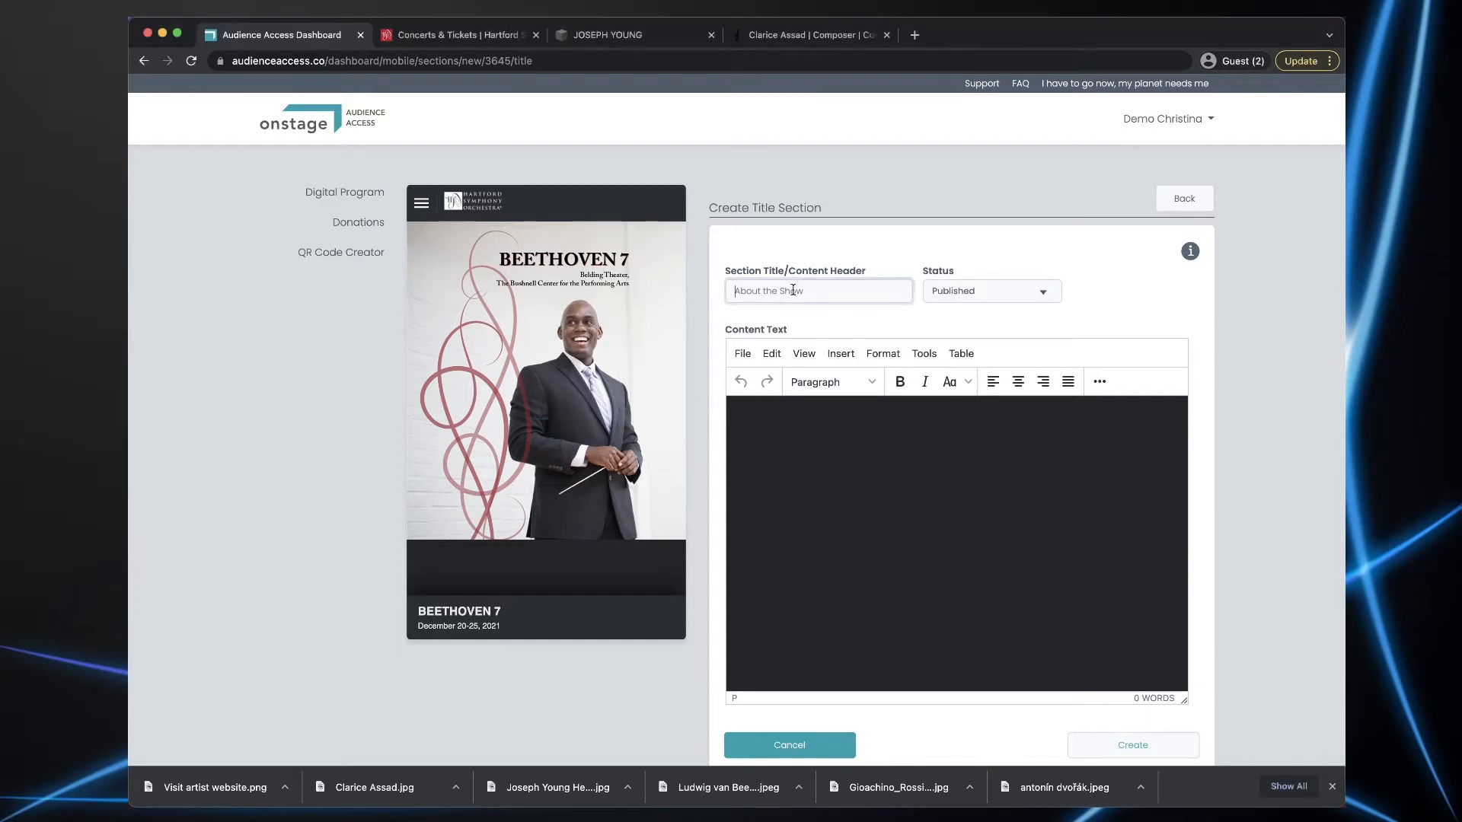
type("BEETHOVEN 7")
key("super+Tab")
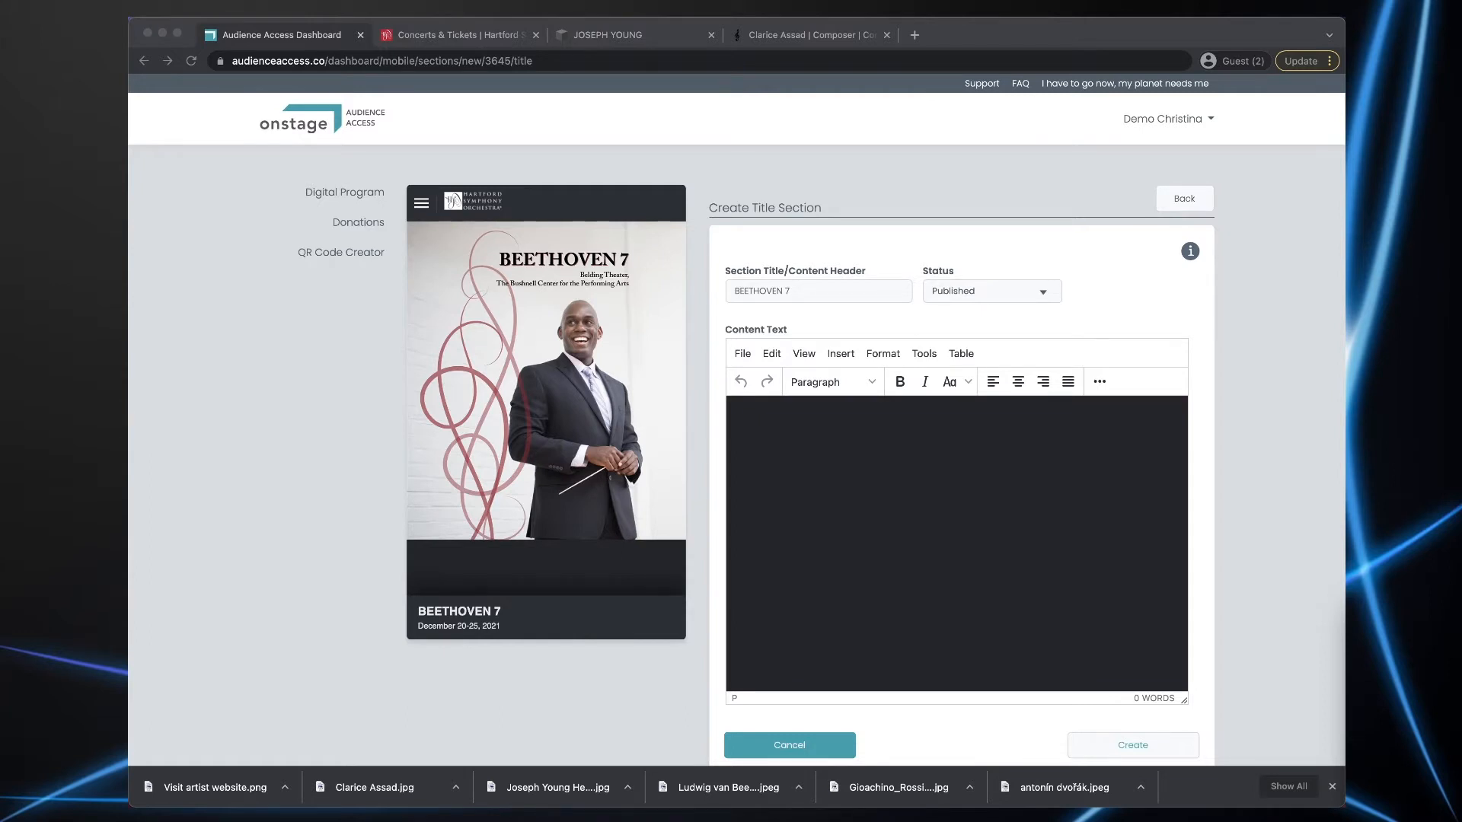
- Paste the programme text into the content editor and centre-align all of it
left_click(940, 515)
key("super+v")
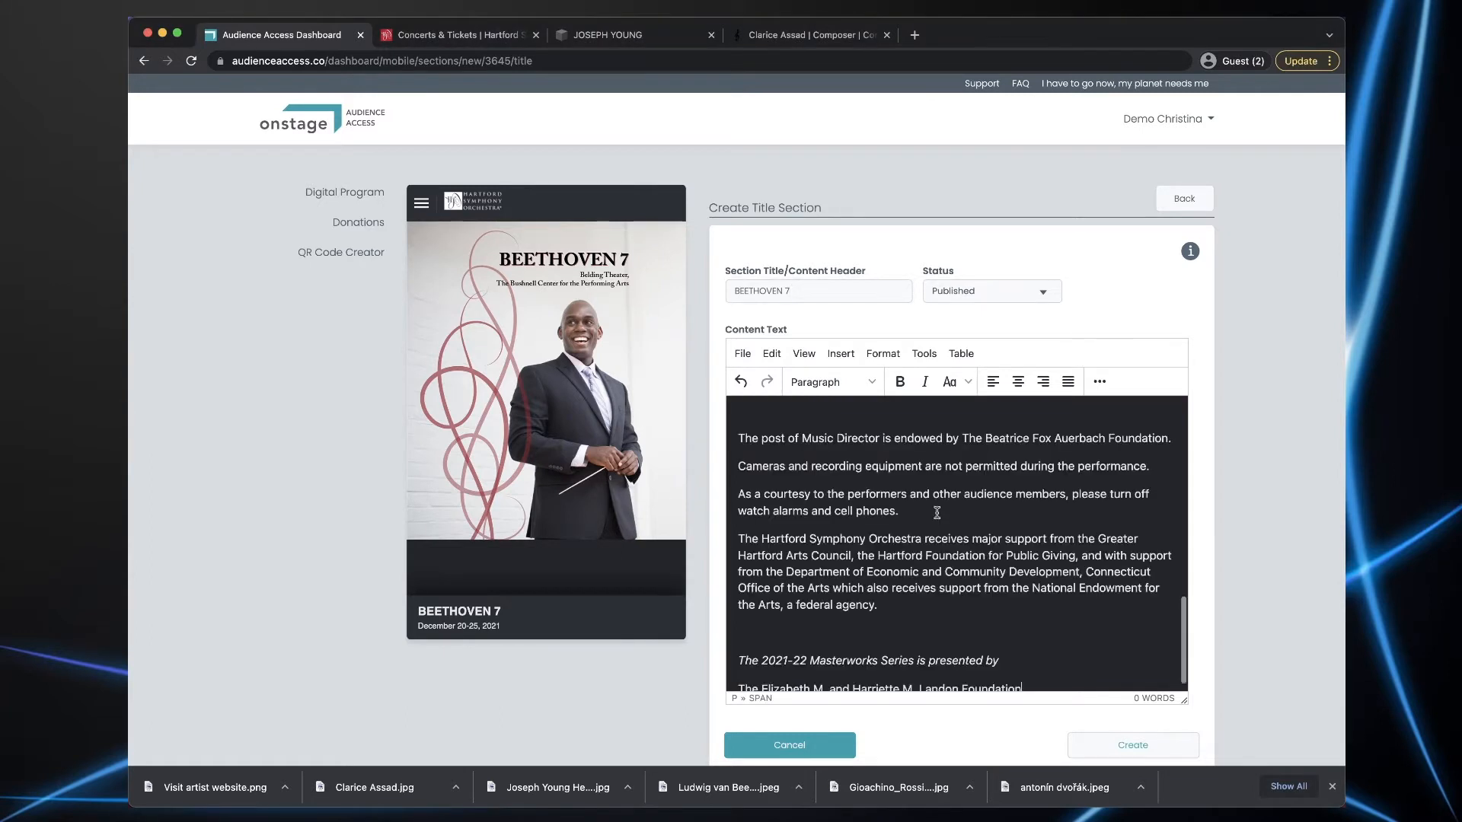
key("super+a")
key("super+e")
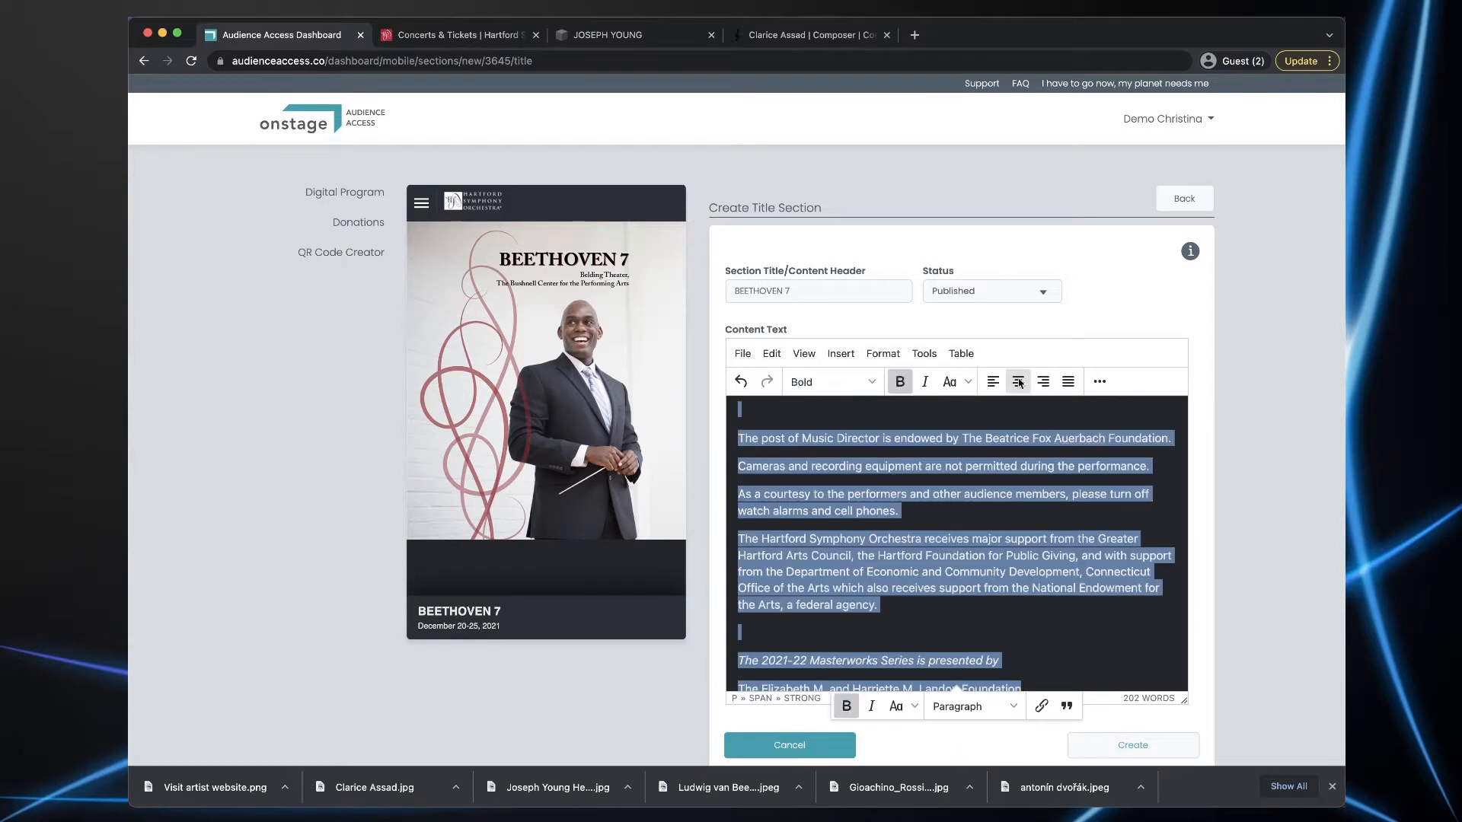
left_click(1020, 486)
scroll(1017, 489, "up", 5)
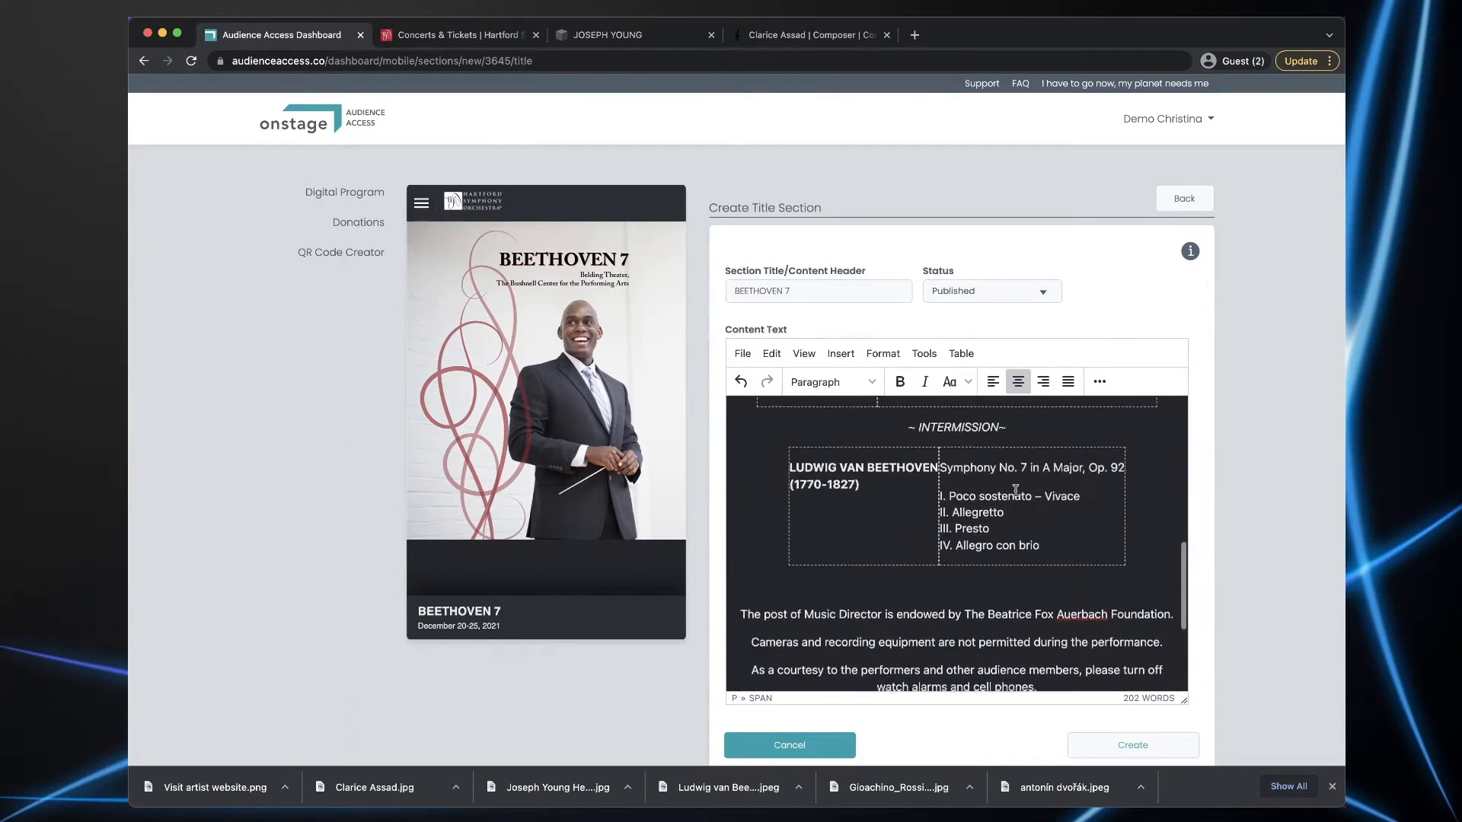
scroll(1014, 490, "up", 10)
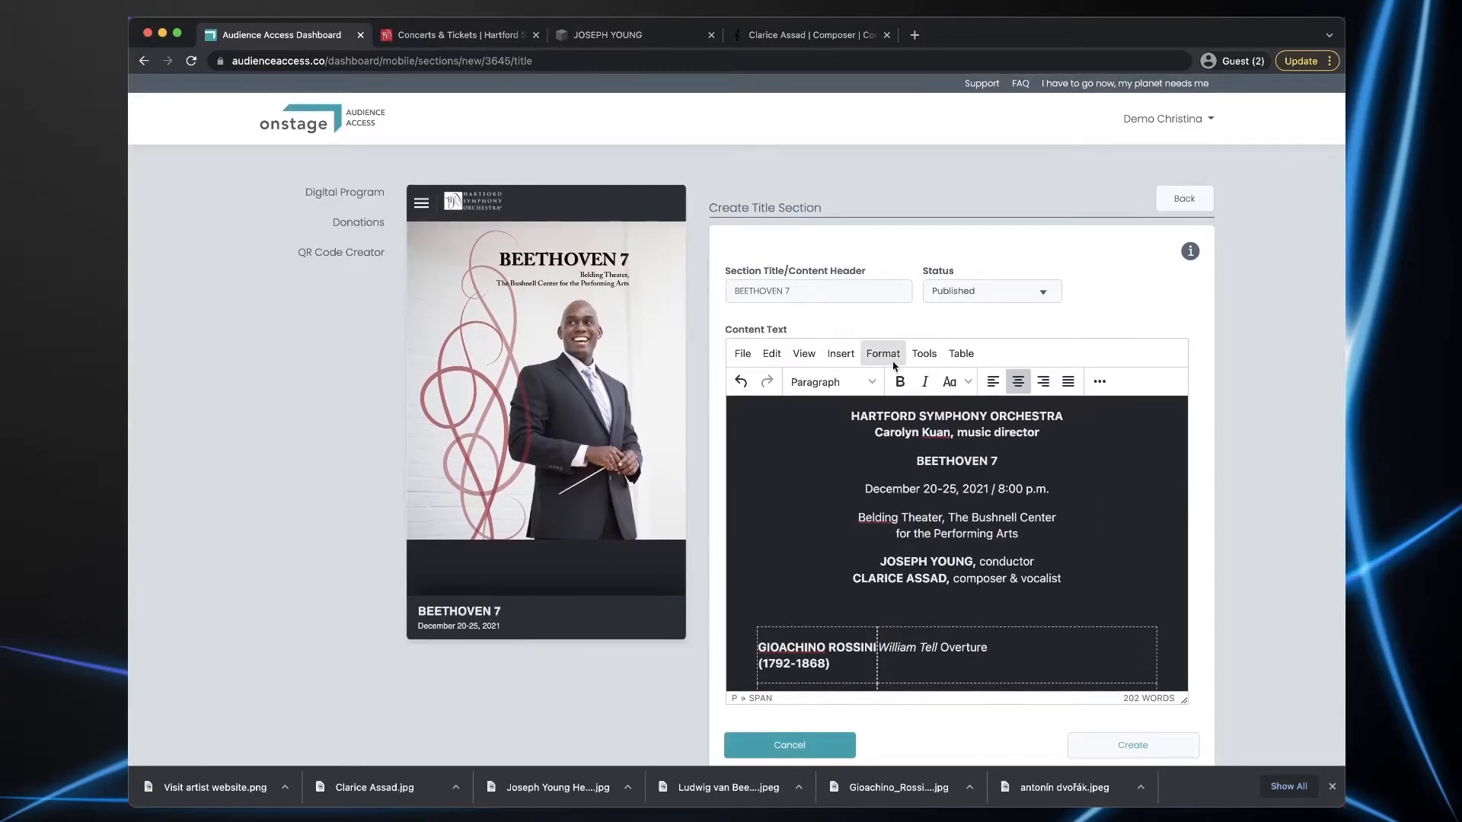
- Set the HARTFORD SYMPHONY ORCHESTRA line to 14pt font size
left_click_drag(851, 415, 1020, 399)
left_click(872, 383)
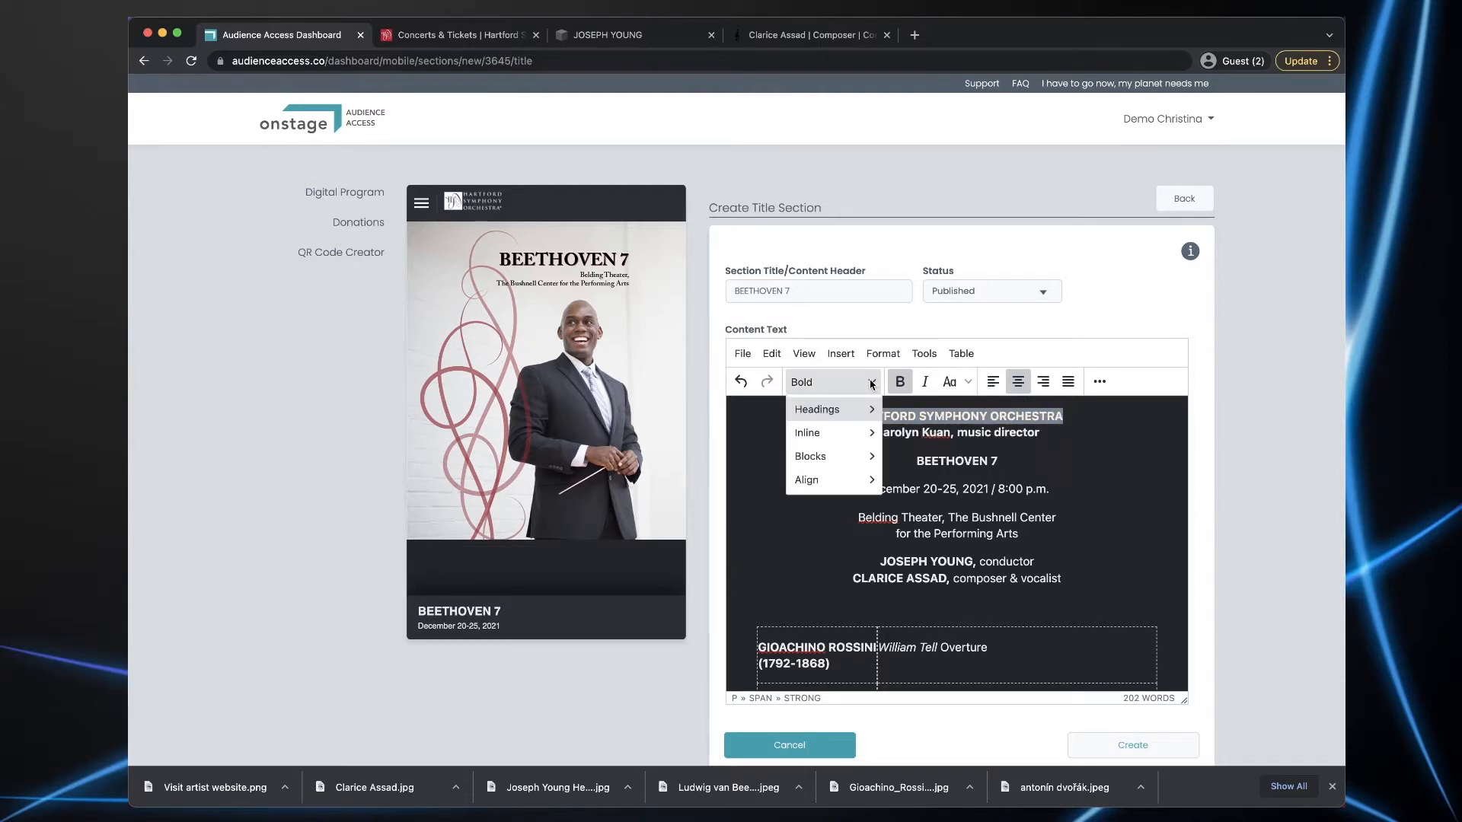
mouse_move(830, 409)
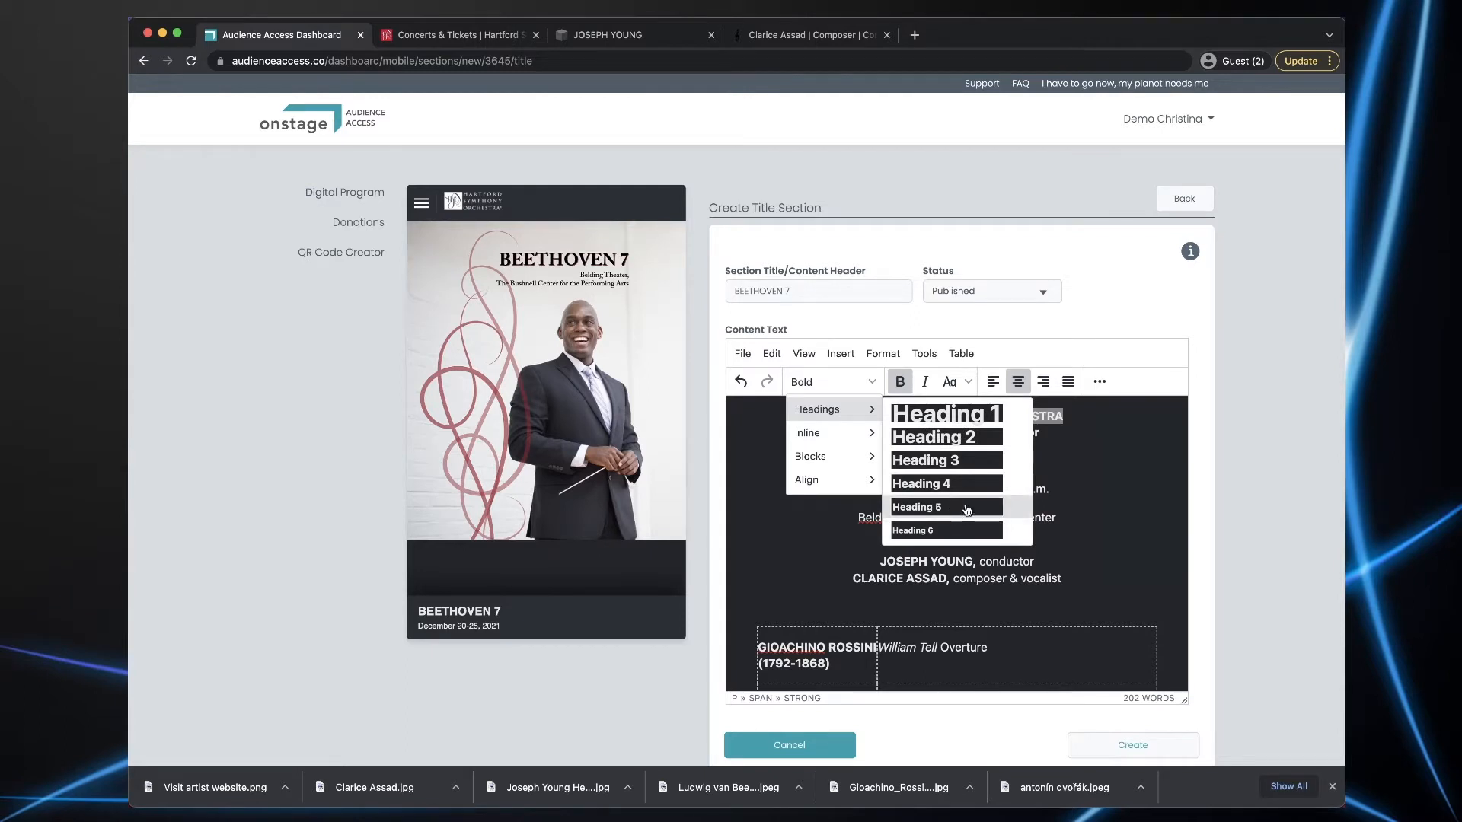
mouse_move(833, 452)
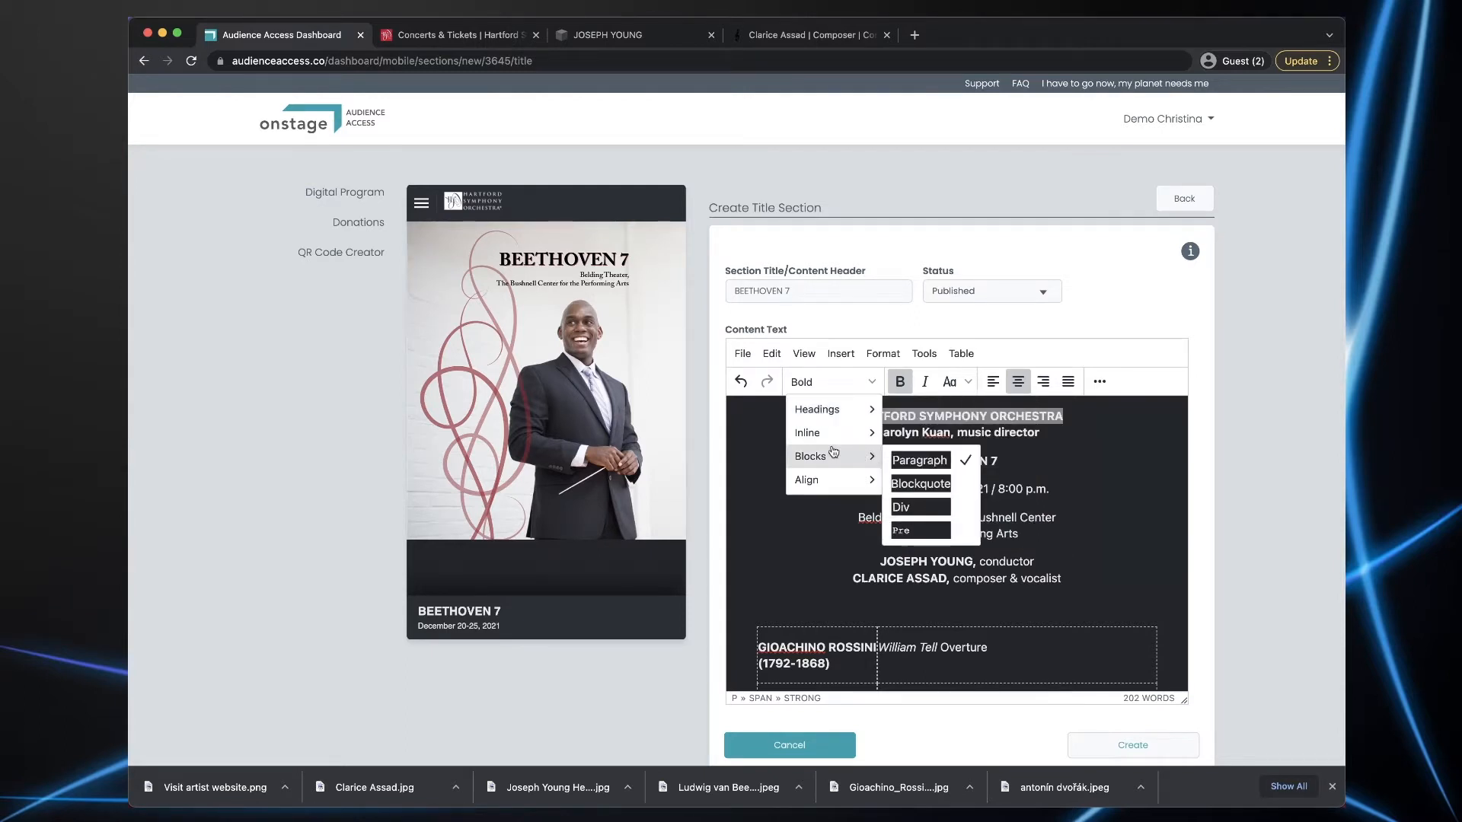
left_click(883, 356)
mouse_move(906, 600)
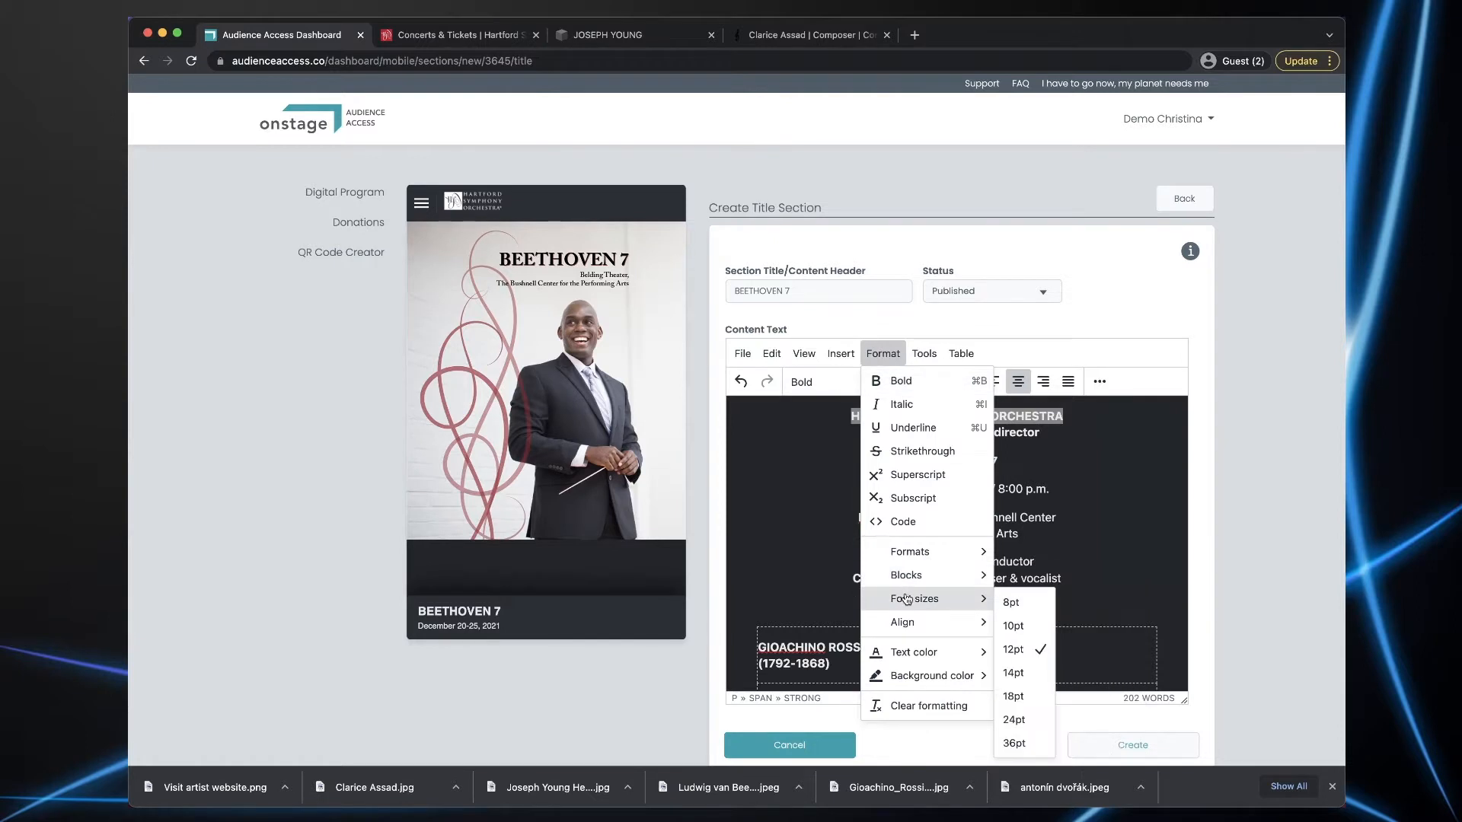
left_click(1014, 674)
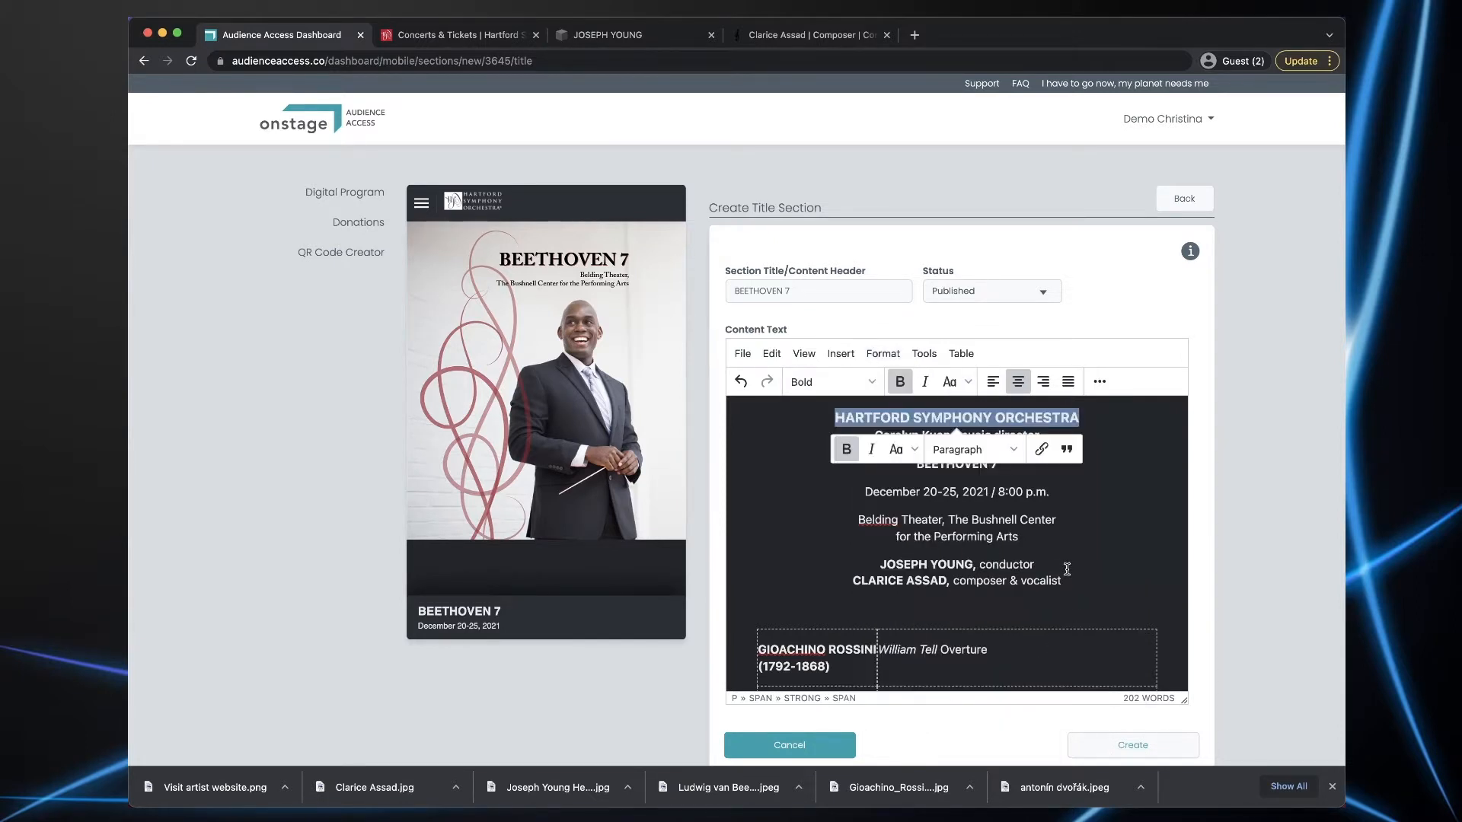
left_click(1099, 527)
- Make the BEETHOVEN 7 line Heading 4 and create the section
left_click_drag(918, 464, 998, 463)
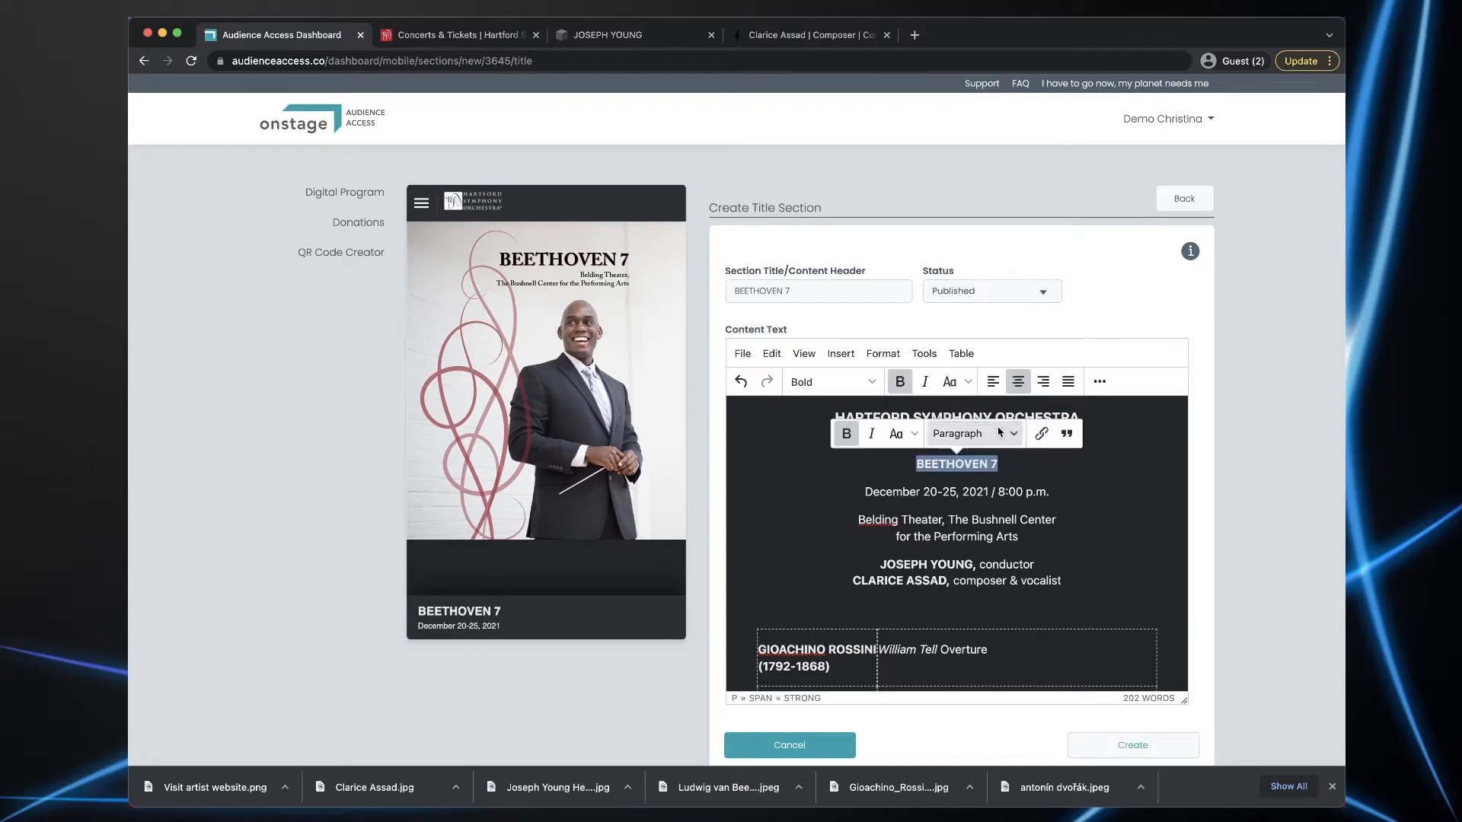
left_click(874, 385)
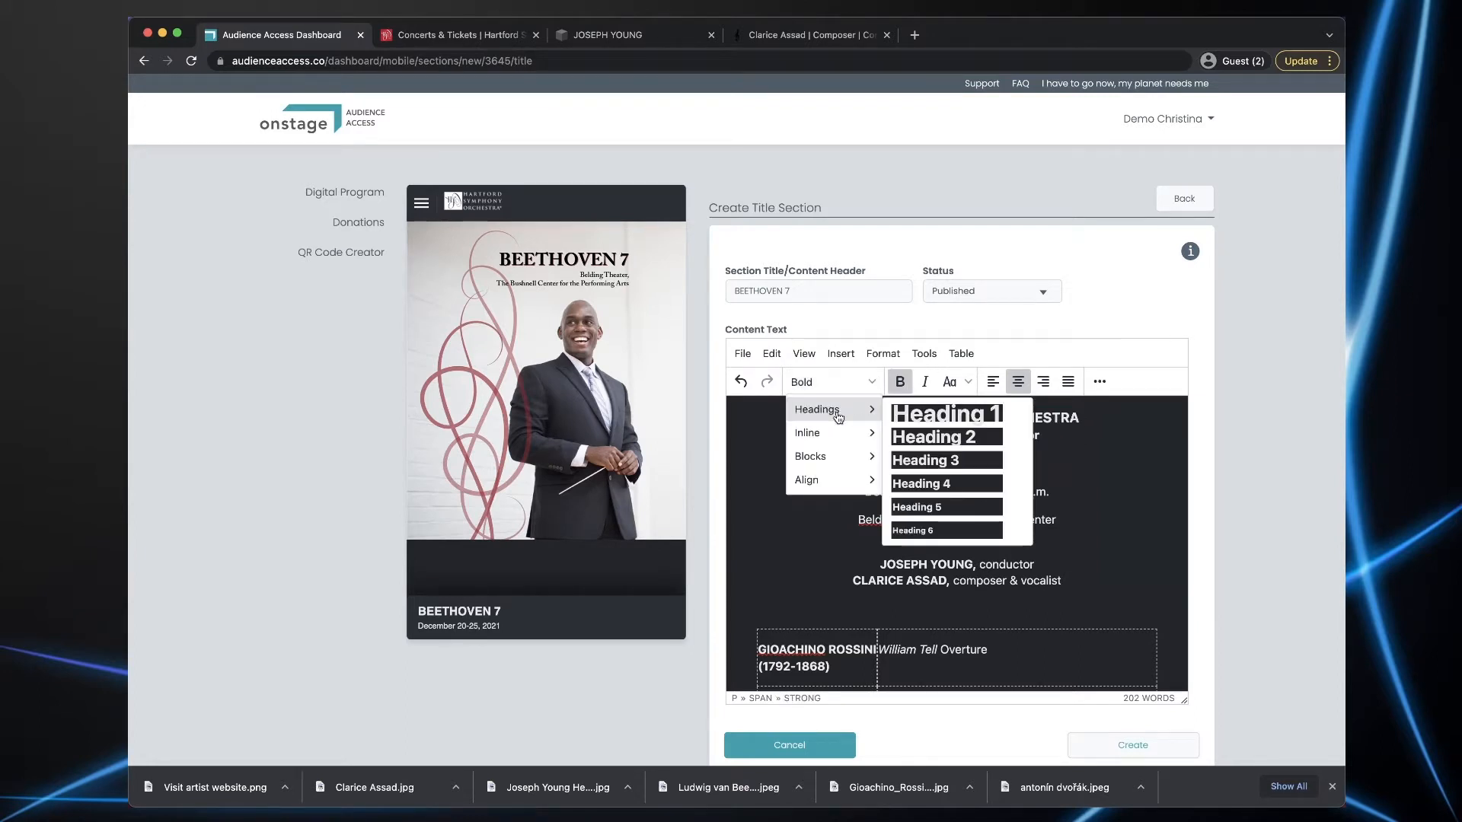
left_click(944, 485)
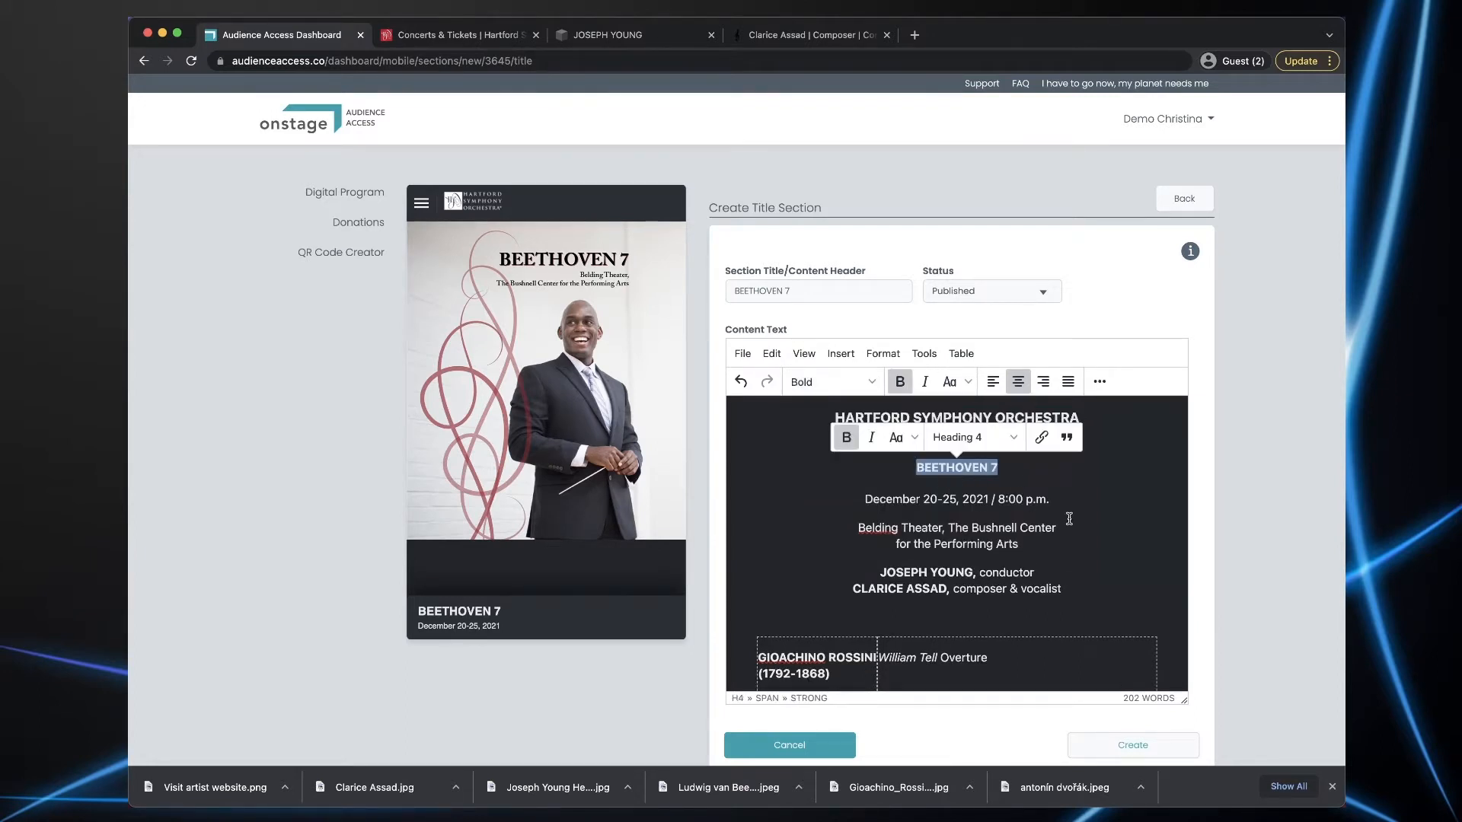
scroll(1085, 523, "down", 3)
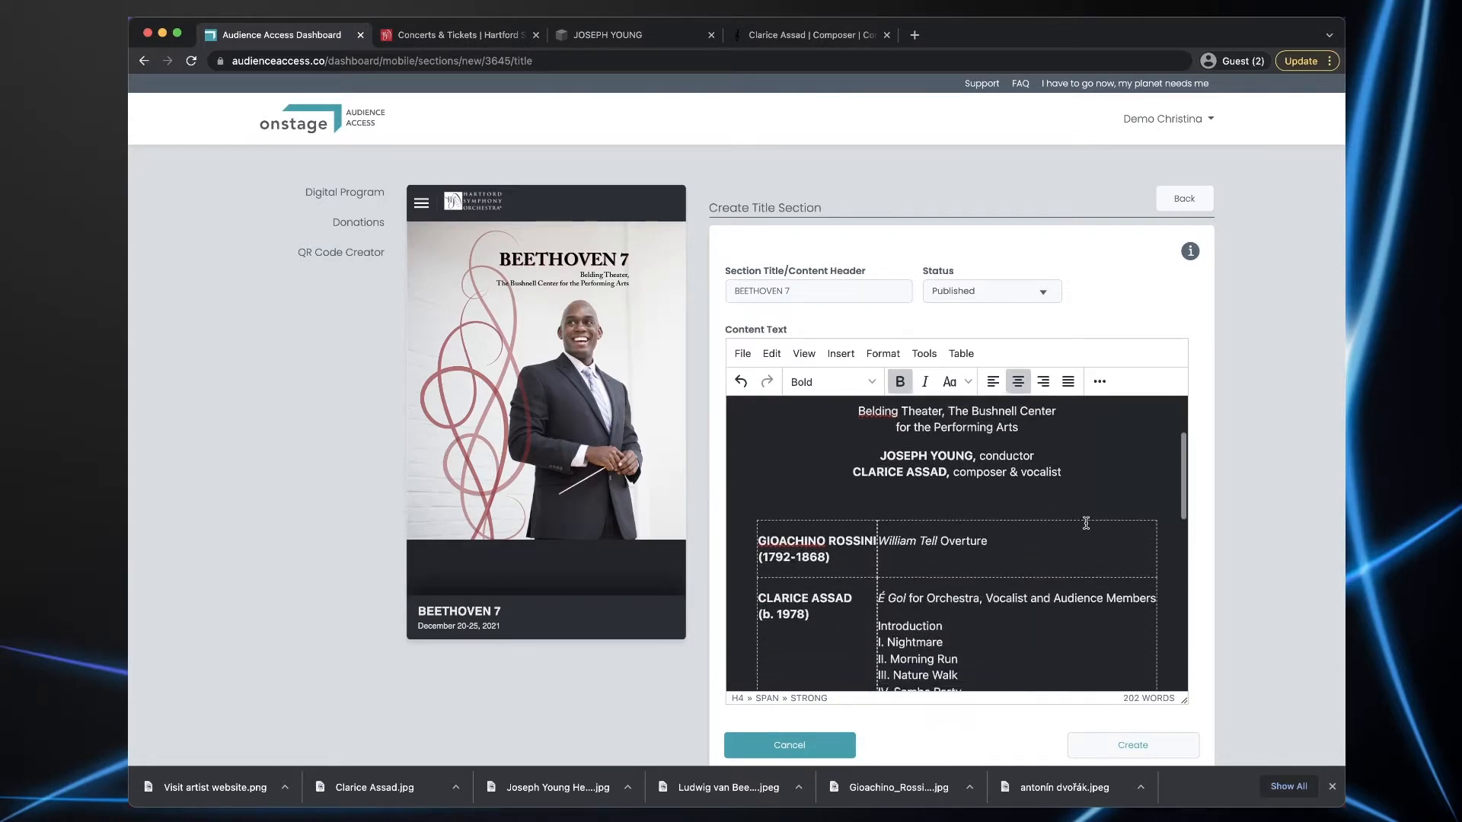
left_click(1129, 745)
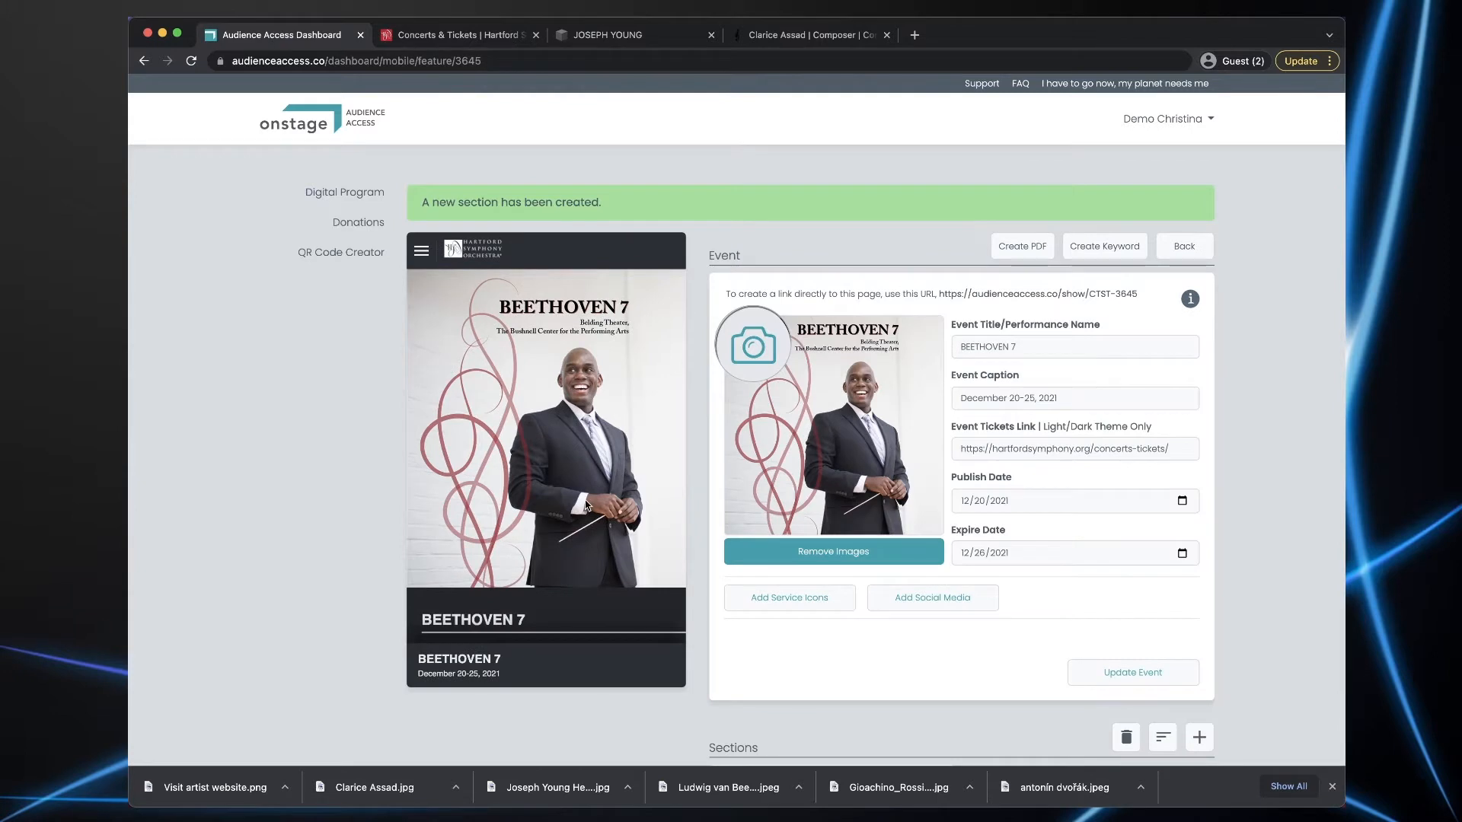
- Scroll through the phone preview to review the new BEETHOVEN 7 programme
scroll(587, 407, "down", 5)
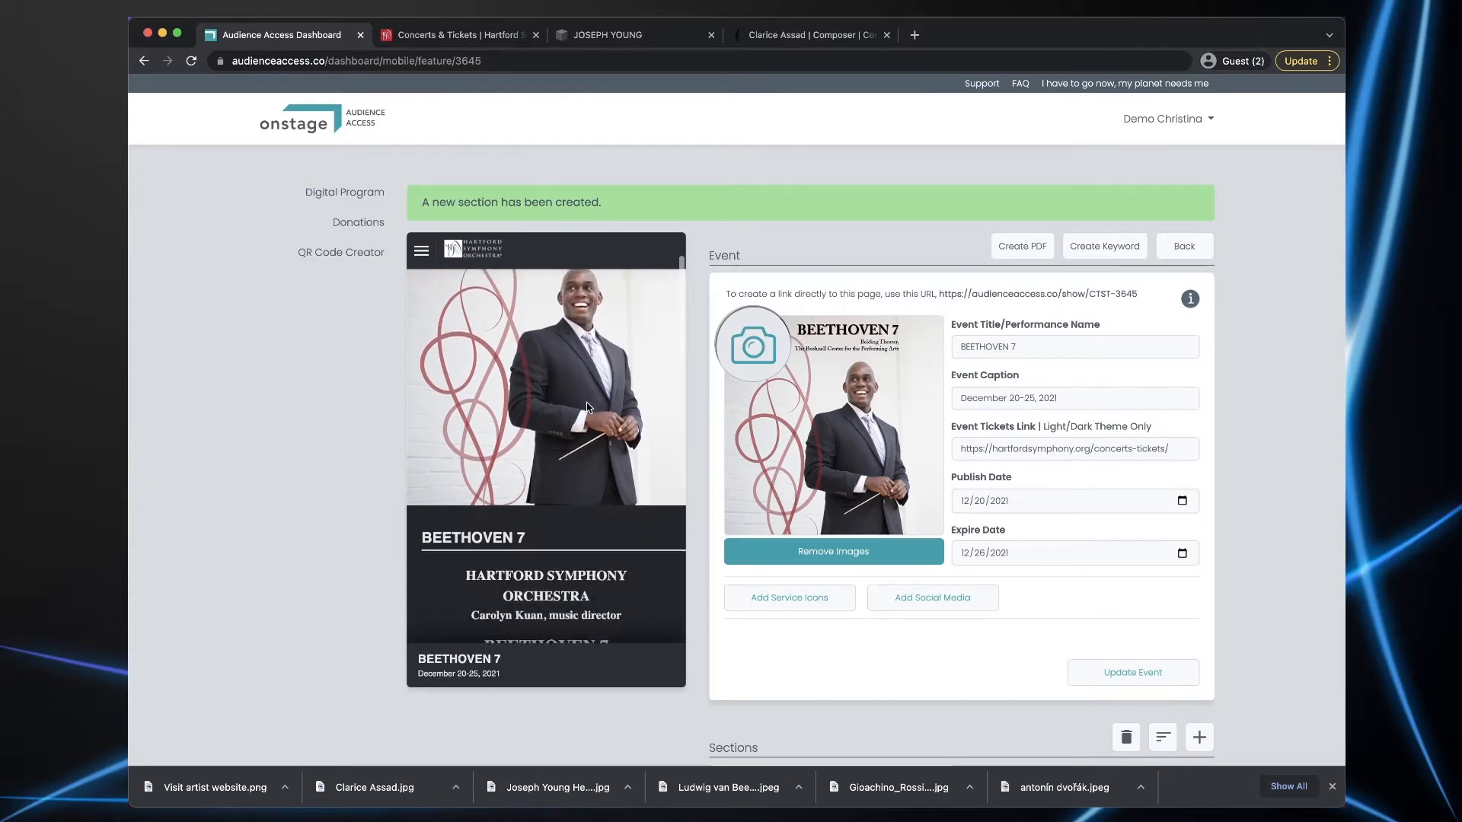
scroll(587, 407, "down", 4)
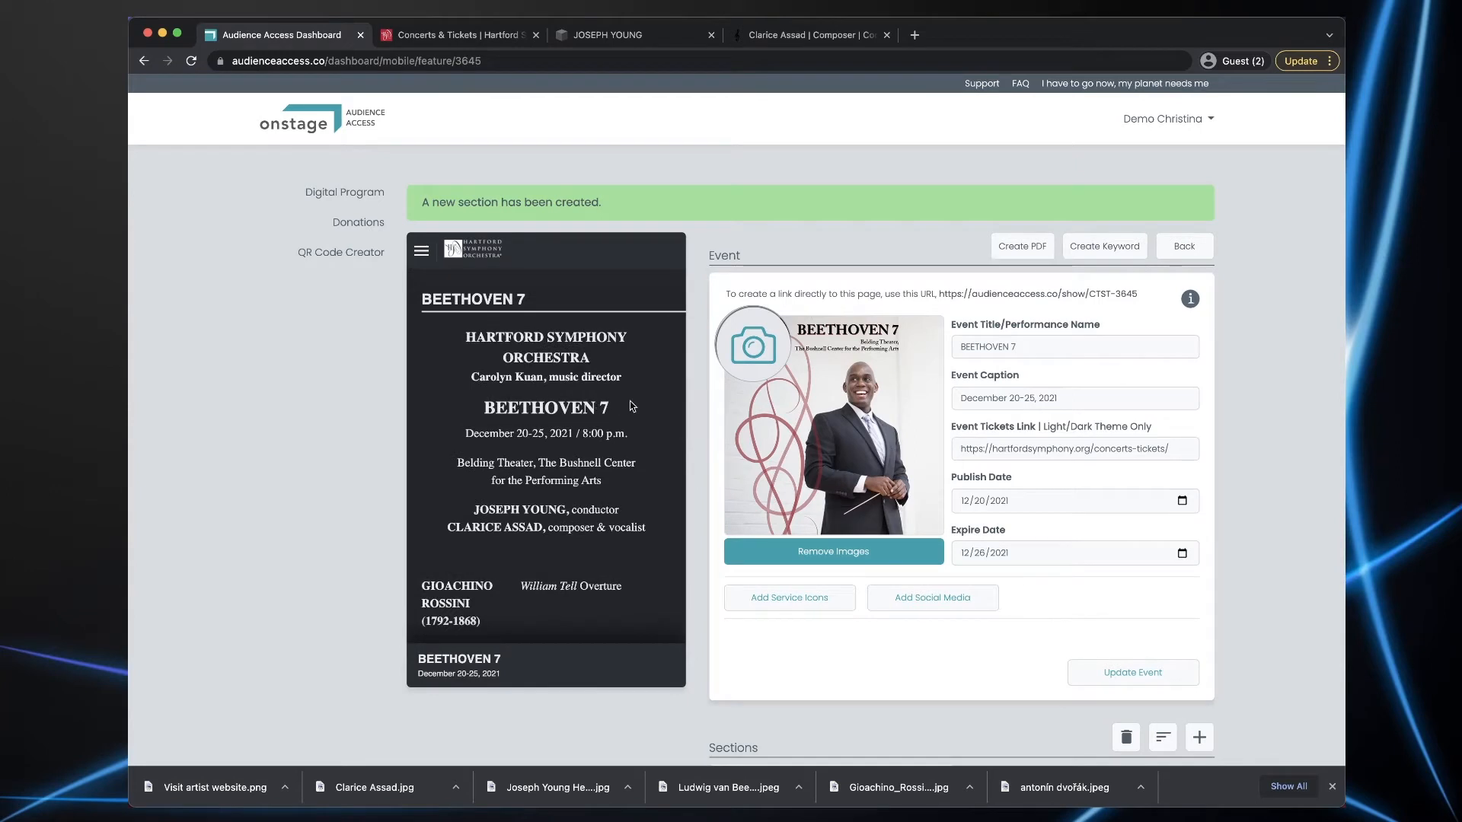
scroll(630, 405, "down", 1)
scroll(630, 406, "down", 3)
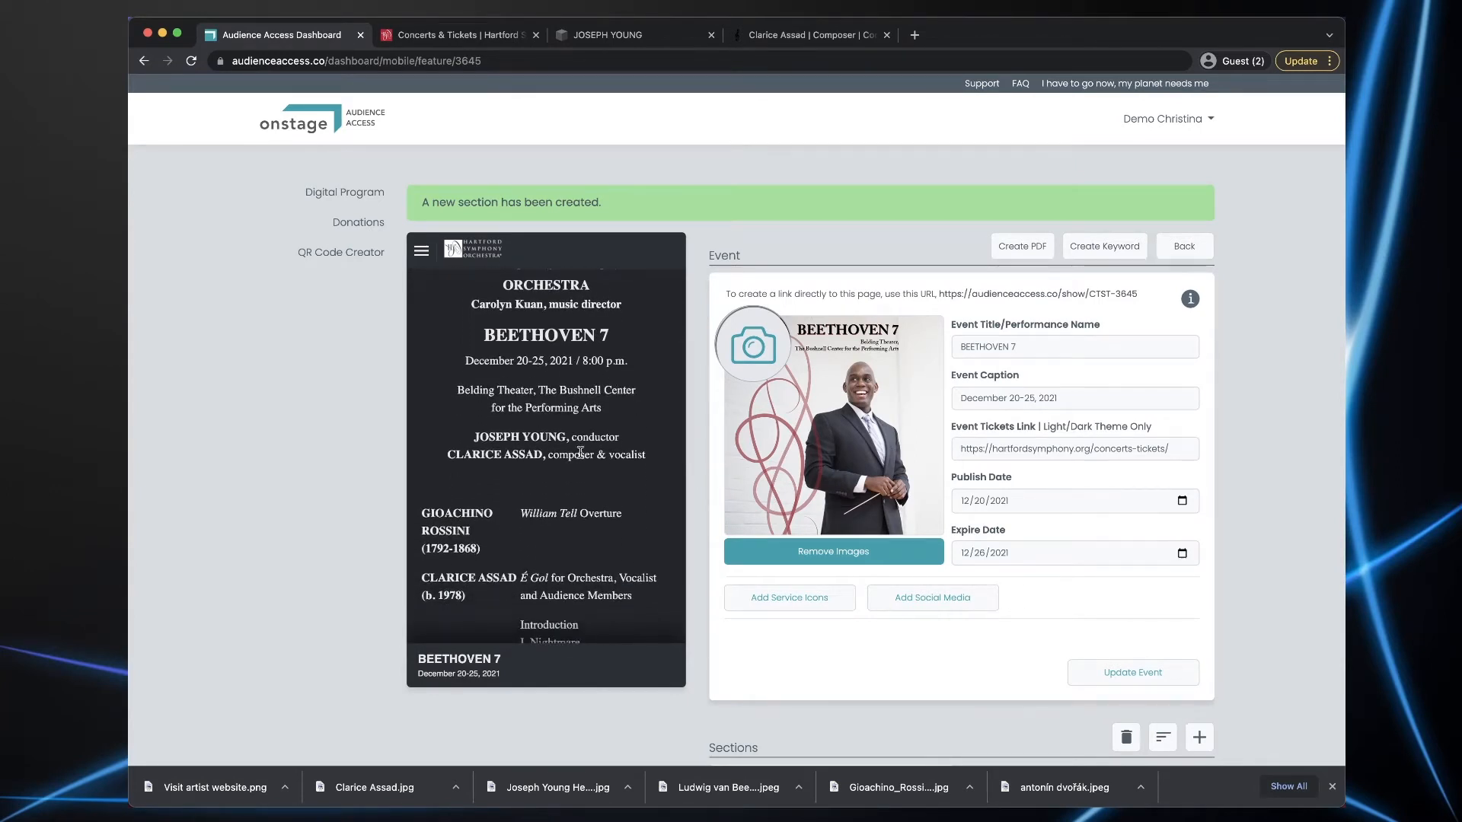
scroll(606, 483, "down", 4)
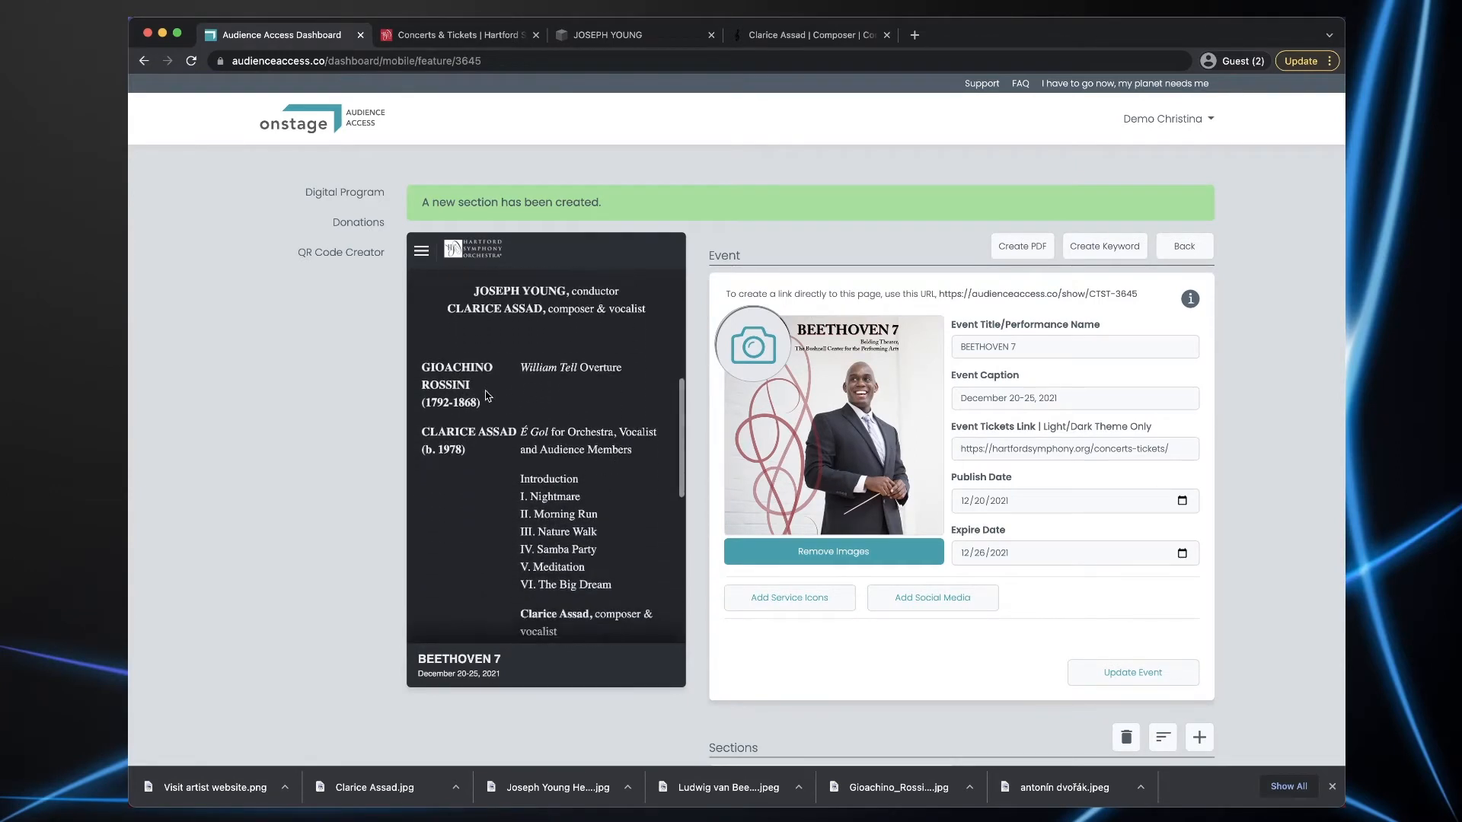
scroll(580, 412, "down", 9)
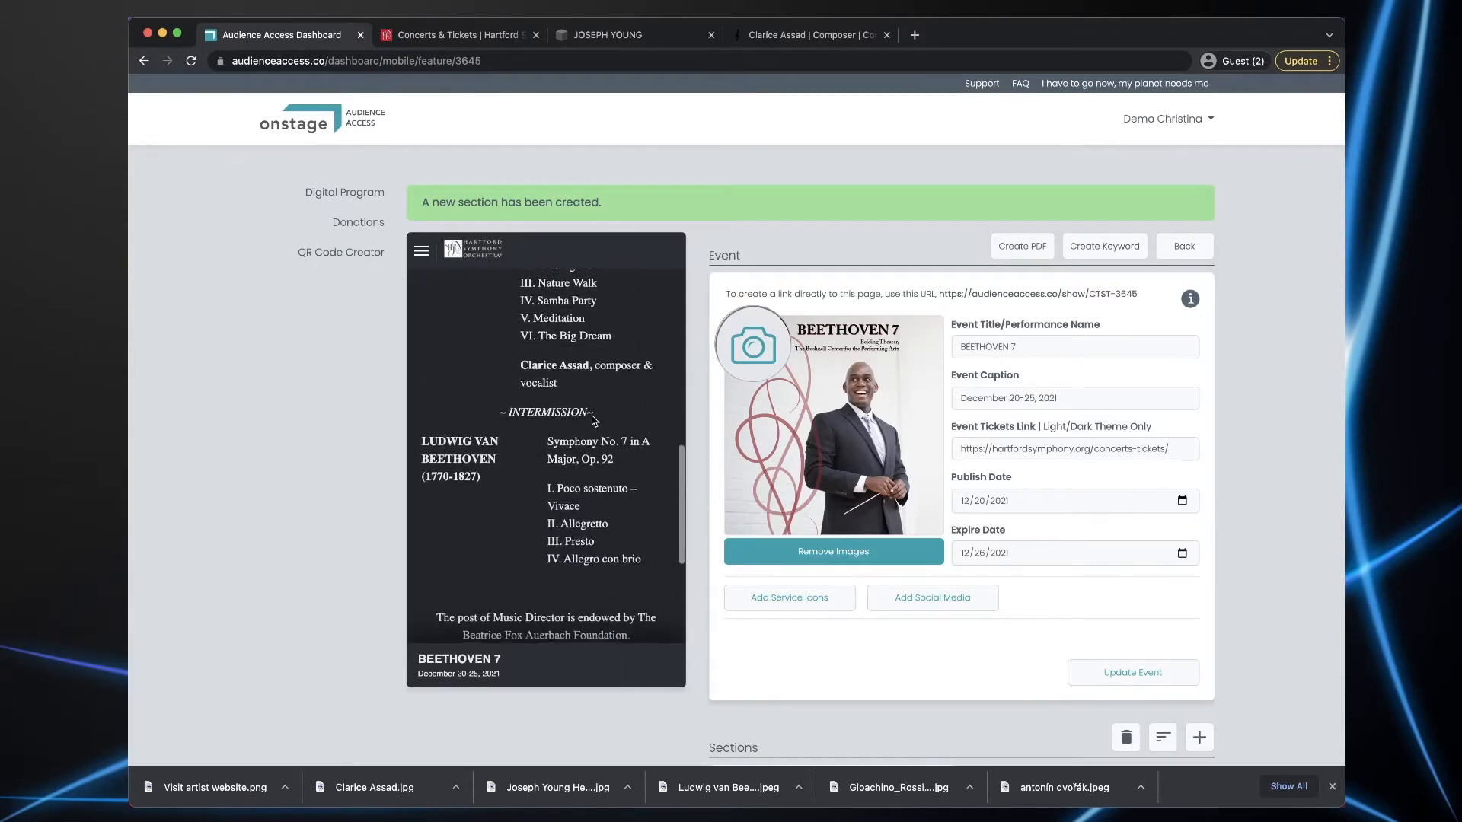
scroll(592, 416, "down", 10)
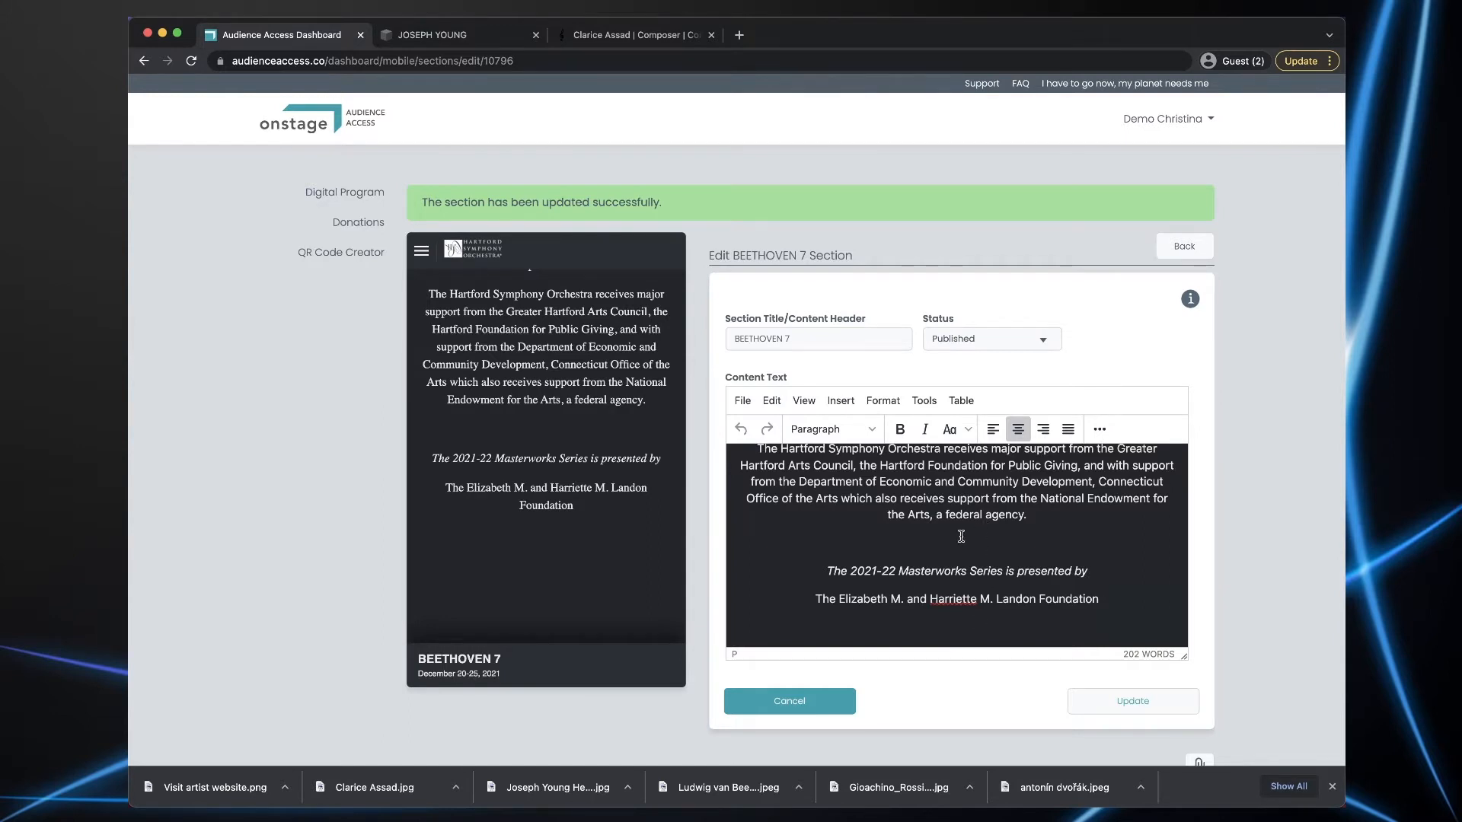
- Insert the ROBERTS WHT.png logo image from the uploaded files
left_click(841, 401)
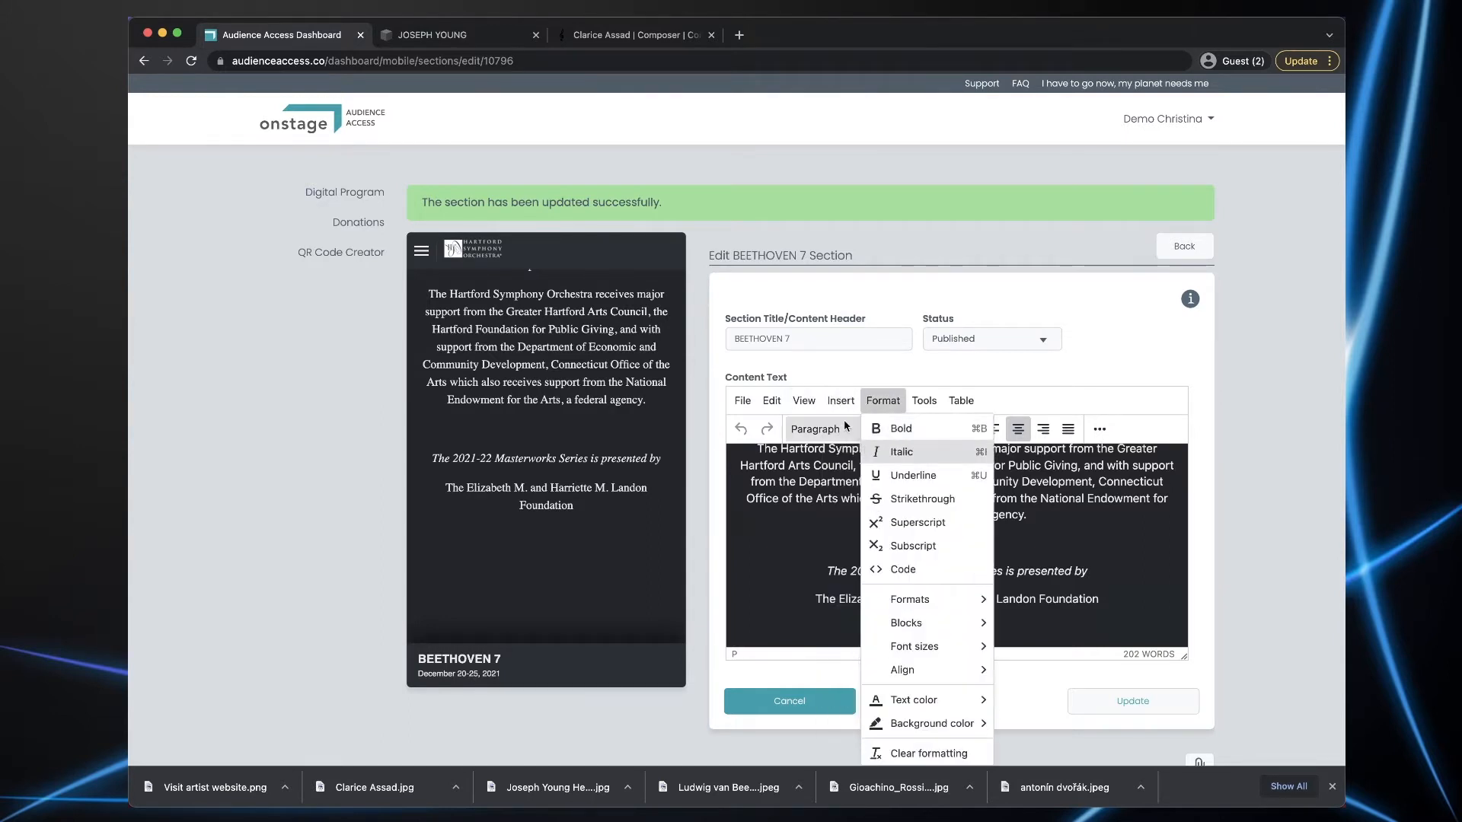
left_click(842, 431)
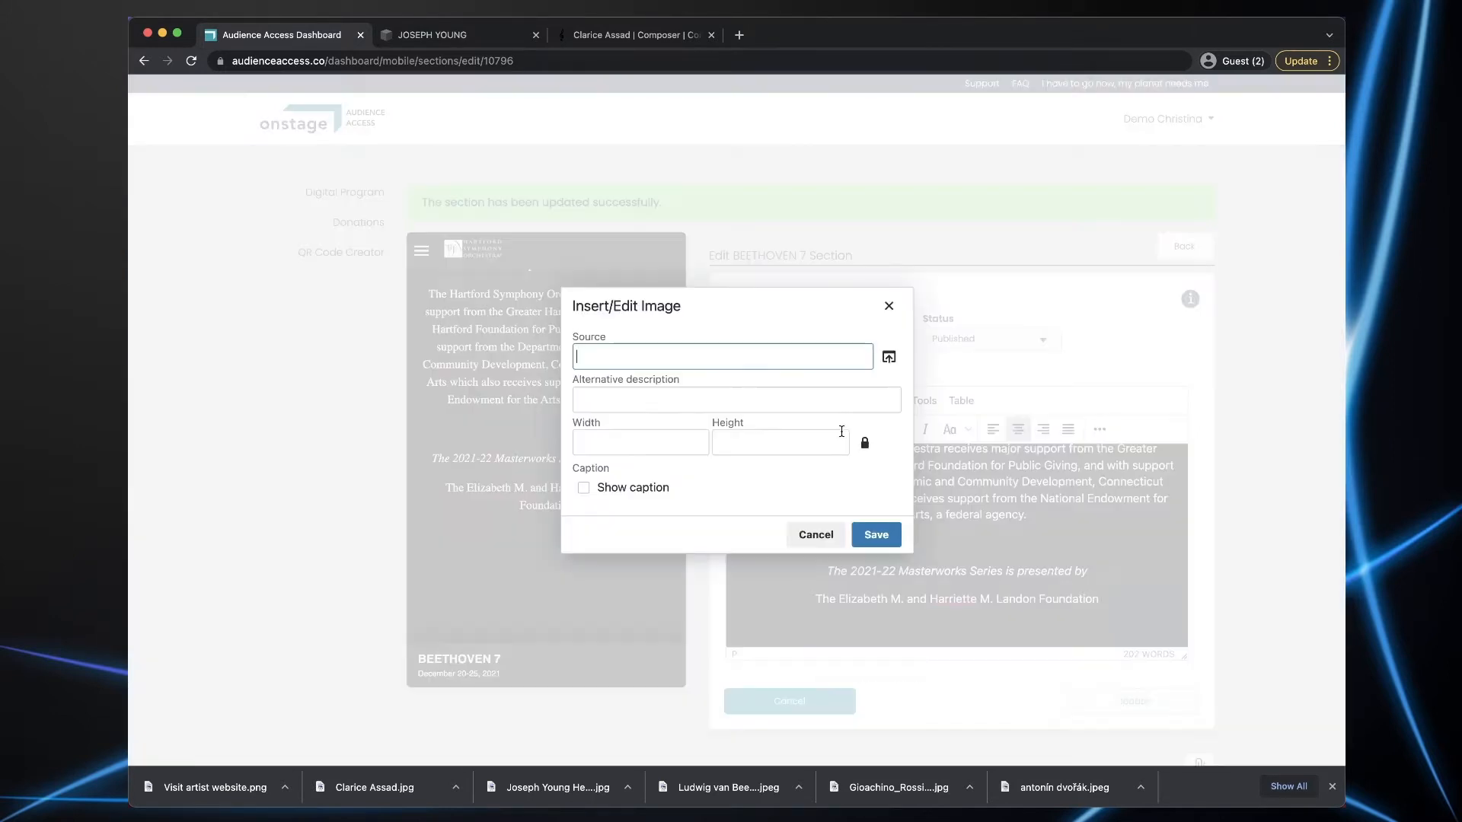
left_click(889, 357)
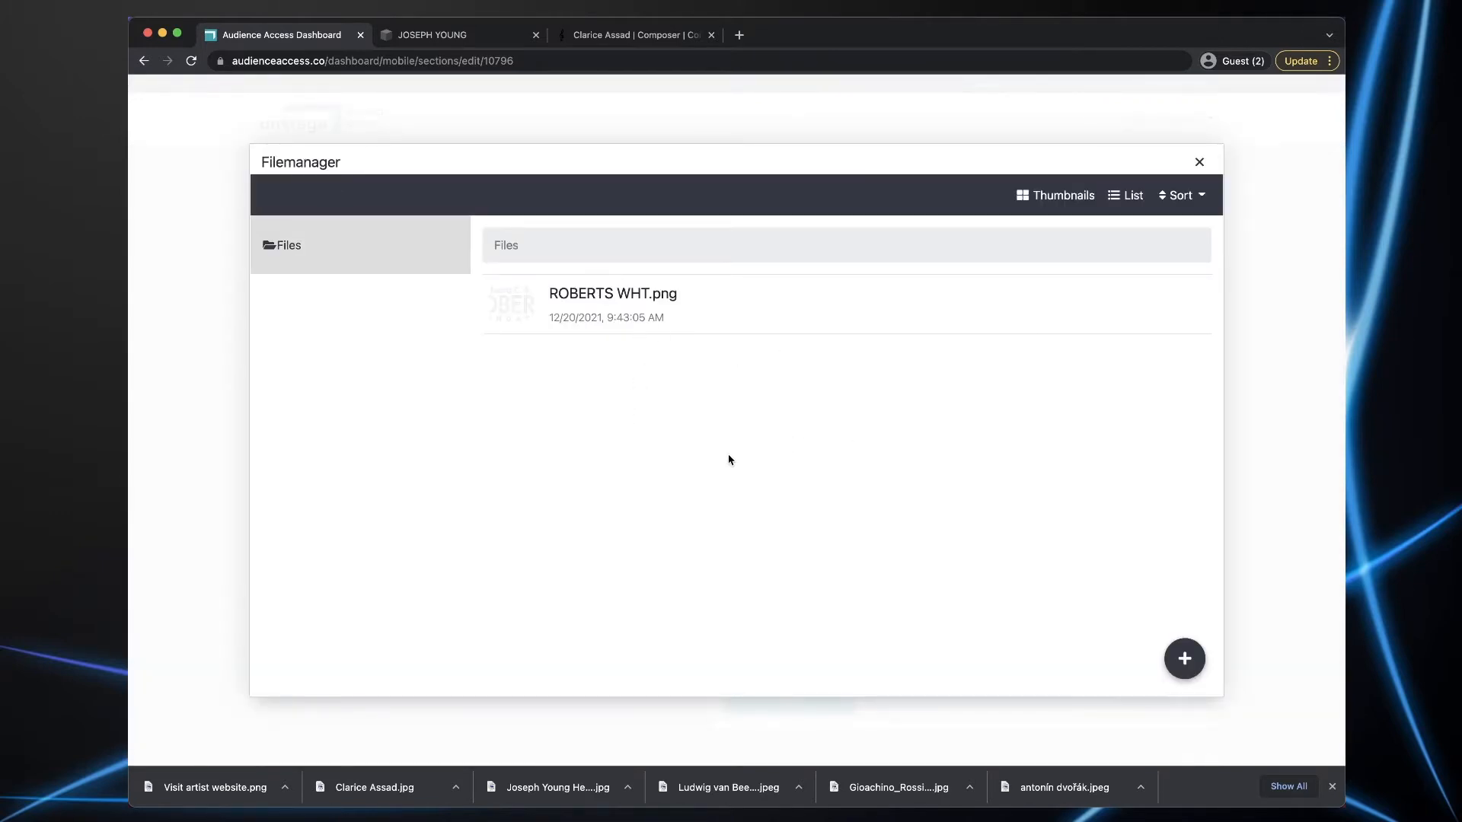
left_click(1184, 659)
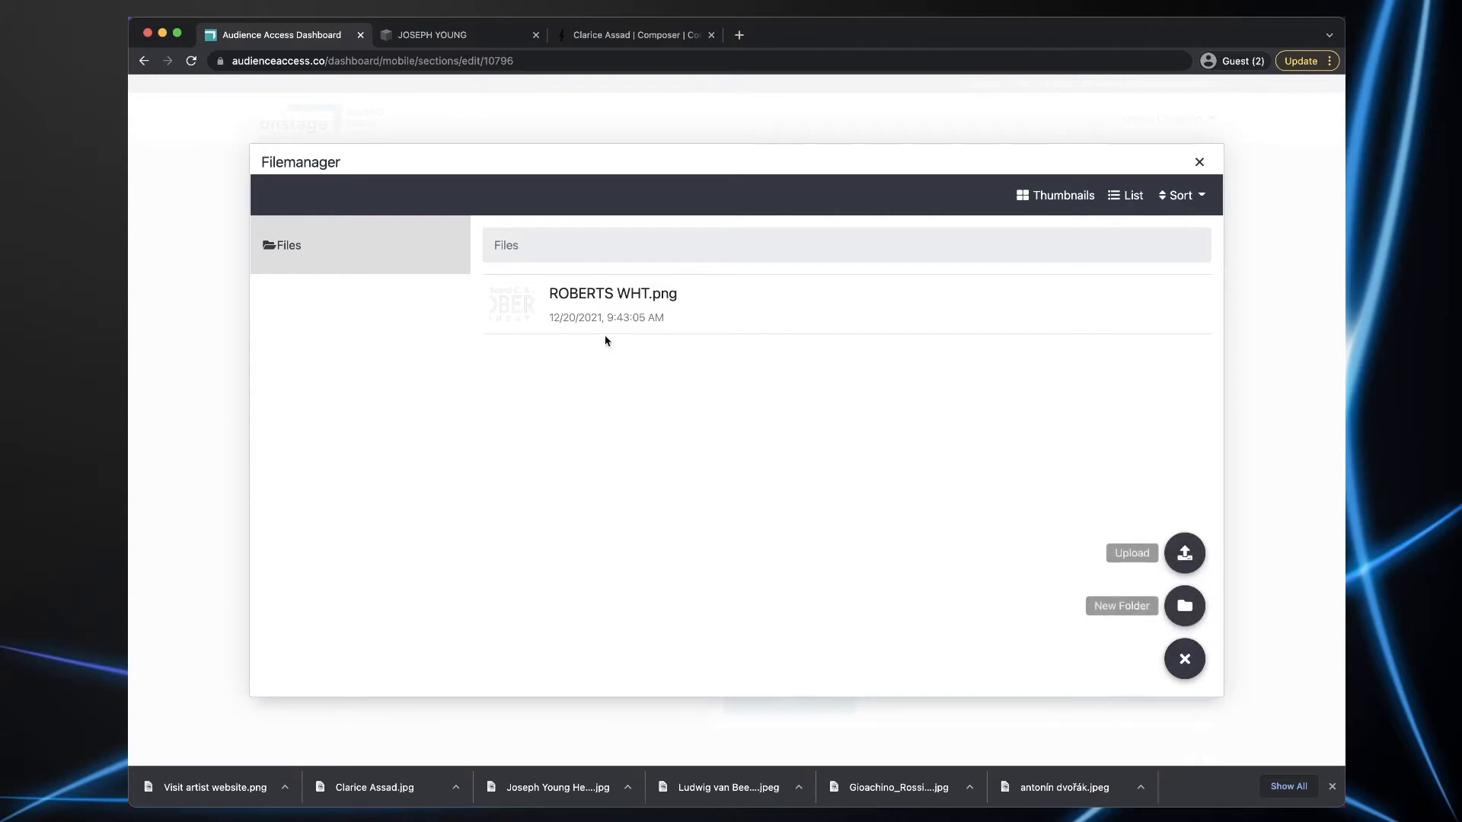
left_click(521, 312)
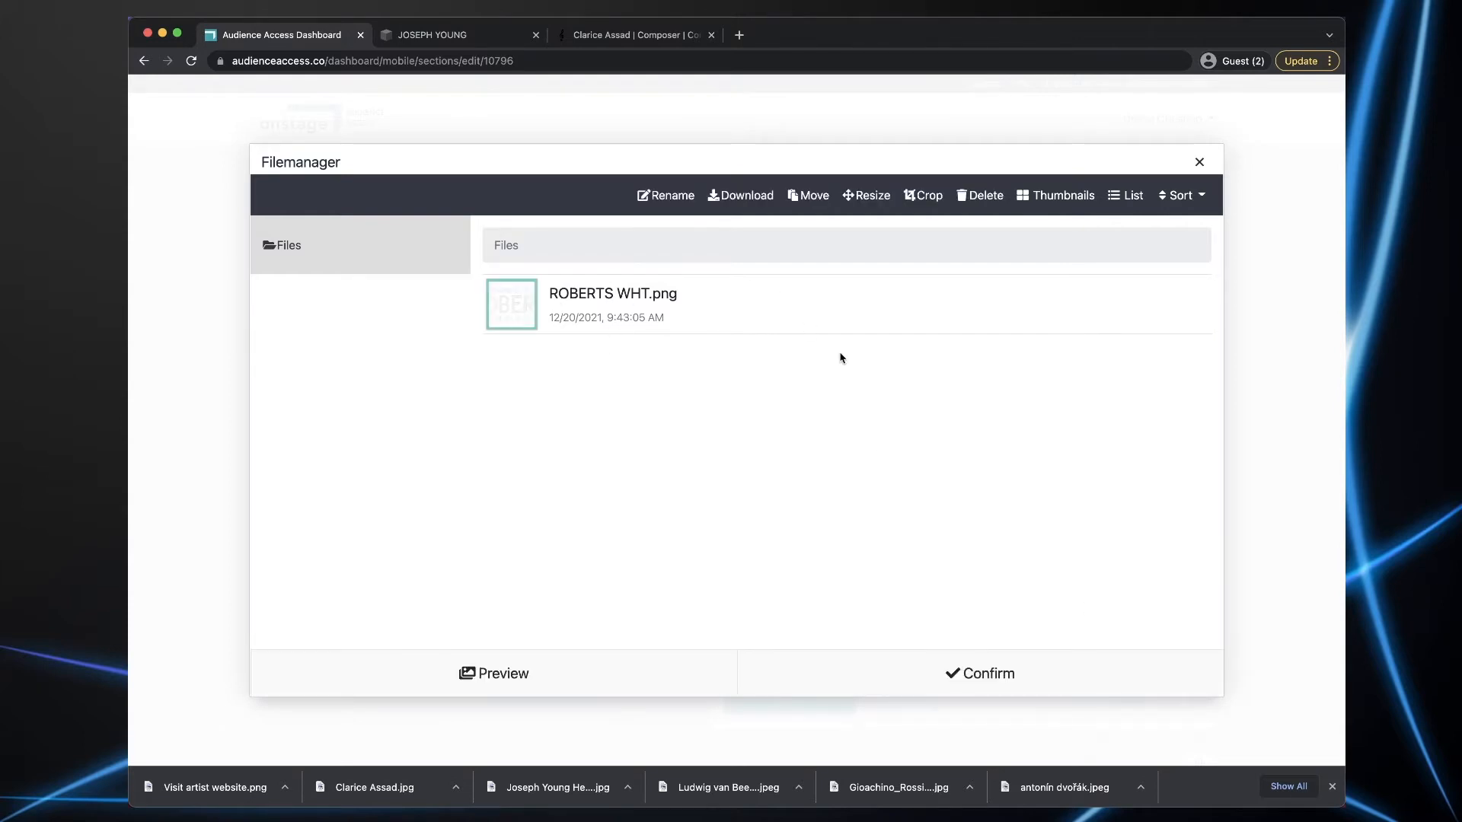
left_click(977, 672)
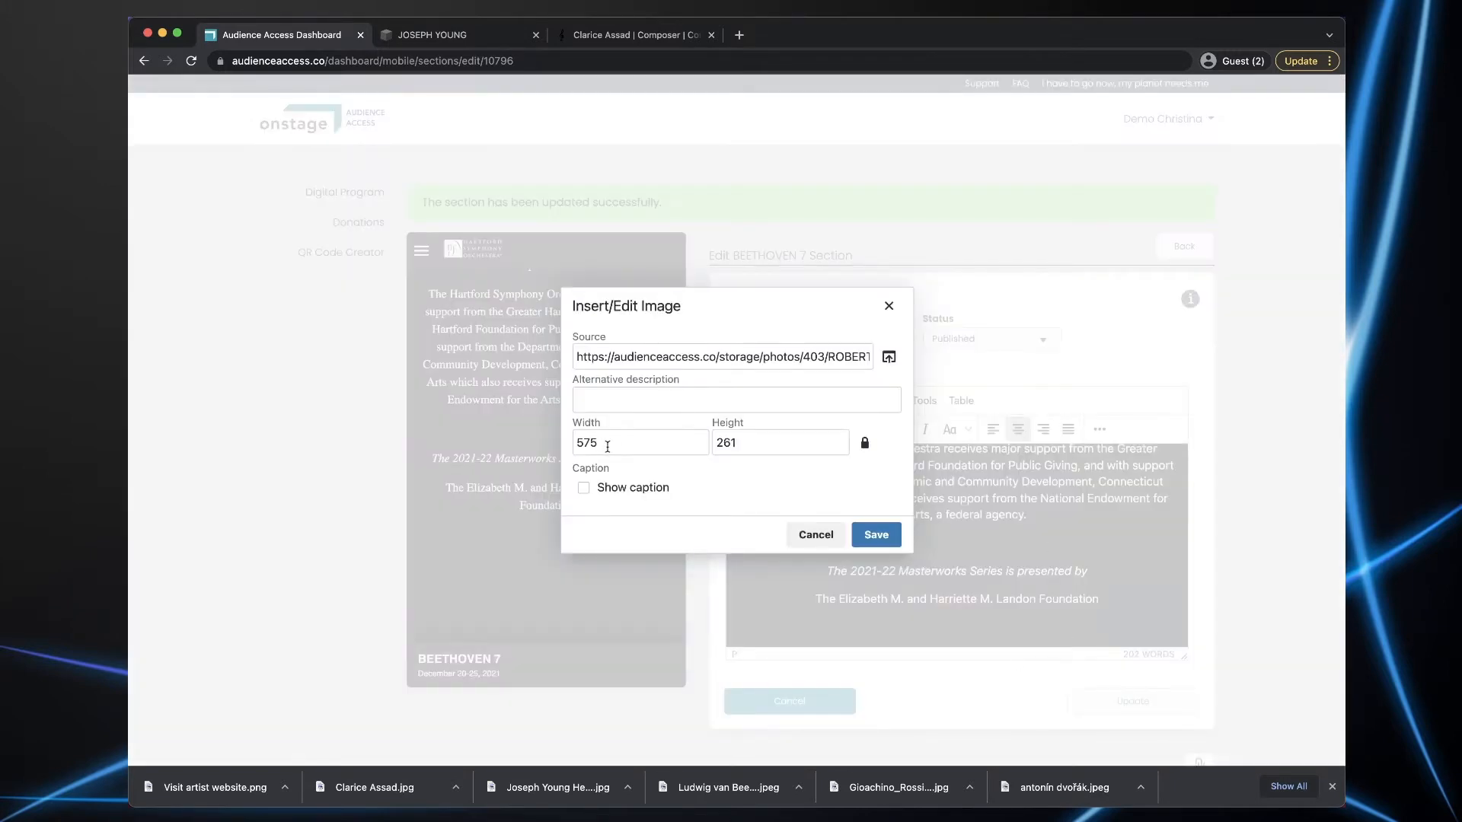
- Set the logo width to 60% with automatic height, then save the section
left_click_drag(608, 443, 560, 446)
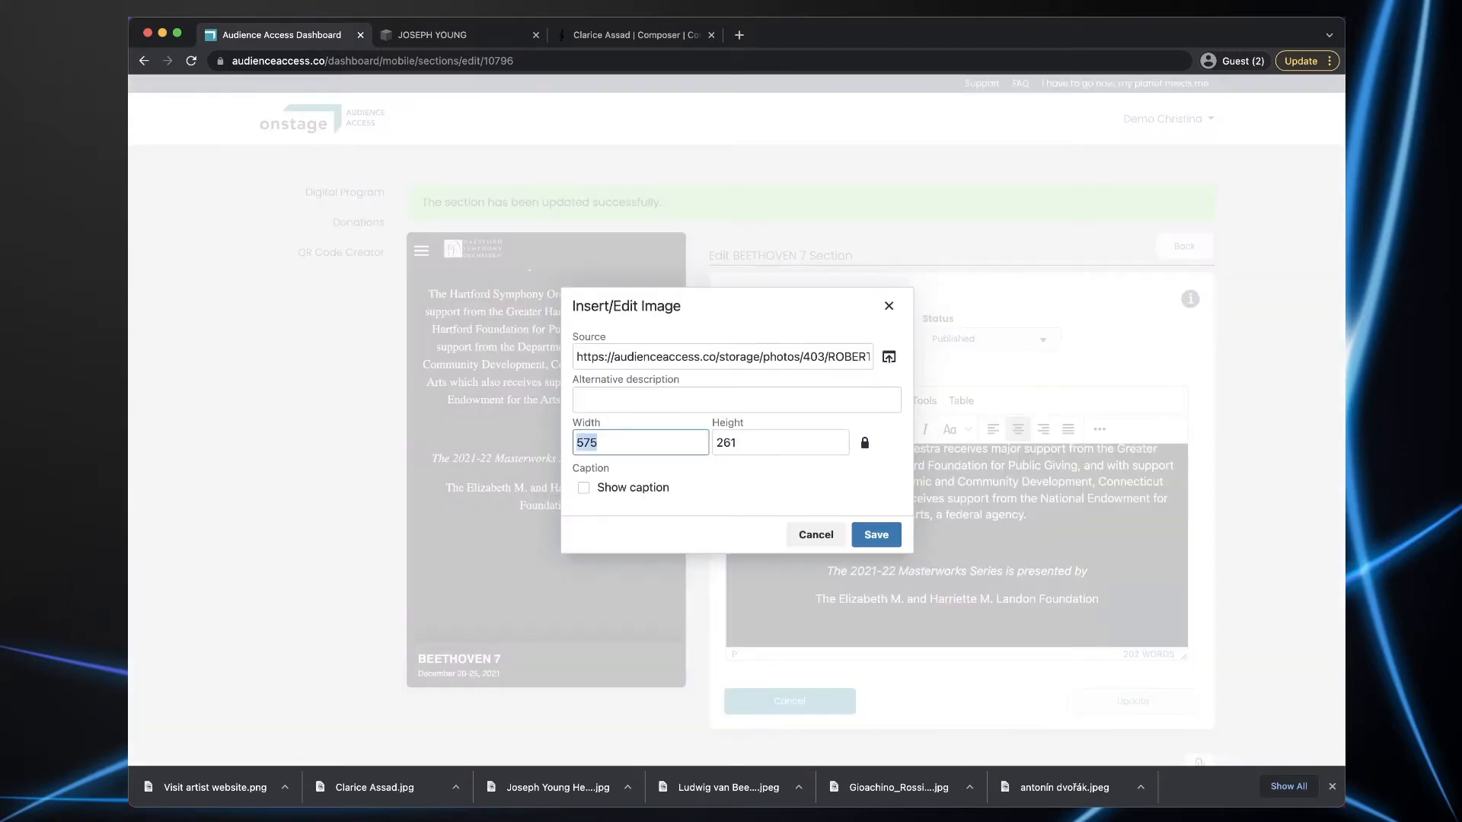
type("60")
key("Tab")
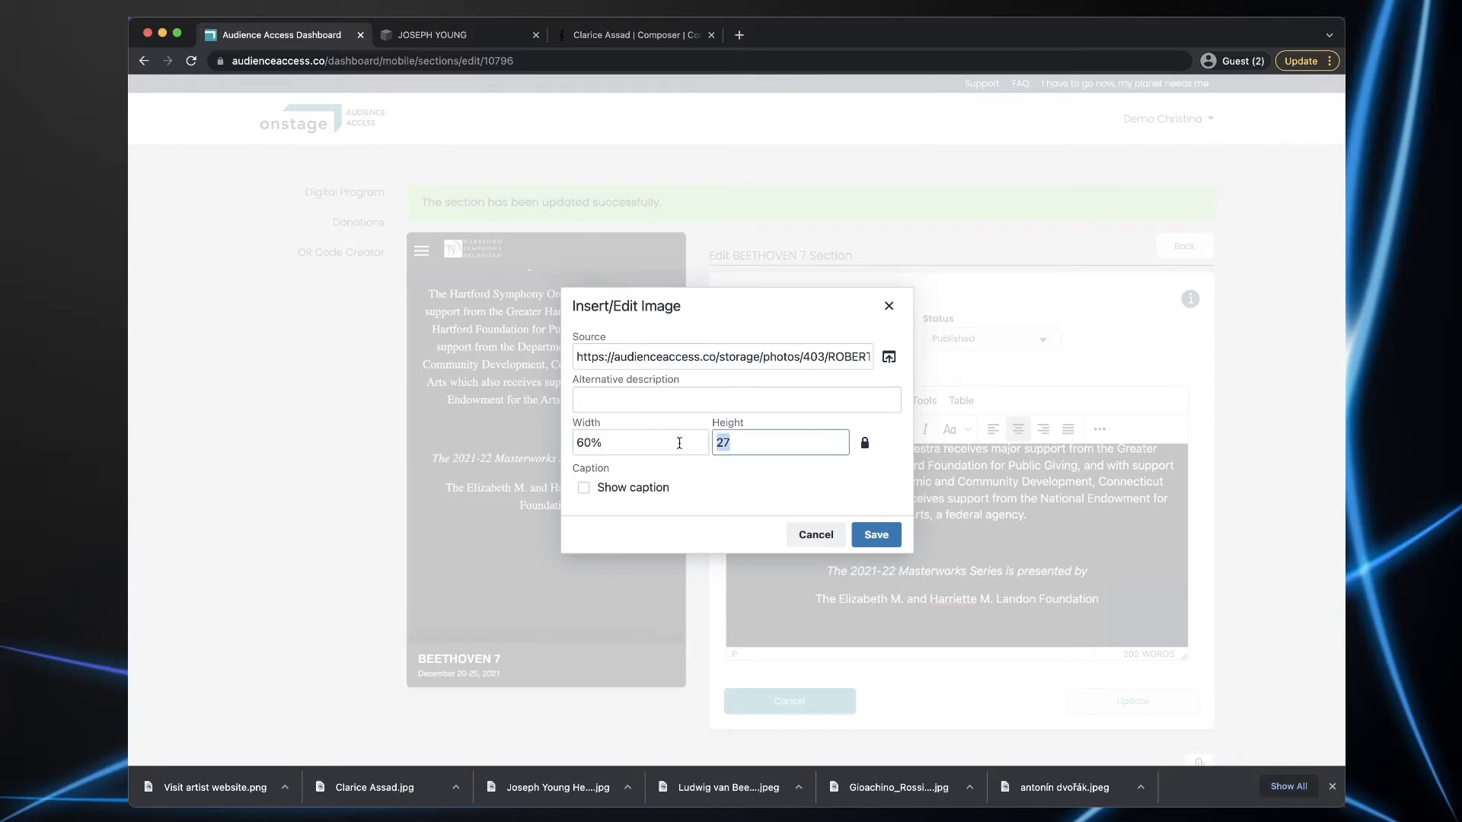
key("BackSpace")
left_click(873, 535)
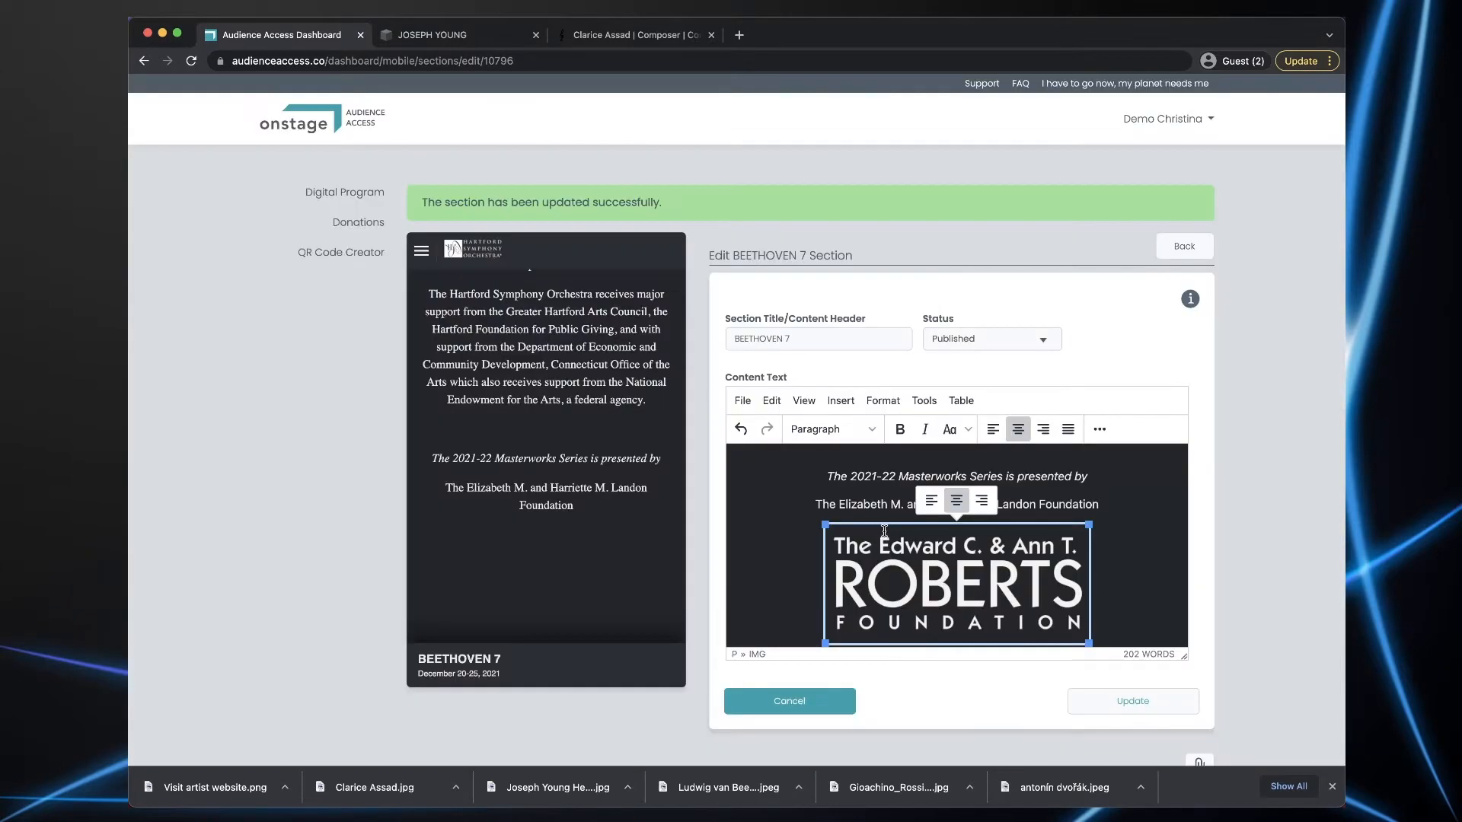
left_click(1133, 702)
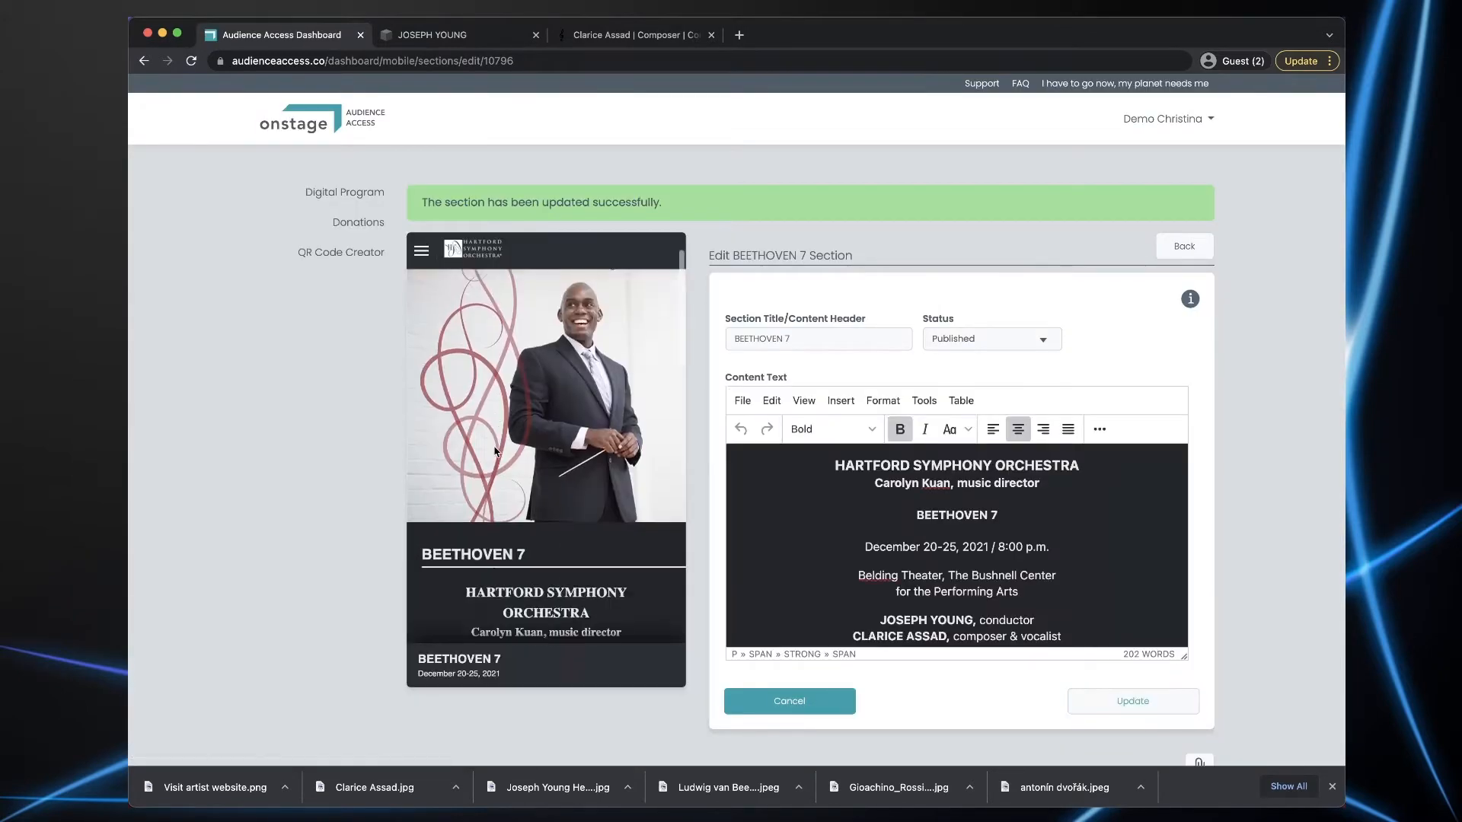
- Add a new Biographies section to the Beethoven 7 event and focus its Section Title field
scroll(494, 452, "down", 15)
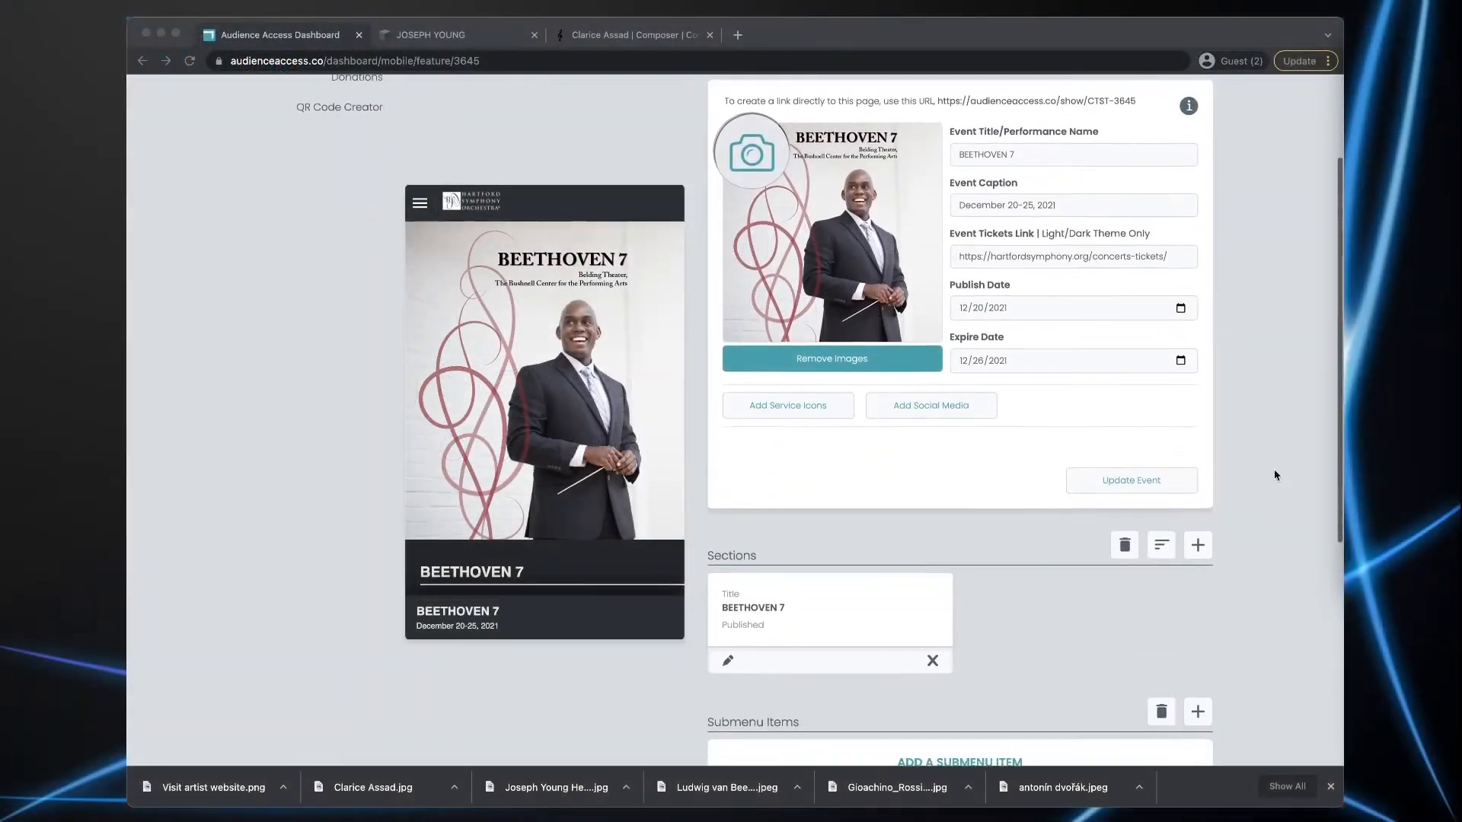
scroll(1276, 475, "down", 1)
scroll(1276, 475, "up", 2)
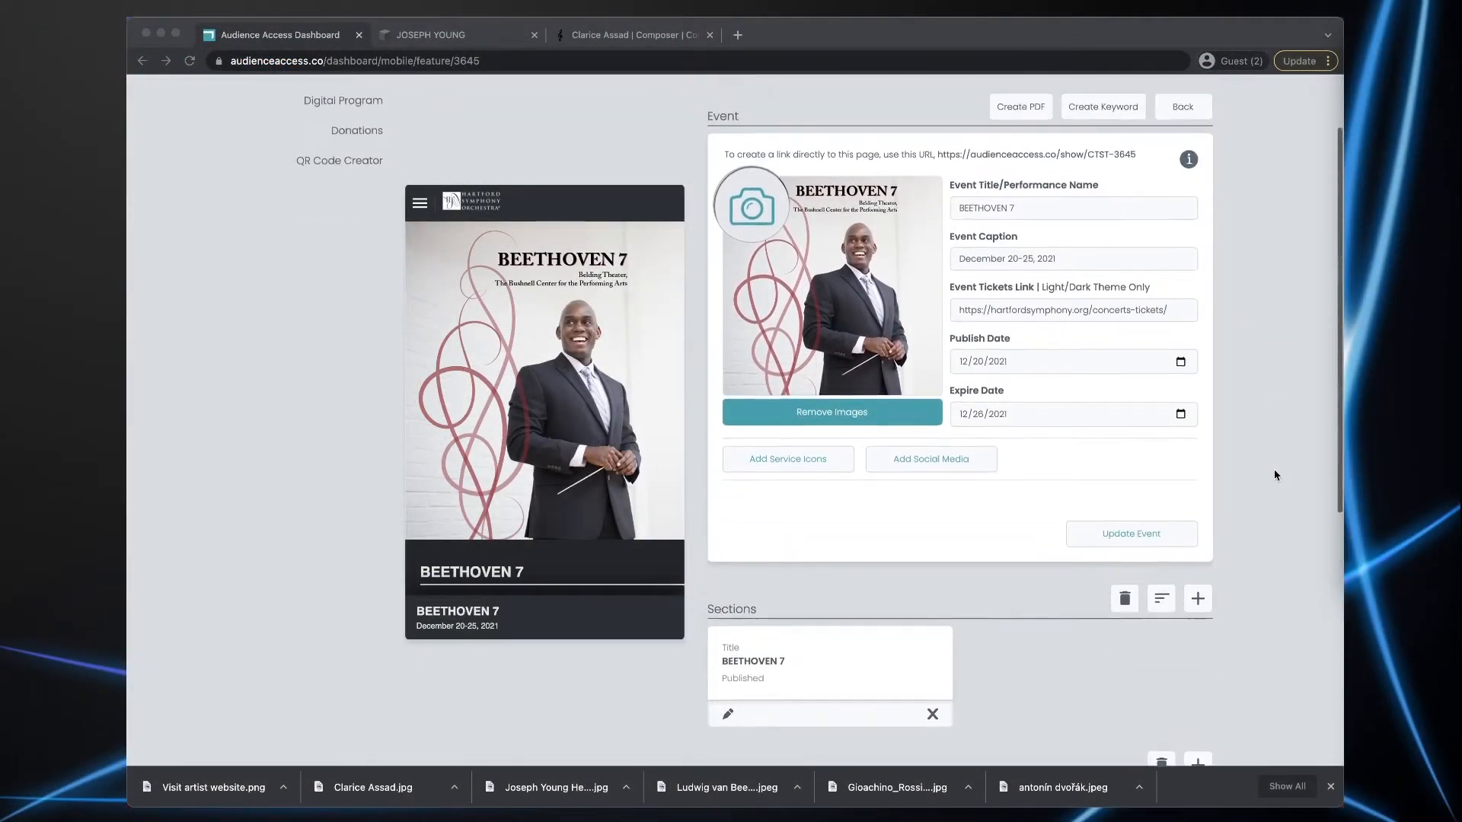
scroll(1275, 474, "down", 3)
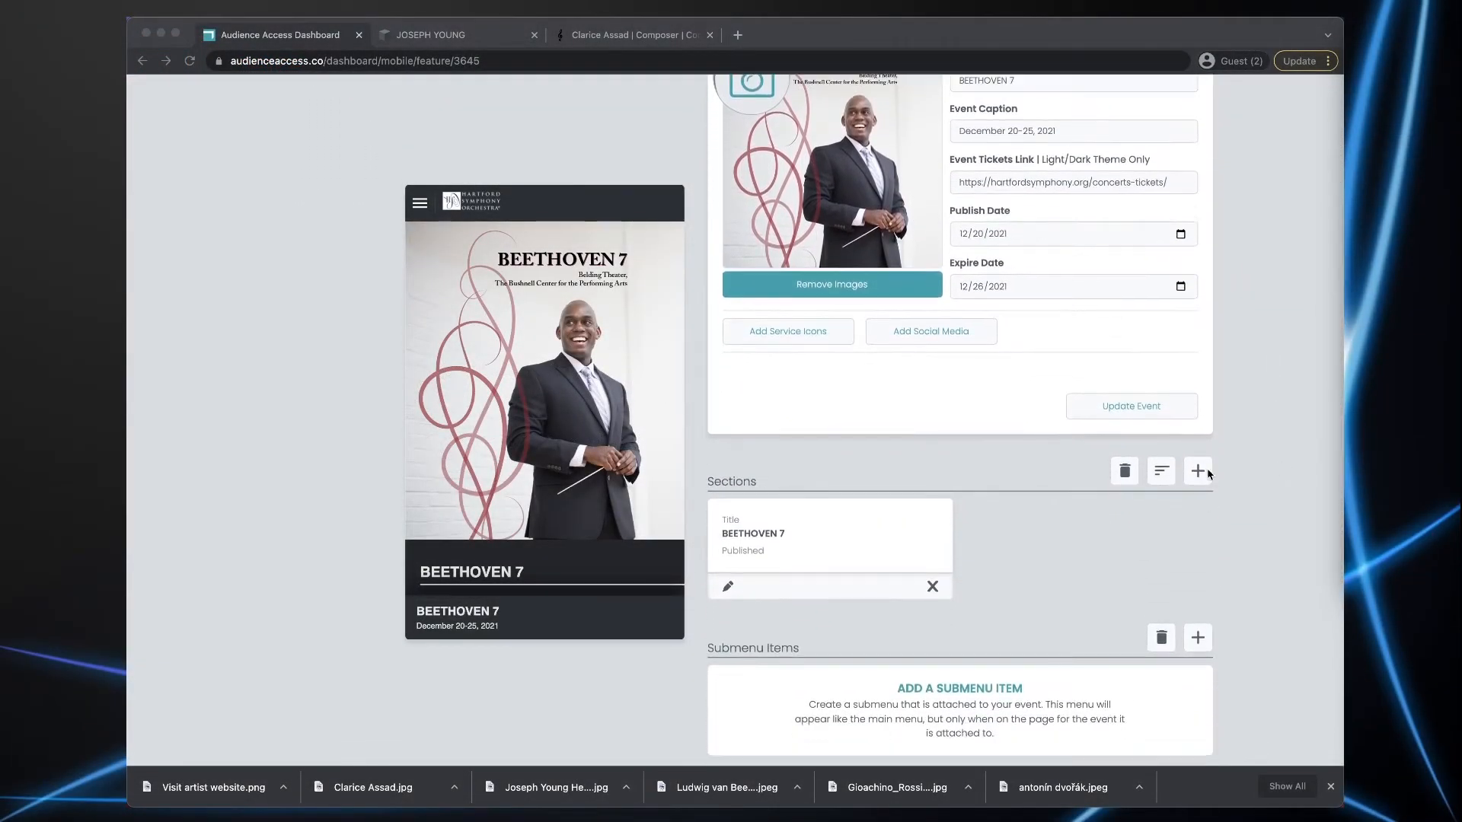
left_click(1201, 473)
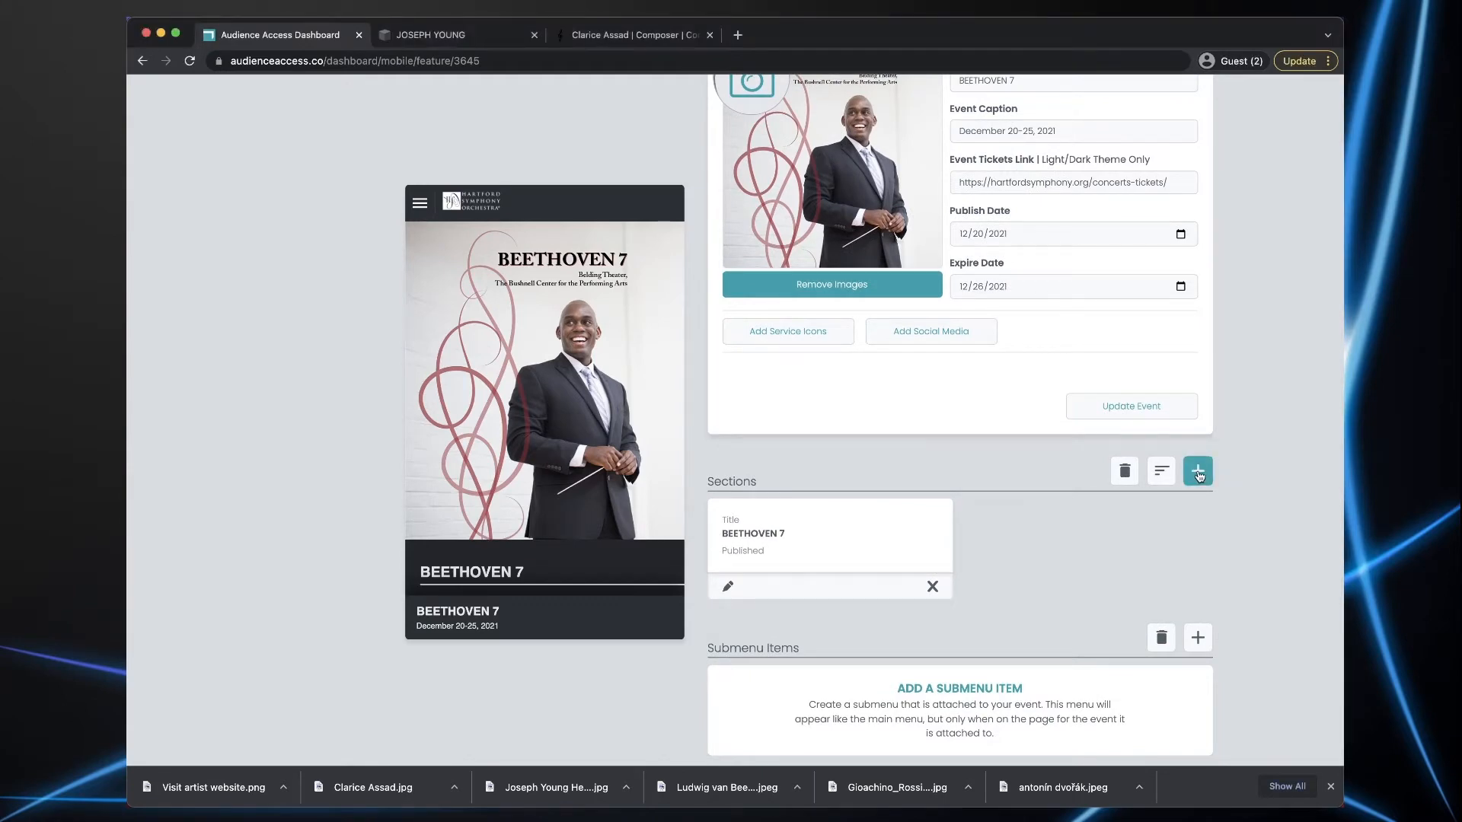
left_click(1199, 475)
left_click(892, 560)
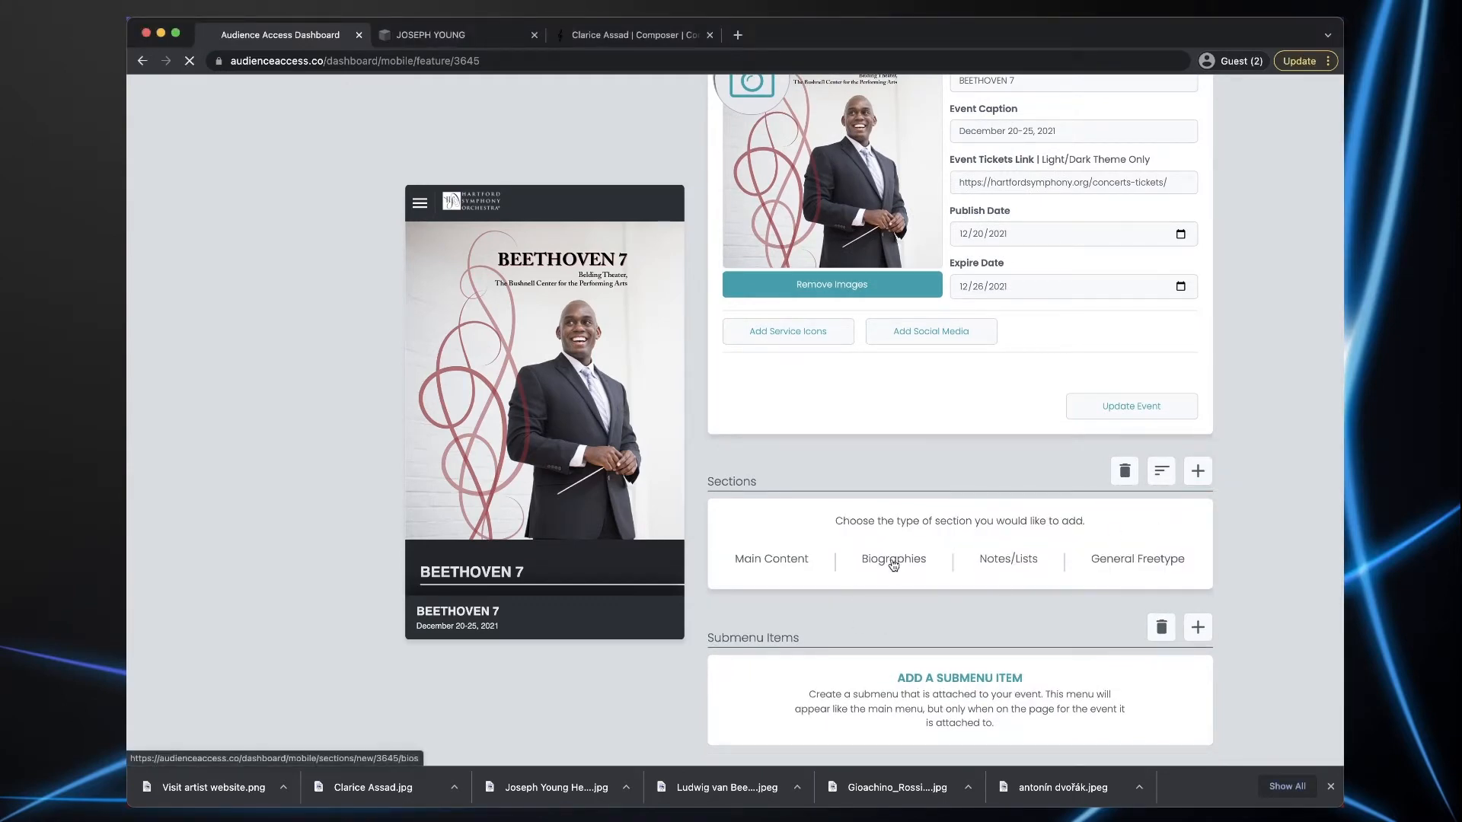
left_click(771, 272)
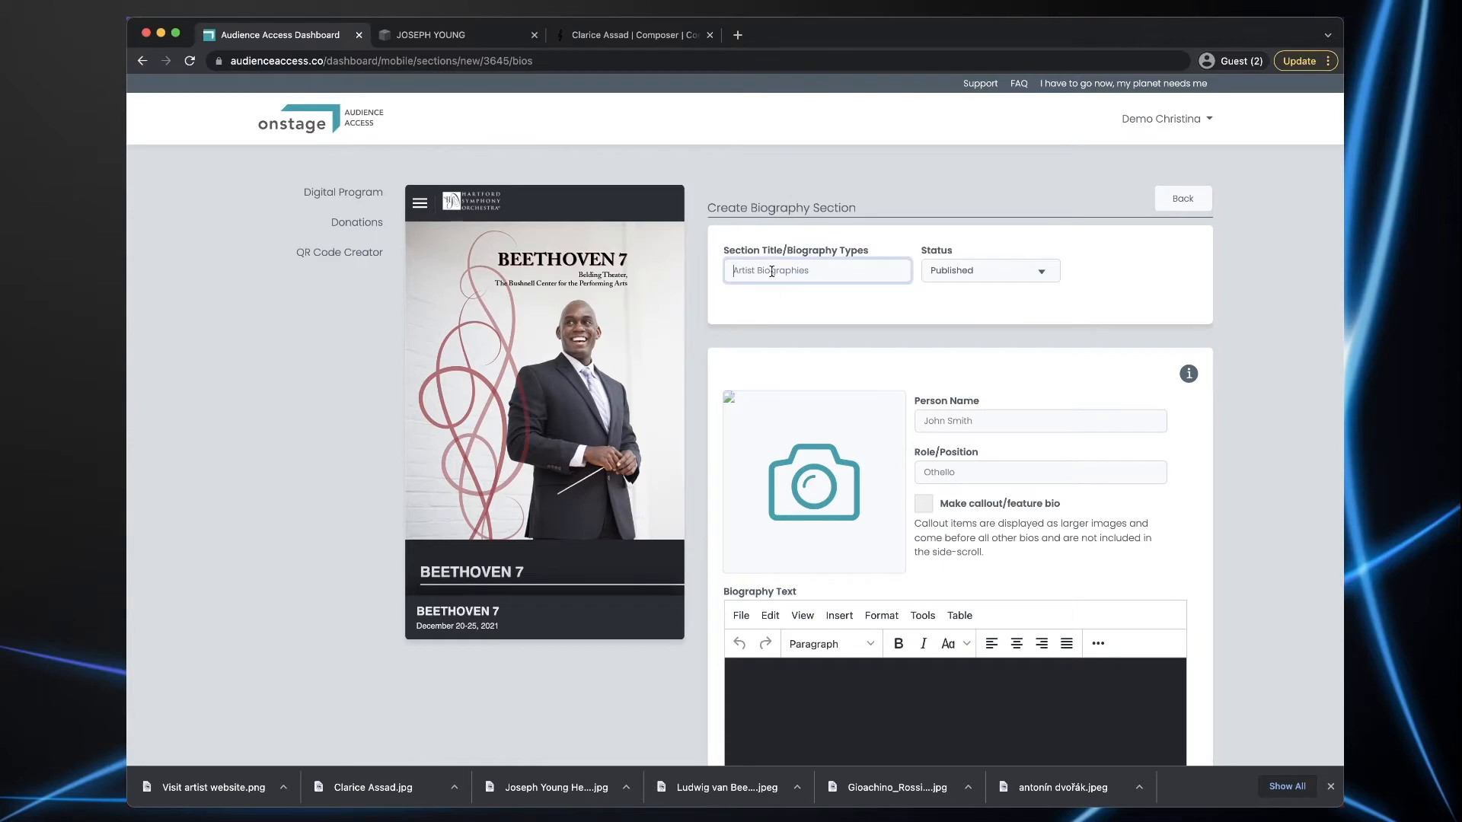
- Title the section 'About the Artists' and enter the conductor's name with role Conductor
type("About the Artists")
key("super+Tab")
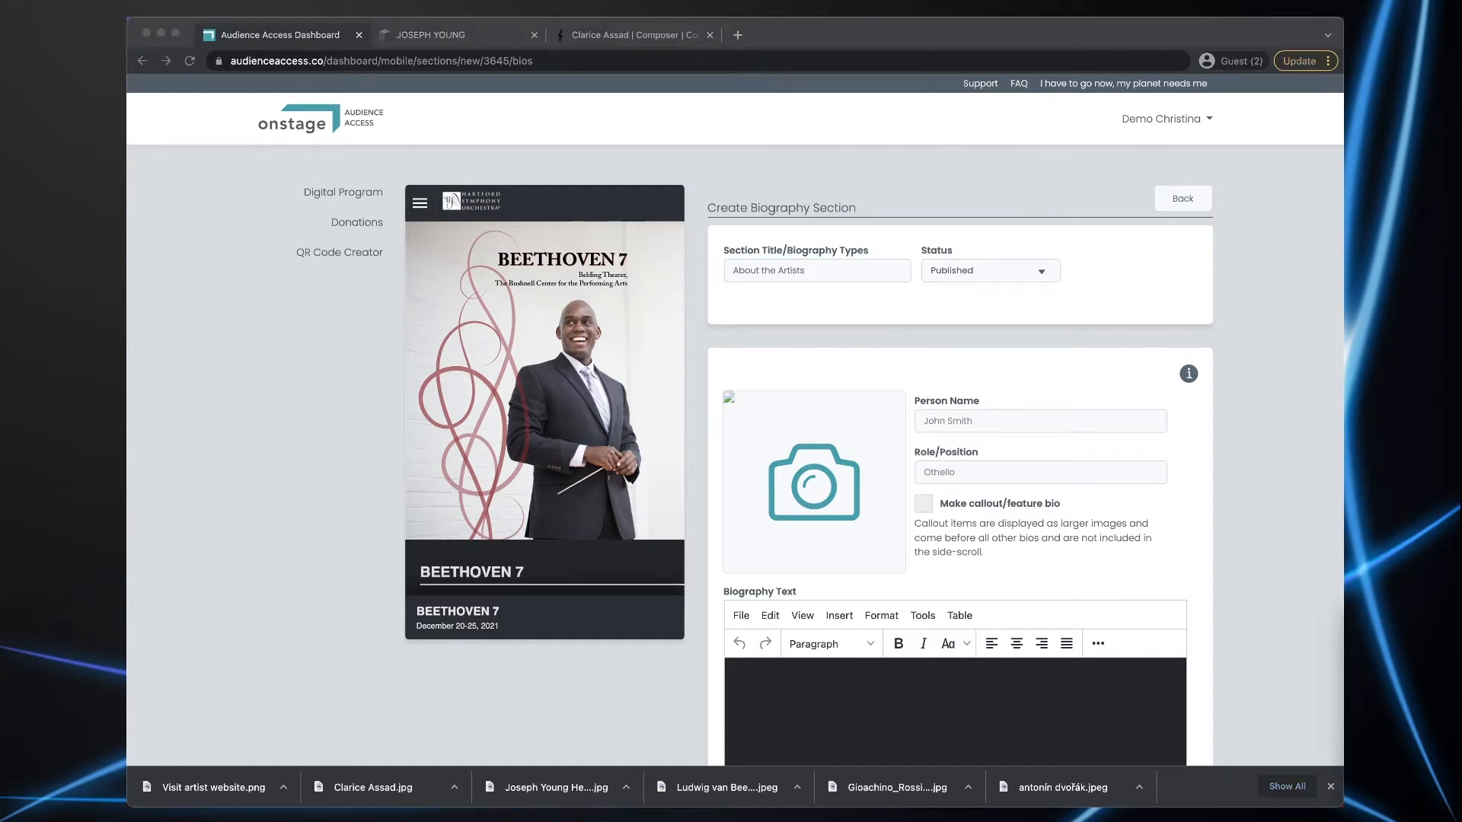
key("super+Tab")
left_click(944, 418)
type("Joseph Young")
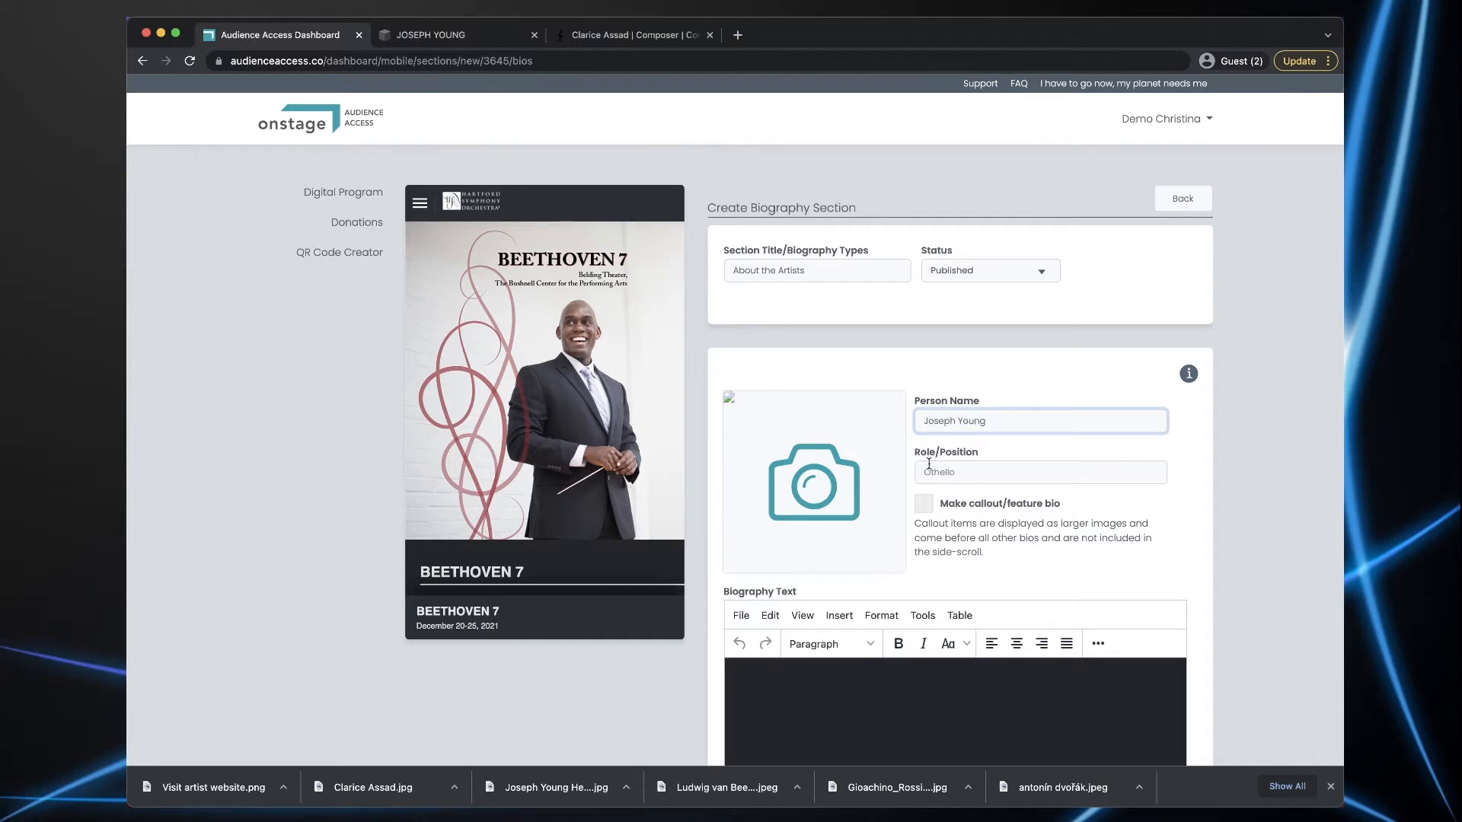
left_click(928, 465)
type("Conductor")
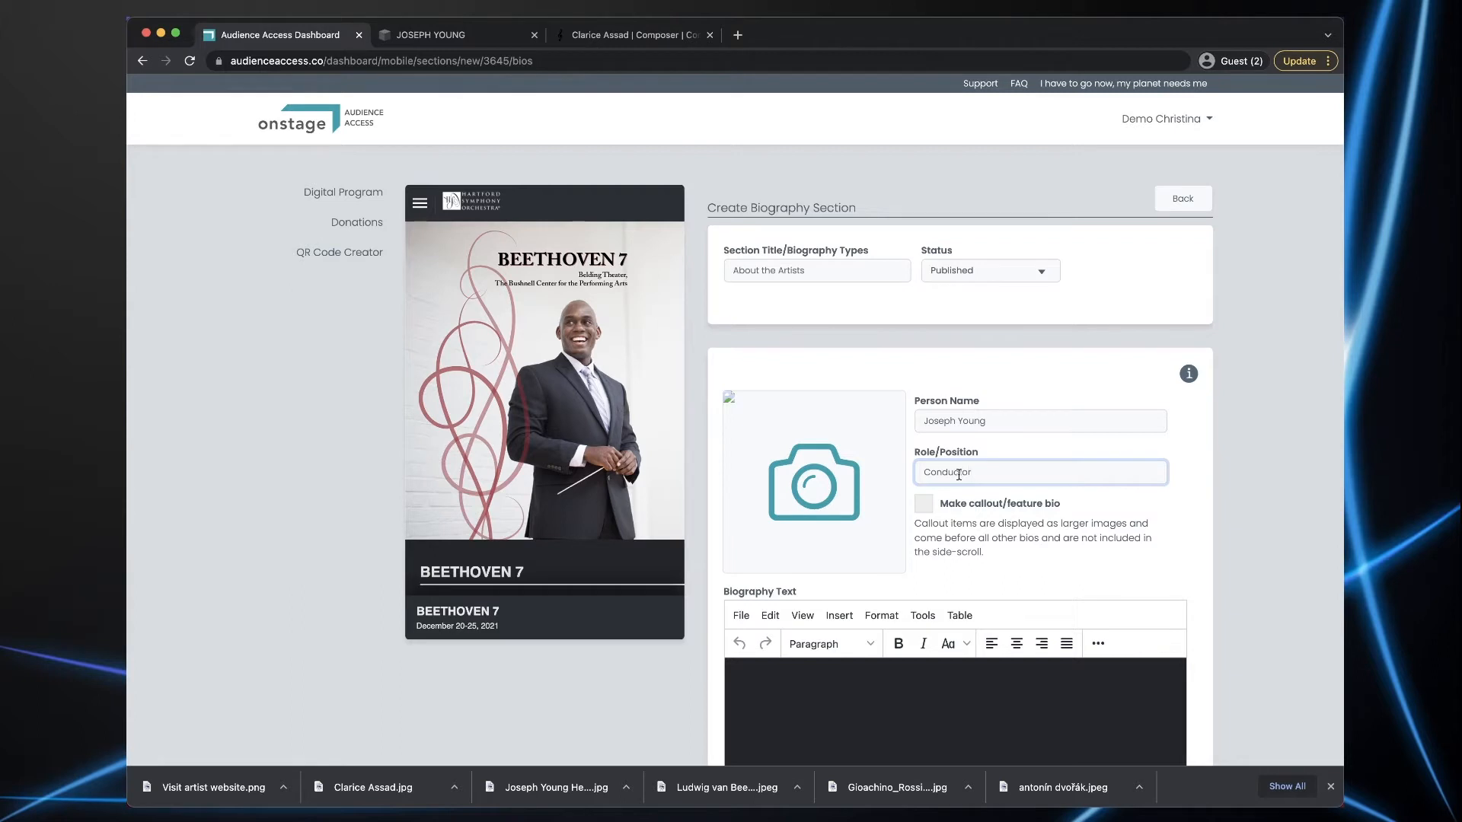
- Add the conductor's photo, mark it a featured callout bio, paste the full biography, and create it
left_click_drag(563, 787, 807, 499)
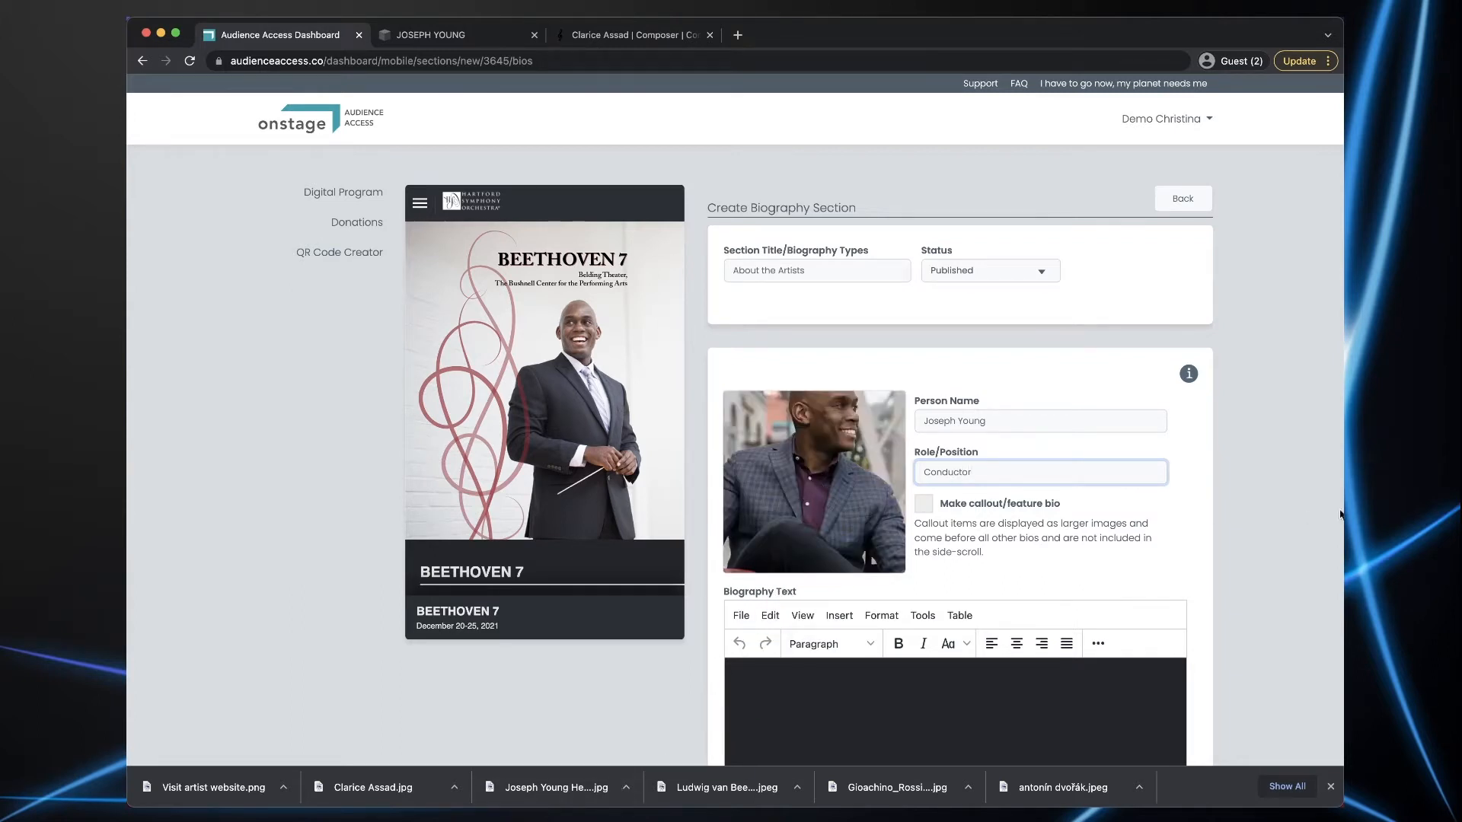
scroll(1288, 524, "down", 3)
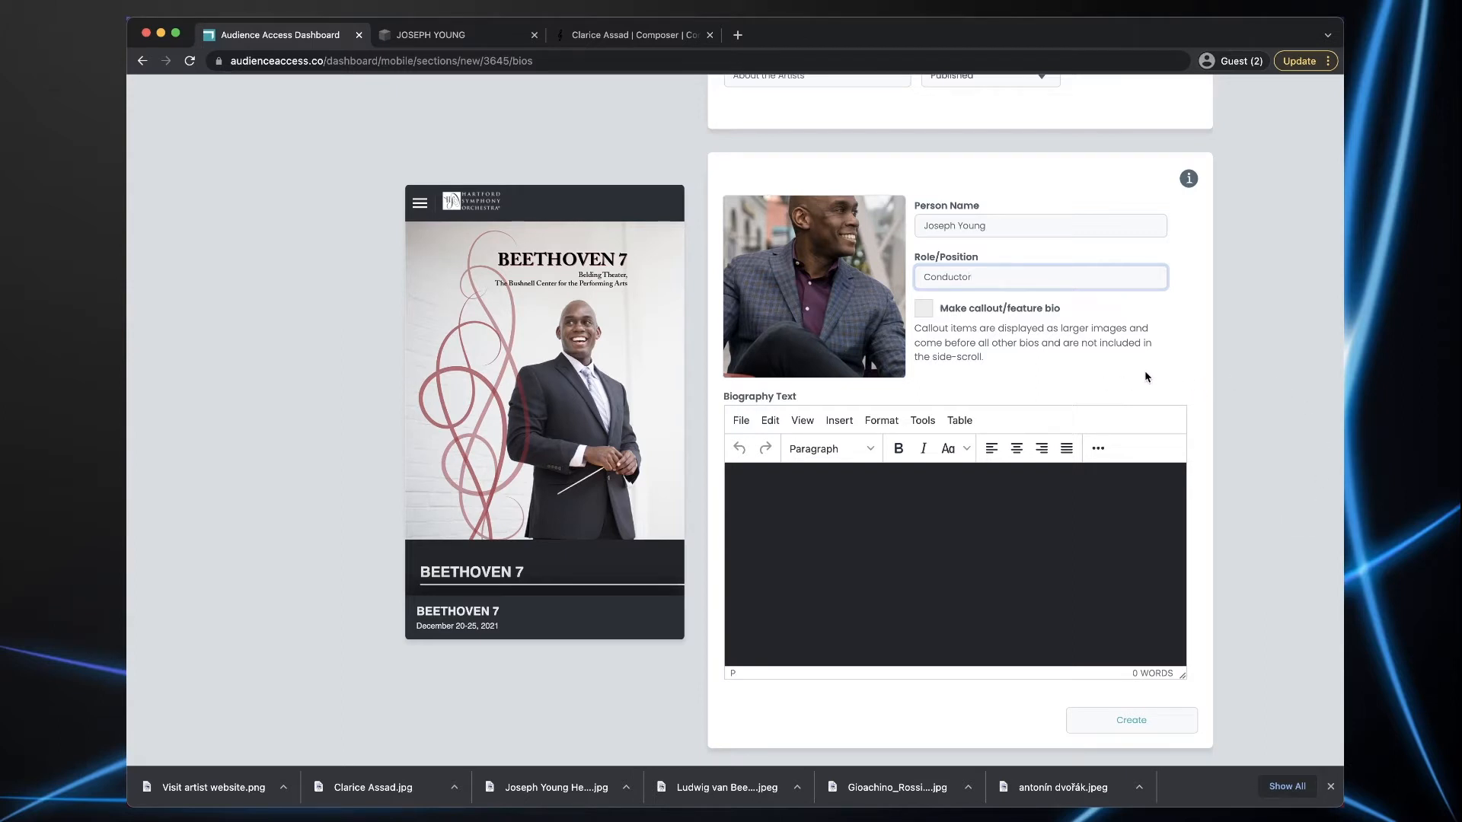
left_click(924, 310)
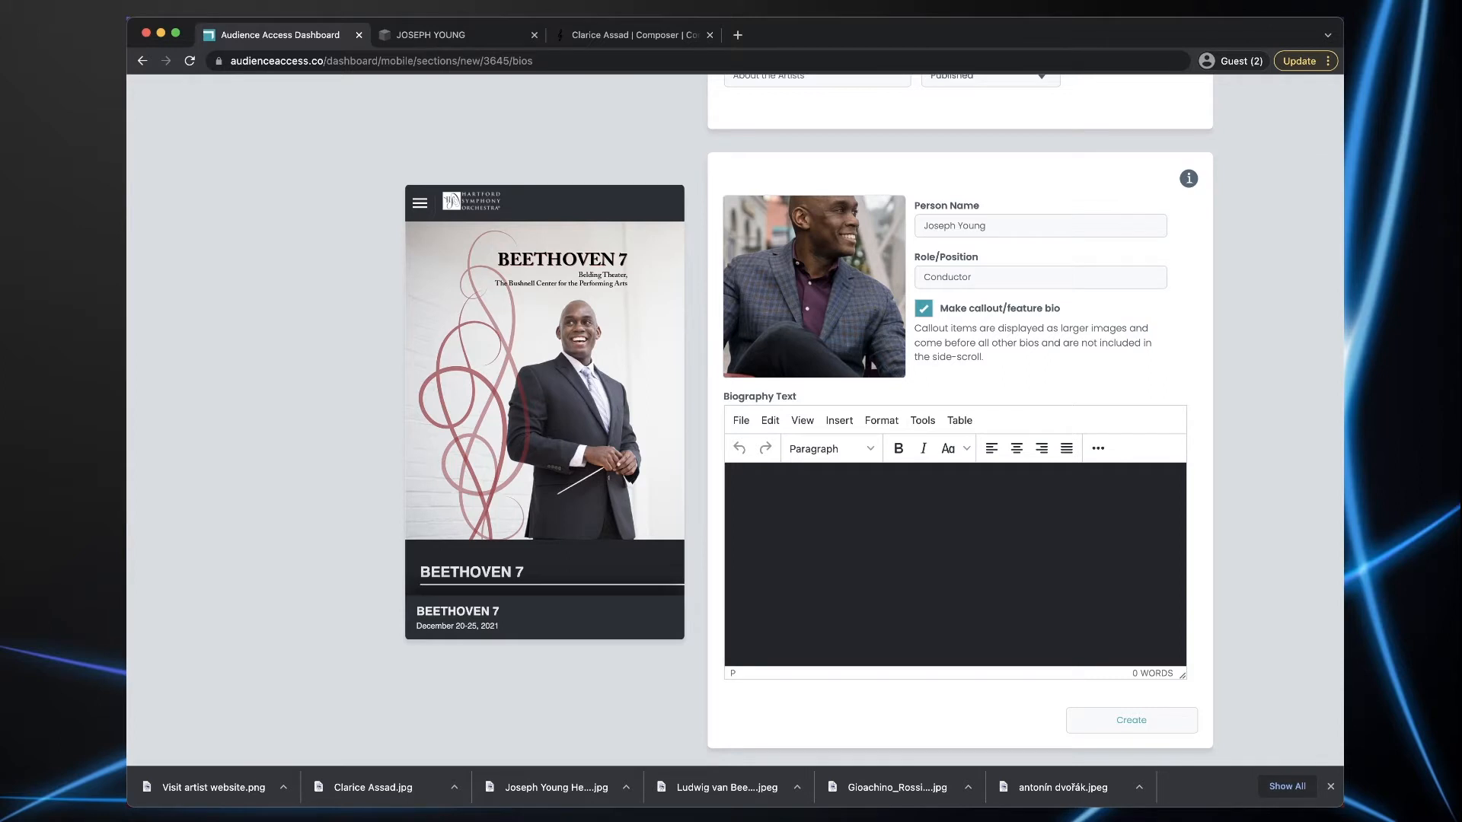
key("super+Tab")
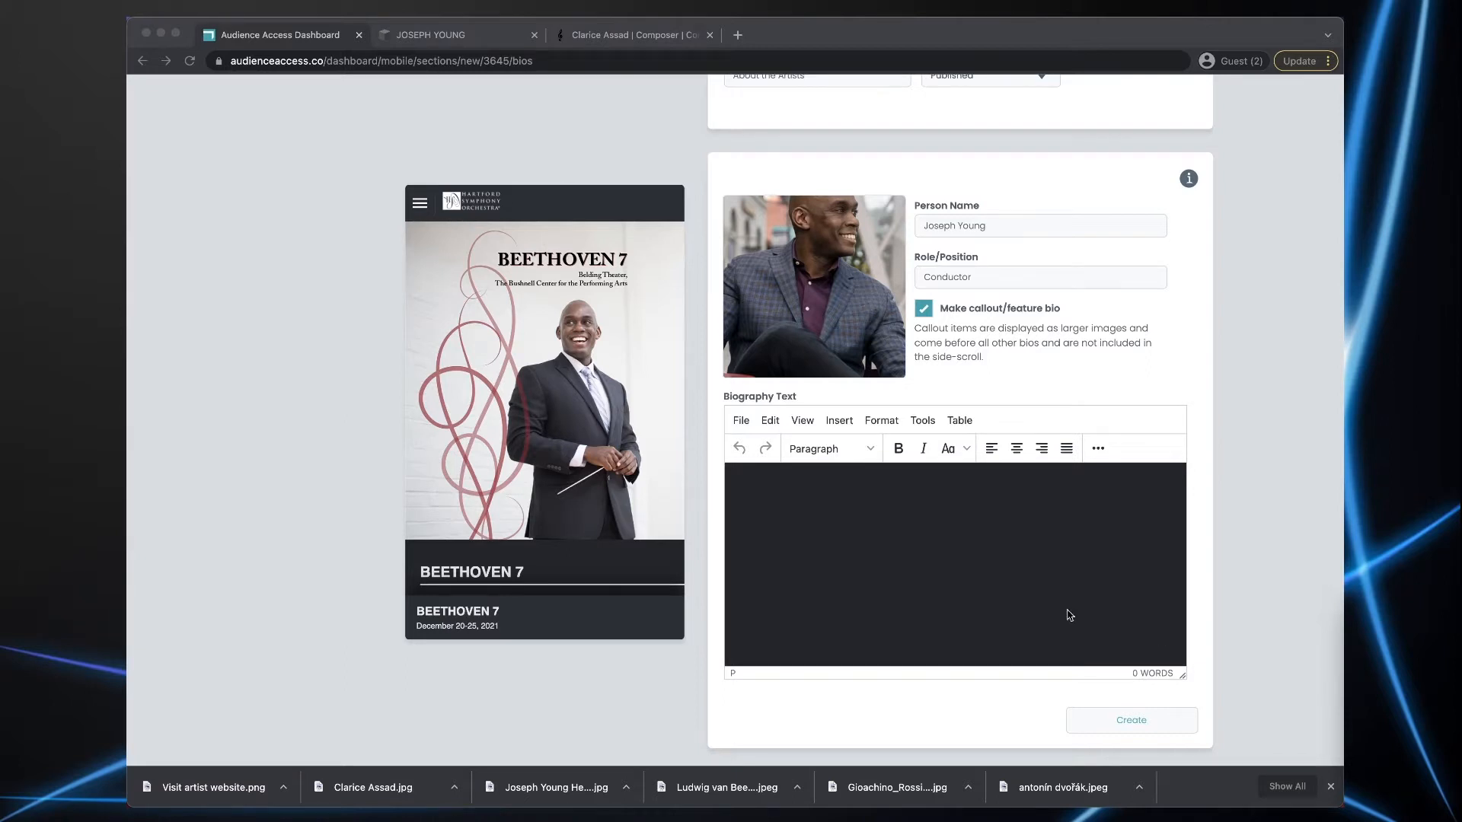
left_click(853, 553)
key("ctrl+v")
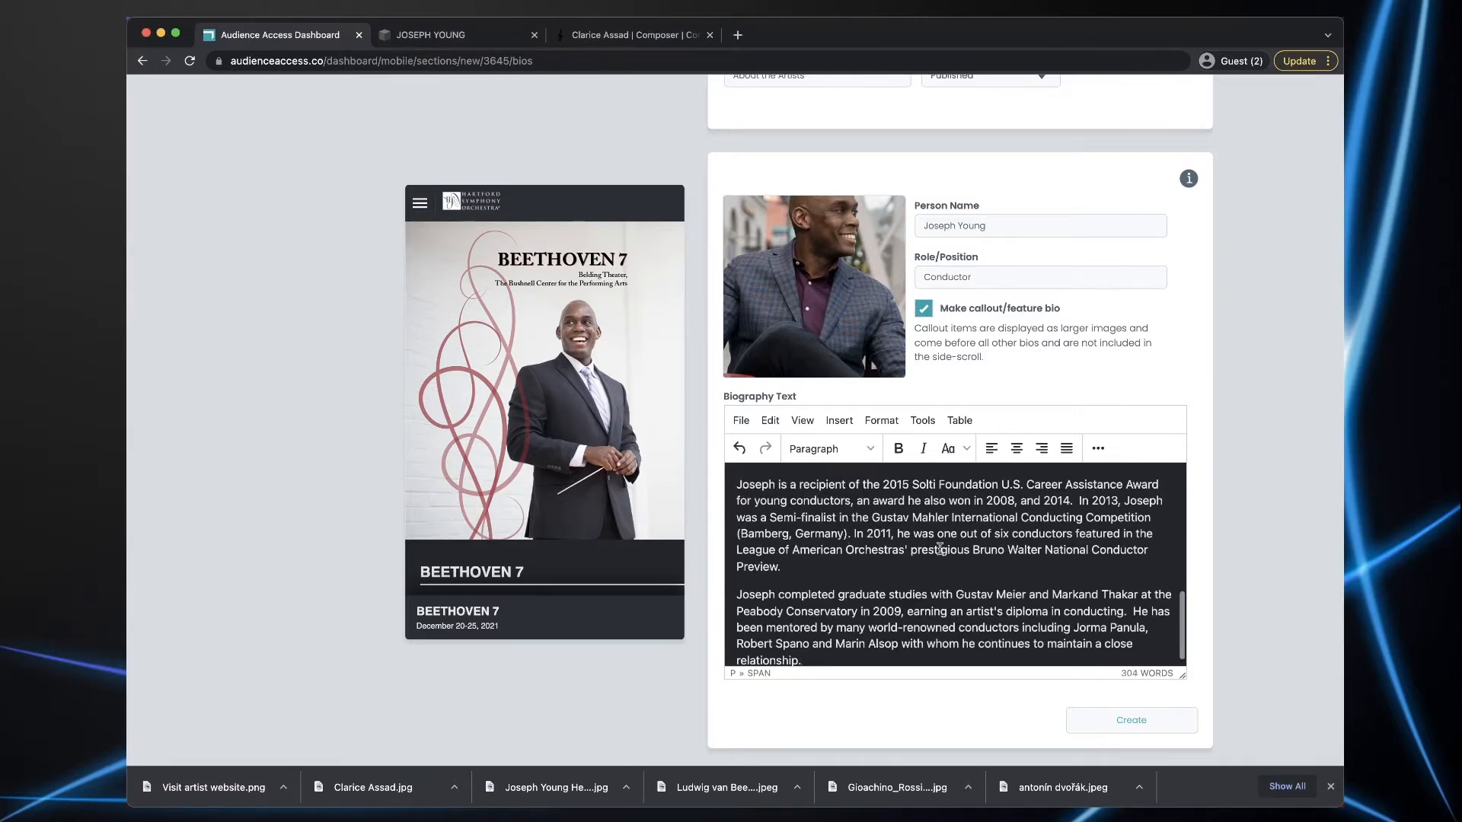
scroll(942, 546, "up", 5)
scroll(943, 546, "up", 3)
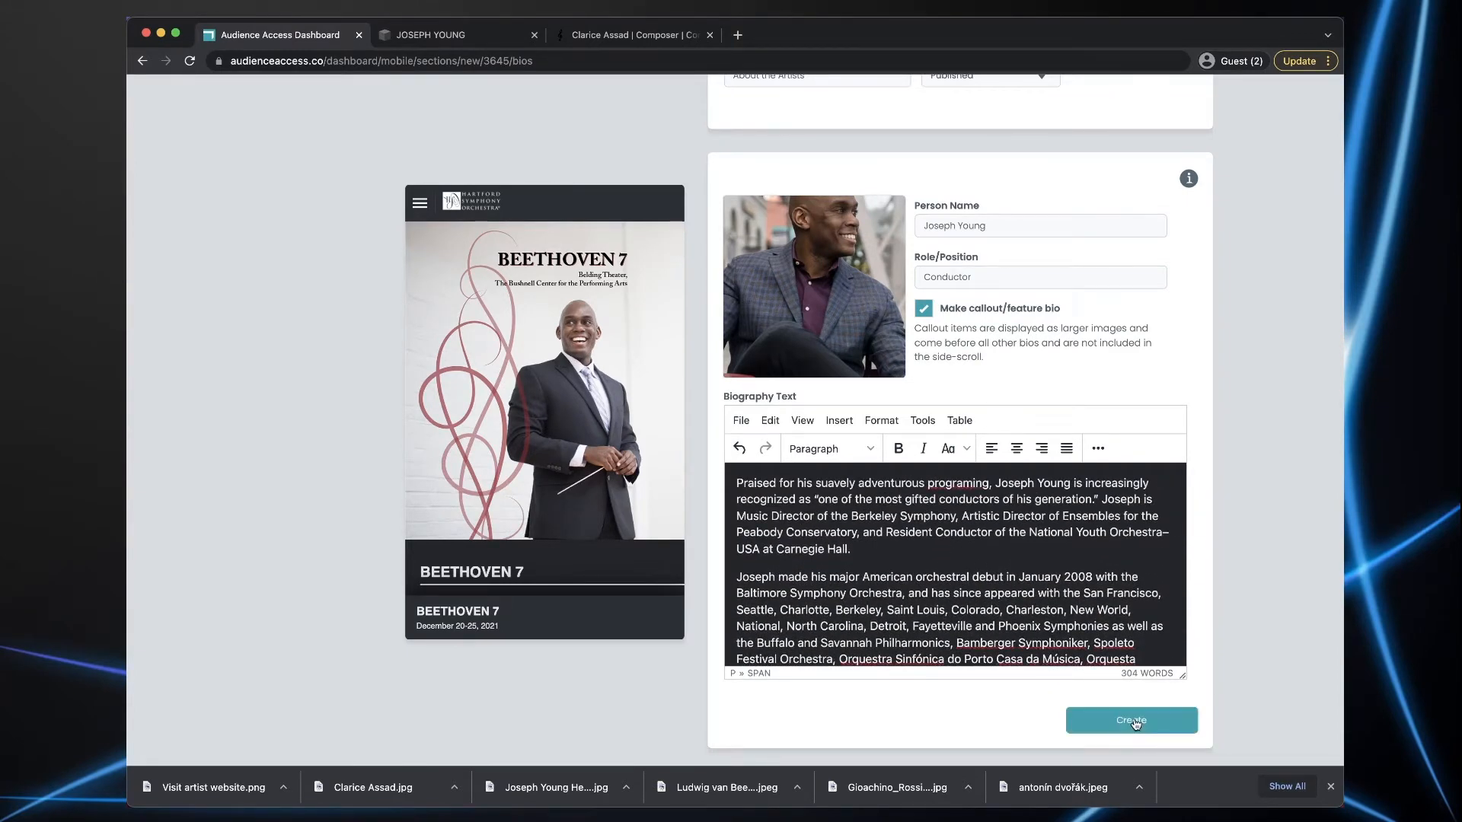
left_click(1135, 721)
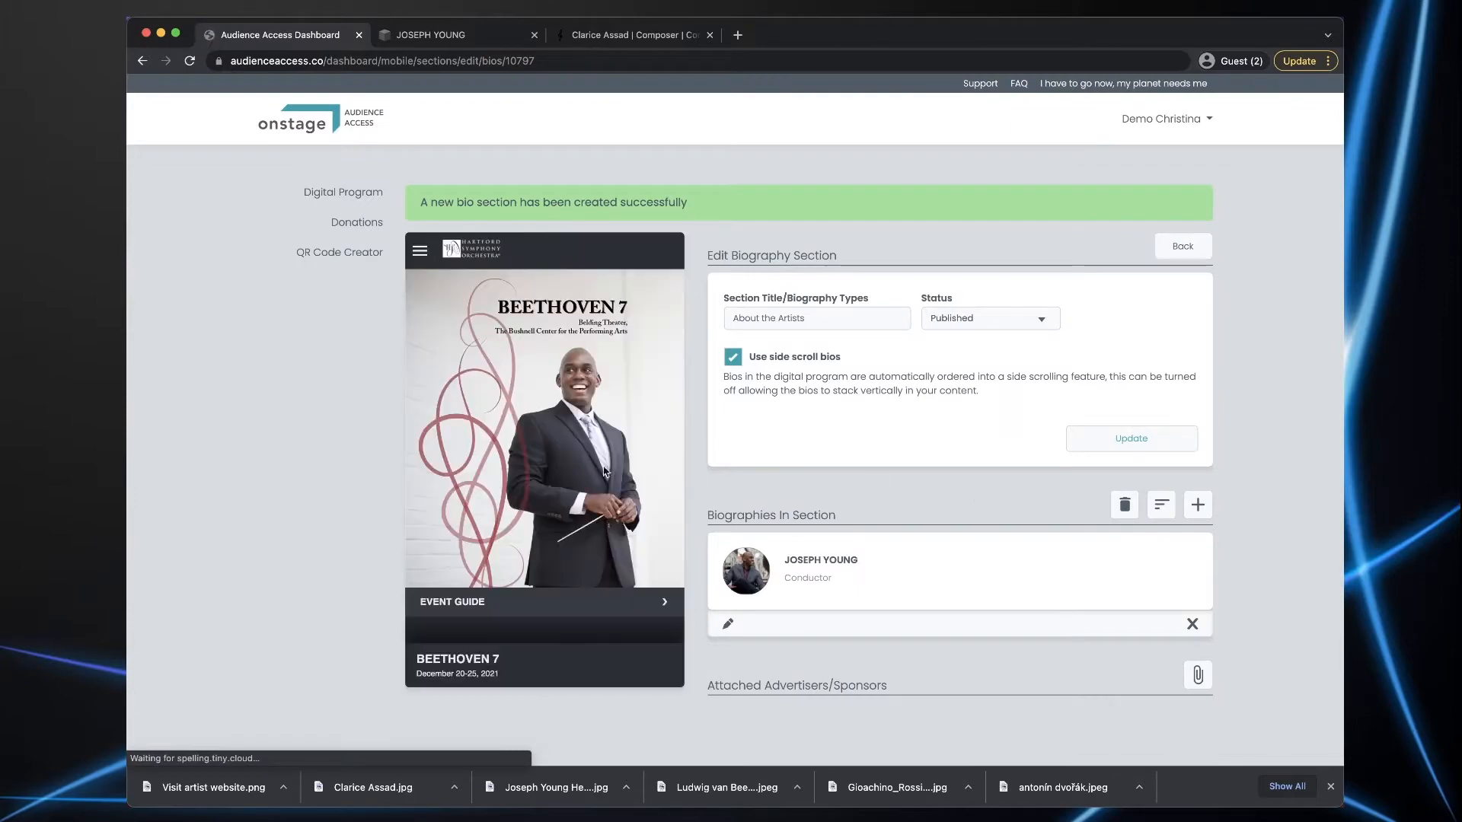
- Check the Conductor's card under About the Artists in the preview and start another bio
scroll(578, 466, "down", 3)
scroll(577, 464, "down", 15)
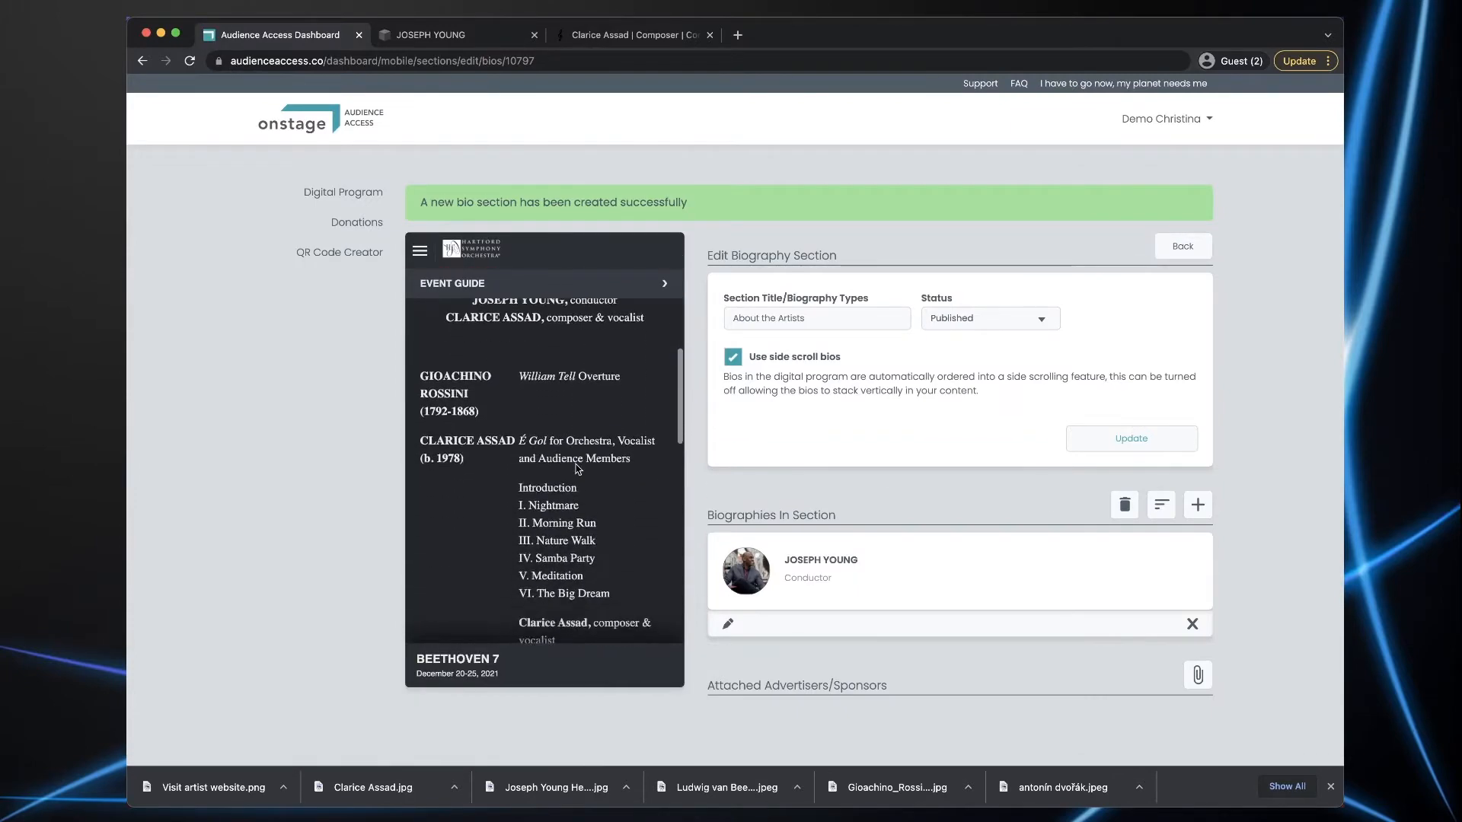
scroll(579, 468, "down", 5)
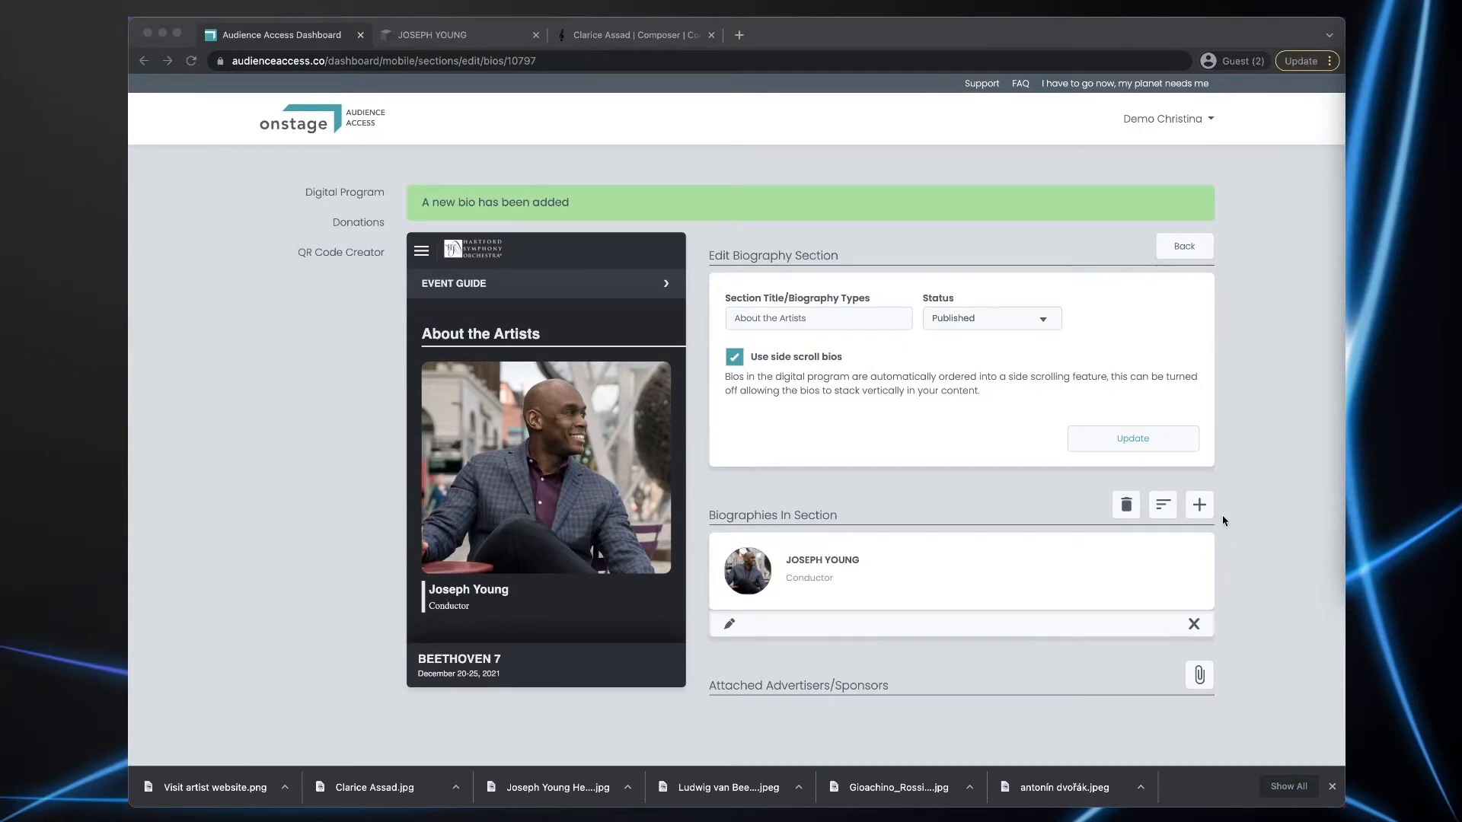
left_click(1200, 512)
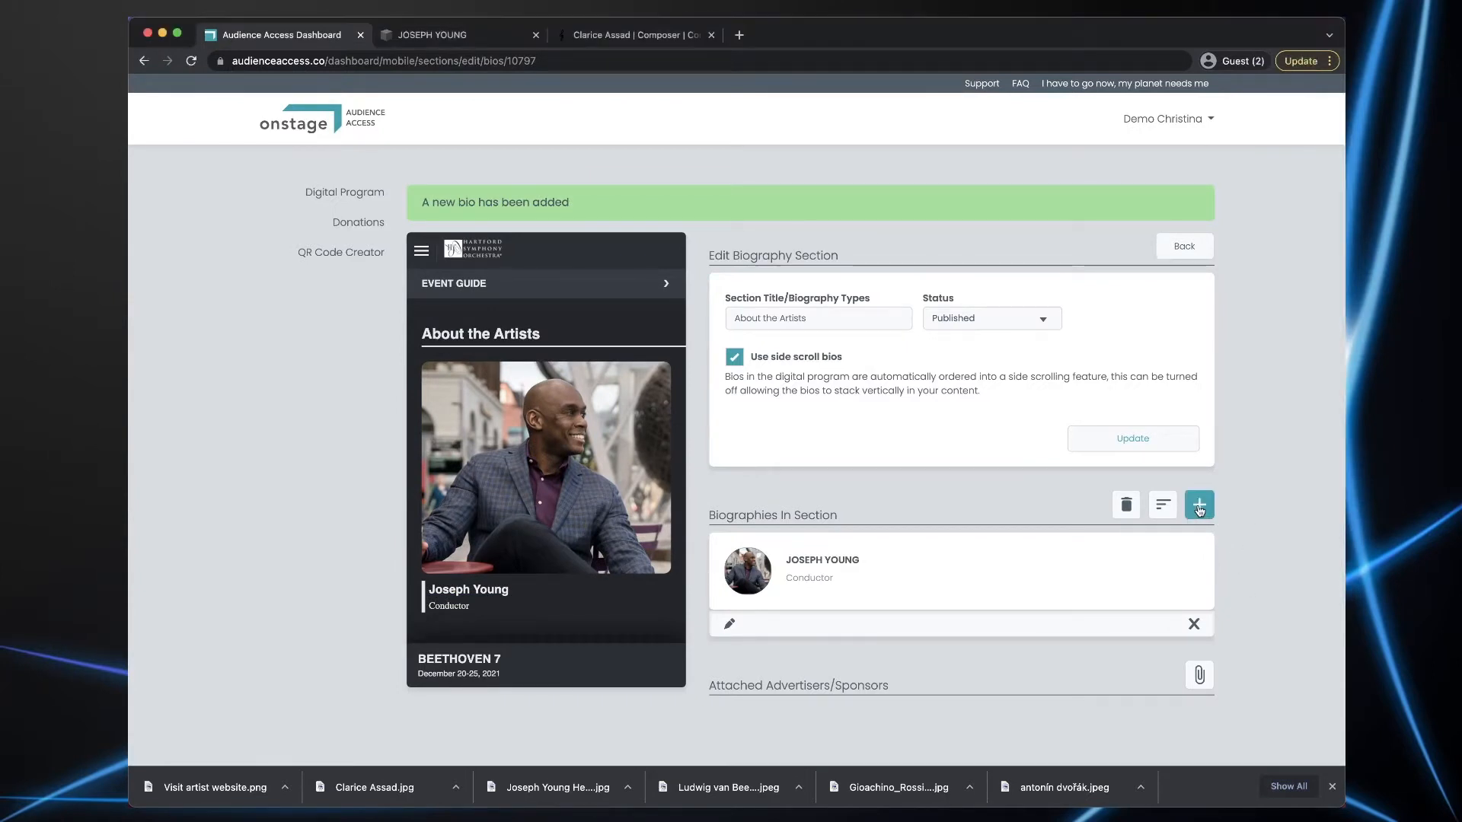
left_click(1199, 510)
- Enter the composer's name, role 'Composer & Vocalist', and drop in their photo
scroll(1242, 520, "down", 2)
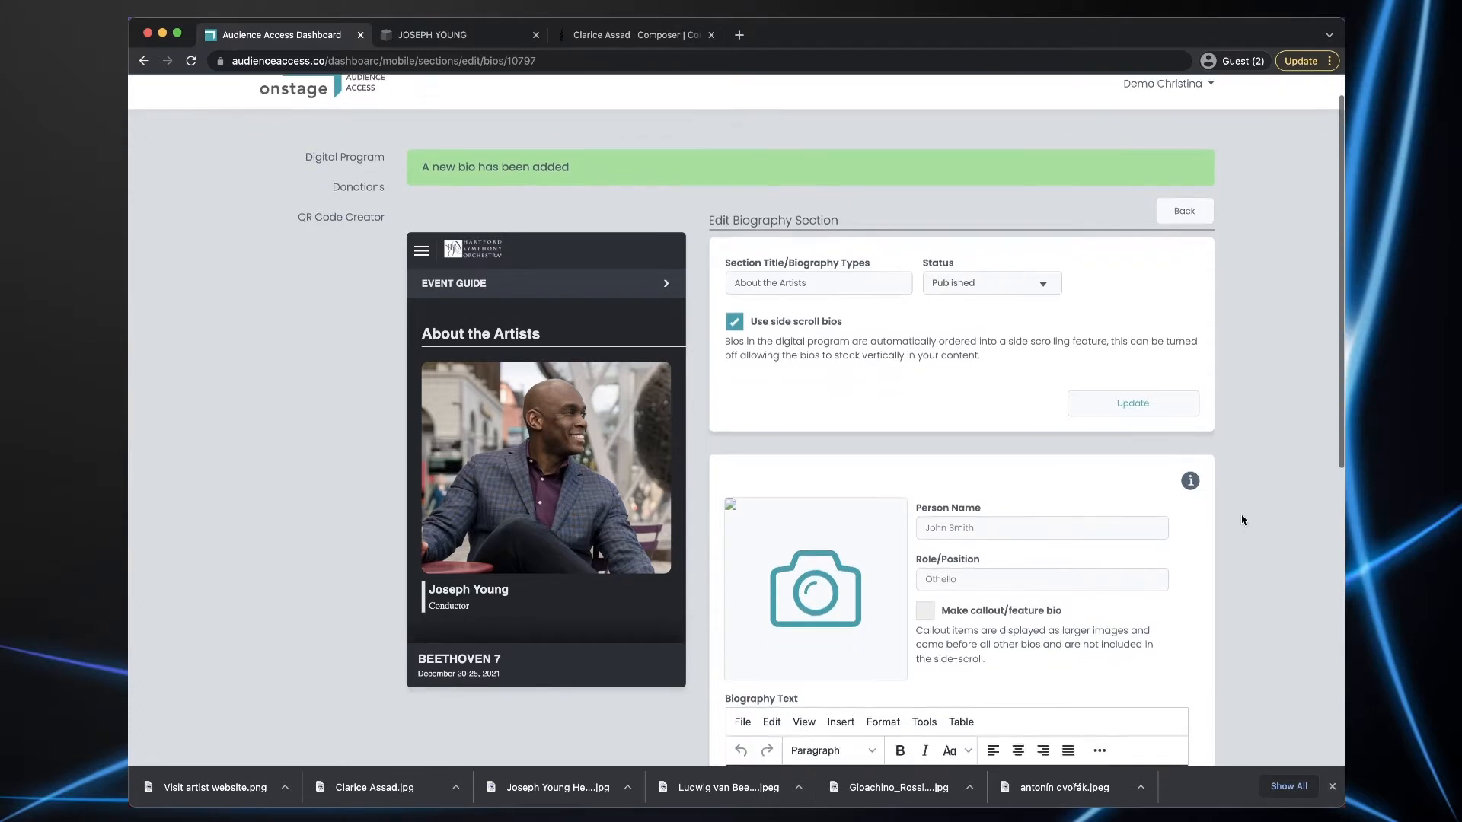
scroll(1242, 520, "down", 1)
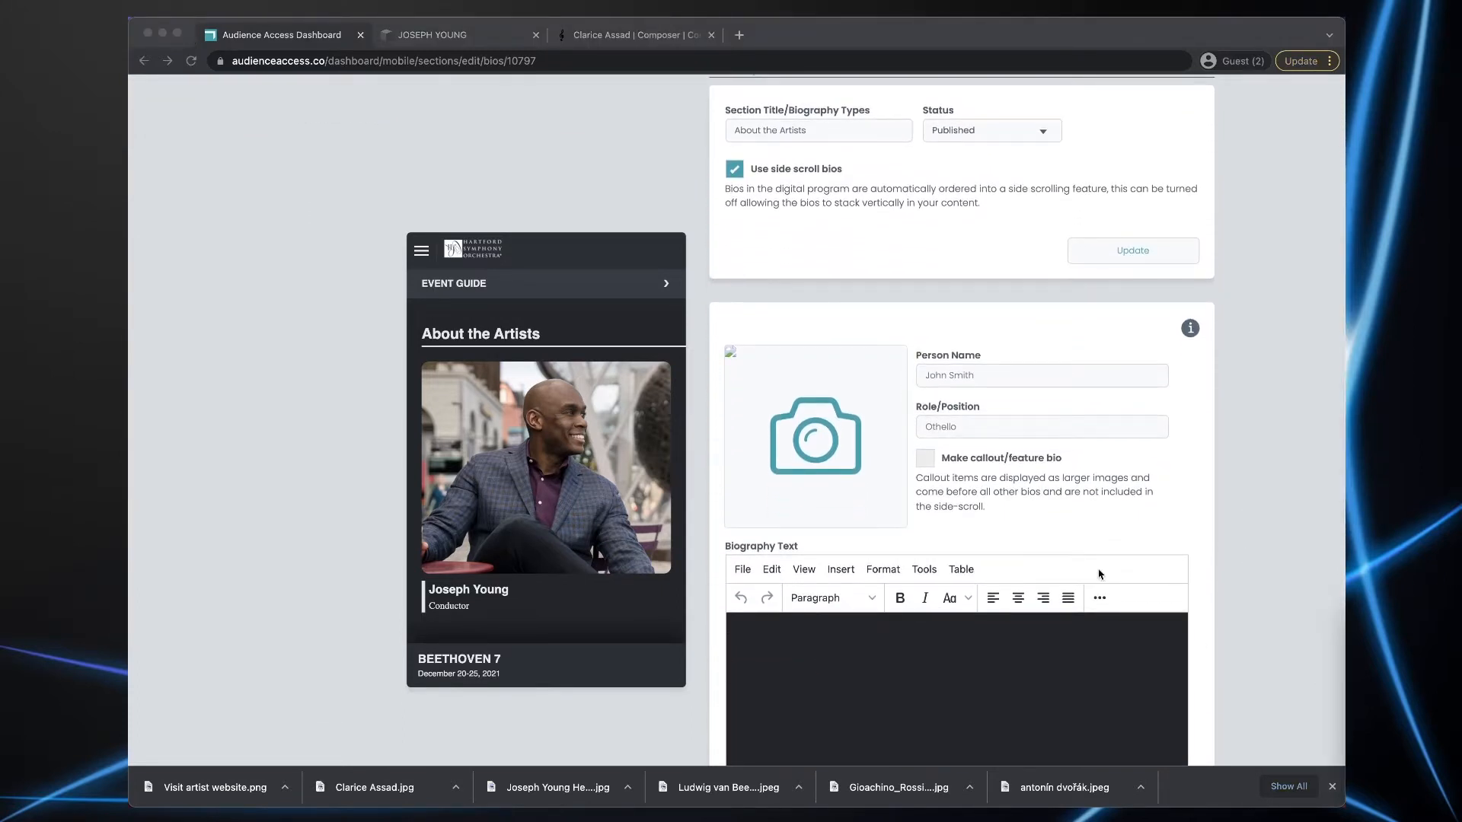
left_click(952, 372)
type("Clarice Assad")
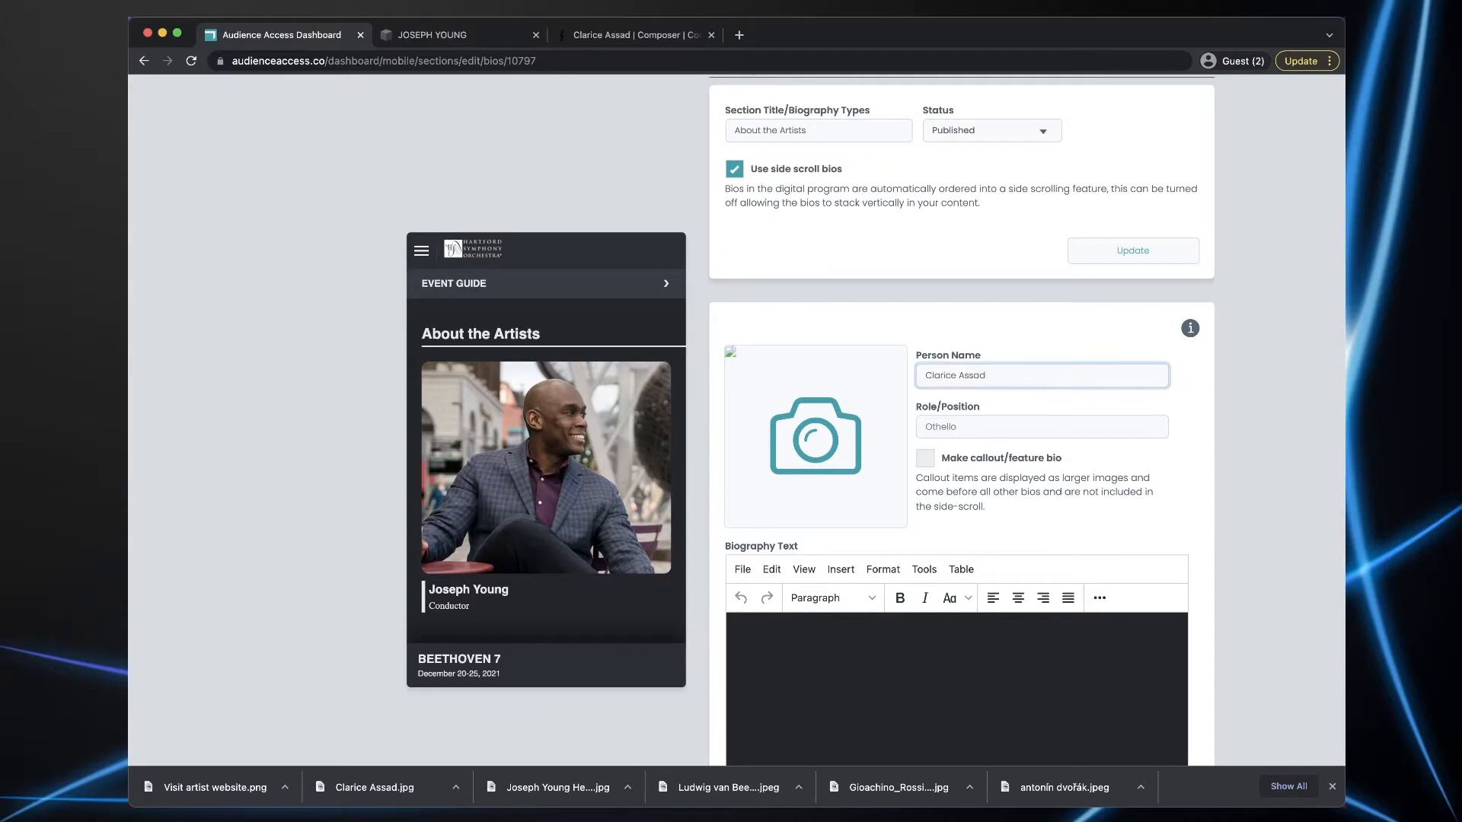
key("super+Tab")
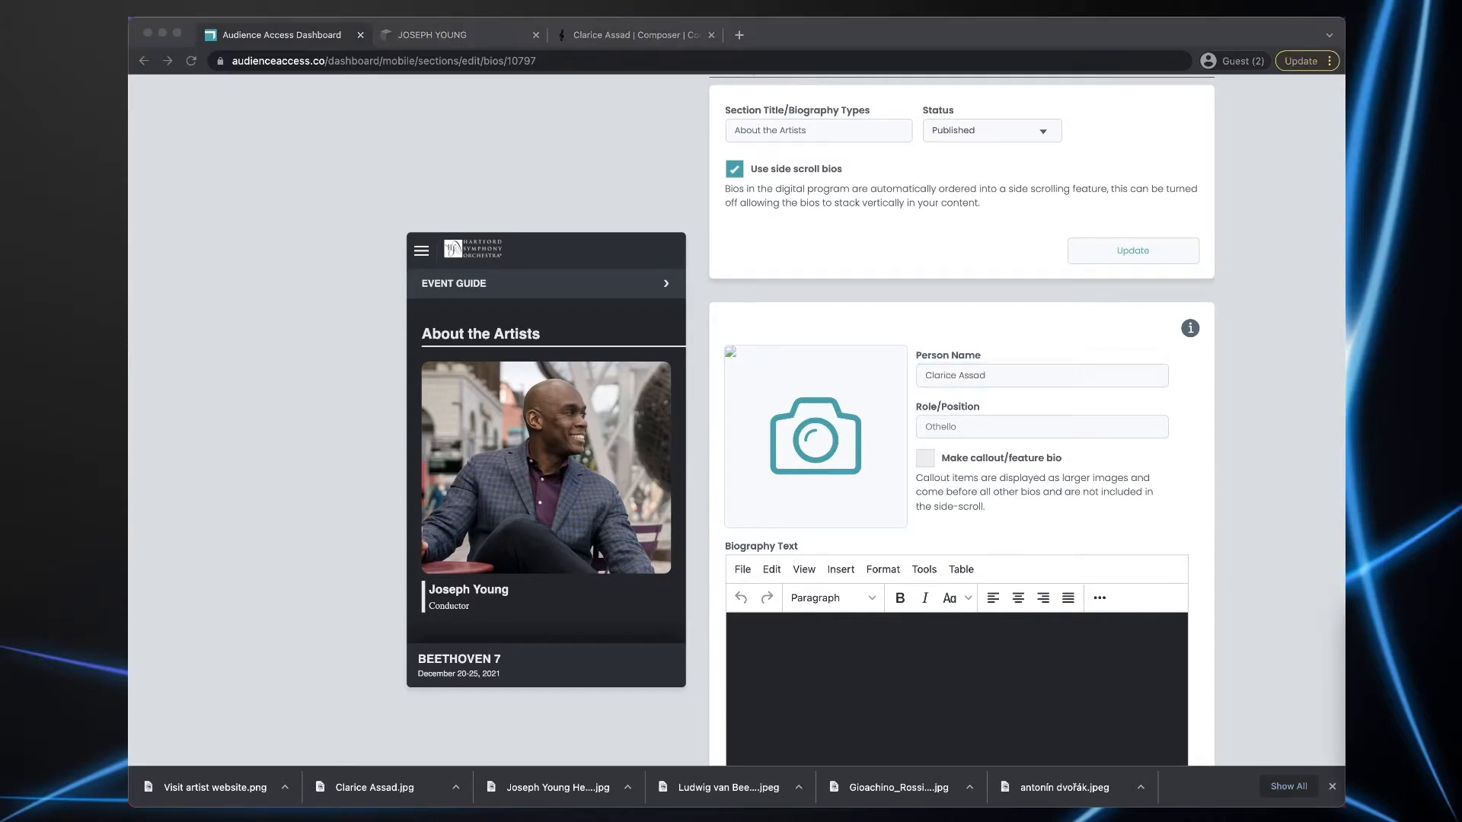
left_click(958, 427)
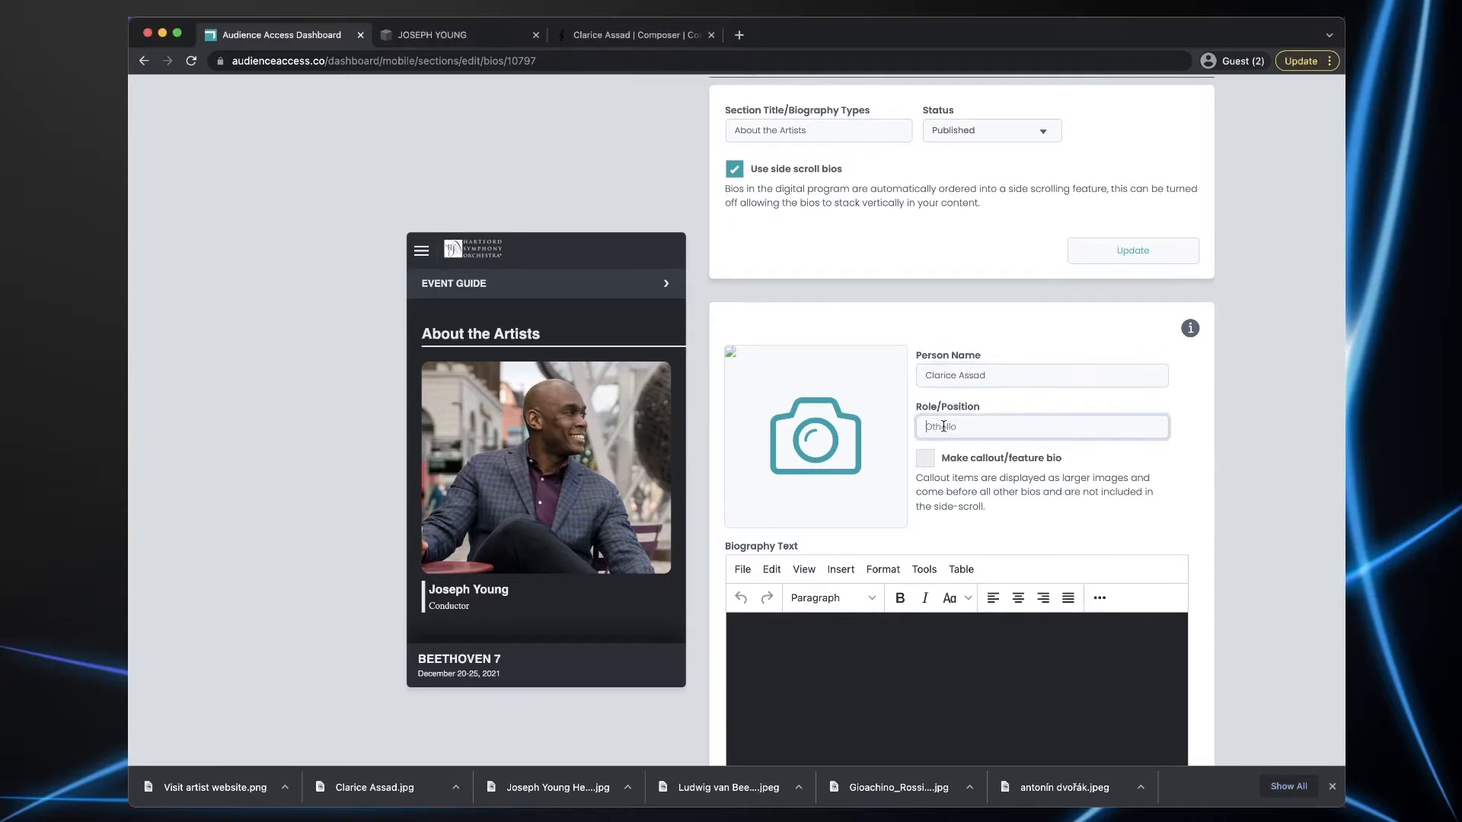
type("Composer & Vocalist")
left_click_drag(1066, 805, 843, 450)
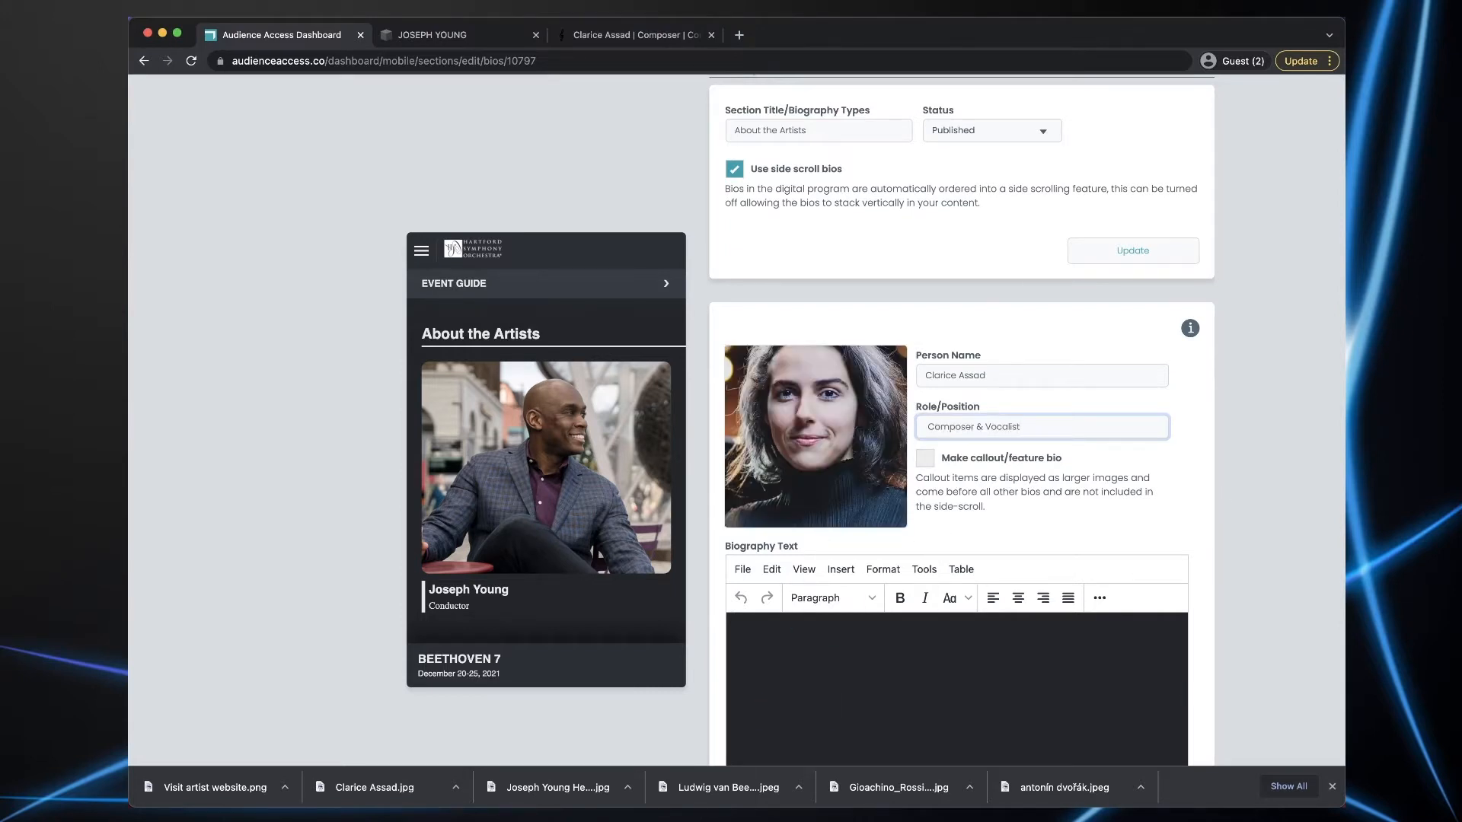
- Paste the composer's biography, insert a horizontal line after the quote, and create the bio
key("super+Tab")
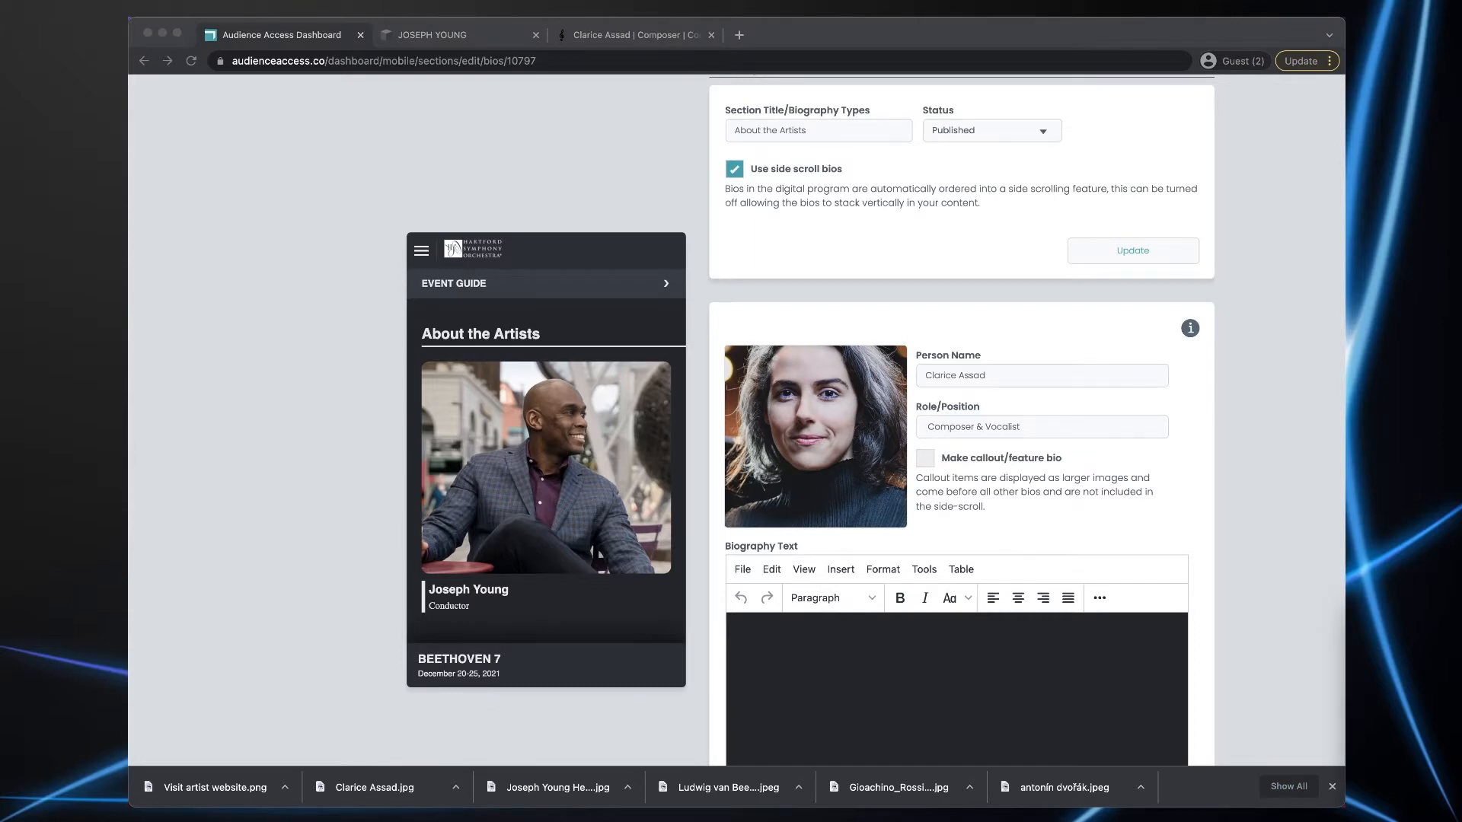
left_click(851, 677)
key("super+v")
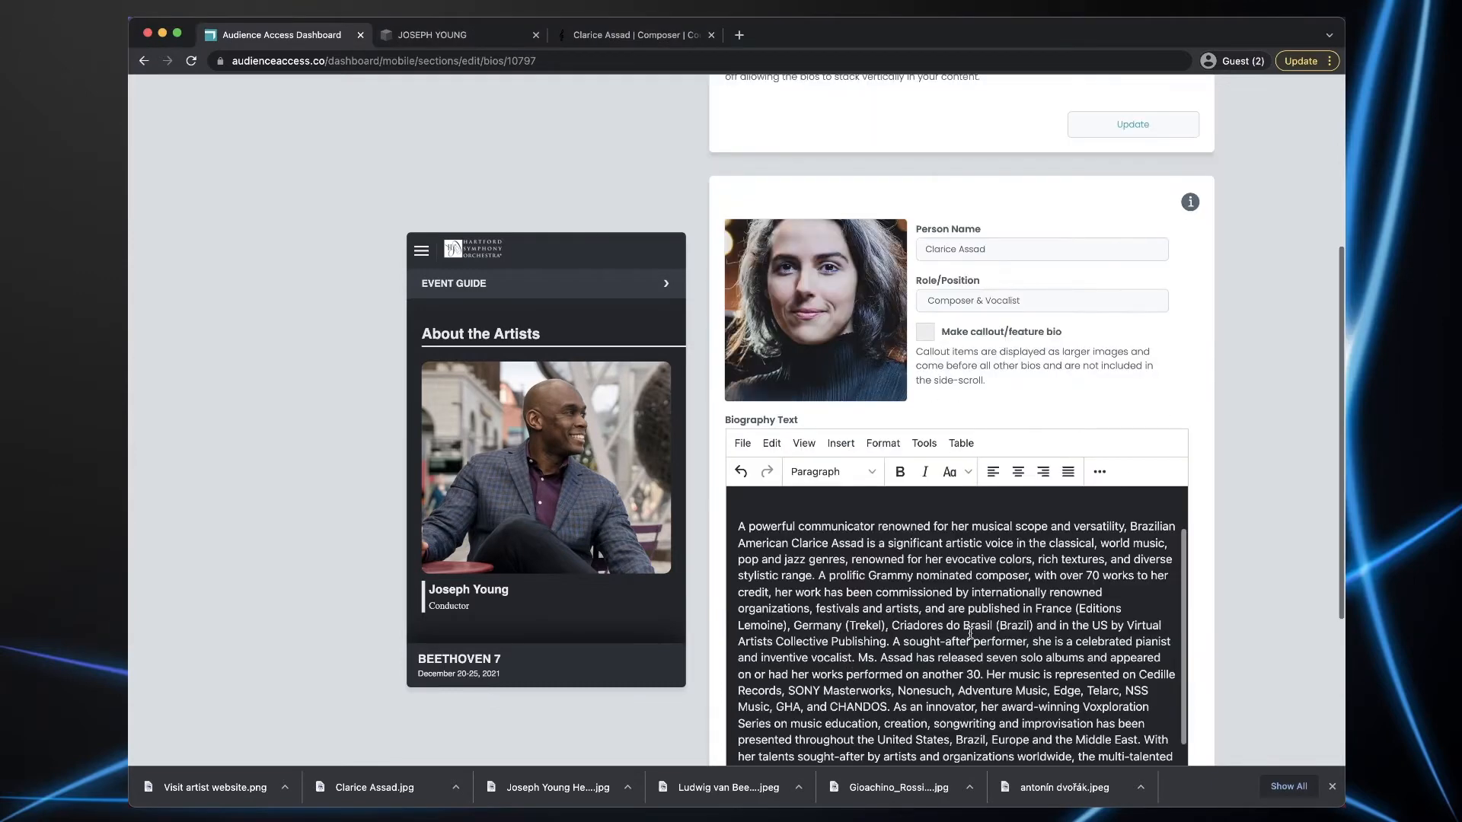
scroll(969, 631, "up", 1)
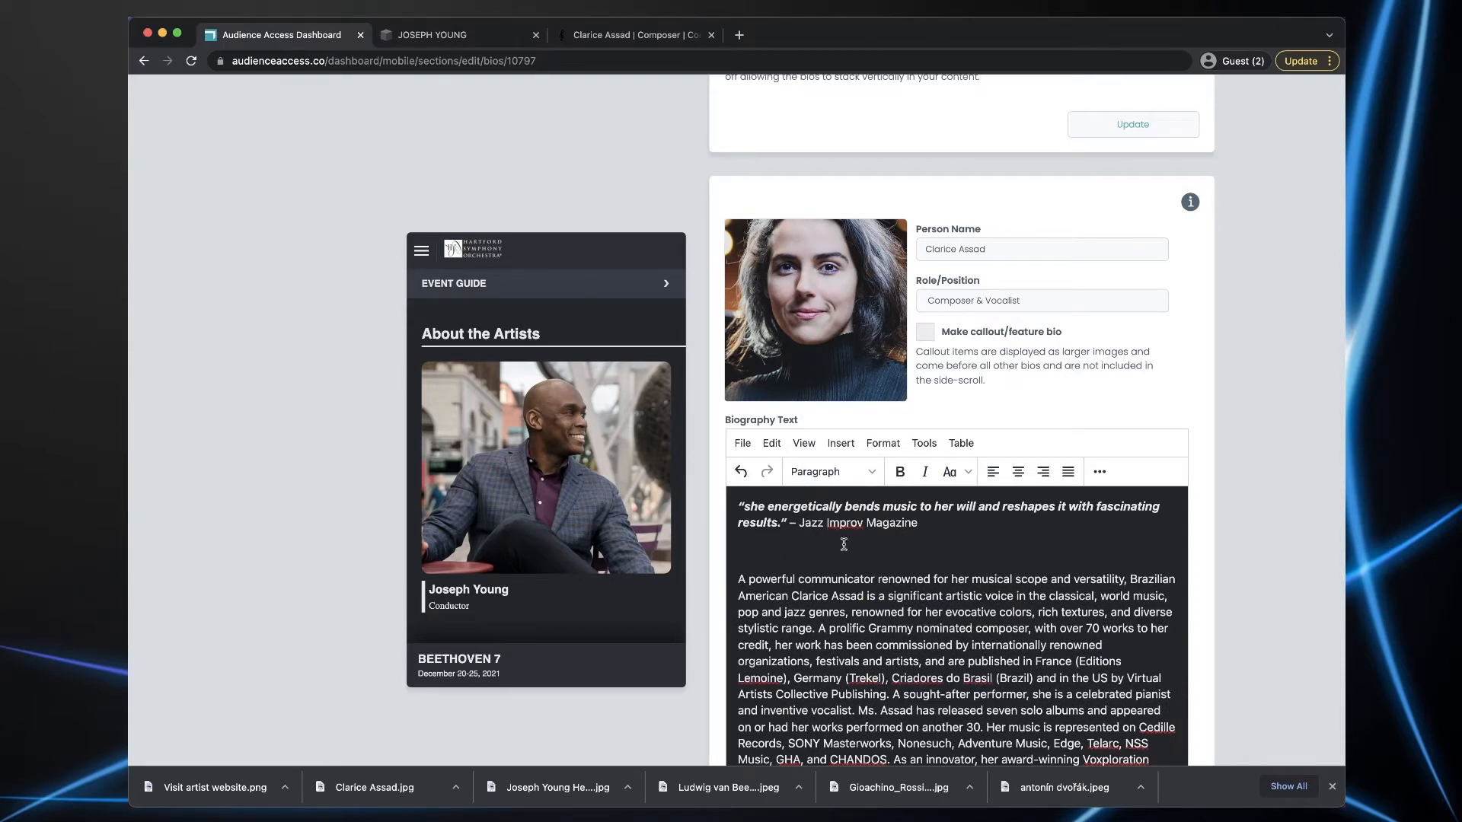
left_click(747, 548)
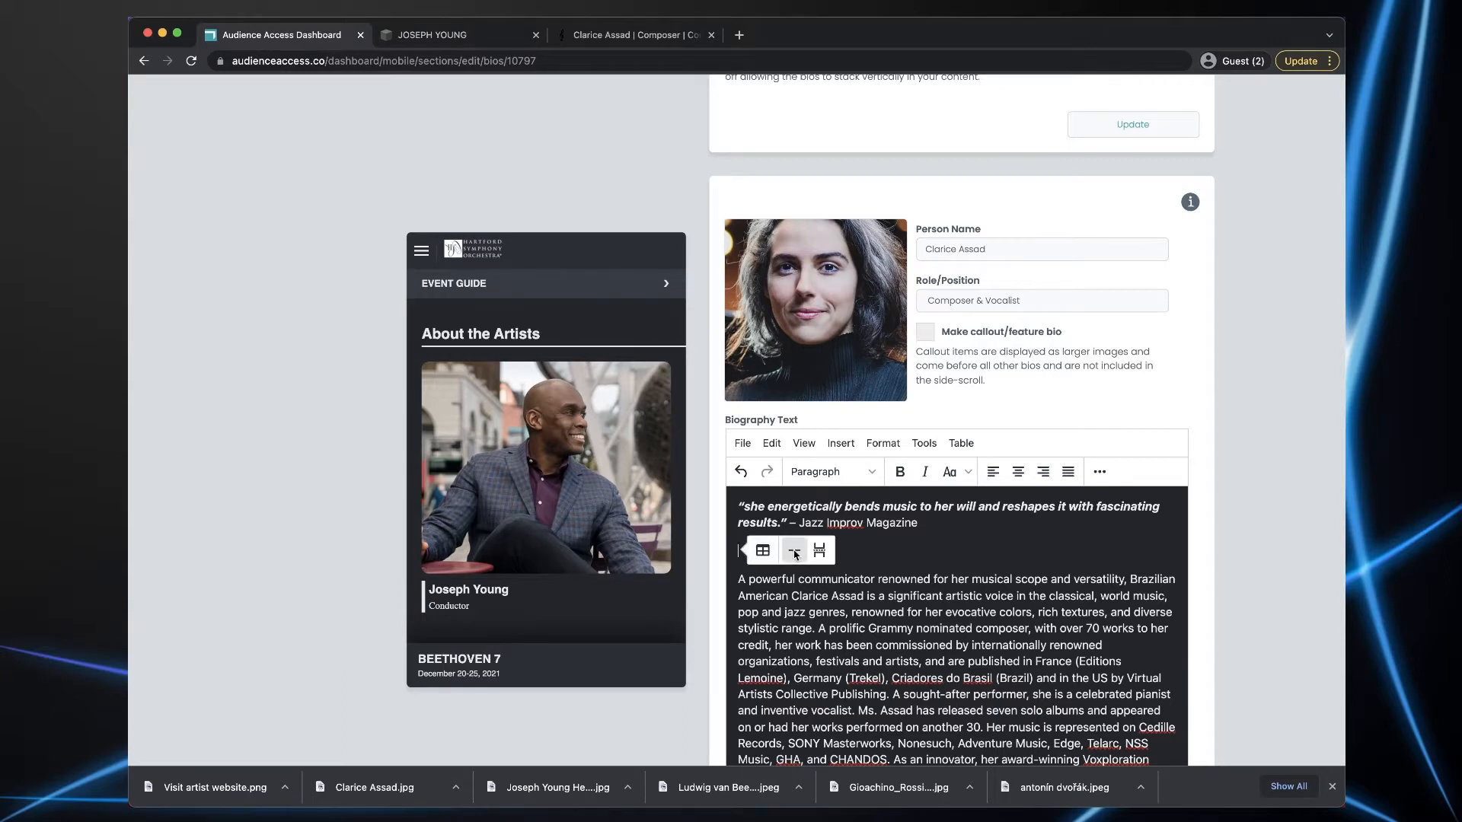
left_click(793, 553)
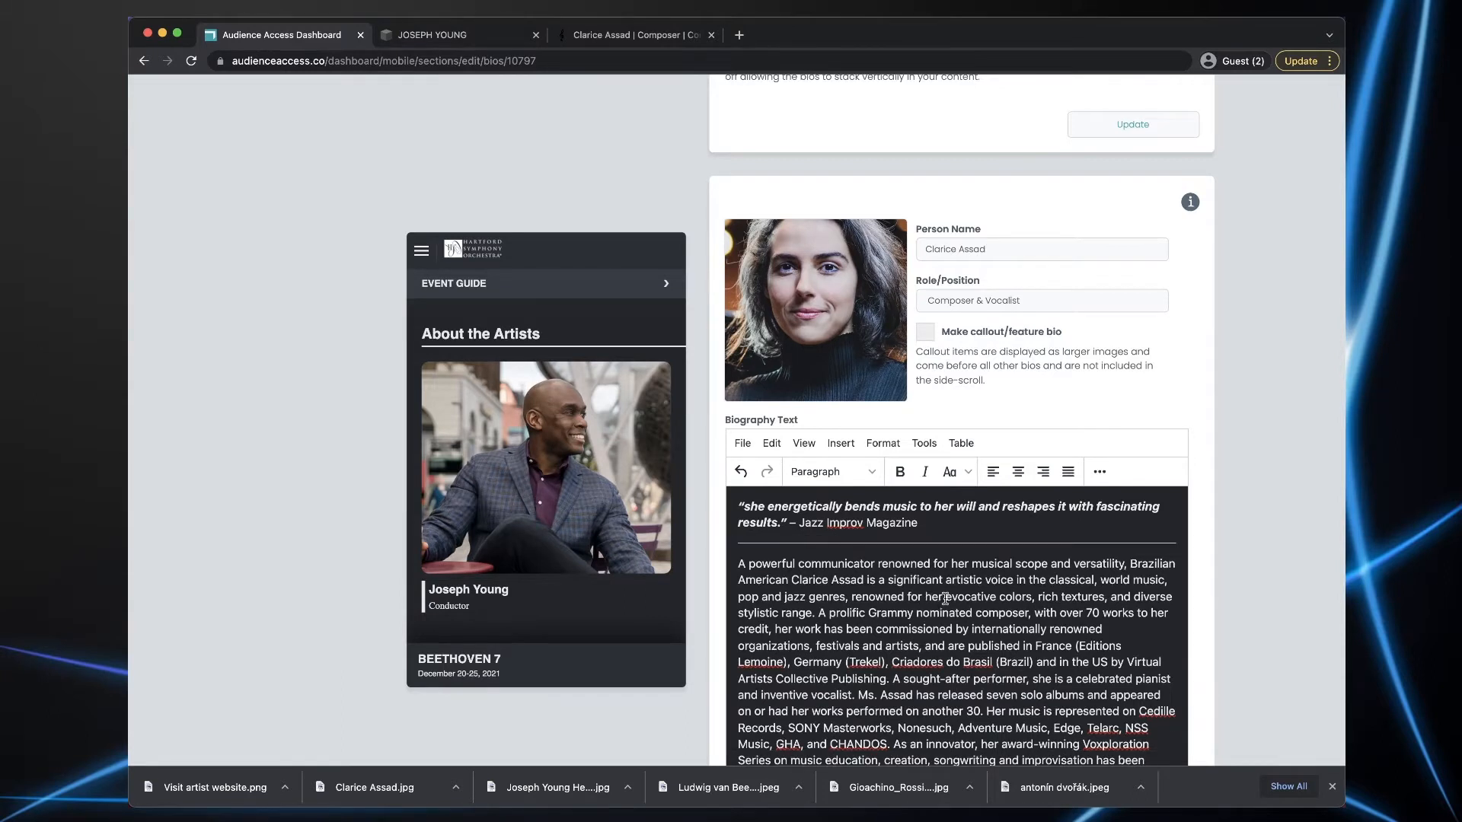
scroll(945, 599, "down", 2)
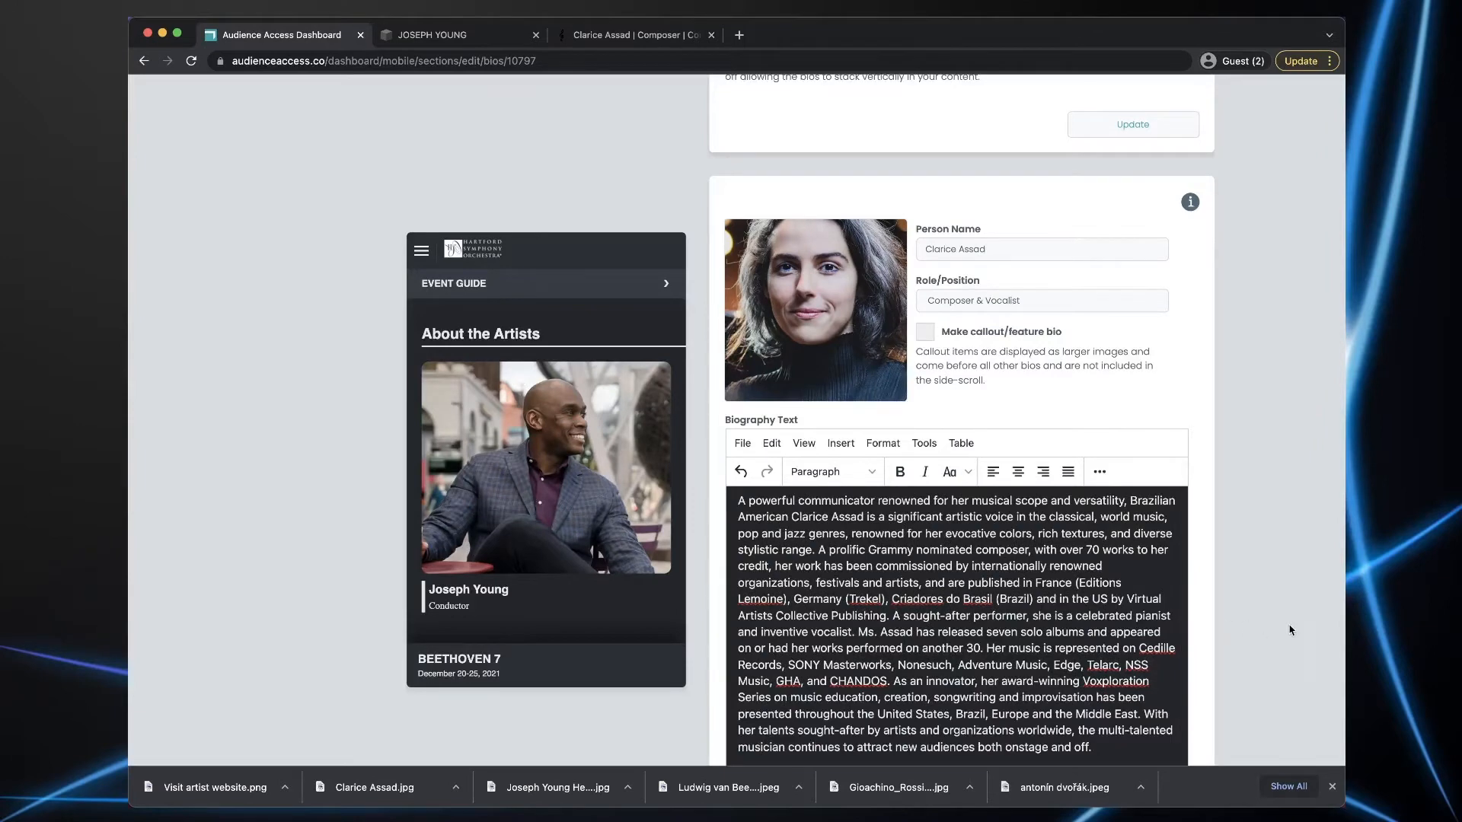
scroll(1278, 627, "down", 1)
scroll(1278, 626, "down", 5)
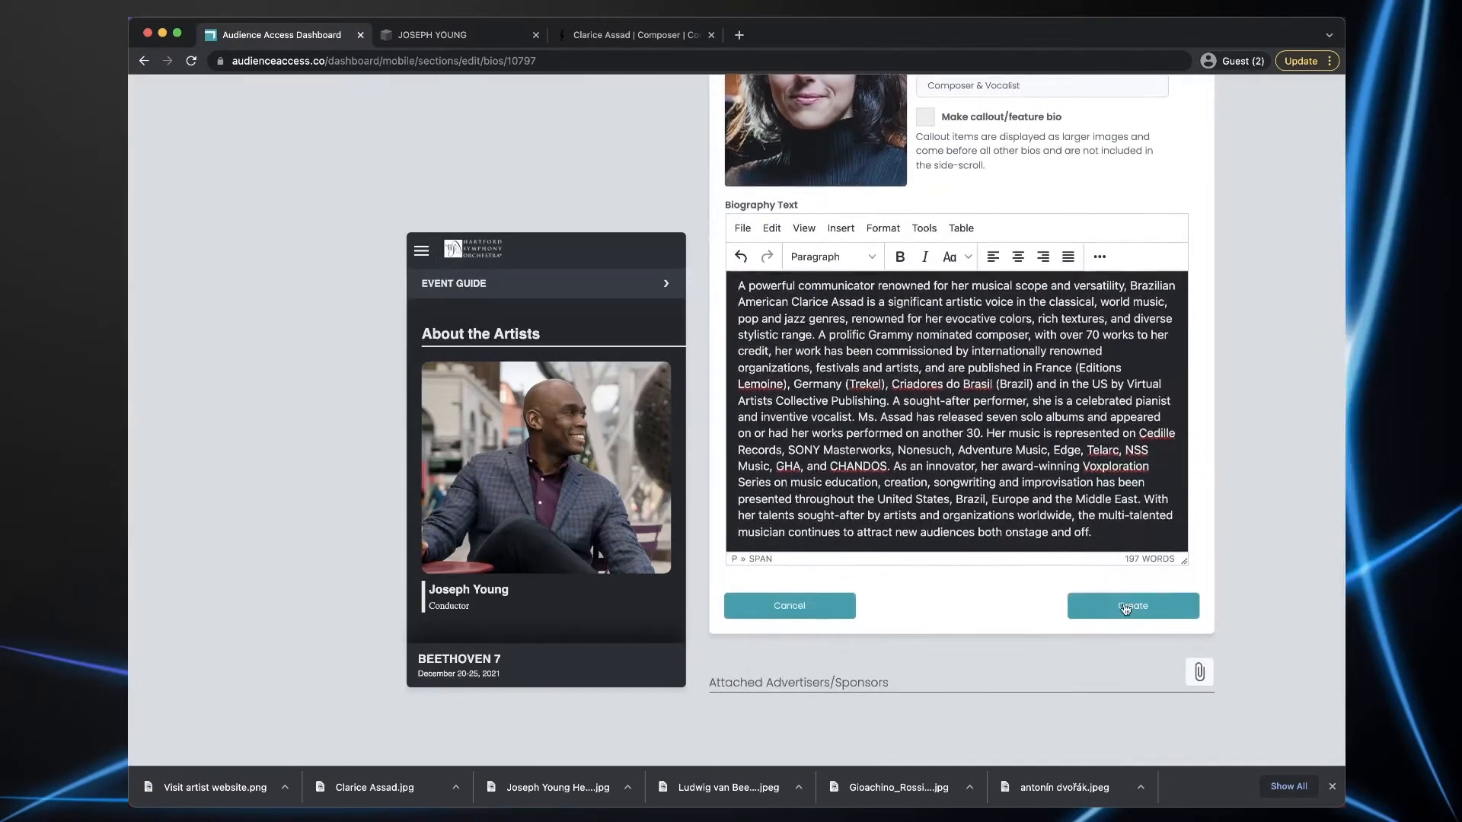
left_click(1126, 608)
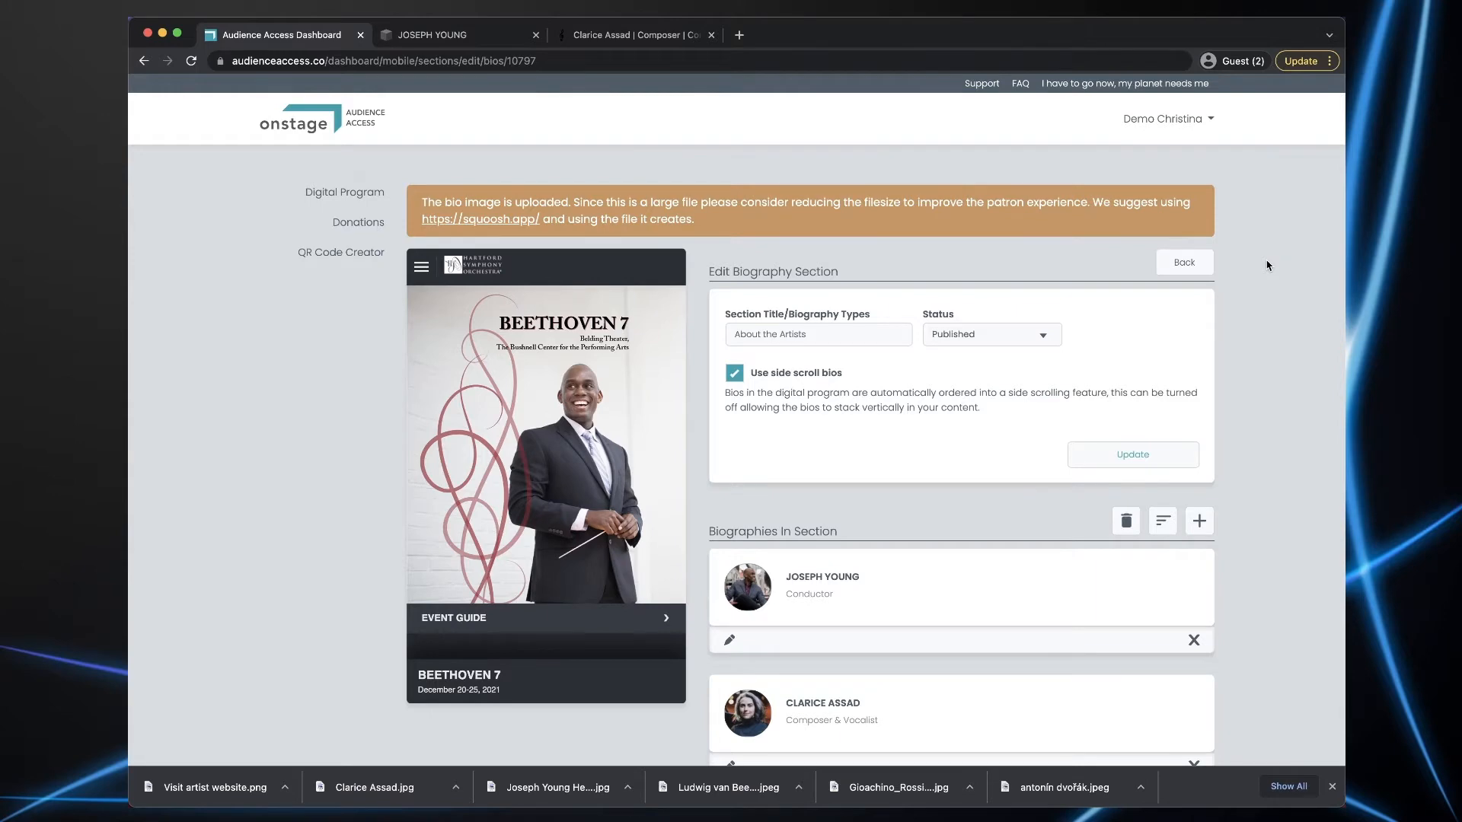
scroll(1267, 265, "down", 1)
scroll(569, 479, "down", 8)
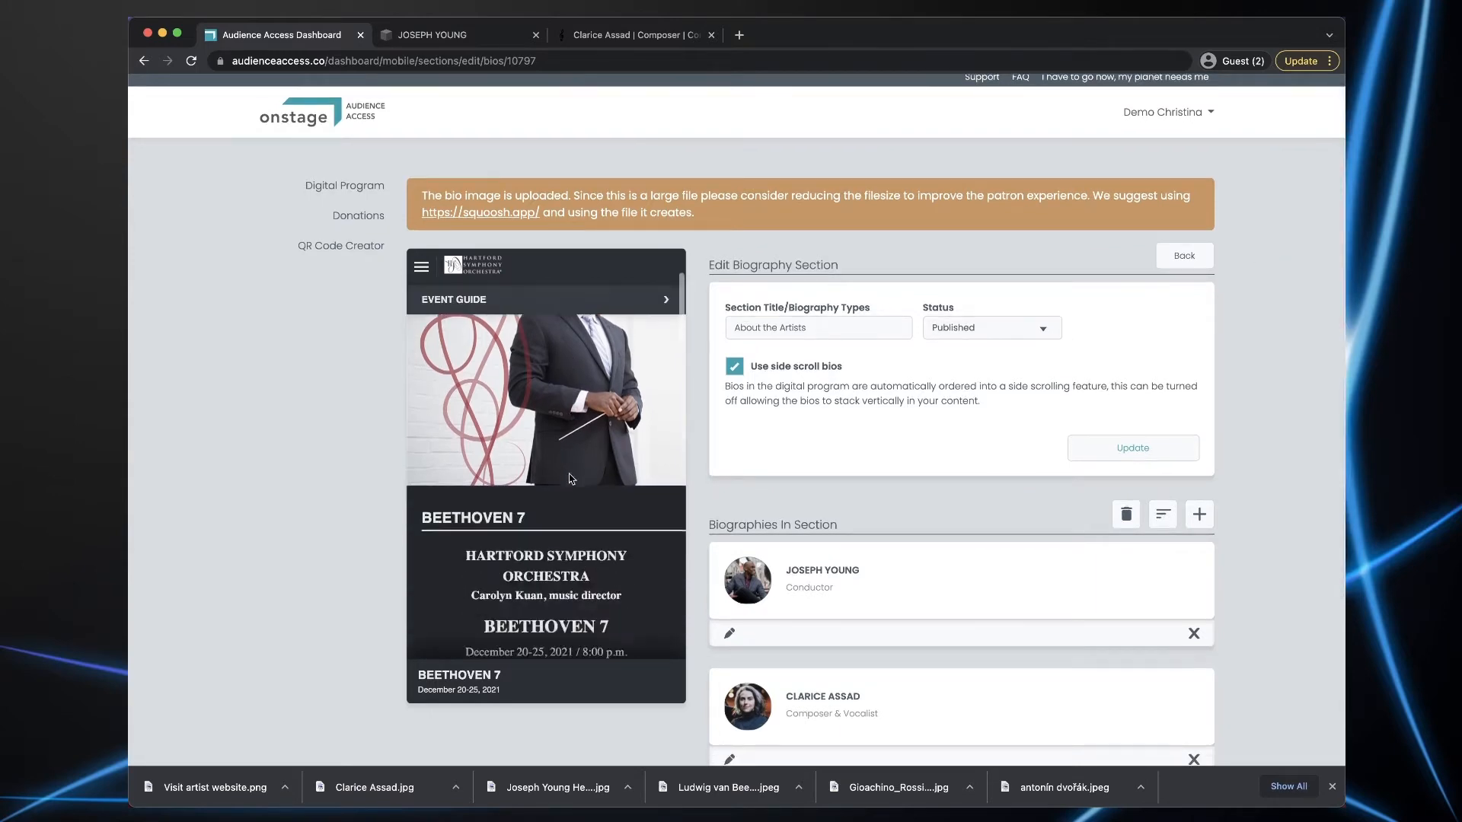
scroll(570, 478, "down", 10)
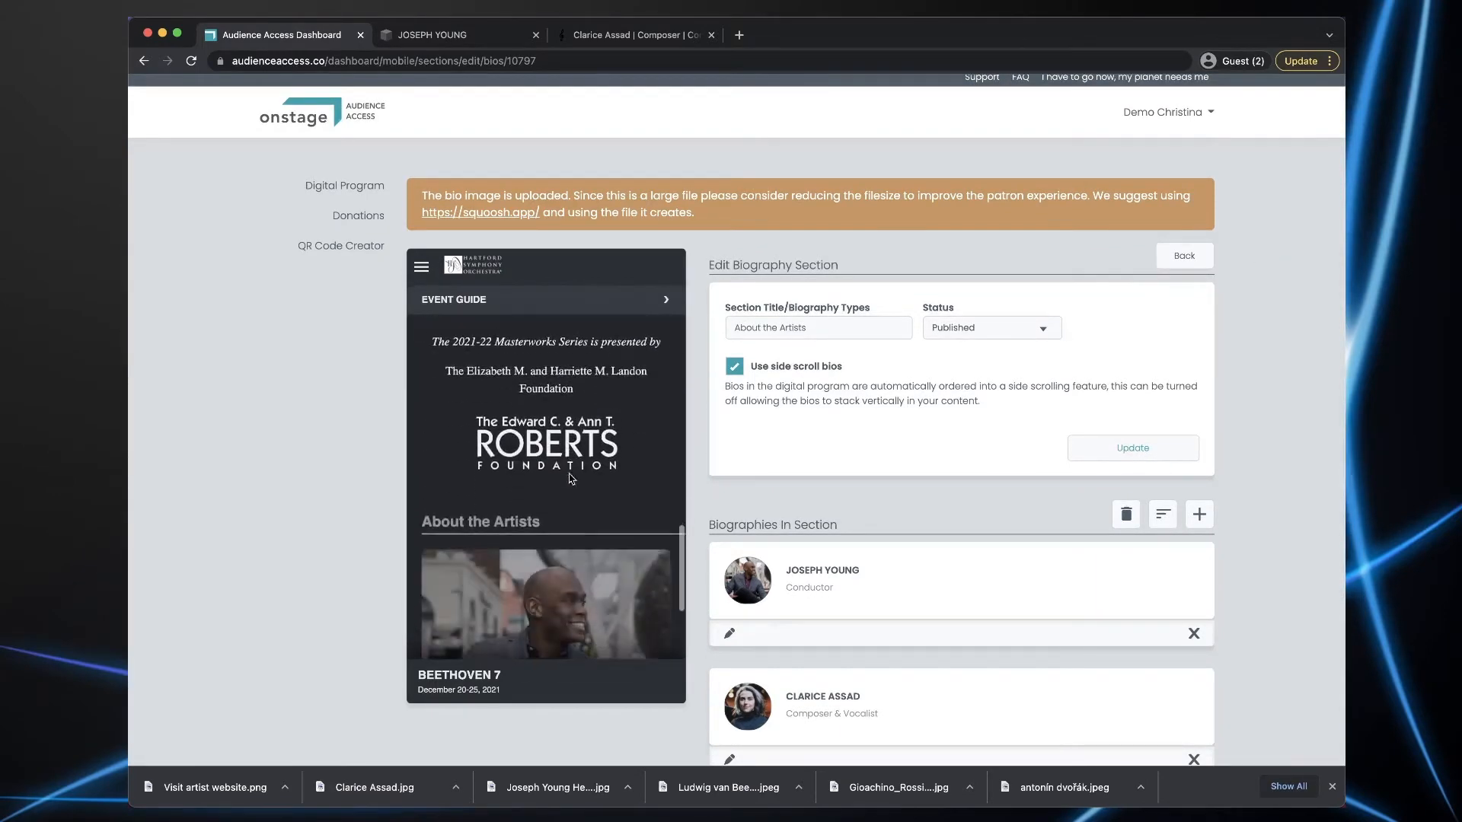
scroll(569, 478, "down", 3)
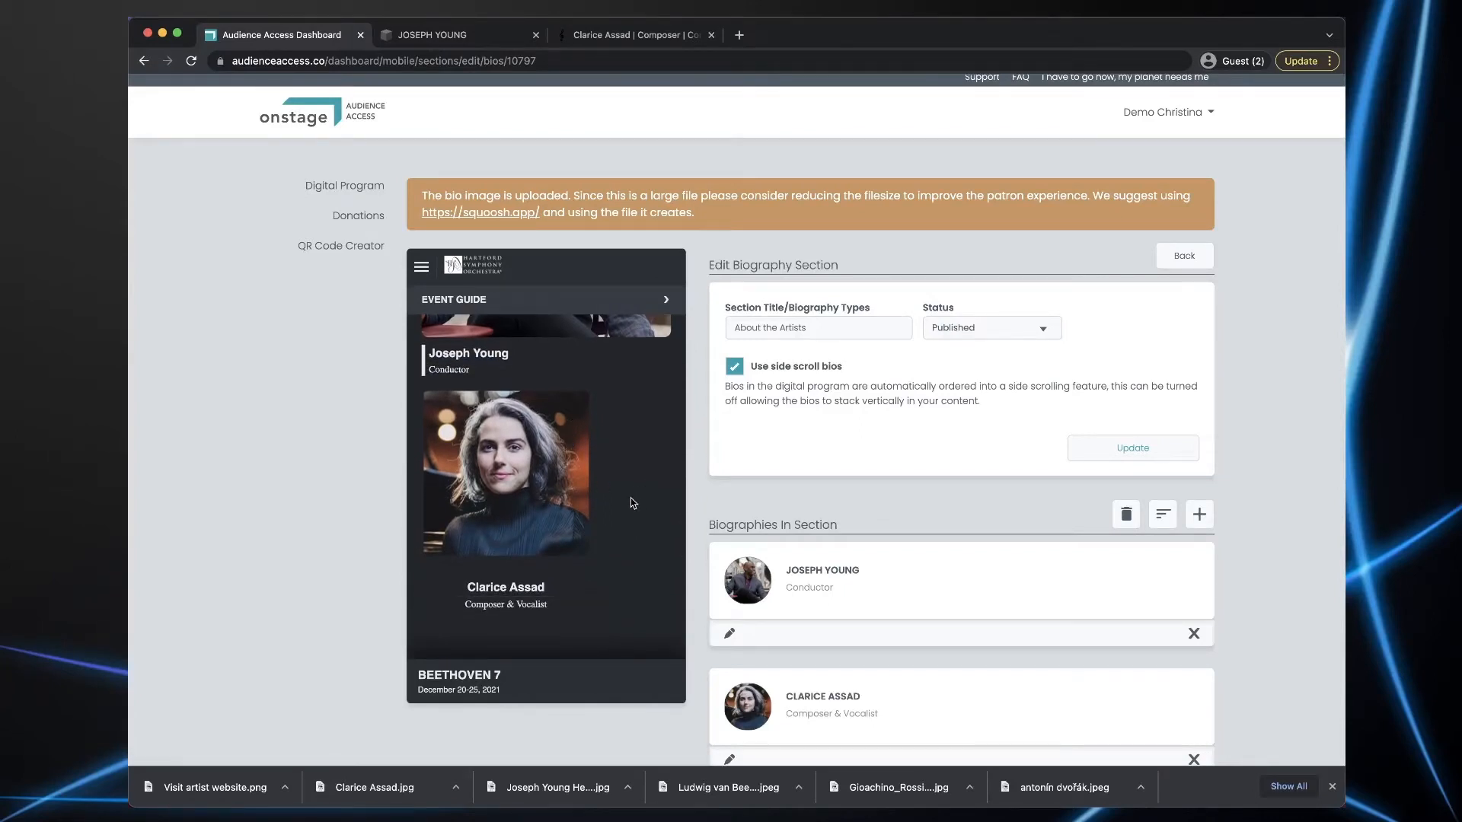
scroll(632, 499, "up", 2)
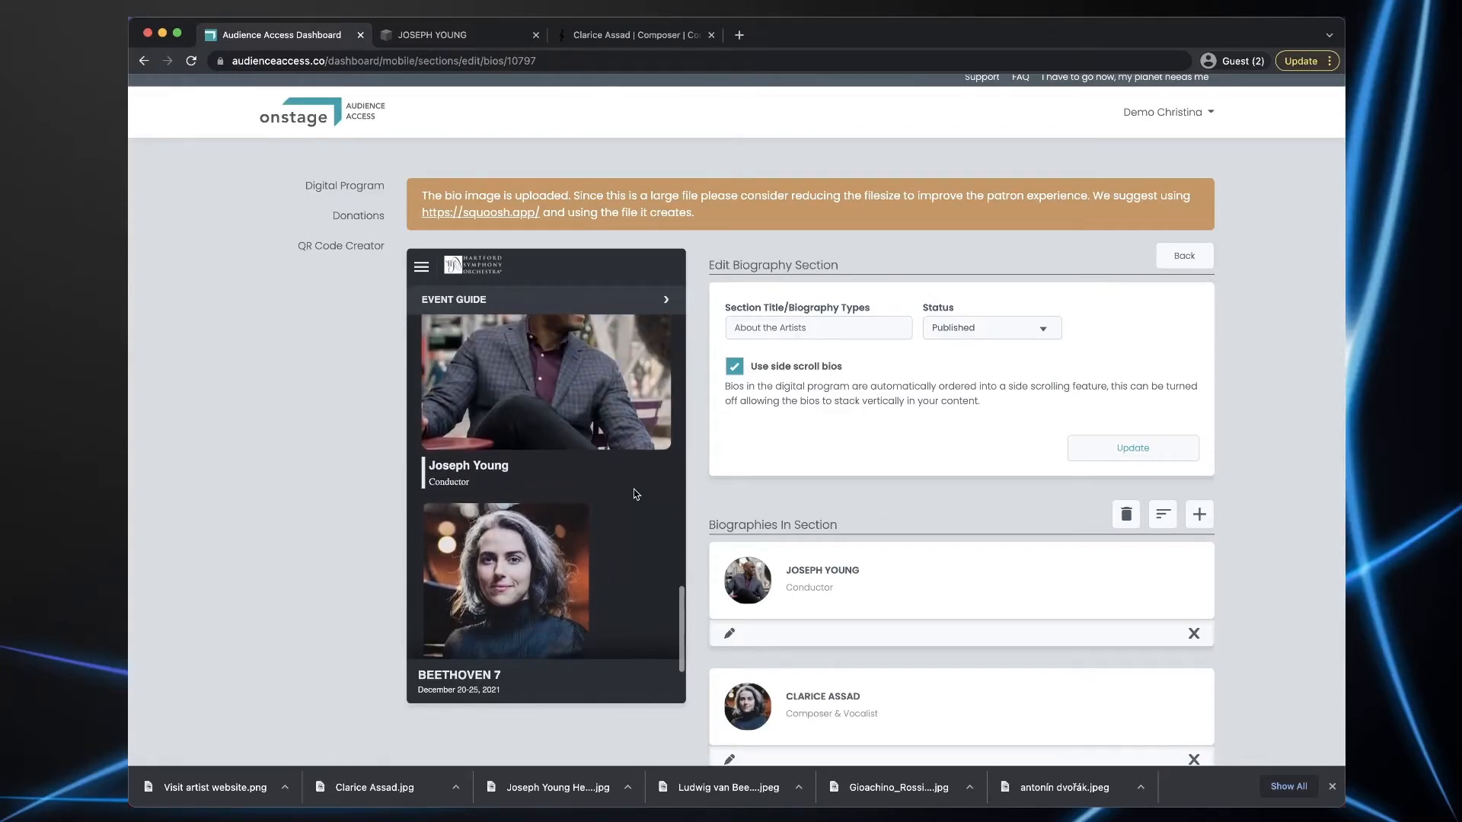
scroll(636, 495, "down", 1)
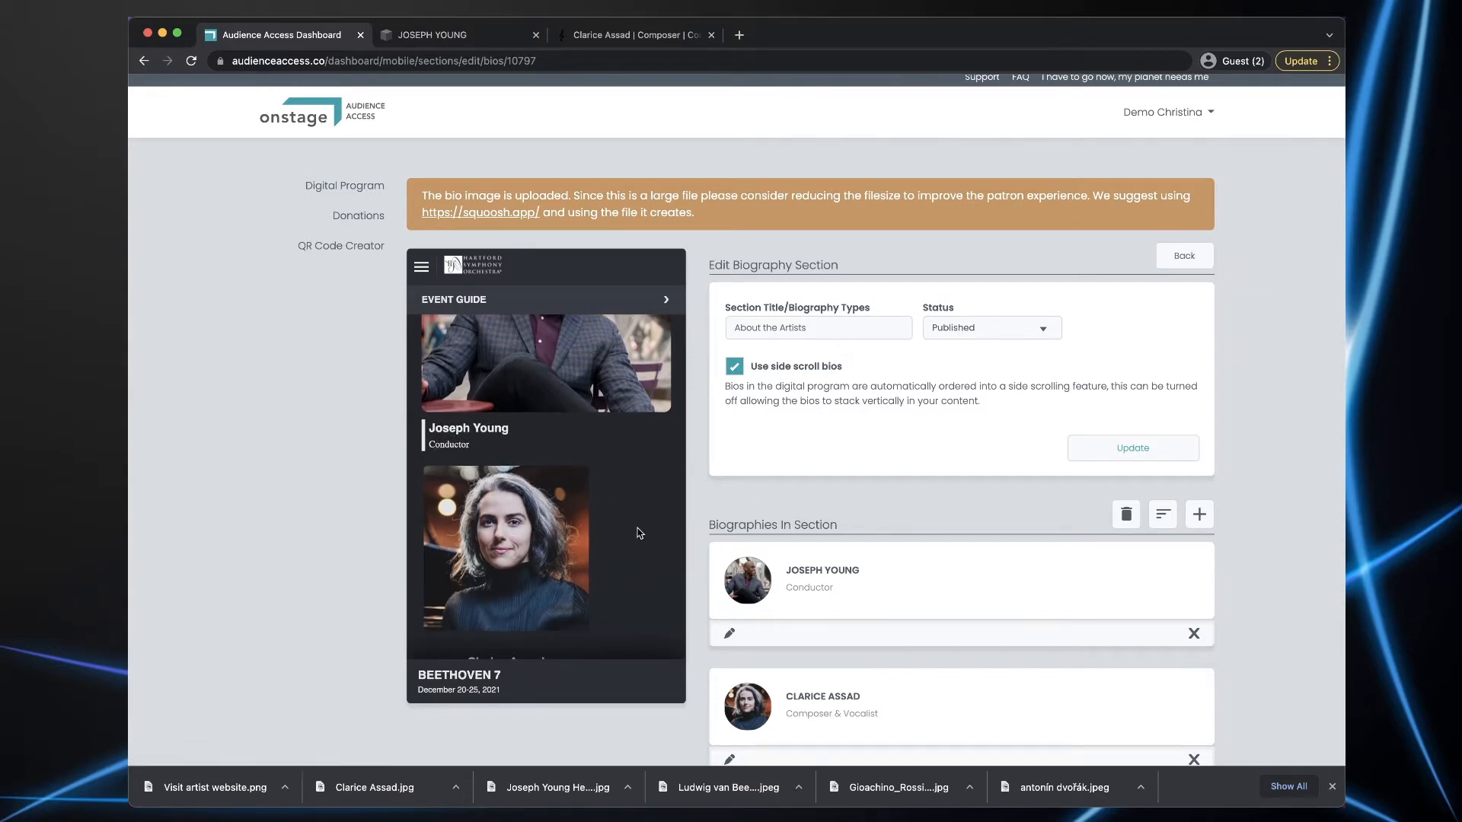
scroll(639, 533, "up", 3)
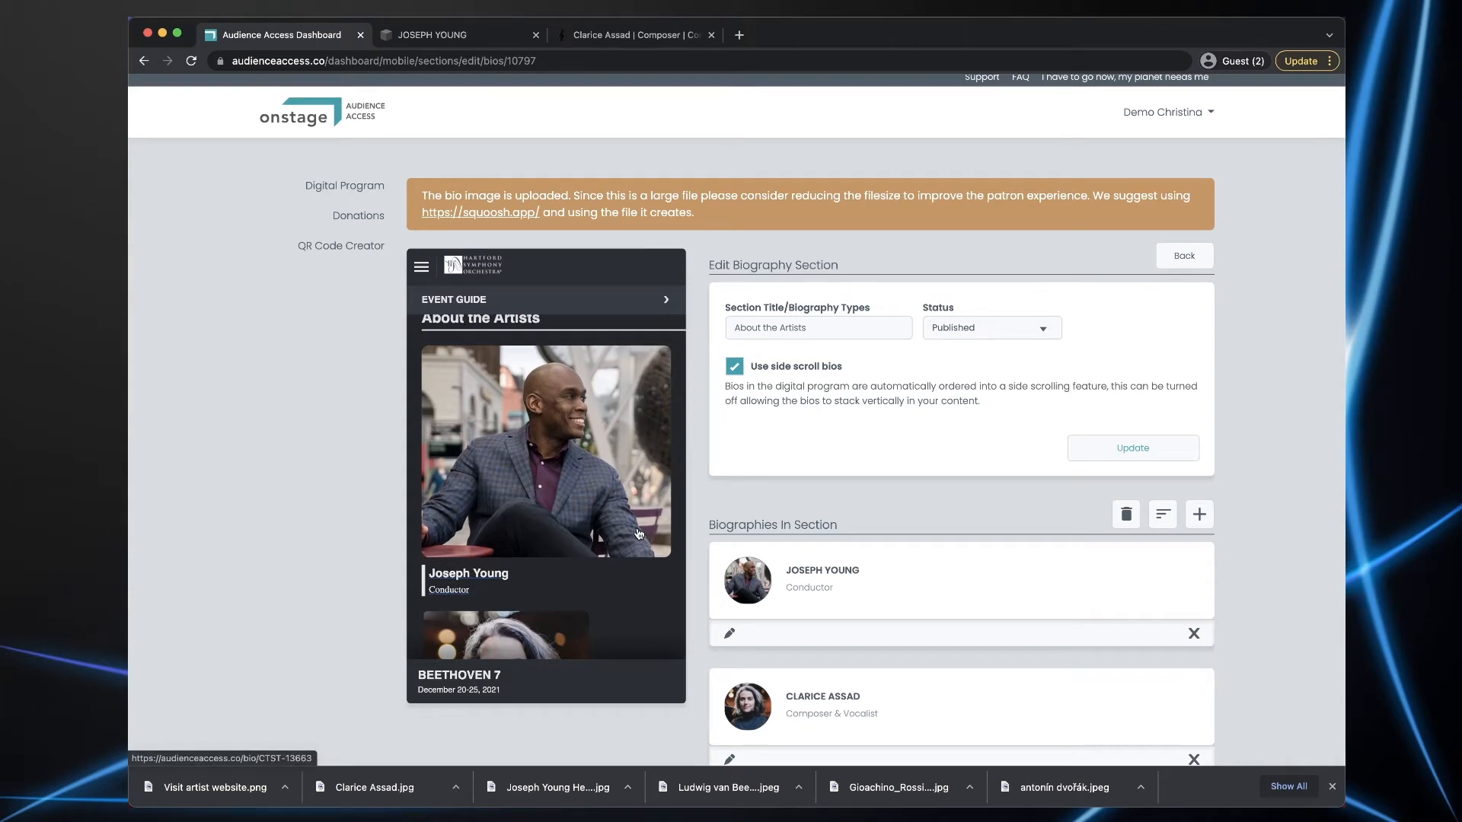
scroll(640, 533, "down", 5)
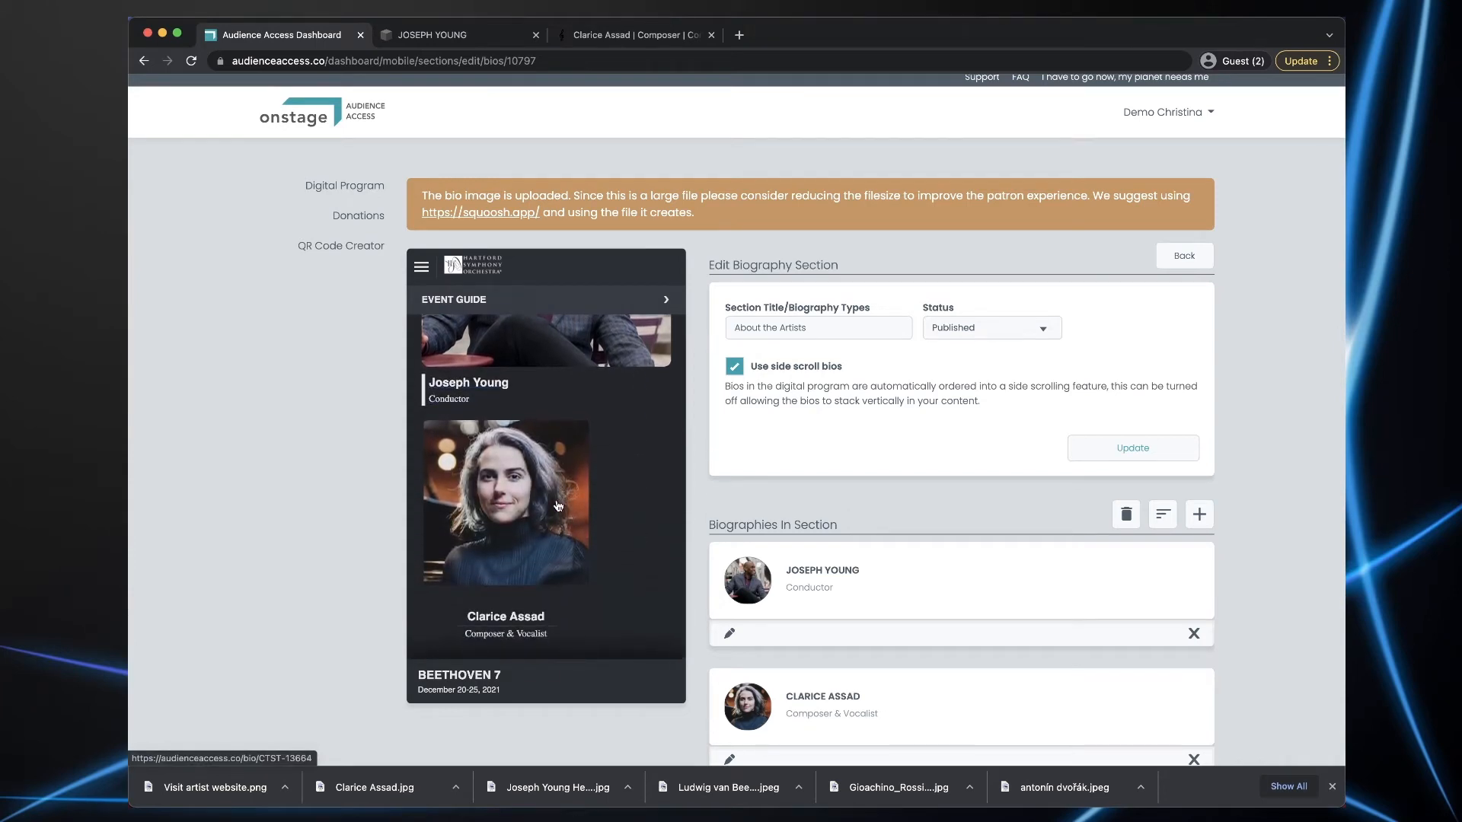
scroll(768, 586, "down", 3)
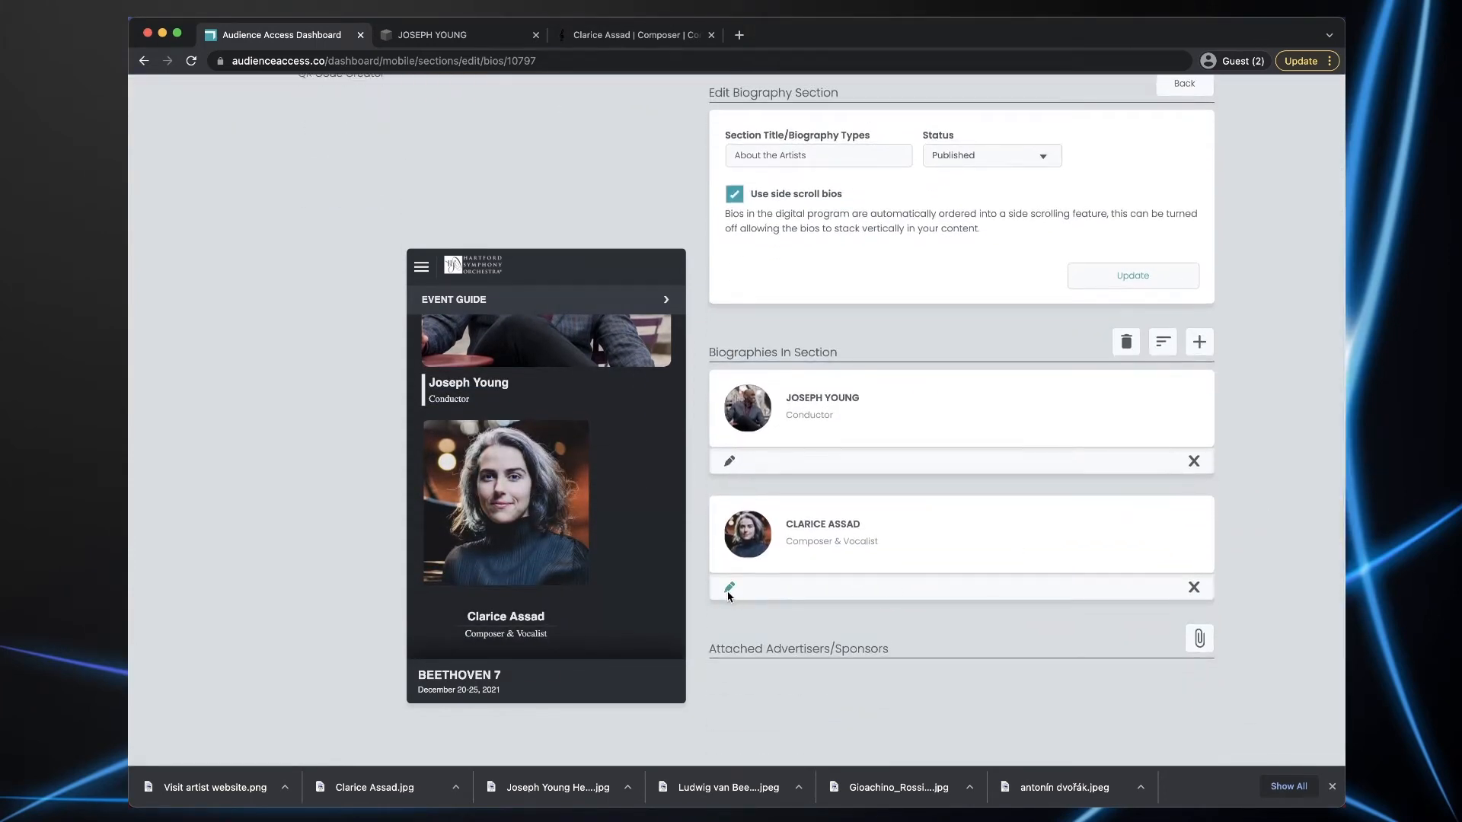
- Tick 'Make callout/feature bio' on the Composer & Vocalist bio, update it, and review the large preview card
left_click(728, 588)
scroll(1266, 605, "down", 3)
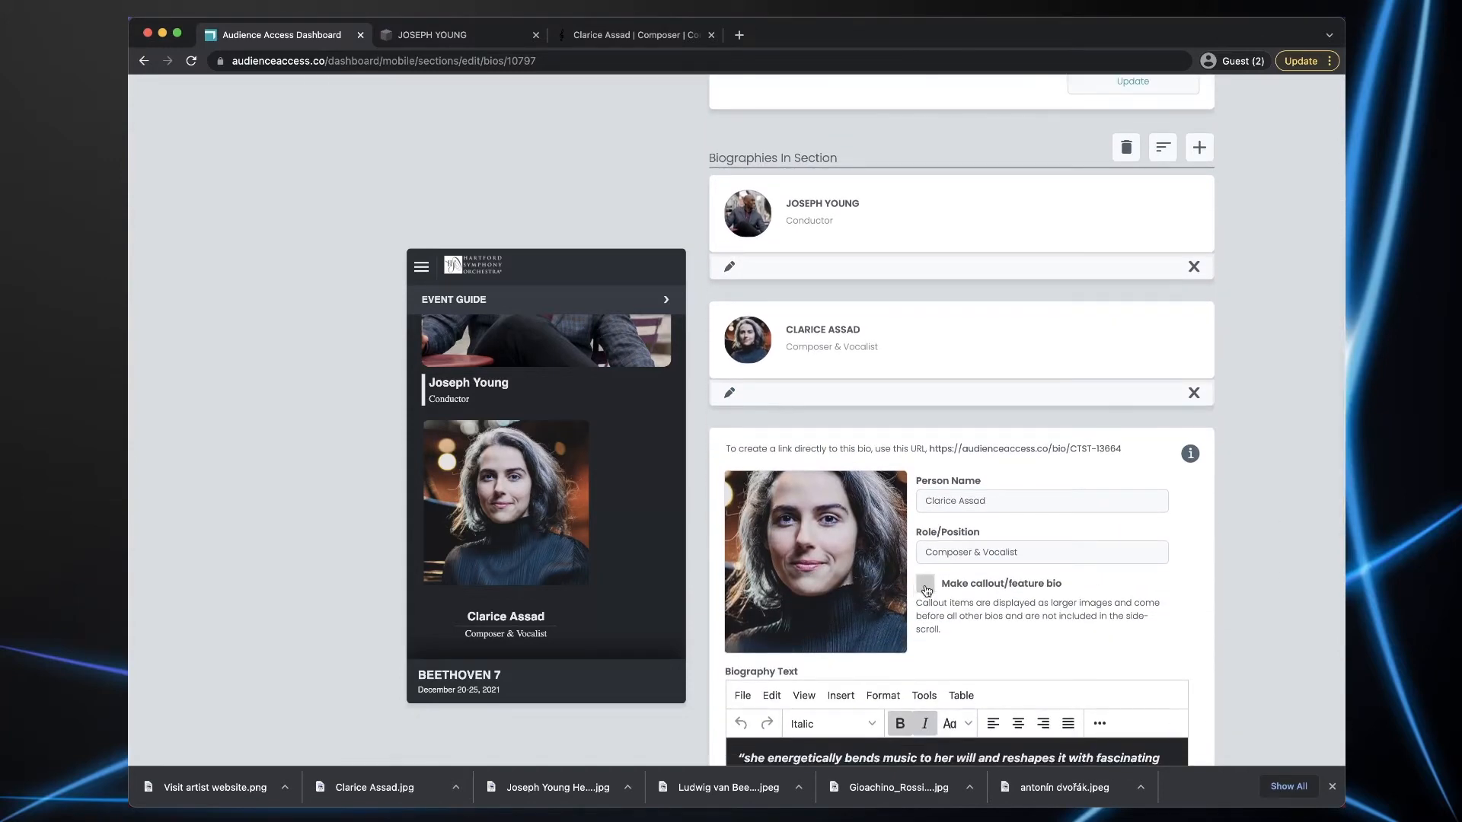
left_click(925, 585)
scroll(1216, 583, "down", 5)
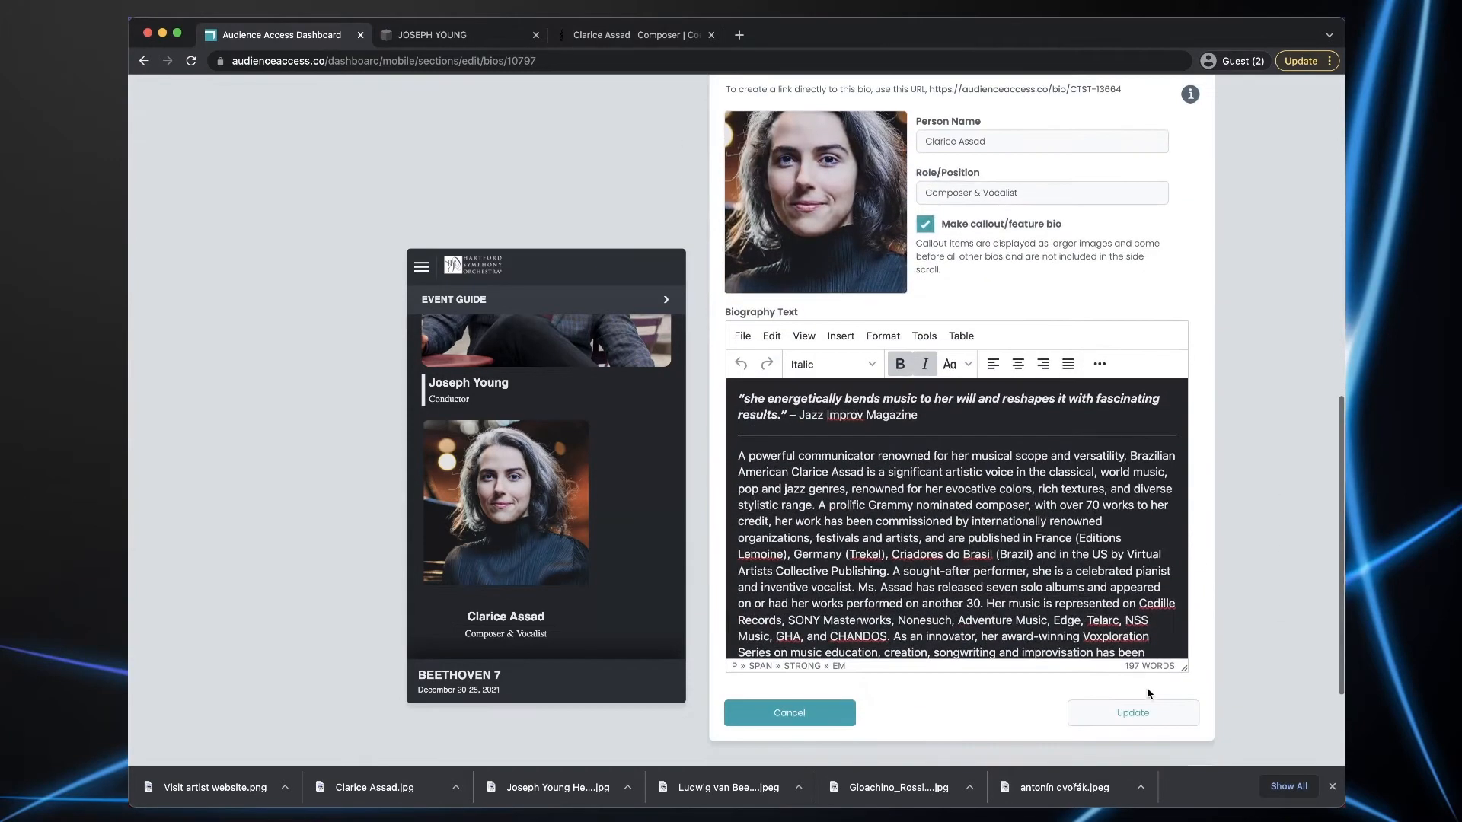
left_click(1146, 712)
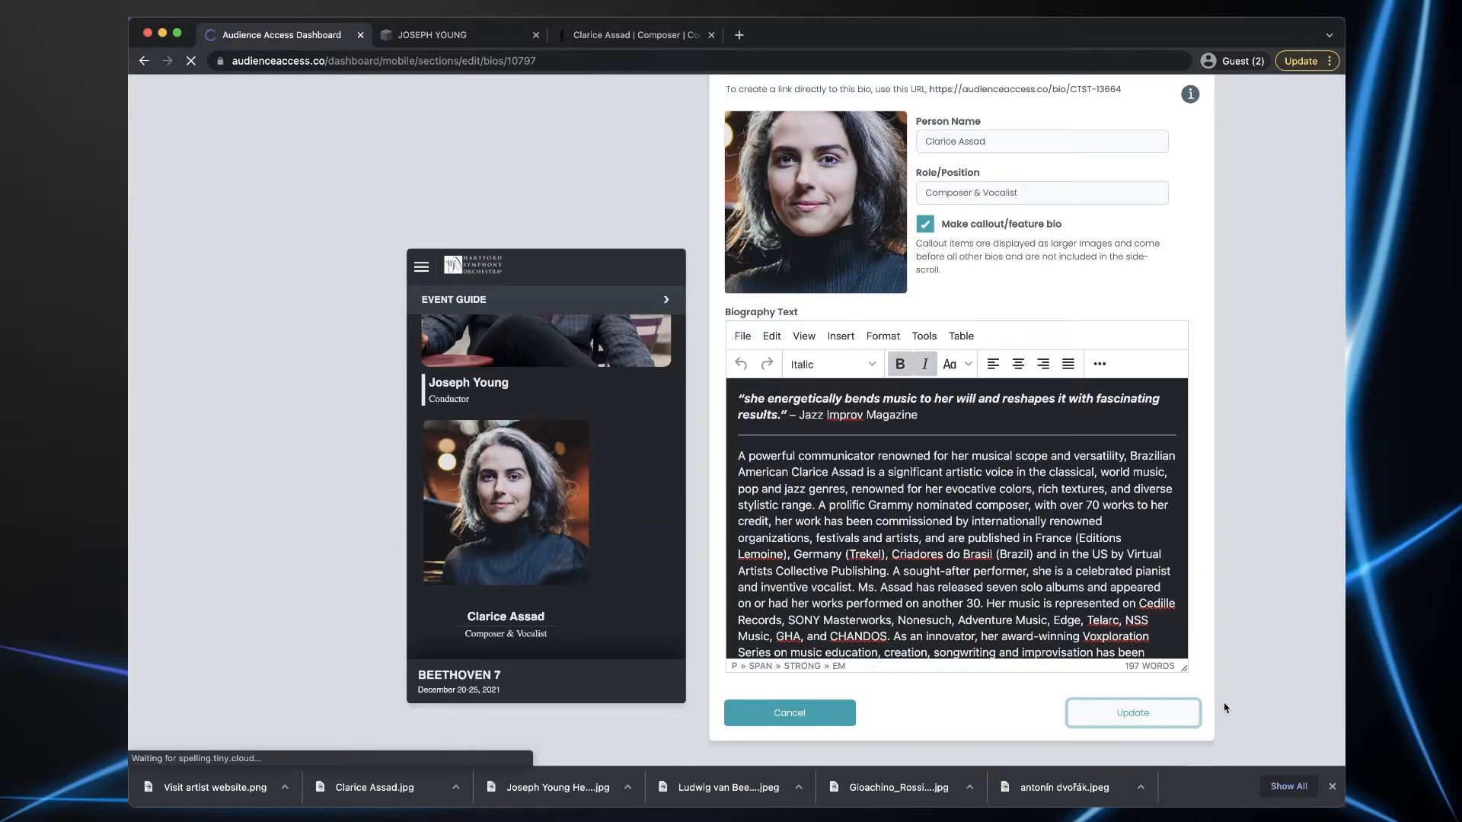
scroll(551, 512, "down", 20)
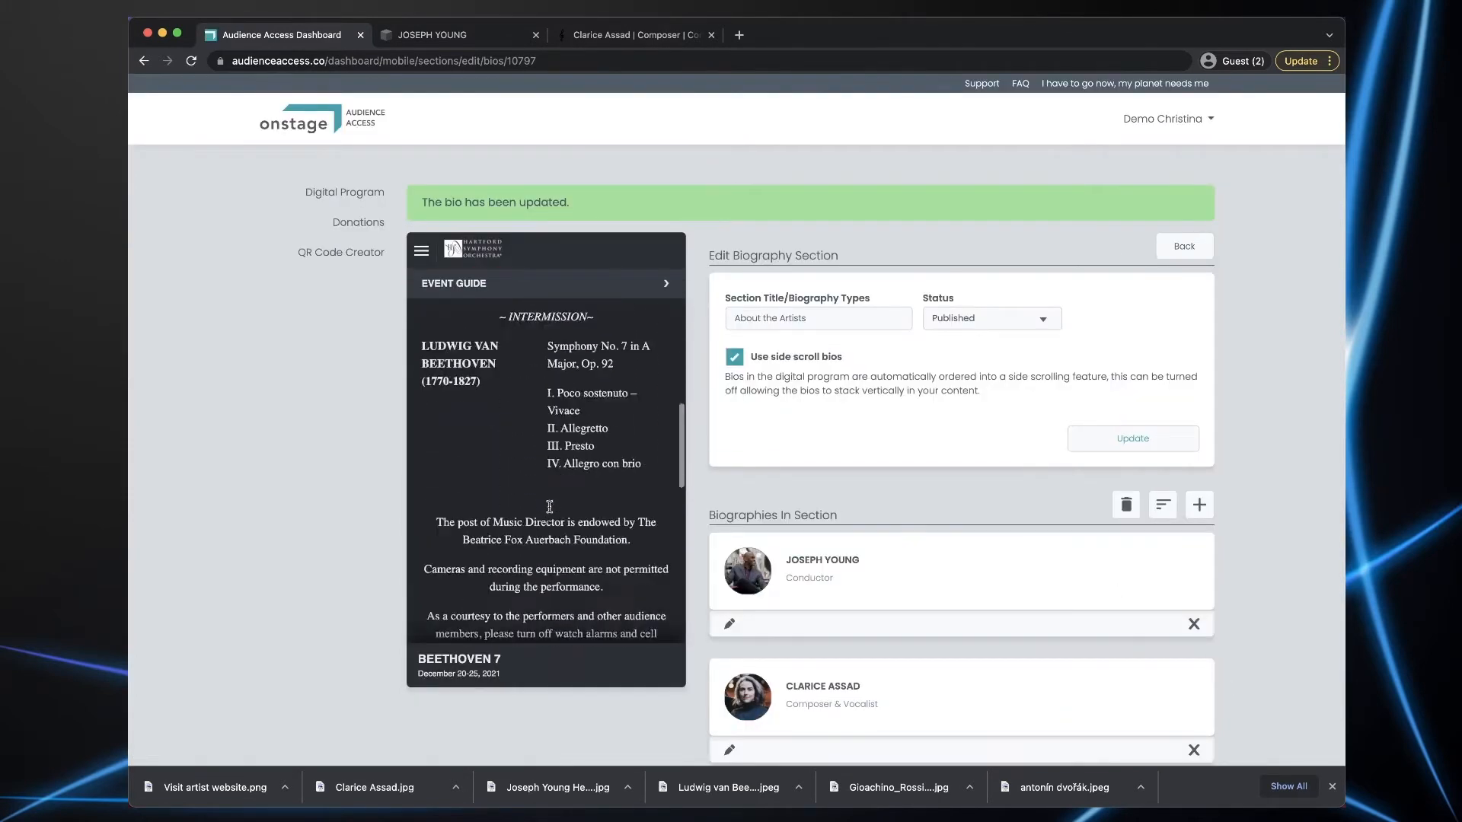
scroll(550, 506, "down", 5)
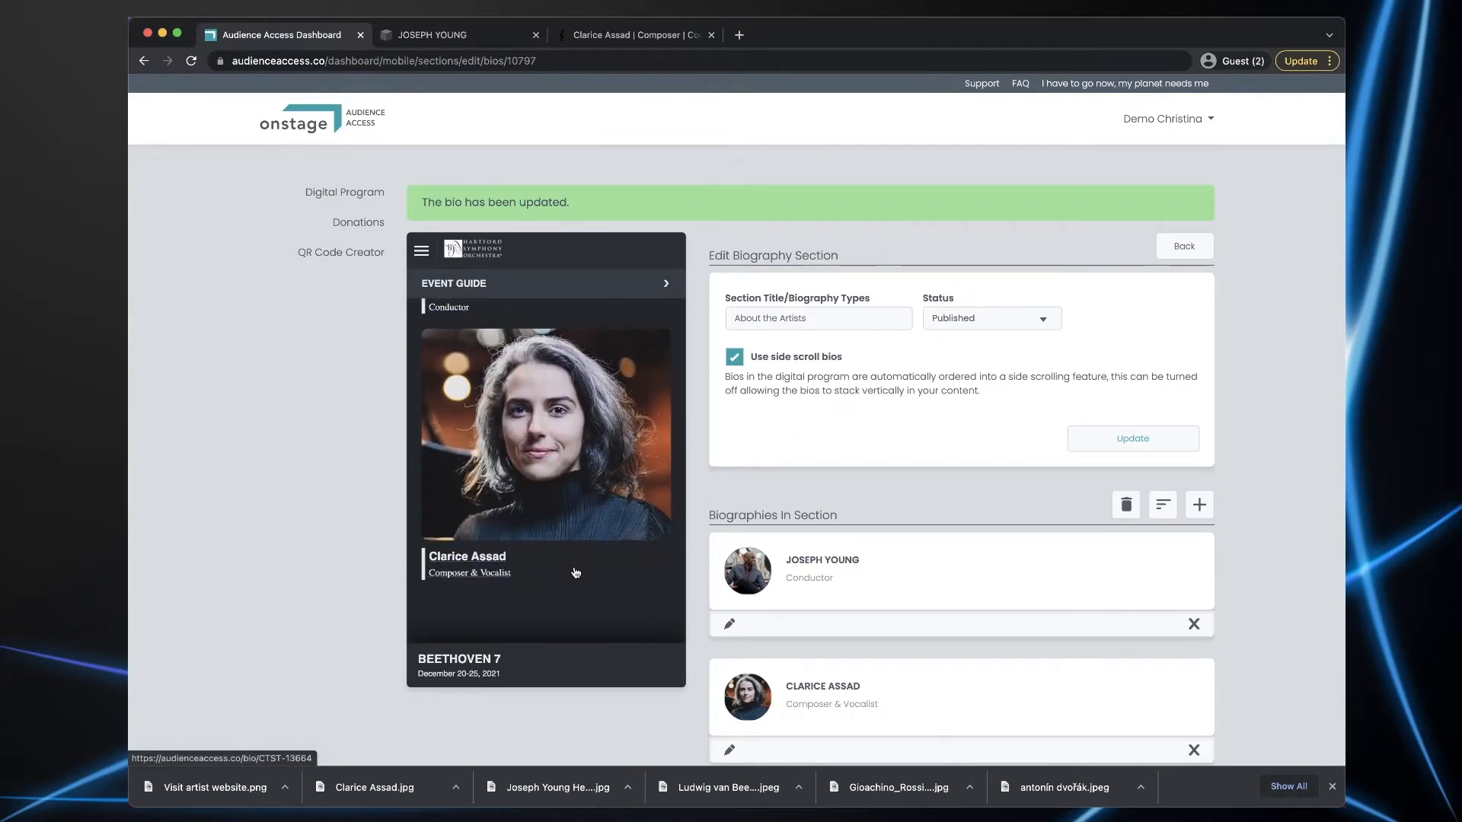
scroll(576, 572, "up", 4)
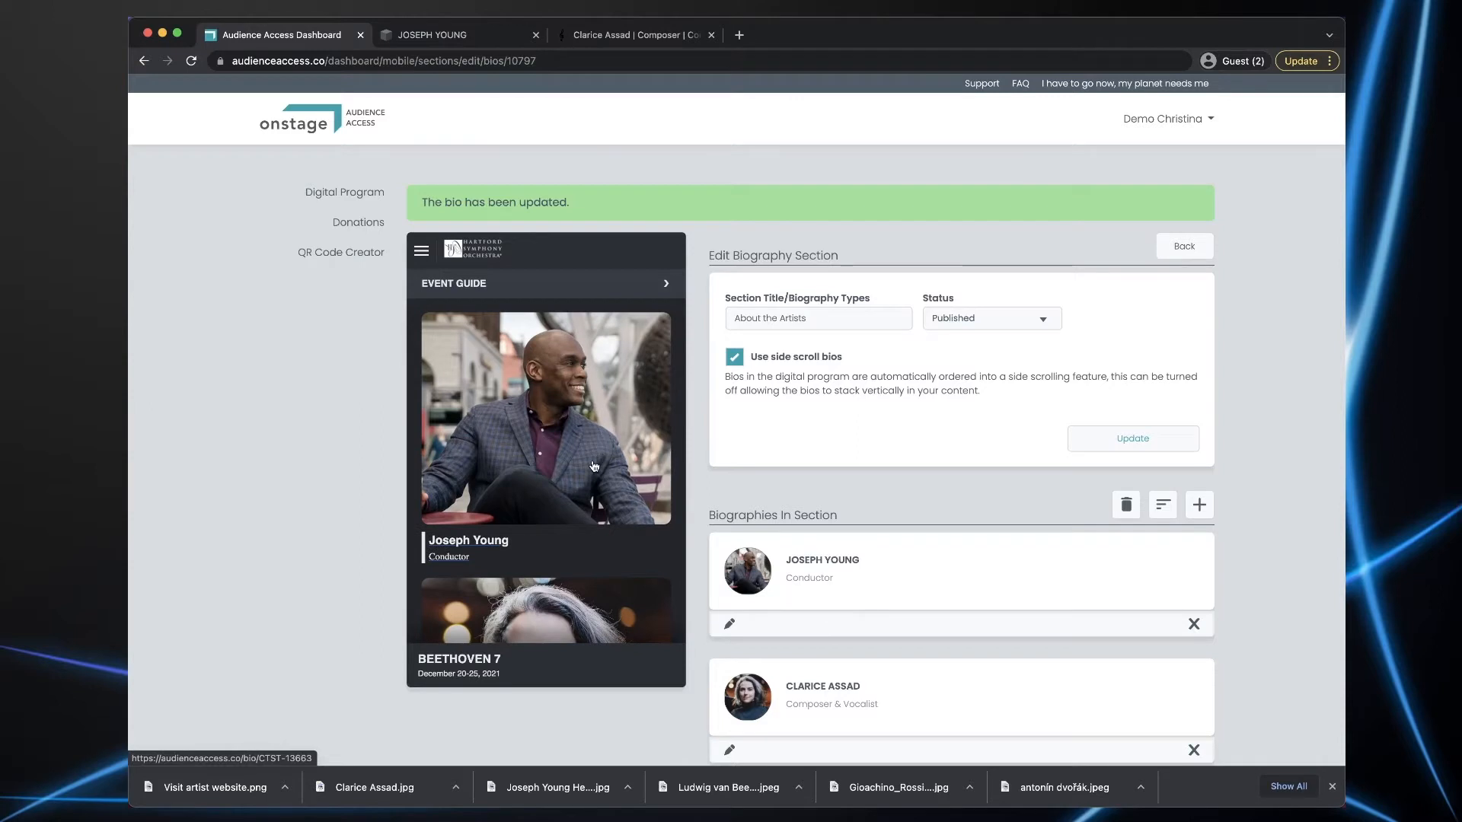
scroll(595, 467, "down", 4)
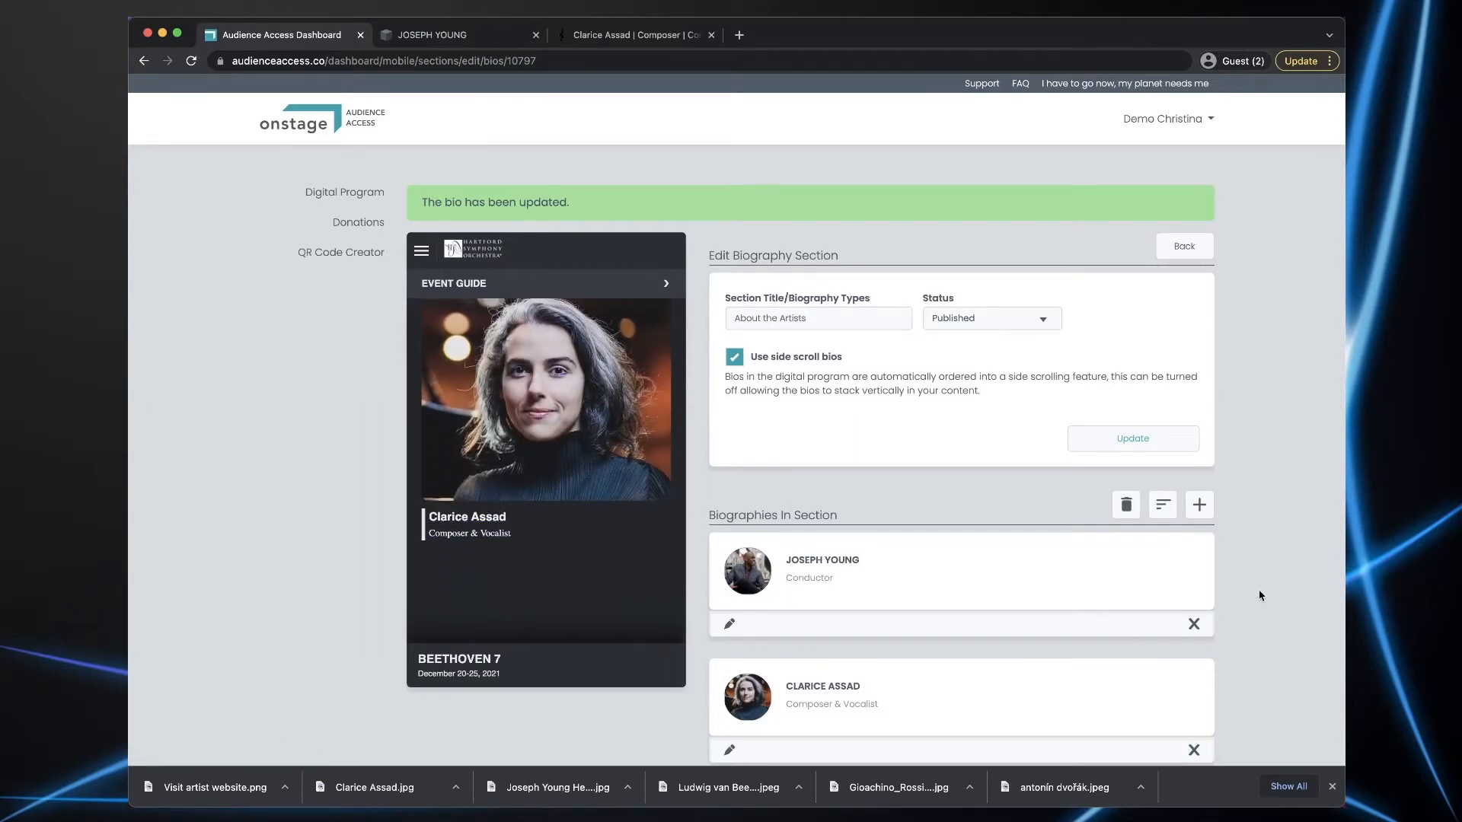
scroll(1260, 595, "down", 2)
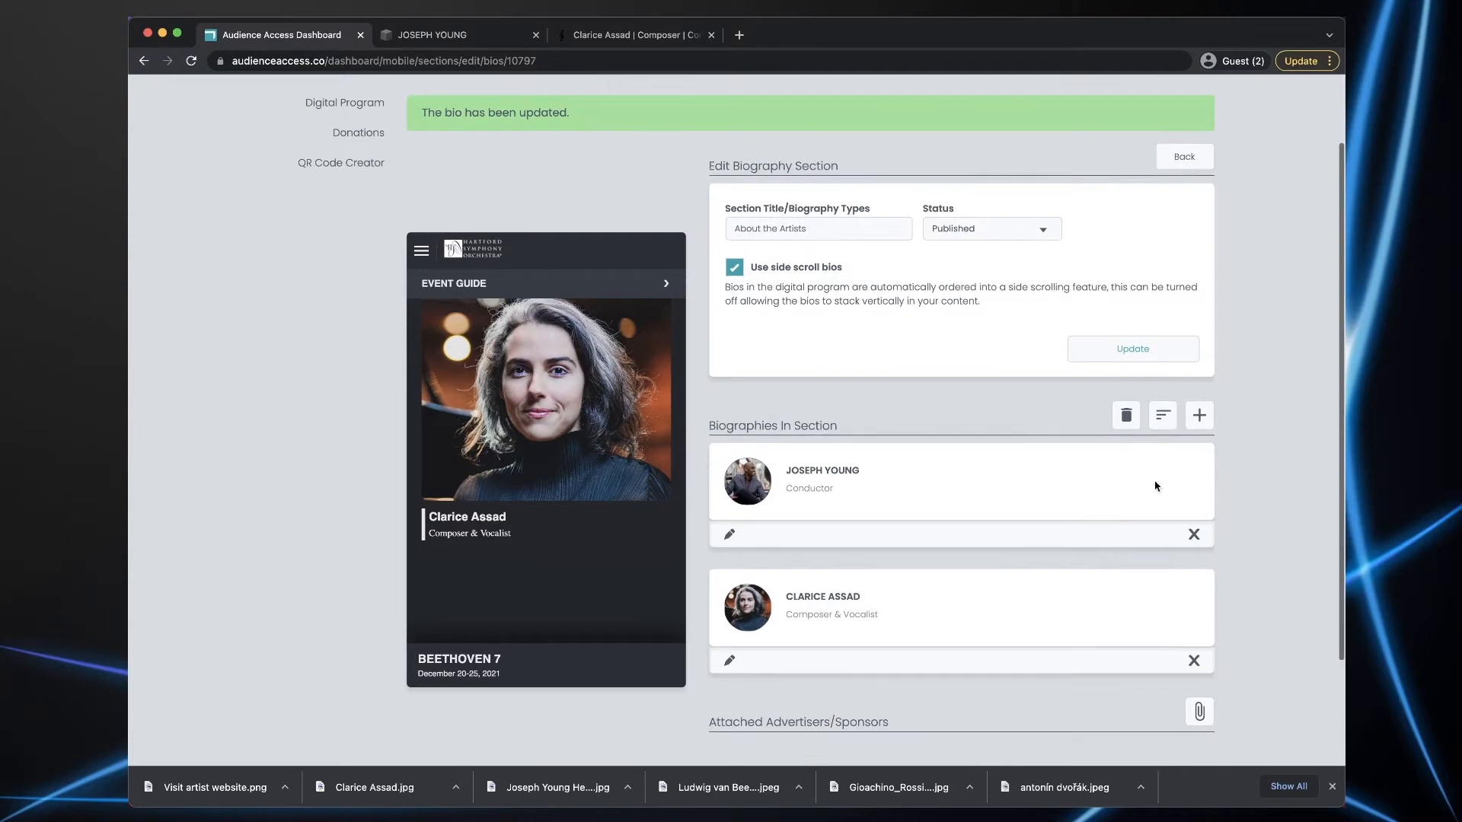
- Re-save the Composer & Vocalist bio with the callout/feature setting turned off
left_click(729, 660)
scroll(1104, 643, "down", 1)
scroll(1104, 643, "down", 4)
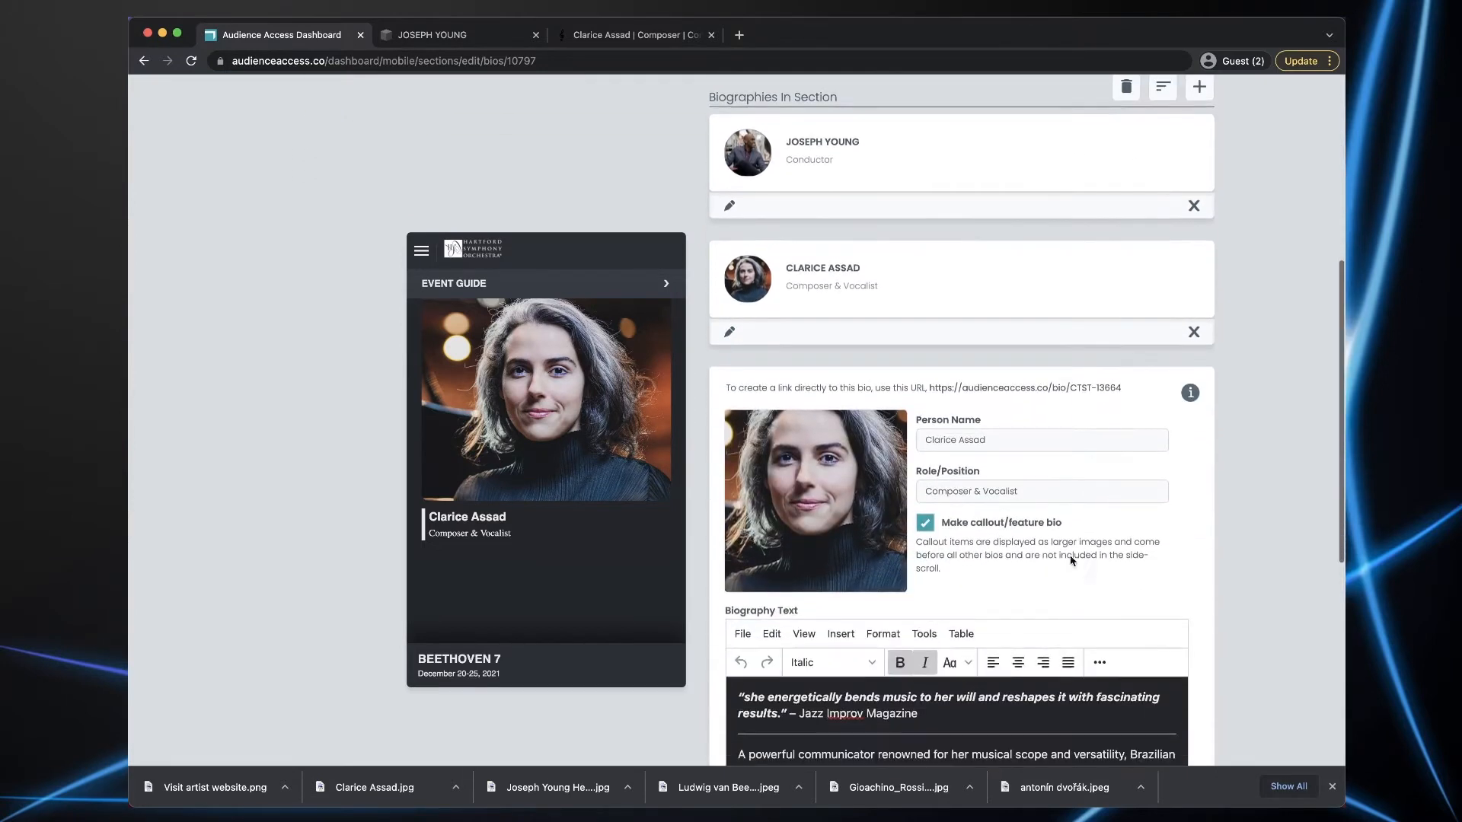
scroll(1301, 530, "down", 6)
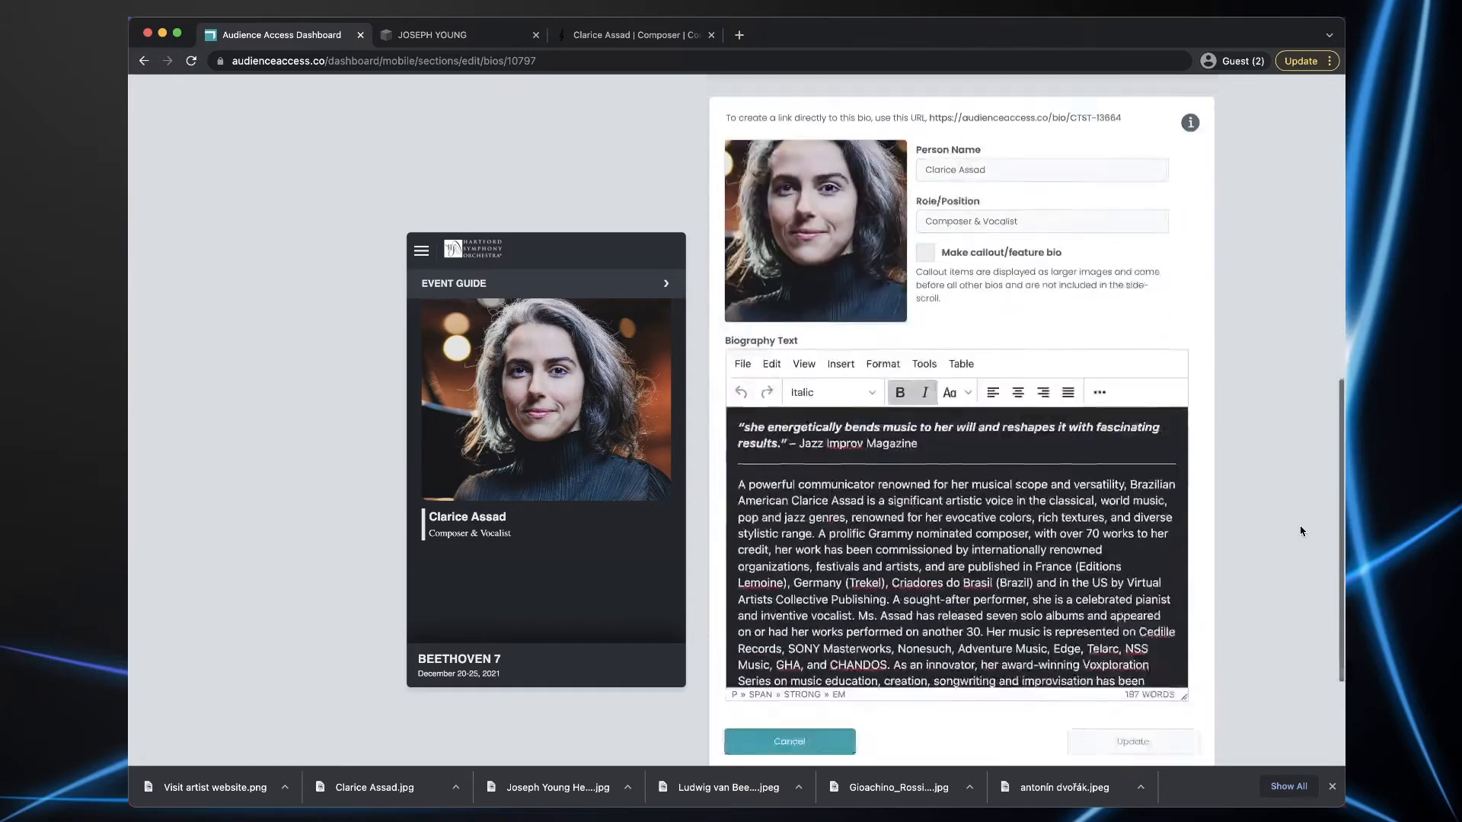
left_click(1192, 553)
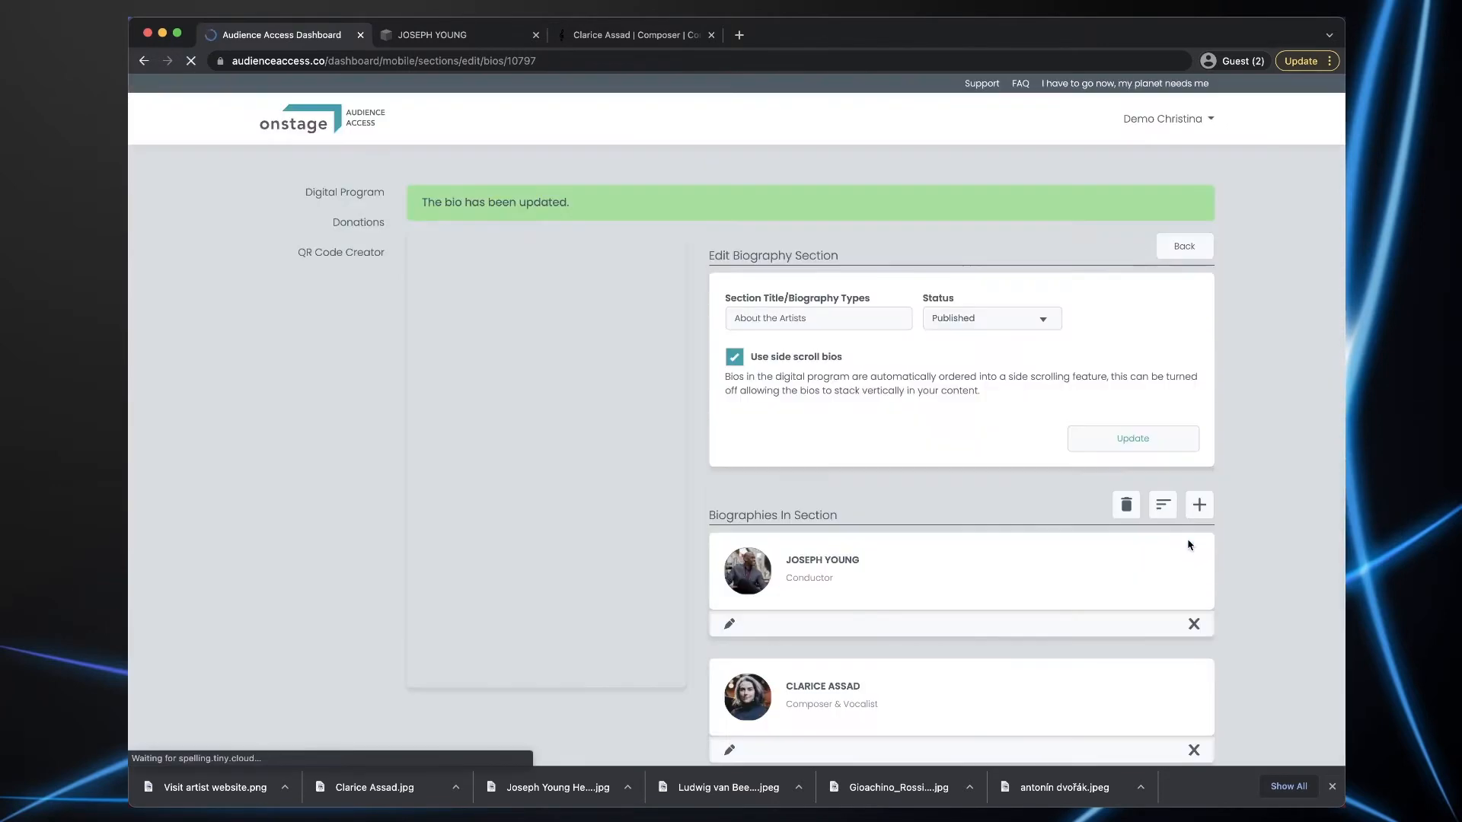
- Re-save the Conductor's bio with 'Make callout/feature bio' left unticked
left_click(729, 624)
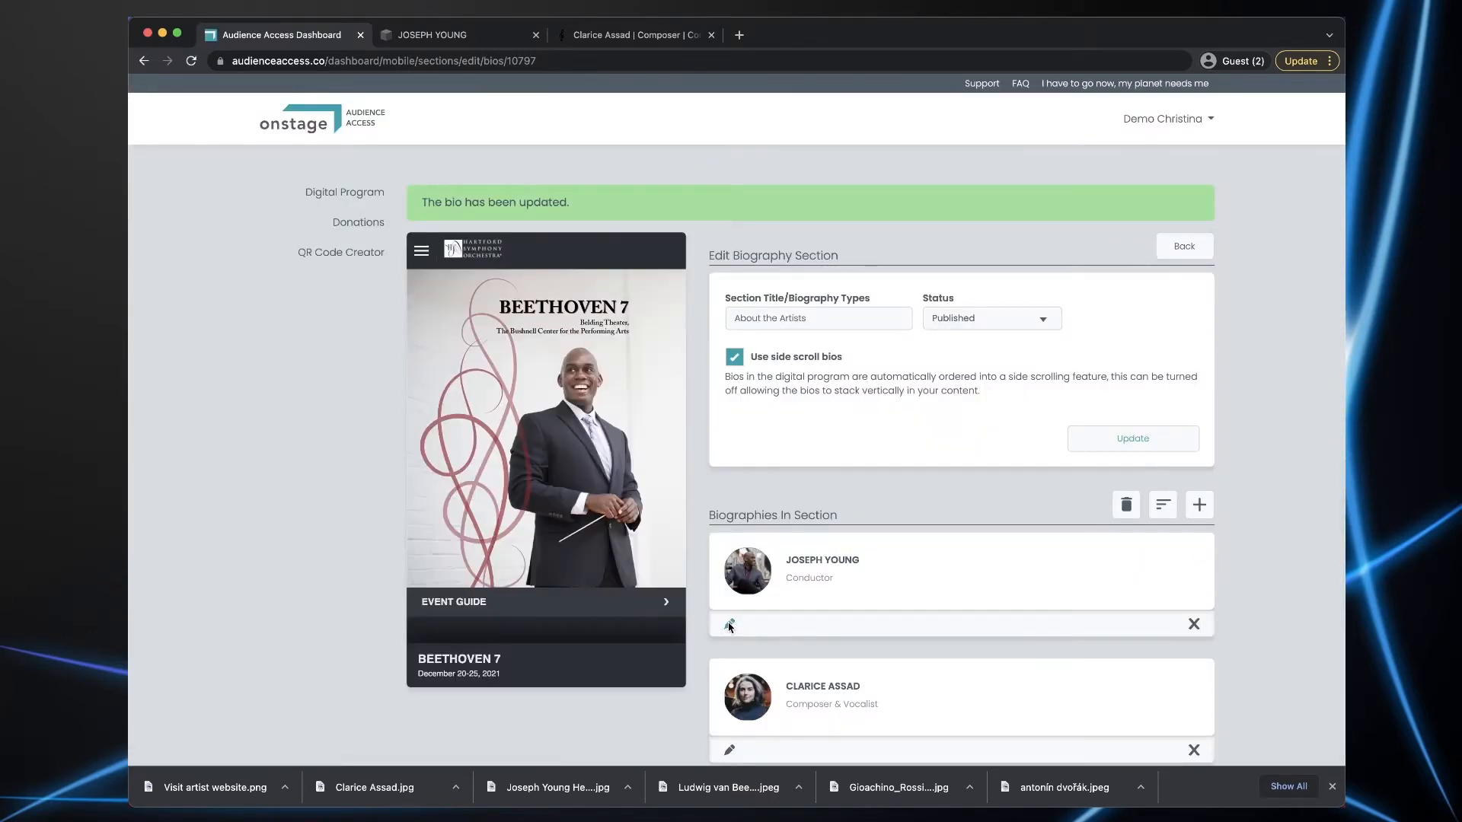
scroll(963, 636, "down", 3)
left_click(921, 621)
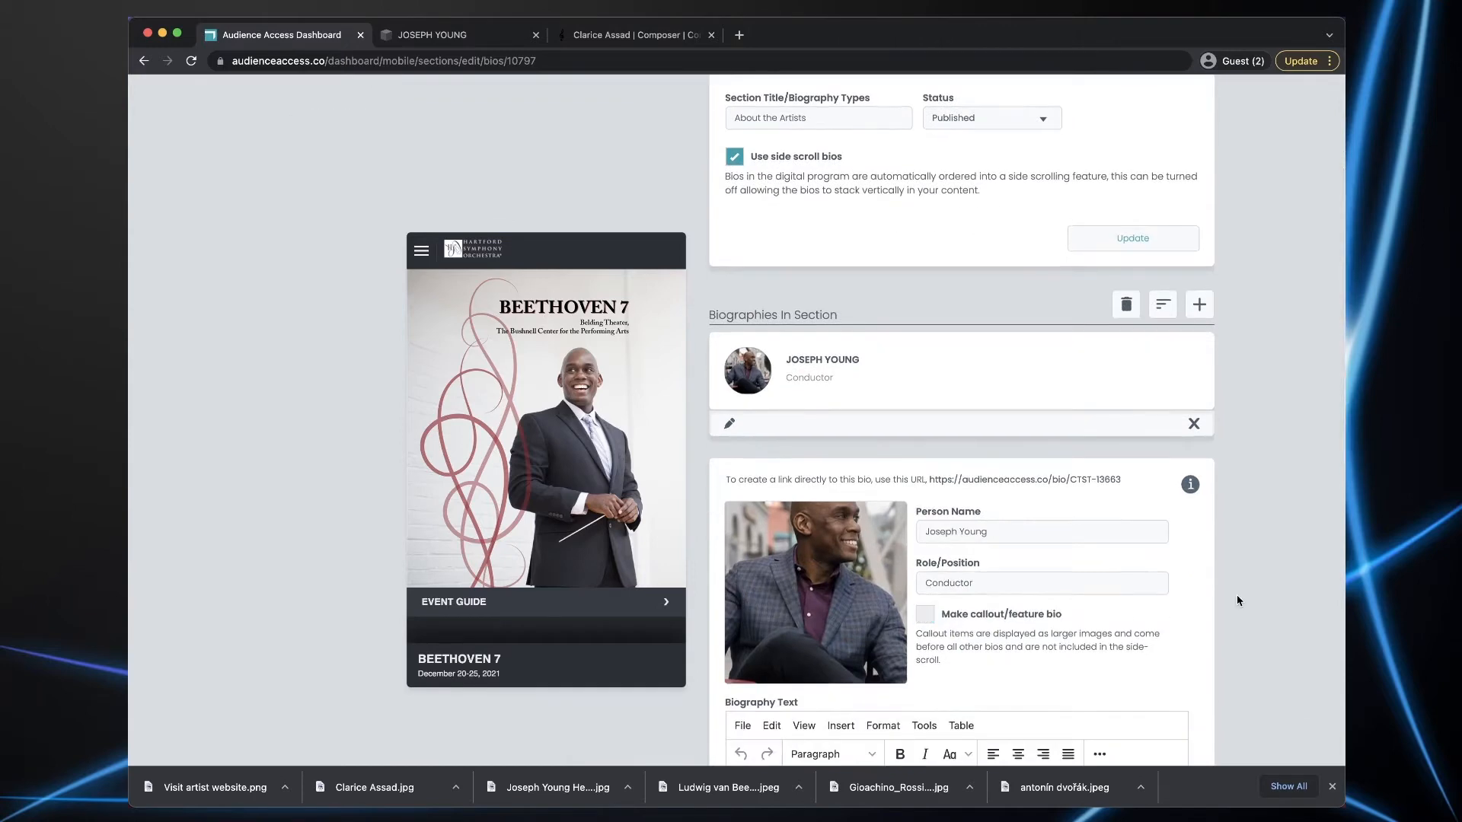
scroll(1239, 597, "down", 6)
left_click(1103, 681)
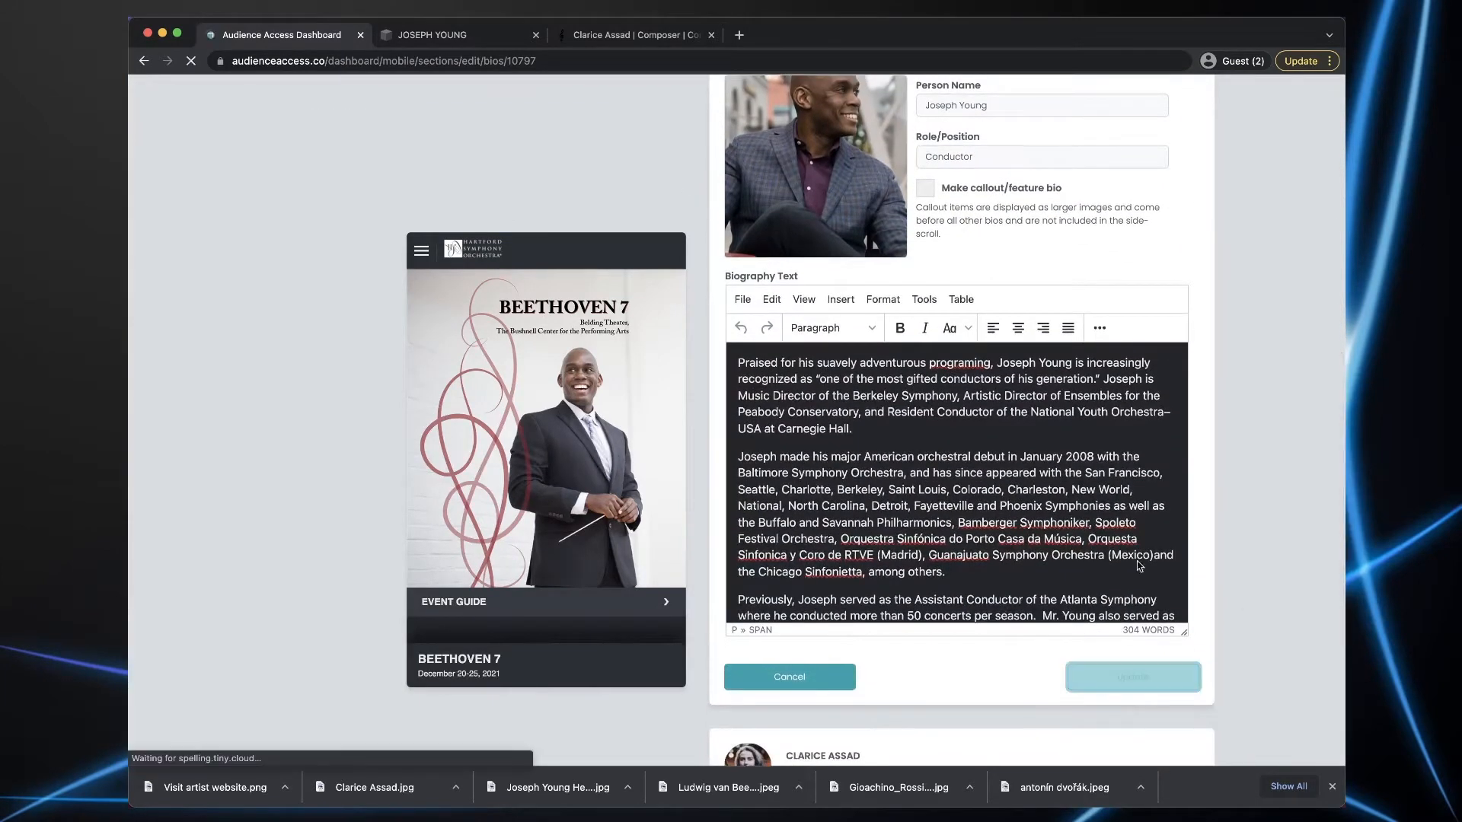
scroll(594, 529, "down", 20)
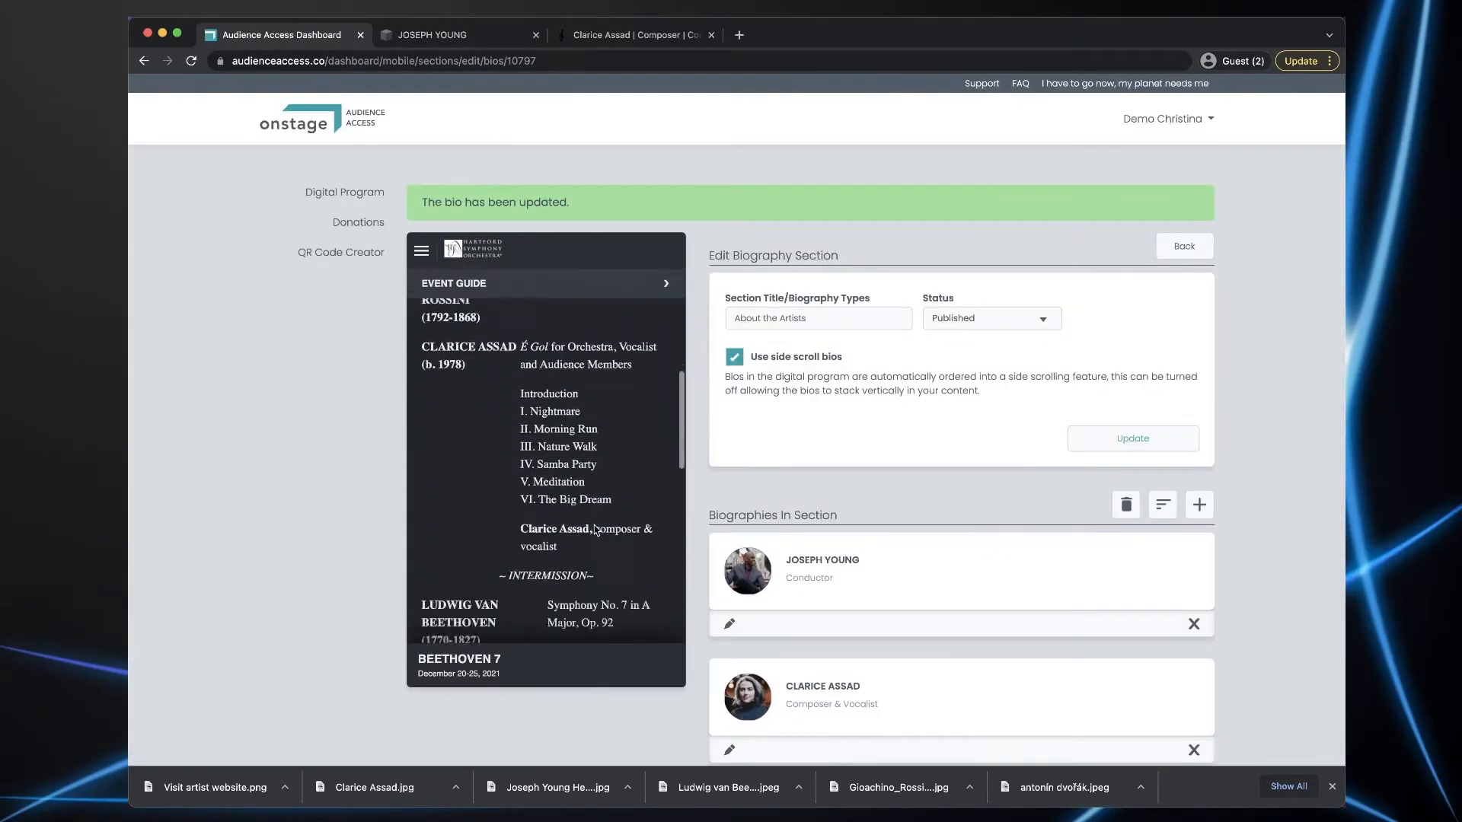
- Browse the side-scrolling artist cards and view the Conductor's full bio in the preview
scroll(594, 529, "down", 1)
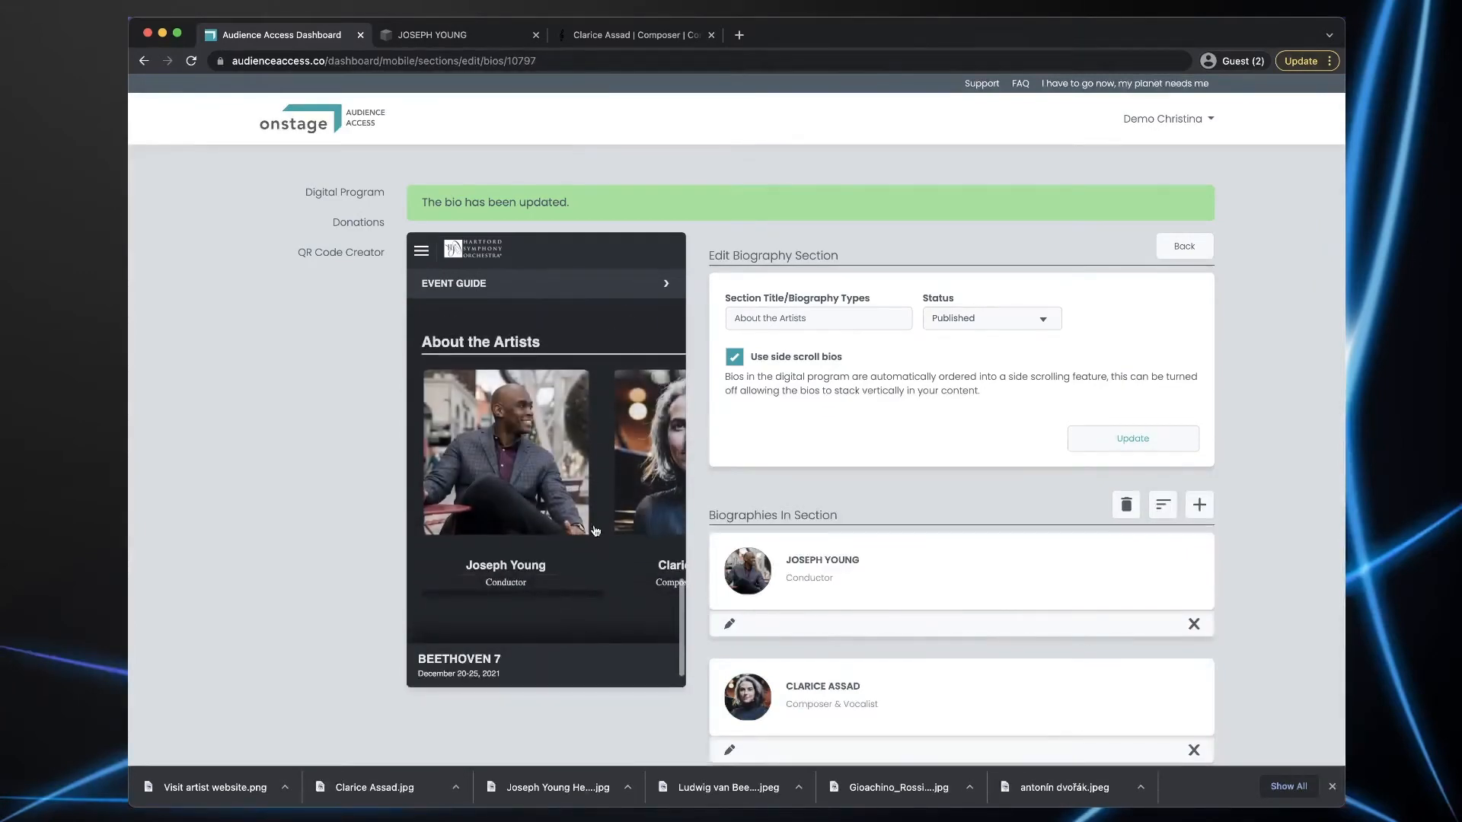
scroll(636, 500, "right", 3)
scroll(636, 500, "left", 3)
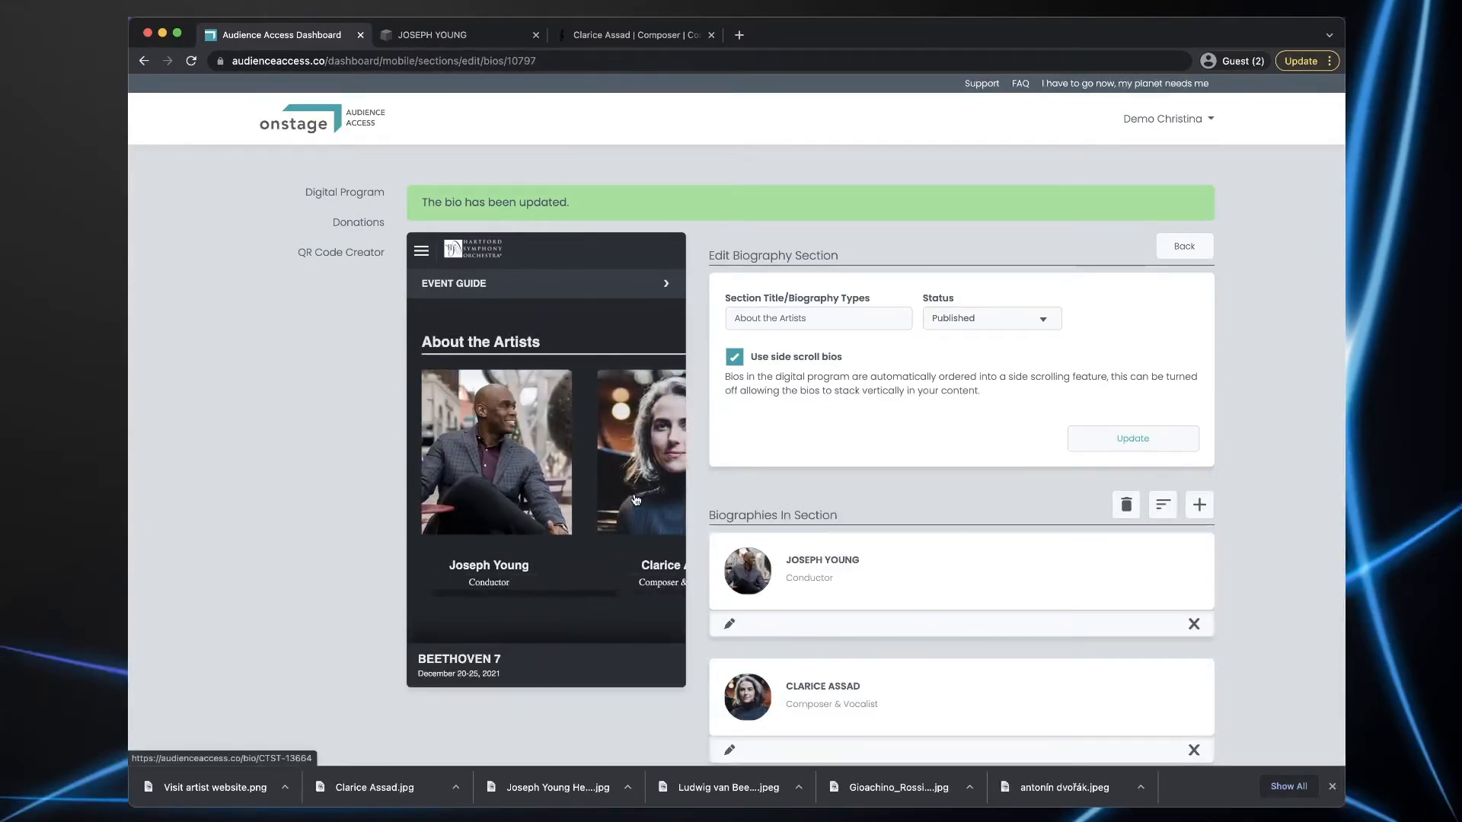
scroll(636, 500, "right", 3)
scroll(636, 500, "left", 1)
scroll(635, 500, "right", 1)
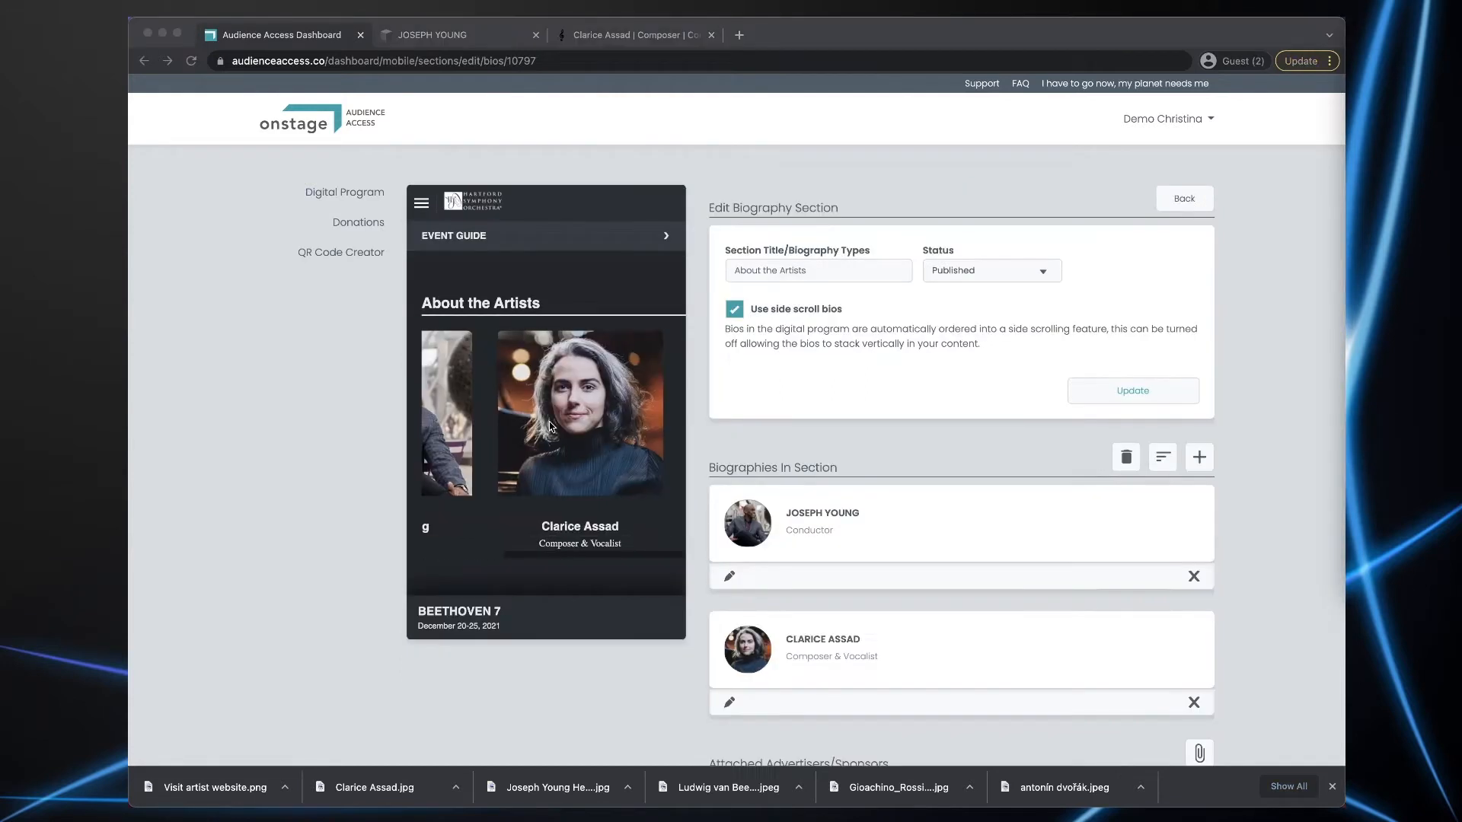
scroll(509, 419, "left", 3)
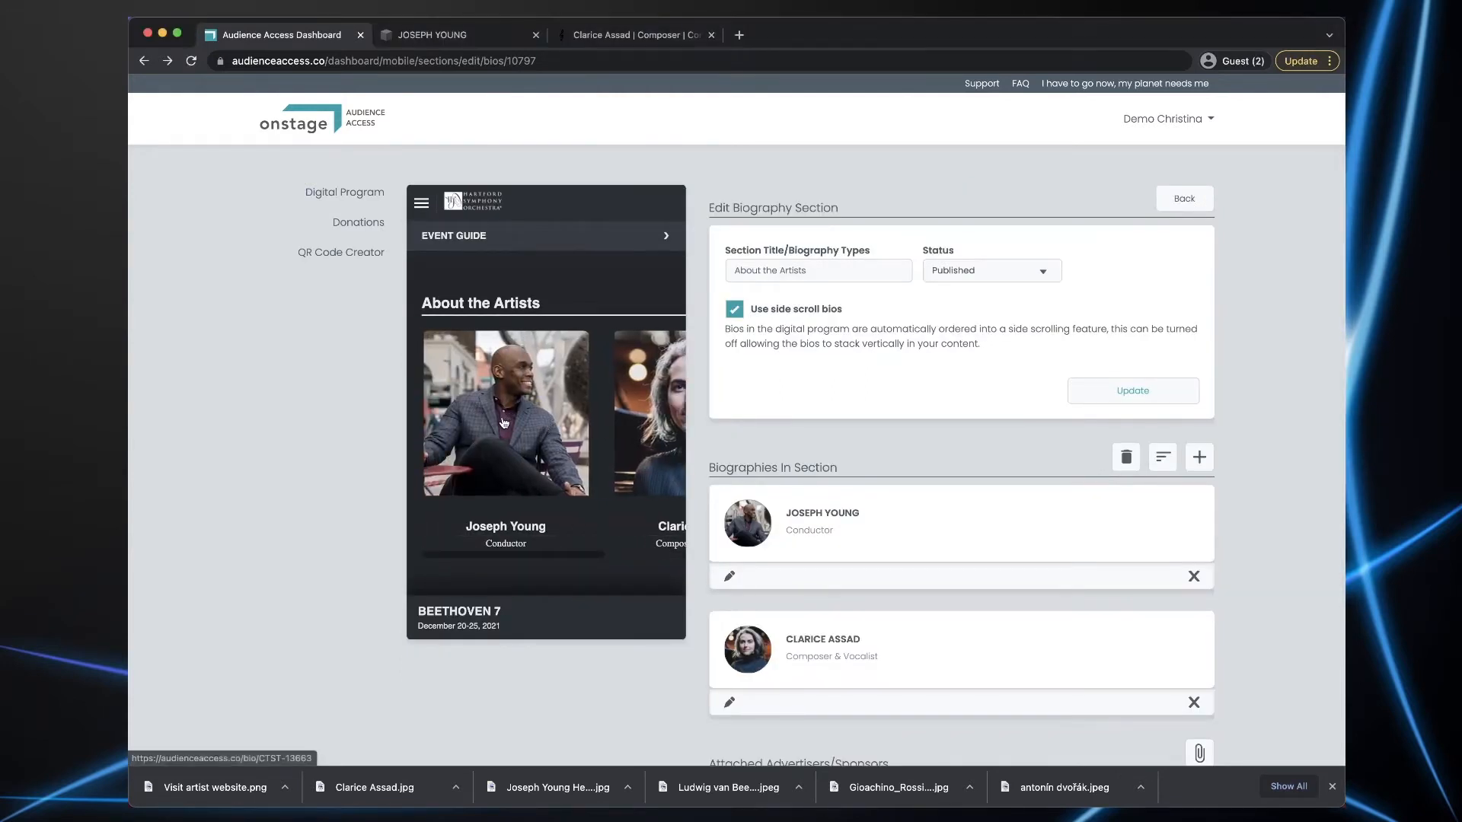
left_click(507, 420)
scroll(523, 428, "down", 5)
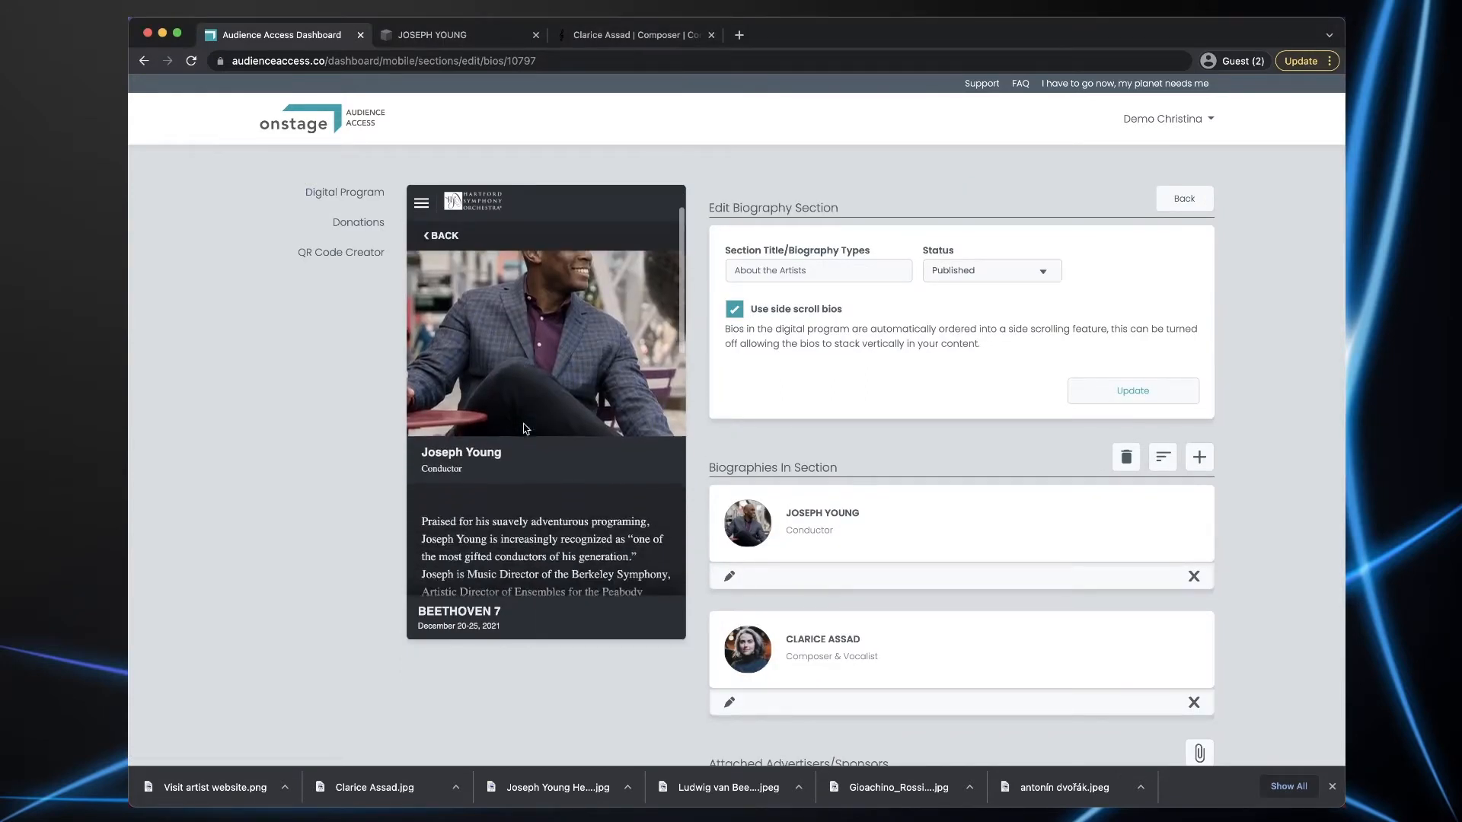
scroll(524, 427, "down", 5)
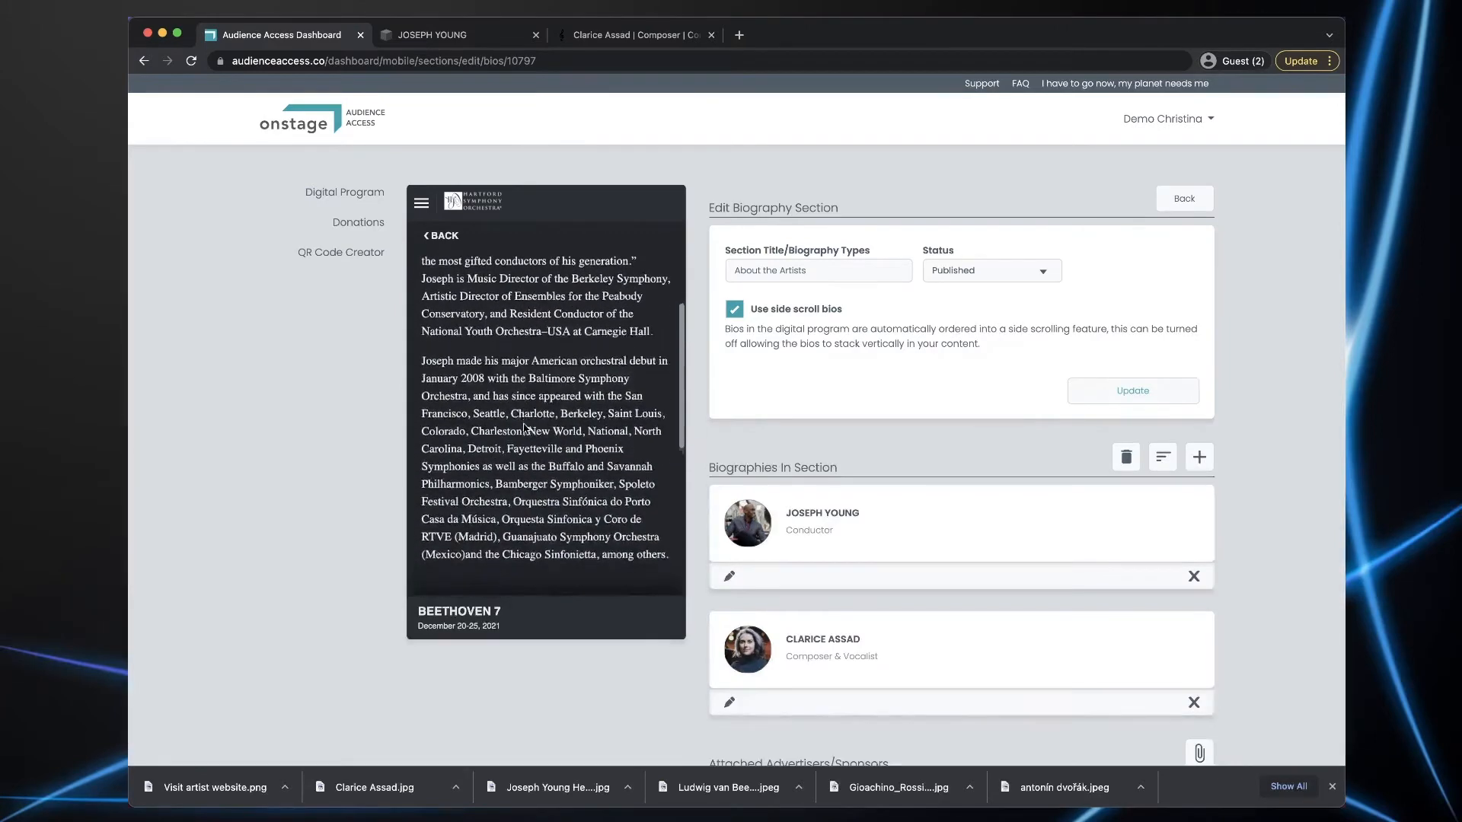
scroll(523, 424, "down", 2)
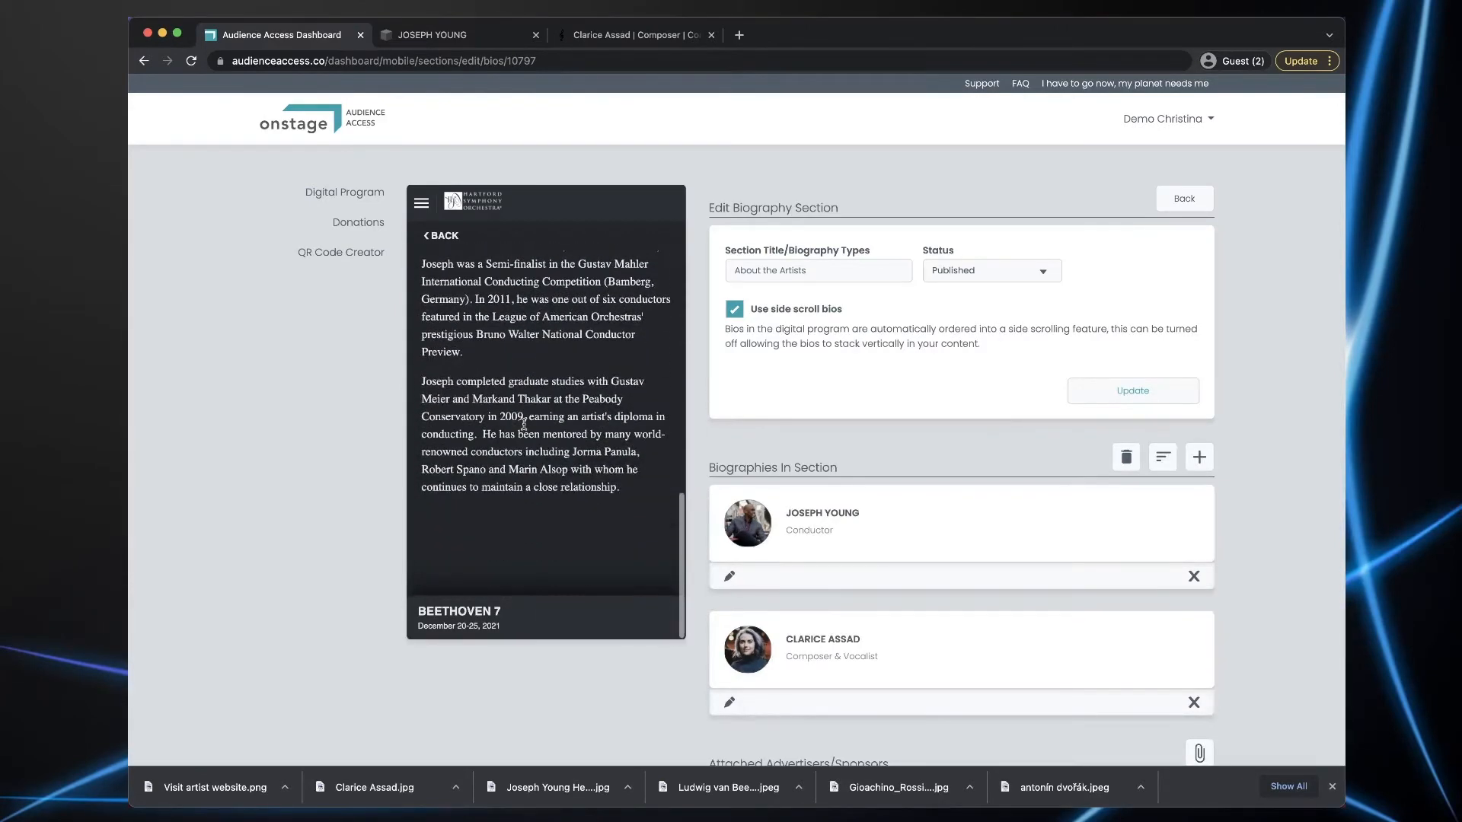
scroll(522, 424, "up", 3)
scroll(524, 424, "up", 6)
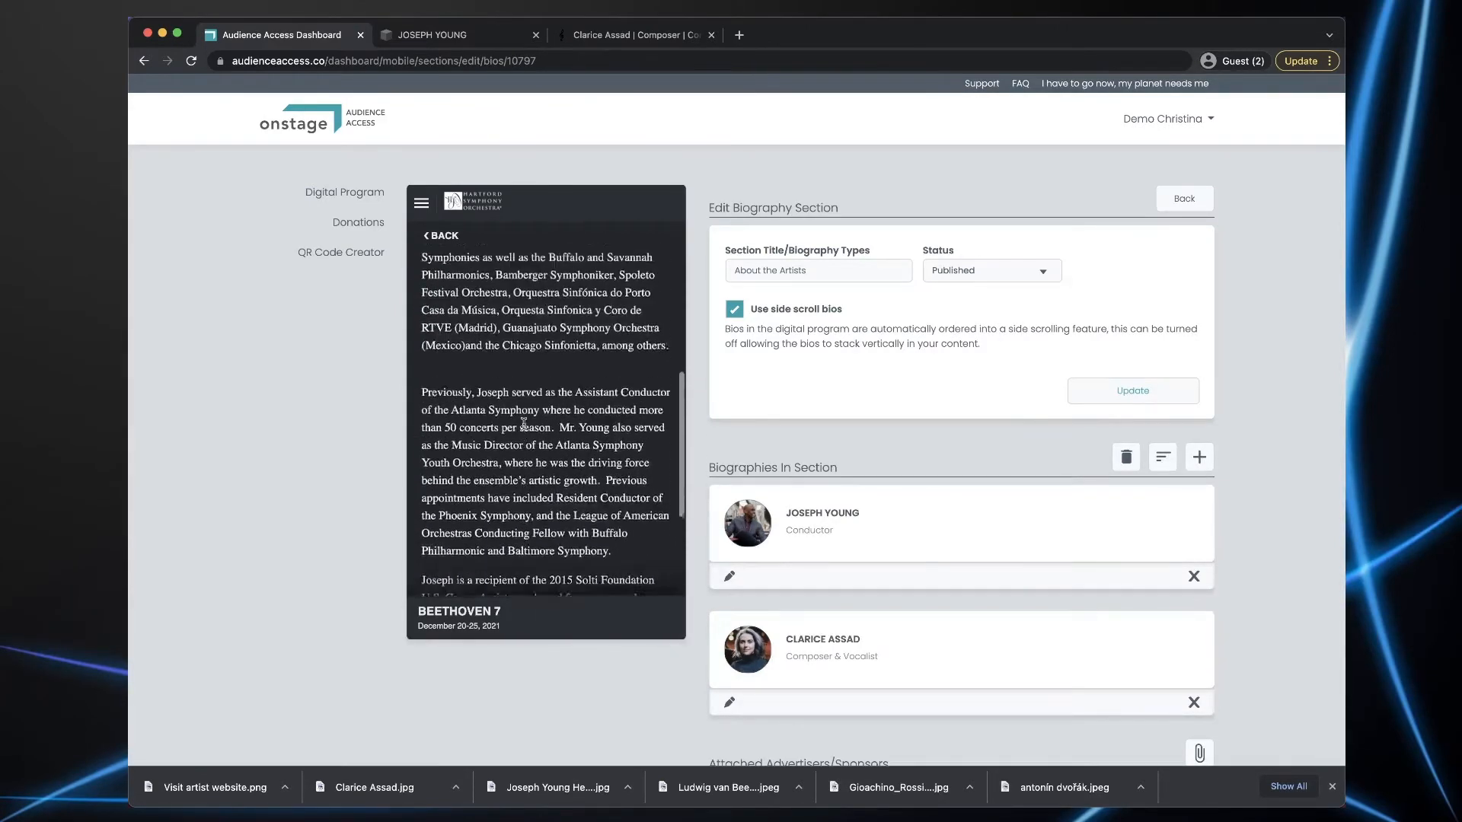
left_click(438, 234)
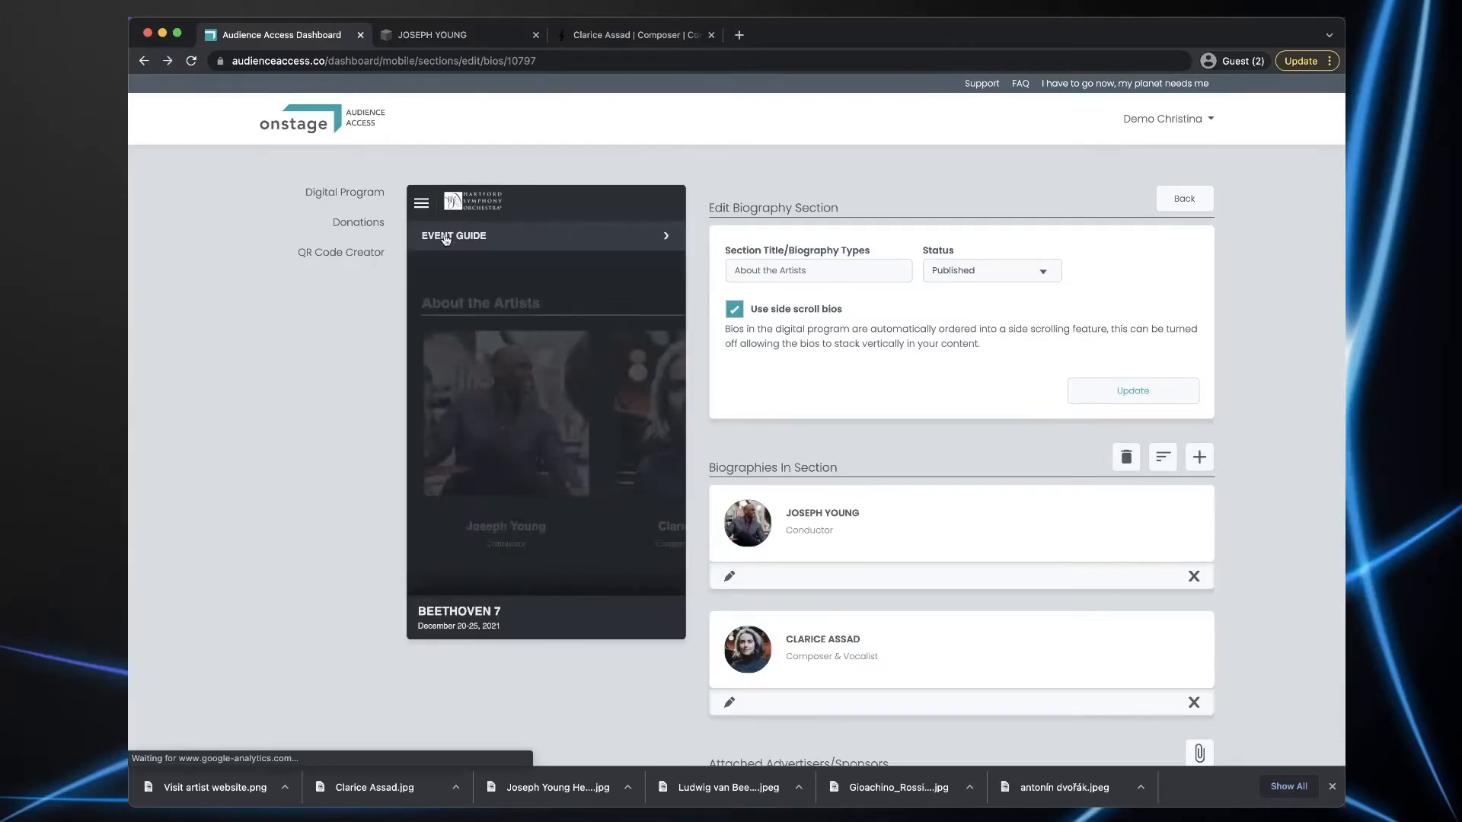
- View the Composer & Vocalist's full bio, then go back to About the Artists
scroll(579, 415, "right", 2)
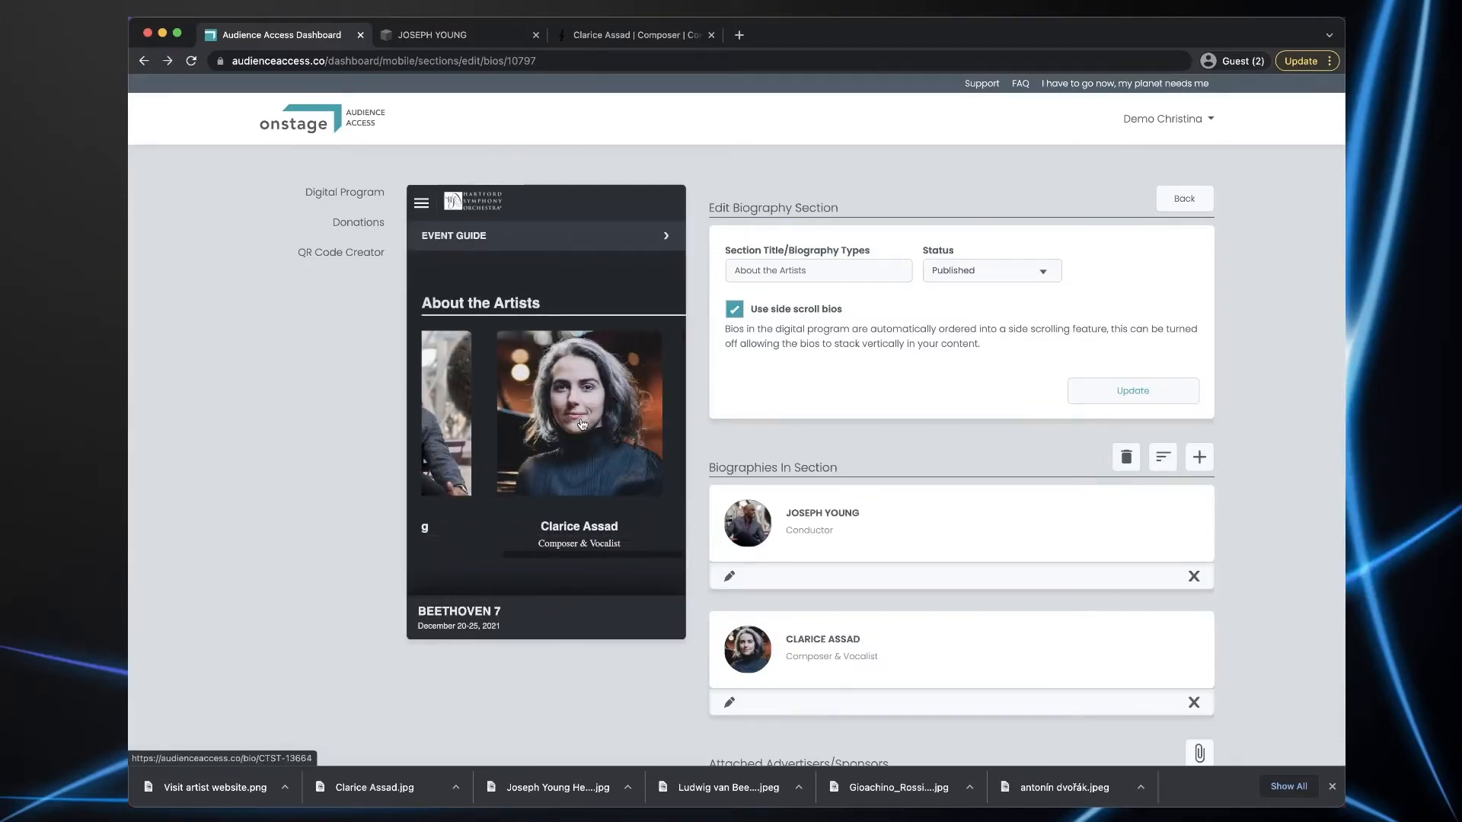
left_click(589, 424)
scroll(583, 423, "down", 3)
scroll(583, 423, "down", 2)
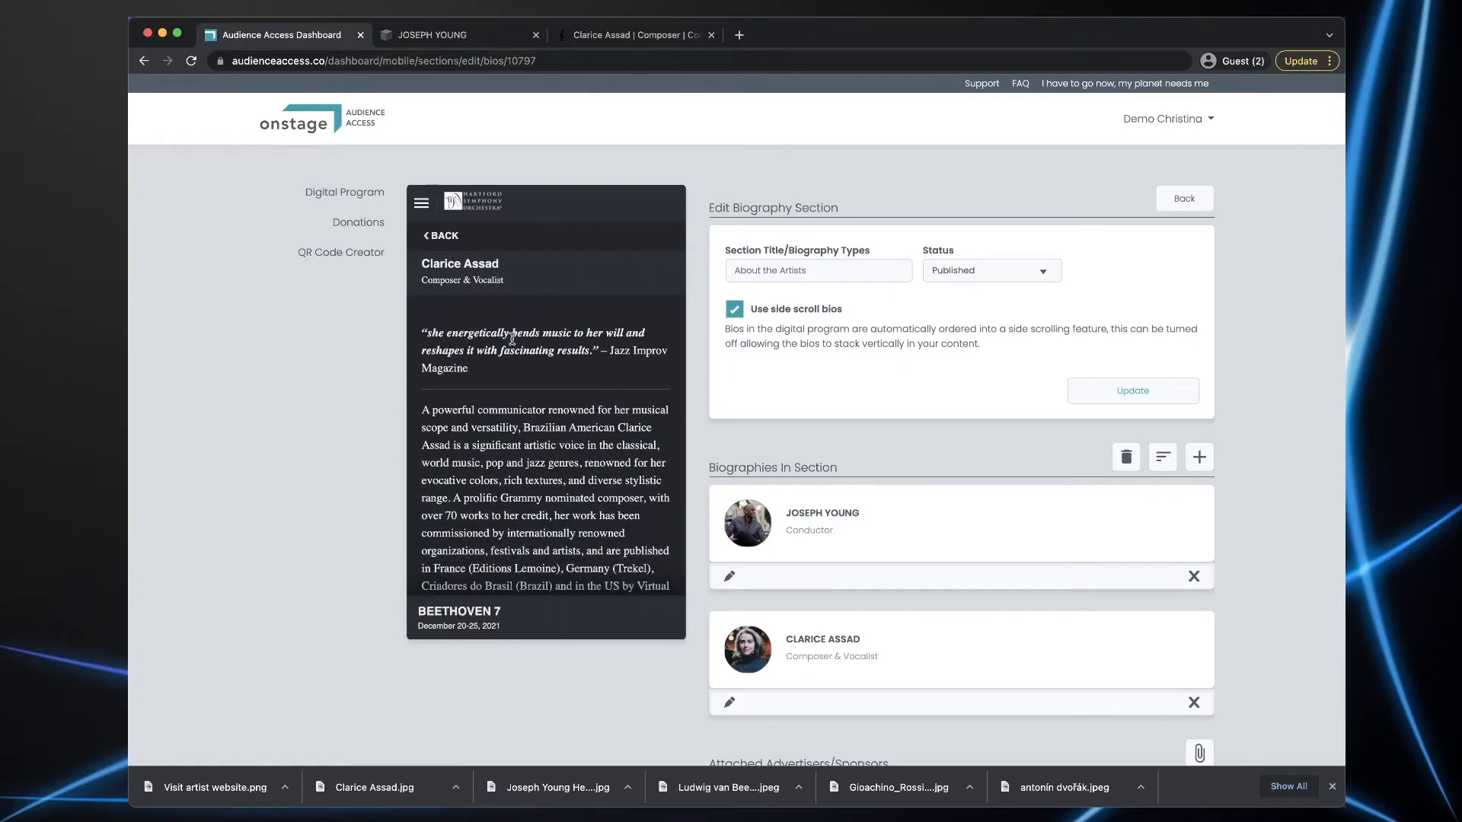
scroll(552, 407, "down", 1)
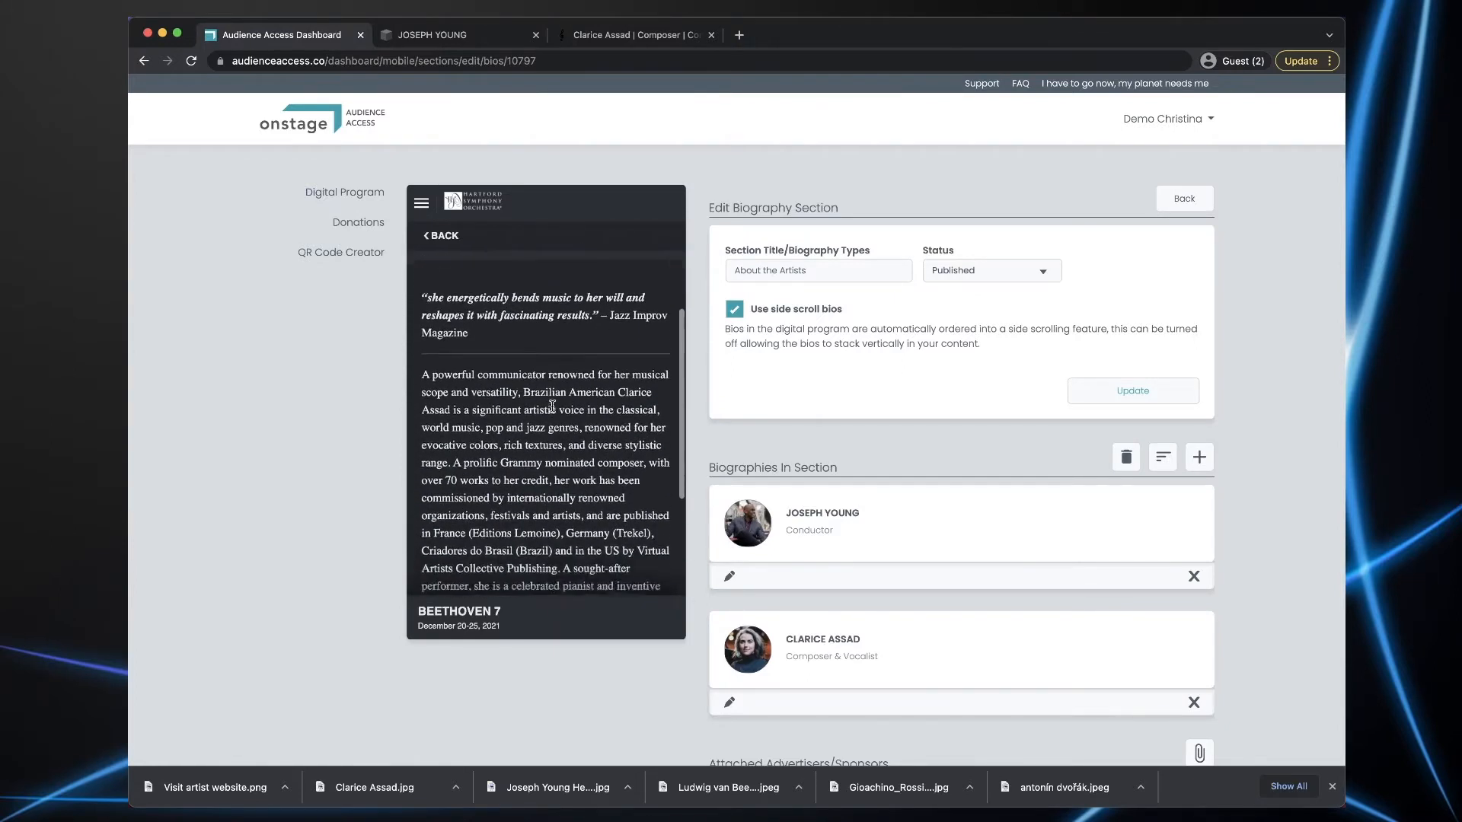
scroll(556, 400, "down", 5)
scroll(558, 393, "up", 5)
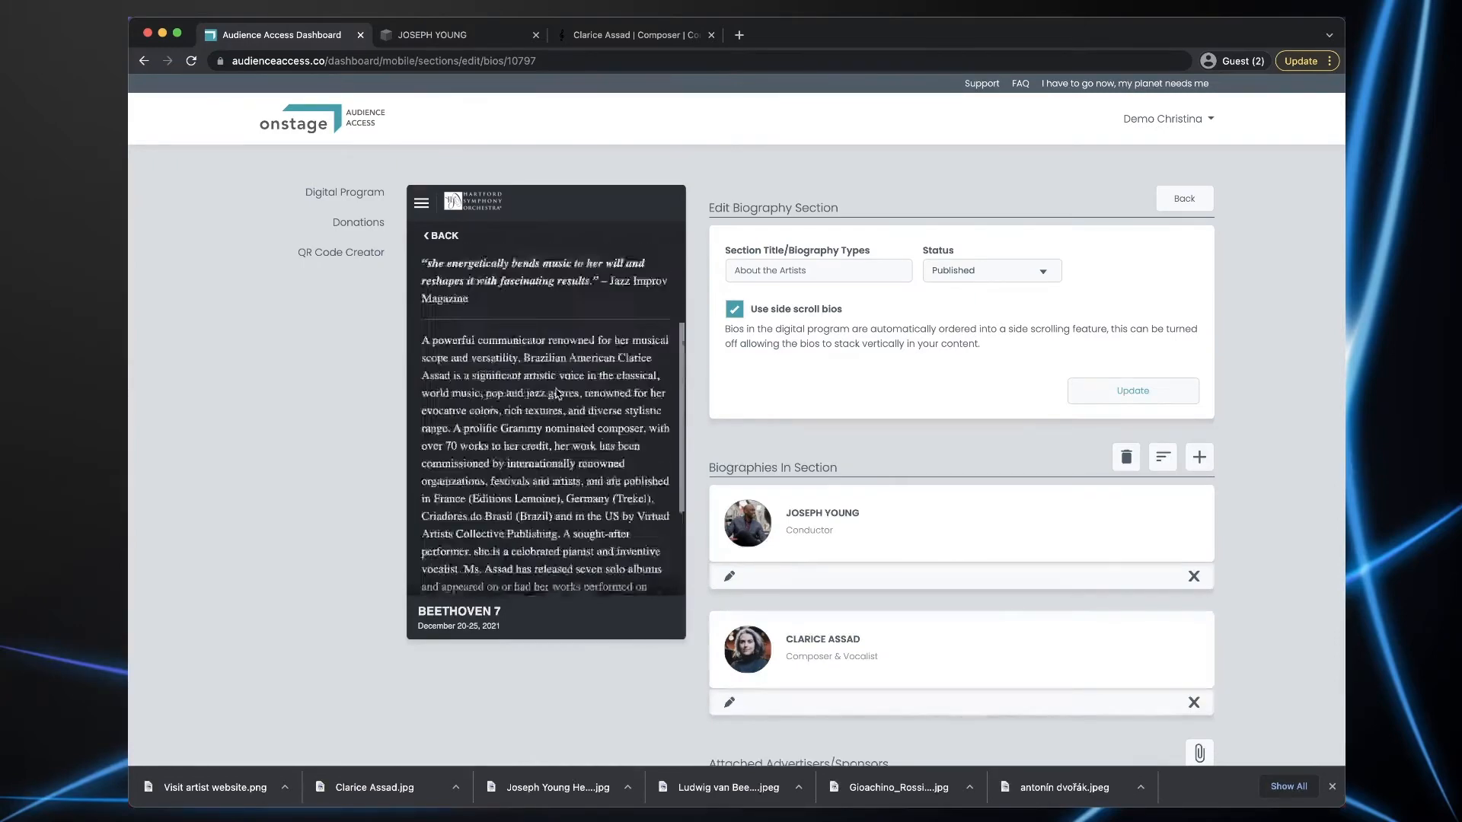
left_click(442, 235)
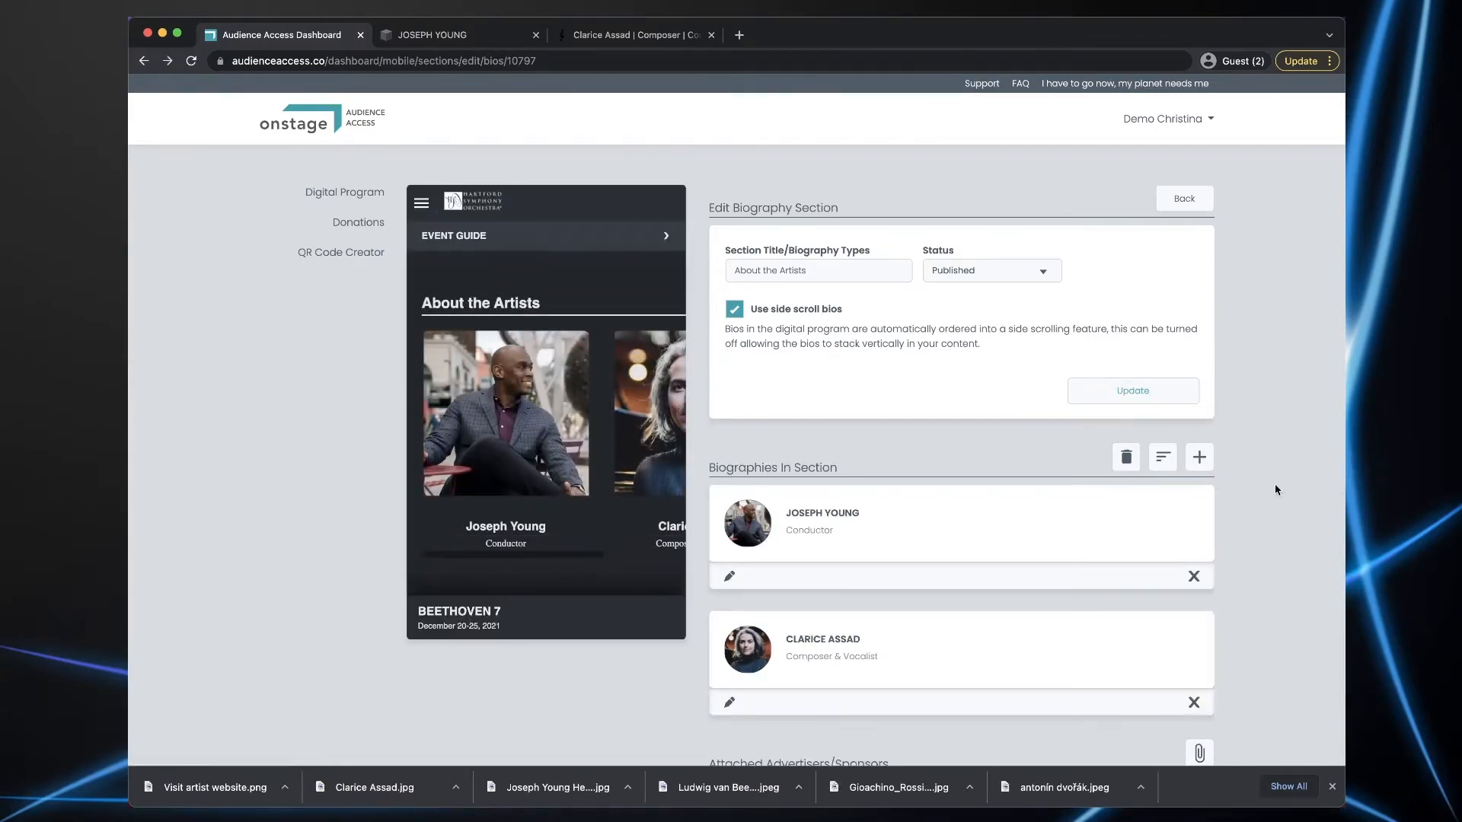
scroll(1275, 483, "down", 2)
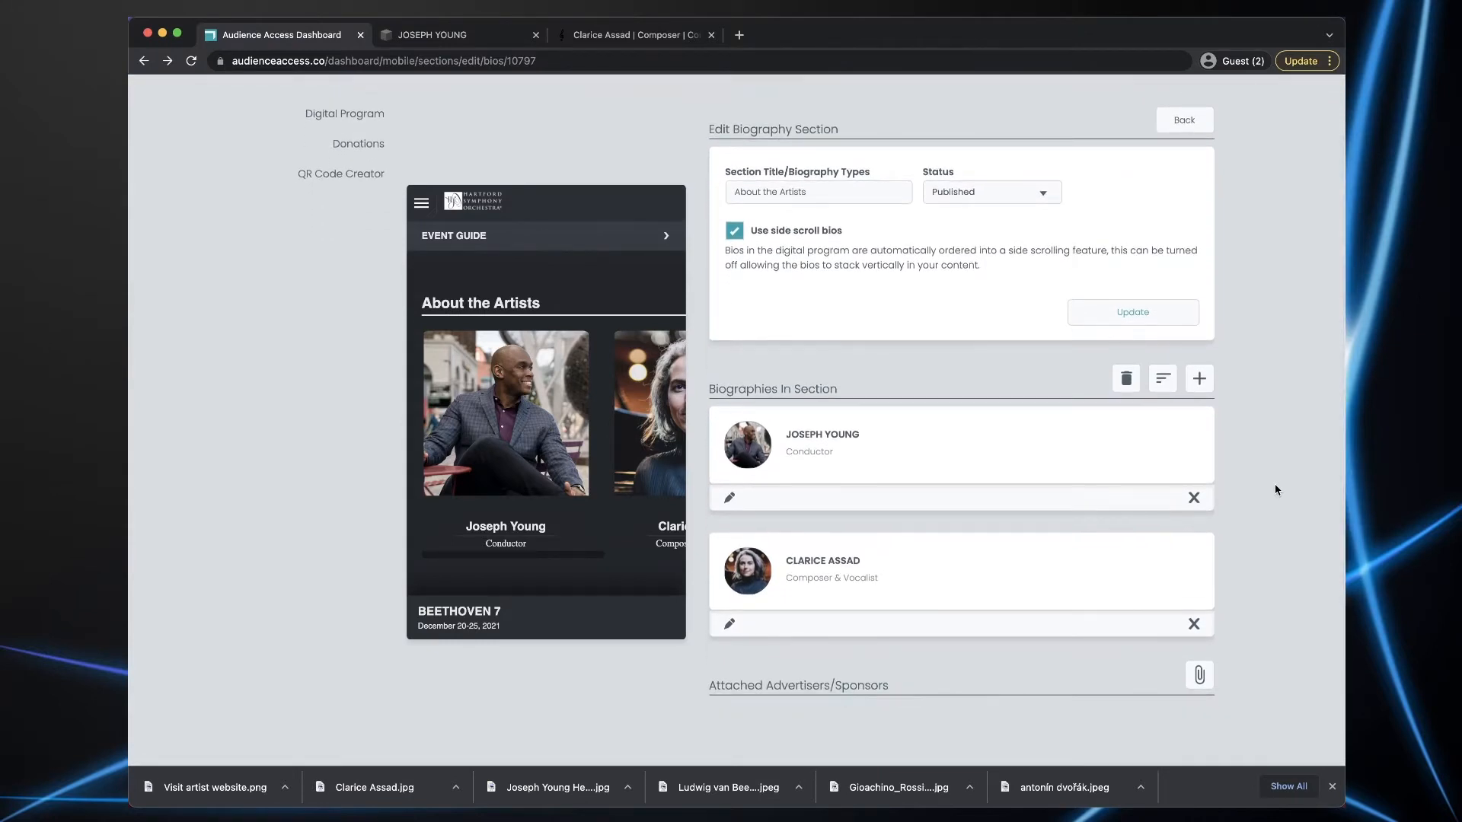
- Open the Conductor's bio for editing and leave an empty line below its closing dividing line
left_click(729, 500)
scroll(1009, 514, "down", 5)
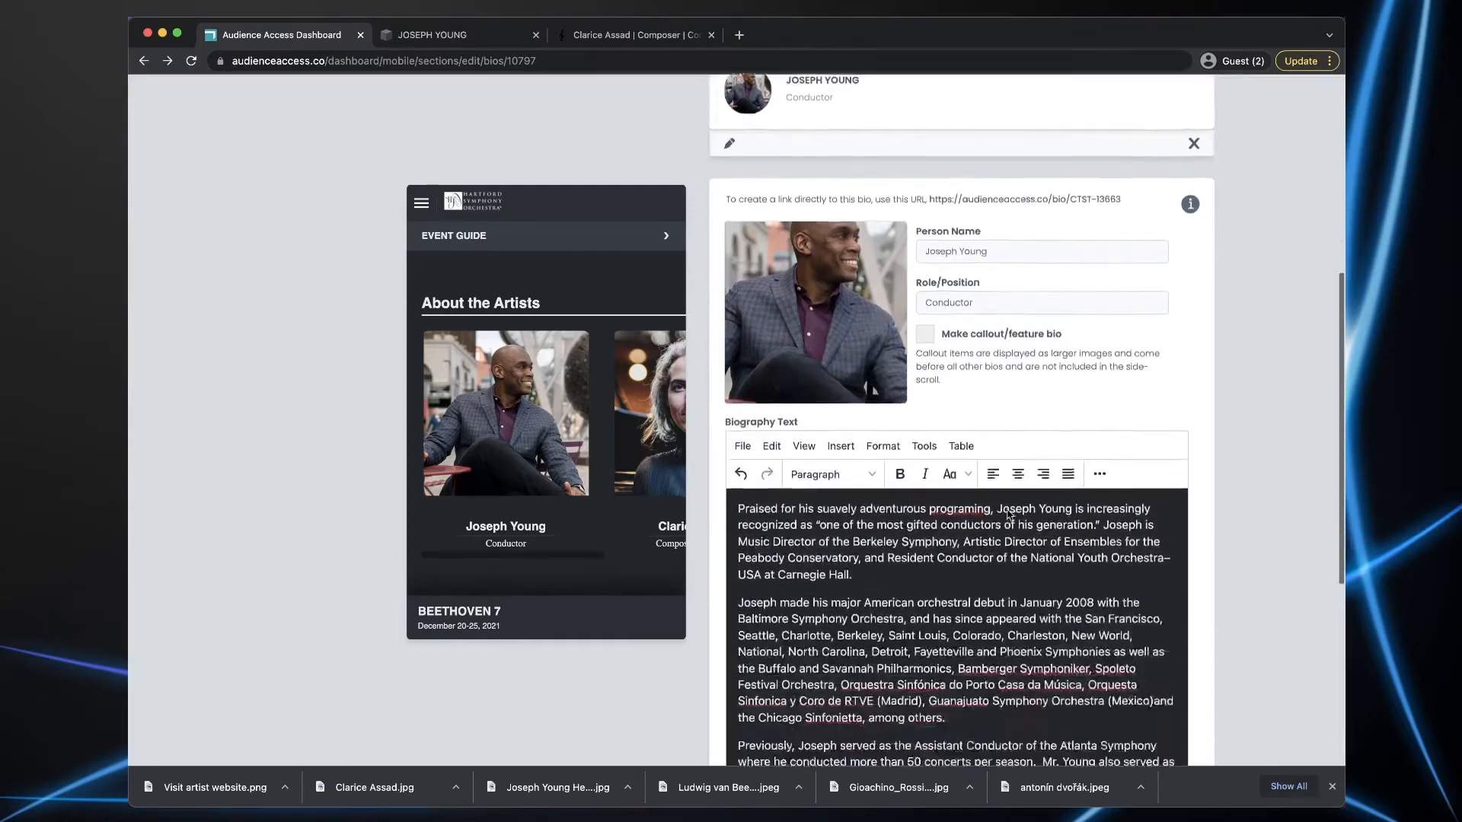
scroll(1008, 514, "down", 6)
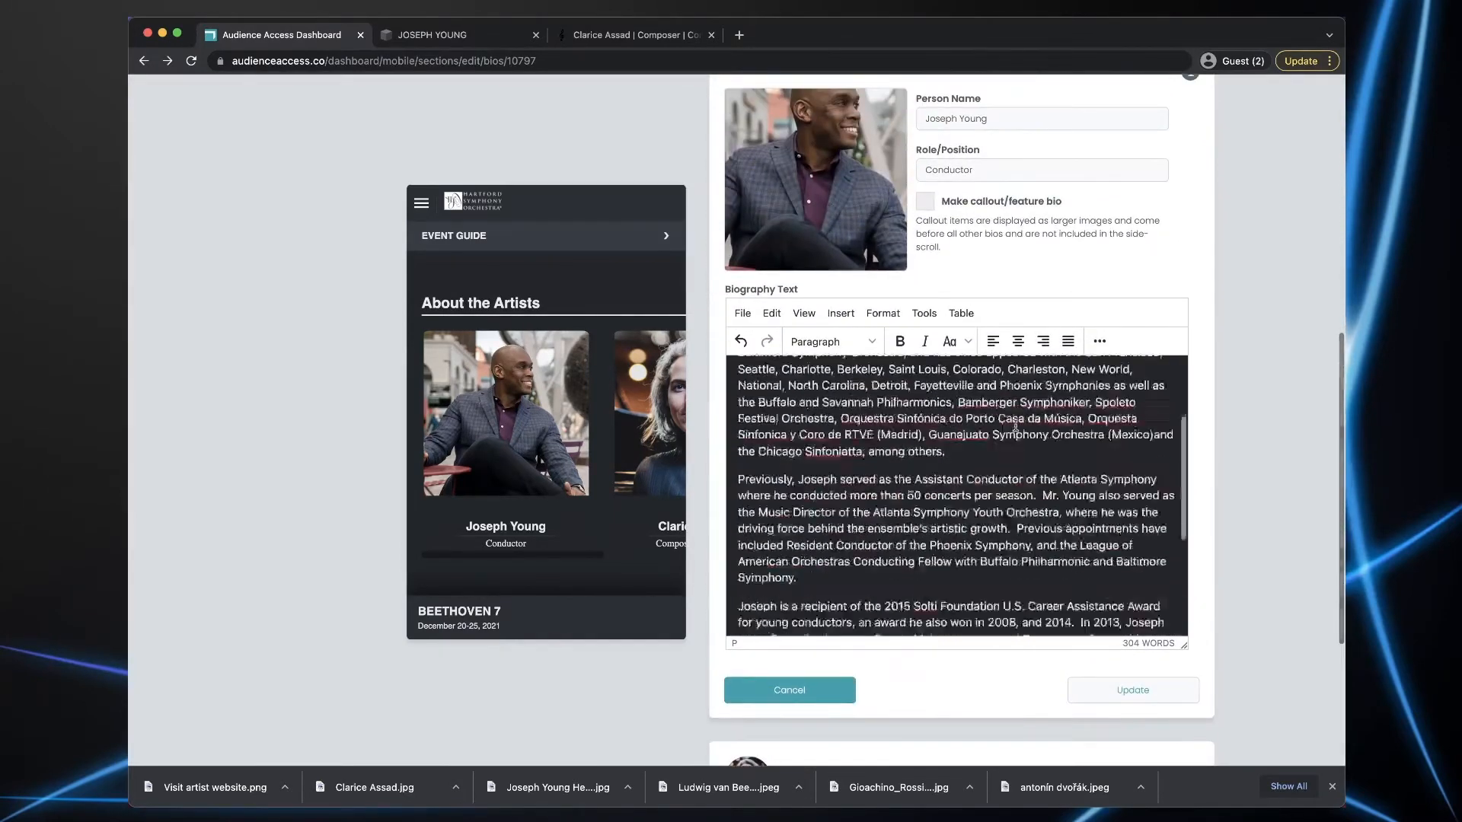
scroll(1015, 428, "down", 7)
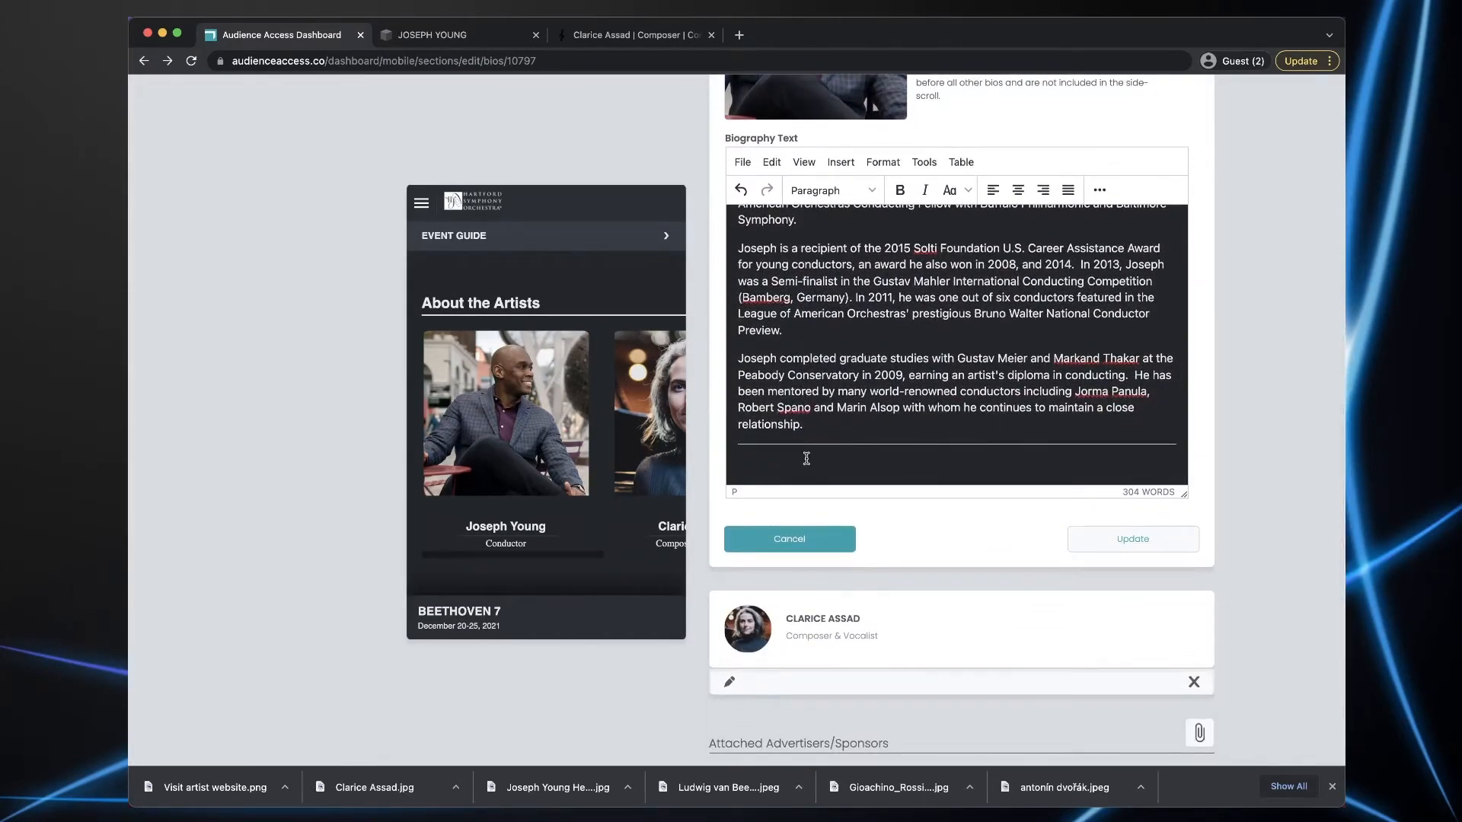
left_click(773, 463)
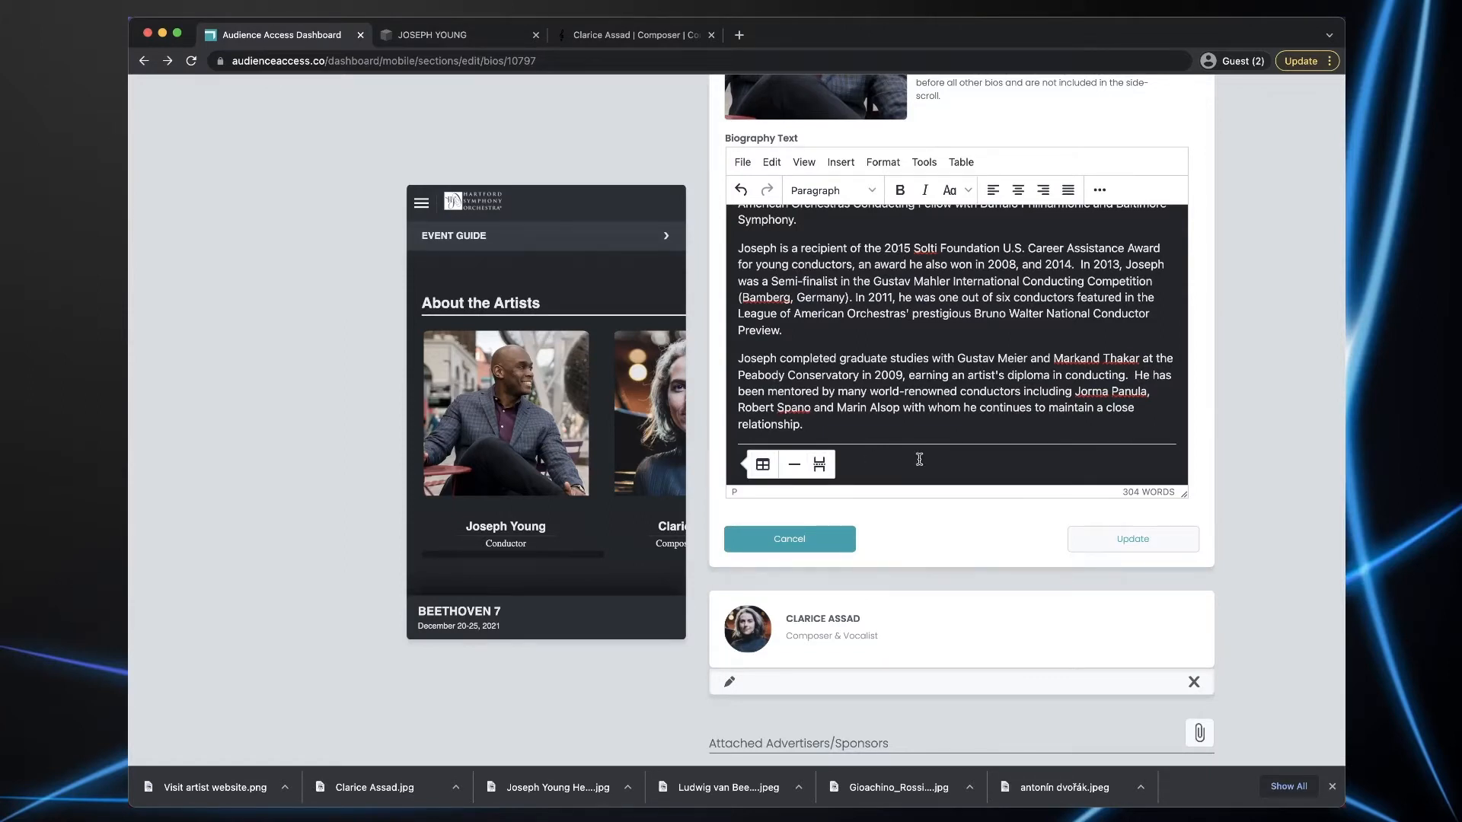
type("Visit artists website")
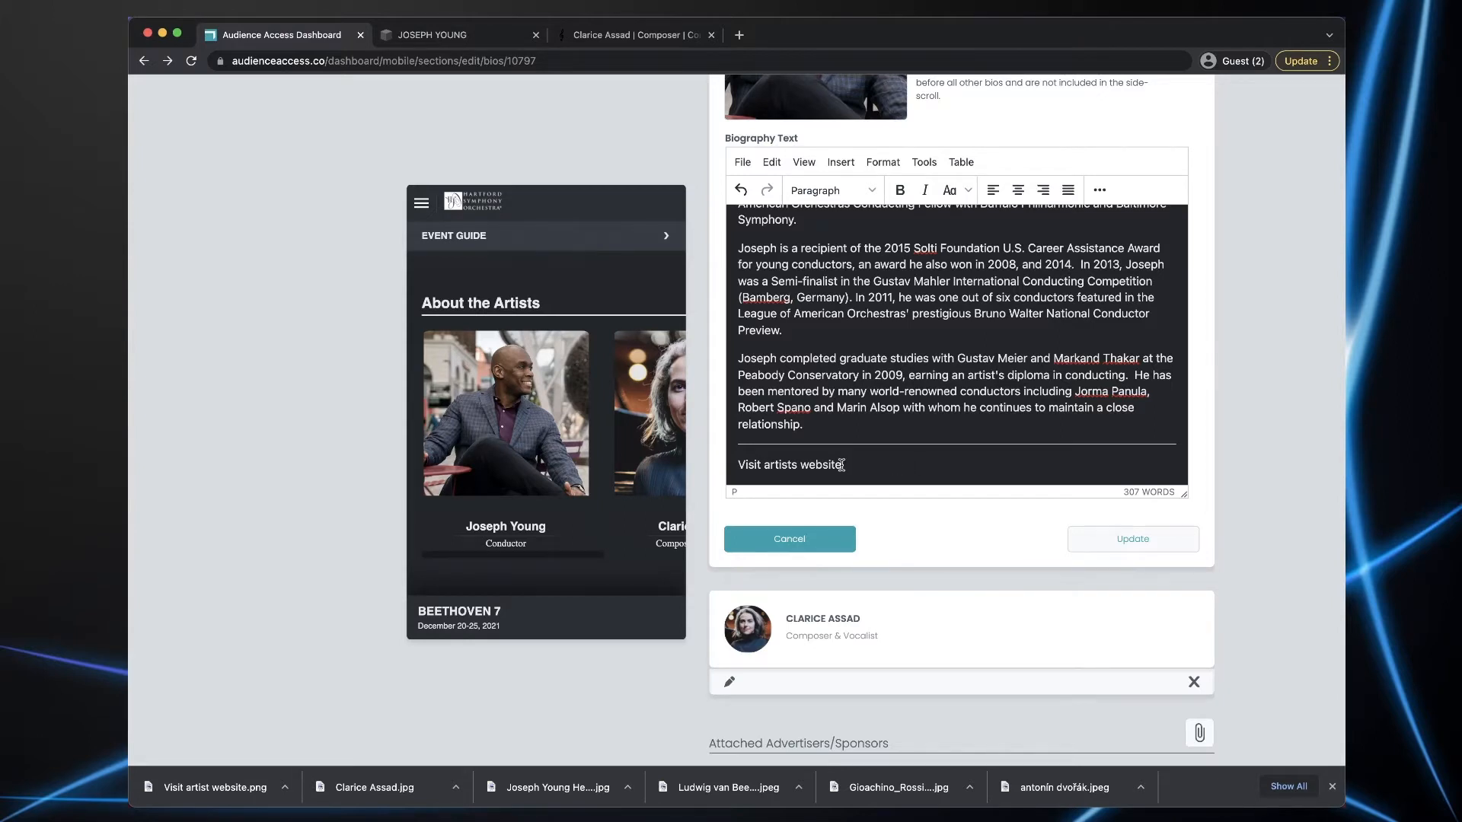
left_click_drag(830, 466, 728, 471)
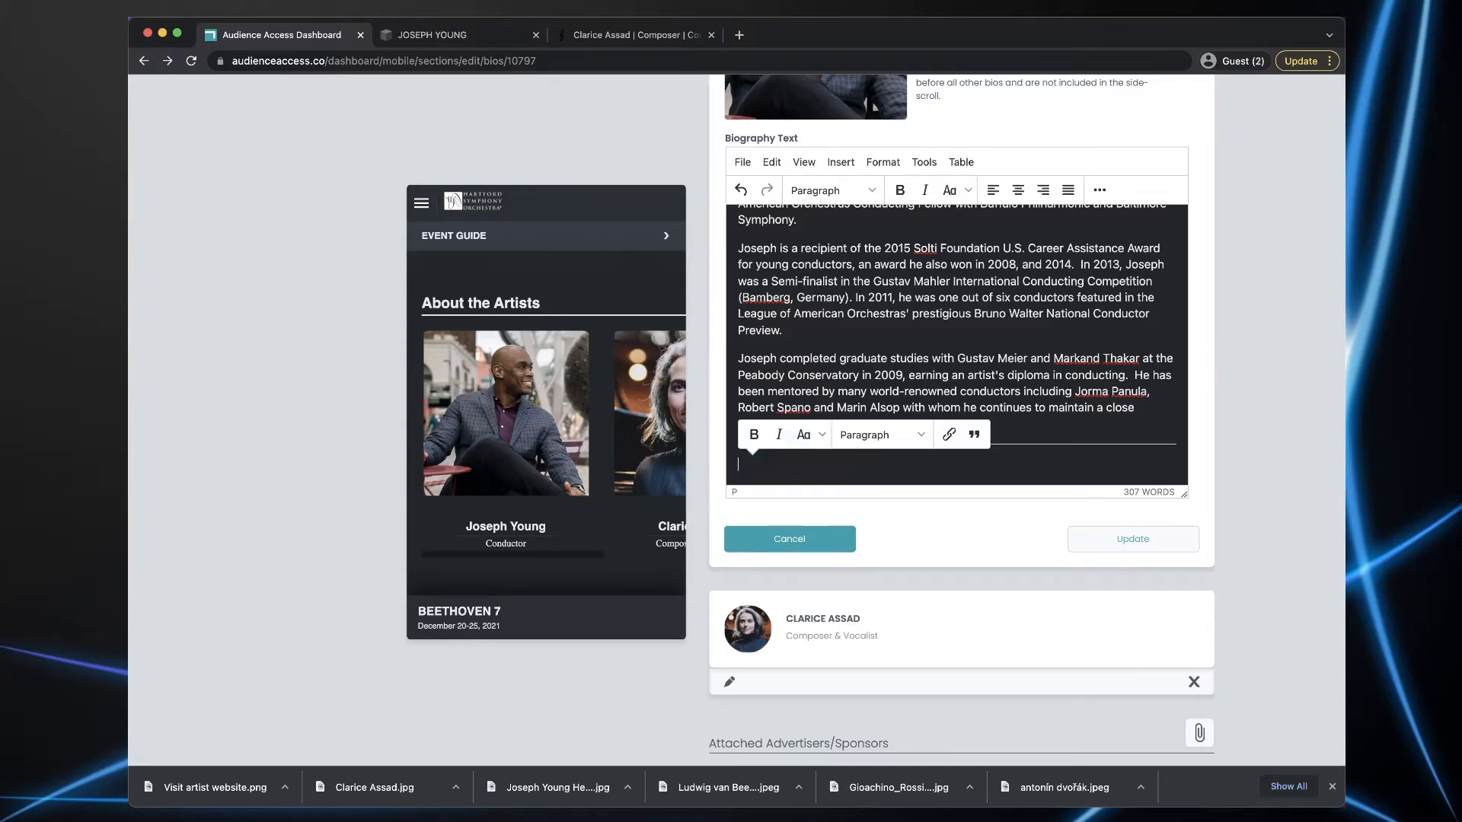
key("BackSpace")
scroll(876, 448, "up", 1)
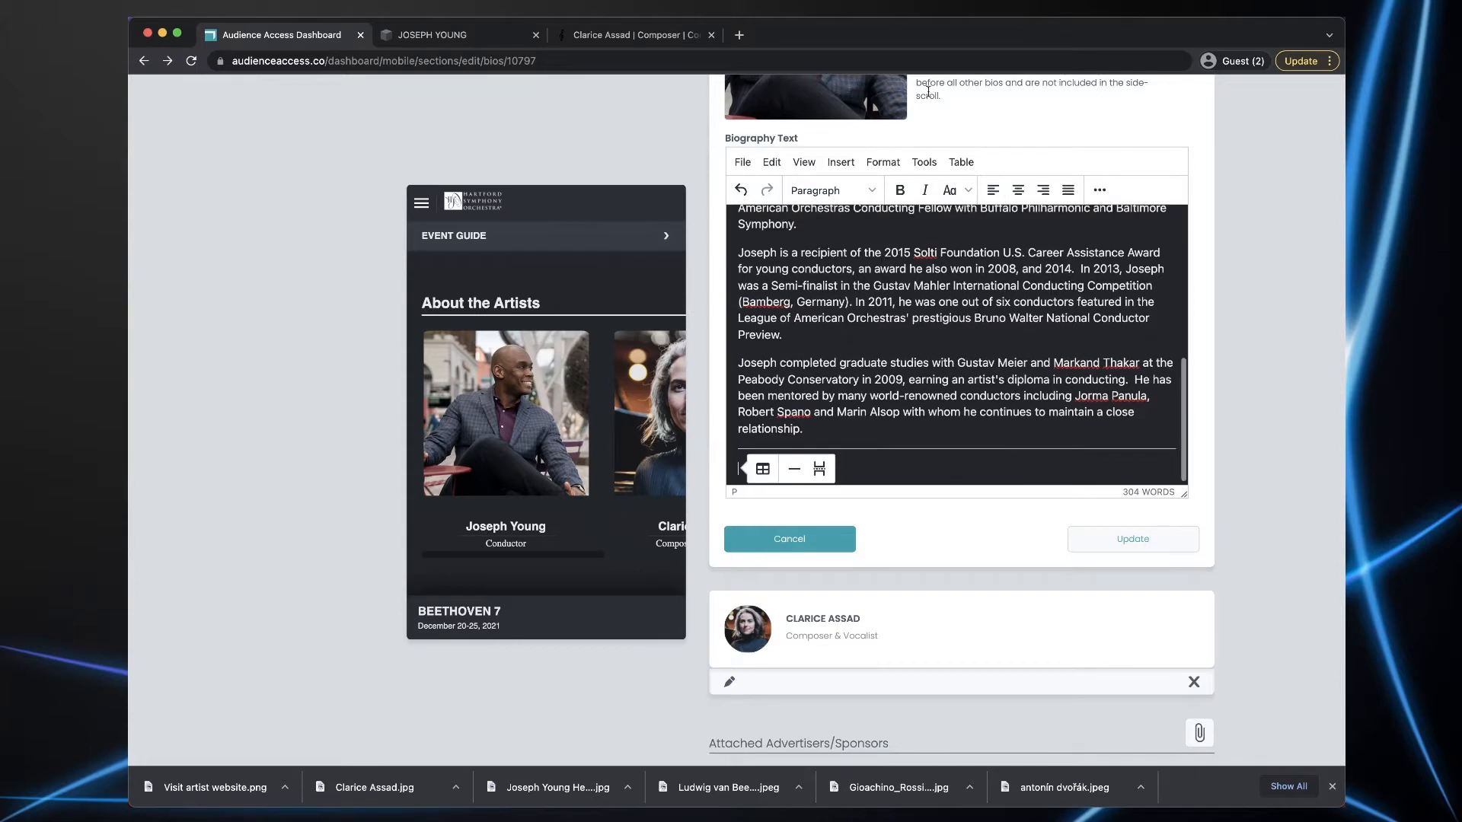
- Insert the uploaded 'Visit artist website.png' image into the Conductor's biography
left_click(840, 162)
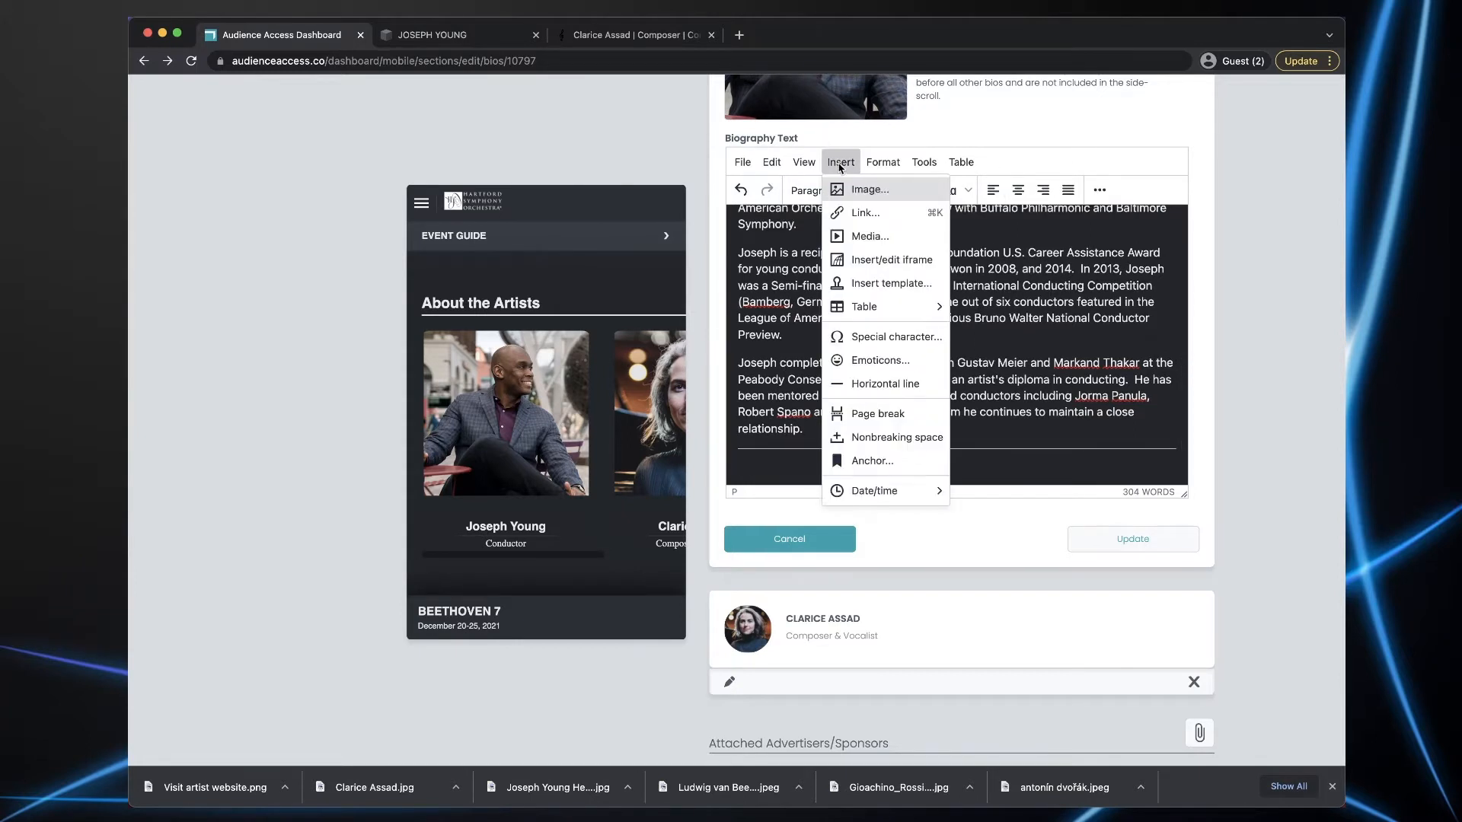
left_click(870, 192)
left_click(888, 357)
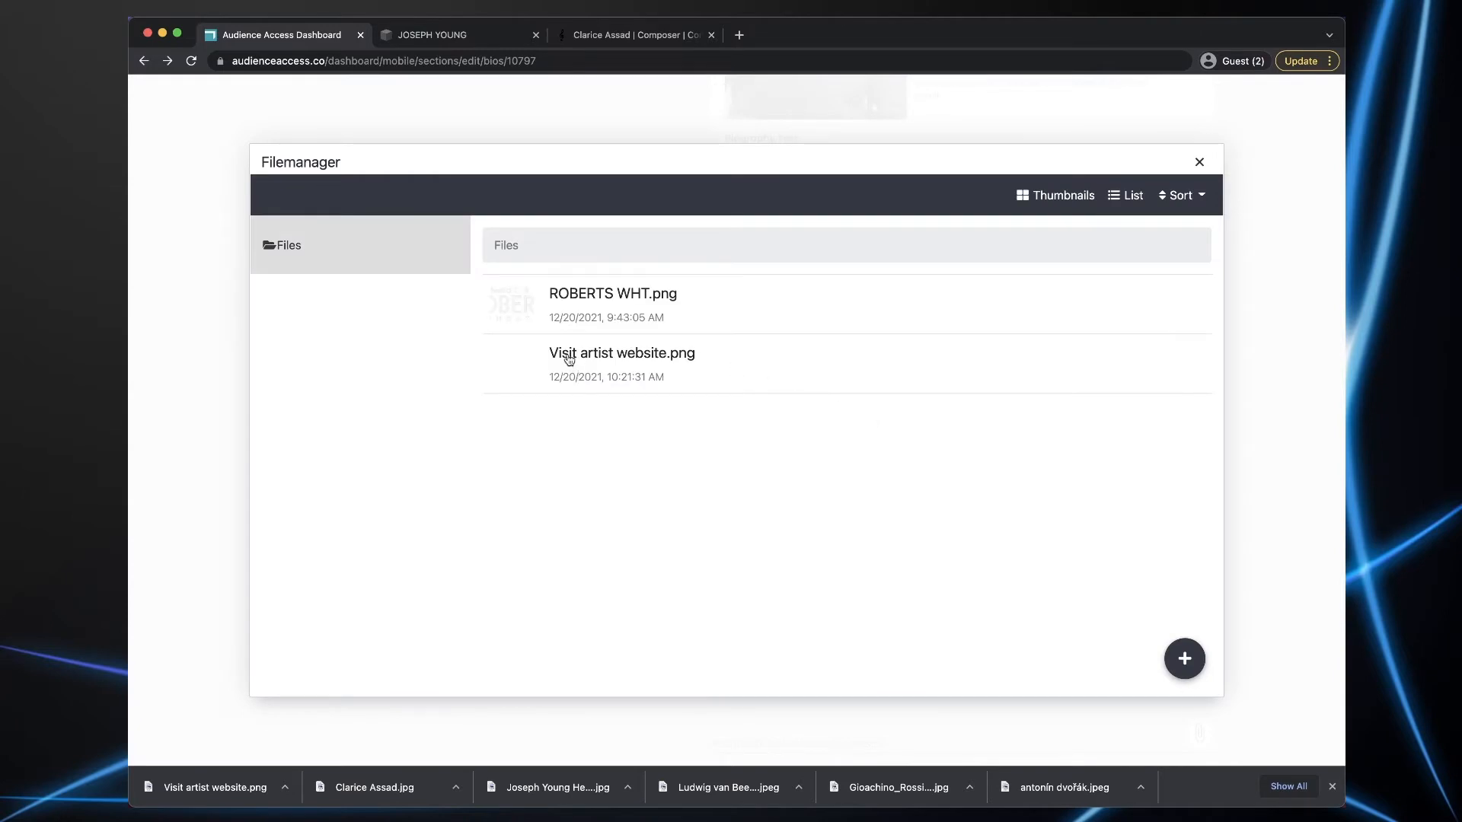
left_click(616, 369)
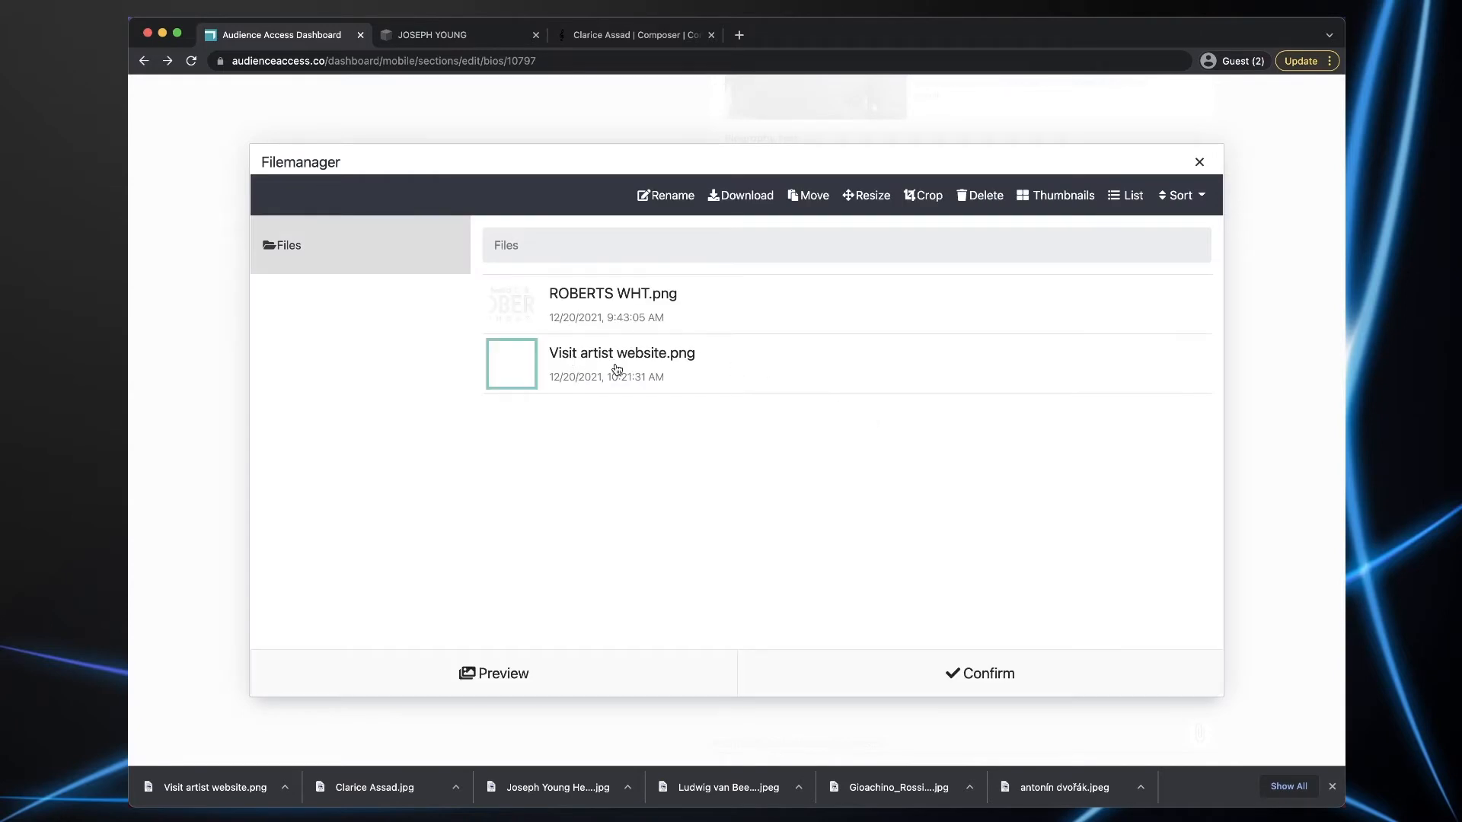
left_click(989, 680)
- Set the image width to 80% with automatic height and centre it
left_click_drag(625, 441, 531, 450)
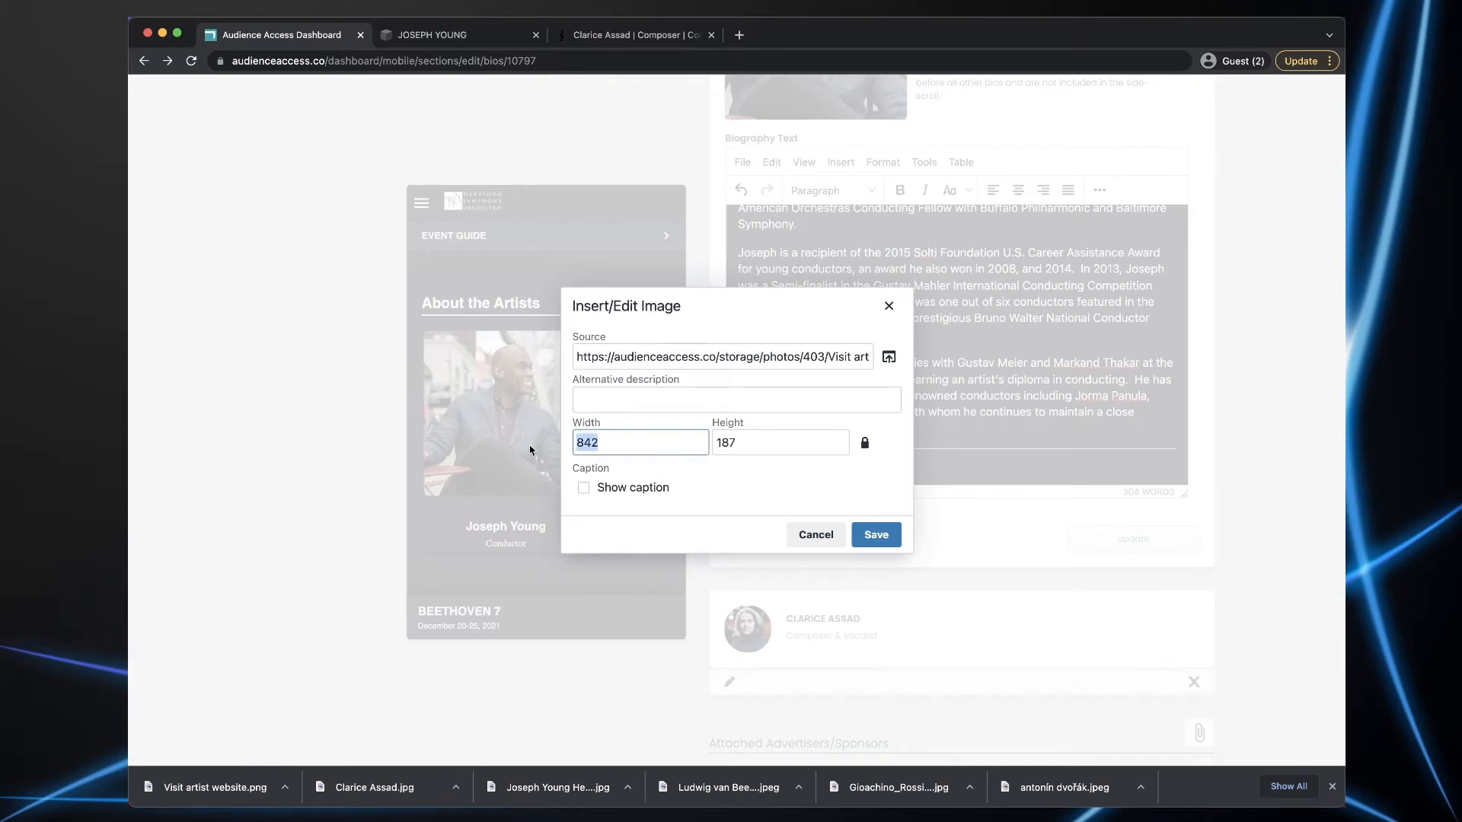
type("80")
left_click_drag(735, 443, 665, 440)
key("BackSpace")
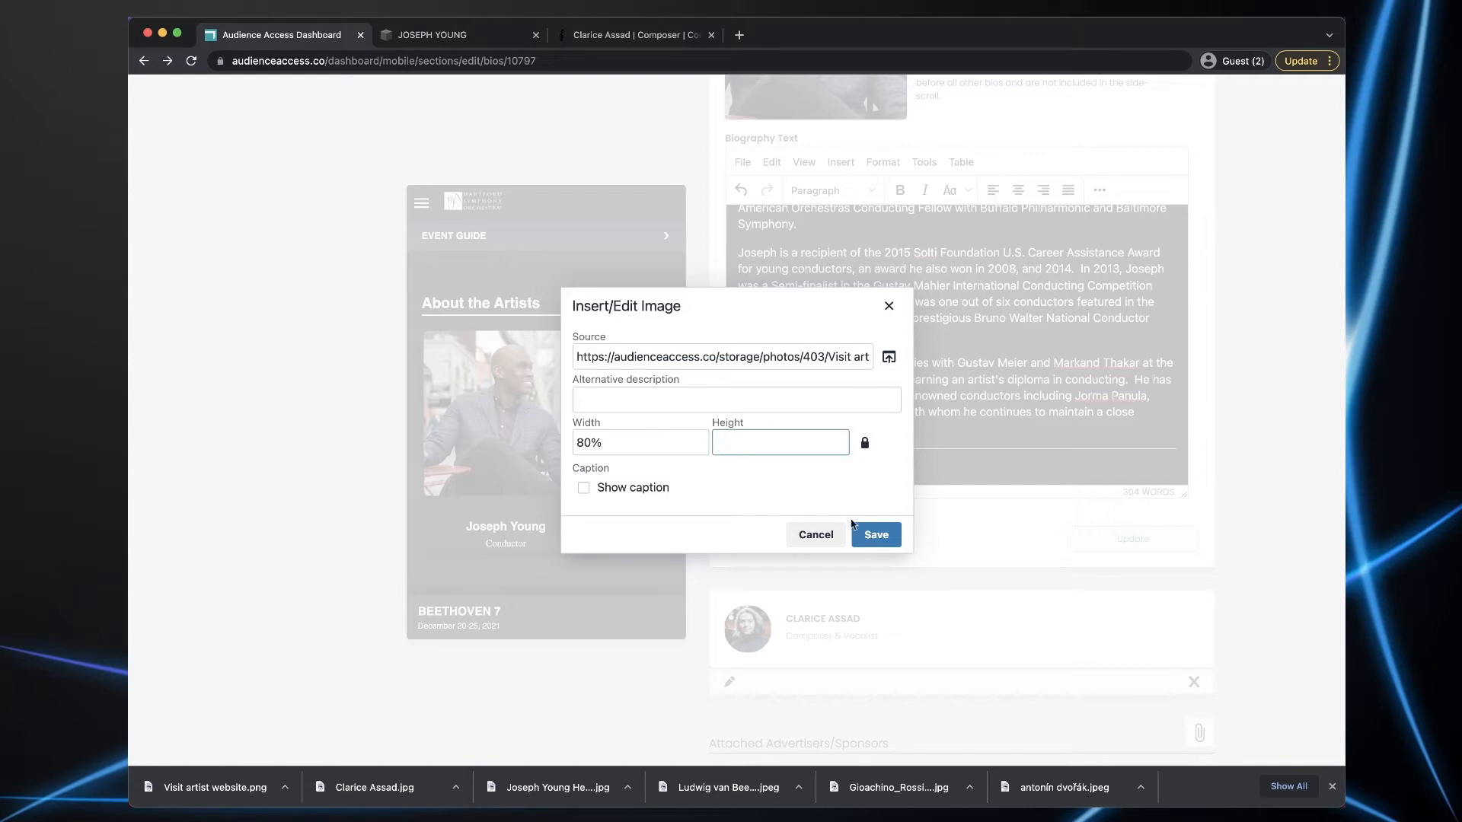
left_click(880, 536)
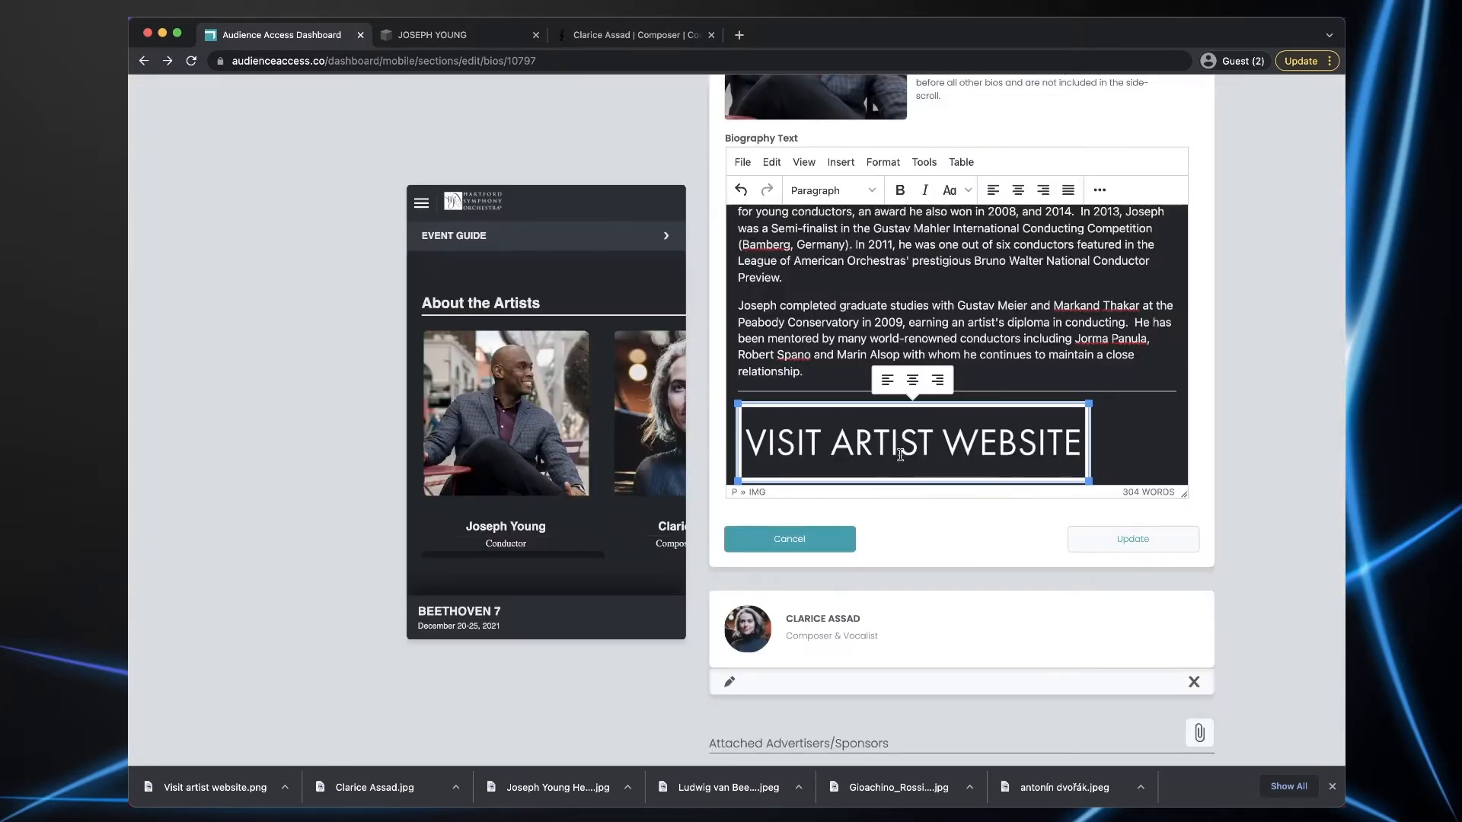
left_click(1019, 190)
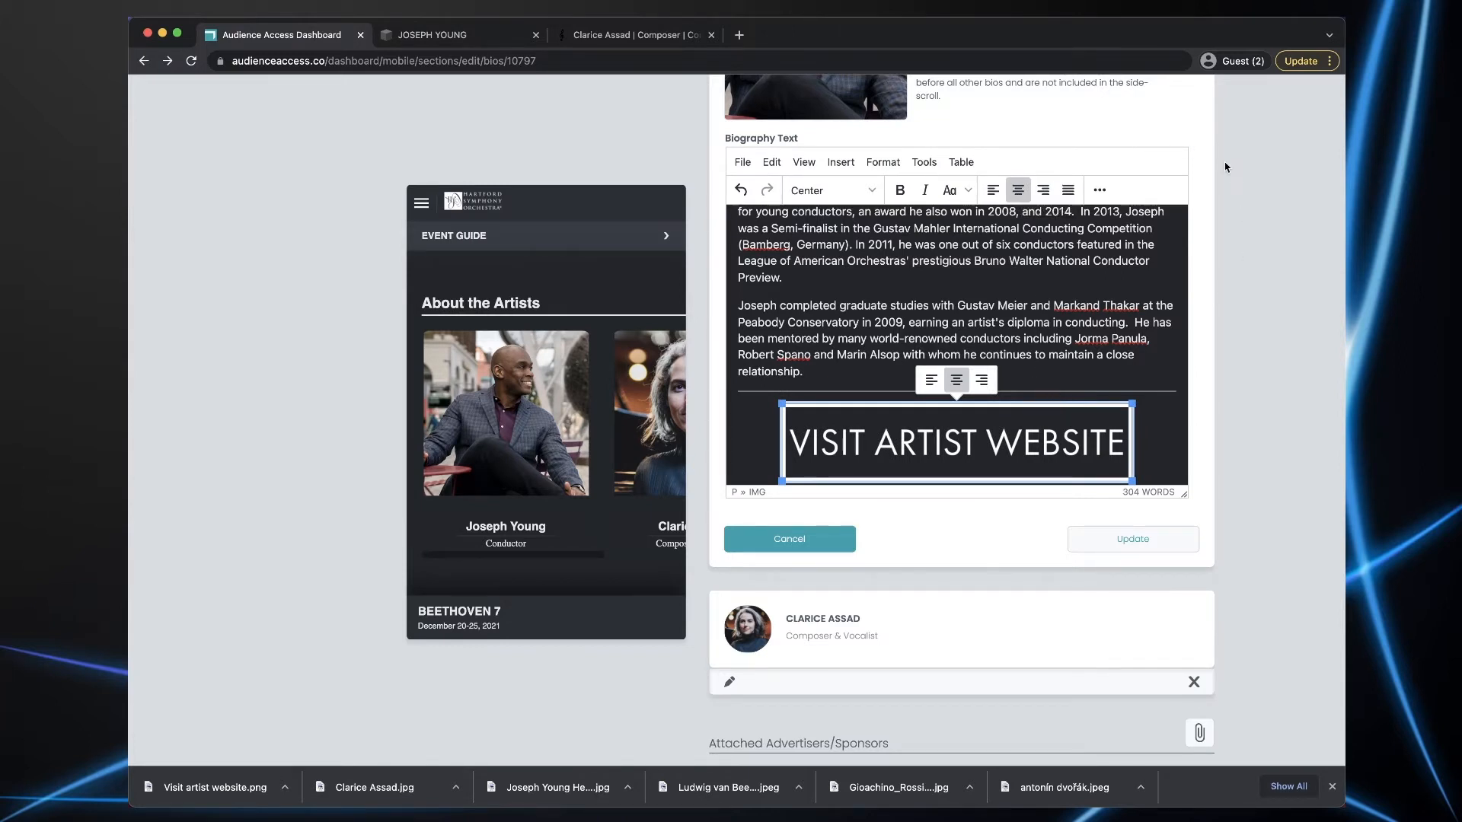
left_click(435, 35)
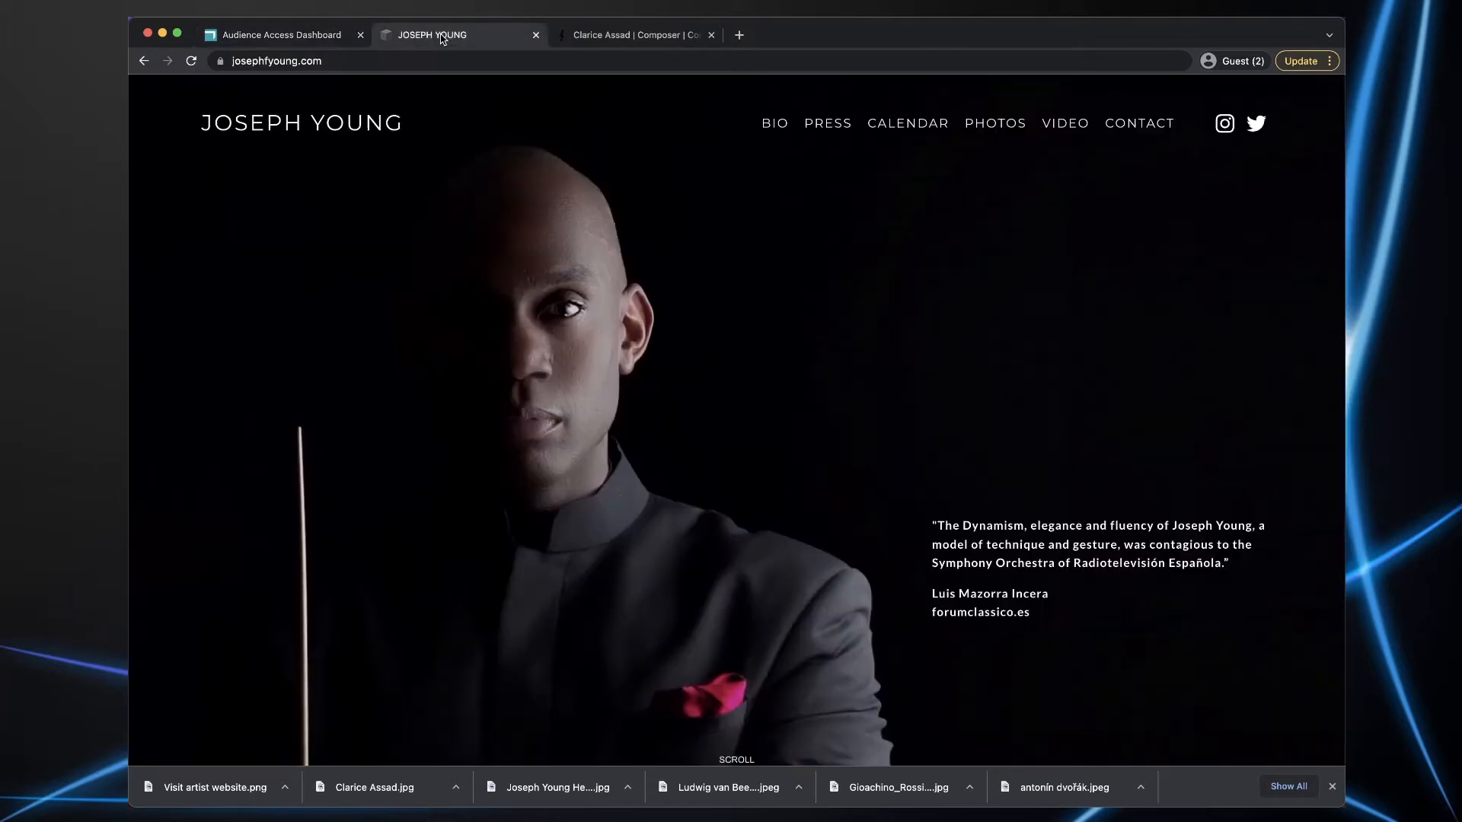
left_click(336, 61)
key("super+c")
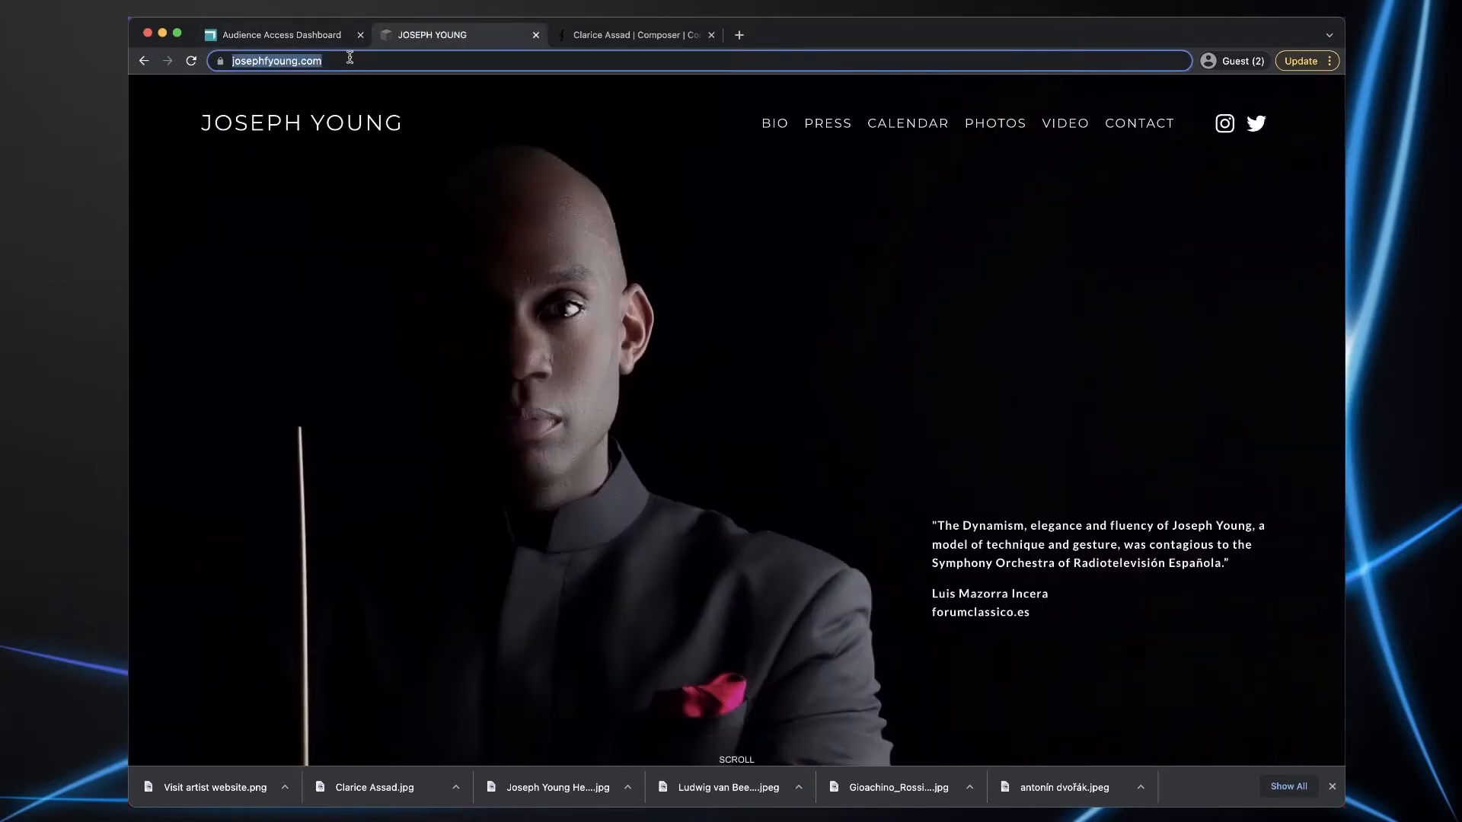
left_click(314, 38)
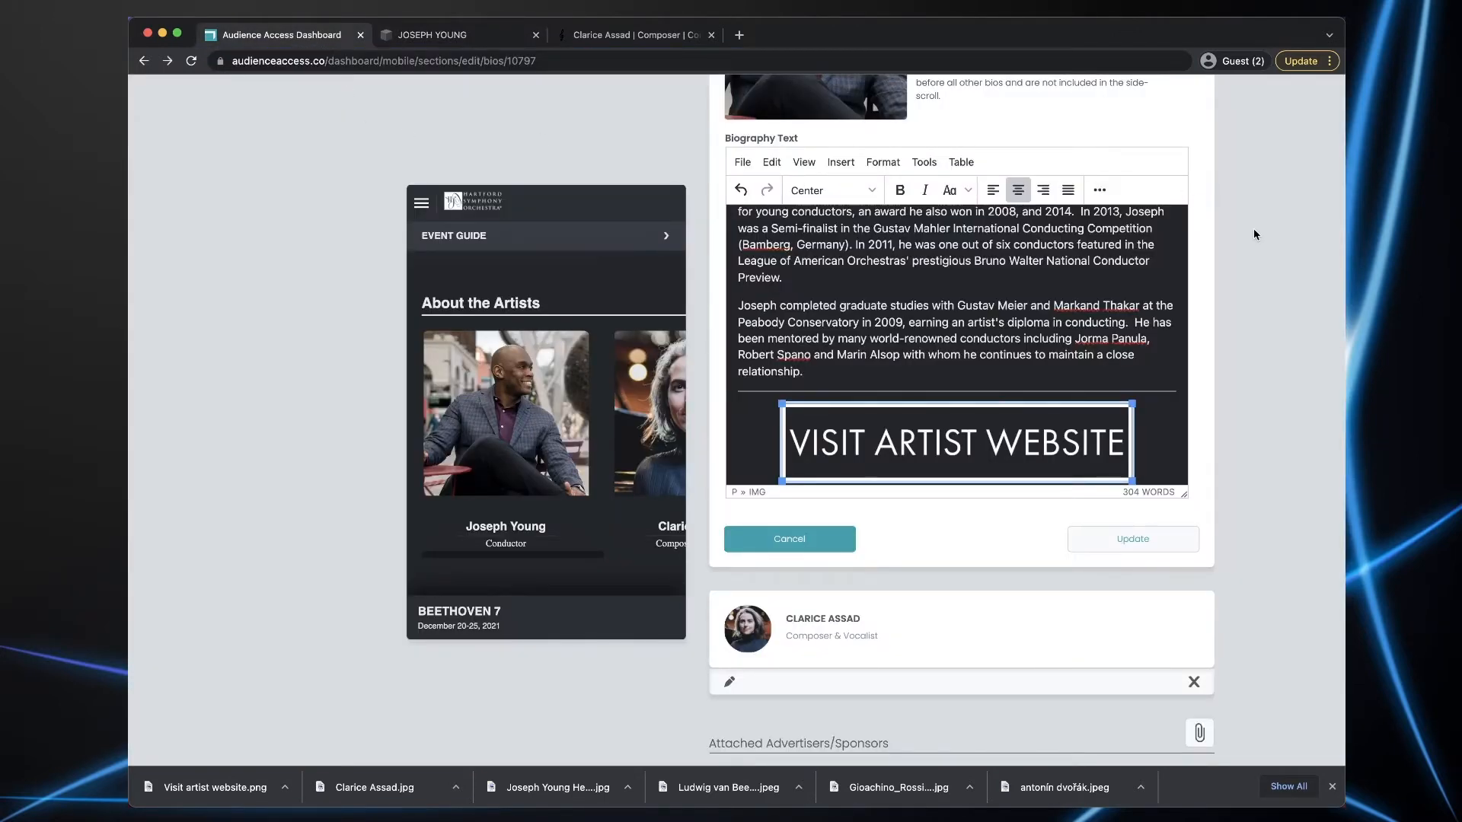
scroll(1103, 195, "up", 2)
- Link the Visit Artist Website image to the conductor's website in a new window, then update the bio
left_click(1099, 288)
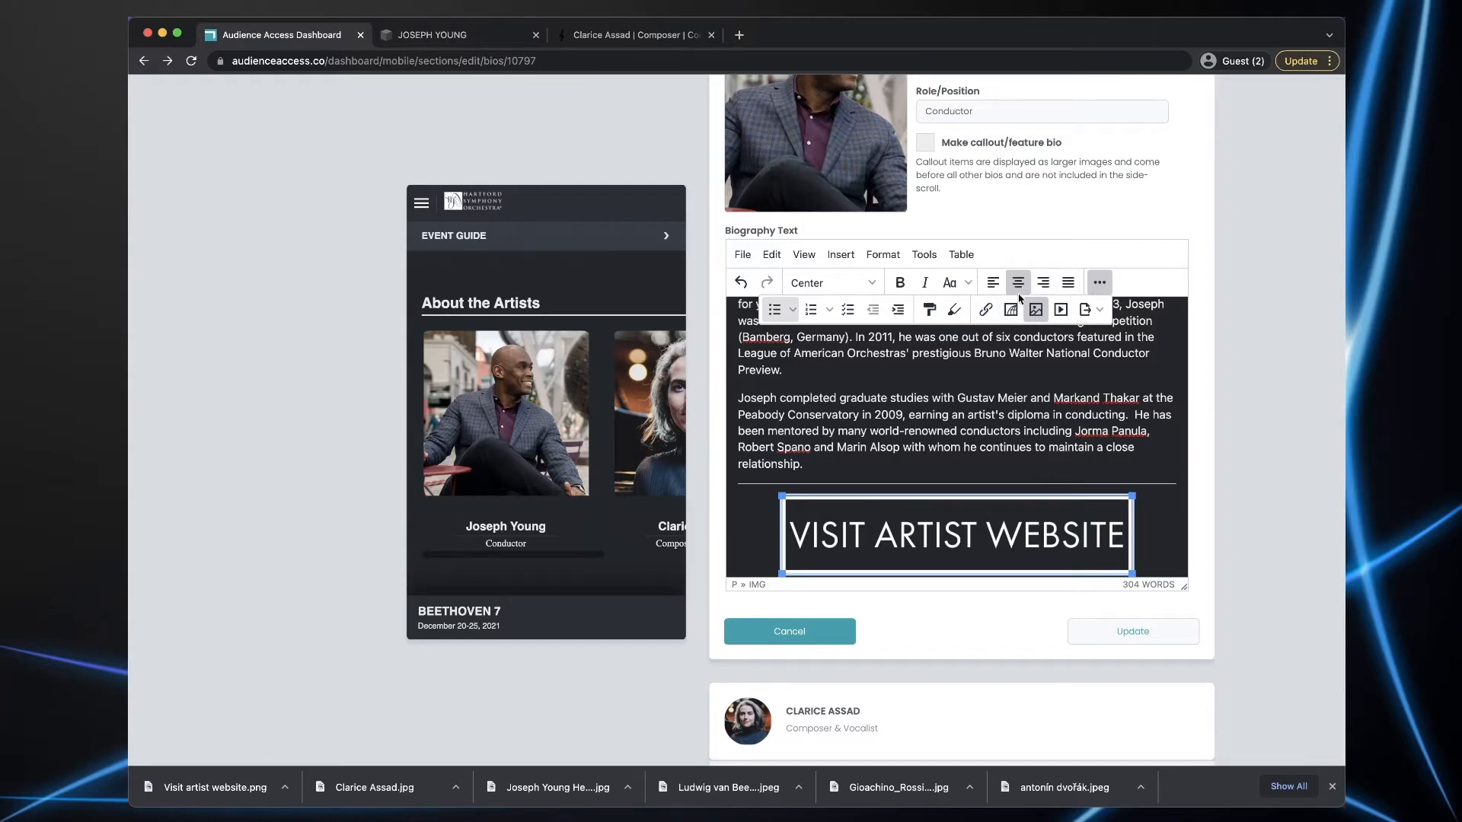
left_click(985, 310)
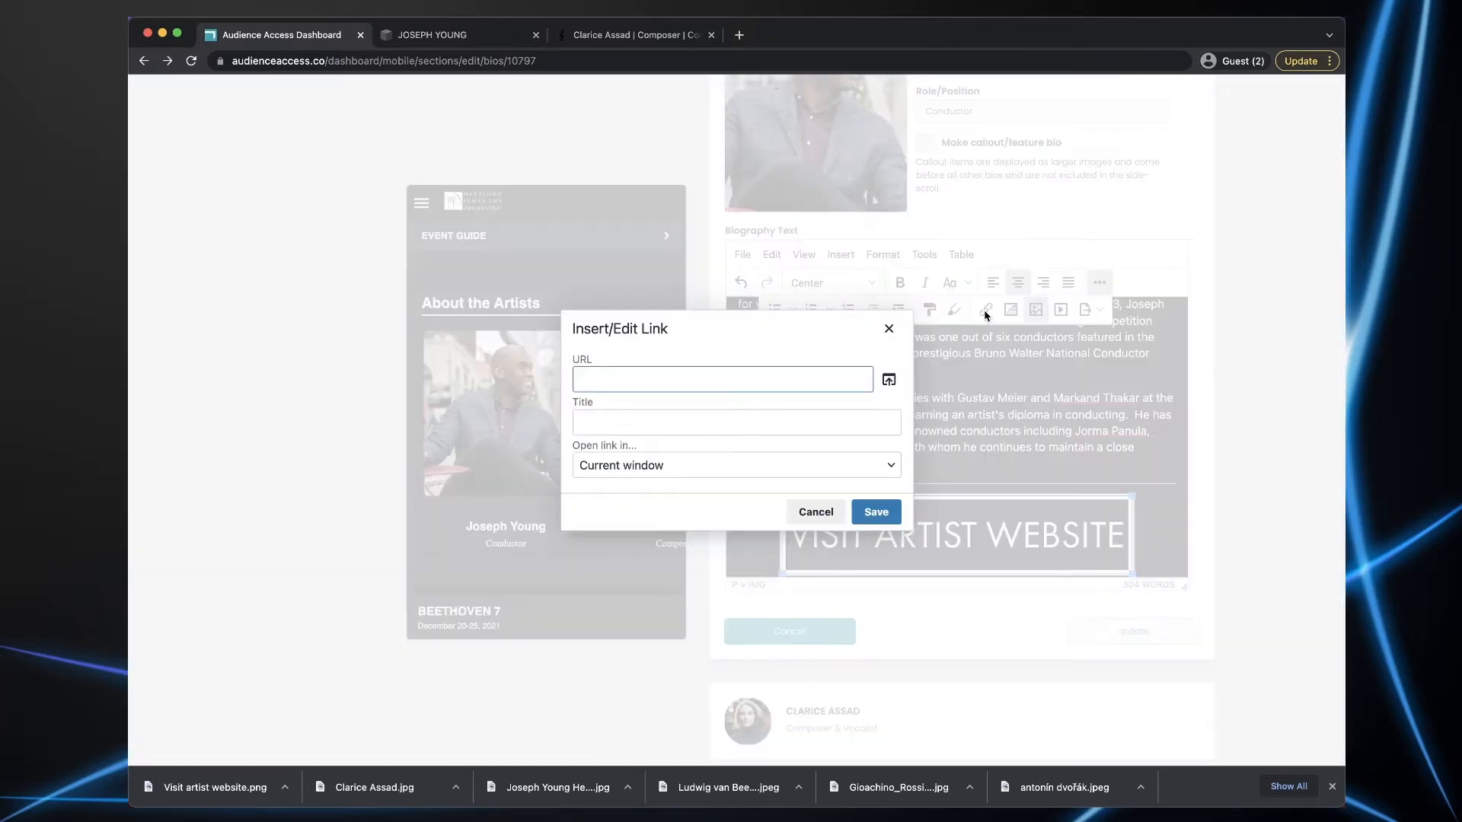
key("super+v")
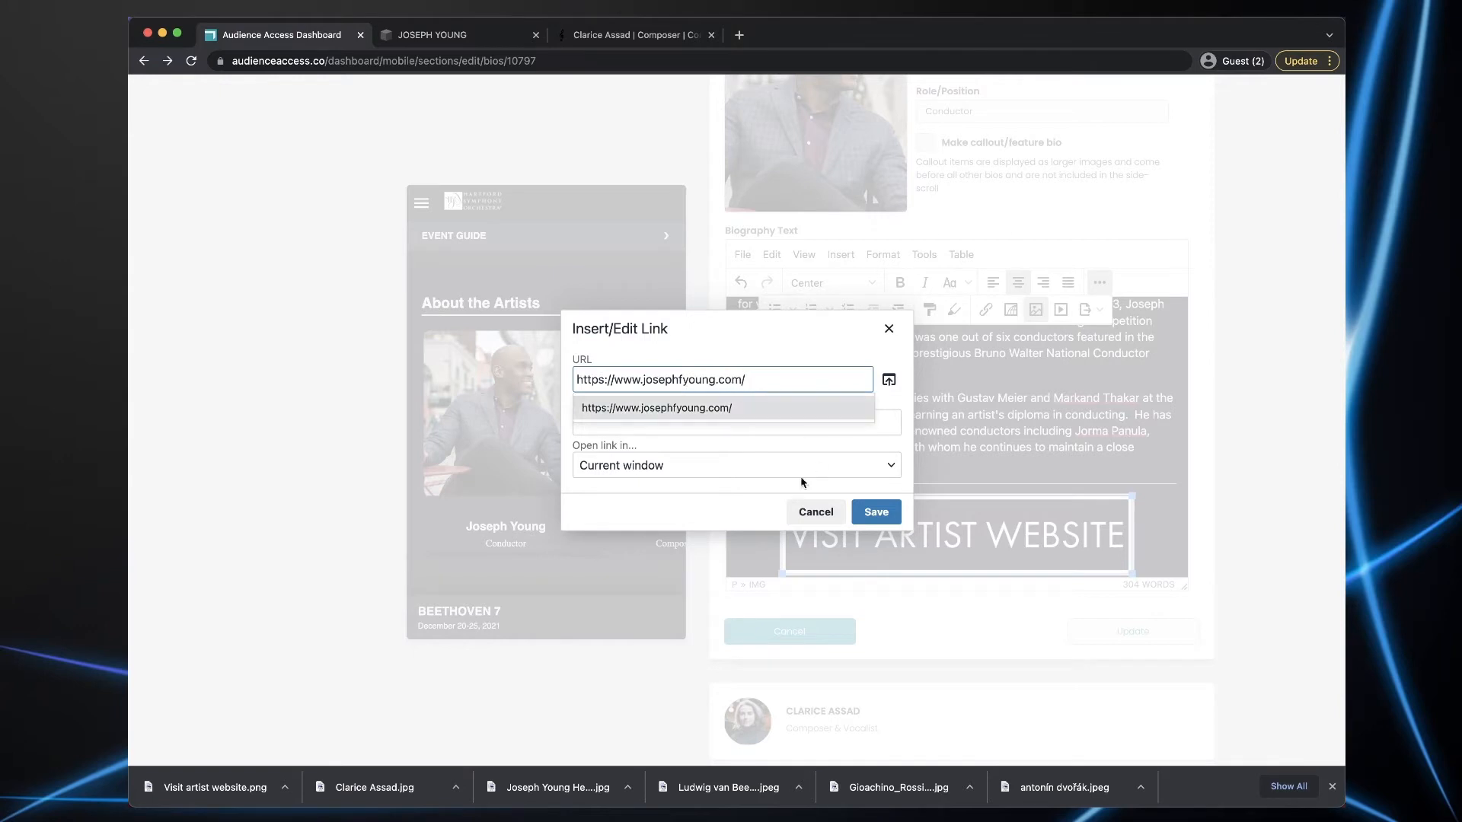
left_click(675, 472)
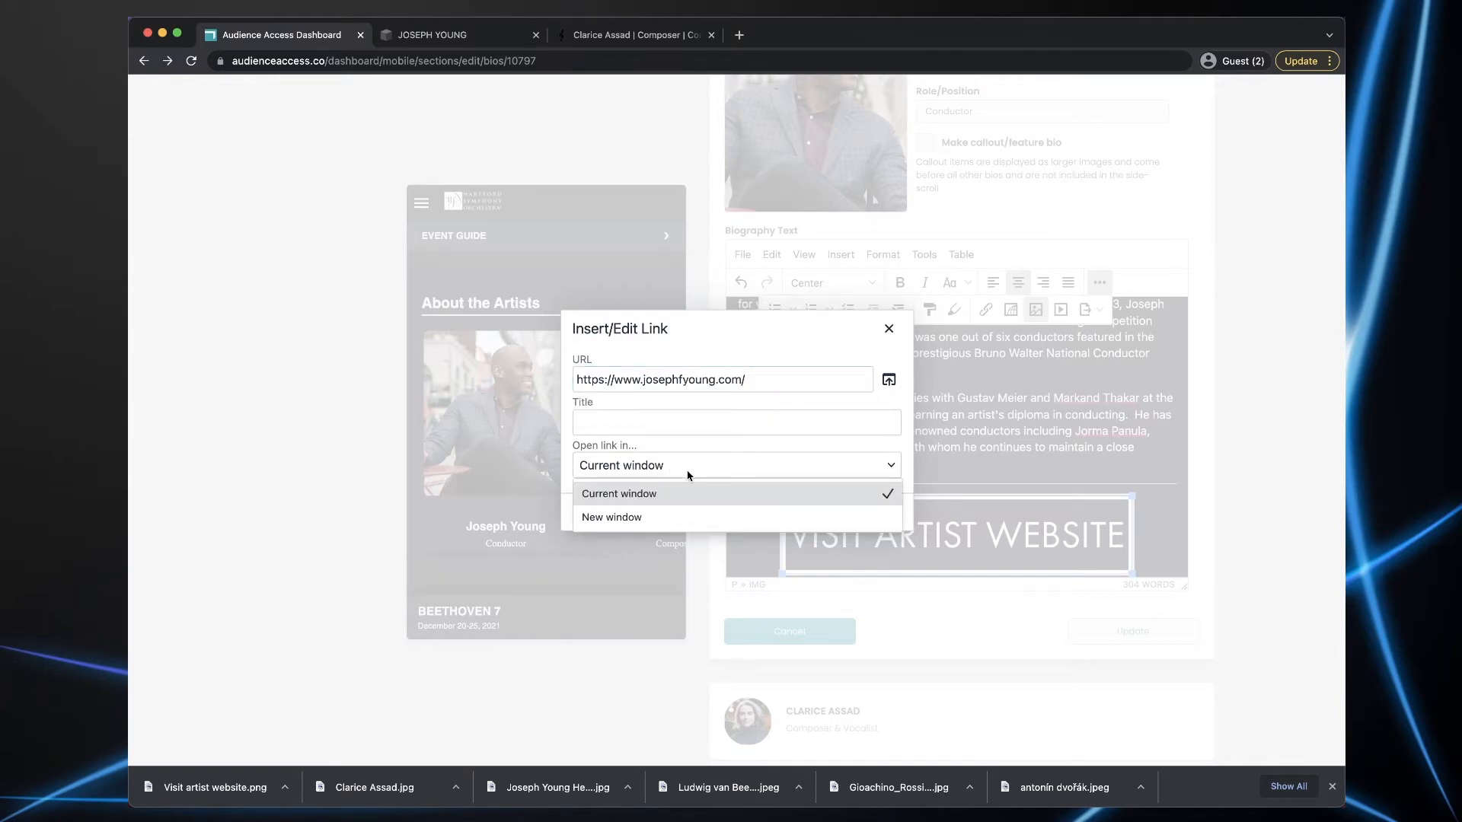
left_click(636, 518)
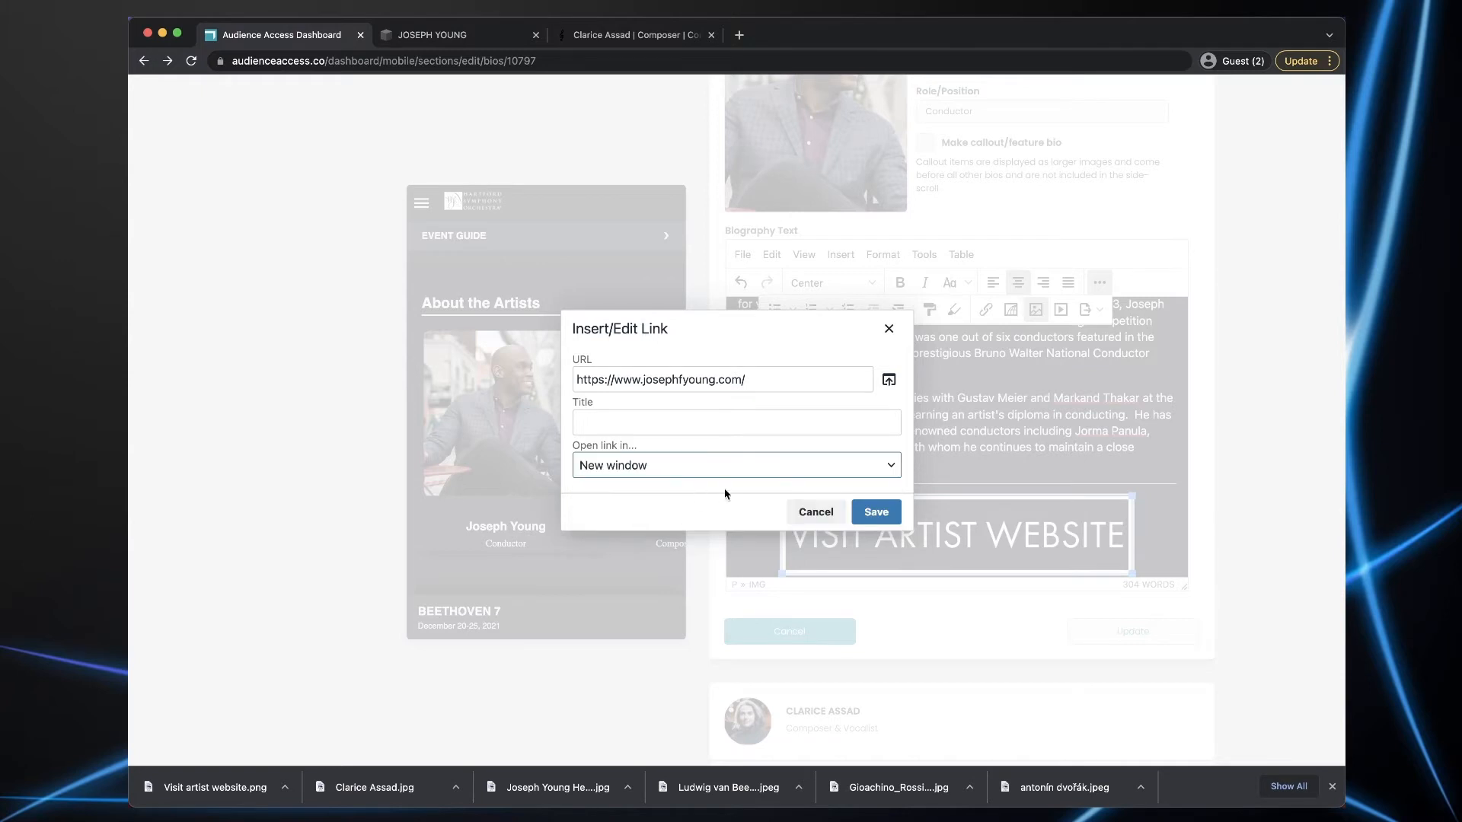
left_click(872, 514)
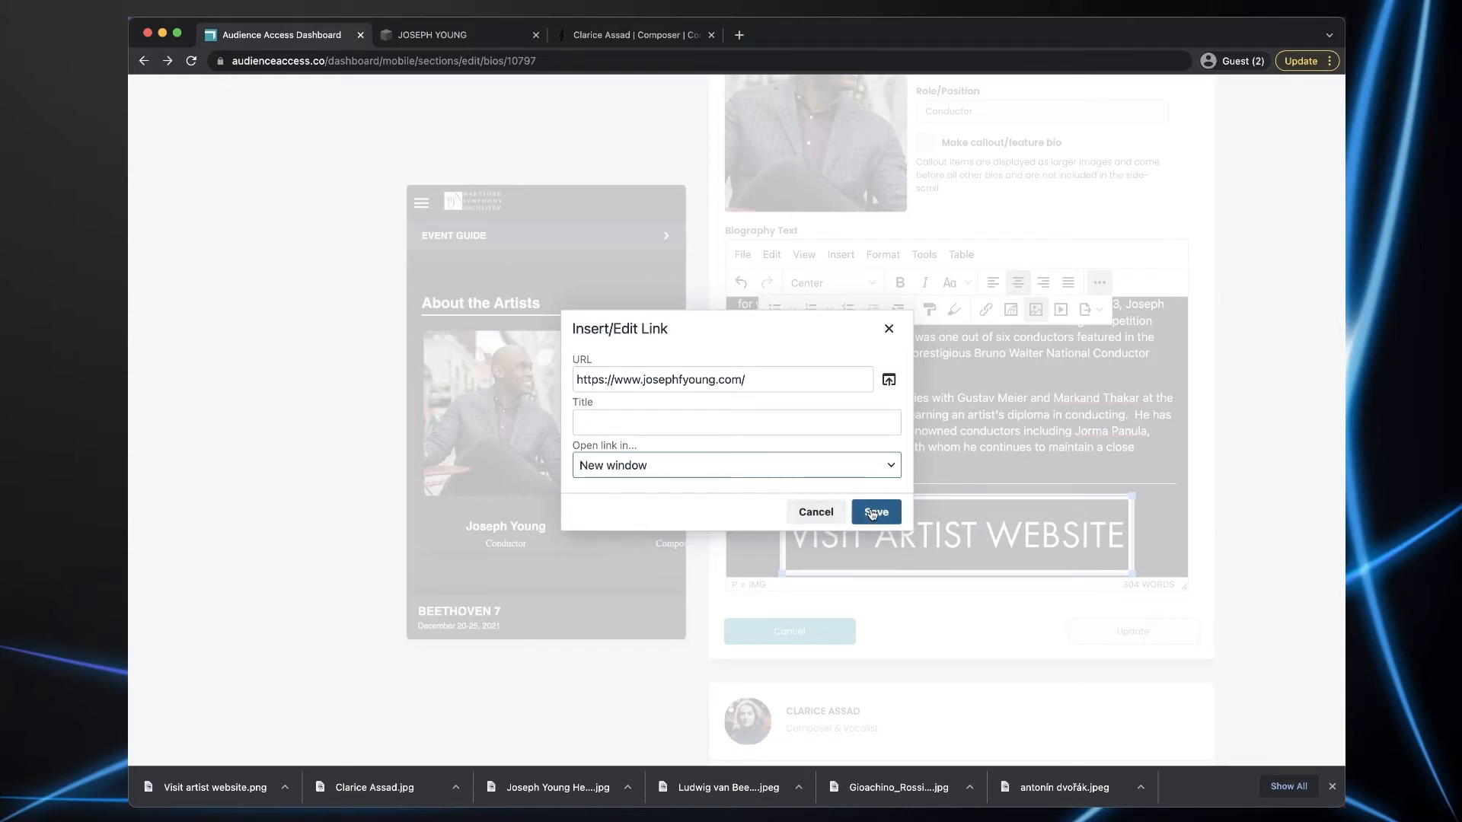
left_click(1156, 638)
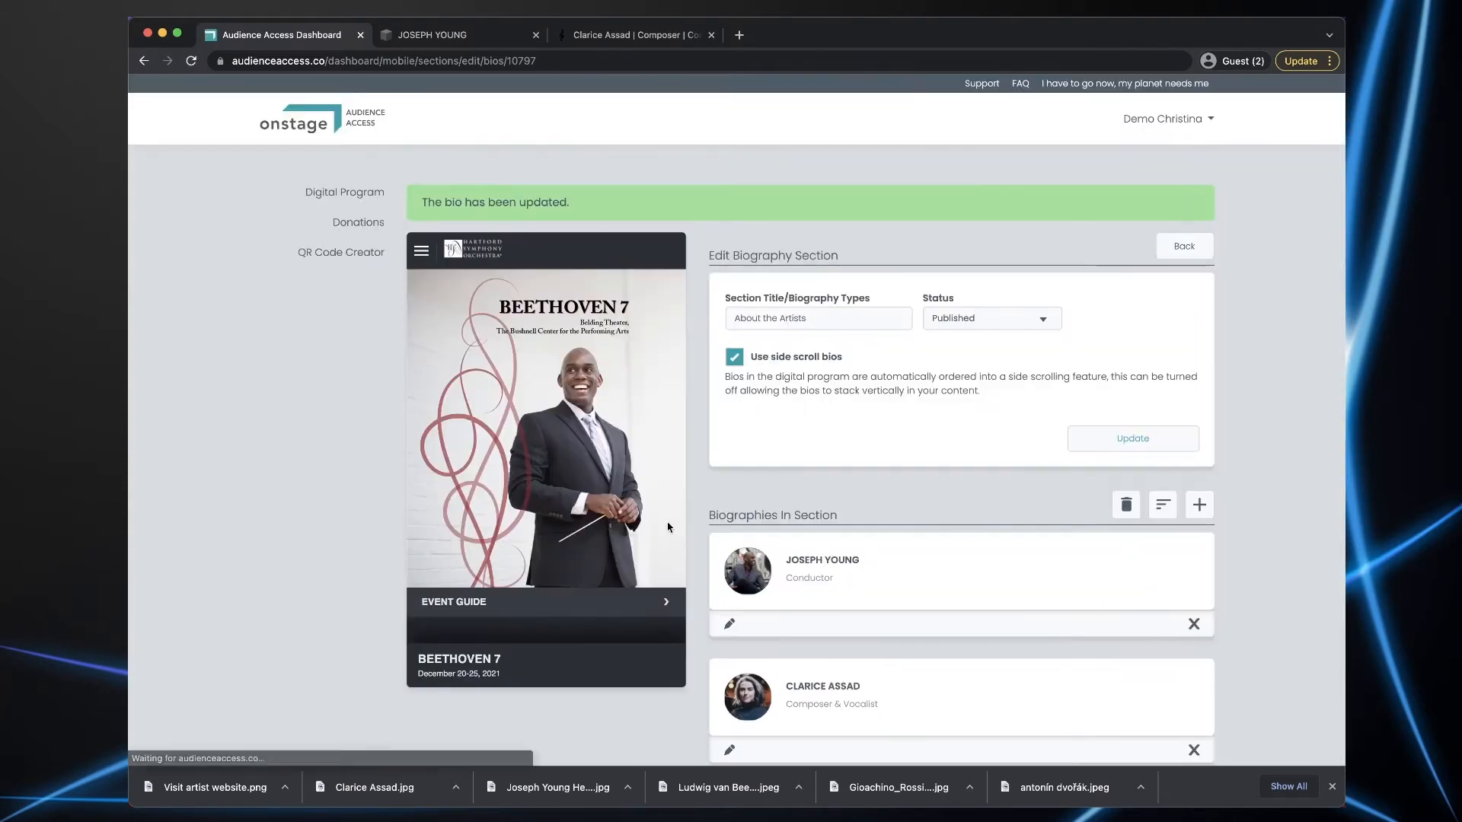
- Open the composer's bio and add a horizontal dividing line after its text
scroll(941, 484, "down", 2)
left_click(731, 583)
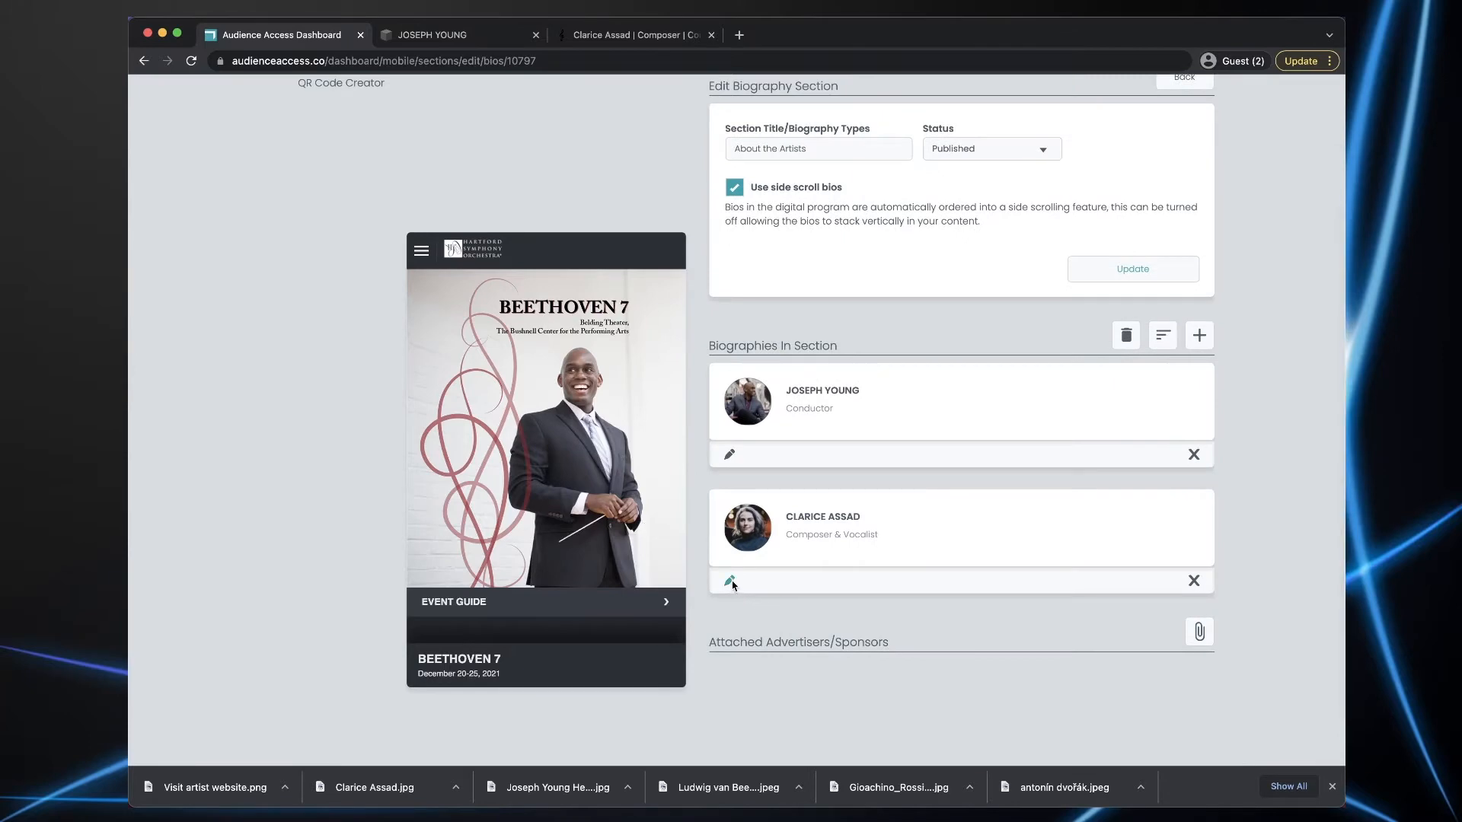
scroll(985, 527, "down", 2)
scroll(984, 527, "down", 6)
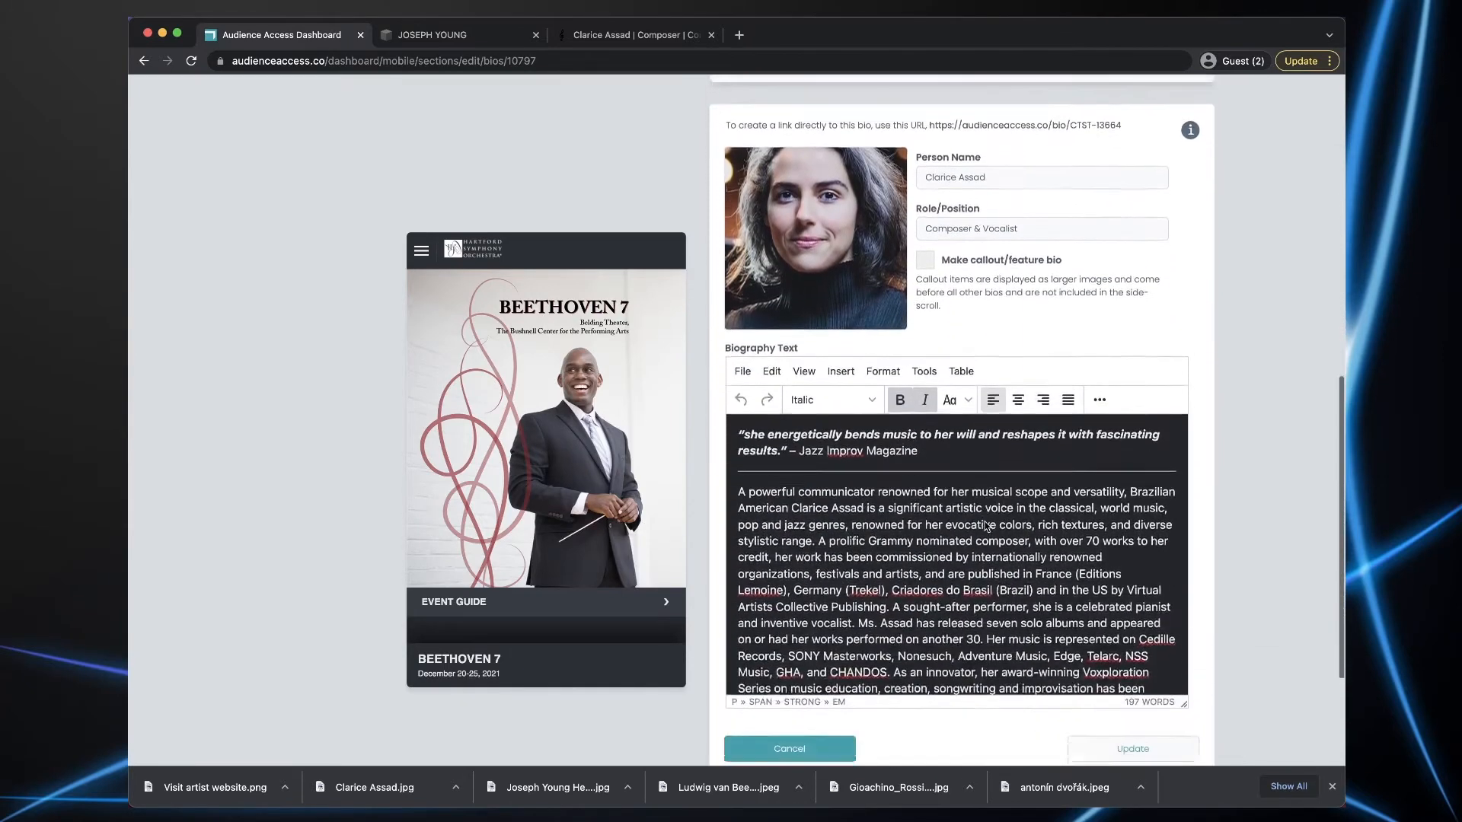
left_click(1117, 642)
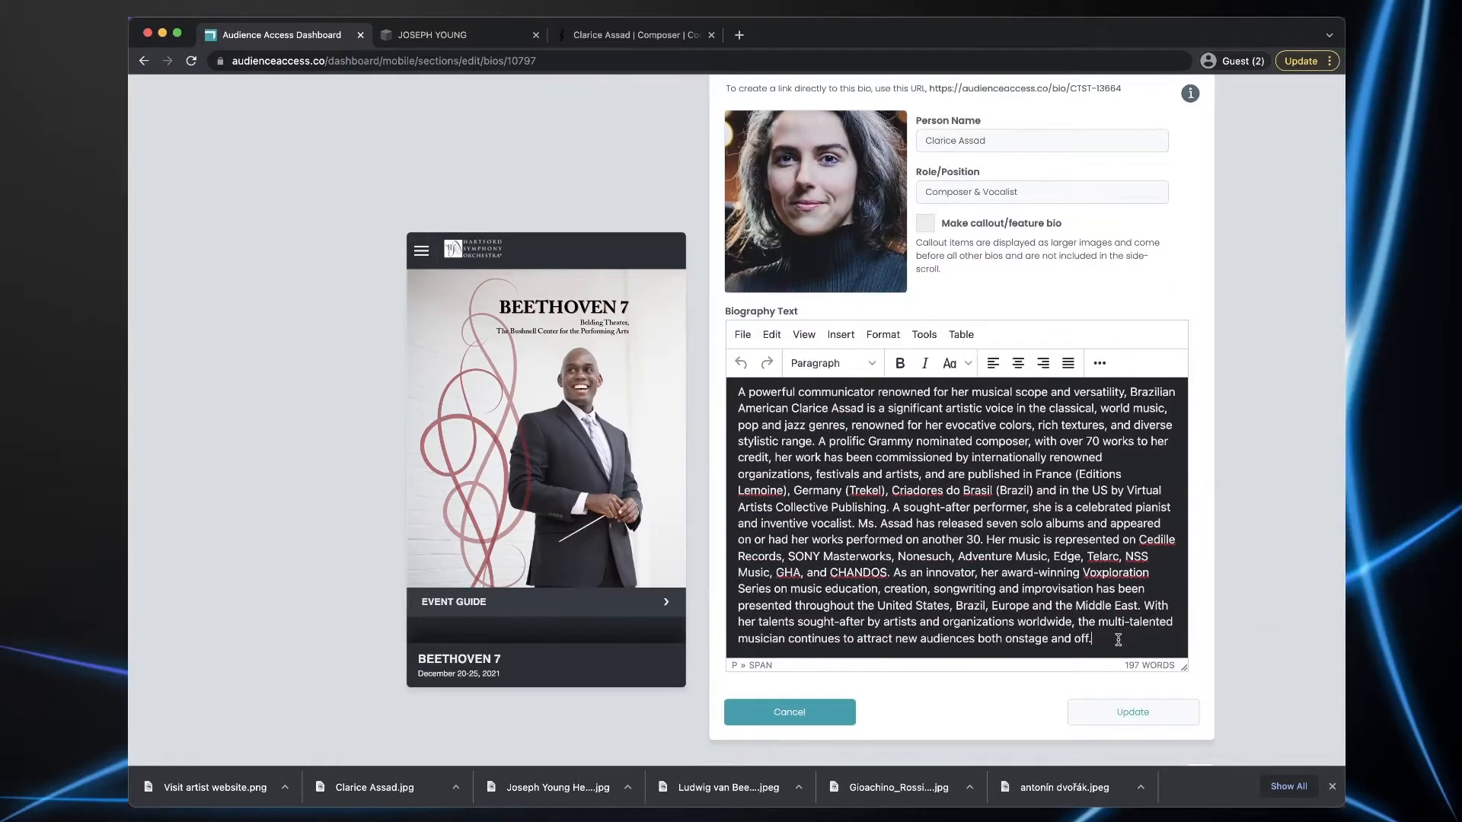
key("Return")
left_click(790, 651)
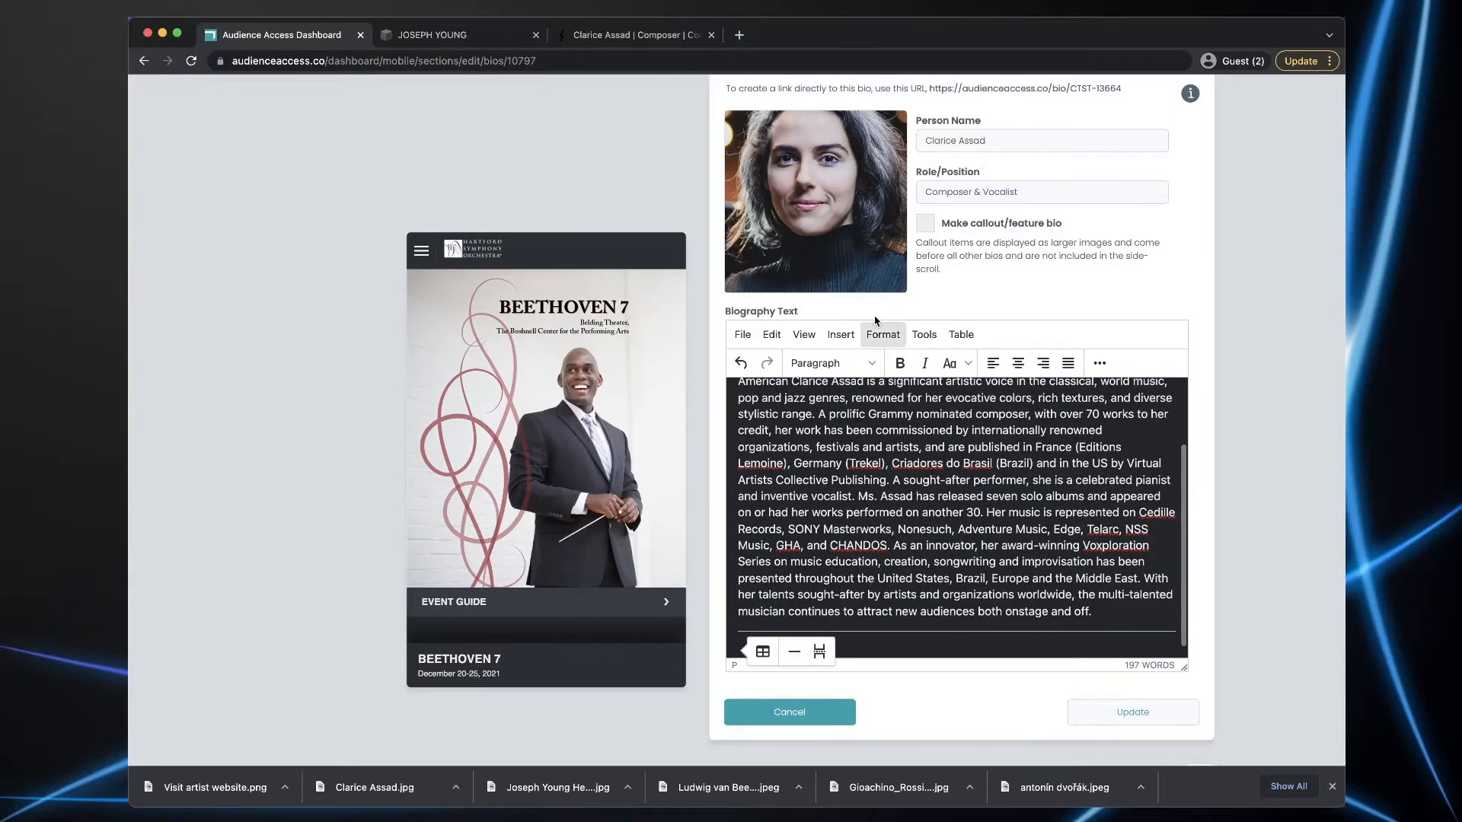
- Insert the Visit artist website.png image at 80% width with no height, centred
left_click(841, 335)
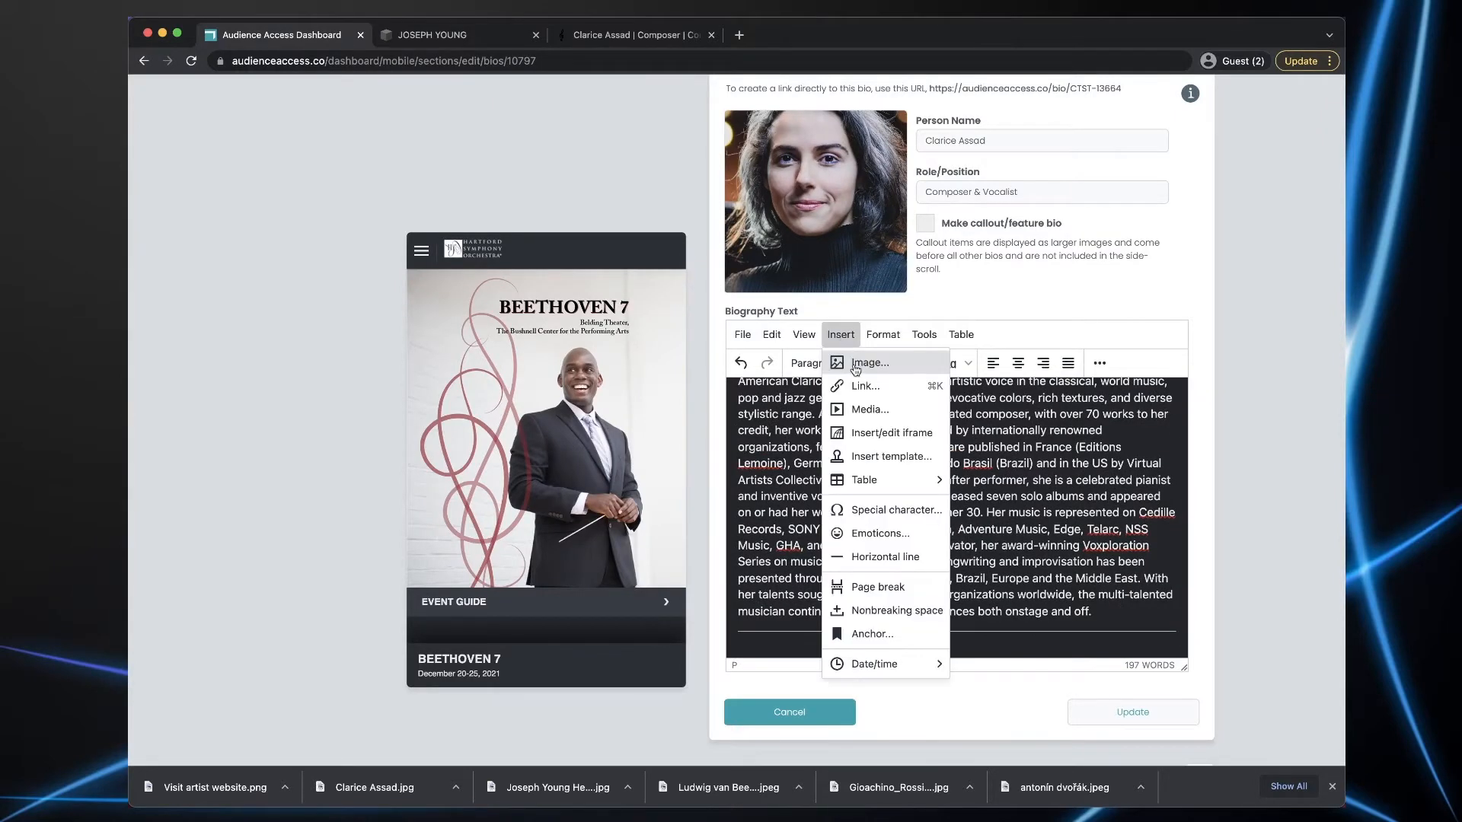
left_click(853, 364)
left_click(888, 349)
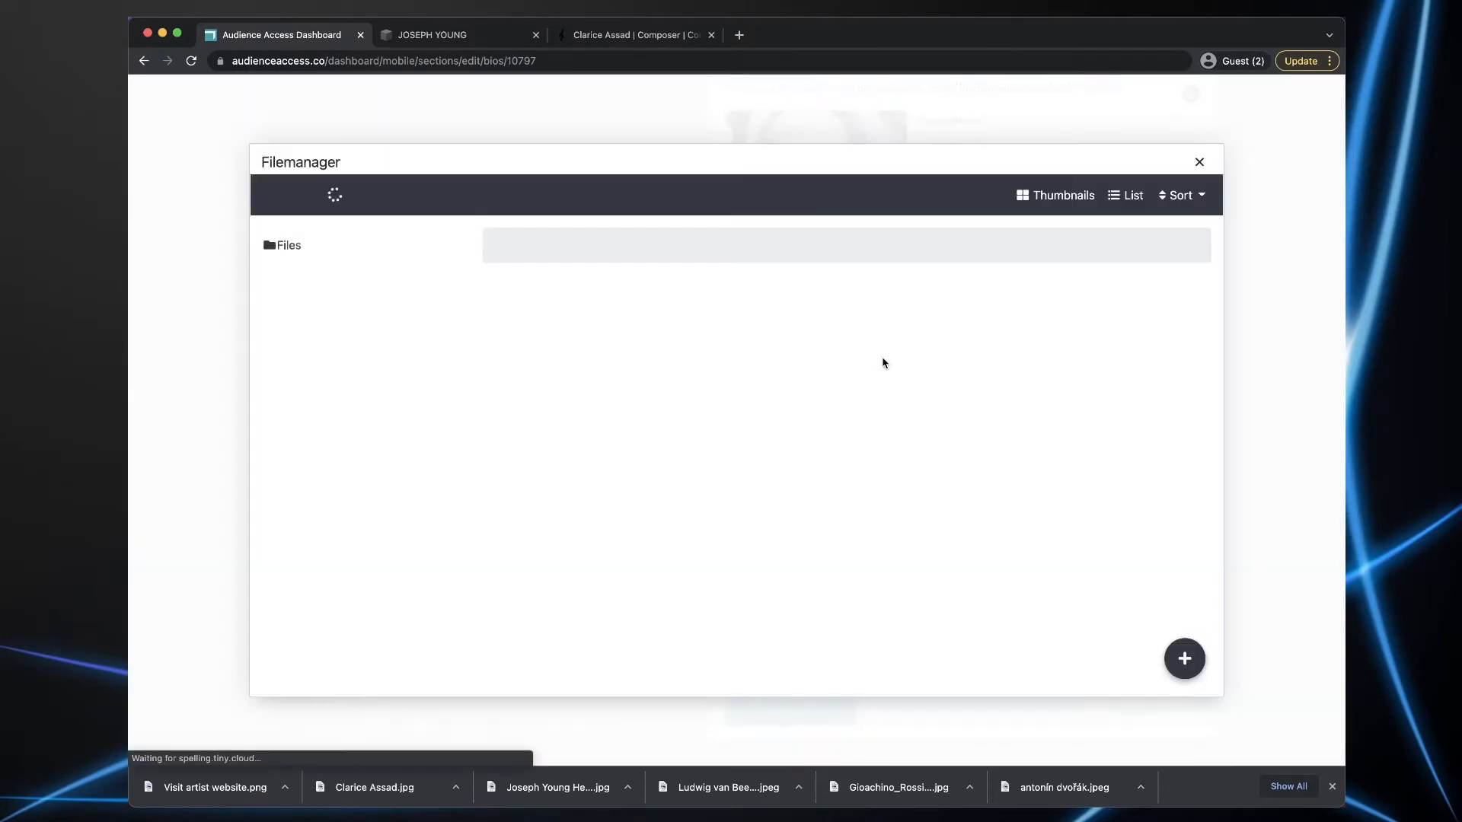
left_click(697, 365)
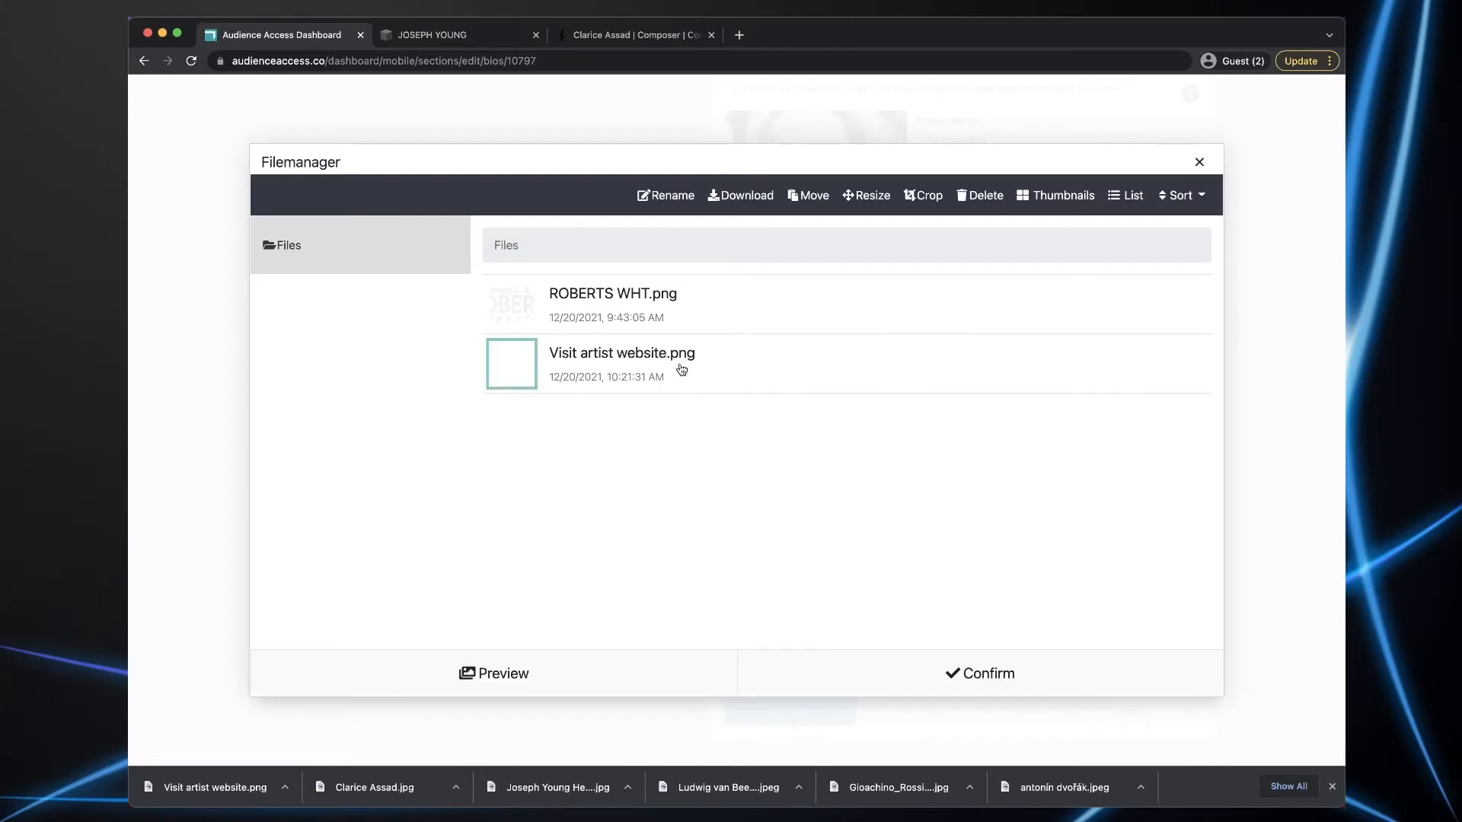
left_click(982, 676)
left_click_drag(625, 444, 522, 442)
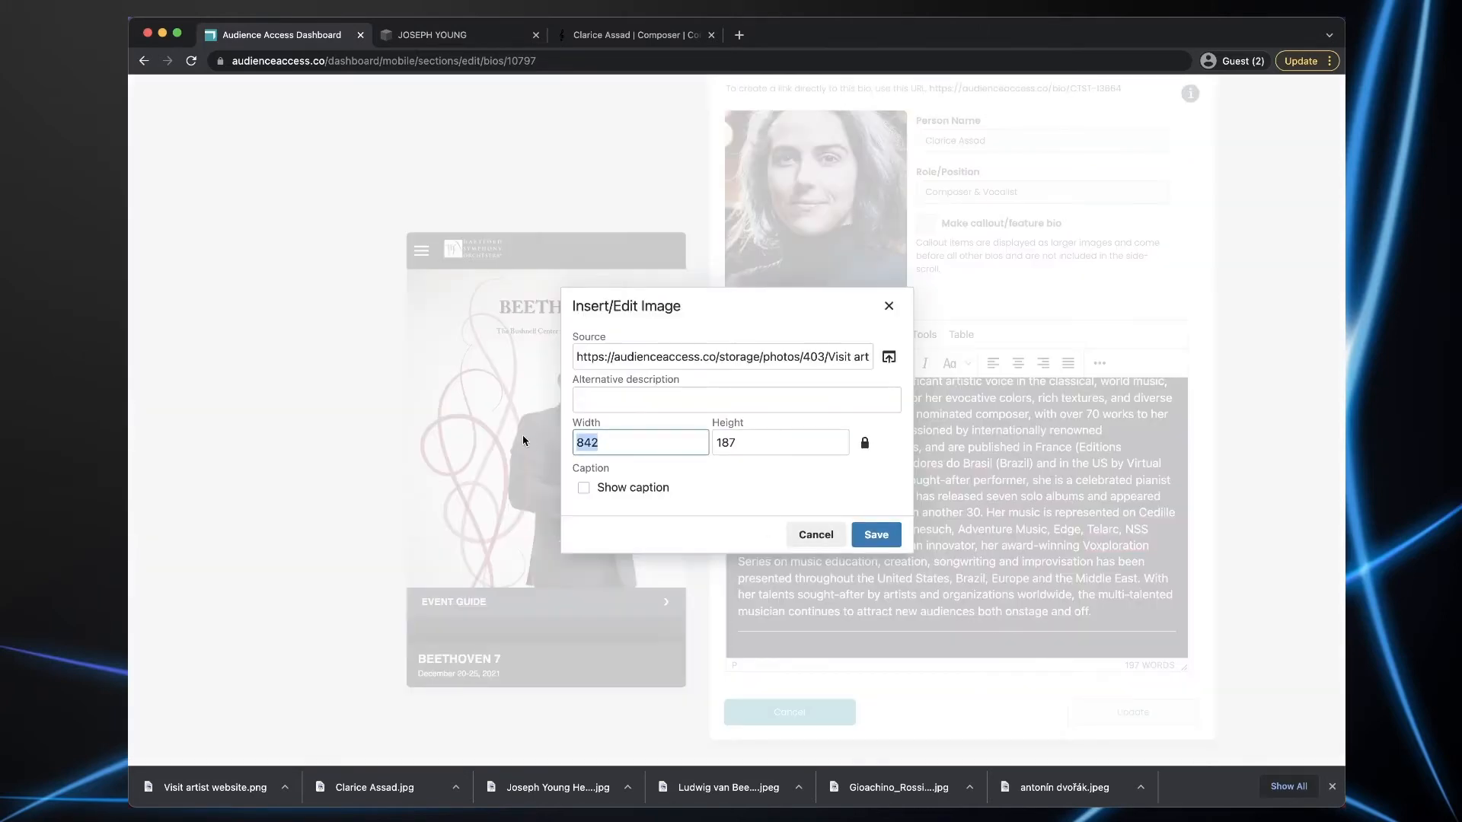
type("80%")
double_click(753, 441)
key("BackSpace")
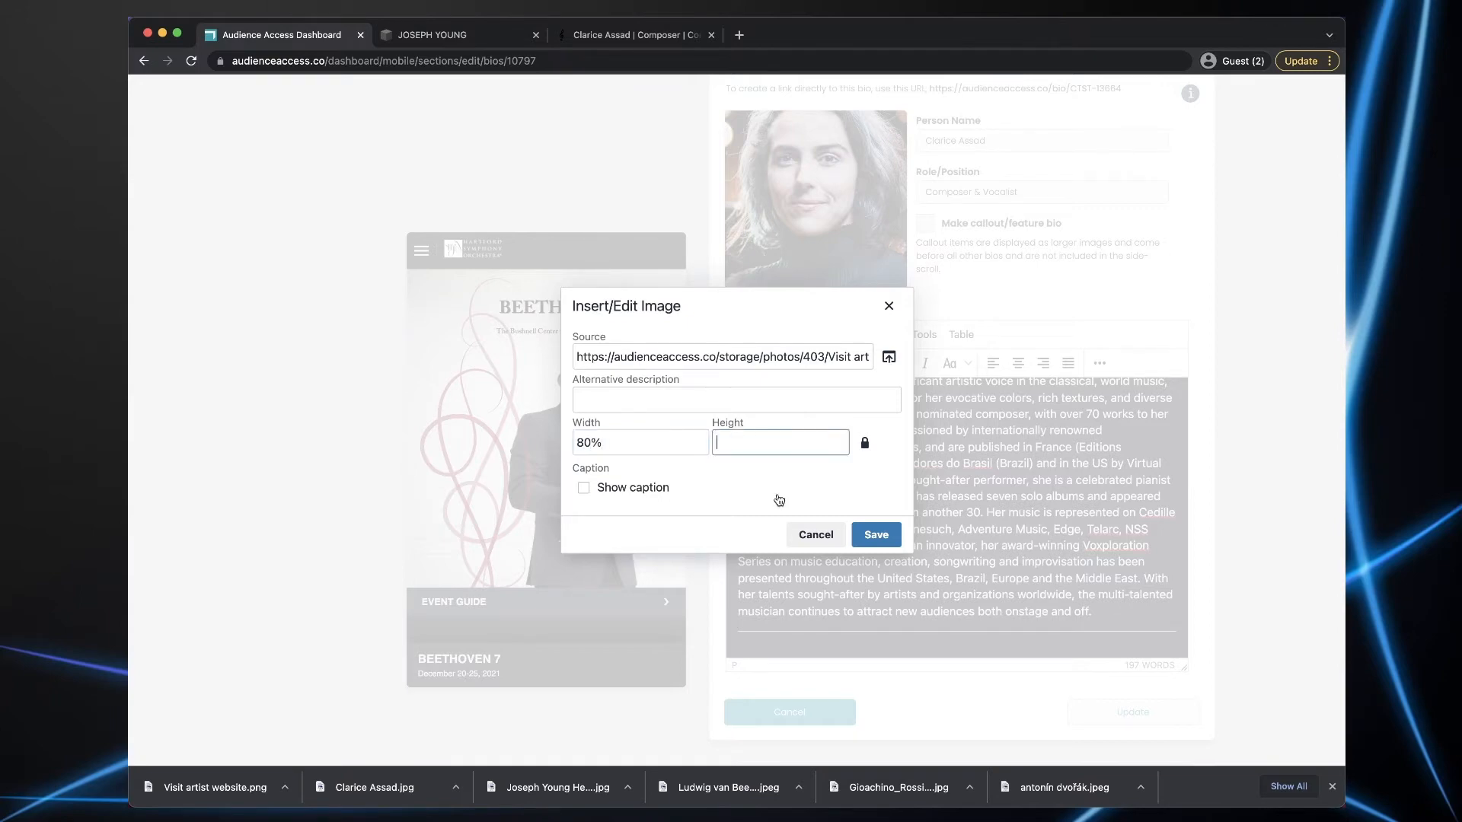
left_click(875, 534)
left_click(1018, 363)
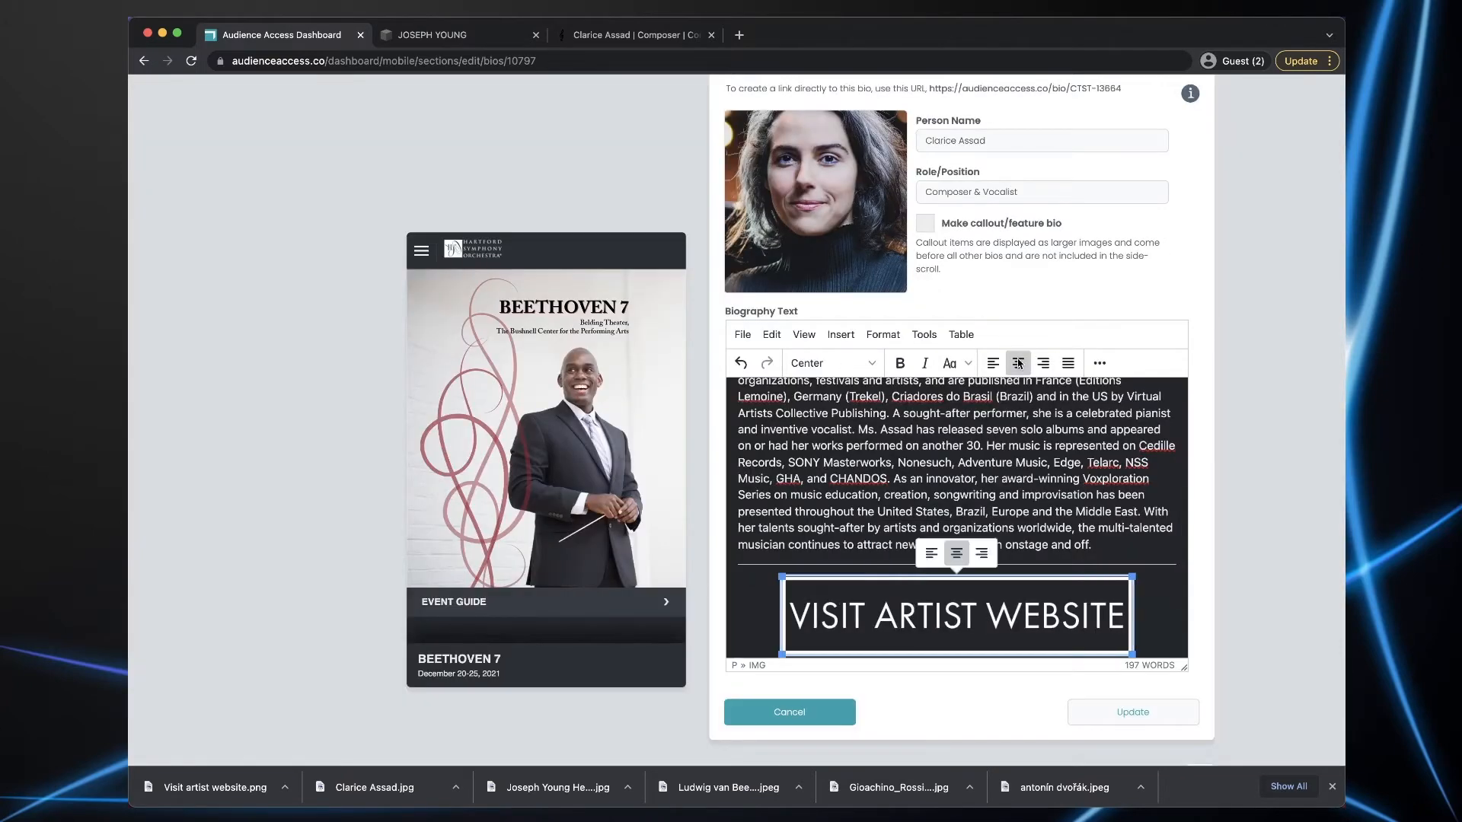
- Copy the composer's website address for the image link
left_click(631, 36)
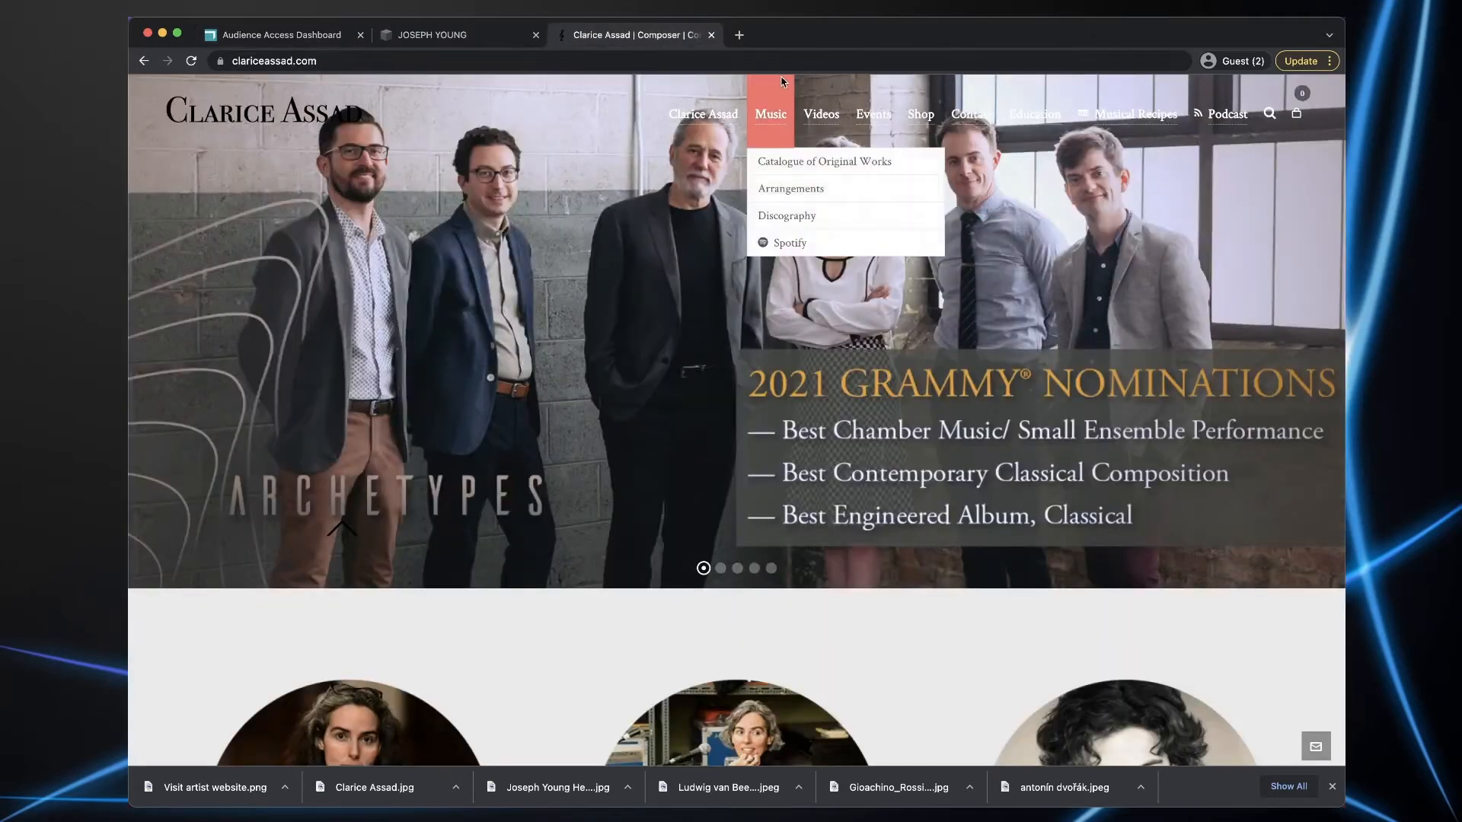
left_click(358, 60)
key("super+c")
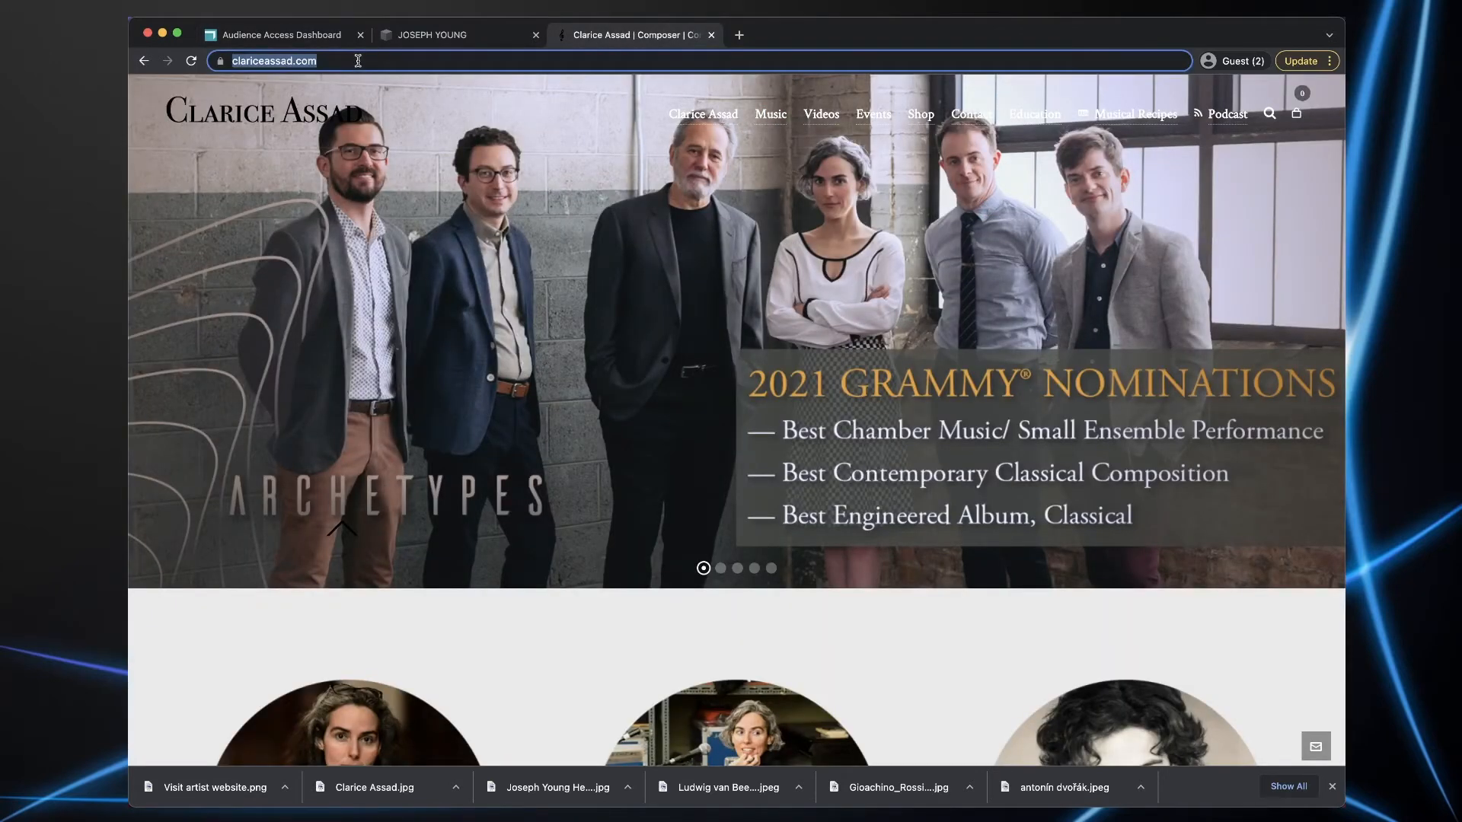
left_click(322, 39)
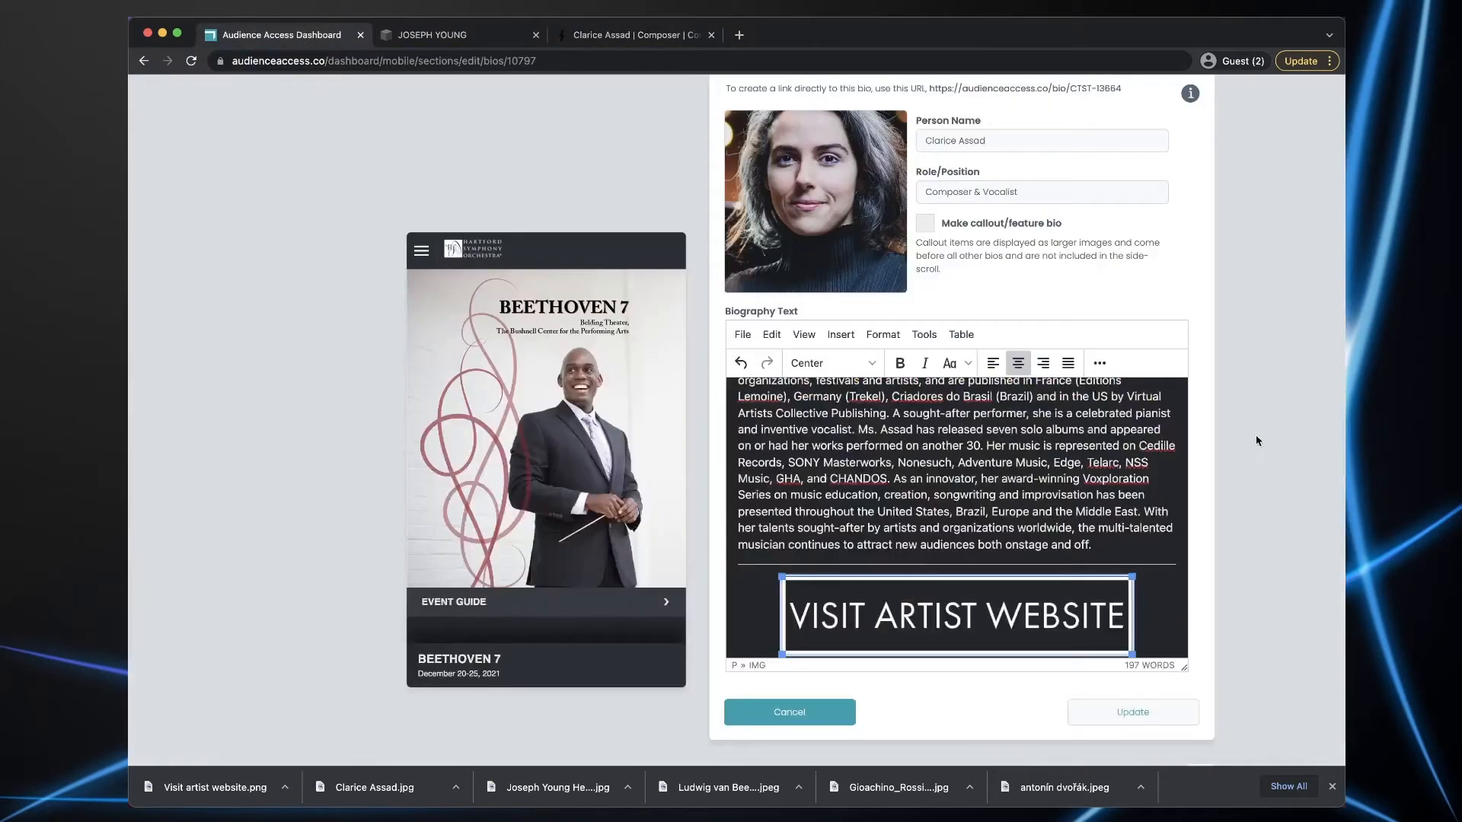
- Link the Visit Artist Website image to the composer's site in a new window, and save the bio
left_click(1099, 364)
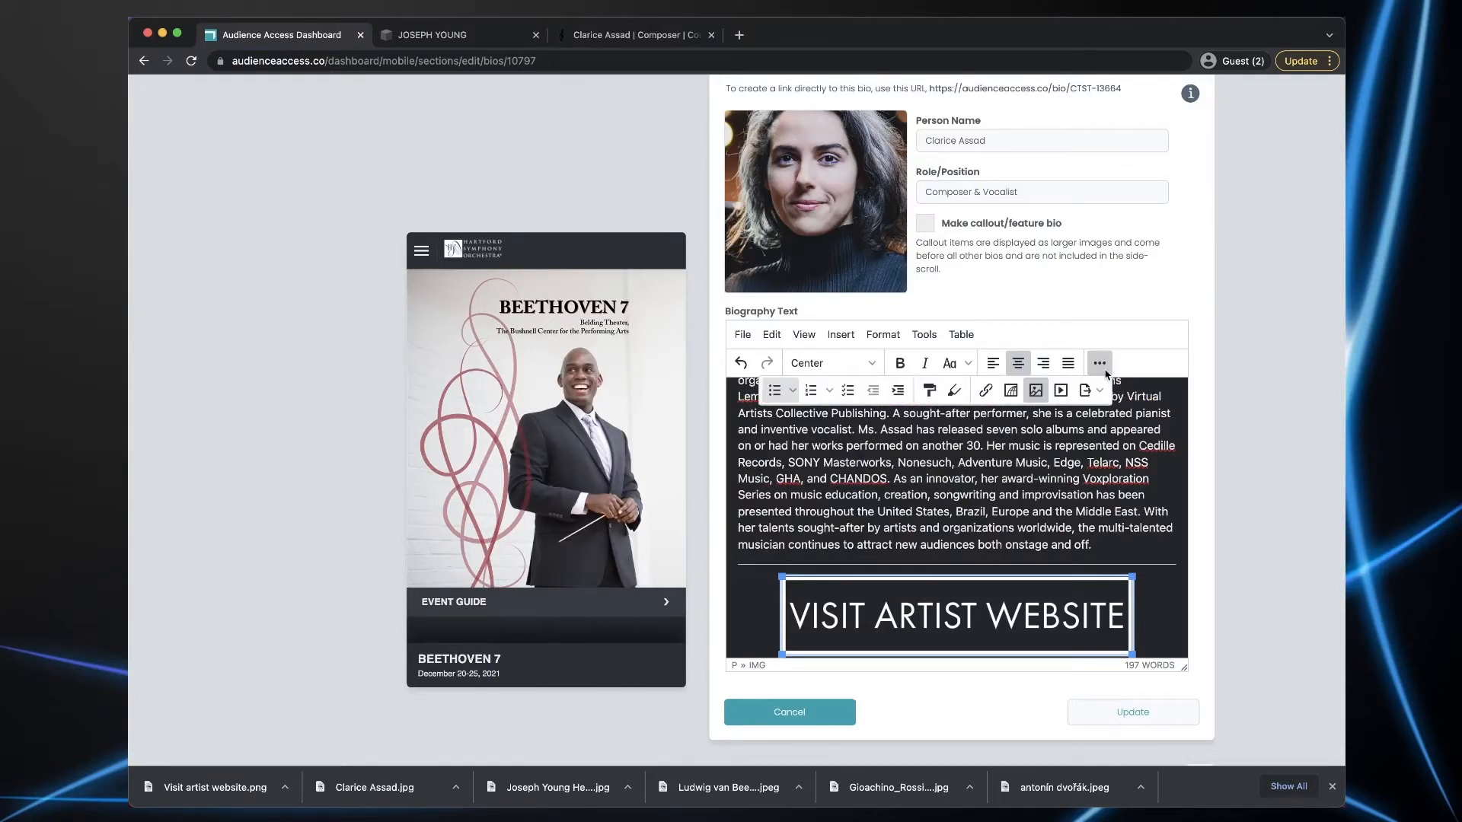
left_click(986, 391)
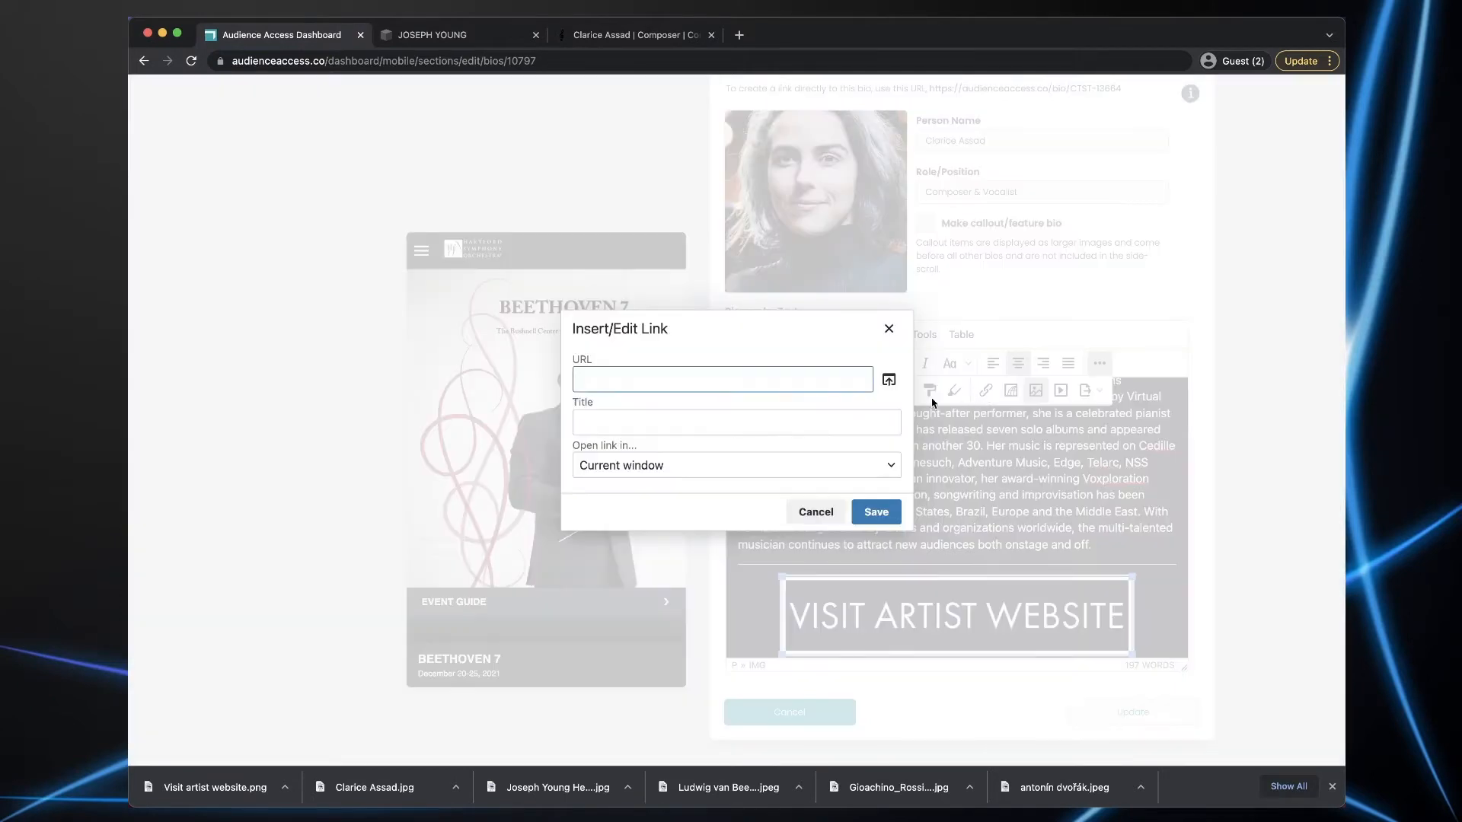
key("super+v")
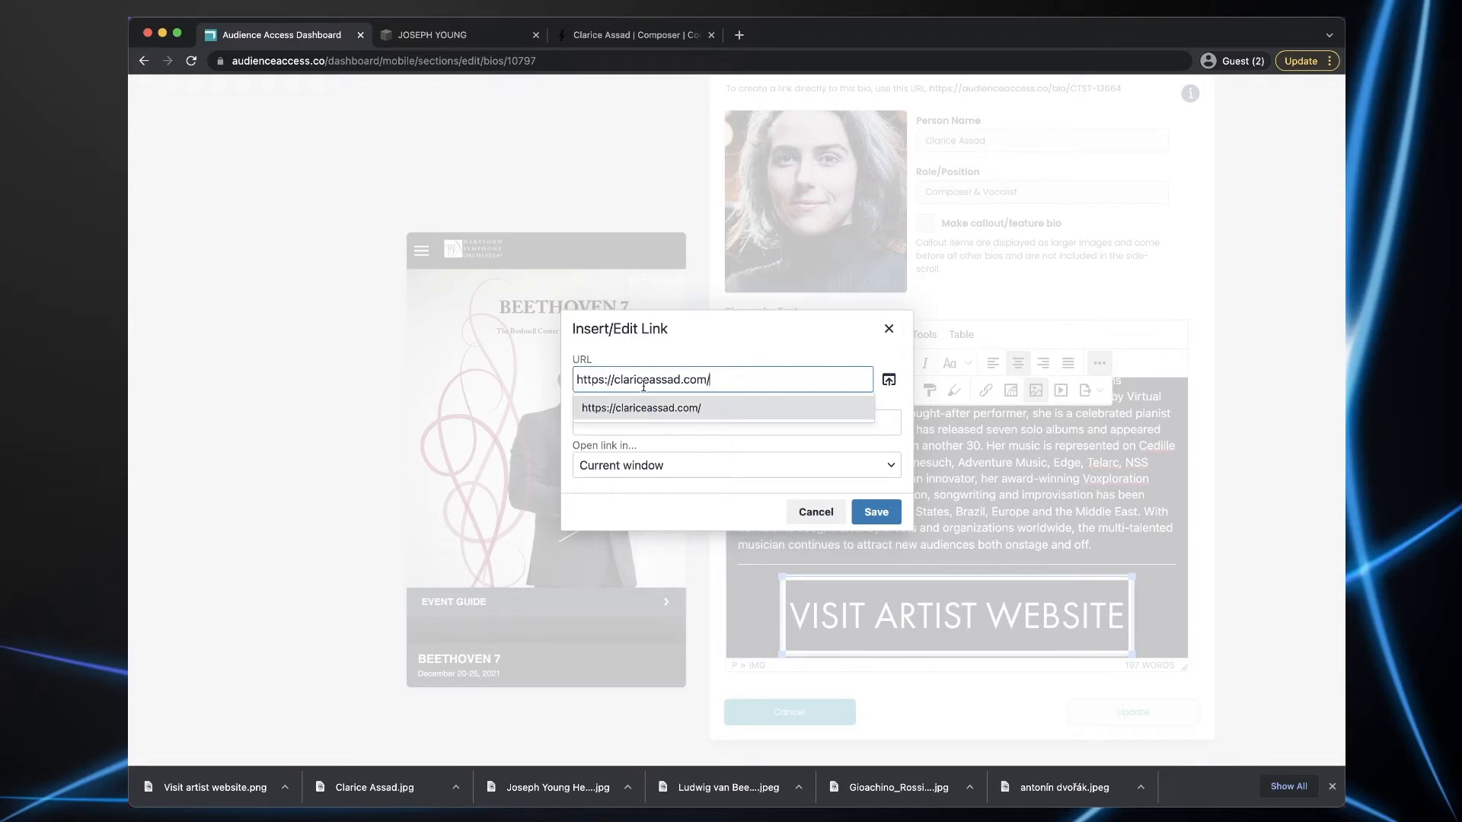
left_click(646, 469)
left_click(623, 514)
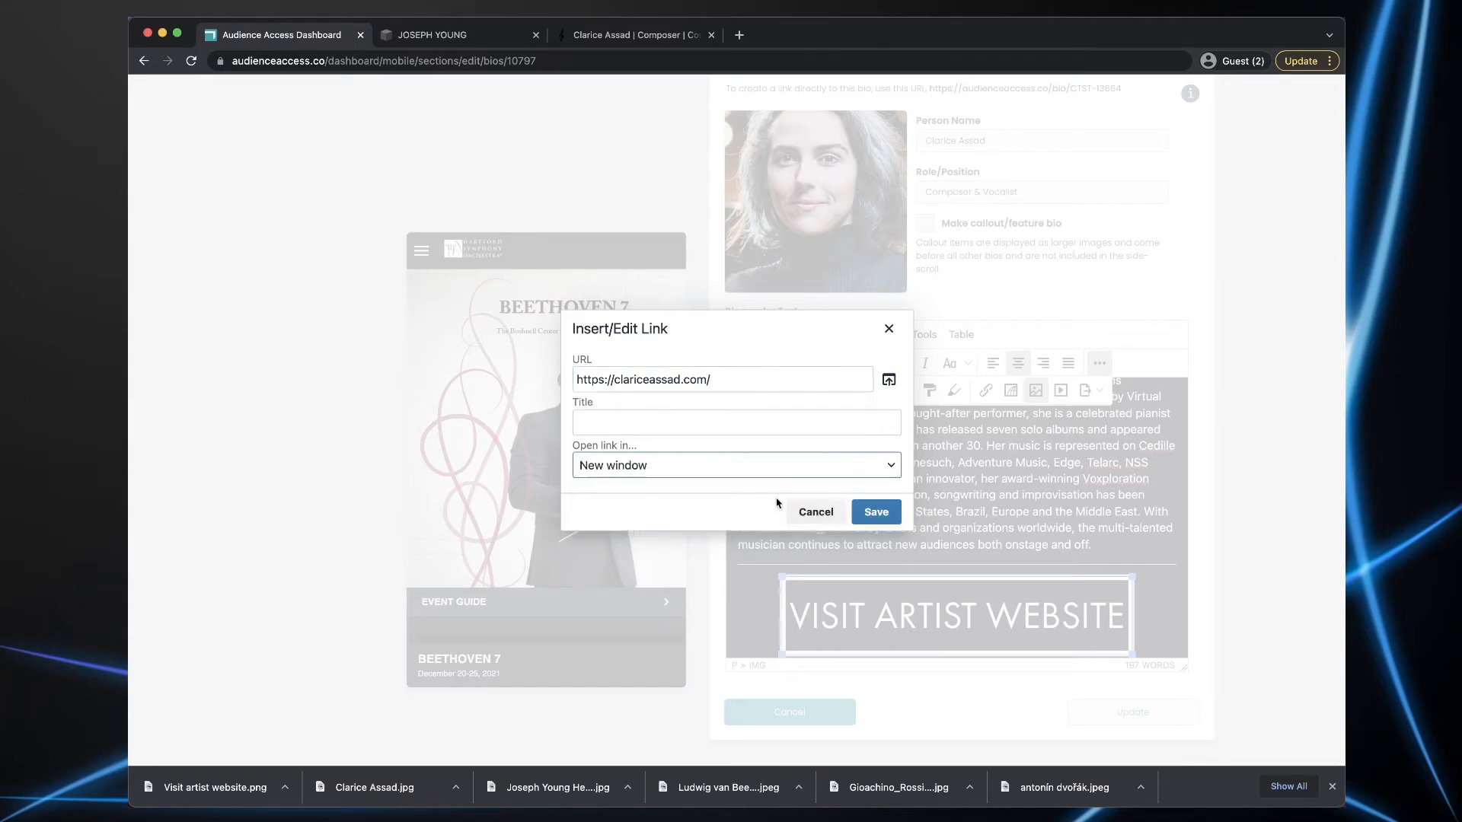
left_click(877, 513)
left_click(1134, 722)
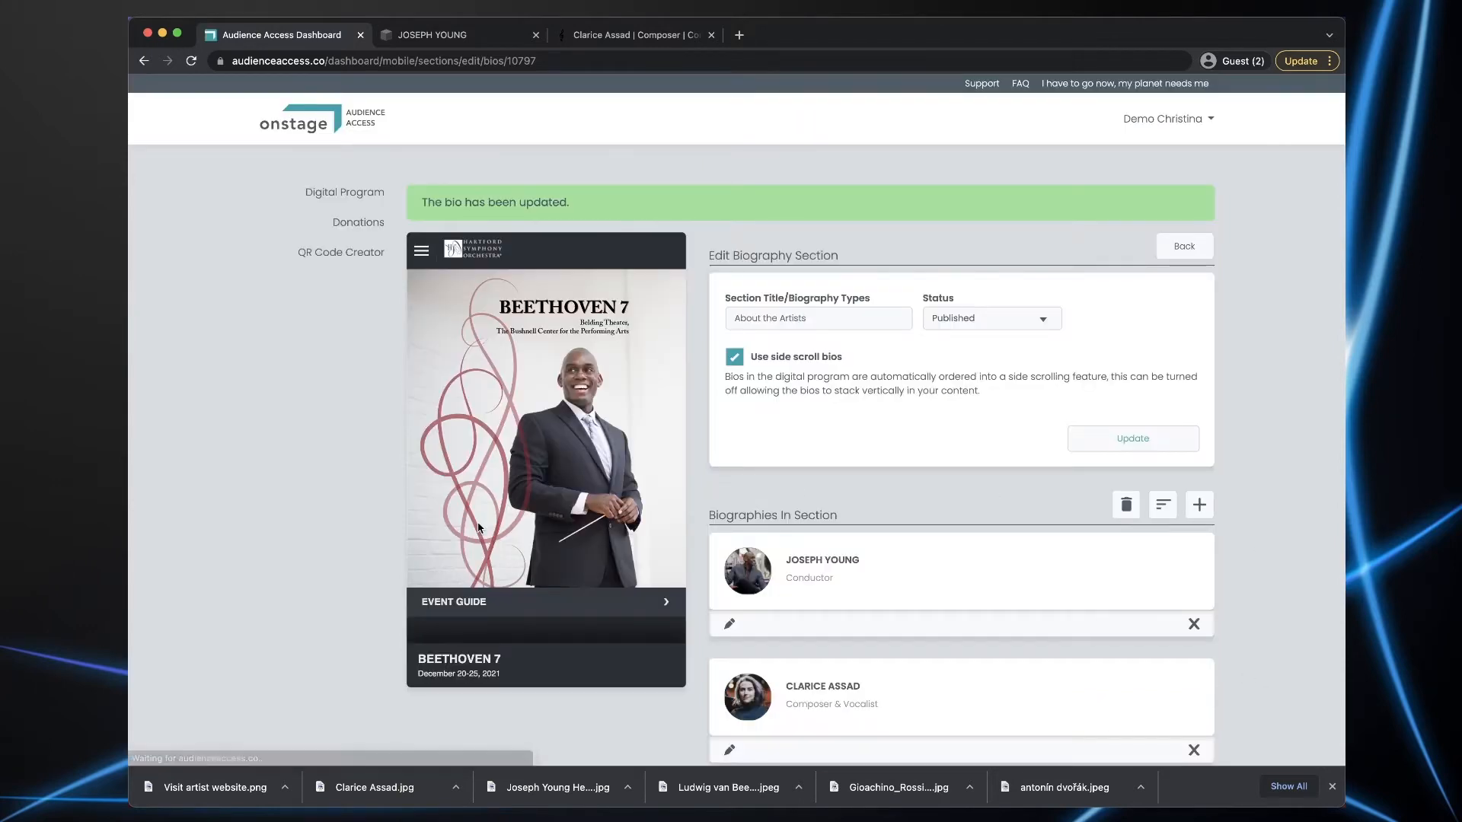
- In the phone preview, open the conductor's bio and test its VISIT ARTIST WEBSITE button
scroll(479, 527, "down", 10)
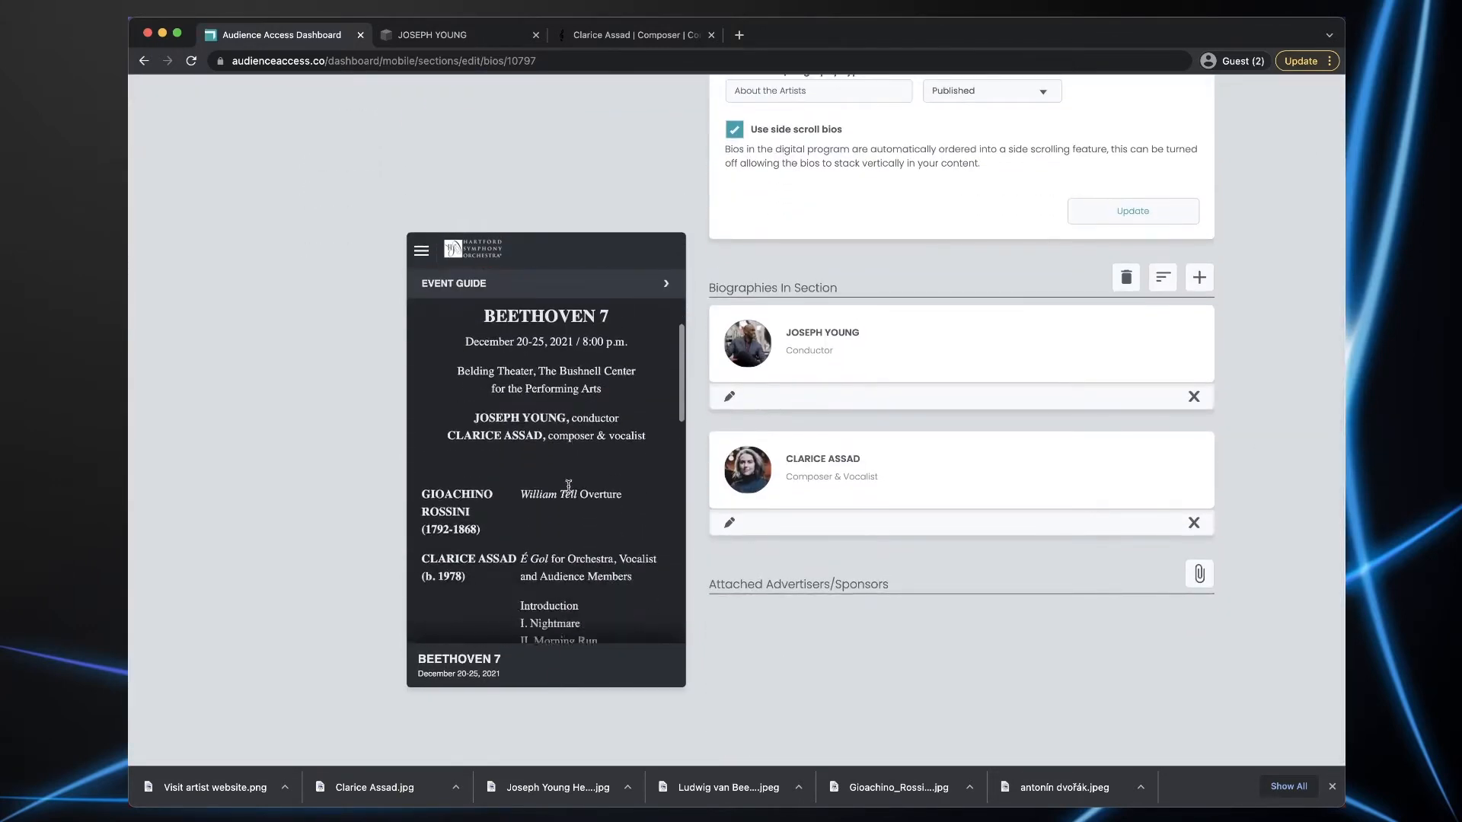
scroll(568, 485, "down", 15)
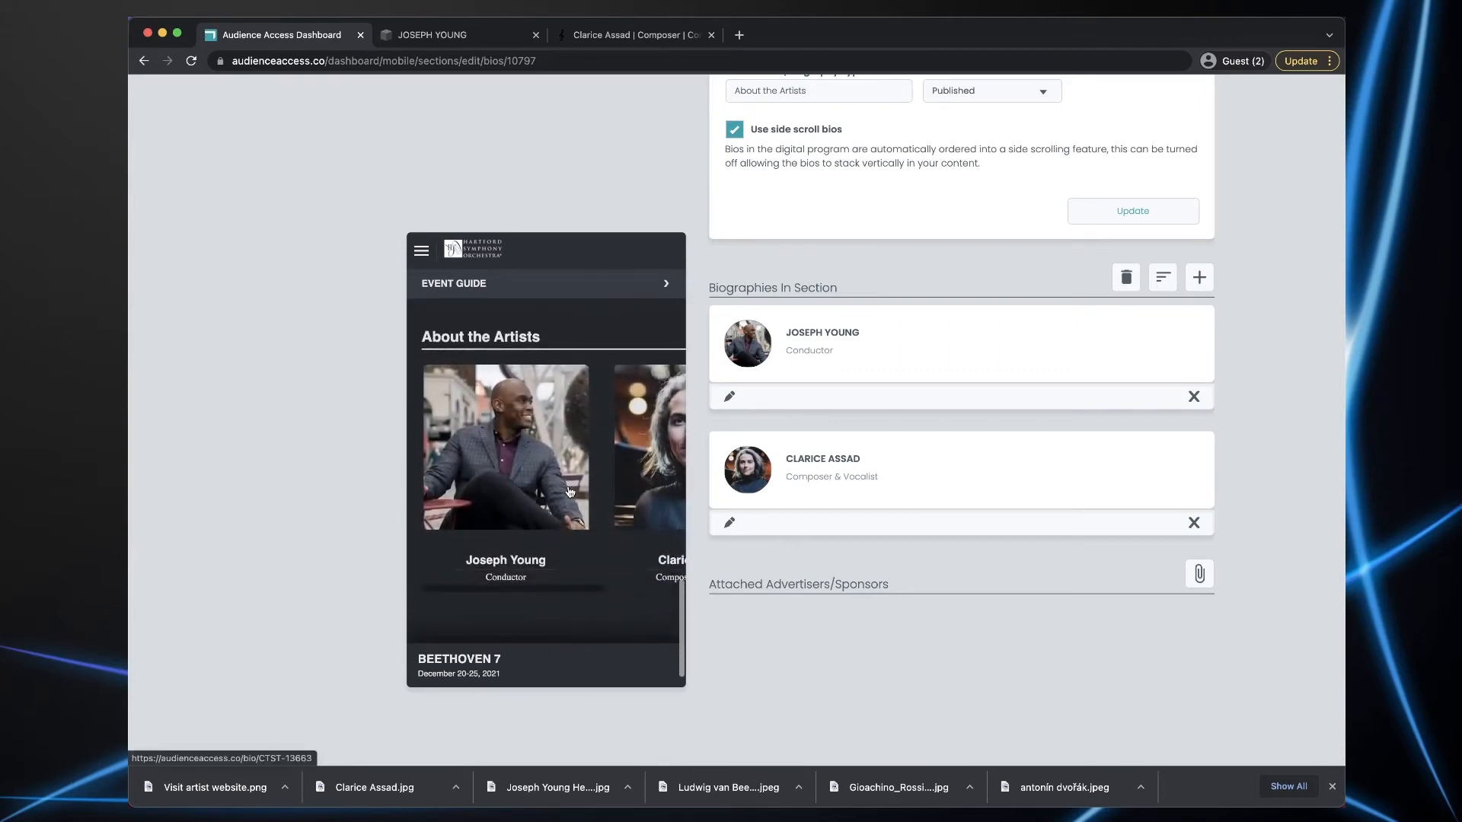
left_click(476, 447)
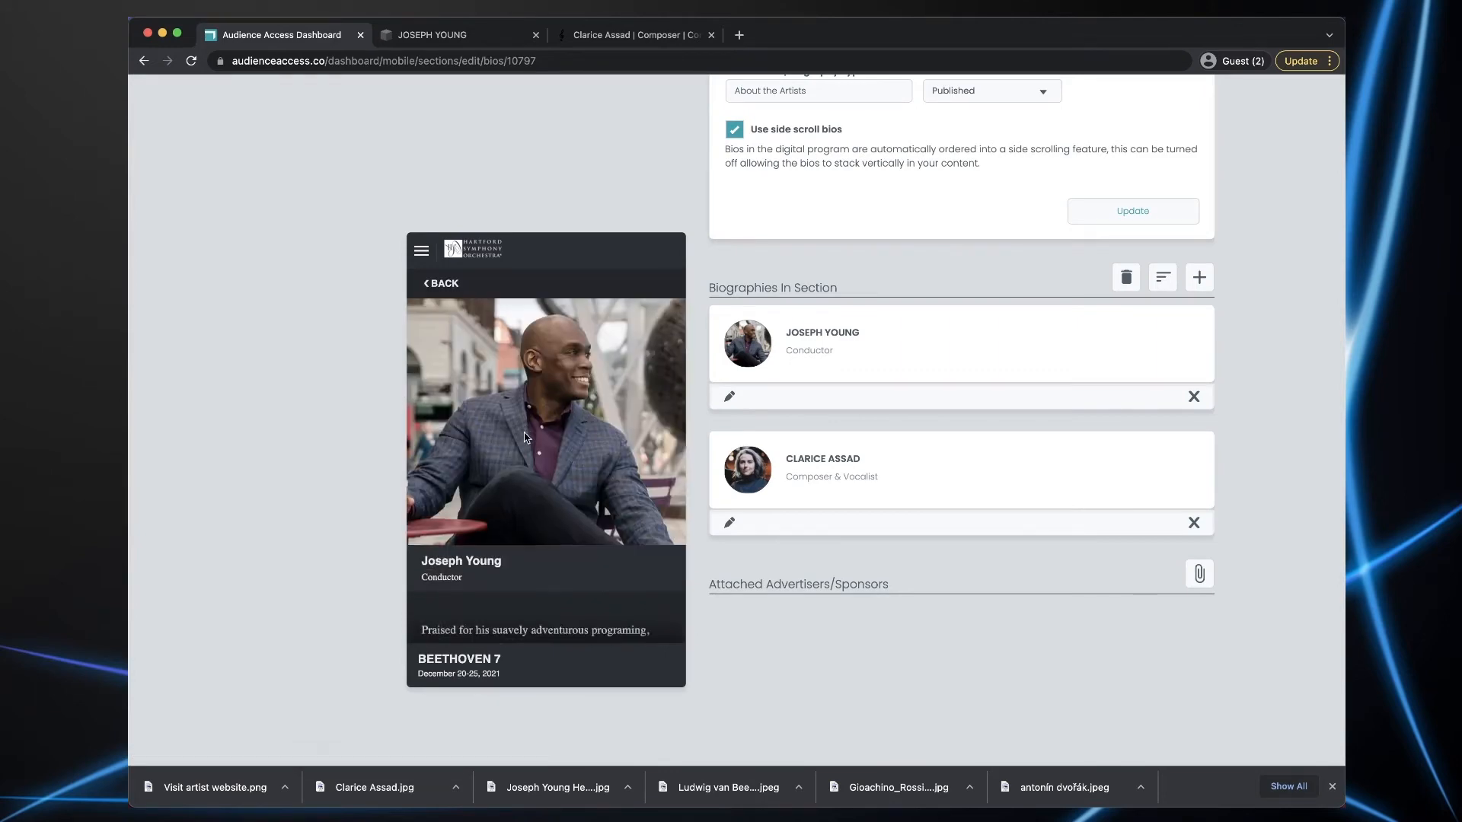
scroll(524, 437, "down", 15)
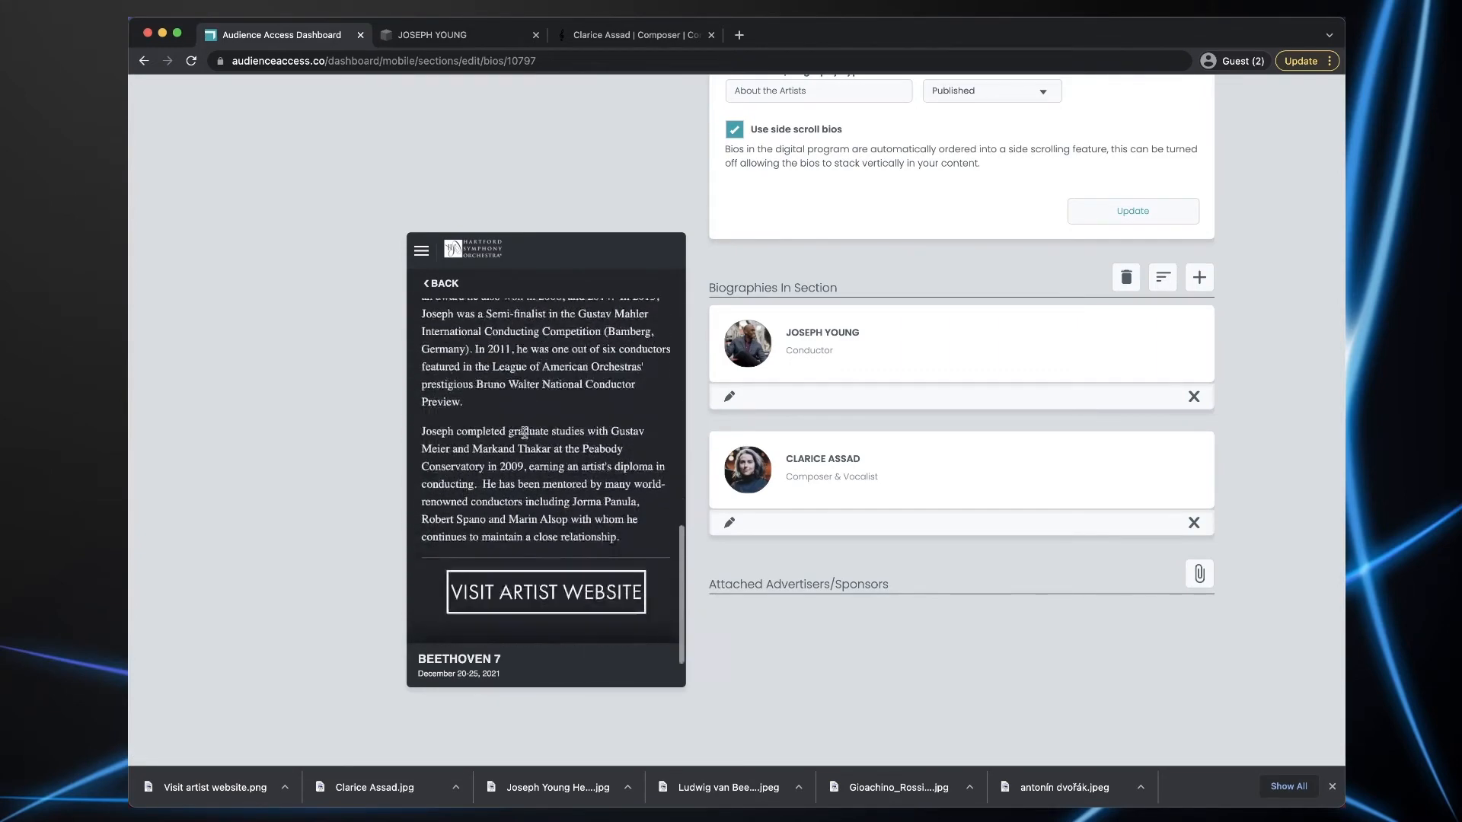
scroll(524, 432, "down", 2)
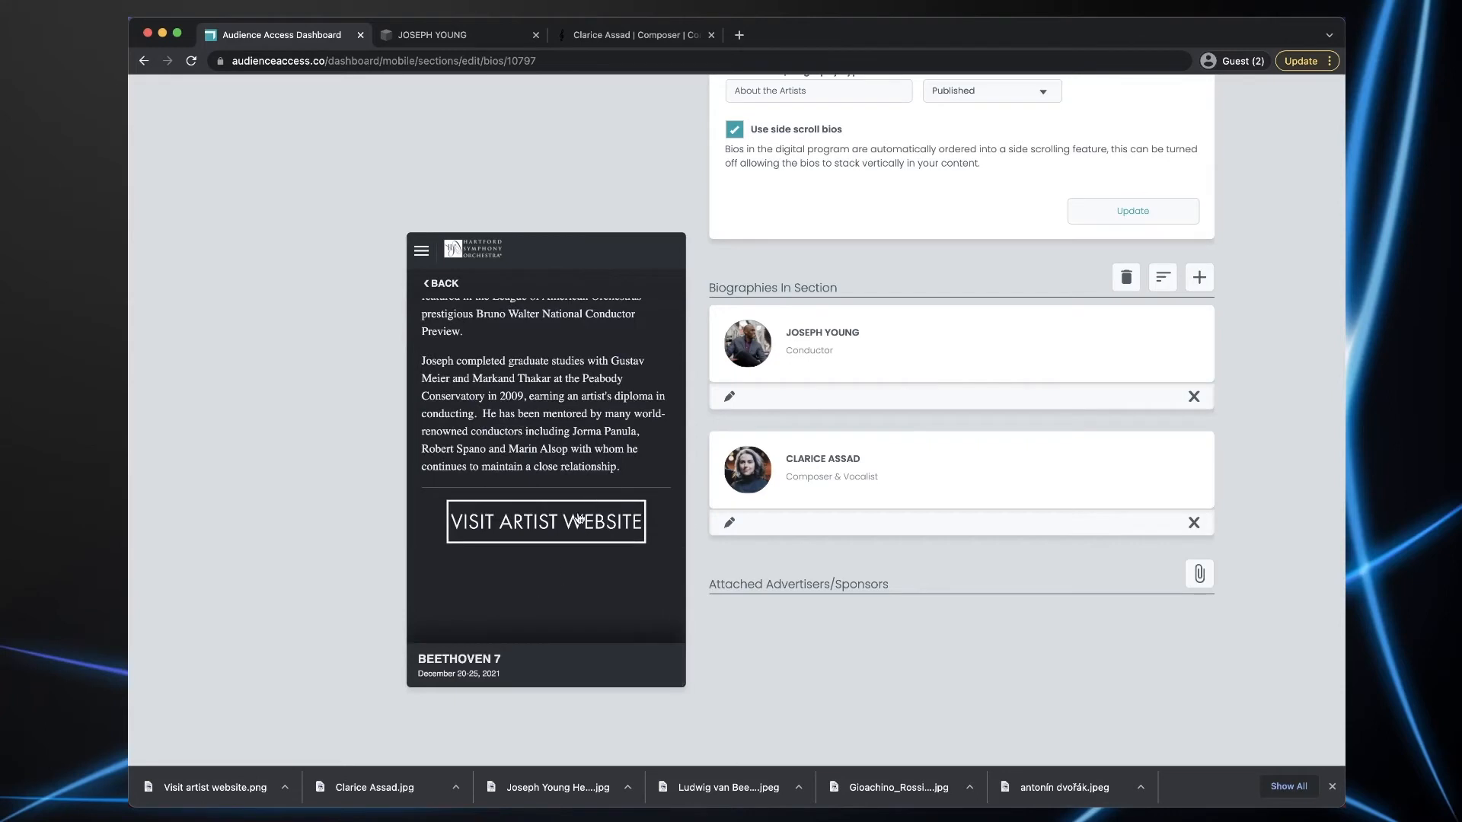
left_click(548, 524)
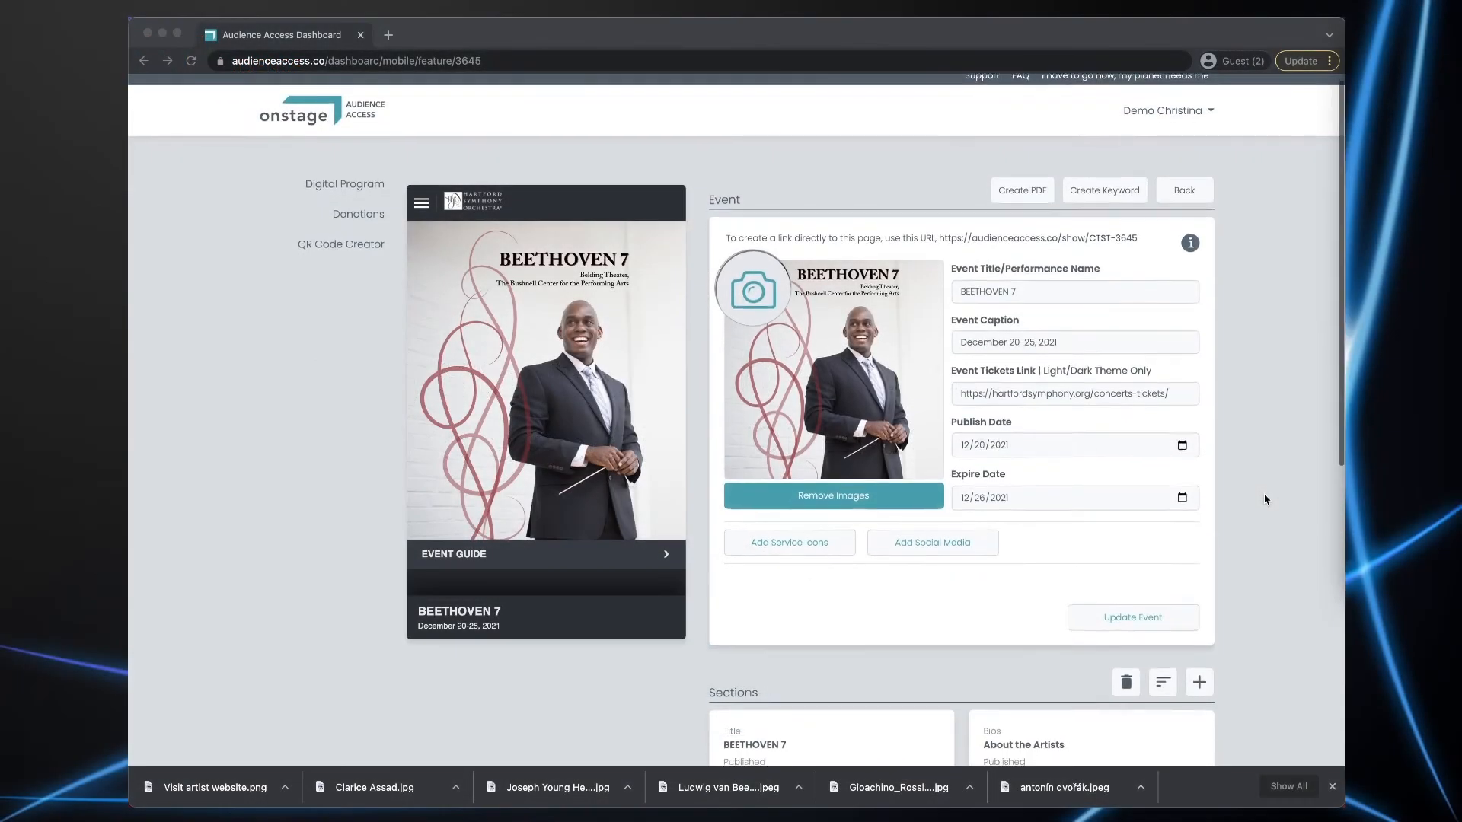
- Use the Sections + button on the BEETHOVEN 7 event to show the section-type options
scroll(1266, 500, "down", 2)
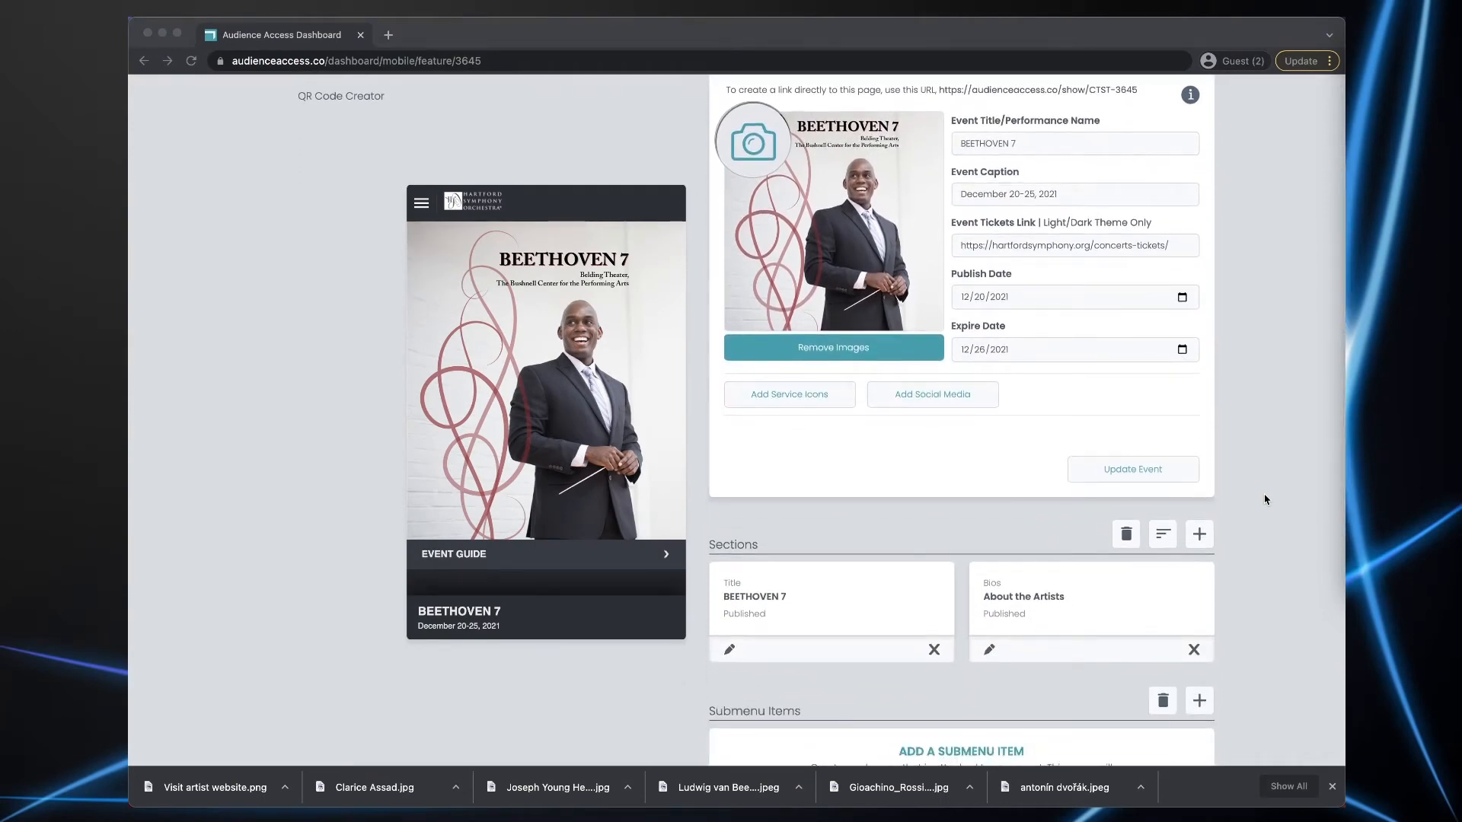
scroll(1265, 500, "down", 1)
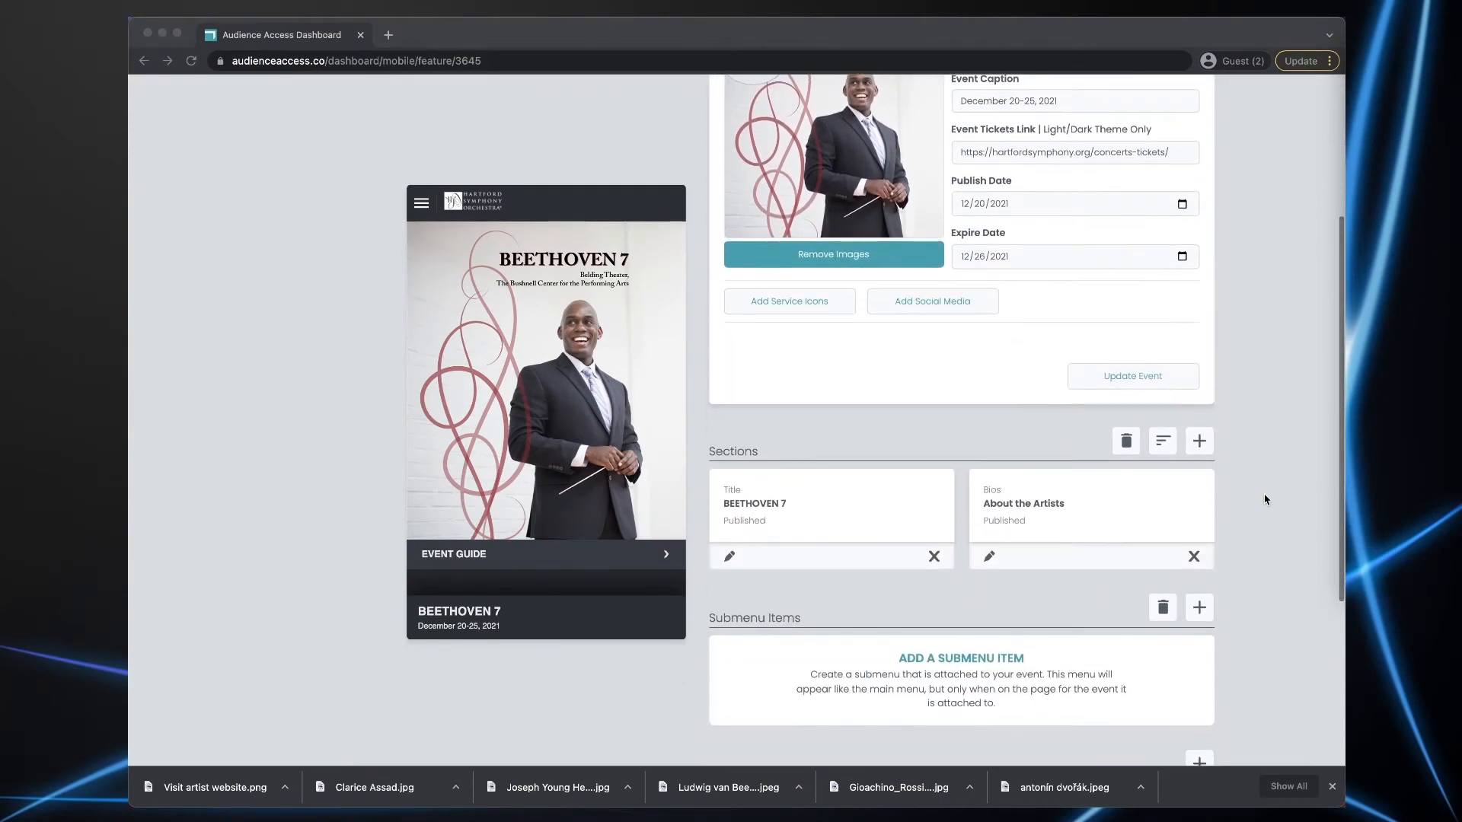
scroll(1266, 499, "up", 1)
scroll(1266, 499, "up", 1)
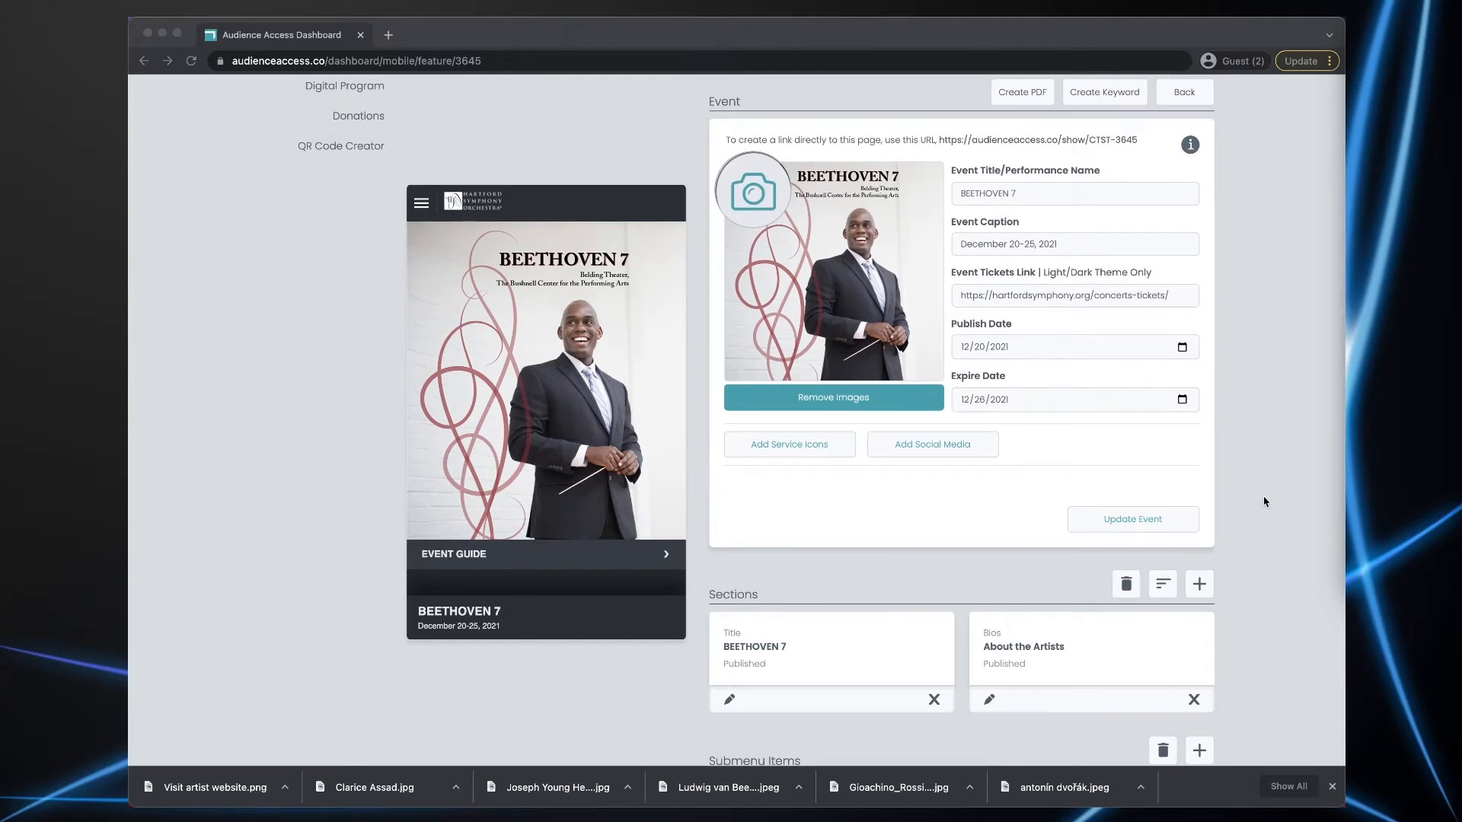
left_click(1200, 588)
scroll(1266, 586, "down", 3)
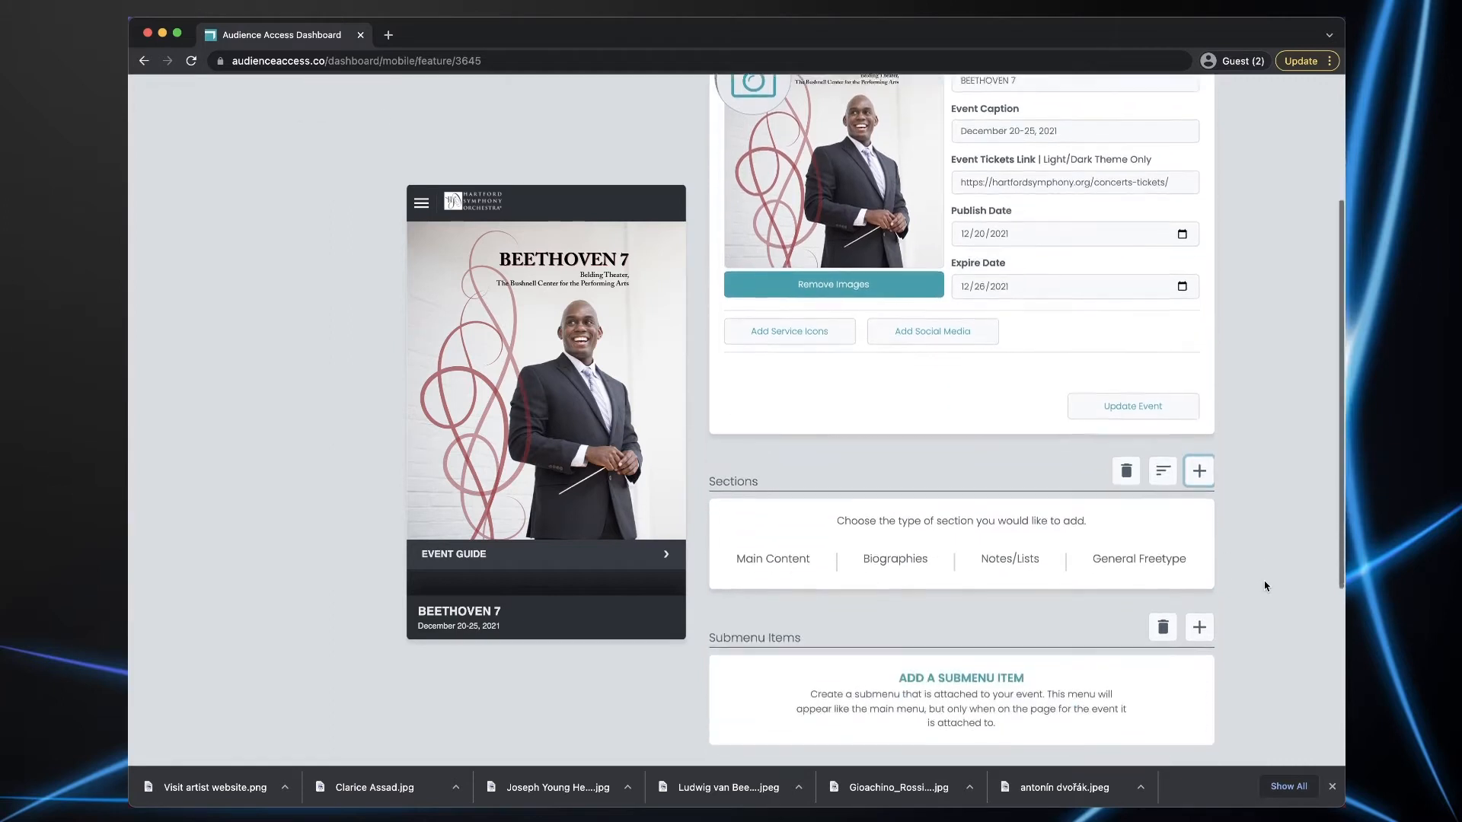
scroll(1266, 586, "down", 2)
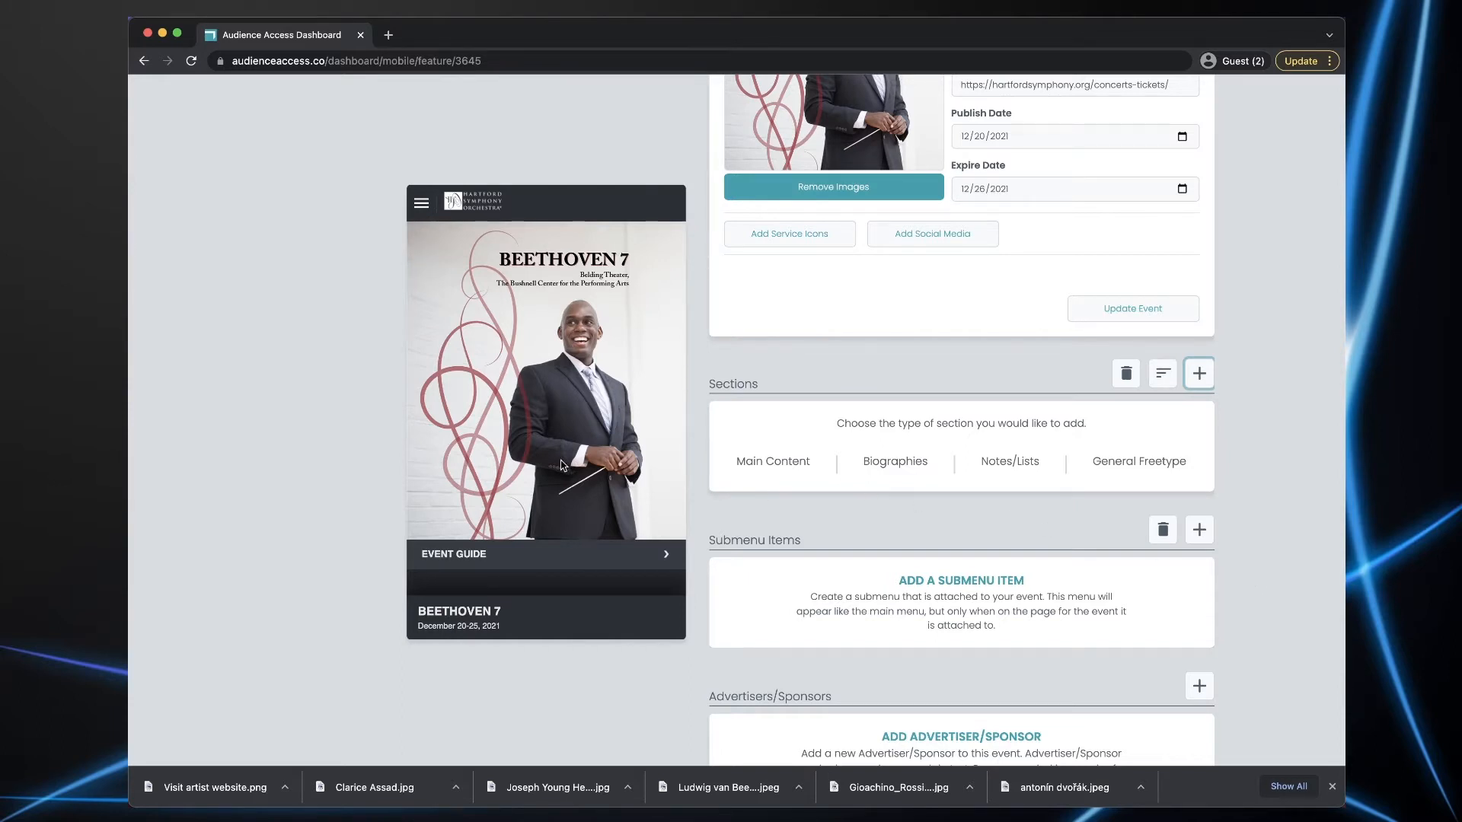
scroll(579, 468, "down", 10)
scroll(561, 460, "down", 15)
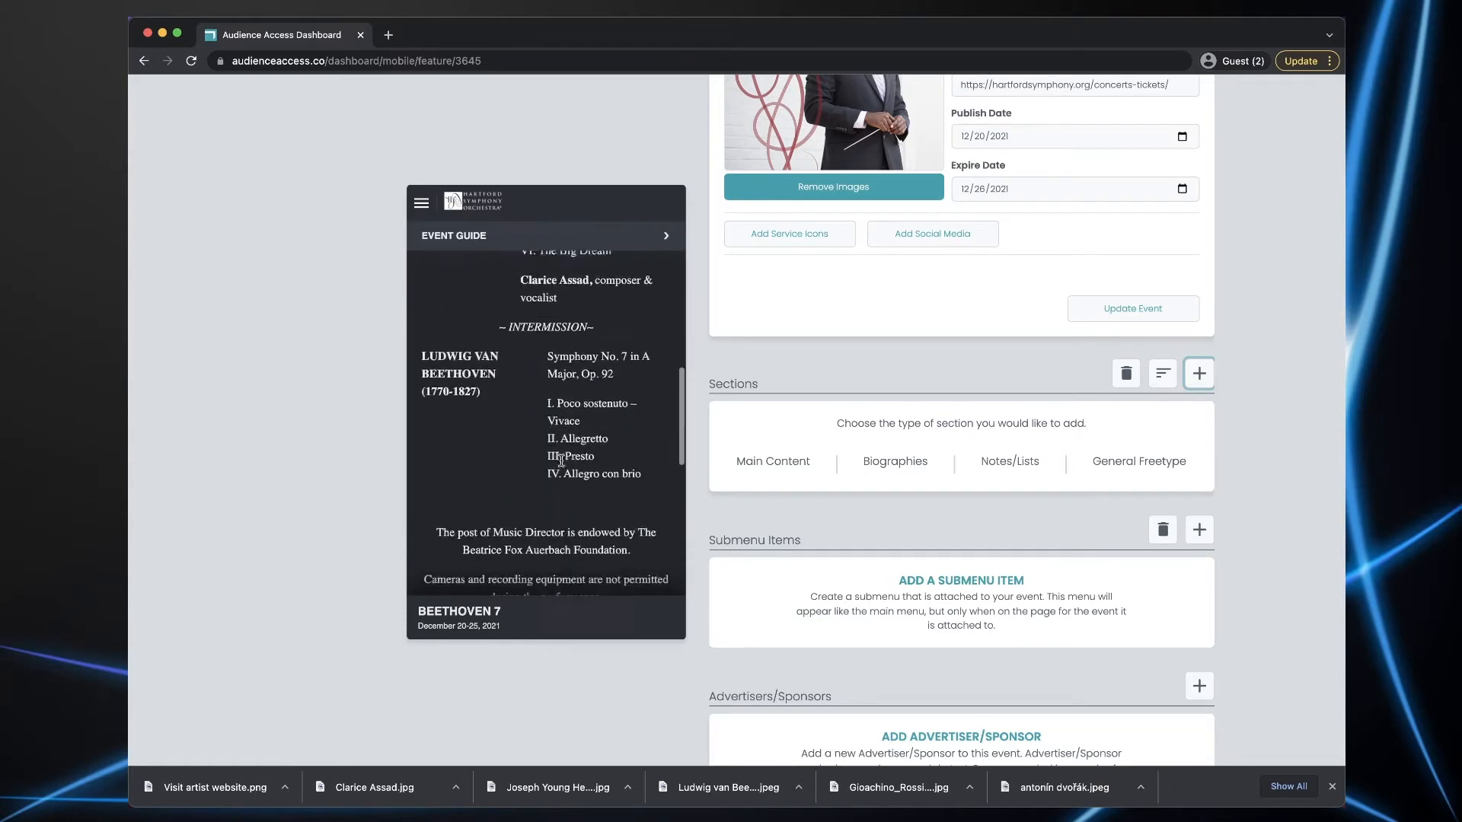
scroll(561, 464, "down", 6)
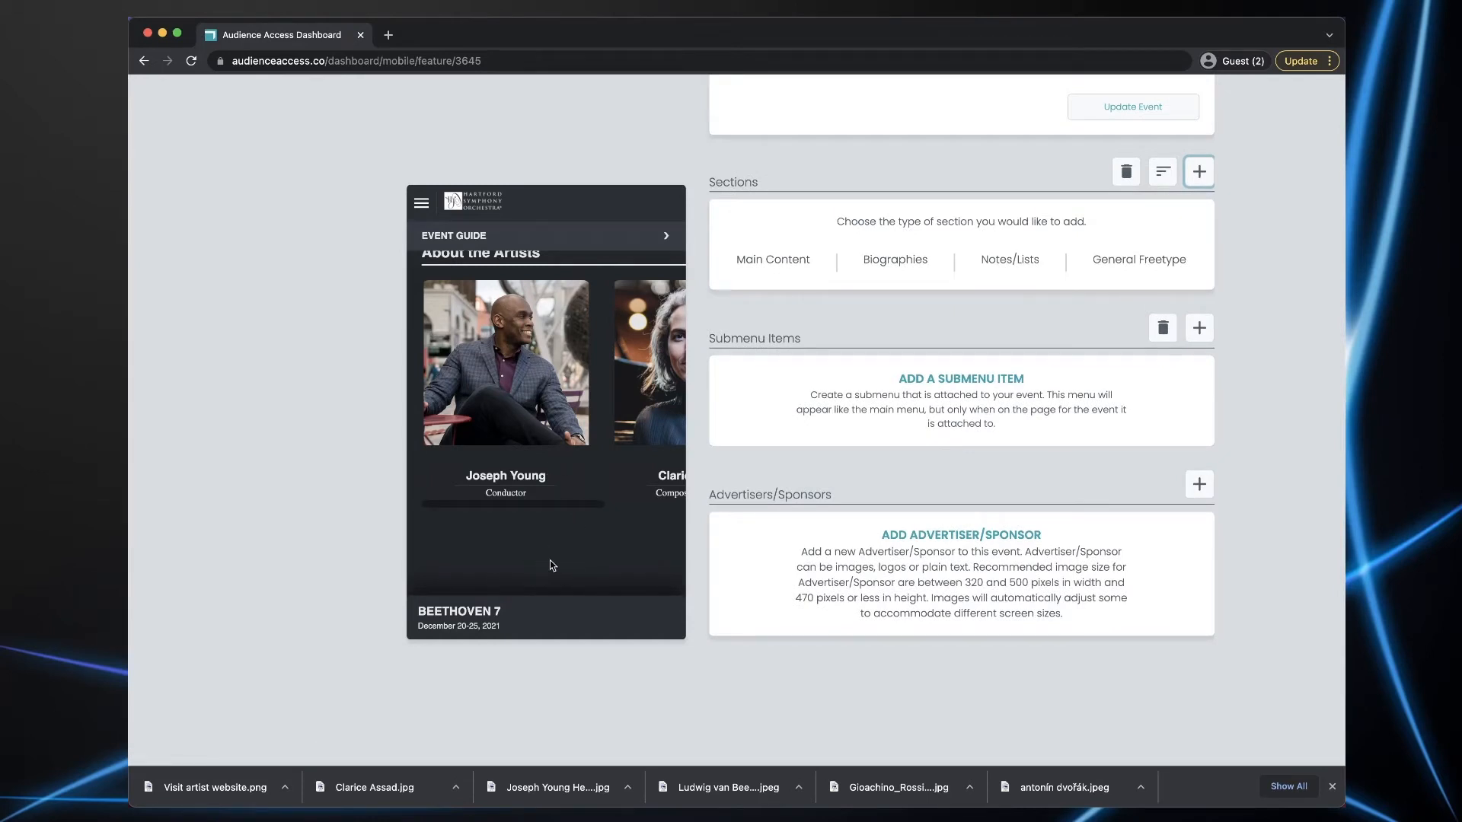
scroll(1285, 477, "up", 5)
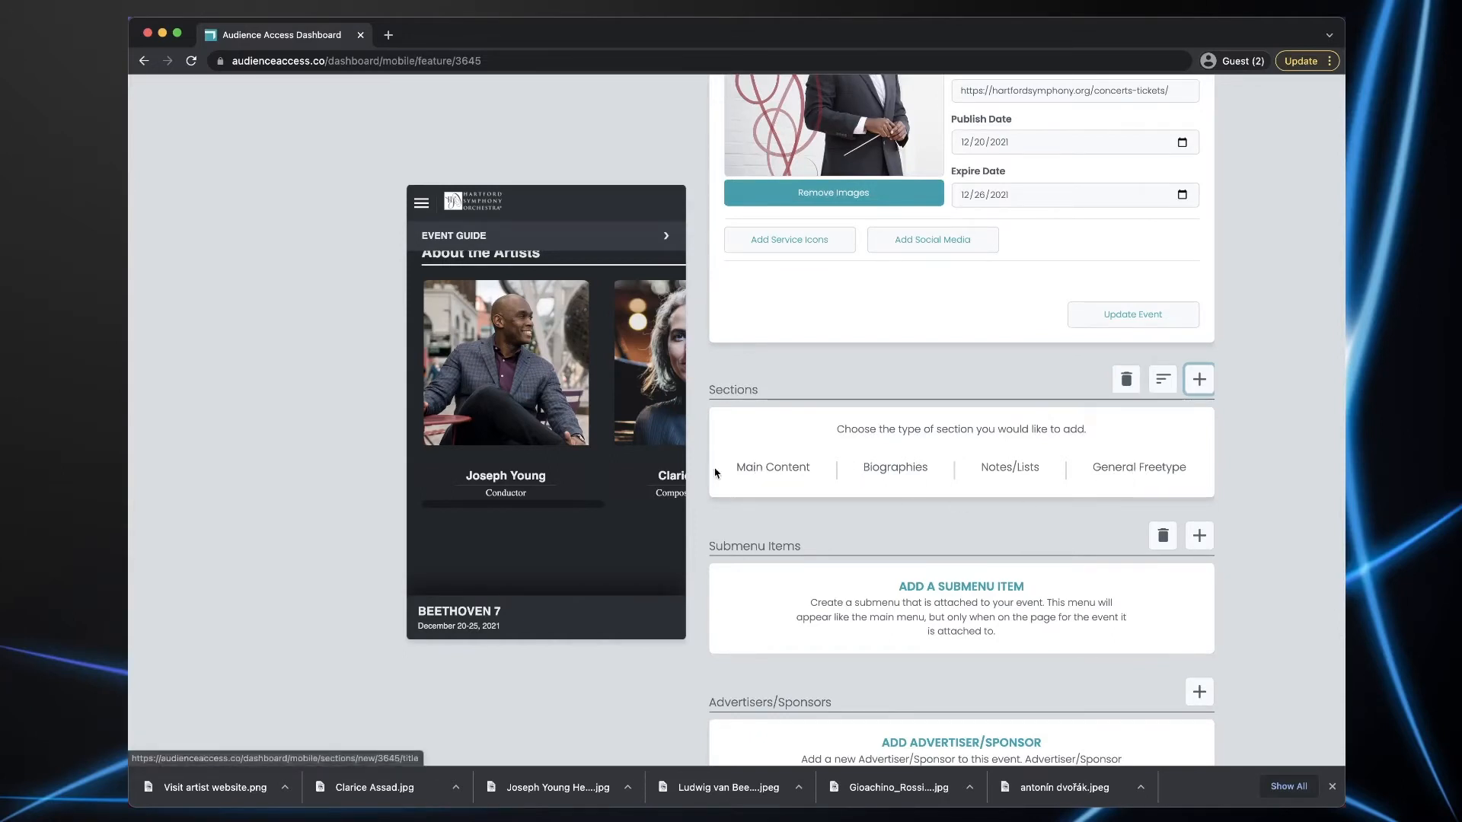
- Start a main content section titled Program notes and paste in the program-notes text
left_click(761, 472)
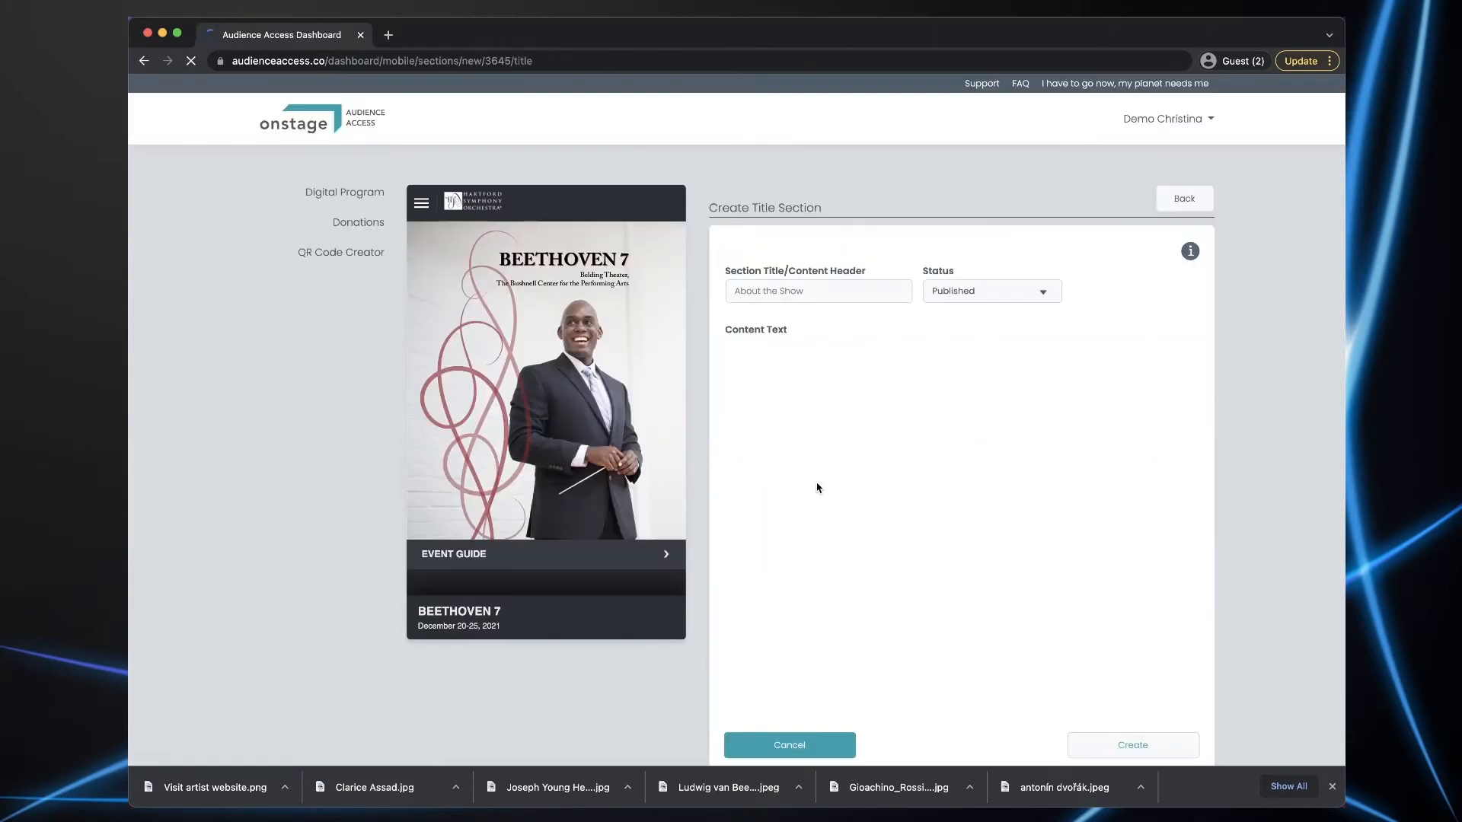
left_click(775, 292)
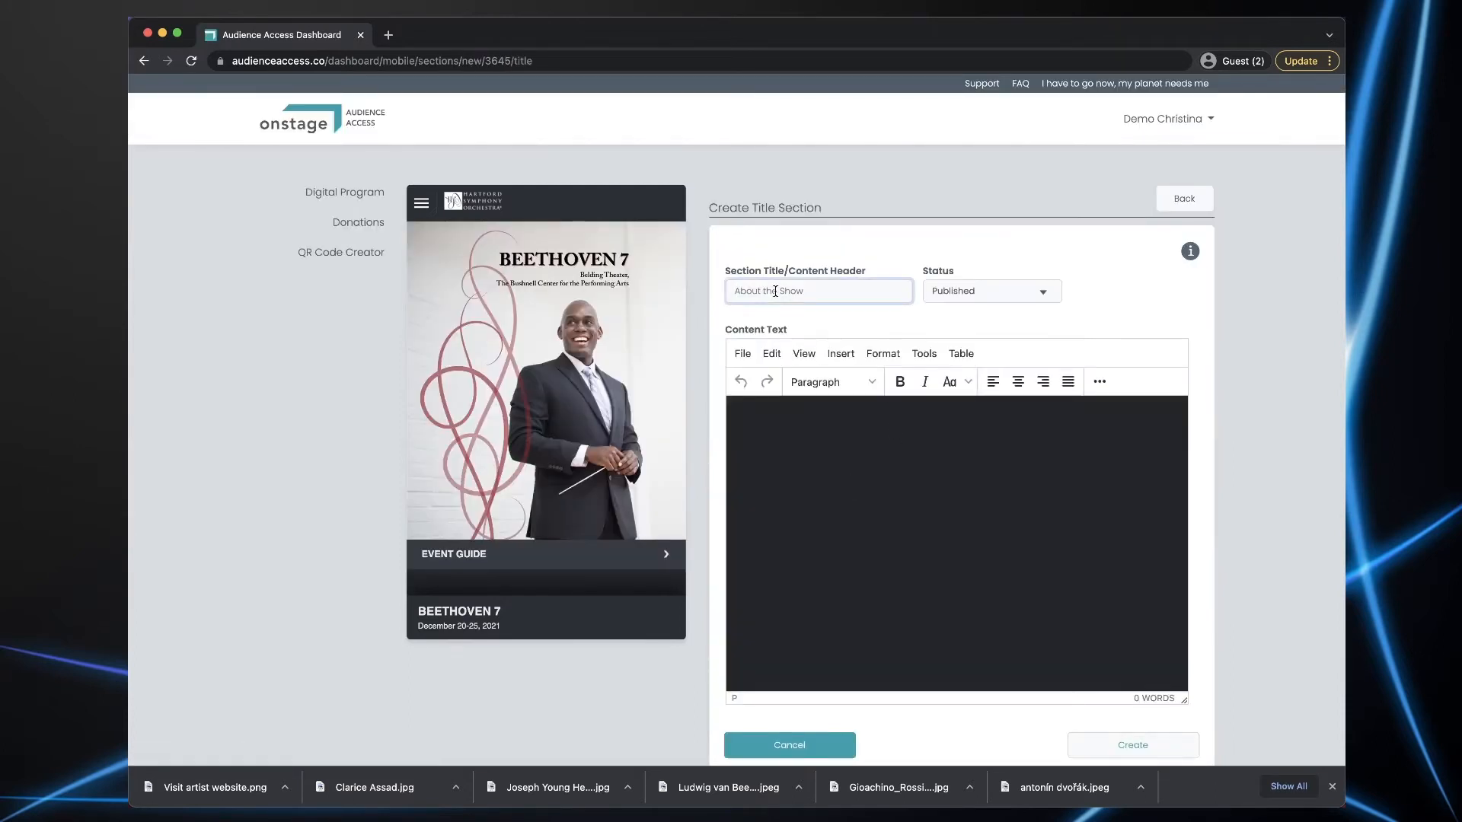
type("Program notes")
key("super+Tab")
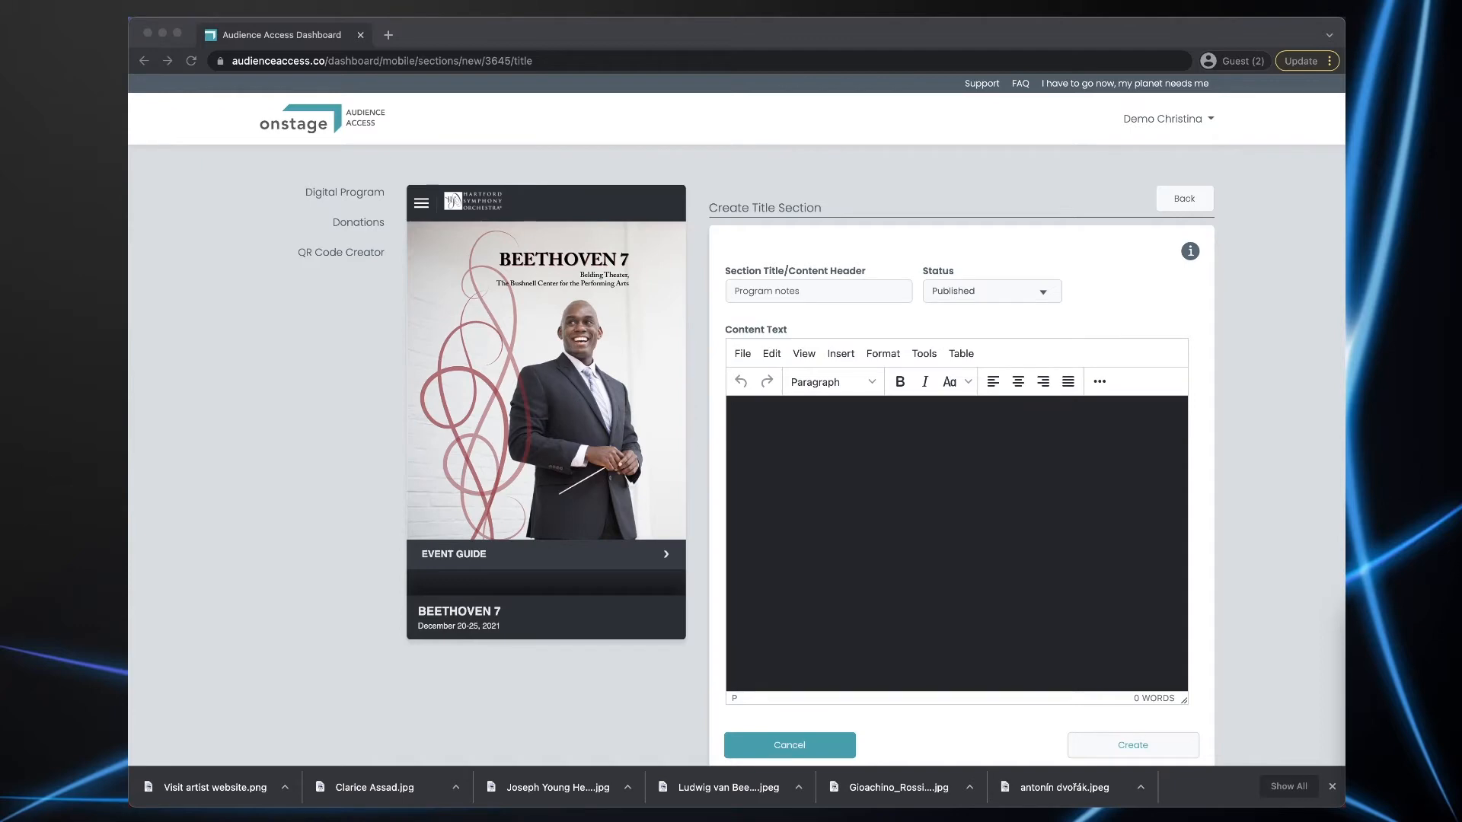
left_click(909, 493)
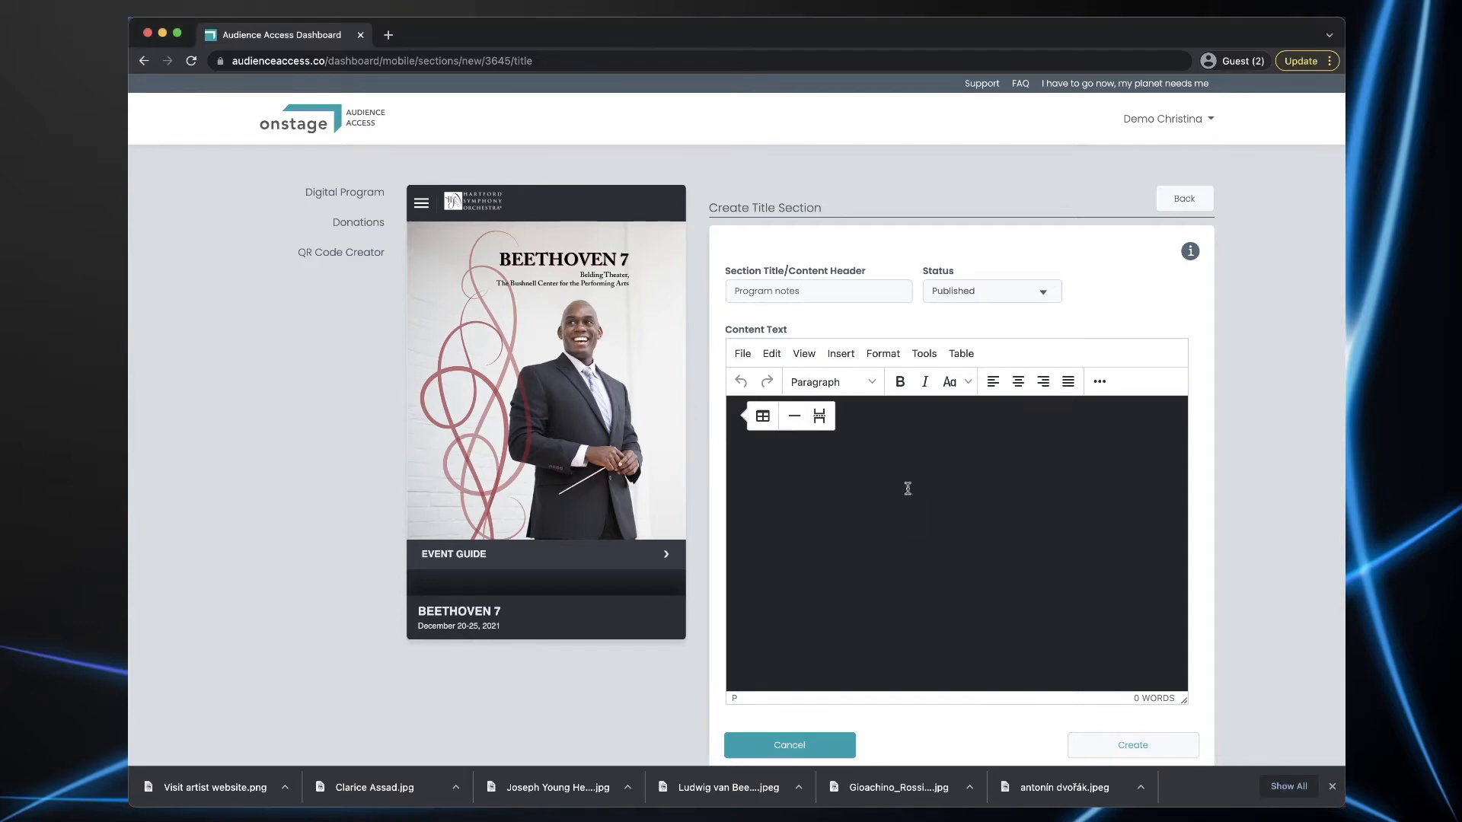
key("super+v")
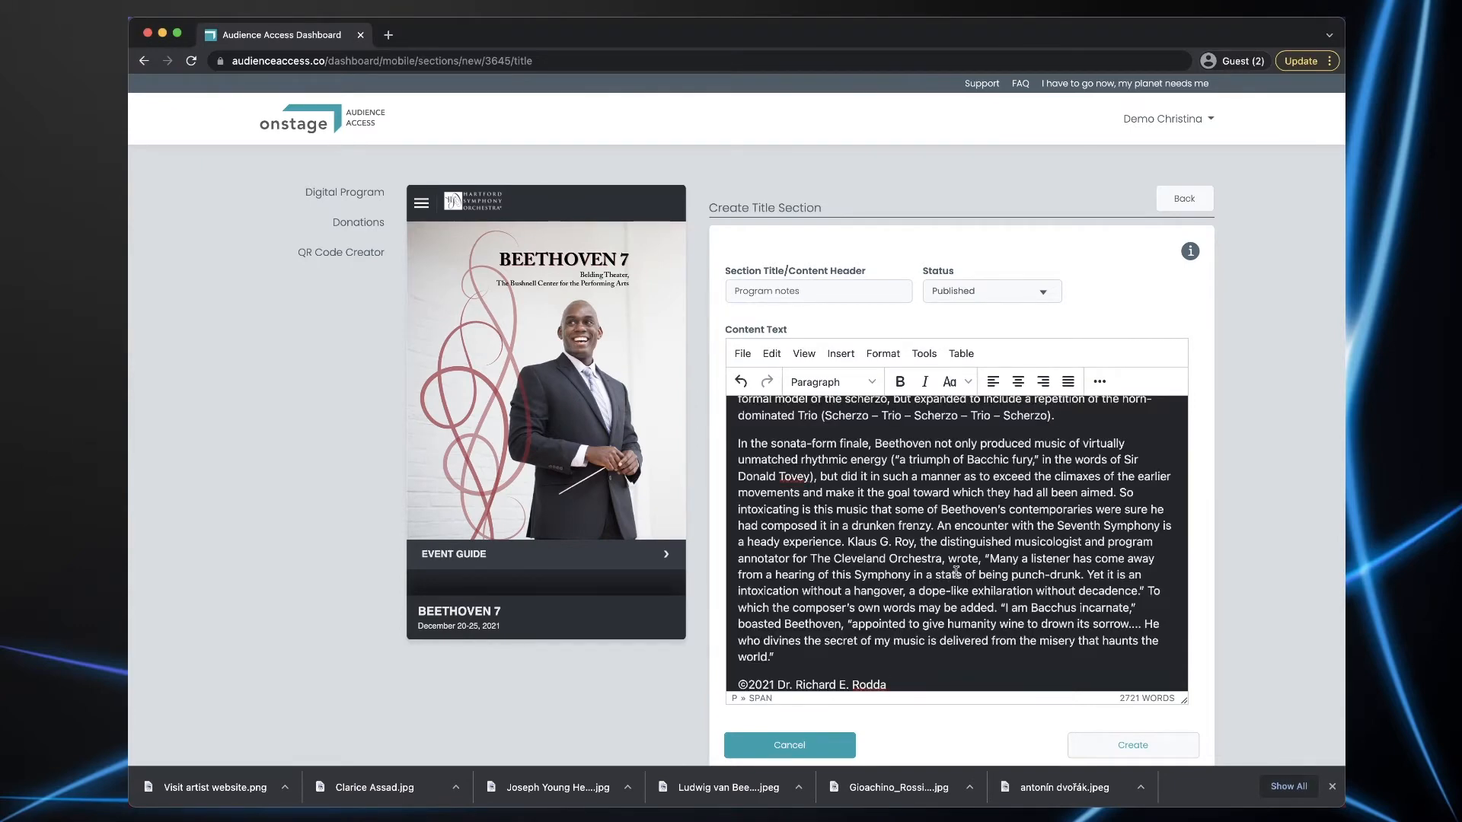
- Add dividing lines after the Beethoven Duration line and below the É Gol! credit
scroll(955, 572, "up", 20)
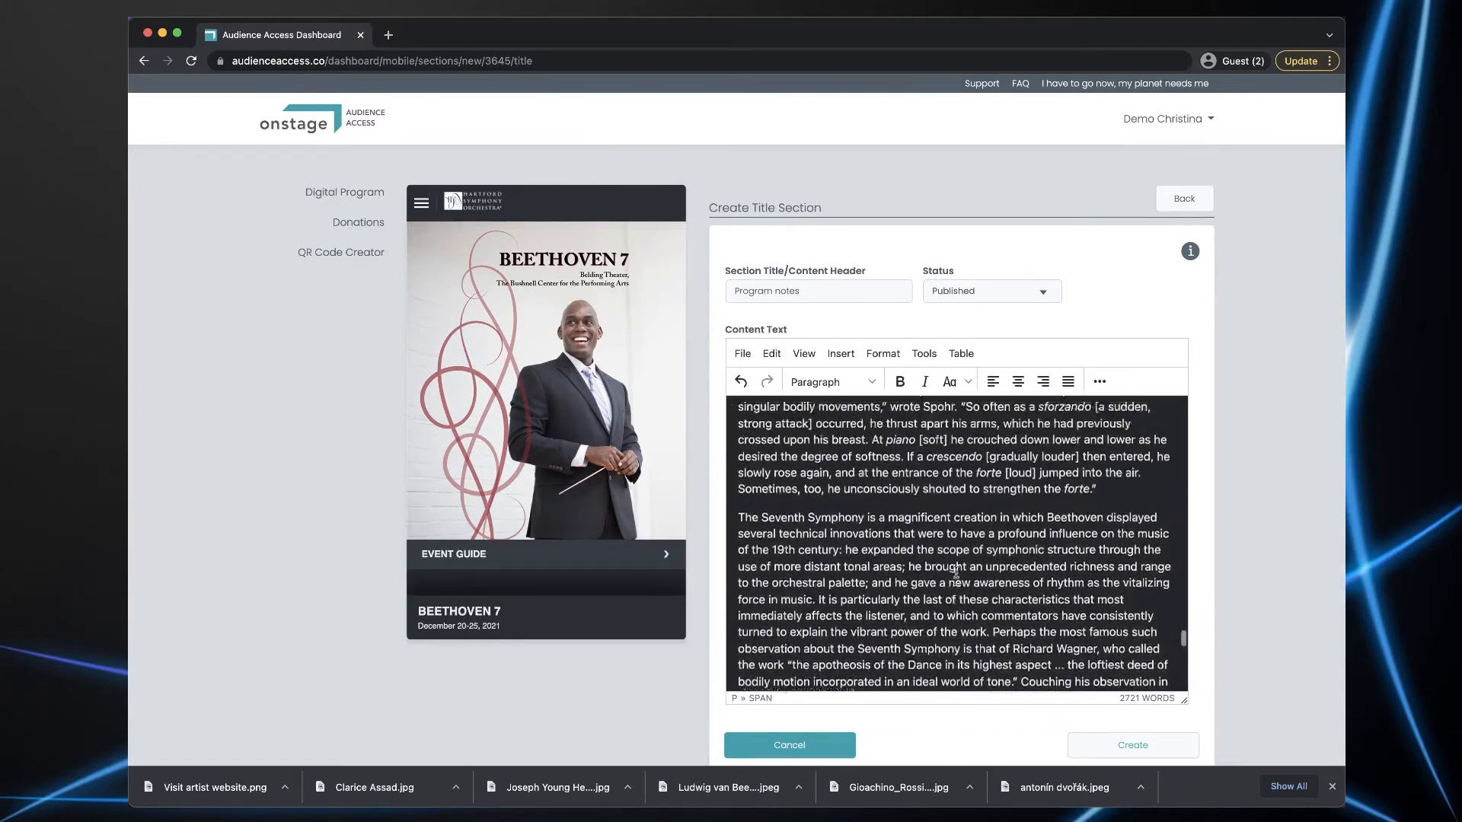
scroll(956, 572, "up", 20)
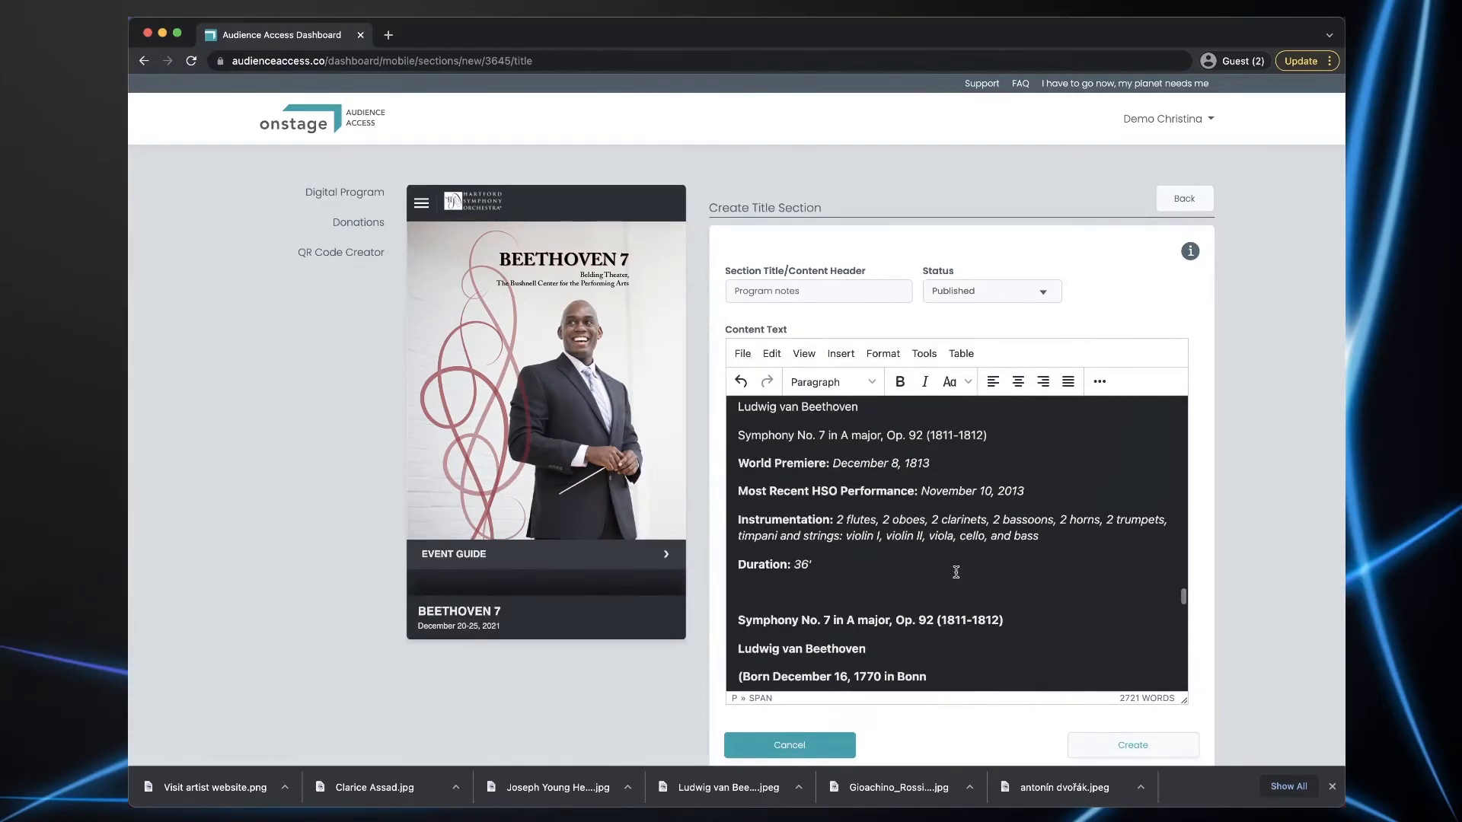
scroll(956, 572, "down", 2)
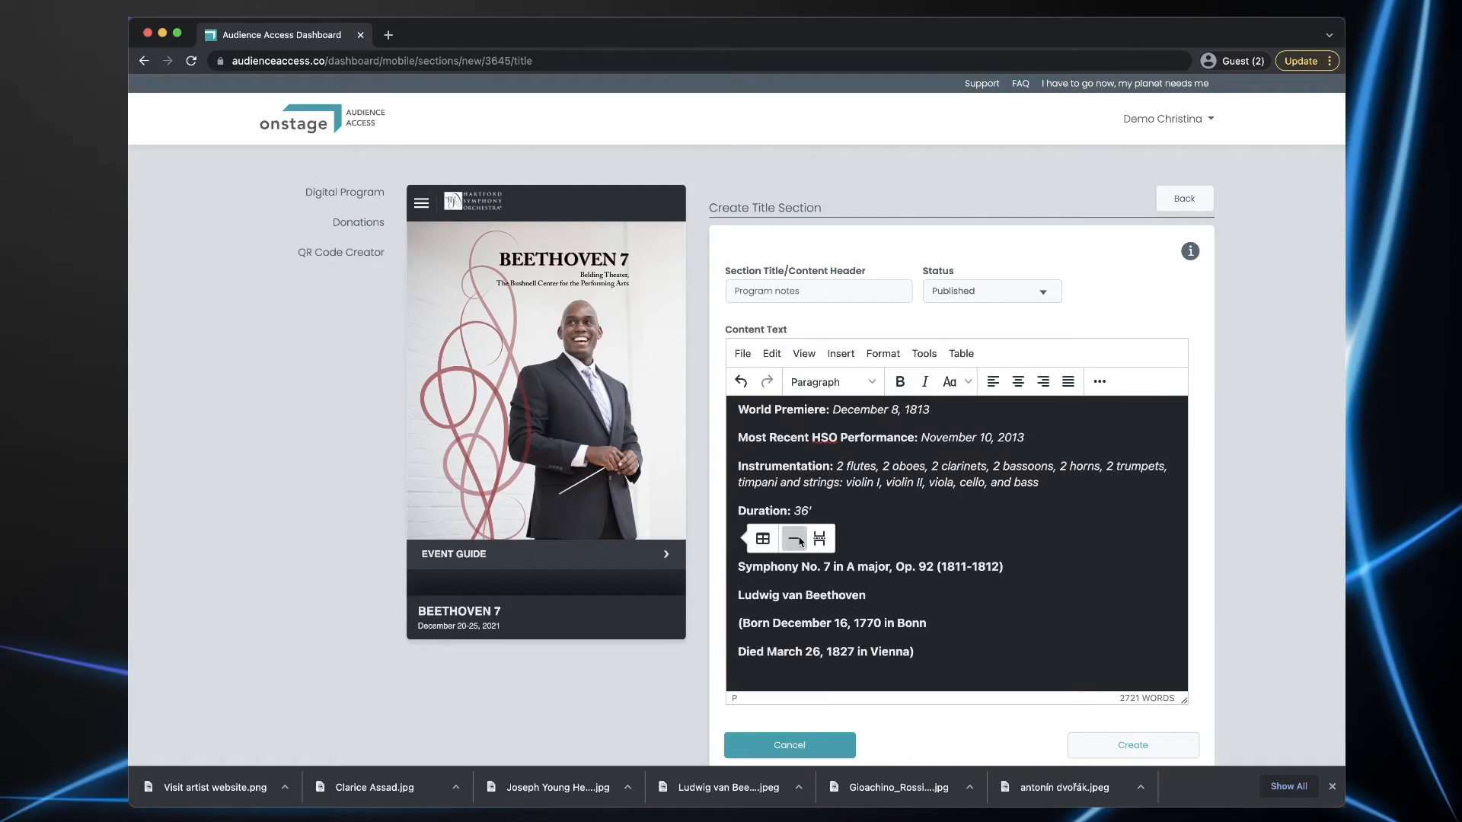
left_click(798, 540)
scroll(896, 522, "up", 5)
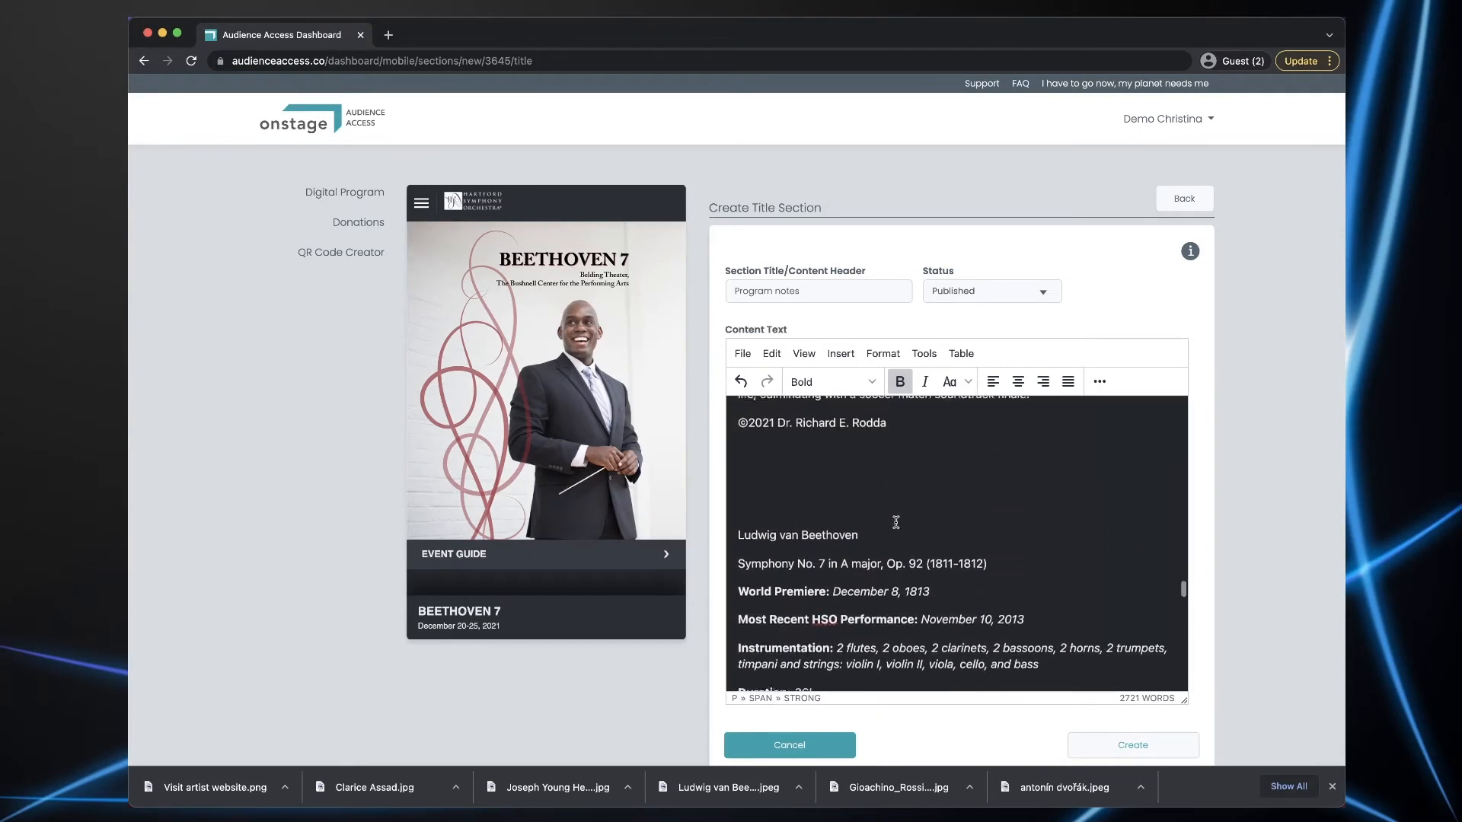
scroll(896, 522, "up", 4)
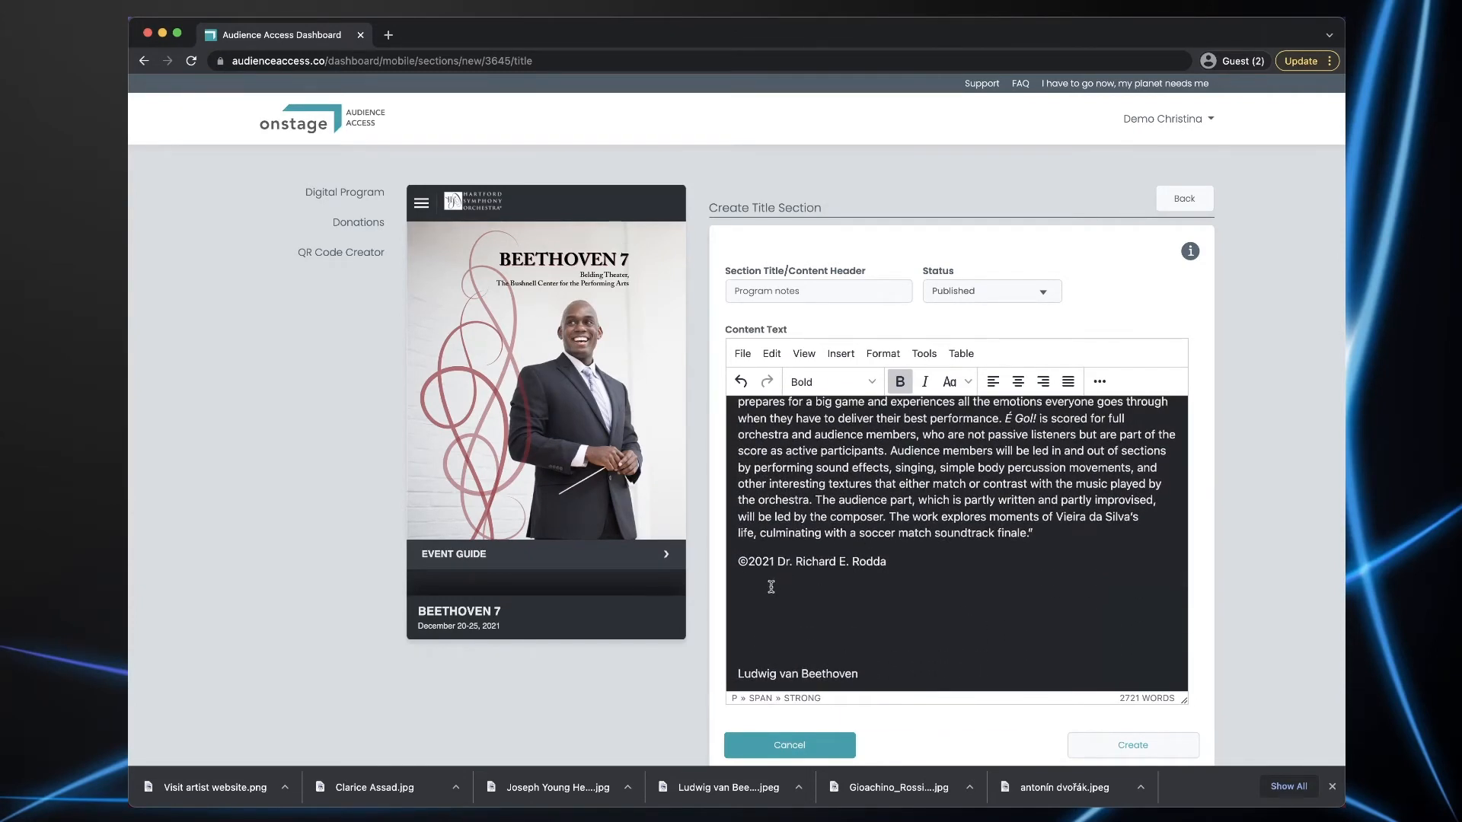
left_click(771, 586)
left_click(788, 589)
- Save the new Program notes section
scroll(875, 561, "up", 10)
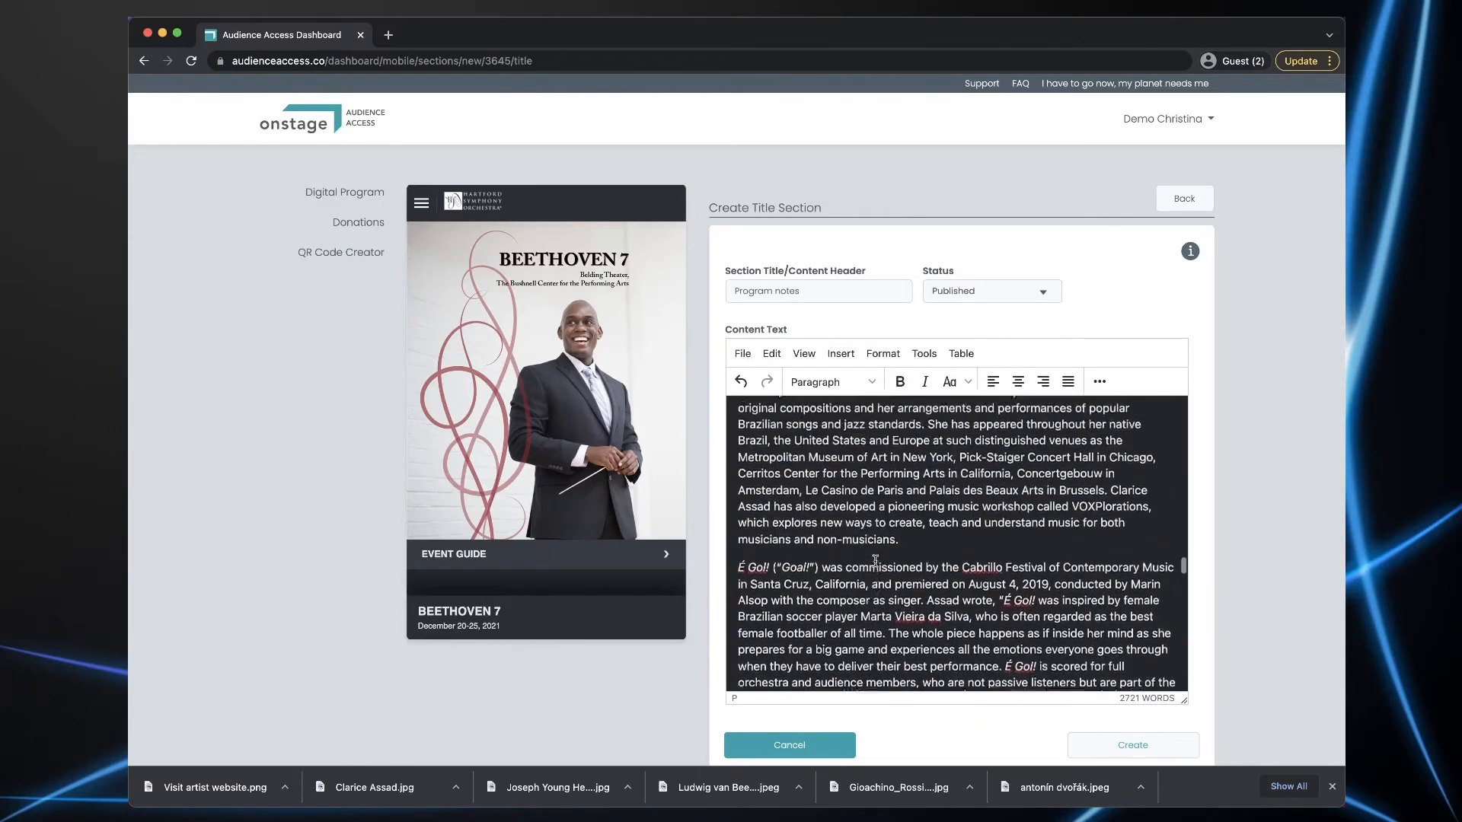
scroll(874, 561, "up", 8)
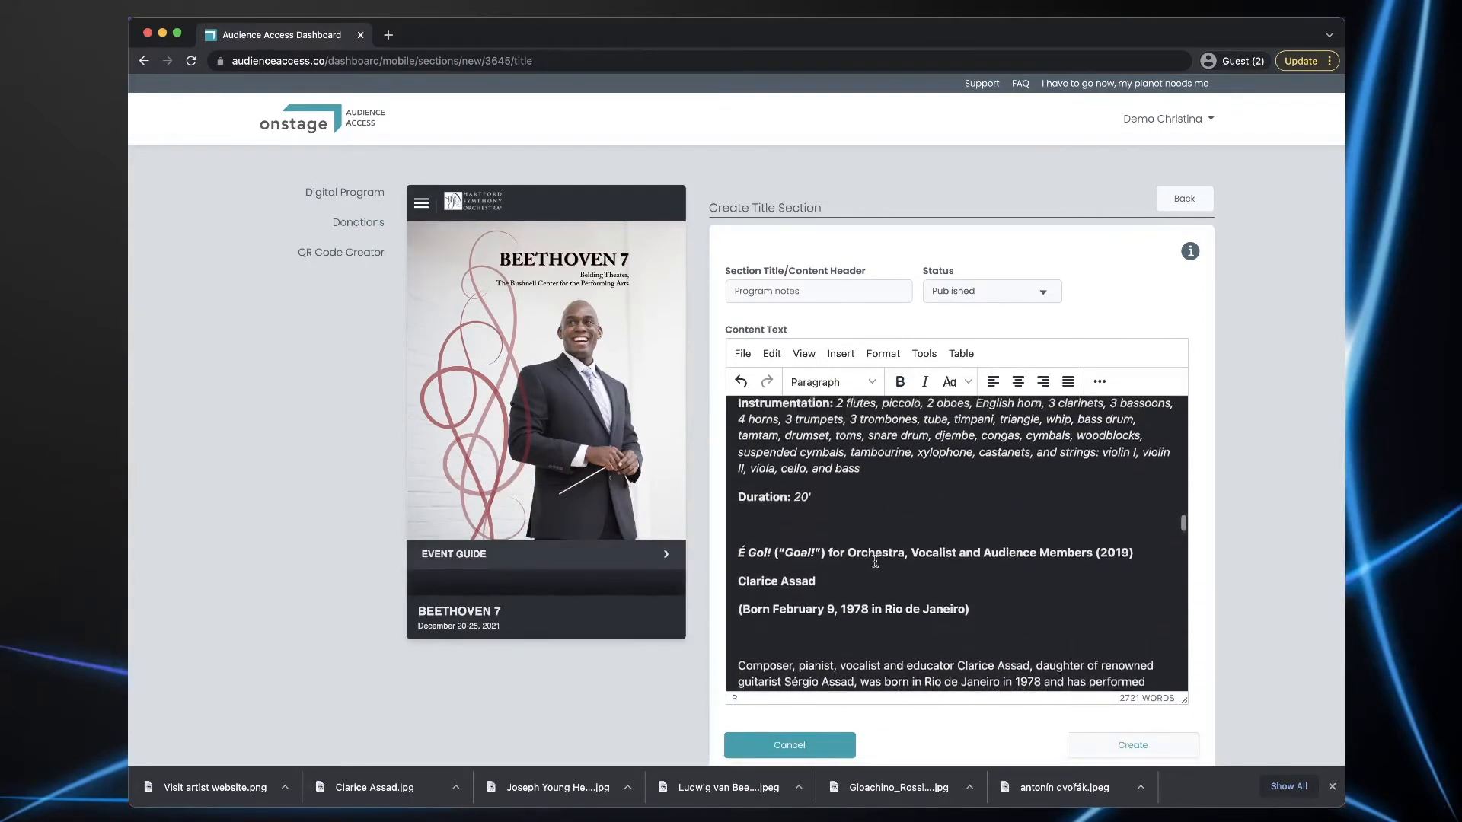
scroll(875, 561, "up", 10)
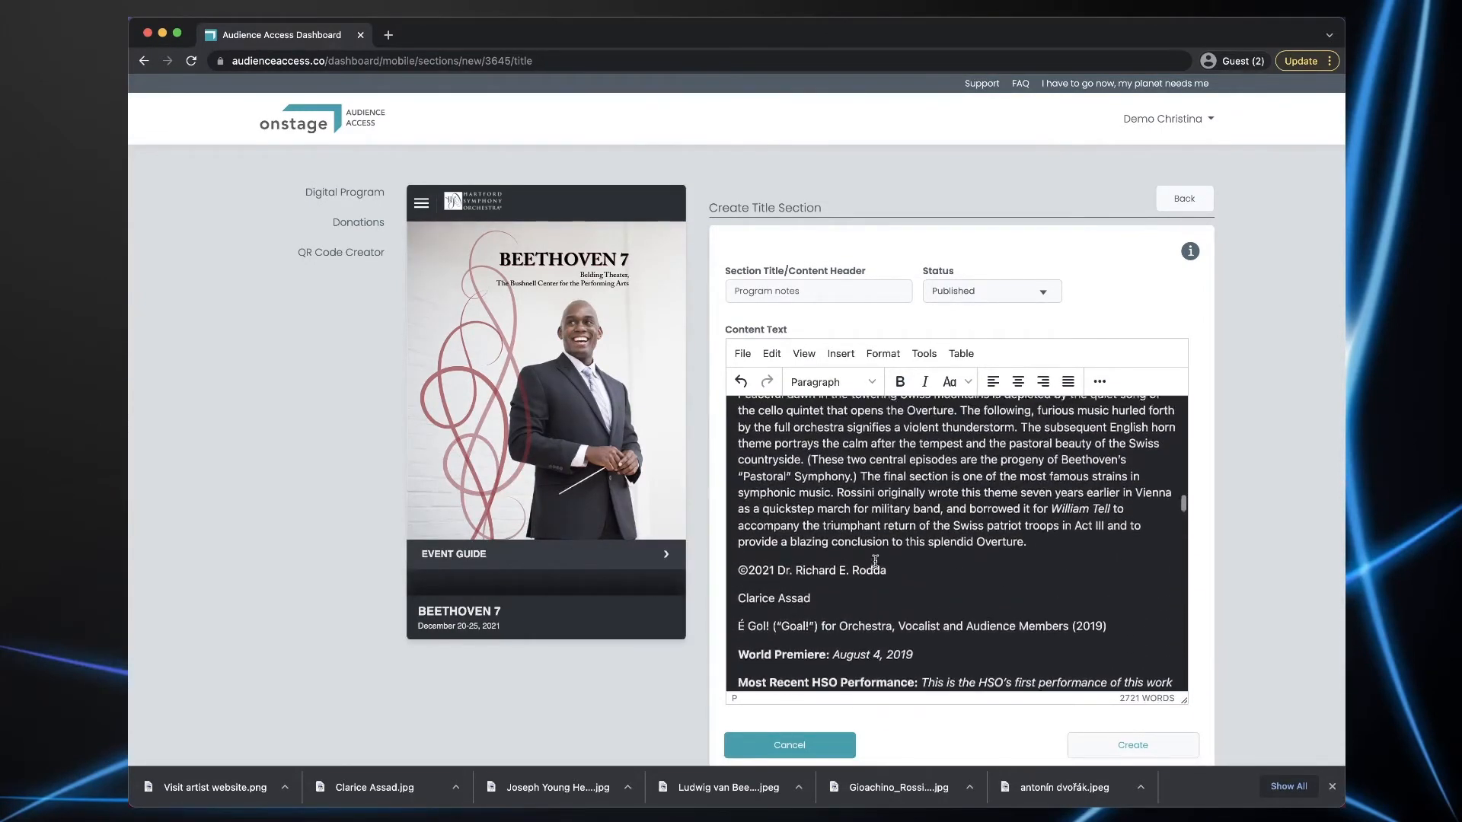
scroll(874, 561, "up", 10)
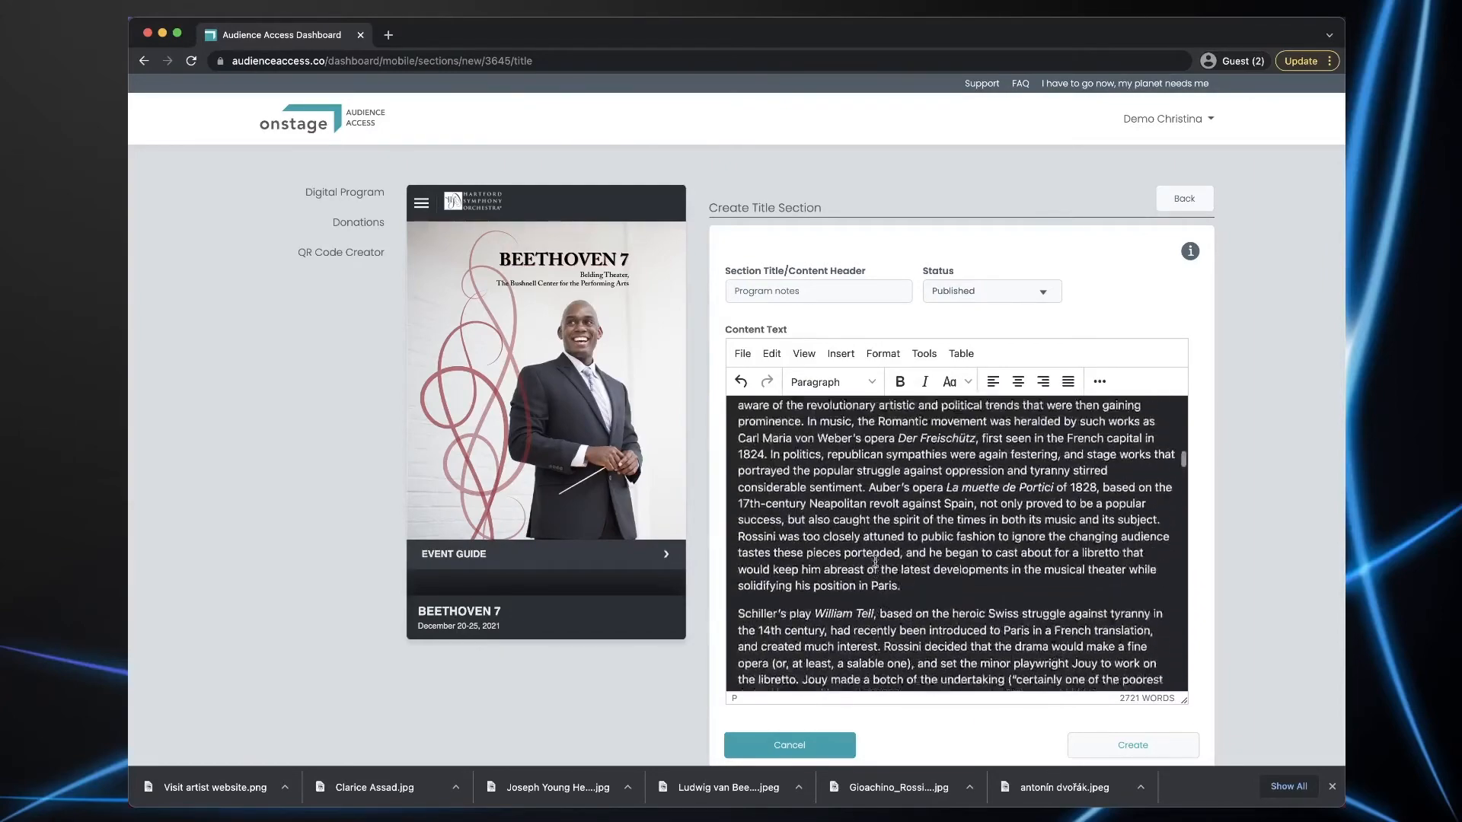
scroll(874, 561, "up", 5)
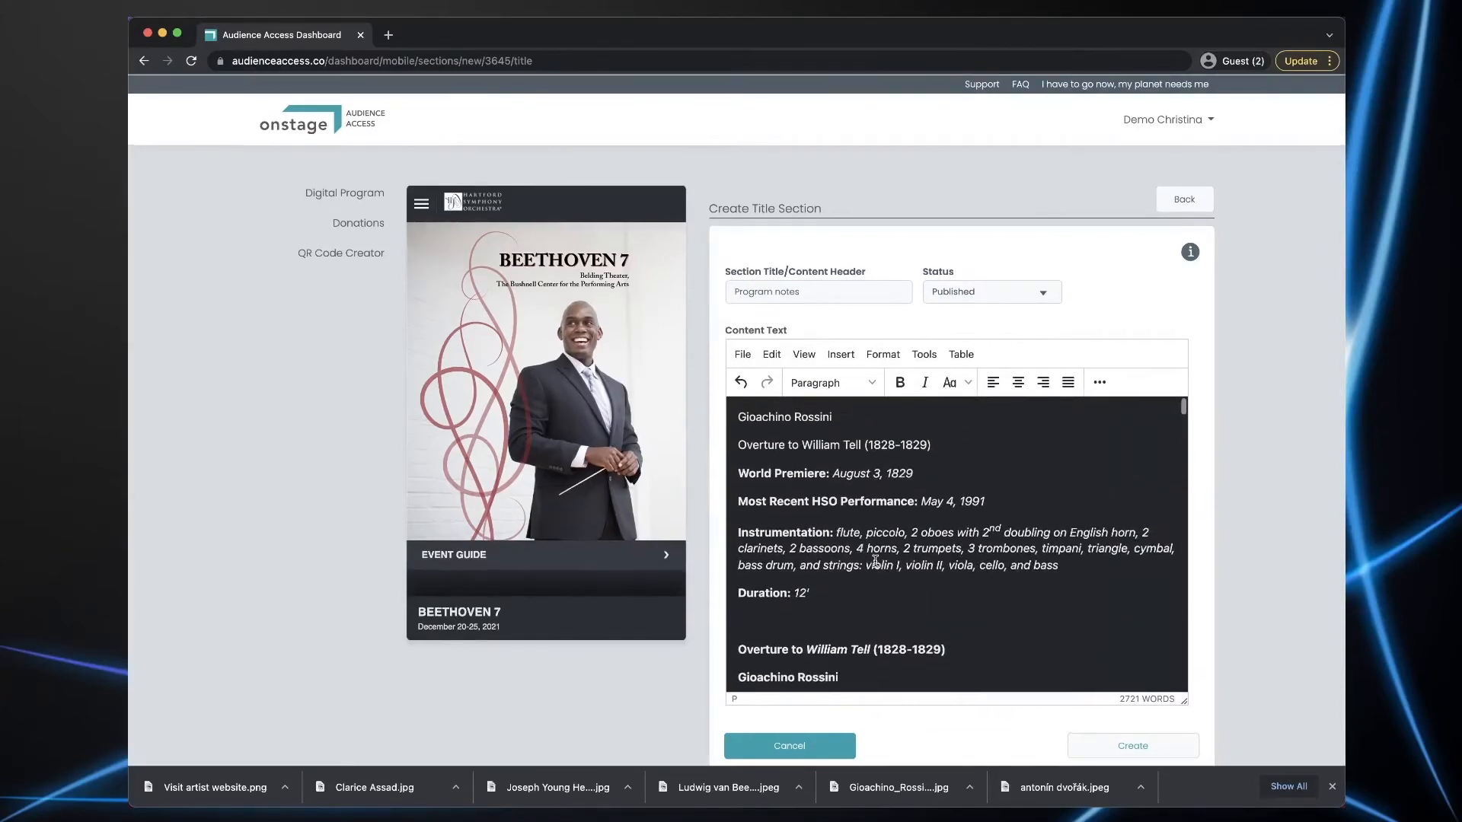
left_click(1132, 747)
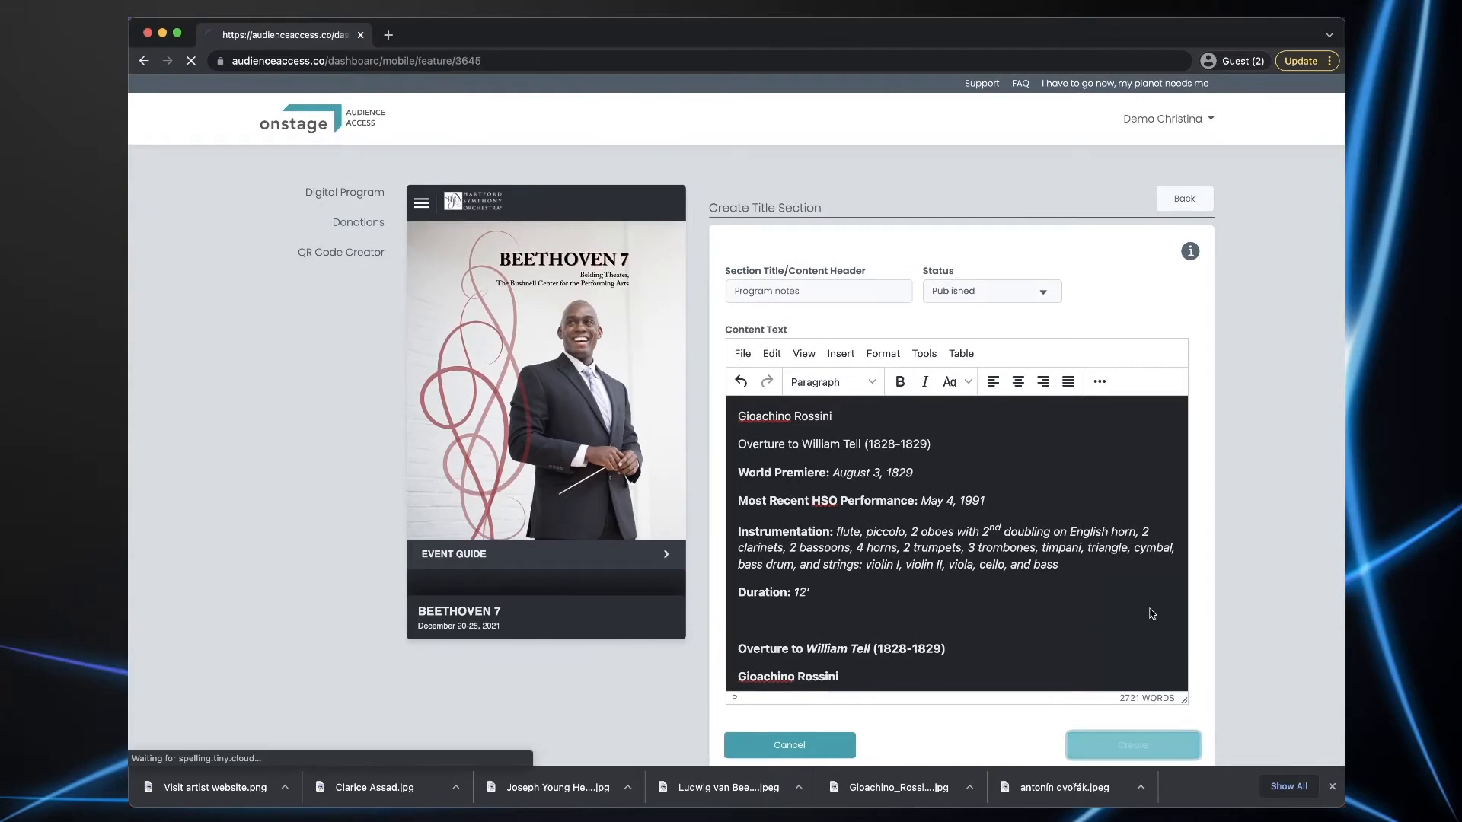
- Delete the Program notes section from the event's Sections list
scroll(580, 488, "down", 4)
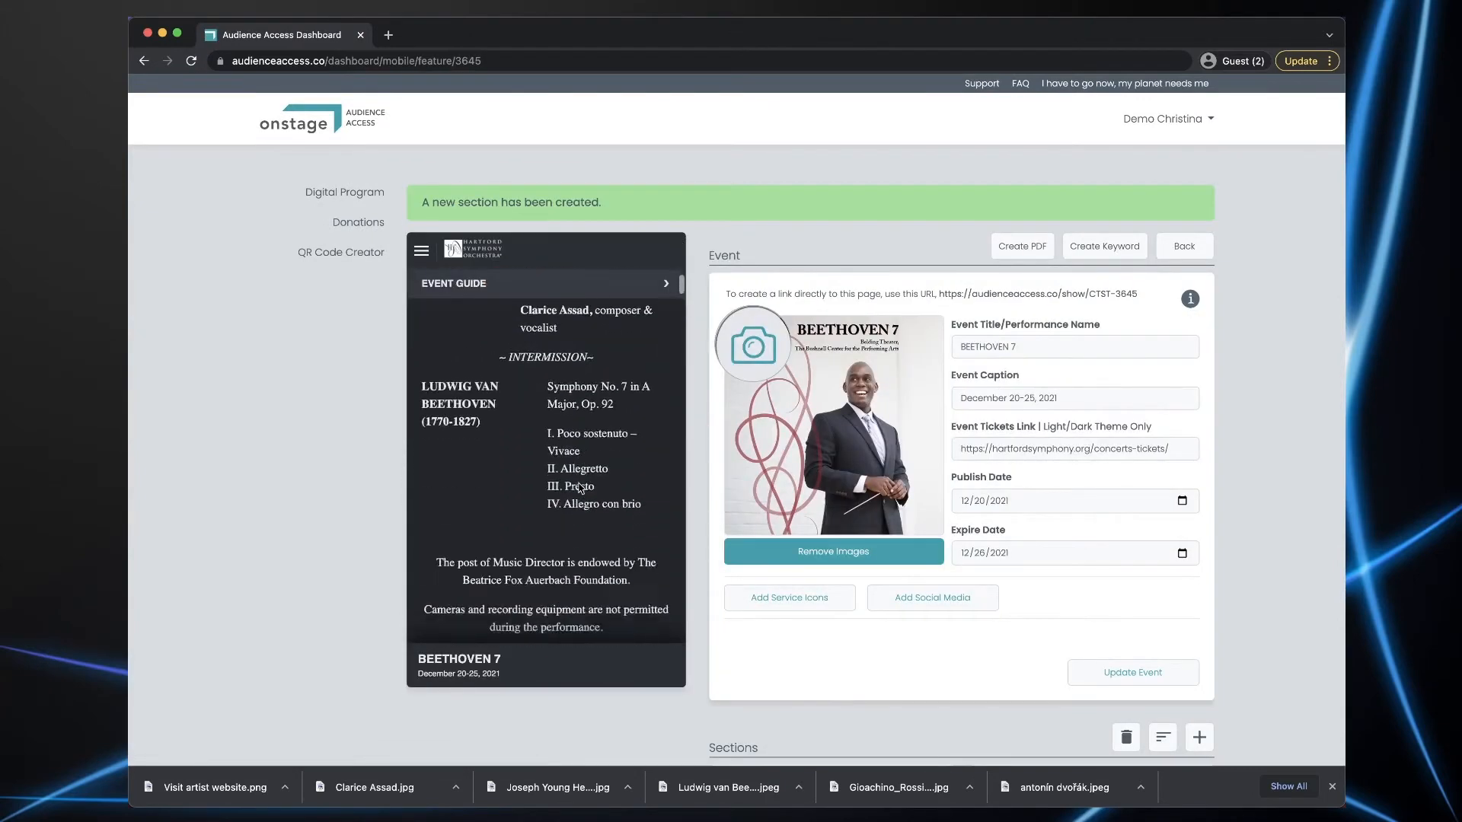
scroll(580, 488, "down", 15)
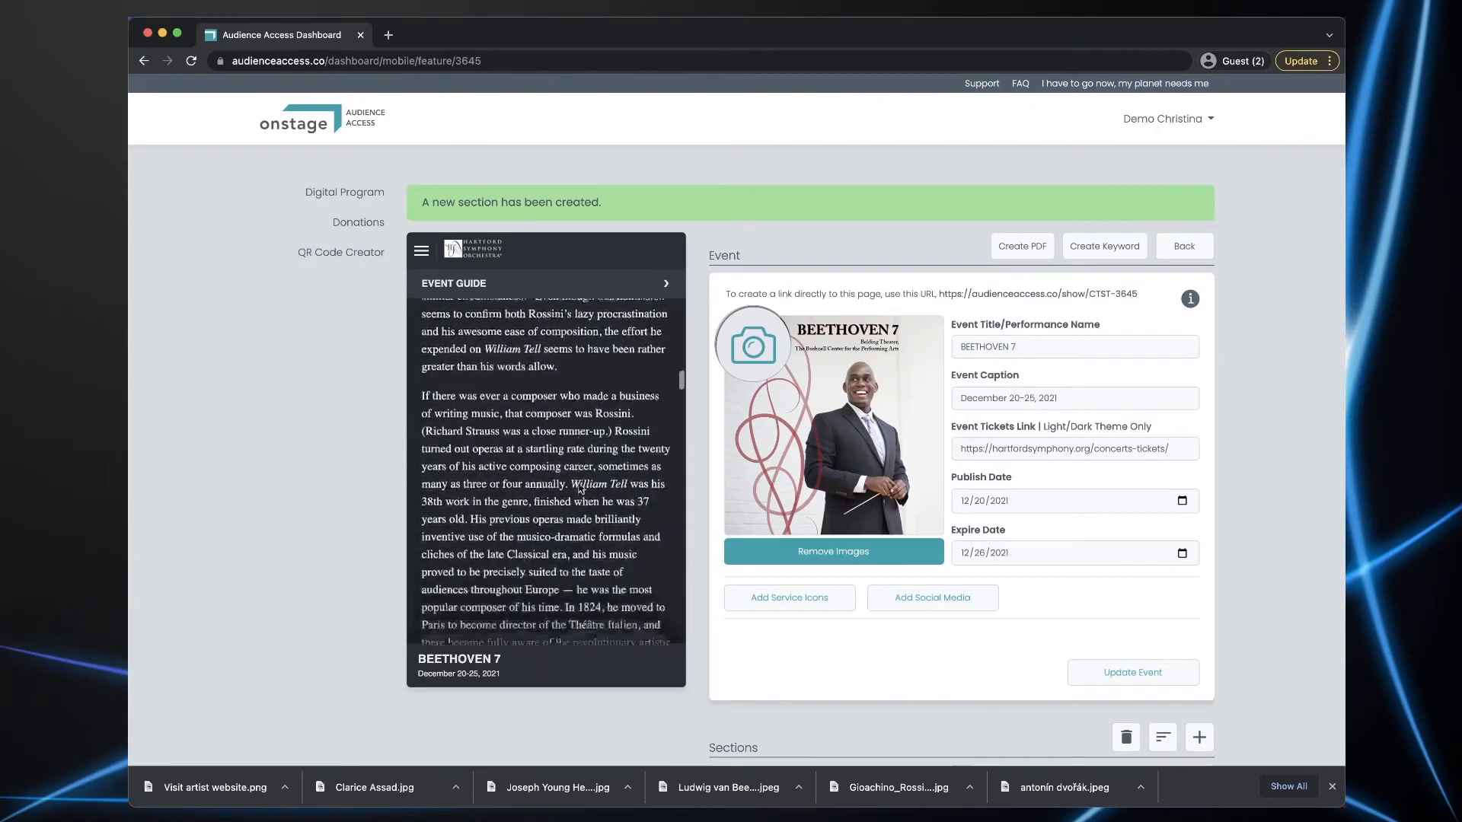
scroll(580, 488, "down", 4)
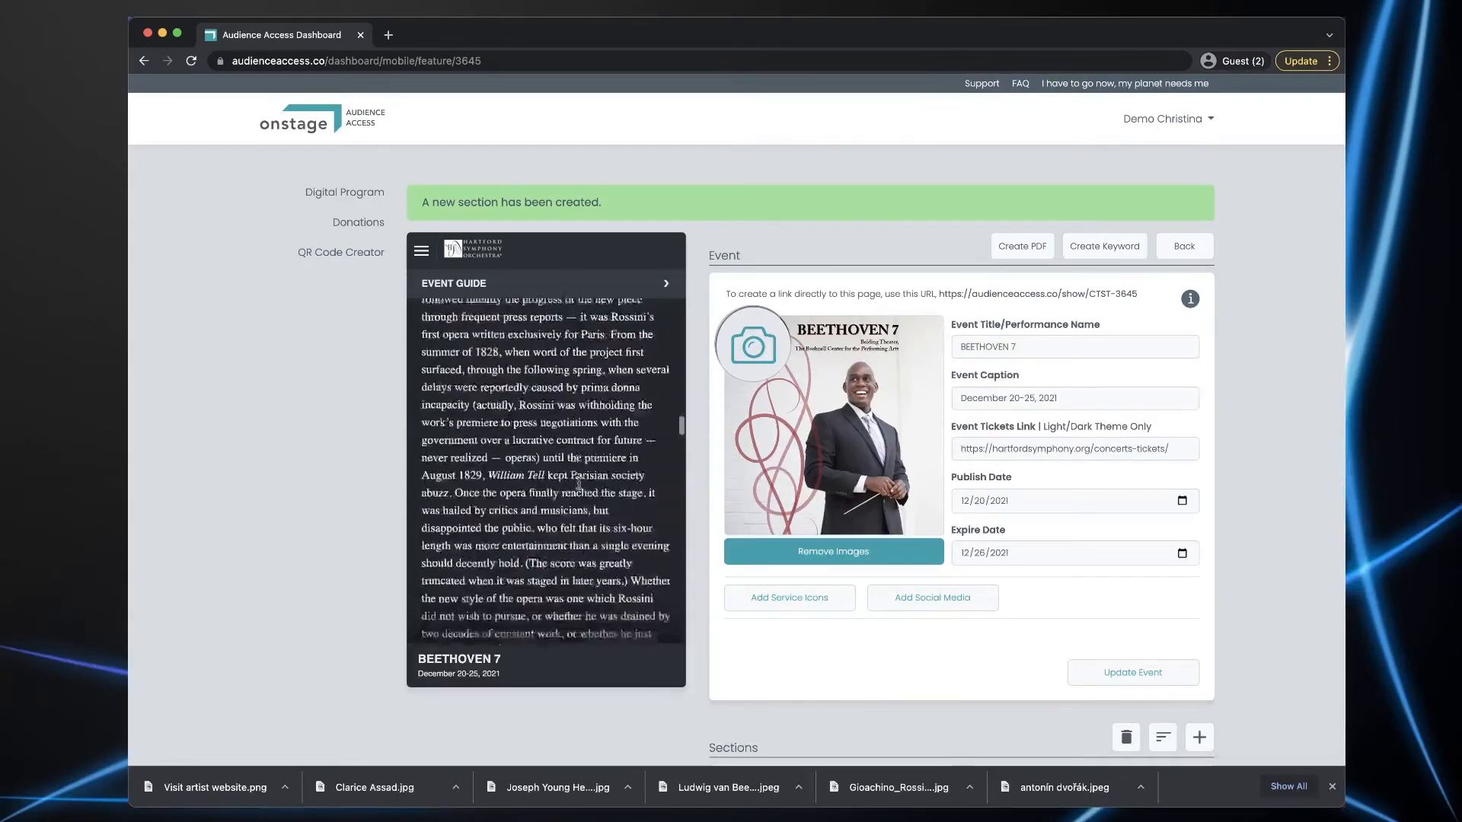
scroll(579, 484, "down", 10)
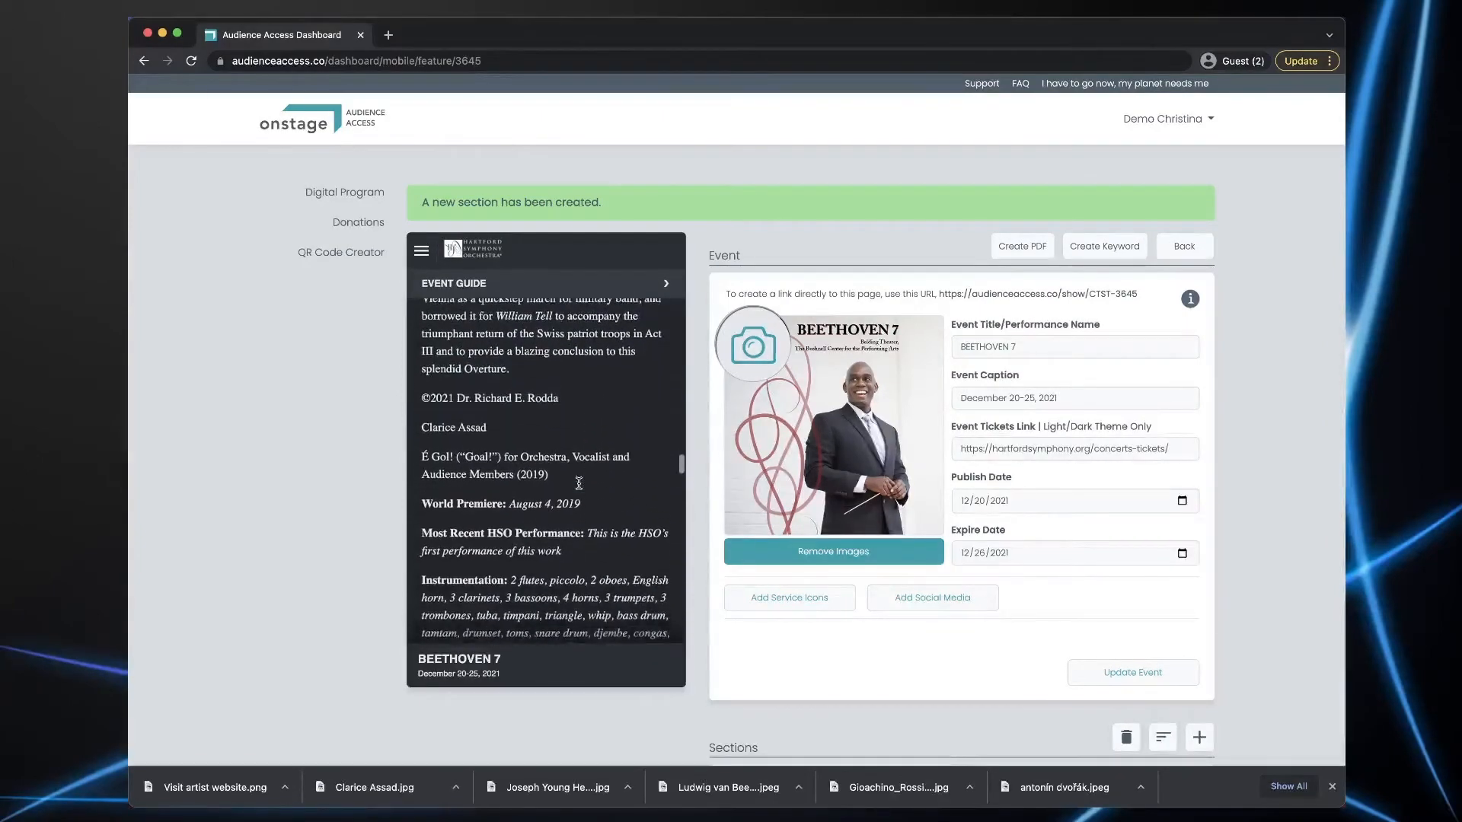
scroll(579, 483, "down", 3)
scroll(581, 488, "down", 8)
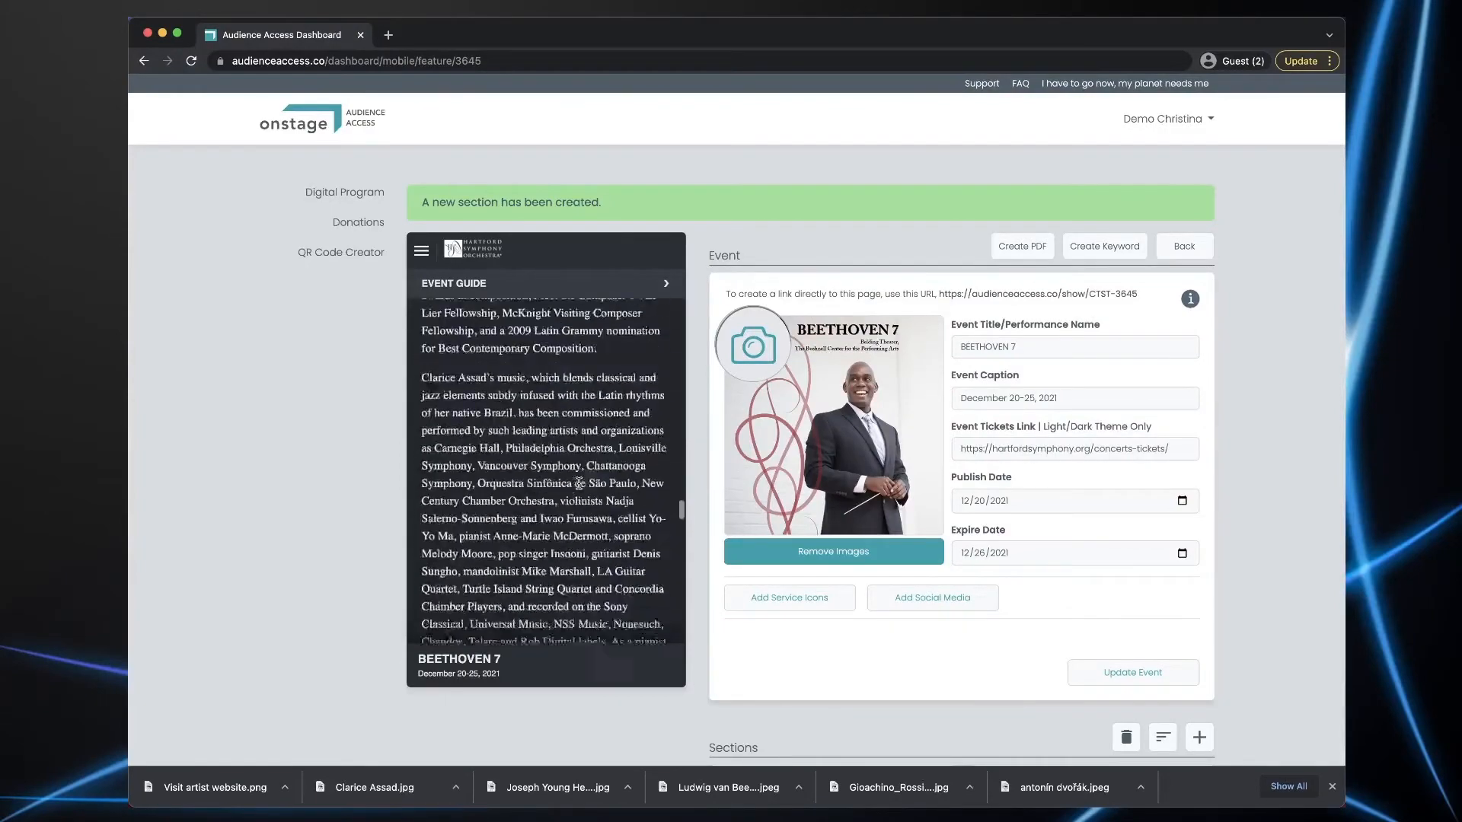
scroll(578, 485, "down", 7)
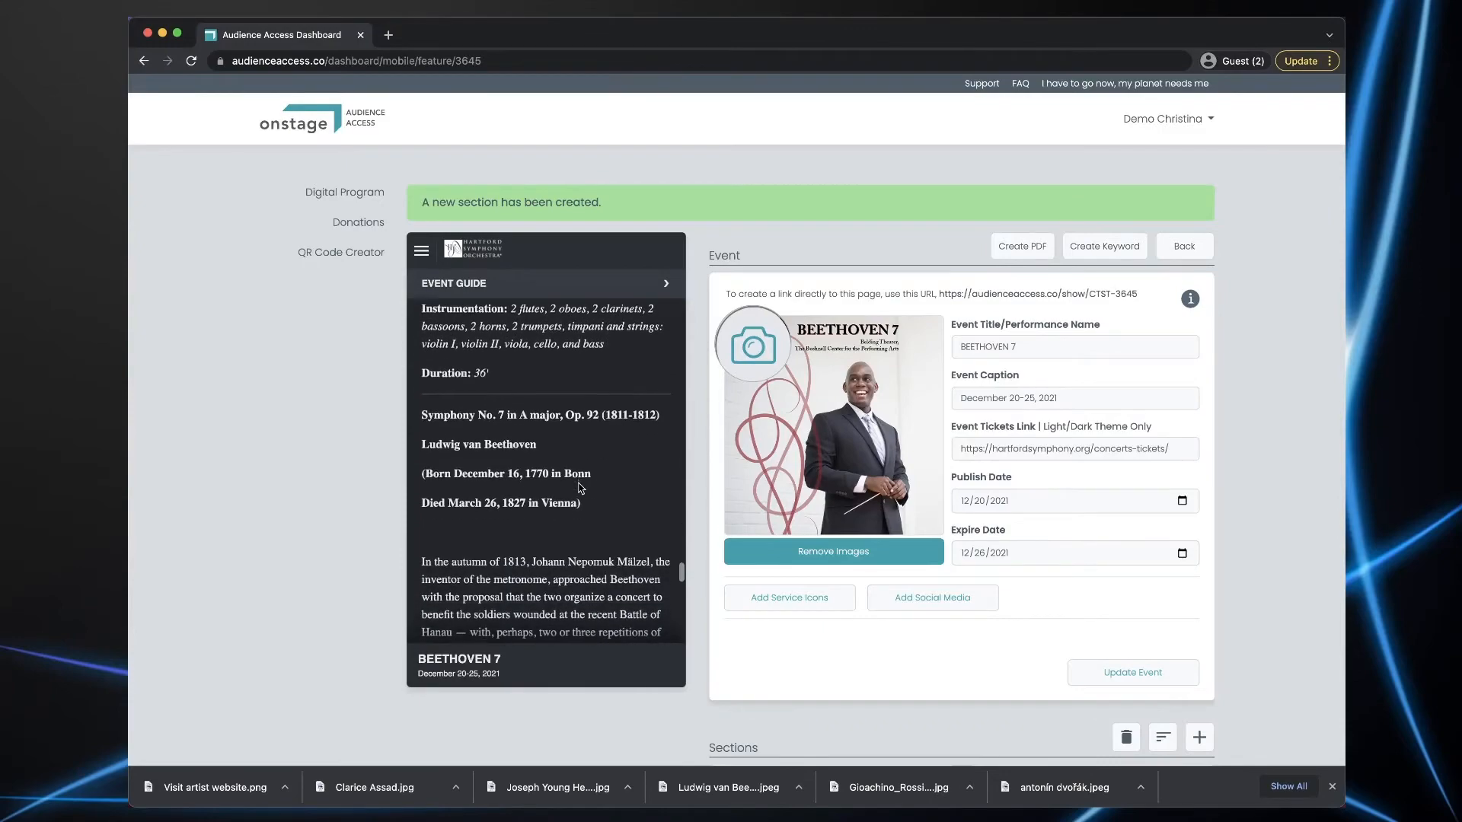
scroll(580, 488, "down", 8)
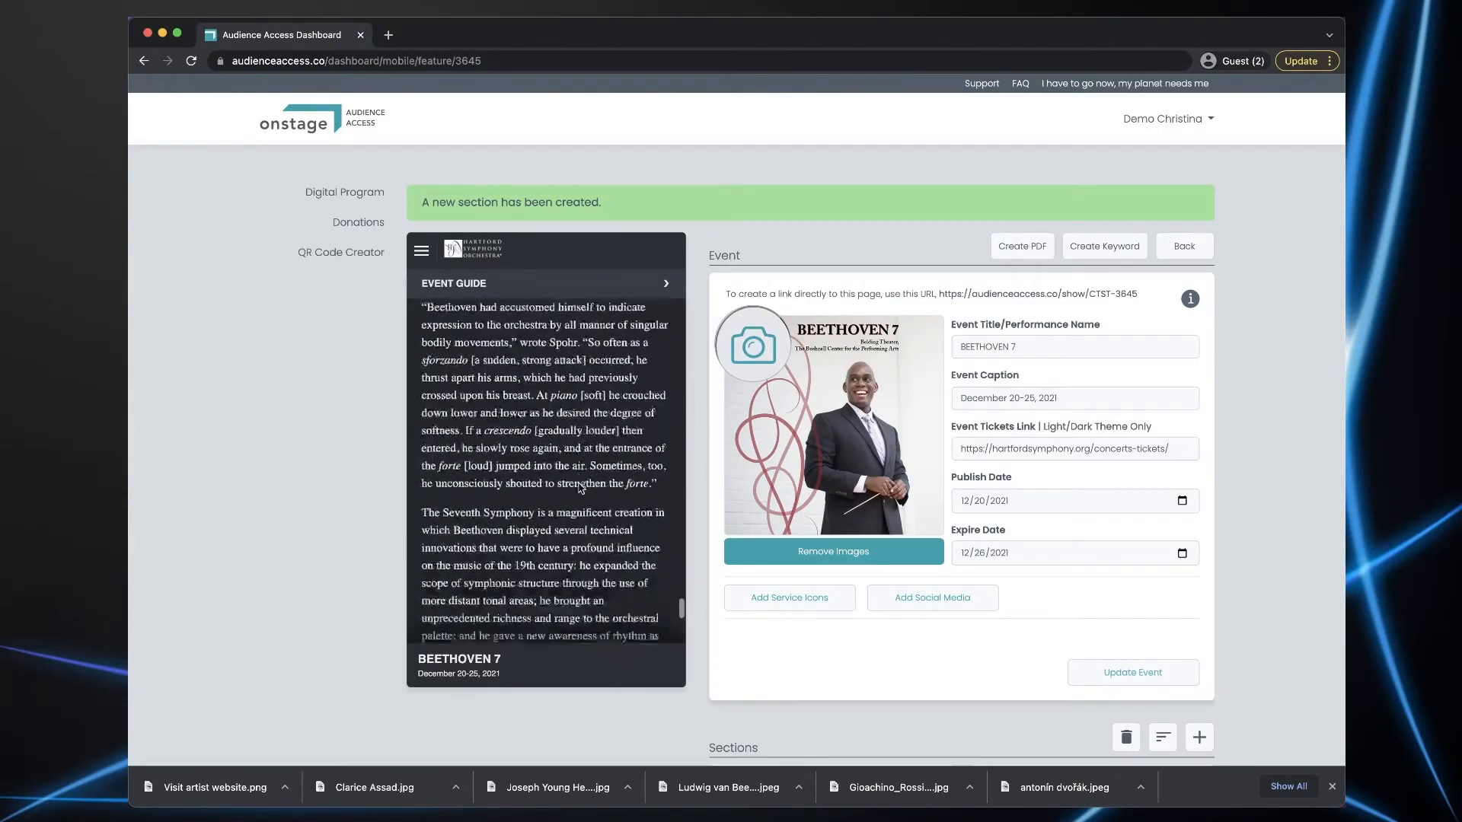
scroll(581, 488, "up", 10)
scroll(581, 488, "up", 5)
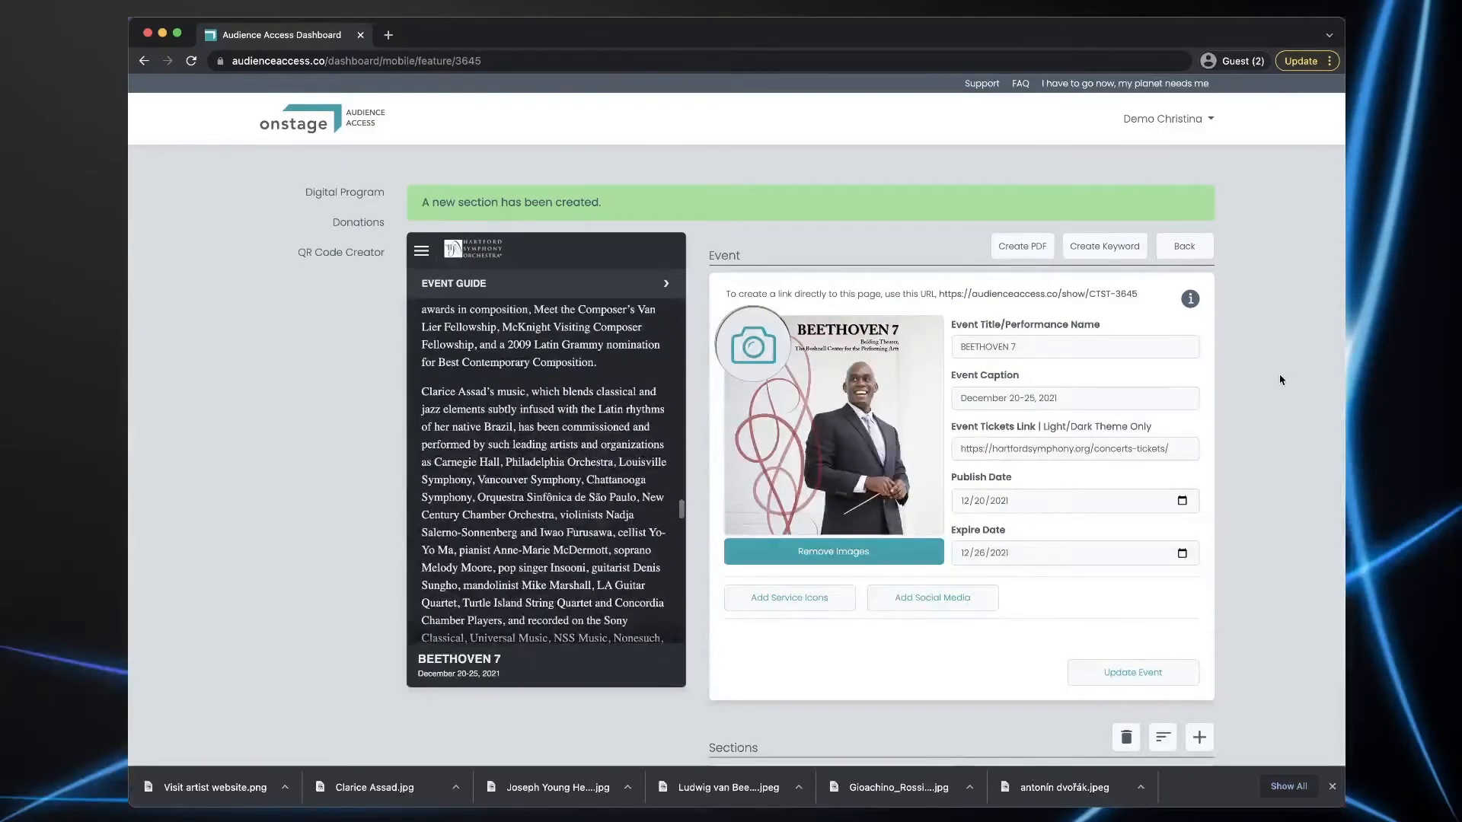
scroll(1279, 377, "down", 6)
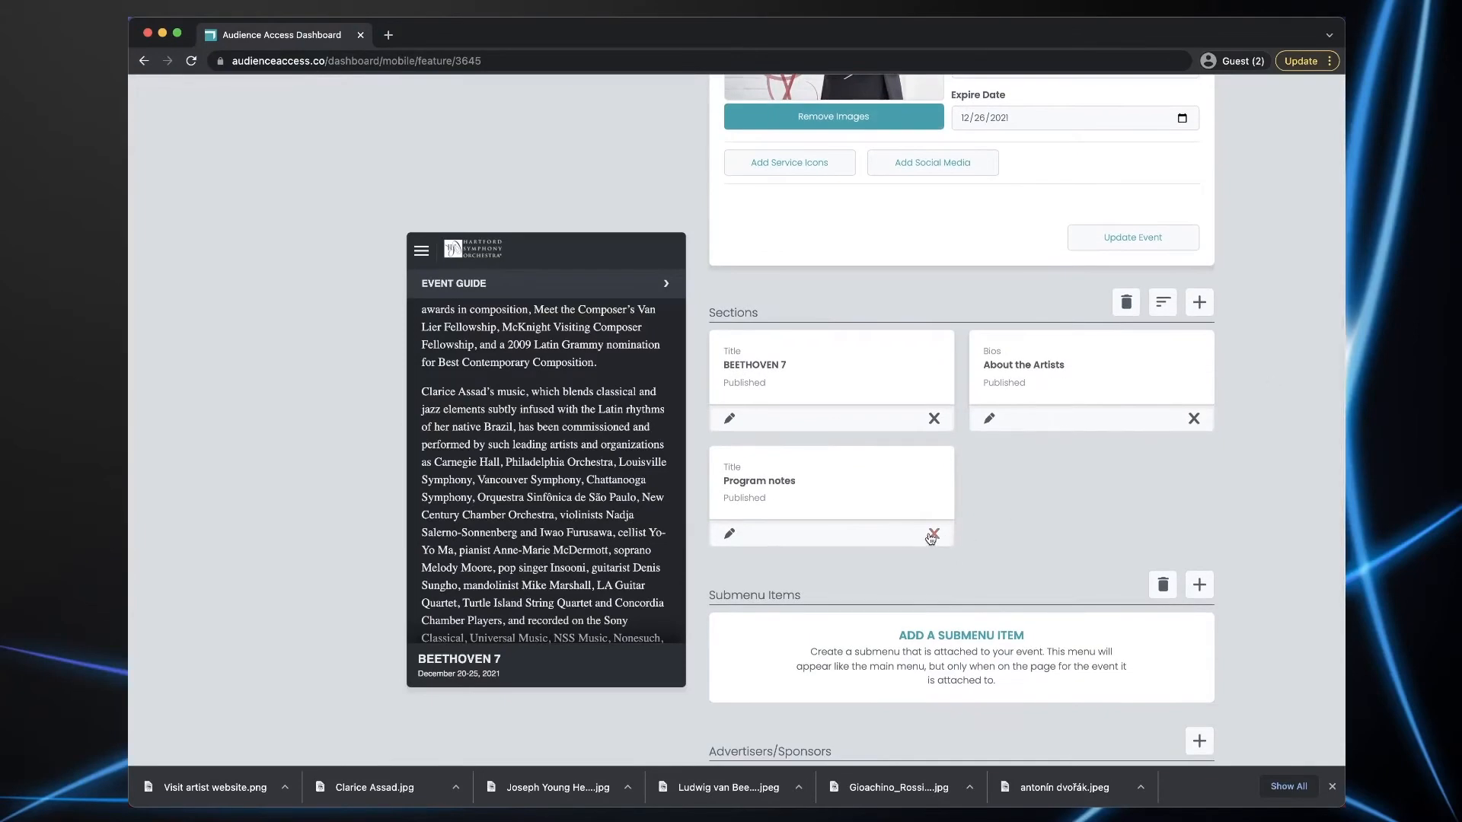
left_click(934, 535)
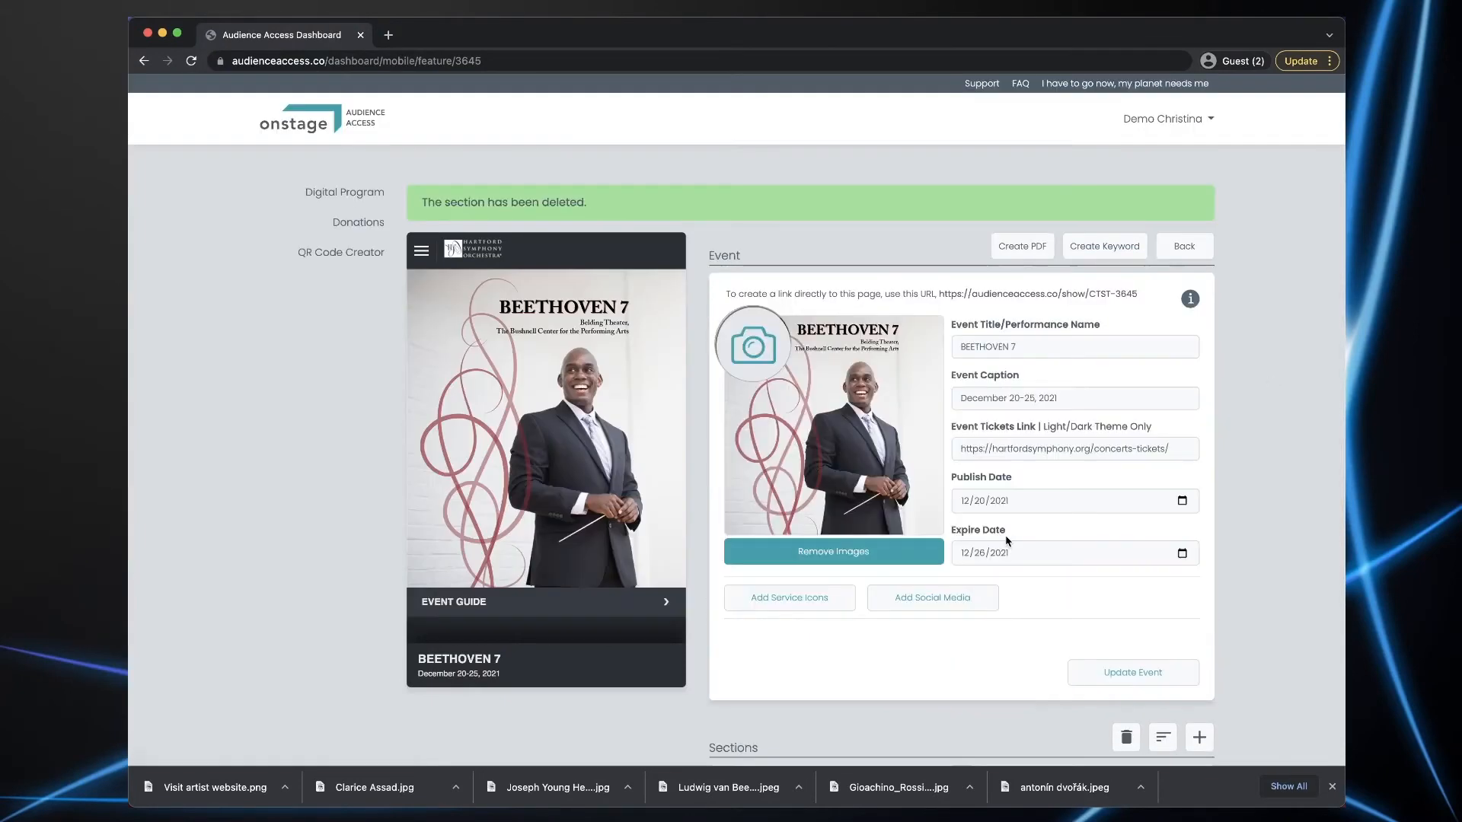
- Add a new Notes/Lists section to the event
scroll(1231, 526, "down", 3)
scroll(1231, 527, "down", 2)
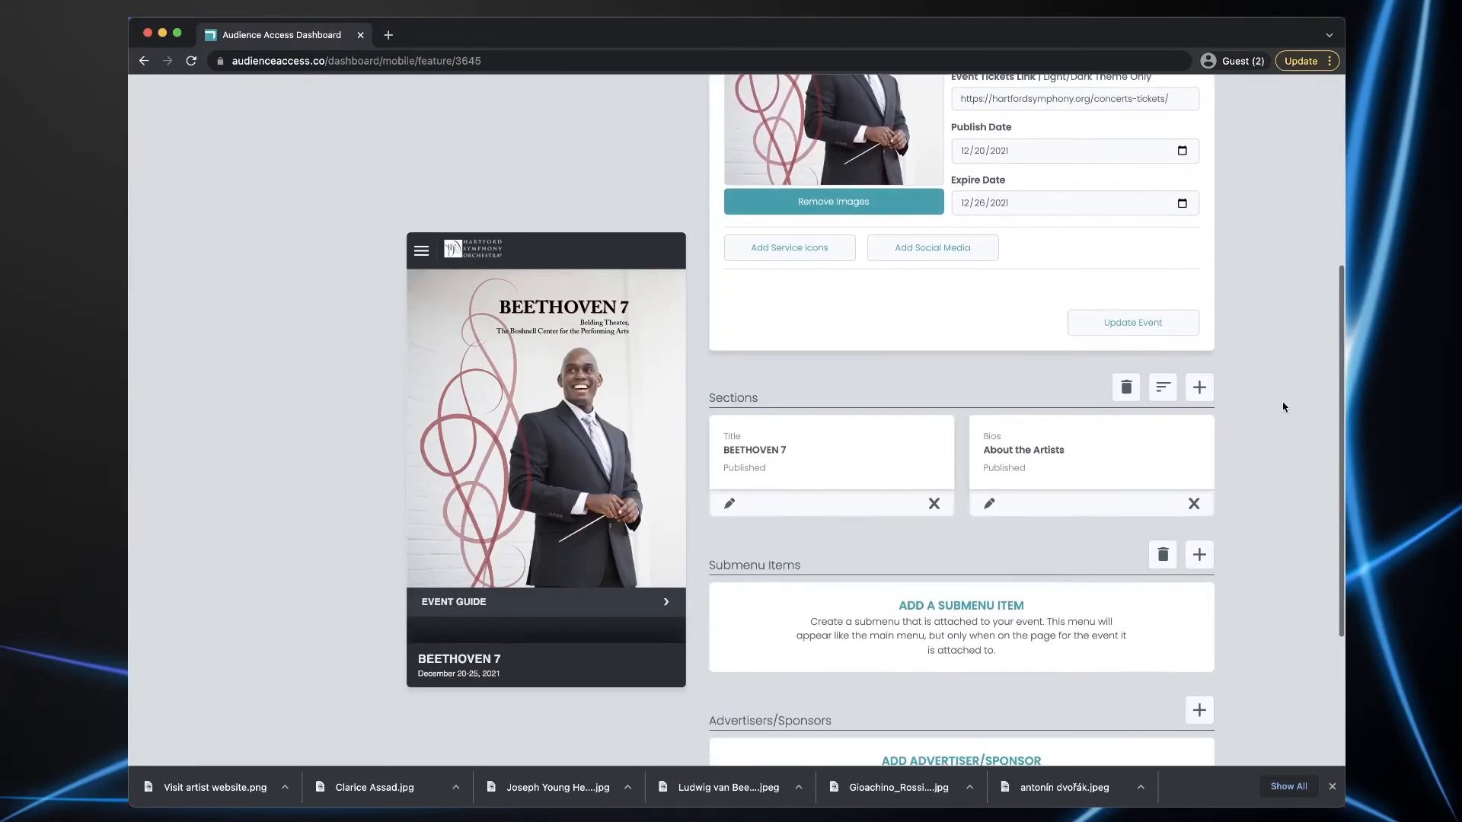
left_click(1199, 387)
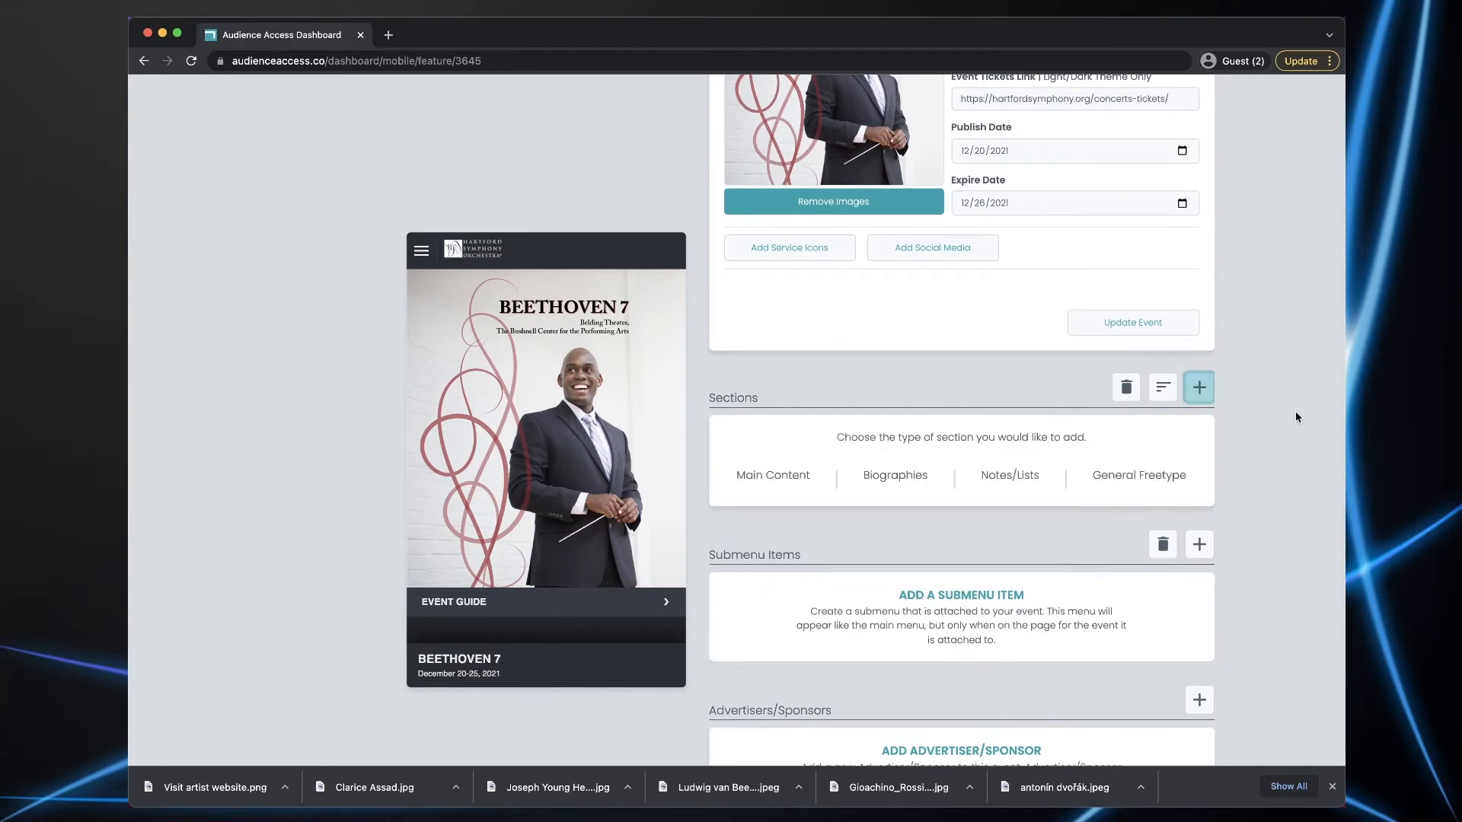
left_click(994, 482)
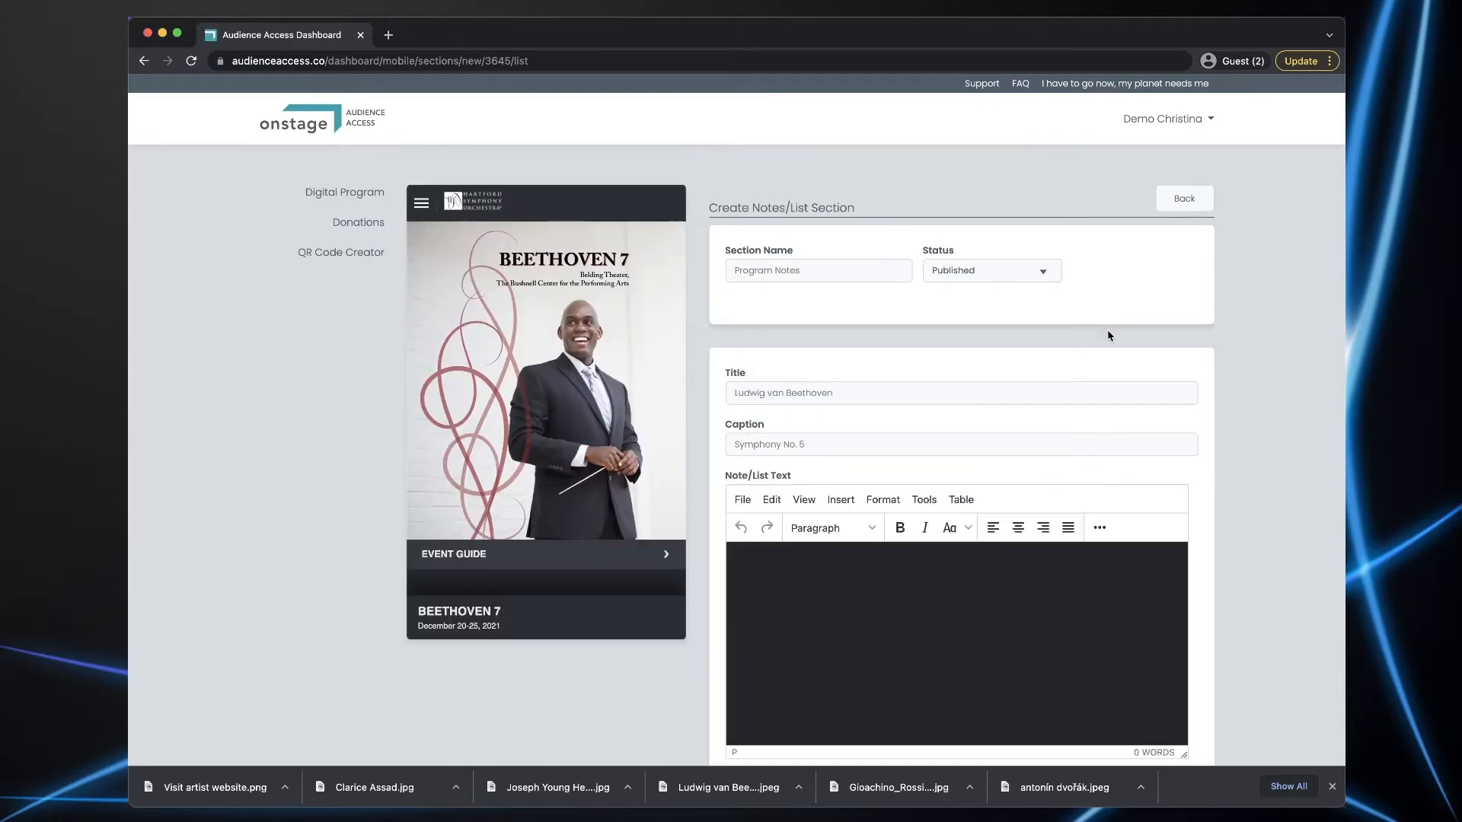
- Name the section Program Notes, with first item William Tell Overture captioned GIOACHINO ROSSINI
left_click(761, 270)
type("Program Notes")
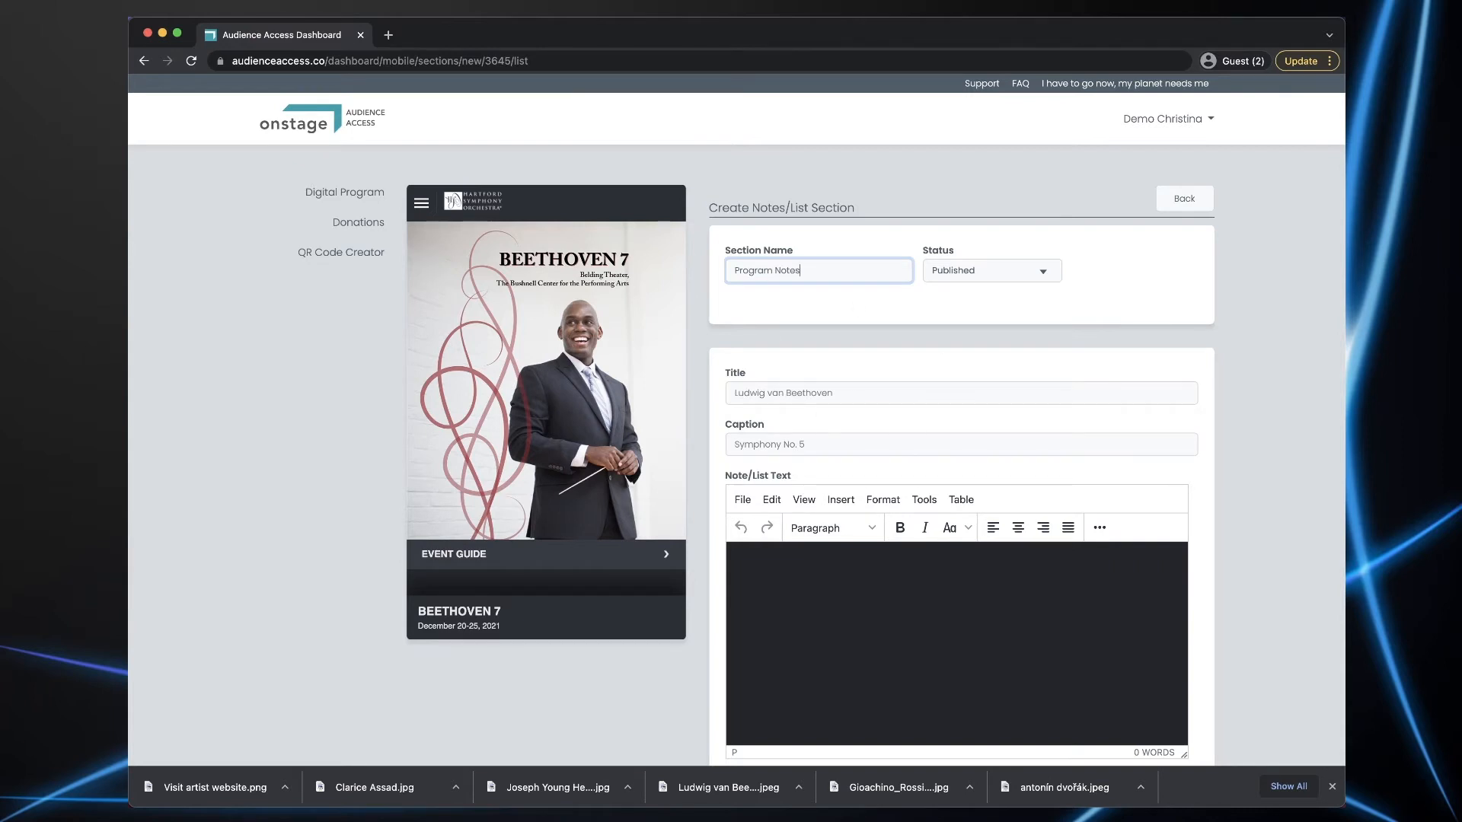
scroll(546, 503, "down", 5)
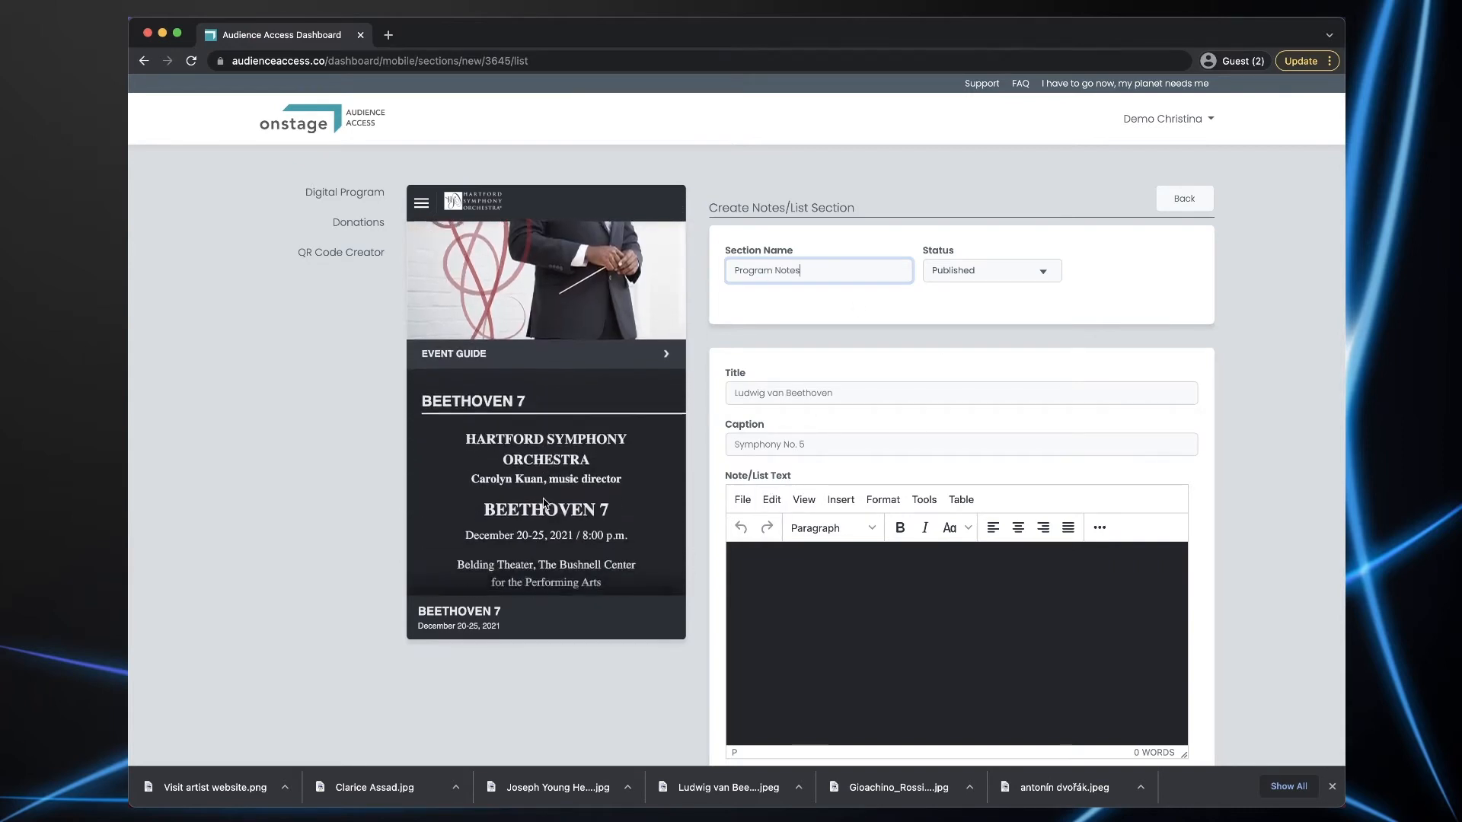
scroll(546, 503, "down", 2)
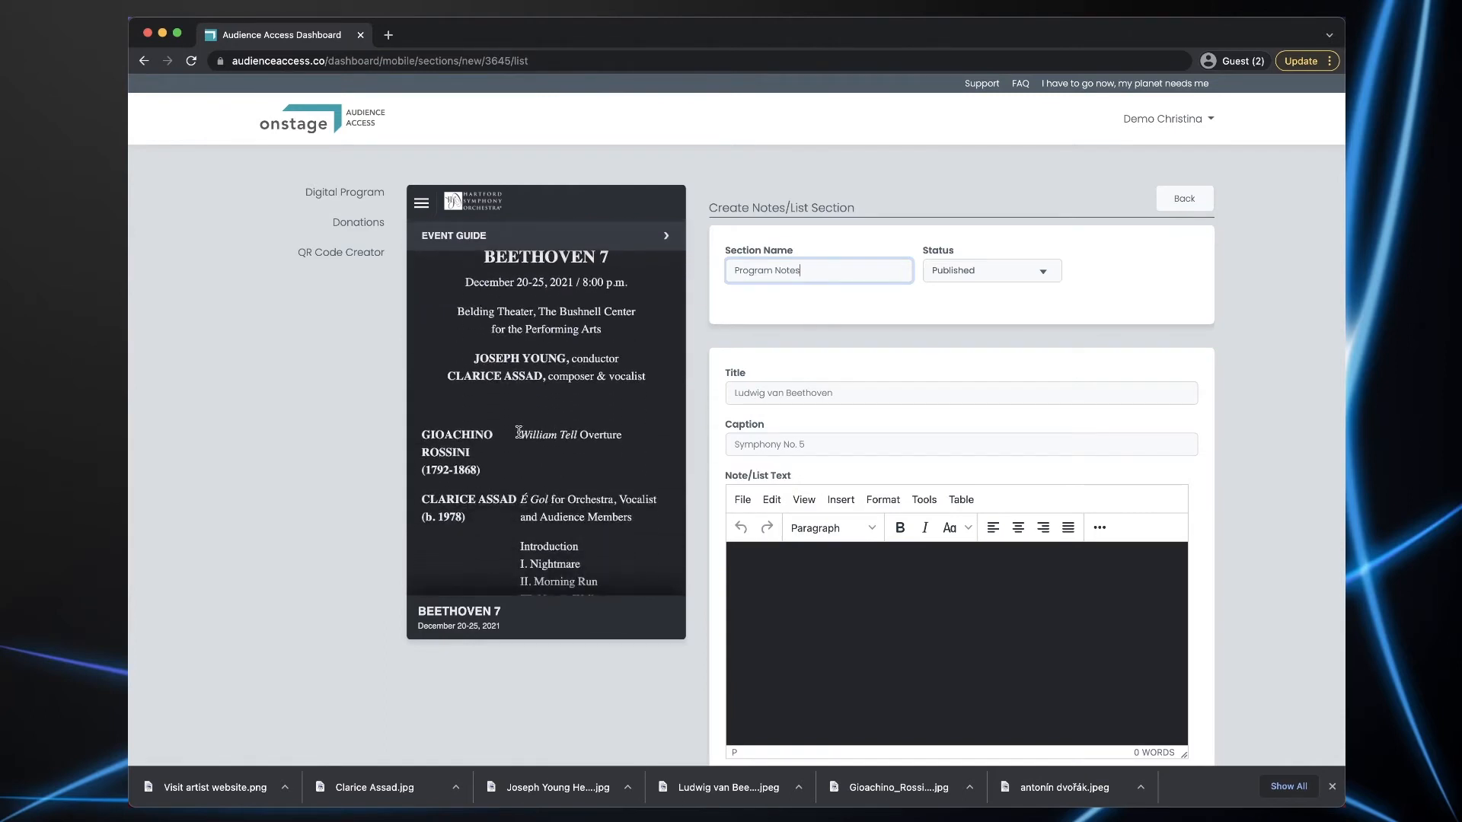
left_click_drag(520, 434, 625, 435)
key("super+c")
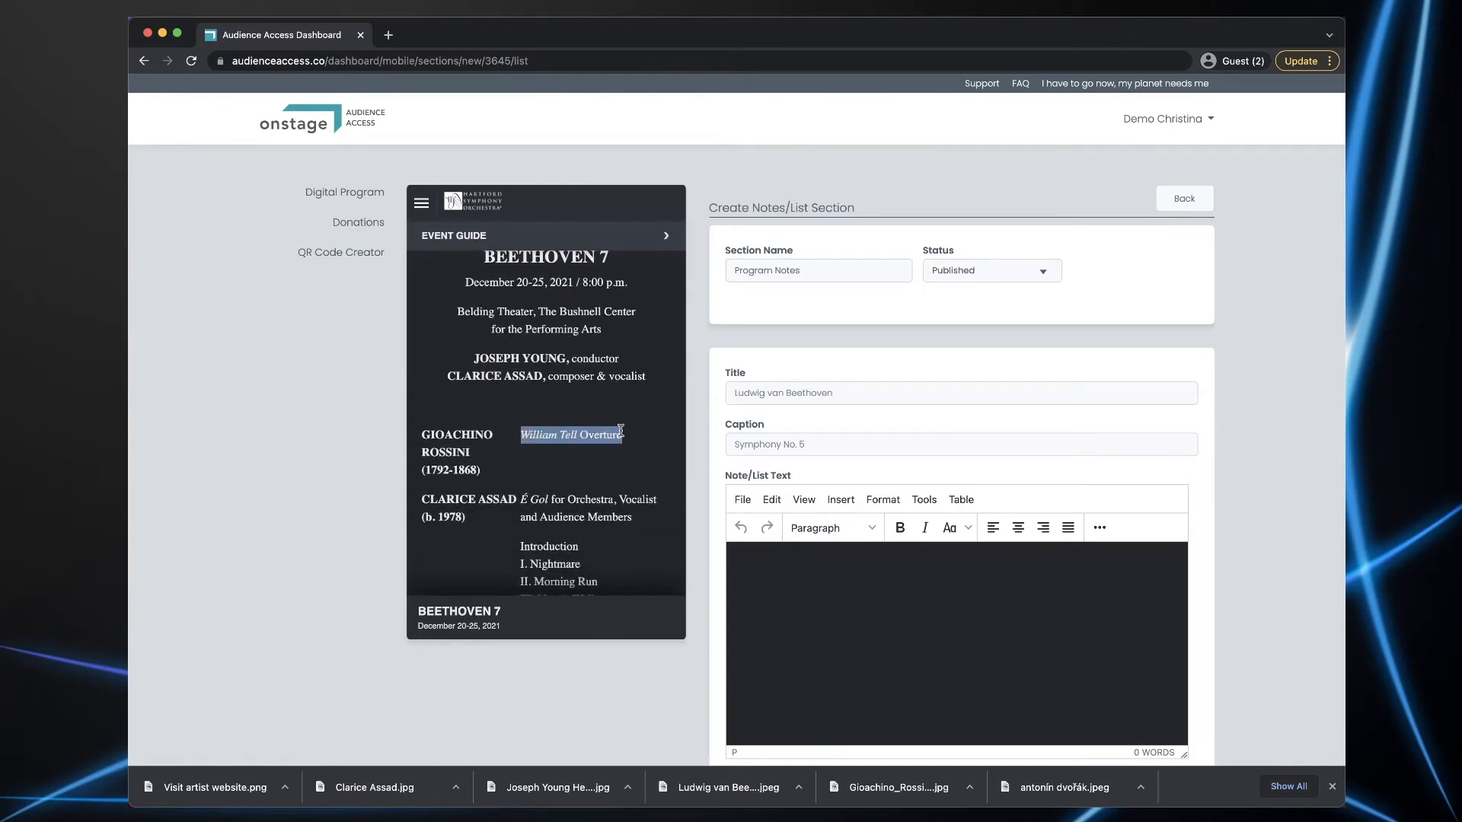
left_click(768, 391)
key("super+v")
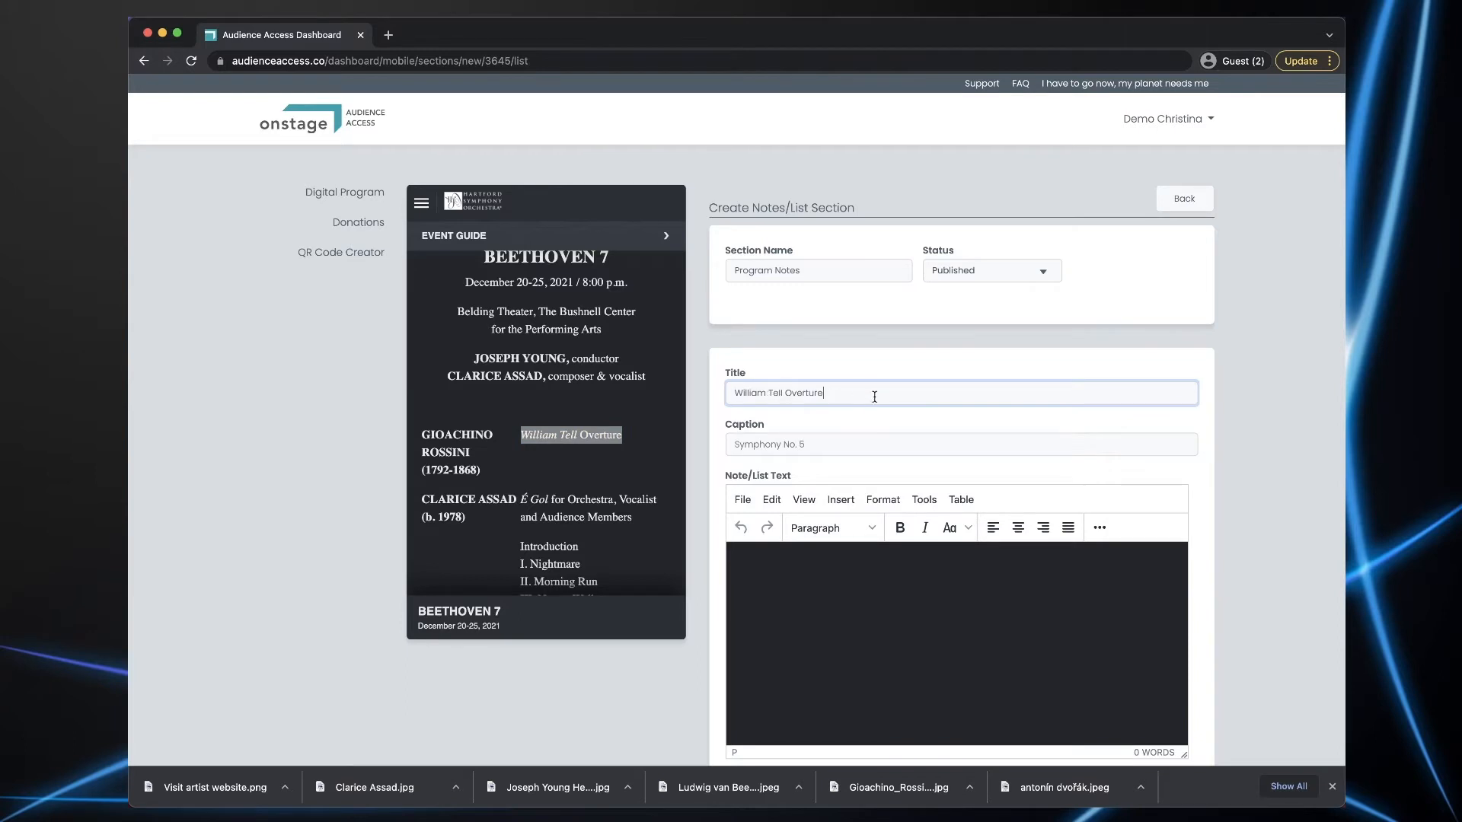
left_click(433, 435)
left_click_drag(421, 434, 466, 447)
key("super+c")
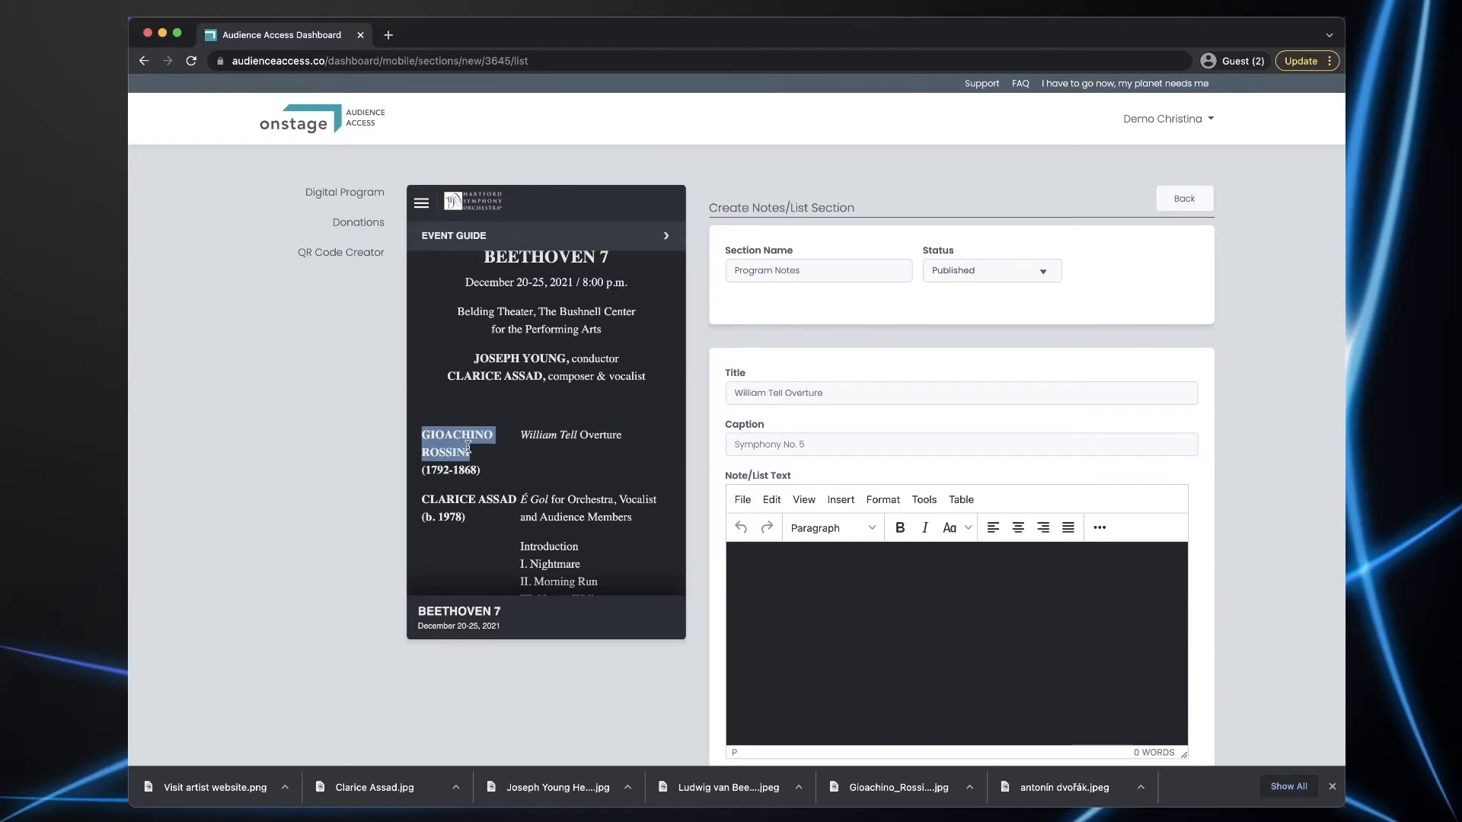
triple_click(804, 445)
key("super+v")
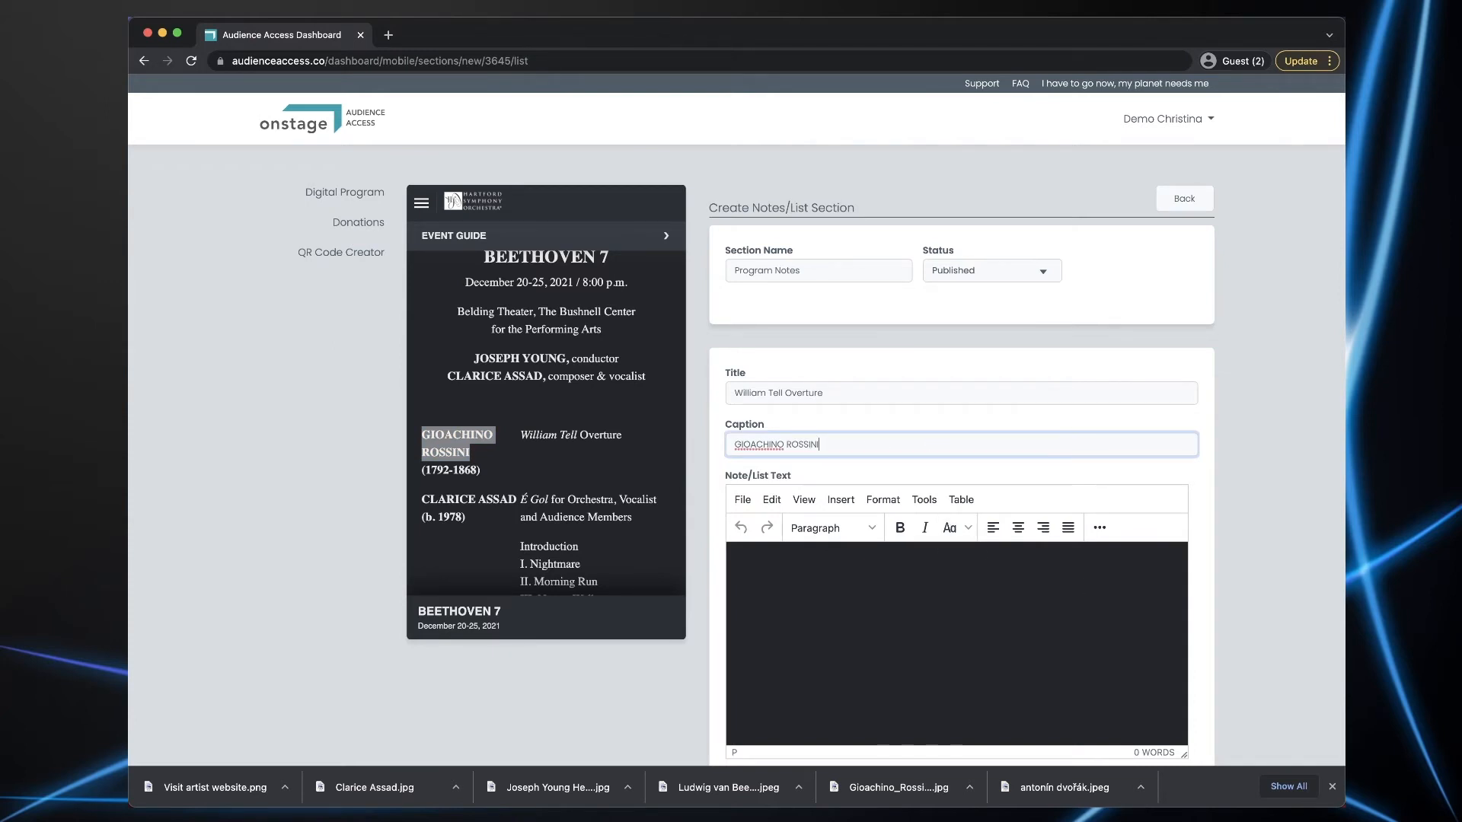
- Paste the Rossini program note as the item text and create the section
key("super+Tab")
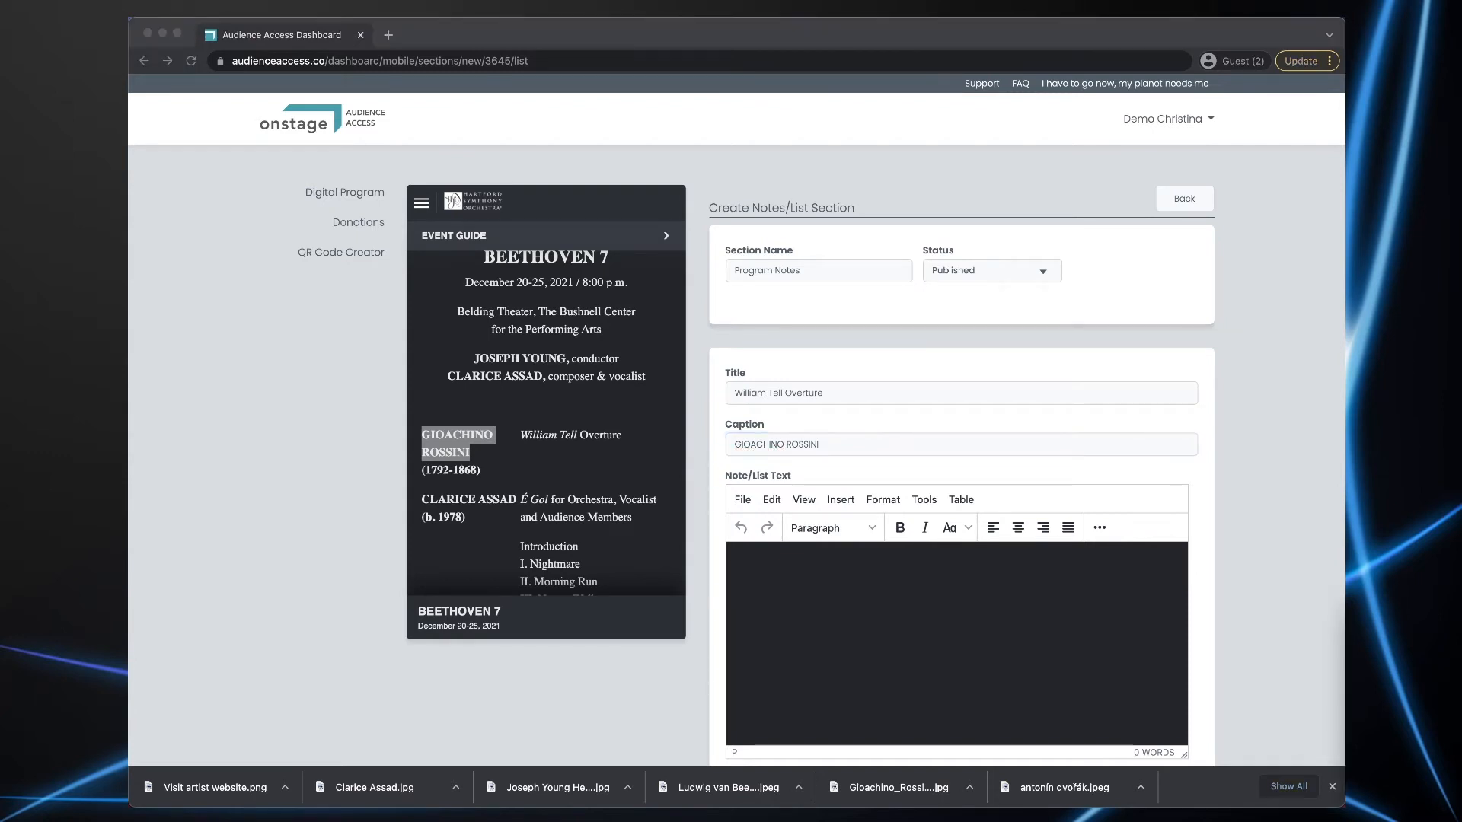
left_click(956, 675)
key("super+v")
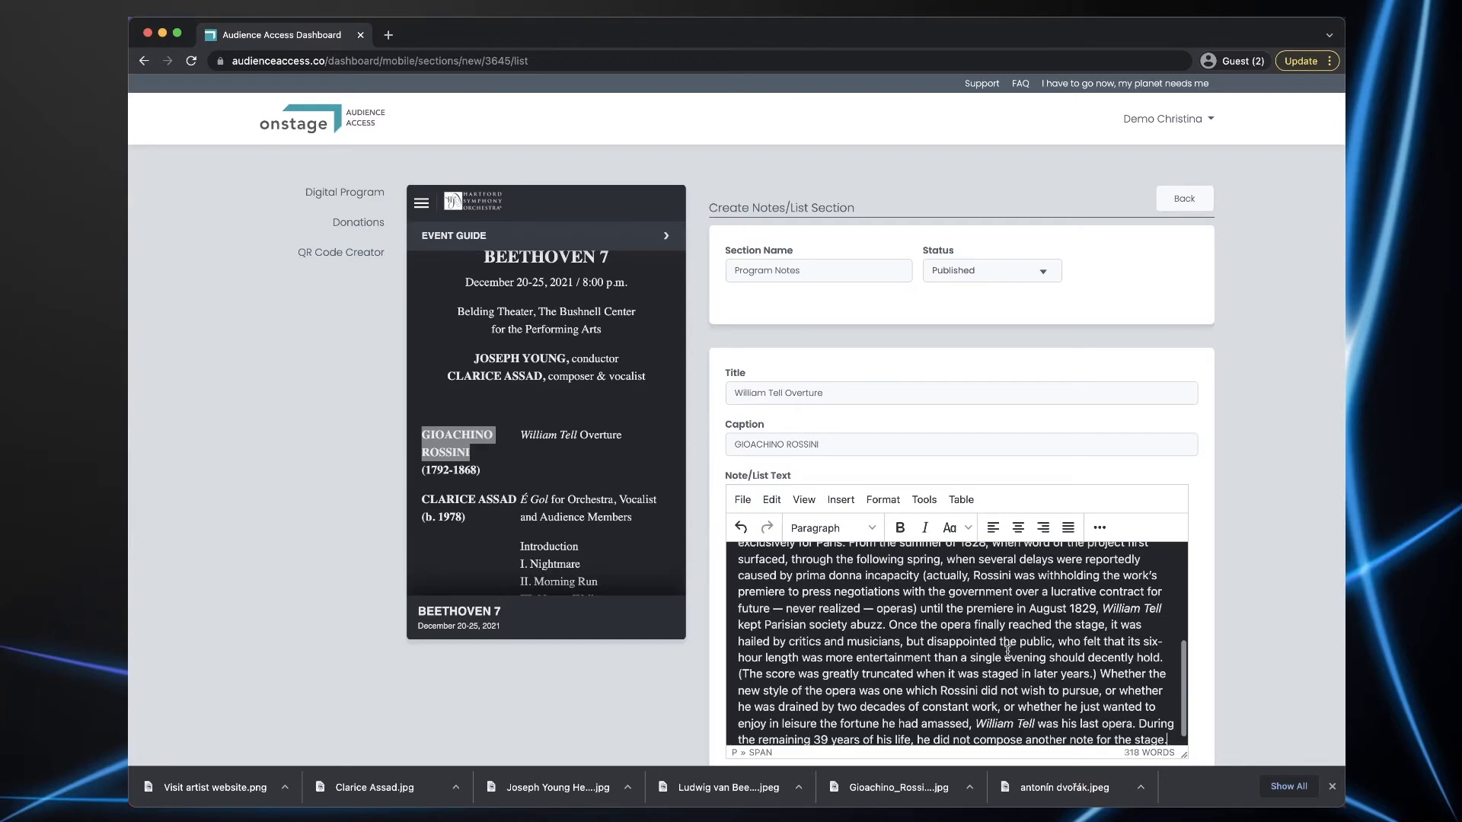
scroll(1017, 645, "down", 5)
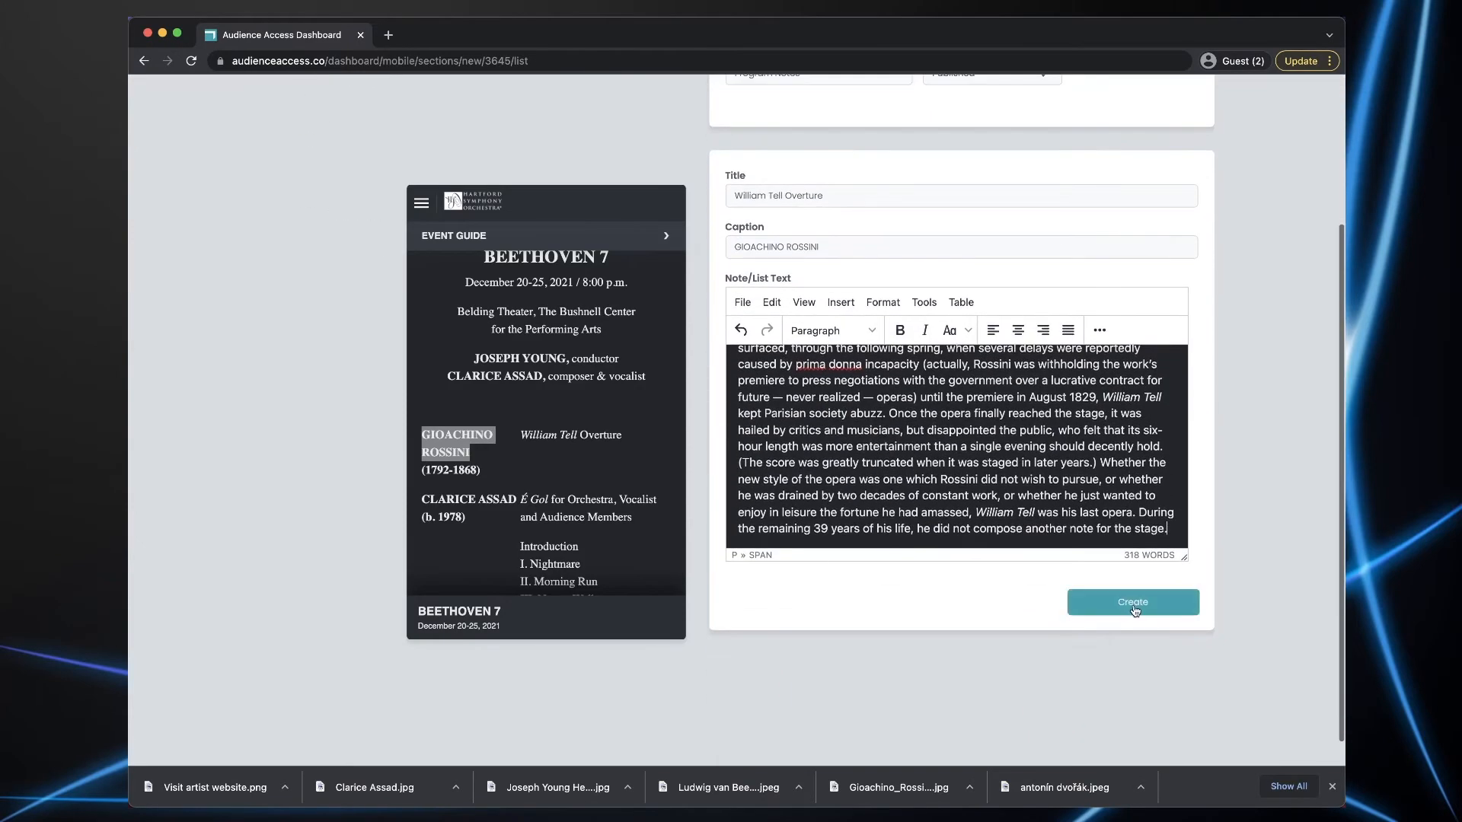
left_click(1133, 605)
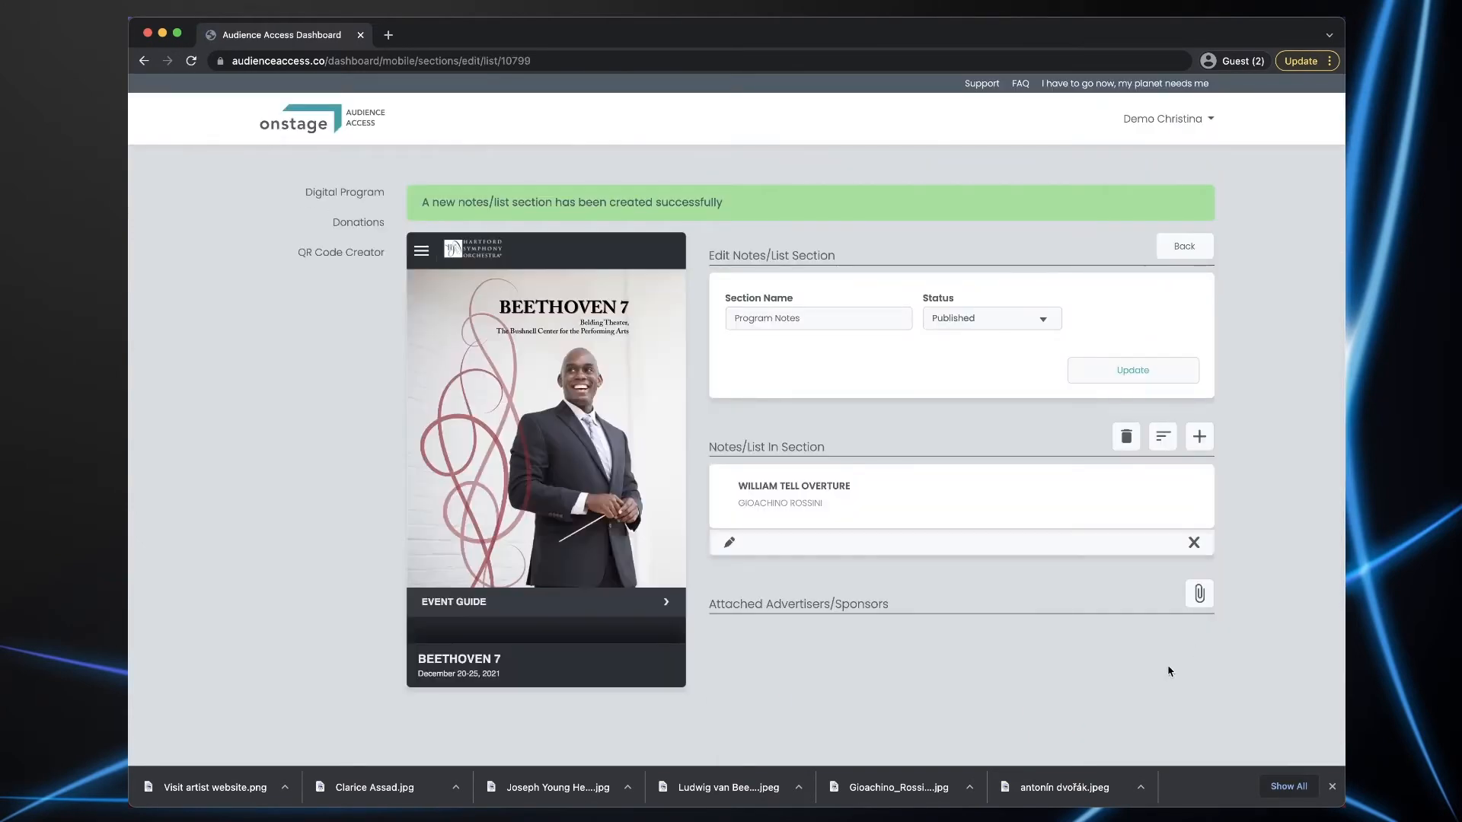
- Add a second note titled É Gol for Orchestra, captioned with the composer's name
left_click(1198, 439)
scroll(563, 529, "down", 10)
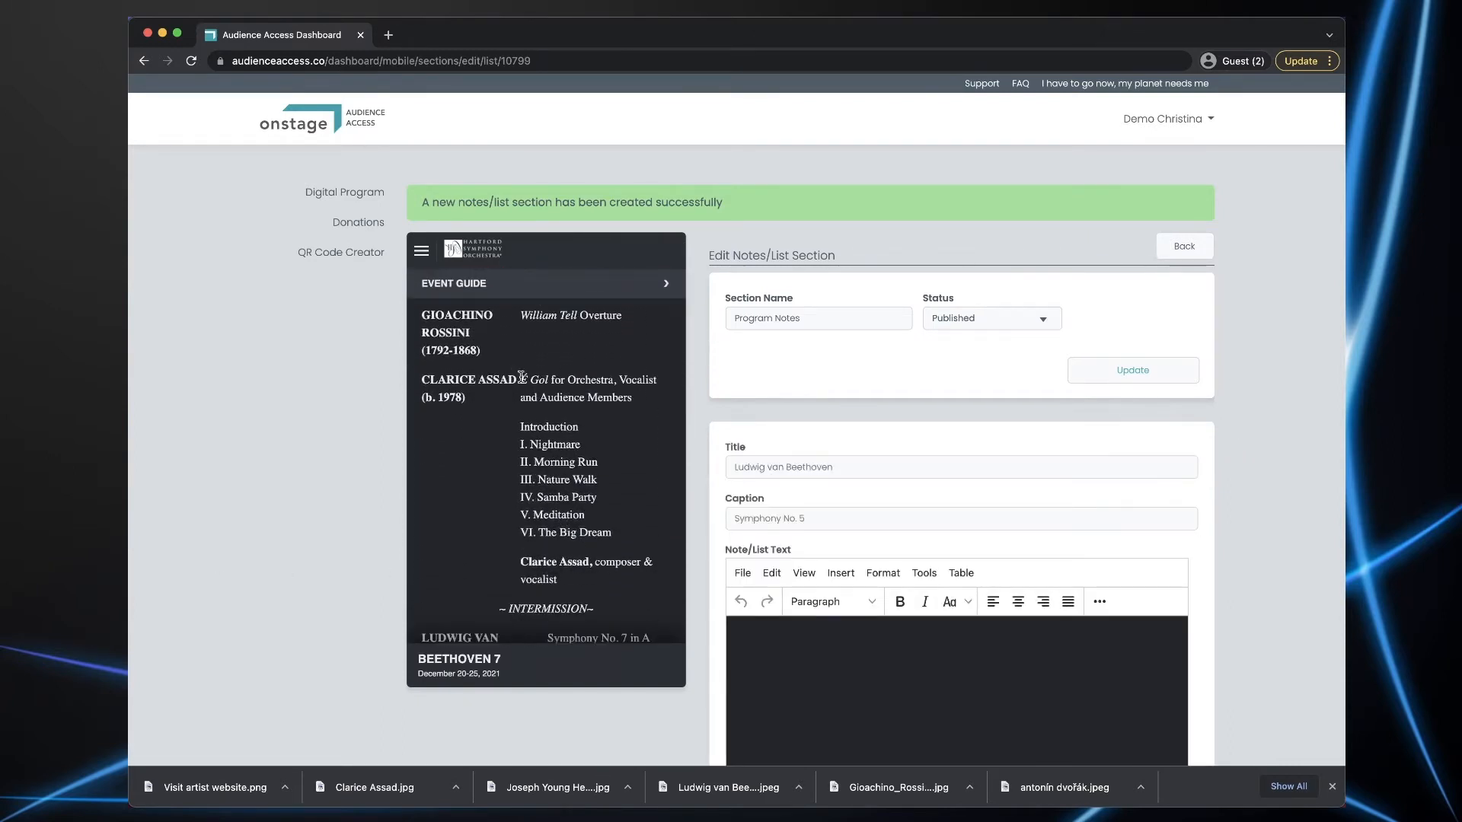
left_click_drag(521, 378, 614, 382)
key("super+c")
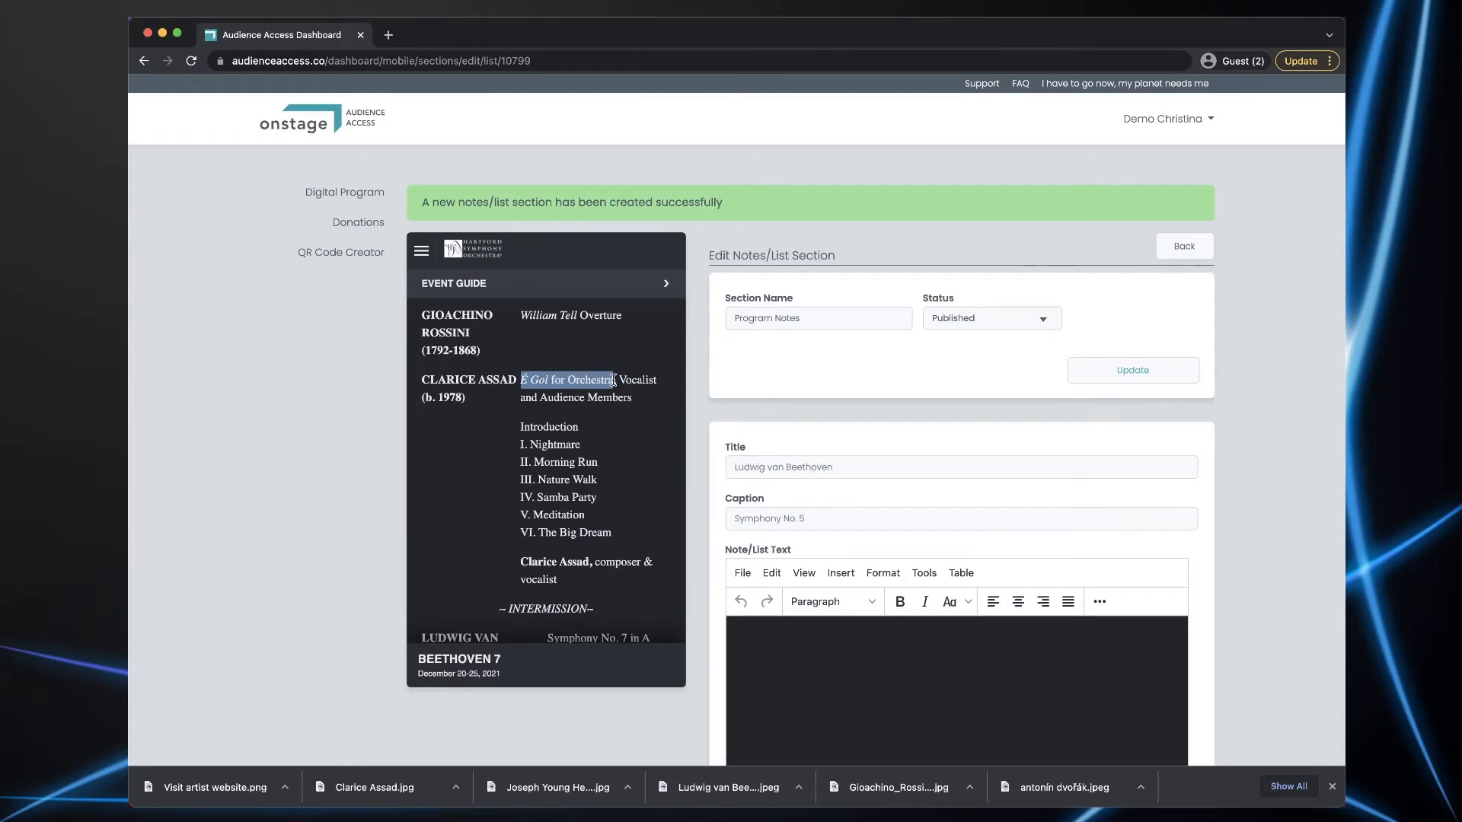
triple_click(832, 465)
key("super+v")
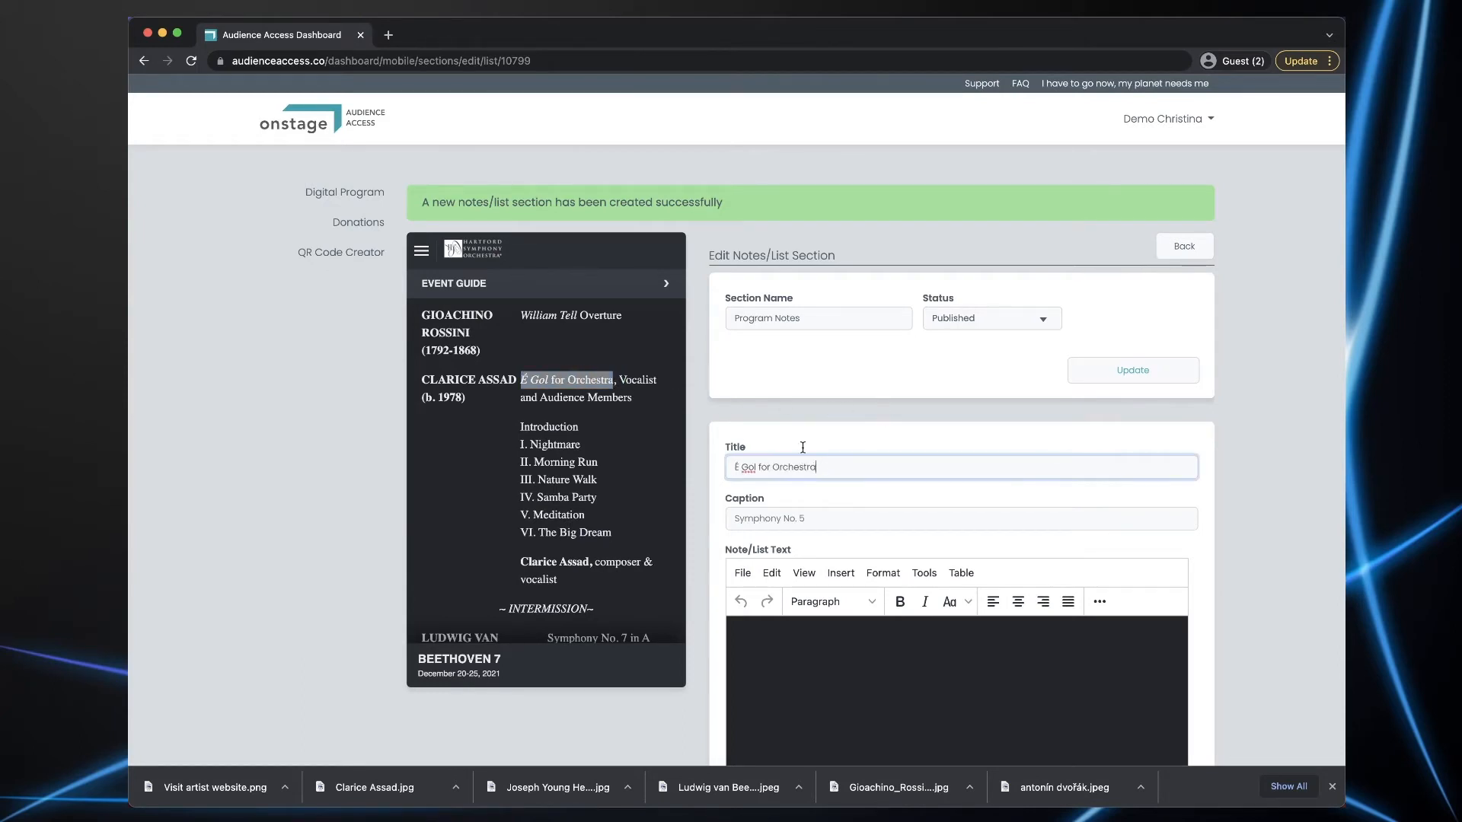
left_click(425, 380)
left_click_drag(425, 381, 514, 377)
key("super+c")
left_click(774, 521)
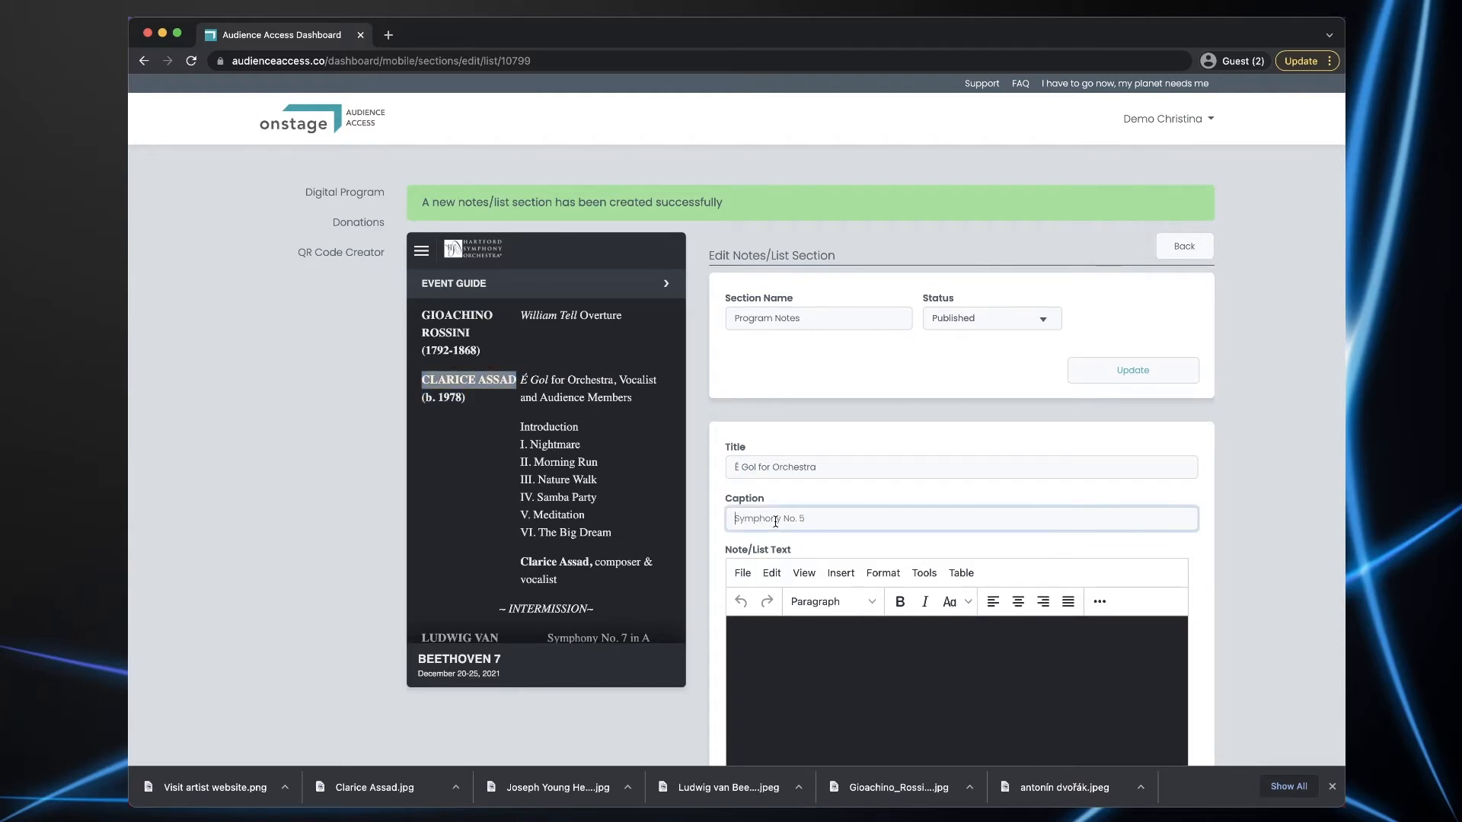
key("super+v")
- Paste the composer's biography as the note text and create the entry
key("super+Tab")
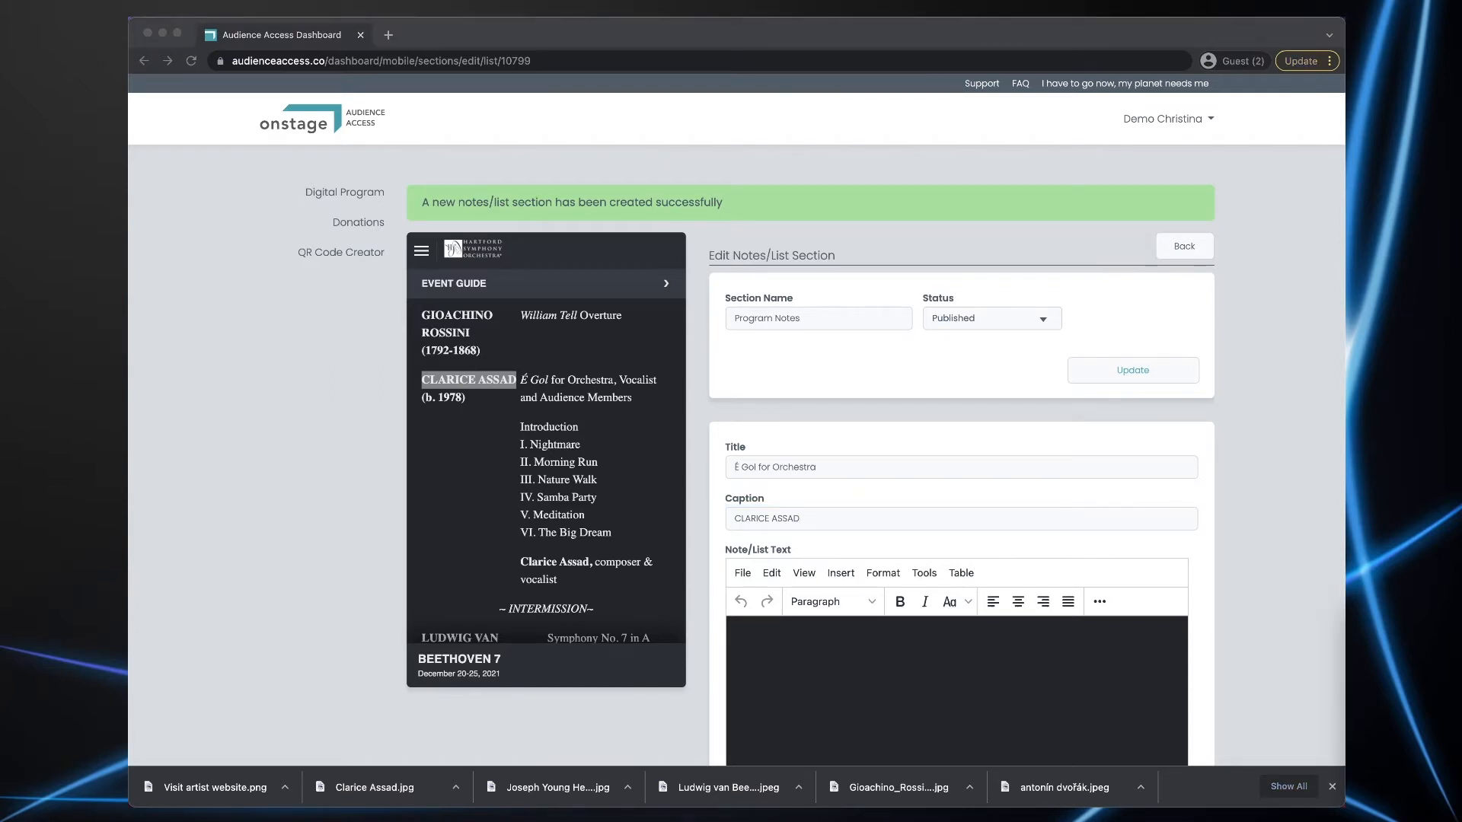
left_click(1137, 716)
type("Composer, pianist, vocalist and educator Clarice Assad, daughter of renowned guitarist Sérgio Assad, was born in Rio de Janeiro in 1978 and has performed professionally since the age of seven. She studied piano, jazz and traditional Brazilian styles with Sheila Zagury and Leandro Braga, and continued her education with Natalie Fortin in Paris and at Boston’s Berklee School of Music, Roosevelt University in Chicago, and University of Michigan; her composition teachers include Ilya Levinson, Stacy Garrop, Osvaldo Golijov, Michael Daugherty, Evan Chambers and Claude Baker. Among Assad’s many honors are residencies with the Albany Symphony, Cabrillo Festival of Contemporary Music, Boston Landmarks Orchestra, MacDowell Colony and Moab Music Festival, Aaron Copland Award, Gould Young Composer Award, Samuel Ostrowsky Humanities Award, several ASCAP awards in composition, Meet the Composer’s Van Lier Fellowship, McKnight Visiting Composer Fellowship, and a 2009 Latin Grammy nomination for Best Contemporary Composition.")
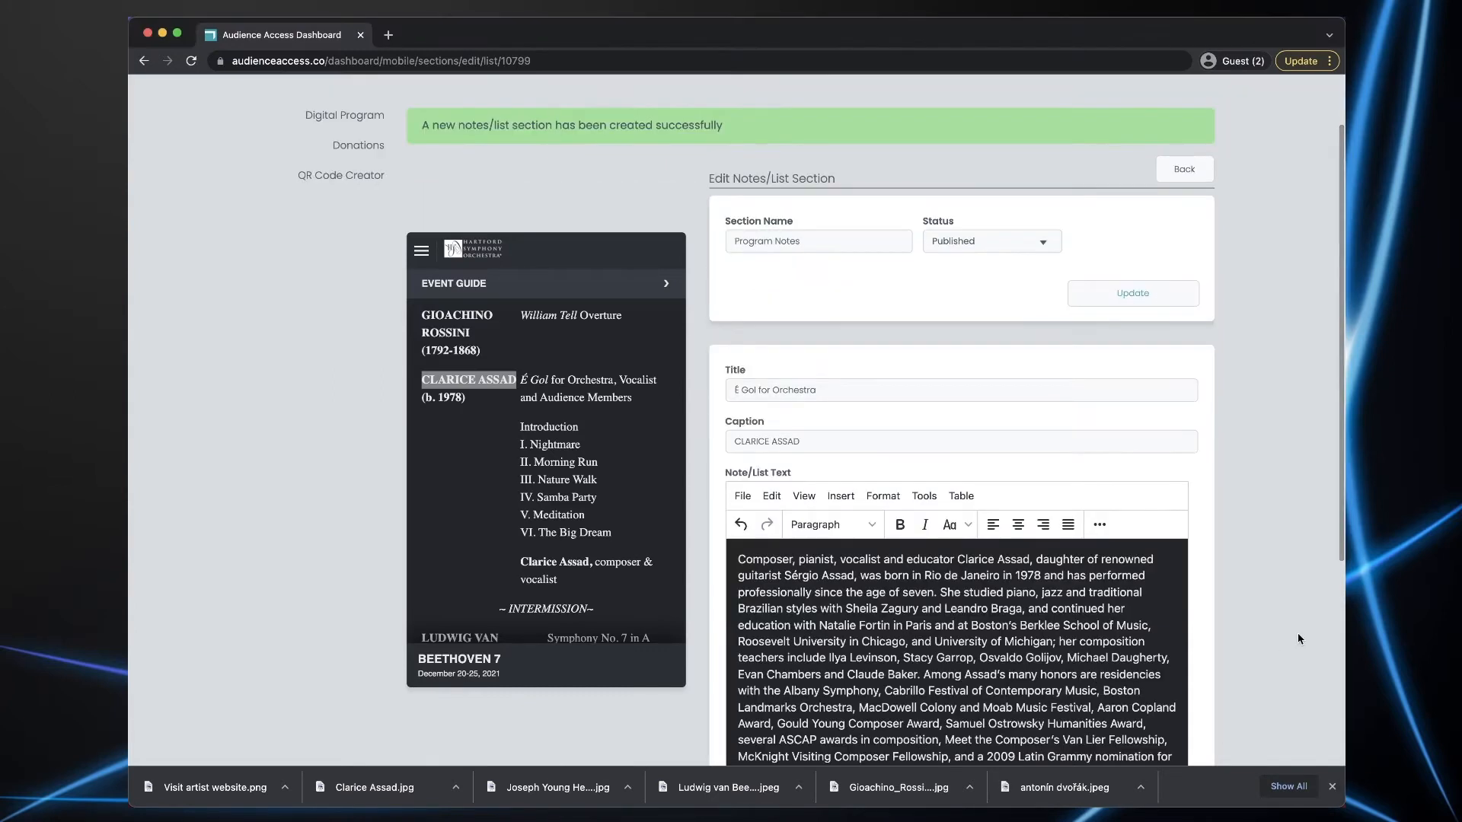
scroll(1295, 636, "down", 5)
left_click(1133, 553)
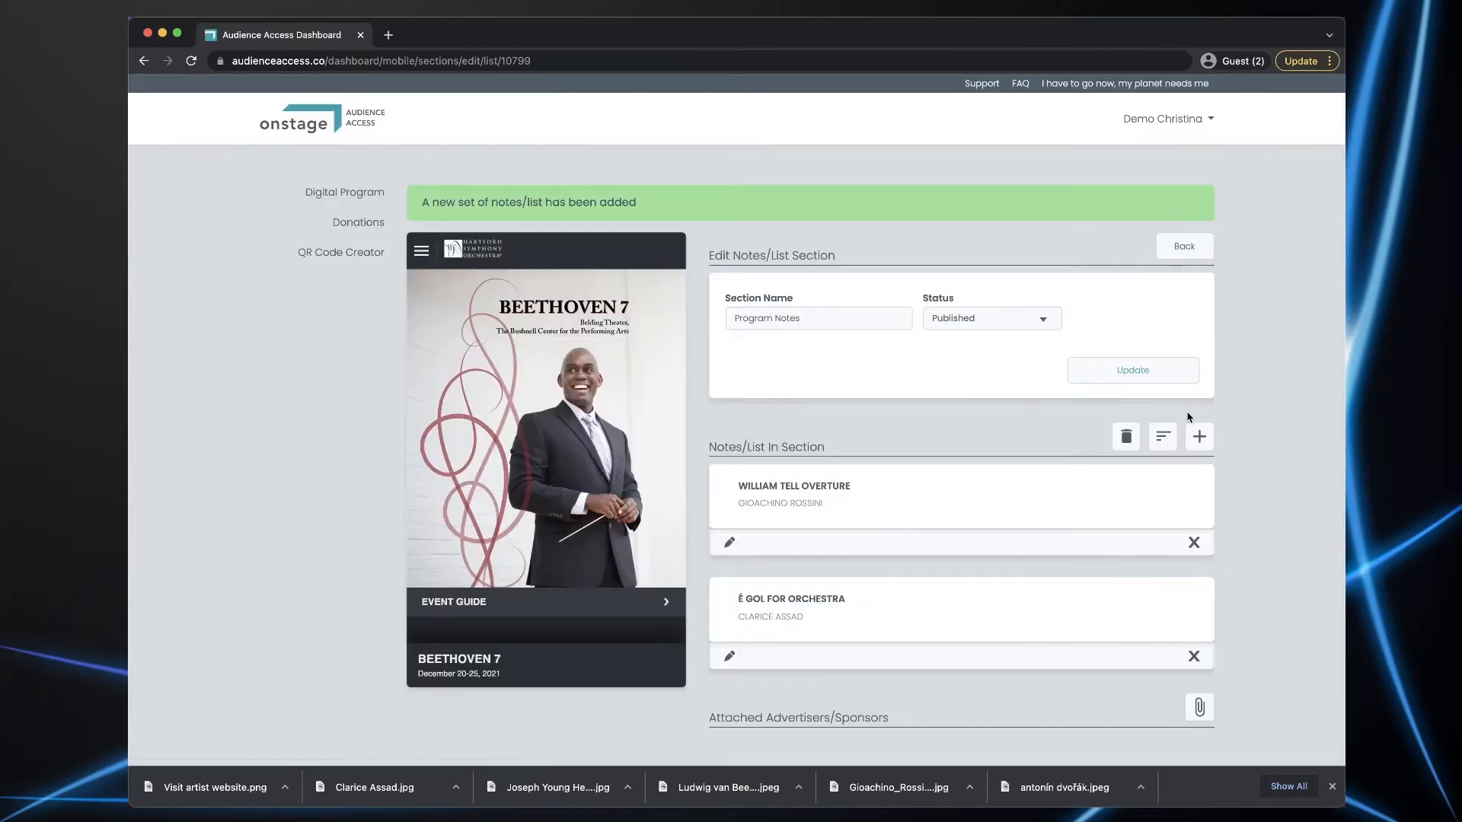
- Add a third note titled Symphony No. 7 in A Major, Op. 92, captioned LUDWIG VAN BEETHOVEN
left_click(1200, 438)
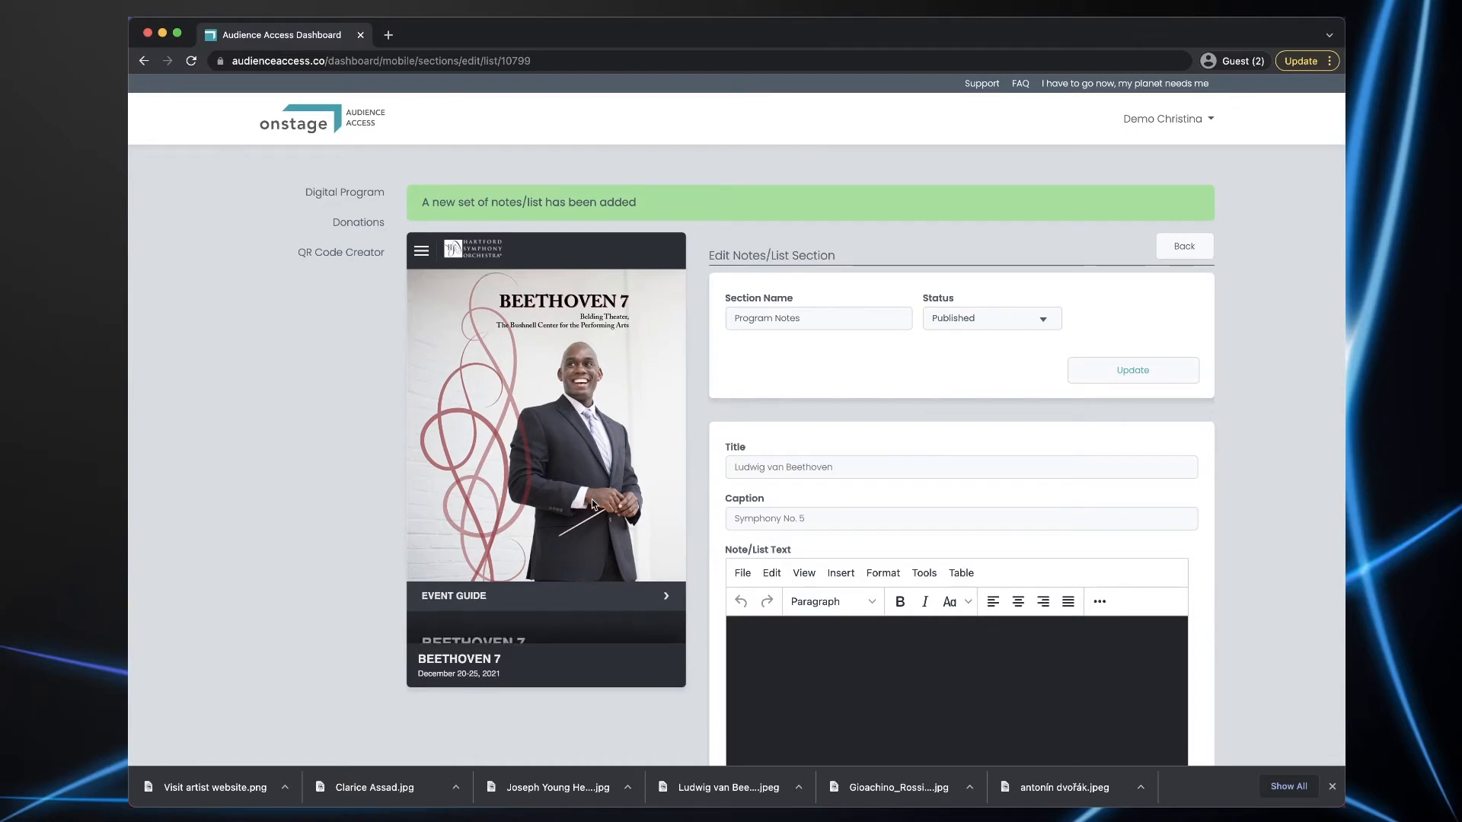
scroll(591, 499, "down", 5)
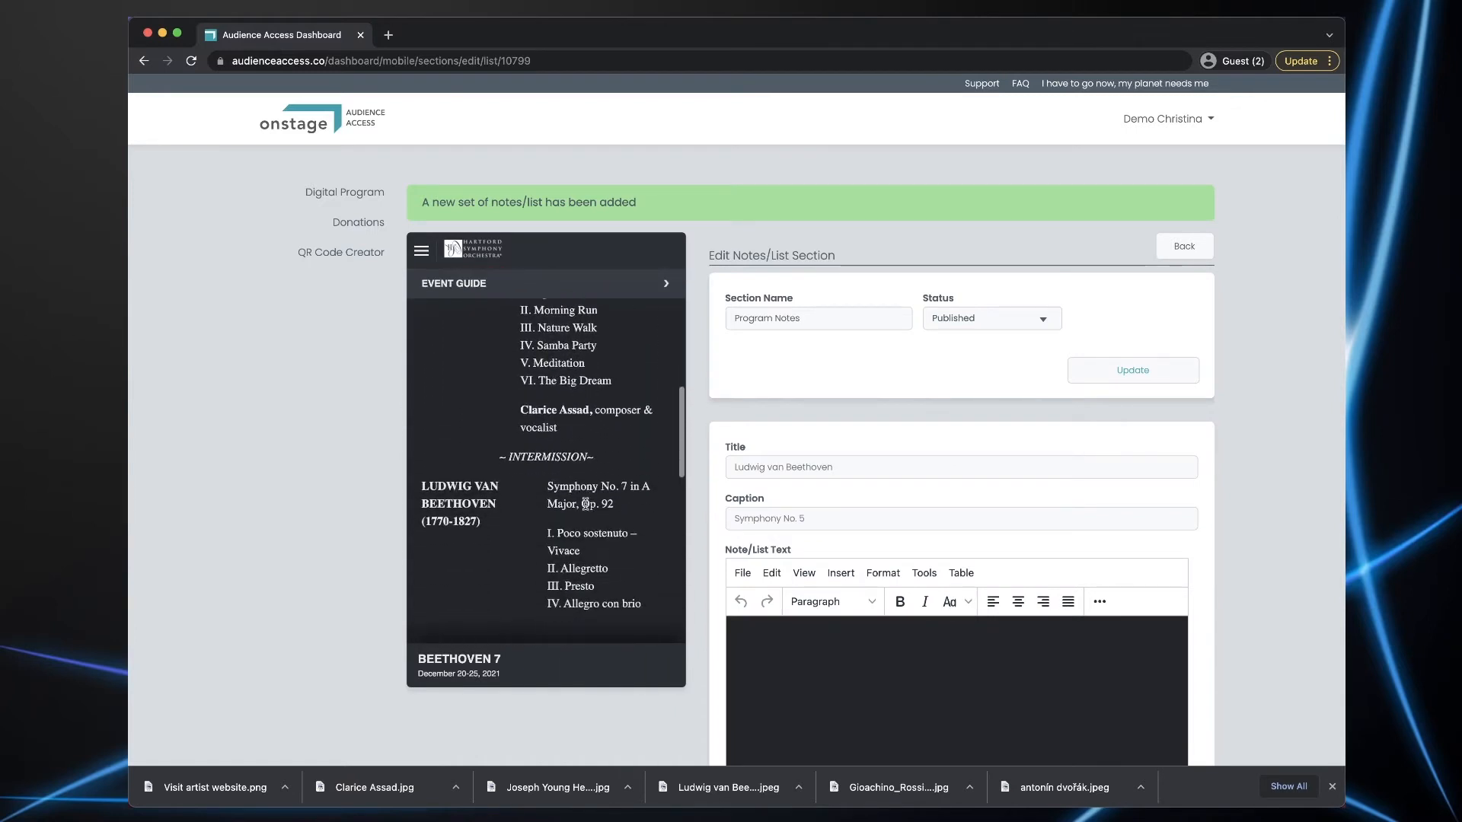
left_click_drag(549, 484, 621, 502)
key("super+c")
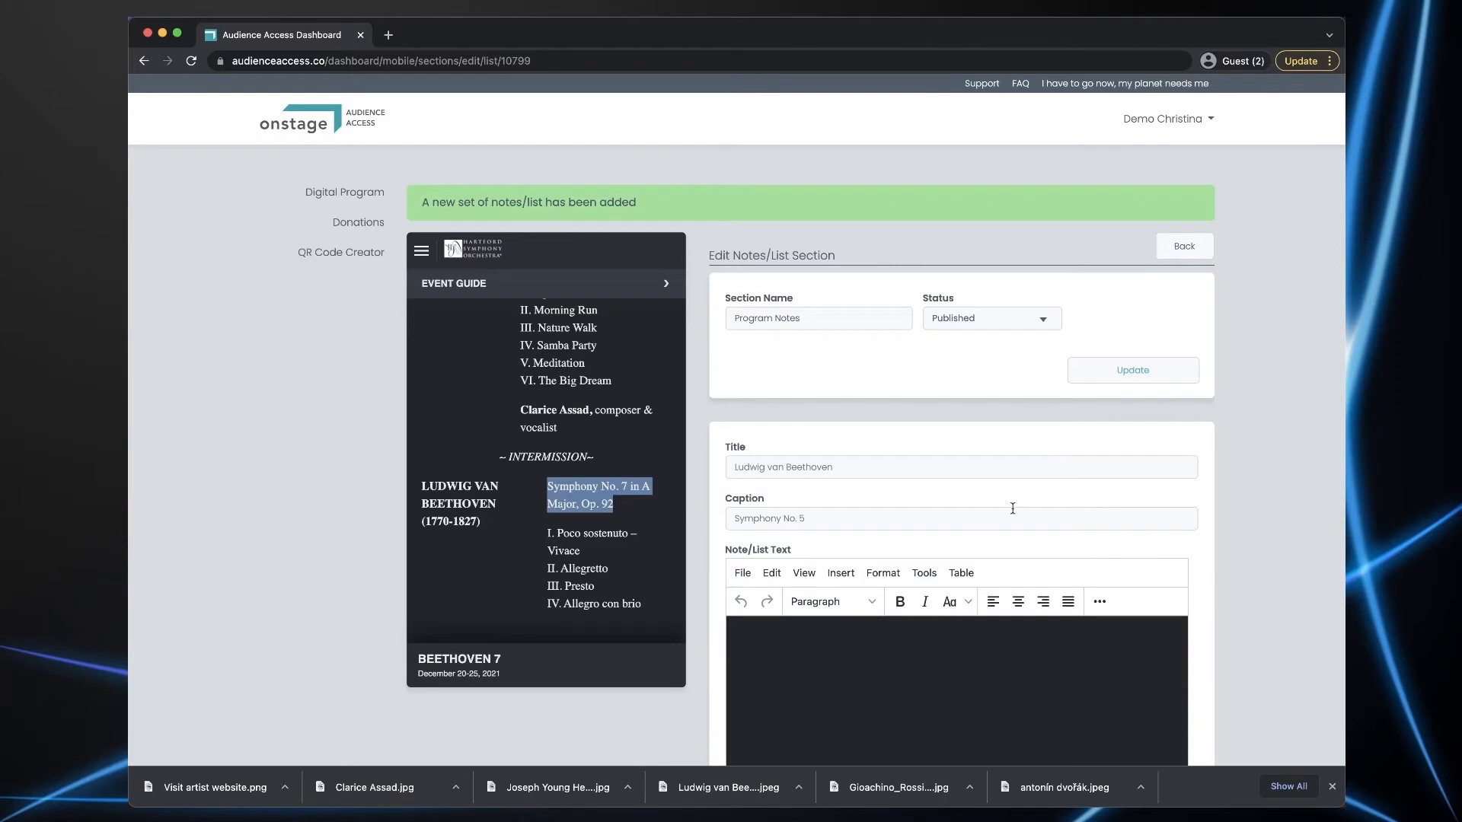
triple_click(848, 462)
key("super+v")
left_click(423, 487)
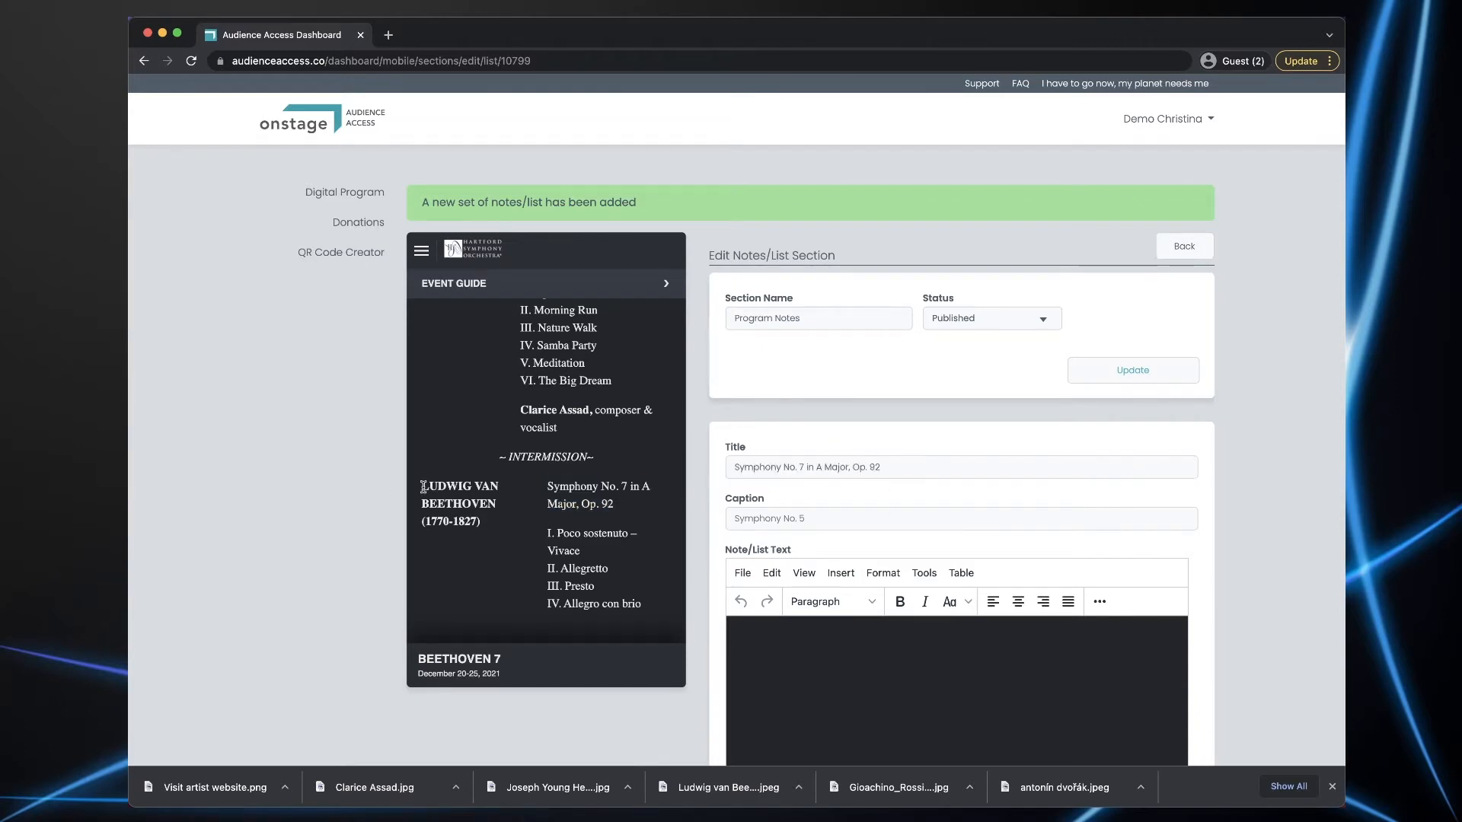
left_click_drag(424, 487, 495, 500)
key("super+c")
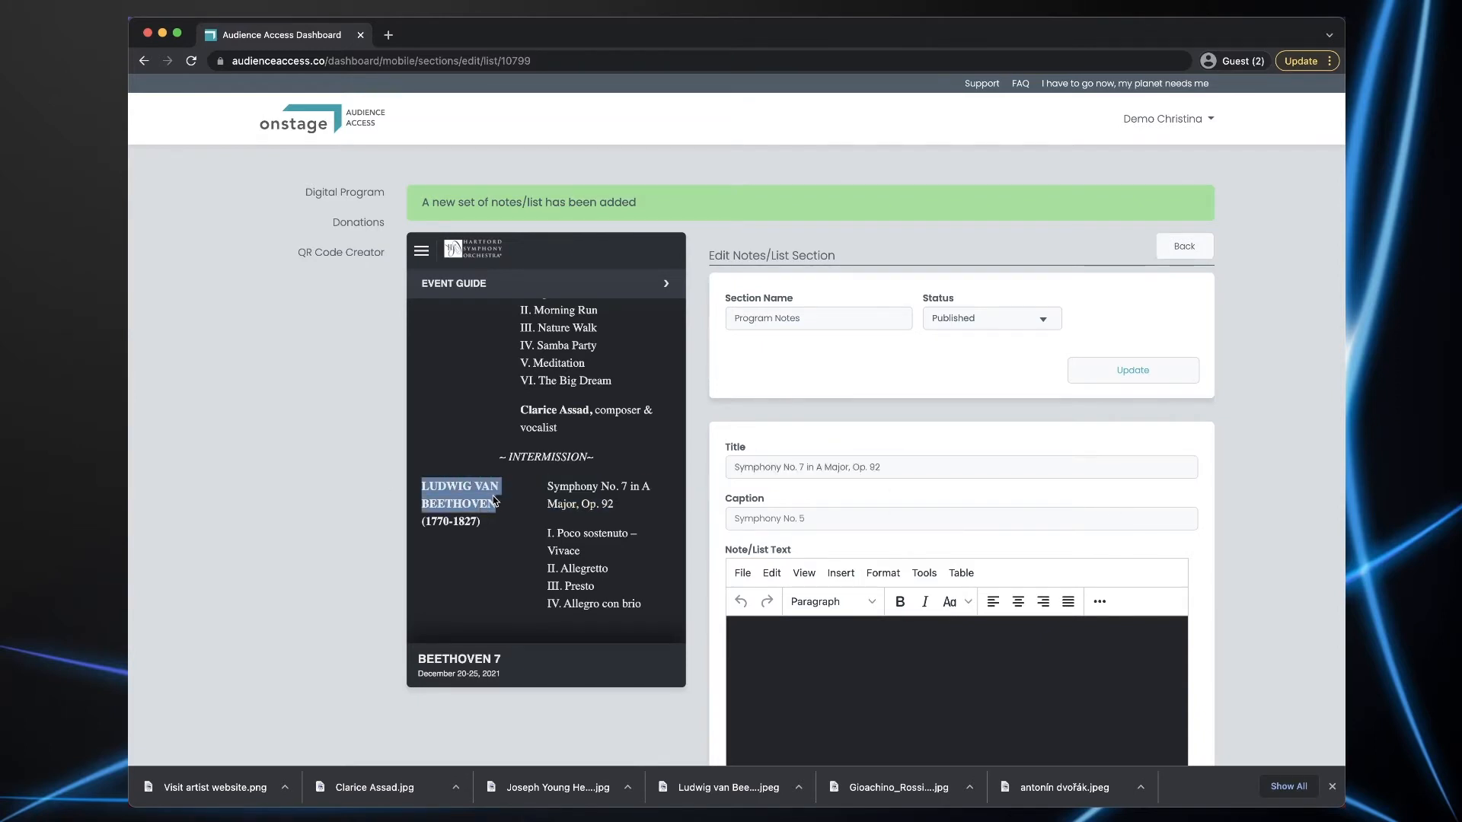
triple_click(769, 518)
key("super+v")
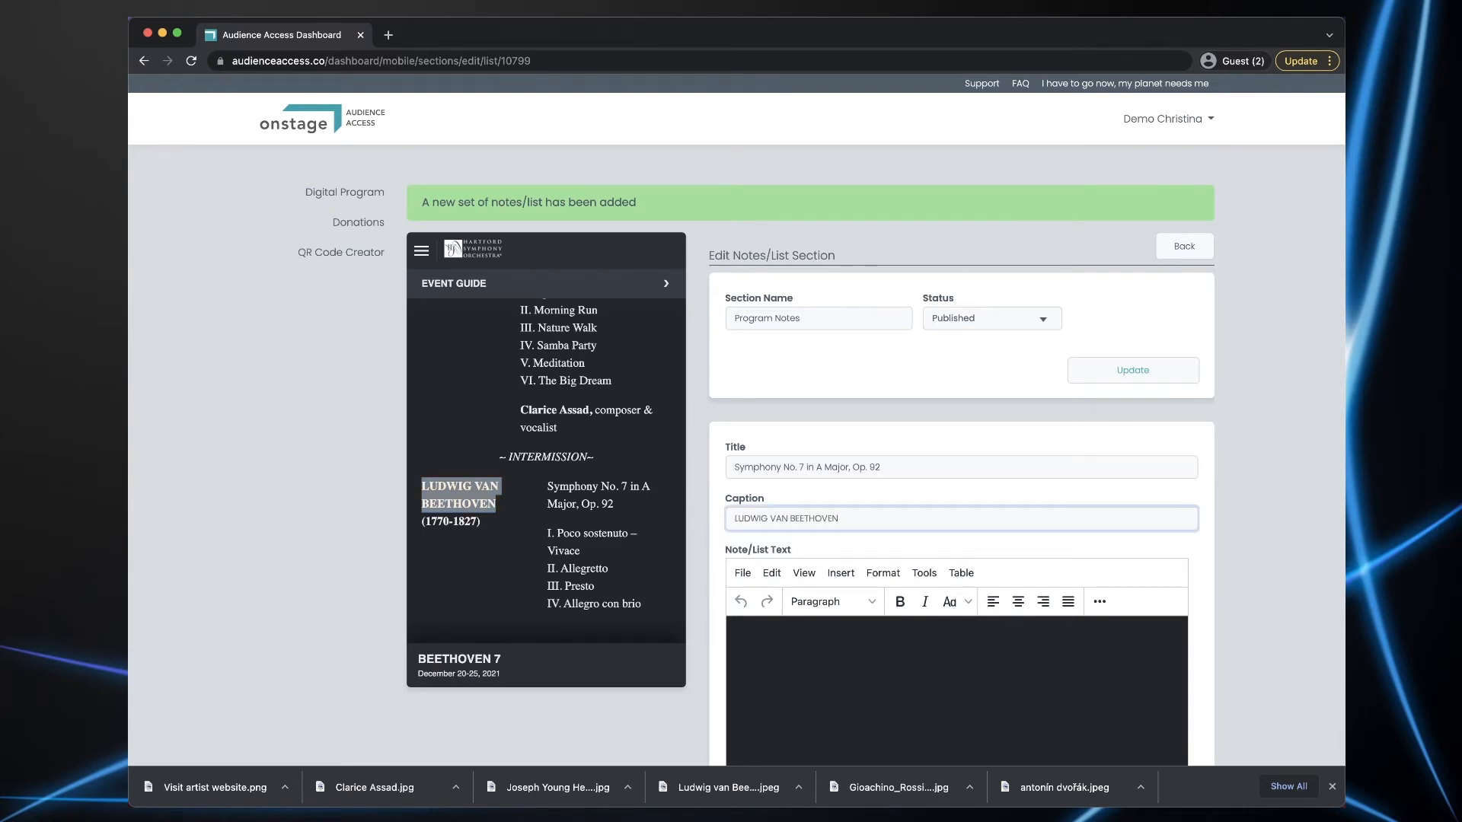
- Paste the Beethoven concert-history note as its text and create the entry
key("super+Tab")
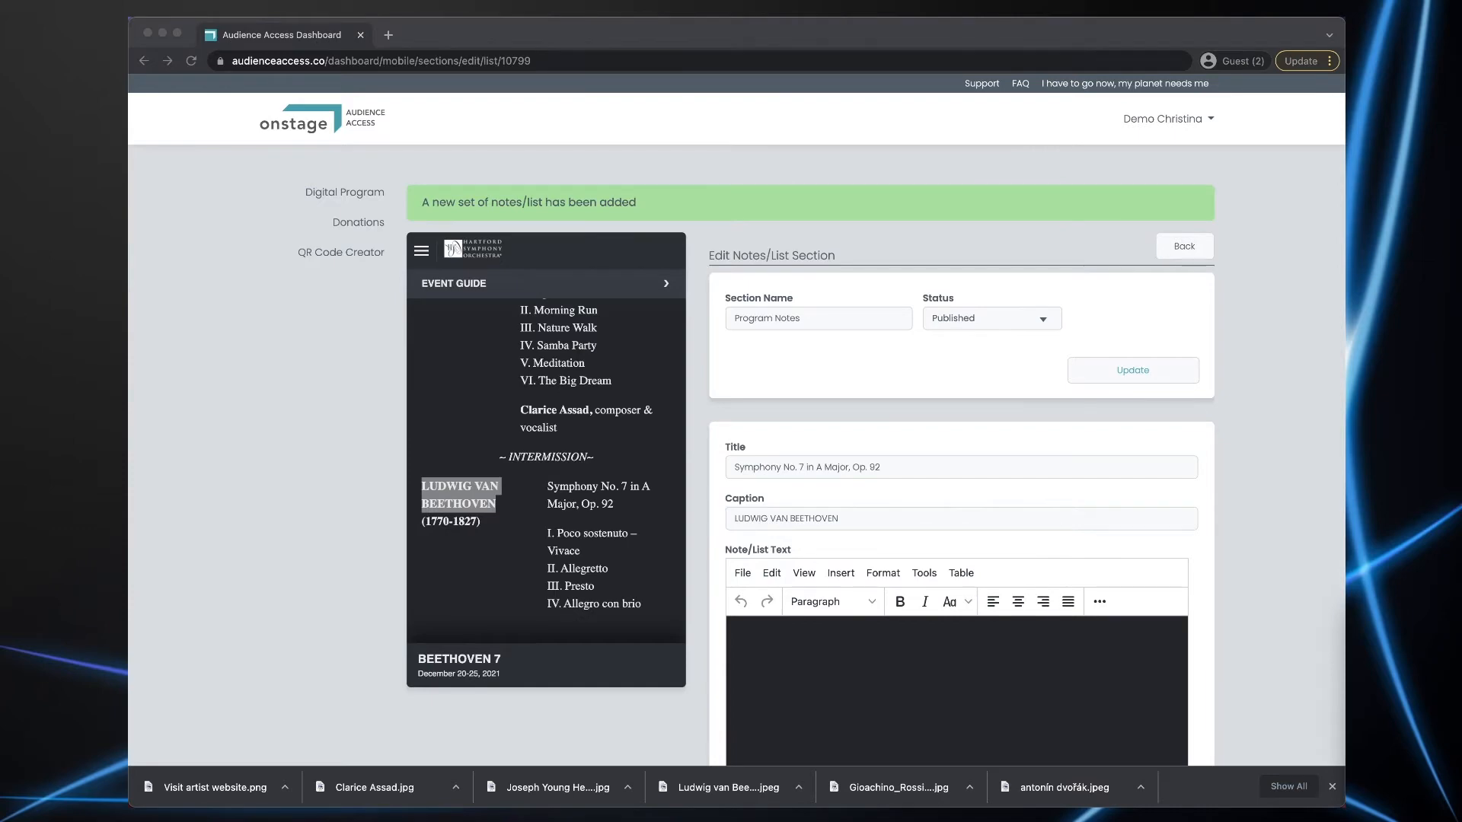
left_click(895, 645)
type("In the autumn of 1813, Johann Nepomuk Mälzel, the inventor of the metronome, approached Beethoven with the proposal that the two organize a concert to benefit the soldiers wounded at the recent Battle of Hanau — with, perhaps, two or three repetitions of the concert to benefit themselves. Beethoven was eager to have his as-yet-unheard A major Symphony of the preceding year performed, and thought the financial reward worth the trouble, so he agreed. The concert consisted of this \"Entirely New Symphony\" by Beethoven, marches by Dussek and Pleyel performed on a \"Mechanical Trumpeter\" fabricated by Mälzel, and an orchestral arrangement of Wellington’s Victory, a piece Beethoven had concocted the previous summer for yet another of Mälzel’s musical machines, the clangorous \"Panharmonicon.\" The evening was such a success that Beethoven’s first biographer, Anton Schindler, reported, \"All persons, however they had previously dissented from his music, now agreed to award him his laurels.\"")
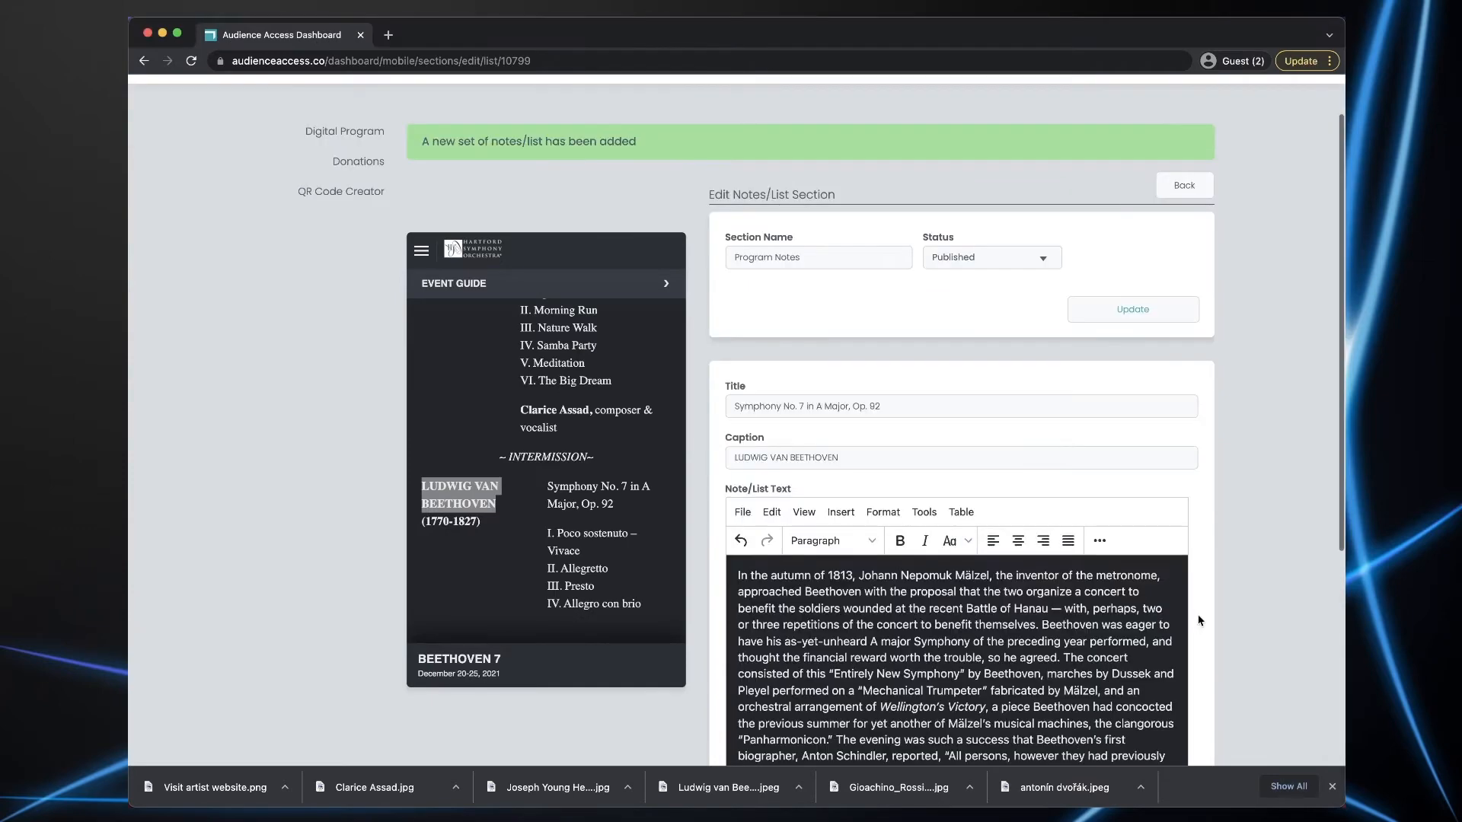
scroll(1201, 620, "down", 3)
scroll(1201, 620, "down", 2)
left_click(1119, 554)
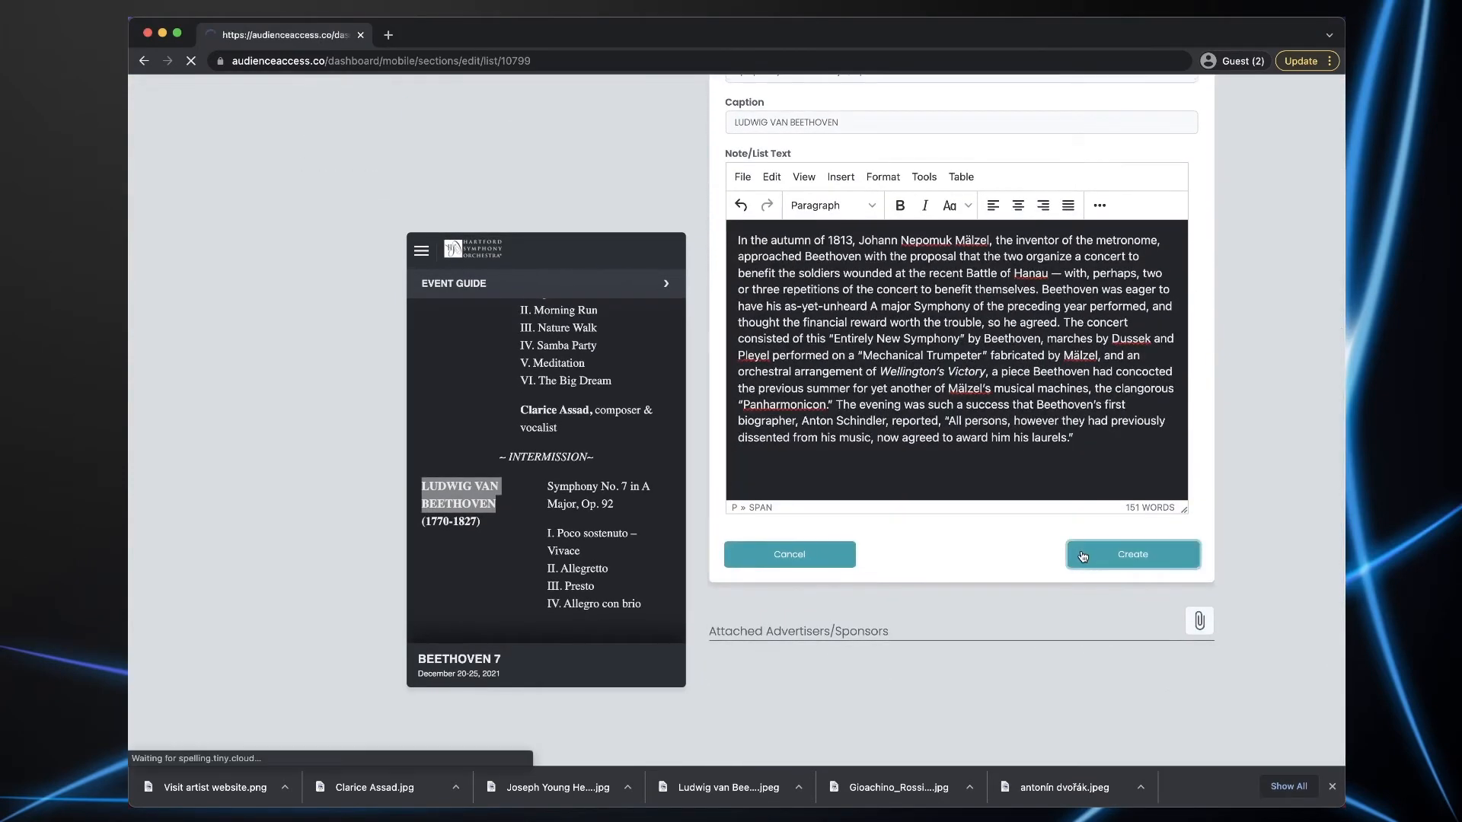
scroll(1087, 540, "down", 2)
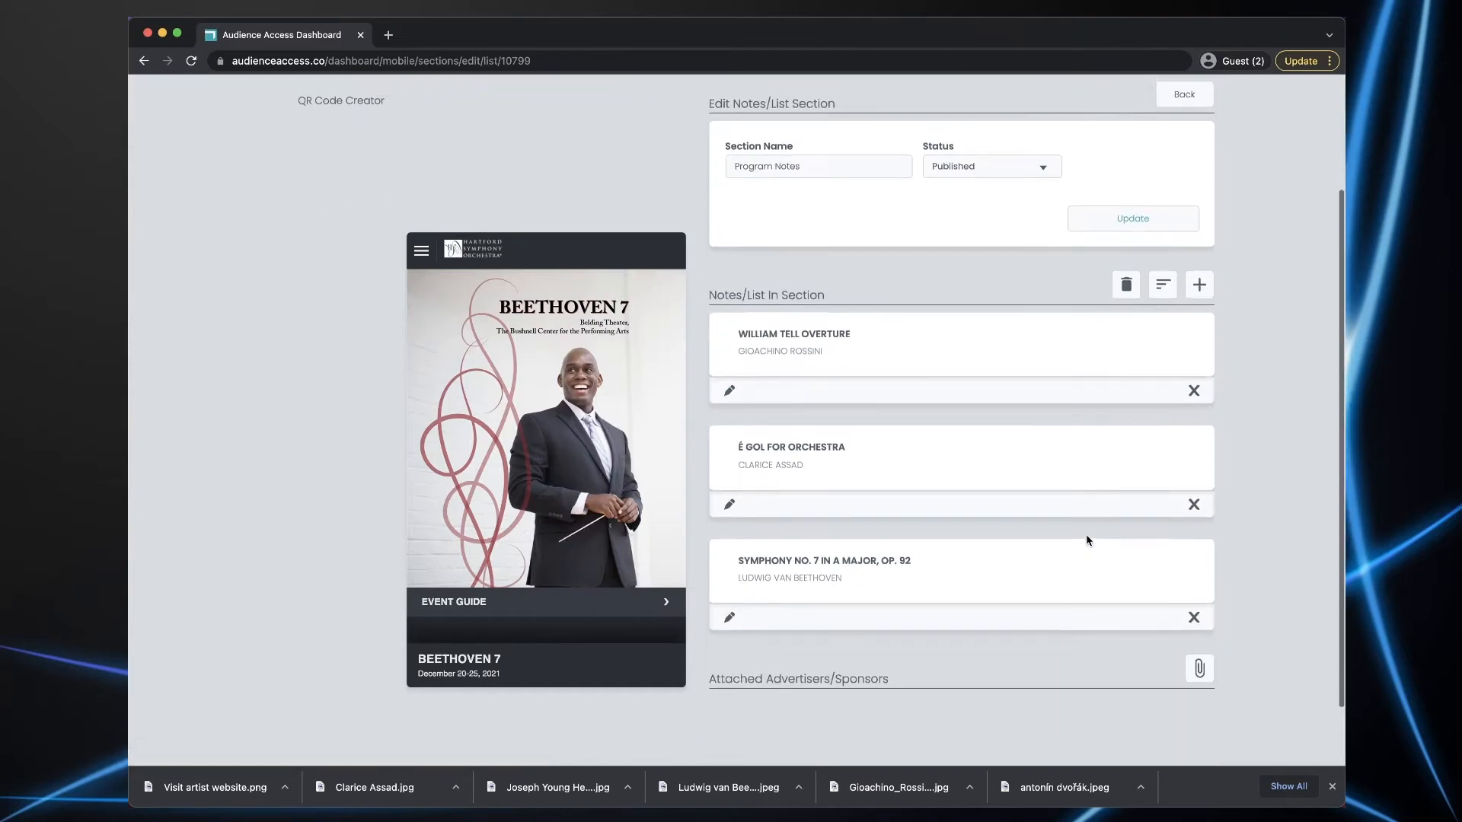
- Open the William Tell Overture note under Program Notes in the phone preview
scroll(1087, 540, "up", 2)
scroll(1086, 541, "up", 1)
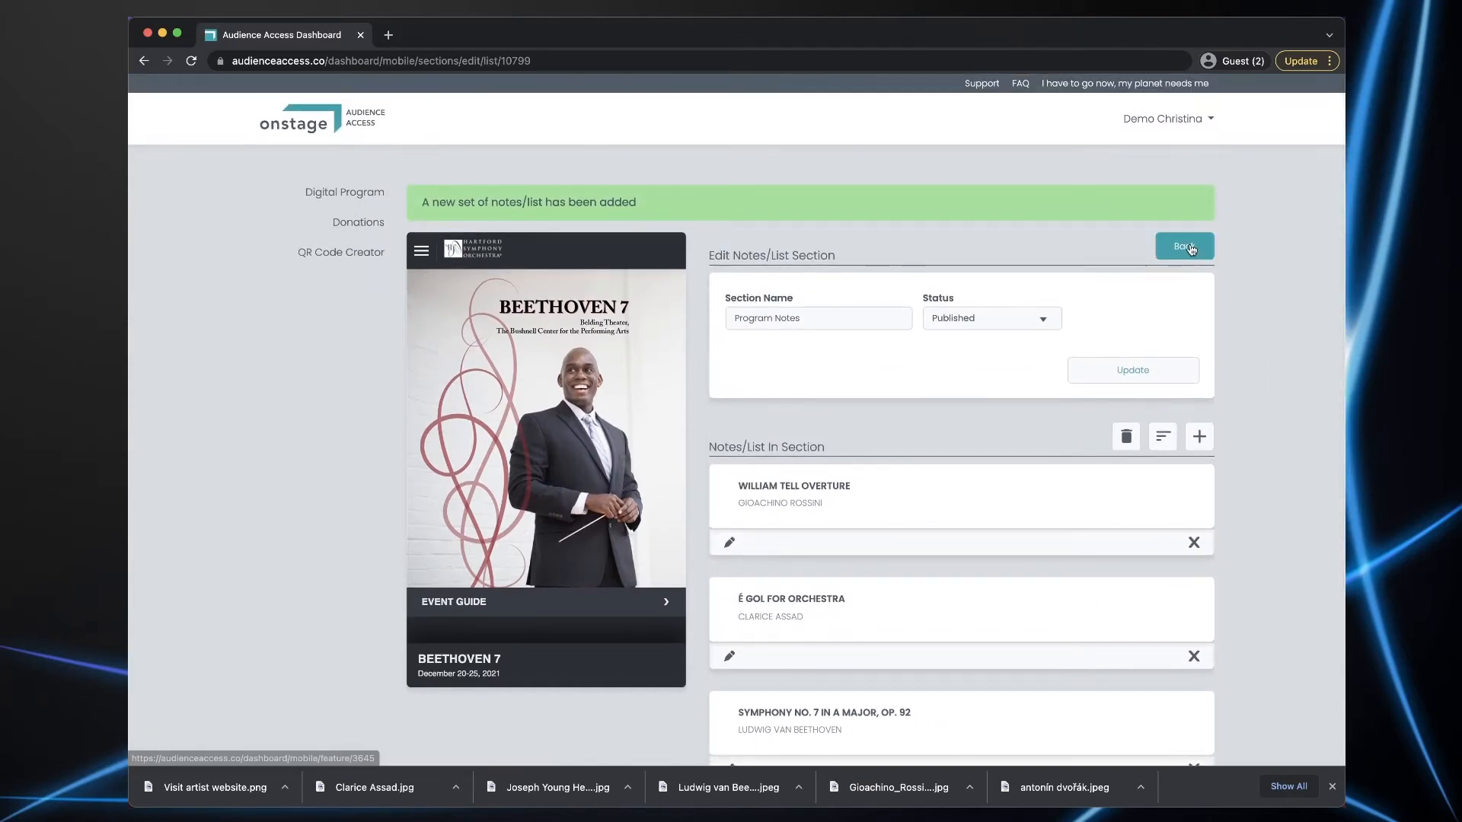
scroll(613, 481, "down", 3)
scroll(612, 481, "down", 15)
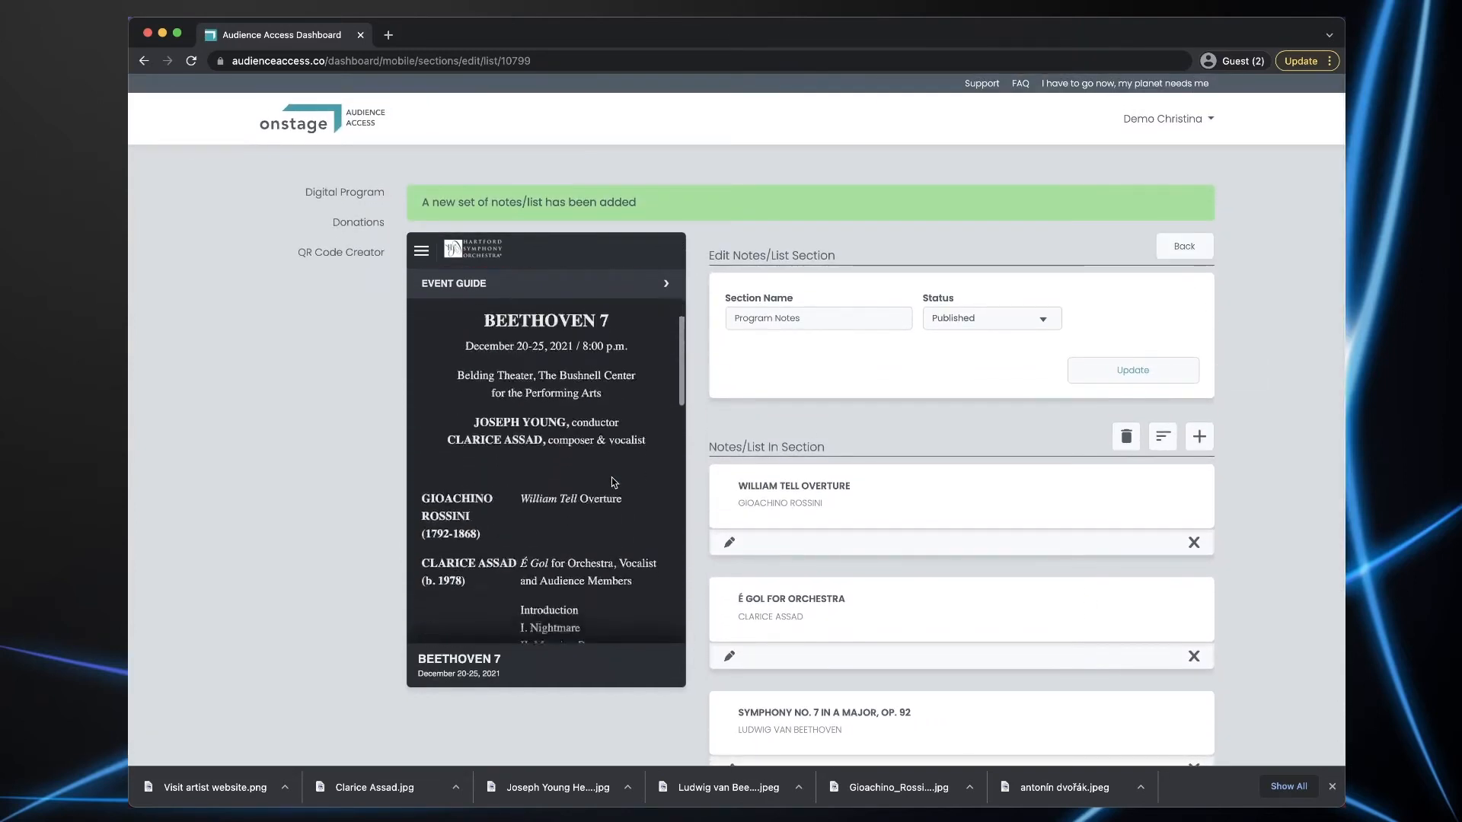
scroll(612, 481, "down", 6)
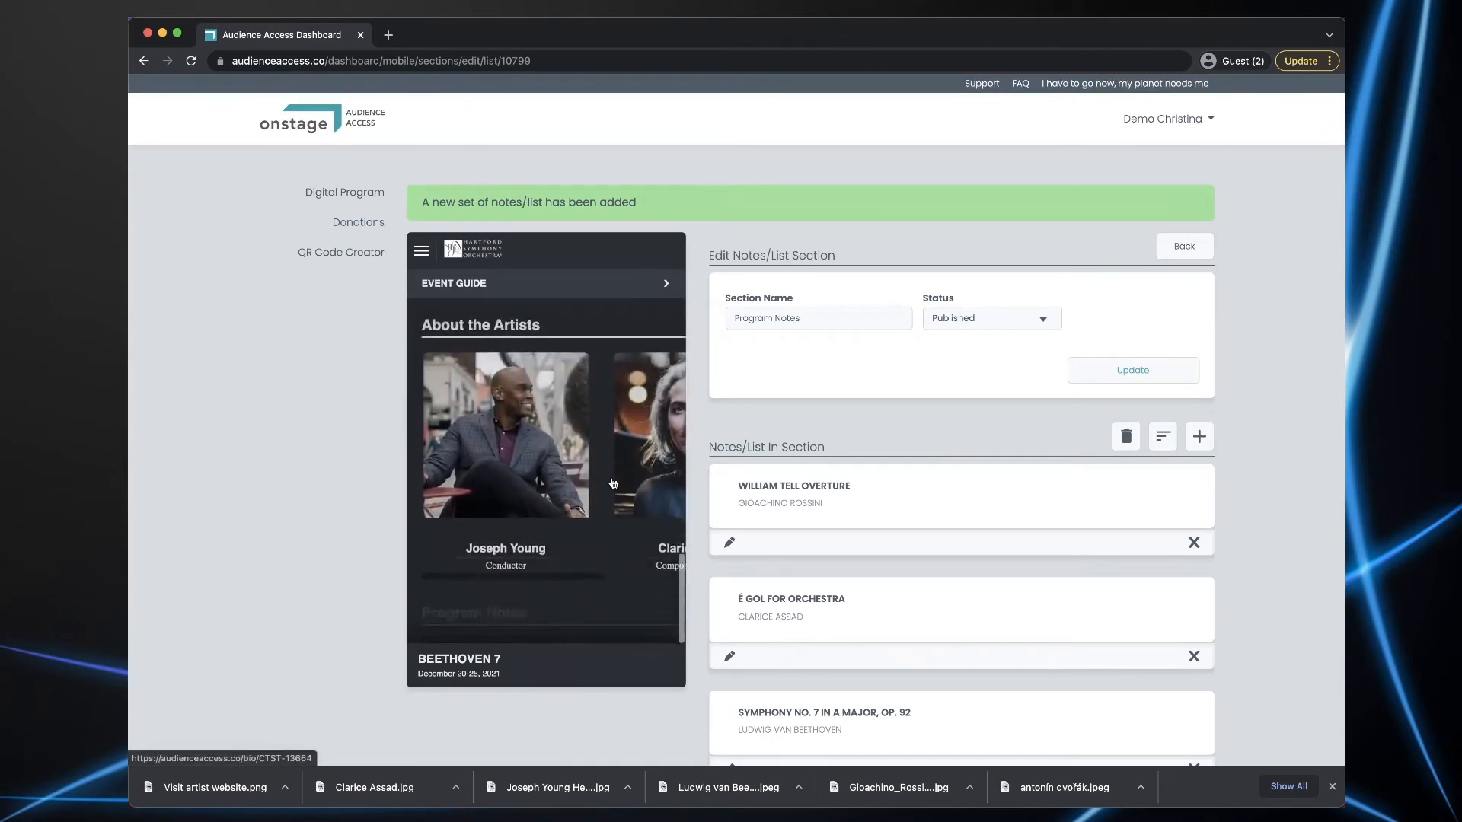
scroll(505, 489, "down", 1)
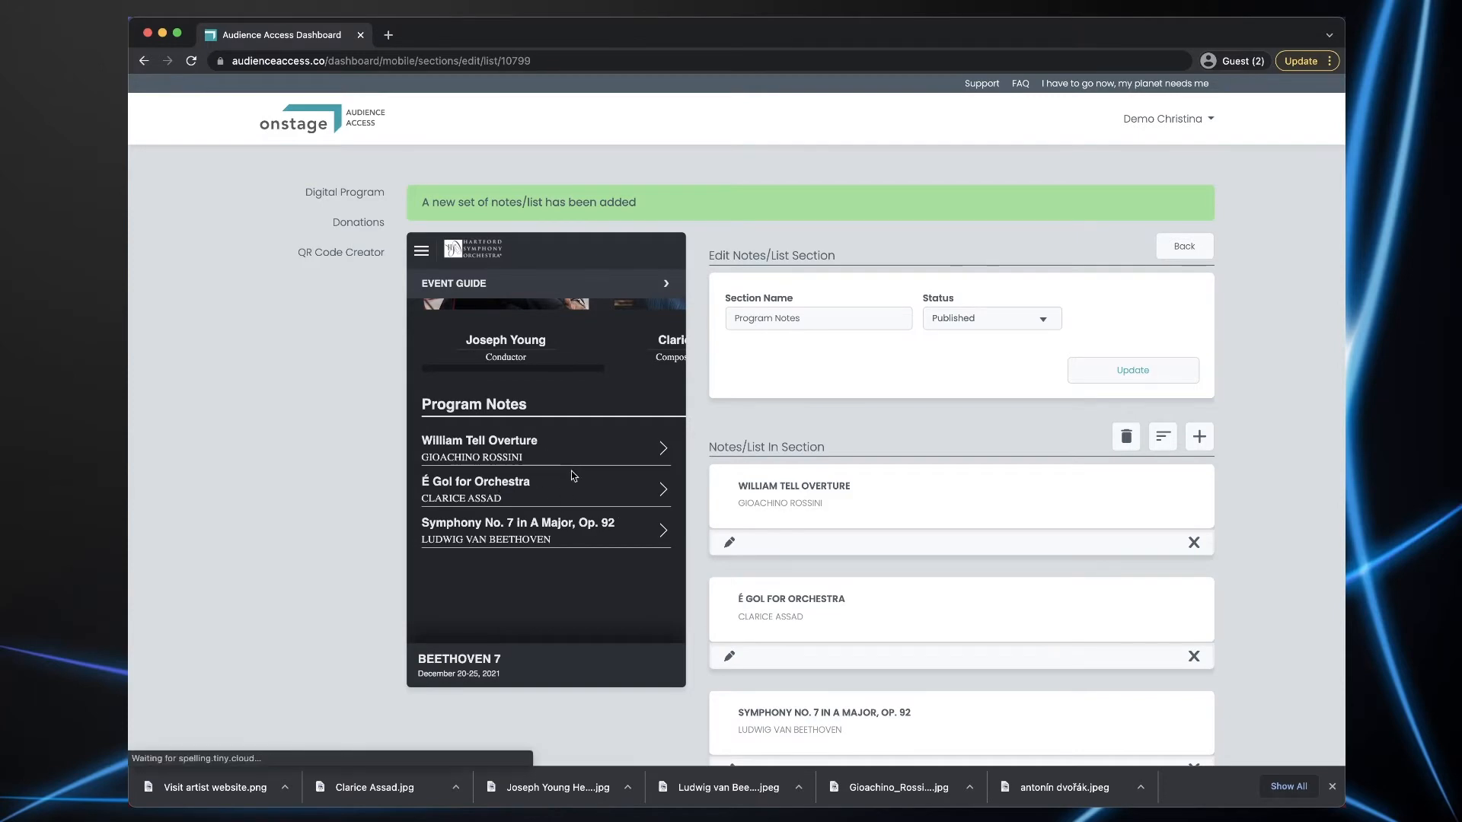
left_click(508, 446)
- Return the preview to the program page, then go back to the BEETHOVEN 7 event page
scroll(572, 474, "down", 3)
scroll(572, 474, "down", 1)
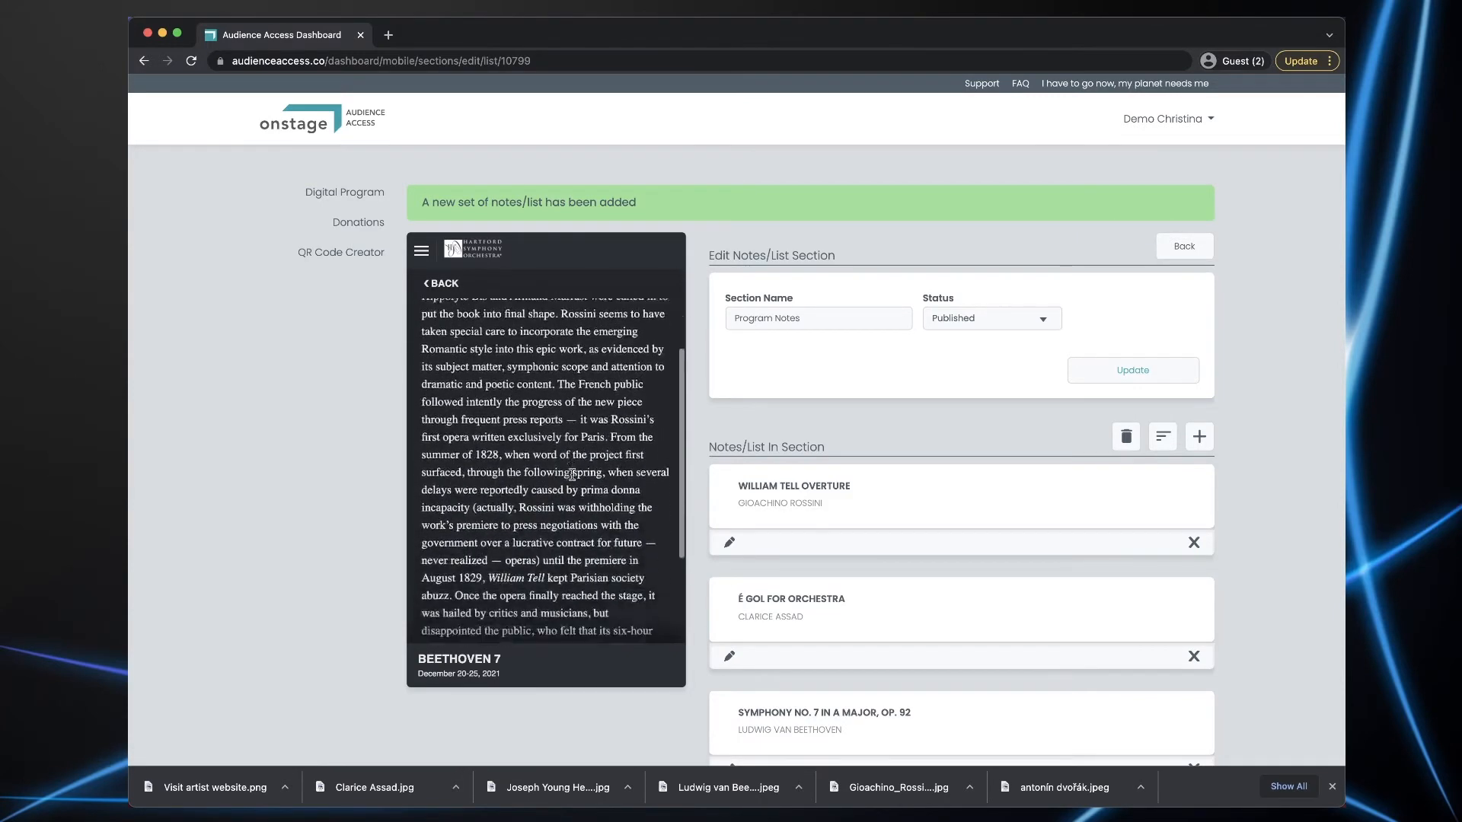
scroll(571, 471, "up", 3)
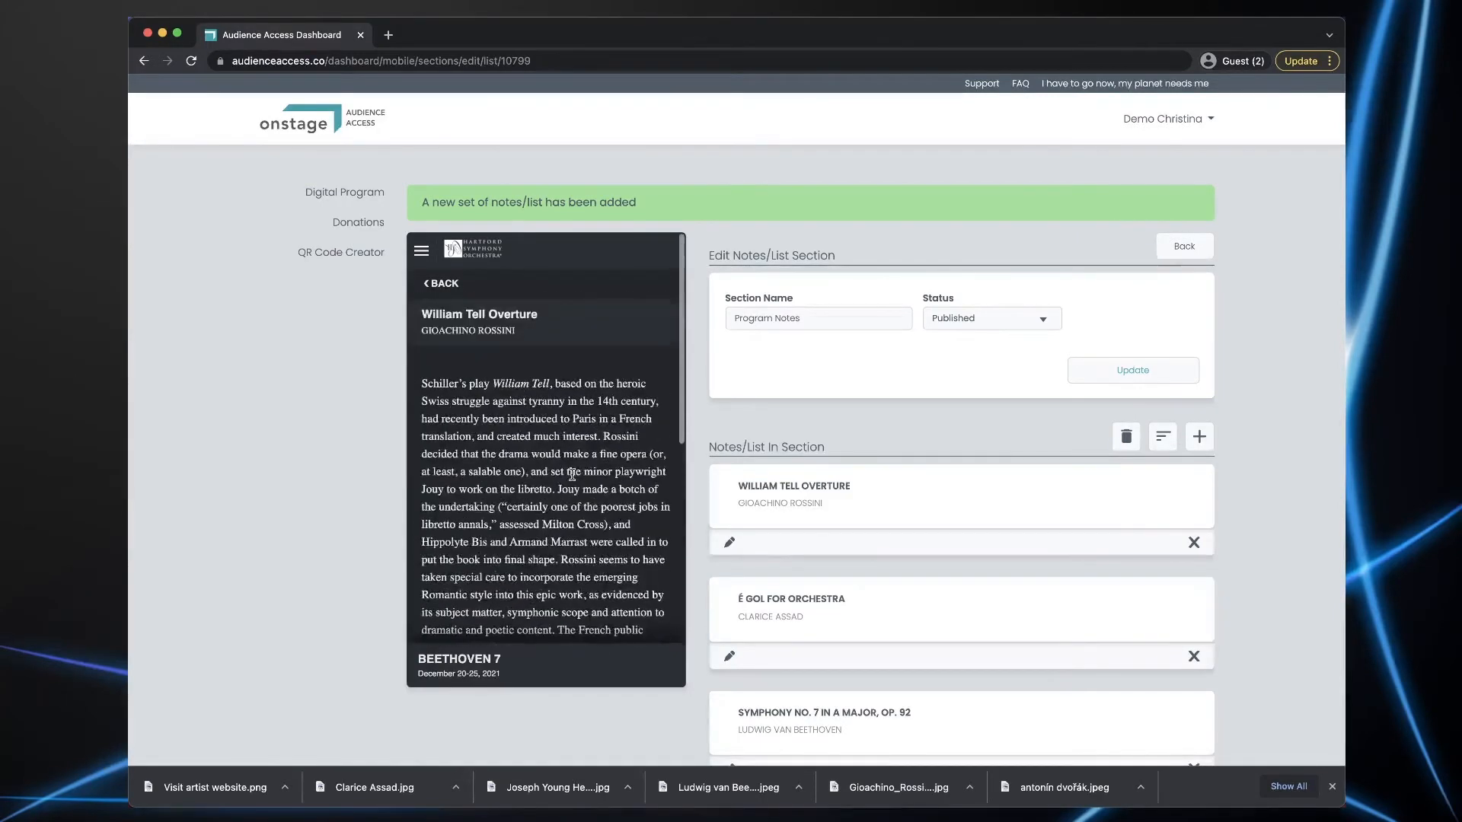
left_click(441, 283)
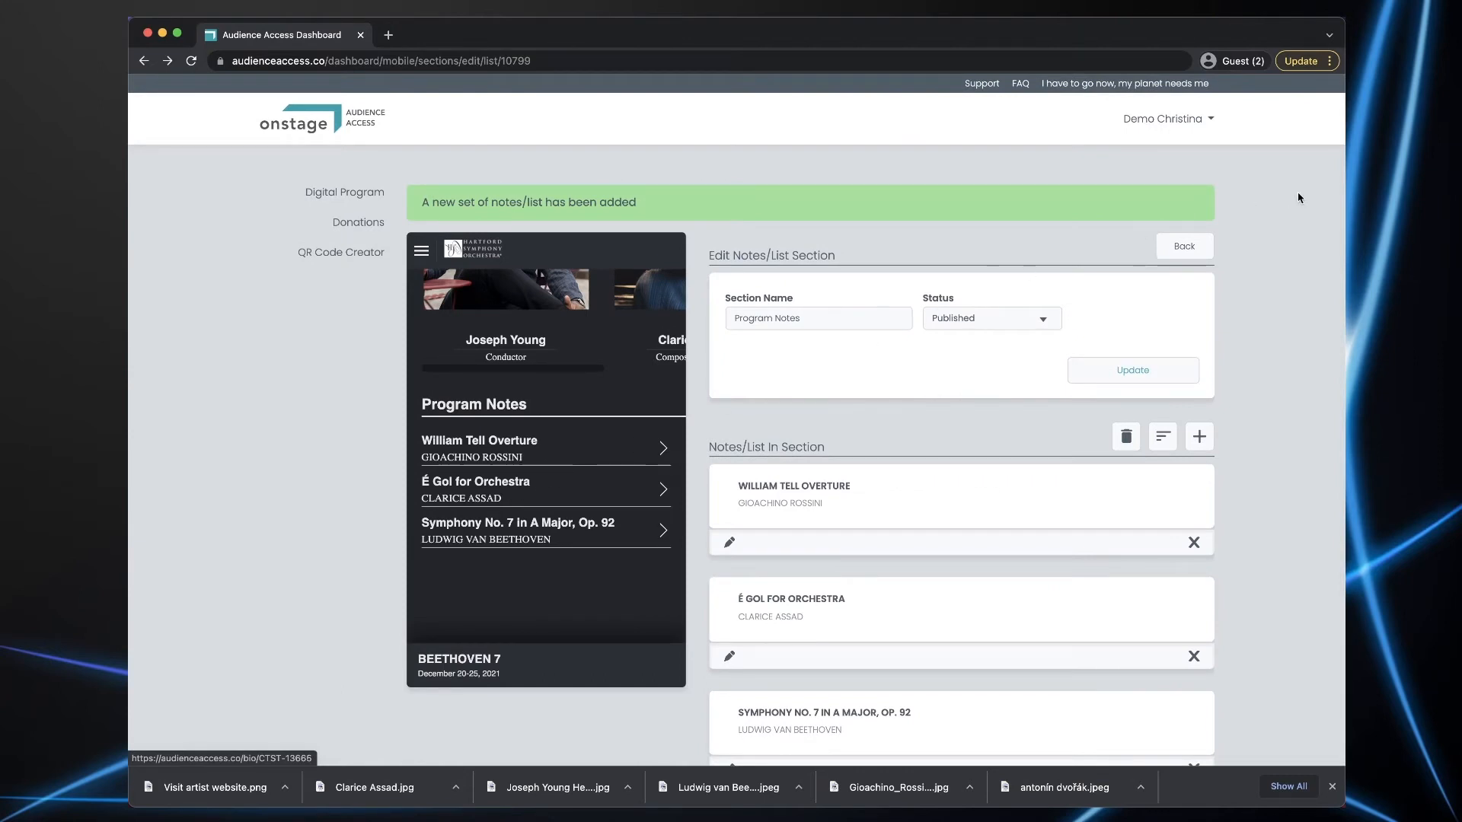
left_click(1184, 245)
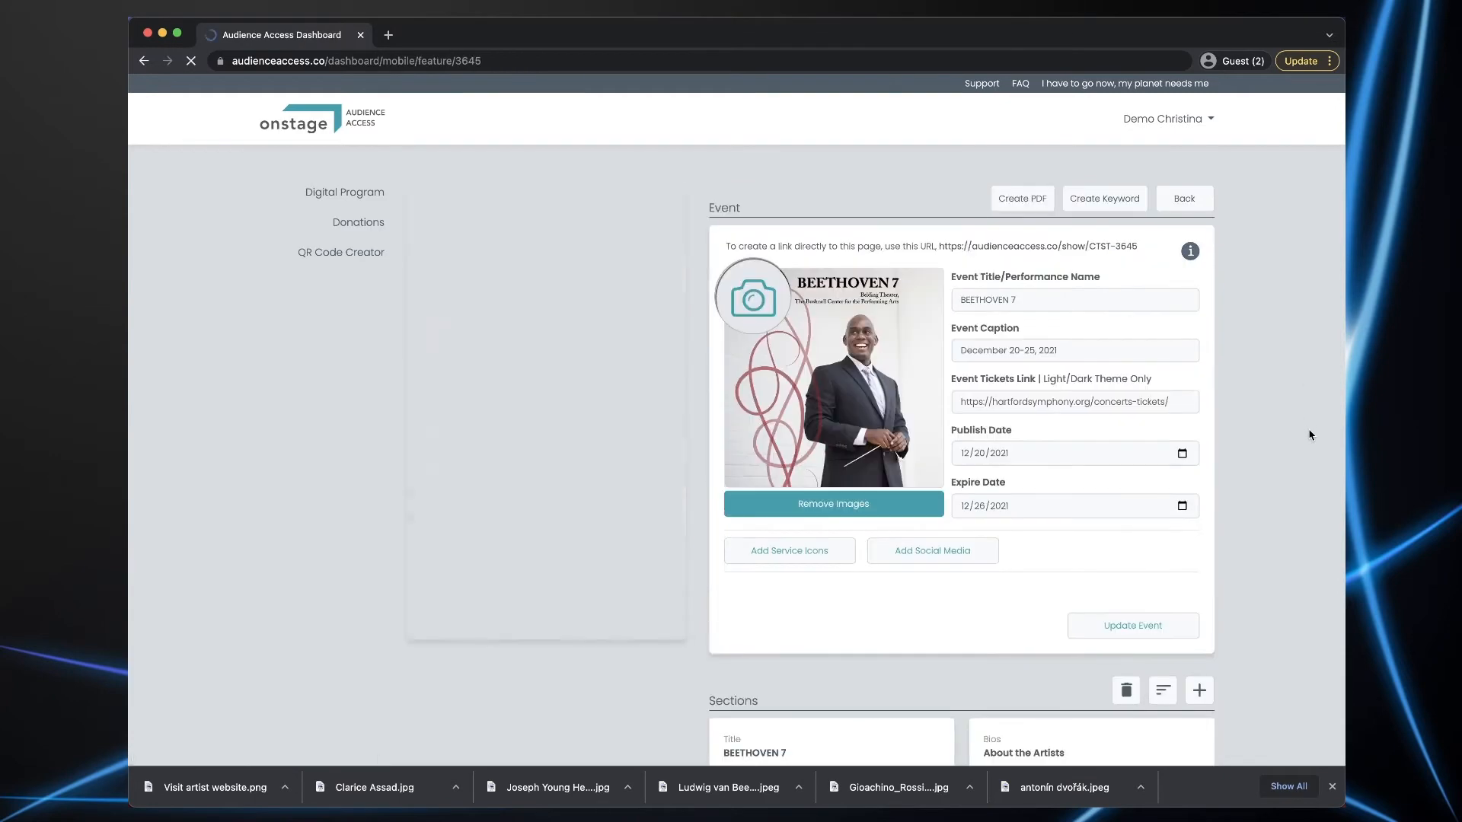
scroll(1310, 434, "down", 5)
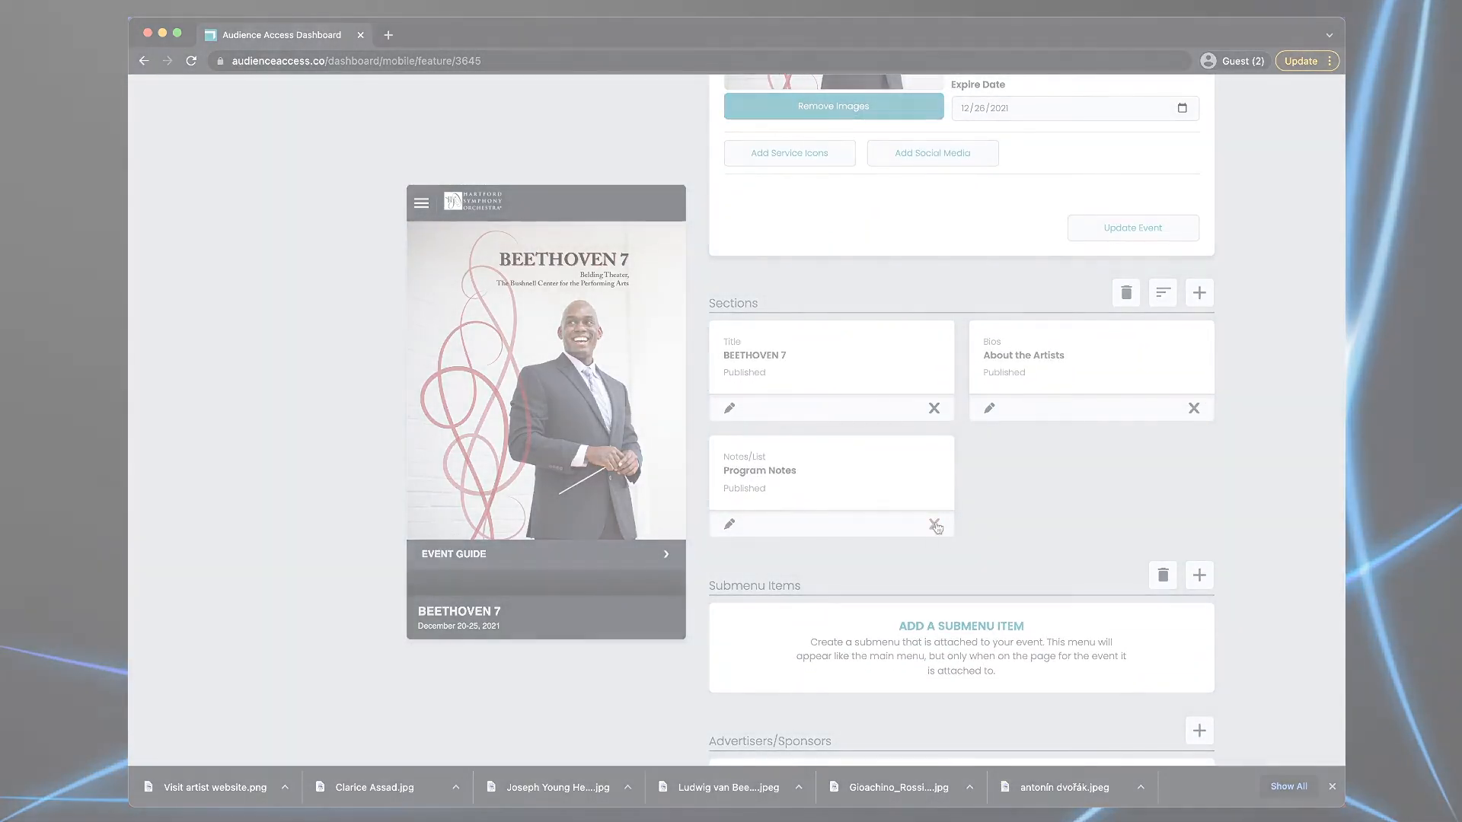
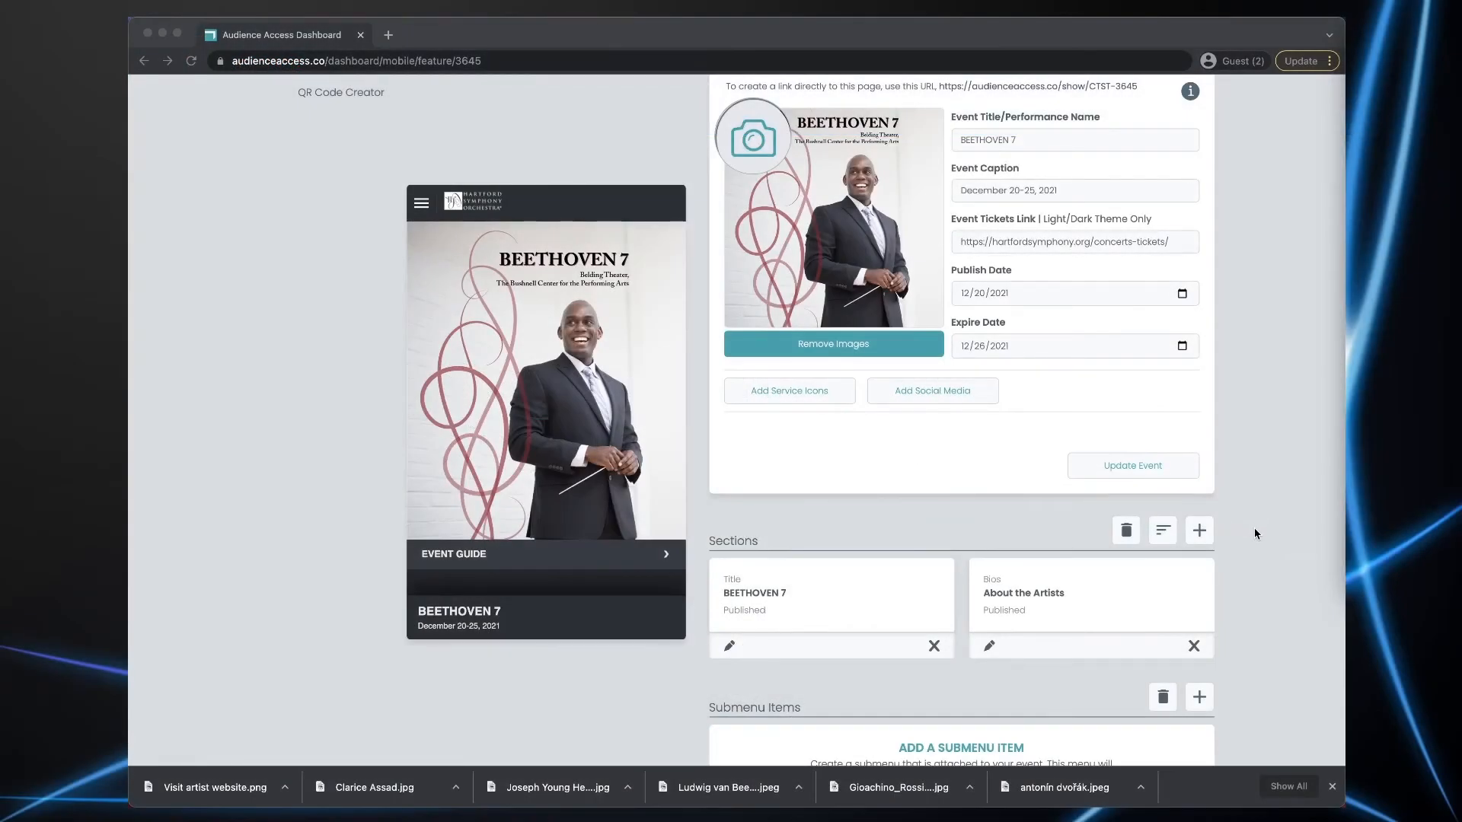
- Add a Biographies section titled 'Program Notes' and start on the first person's name
left_click(1199, 533)
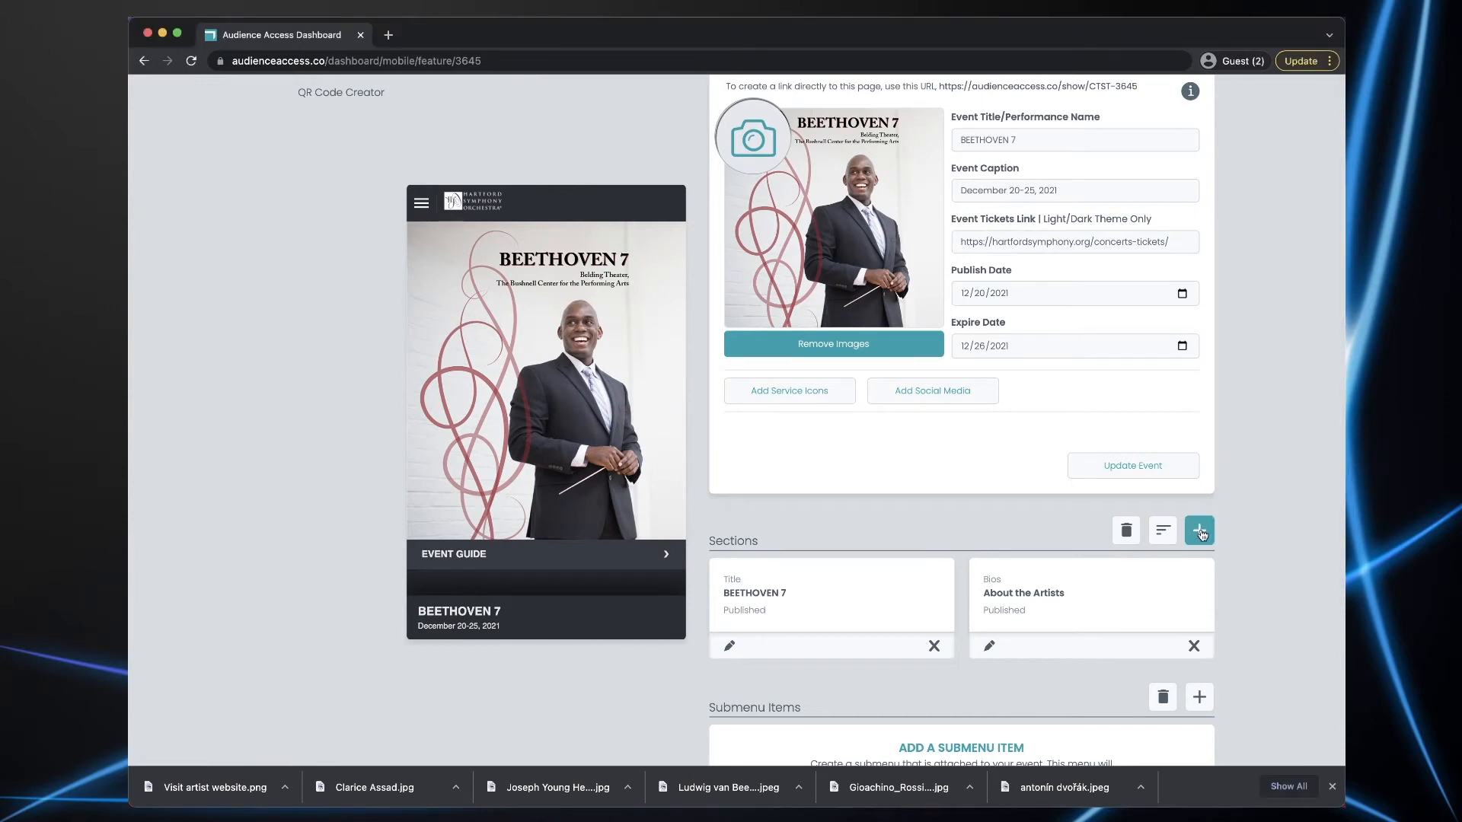
left_click(1201, 533)
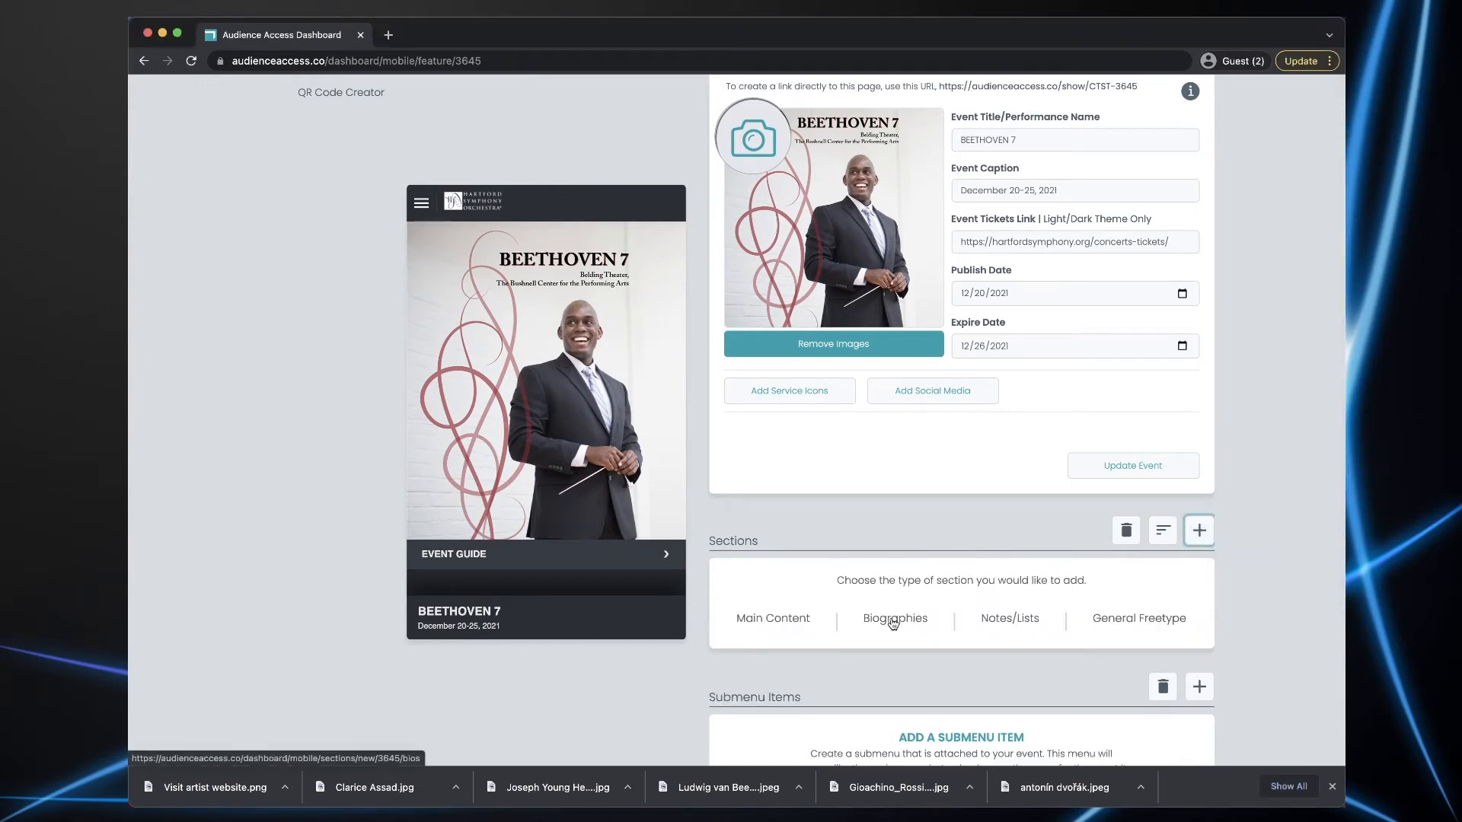
left_click(894, 619)
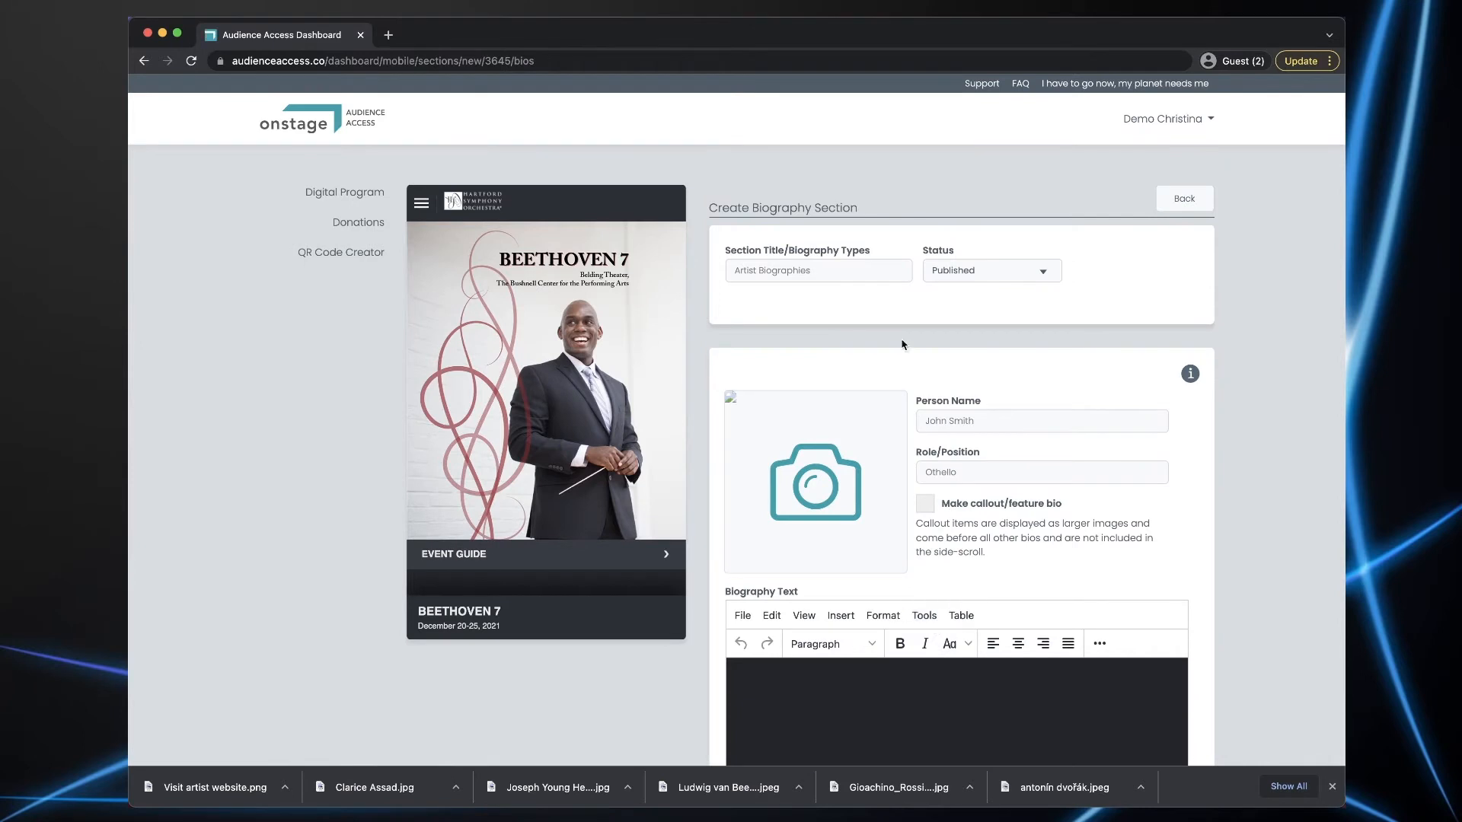
left_click(827, 267)
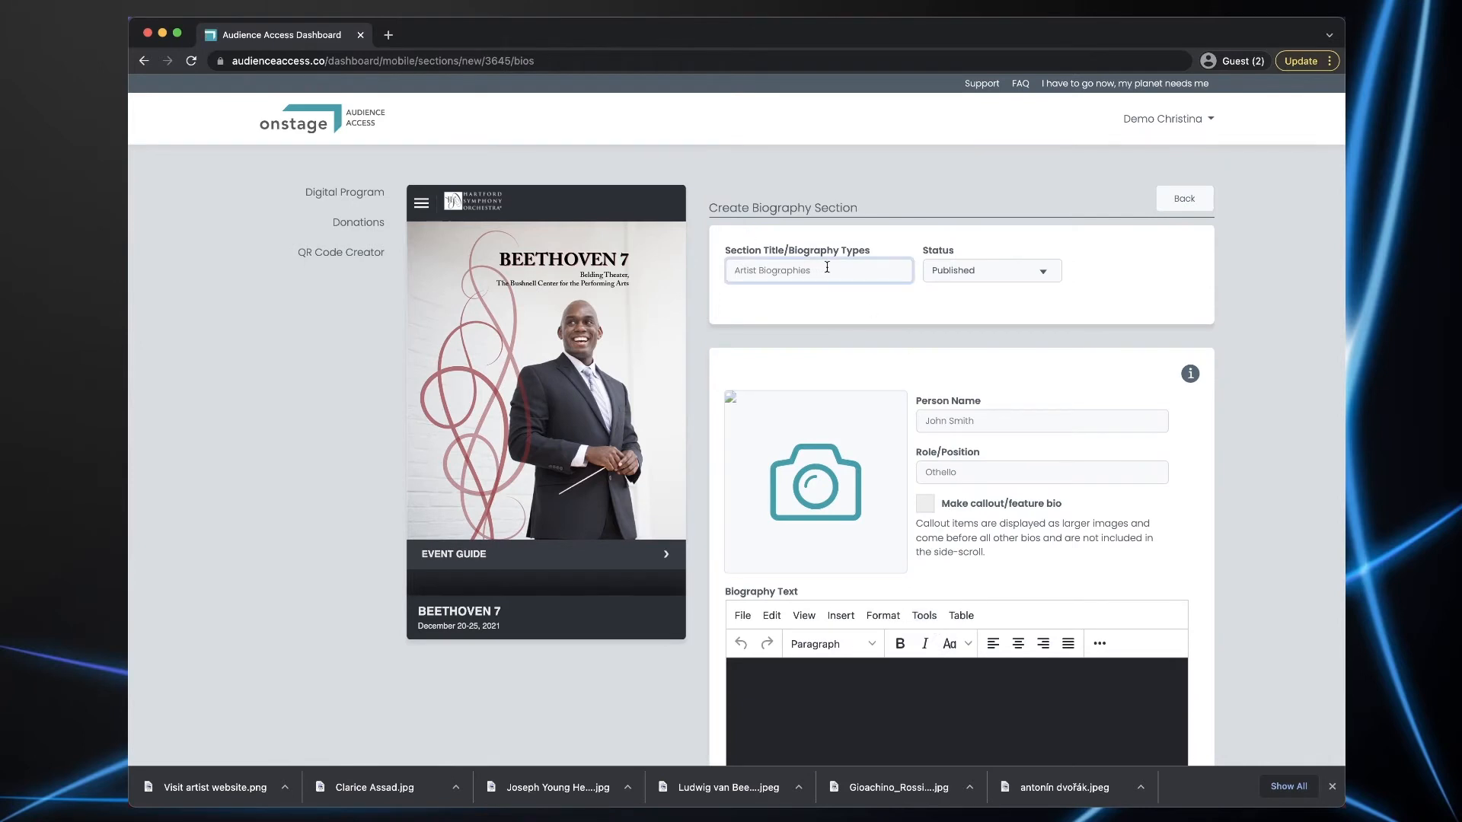
type("Program Notes")
key("super+Tab")
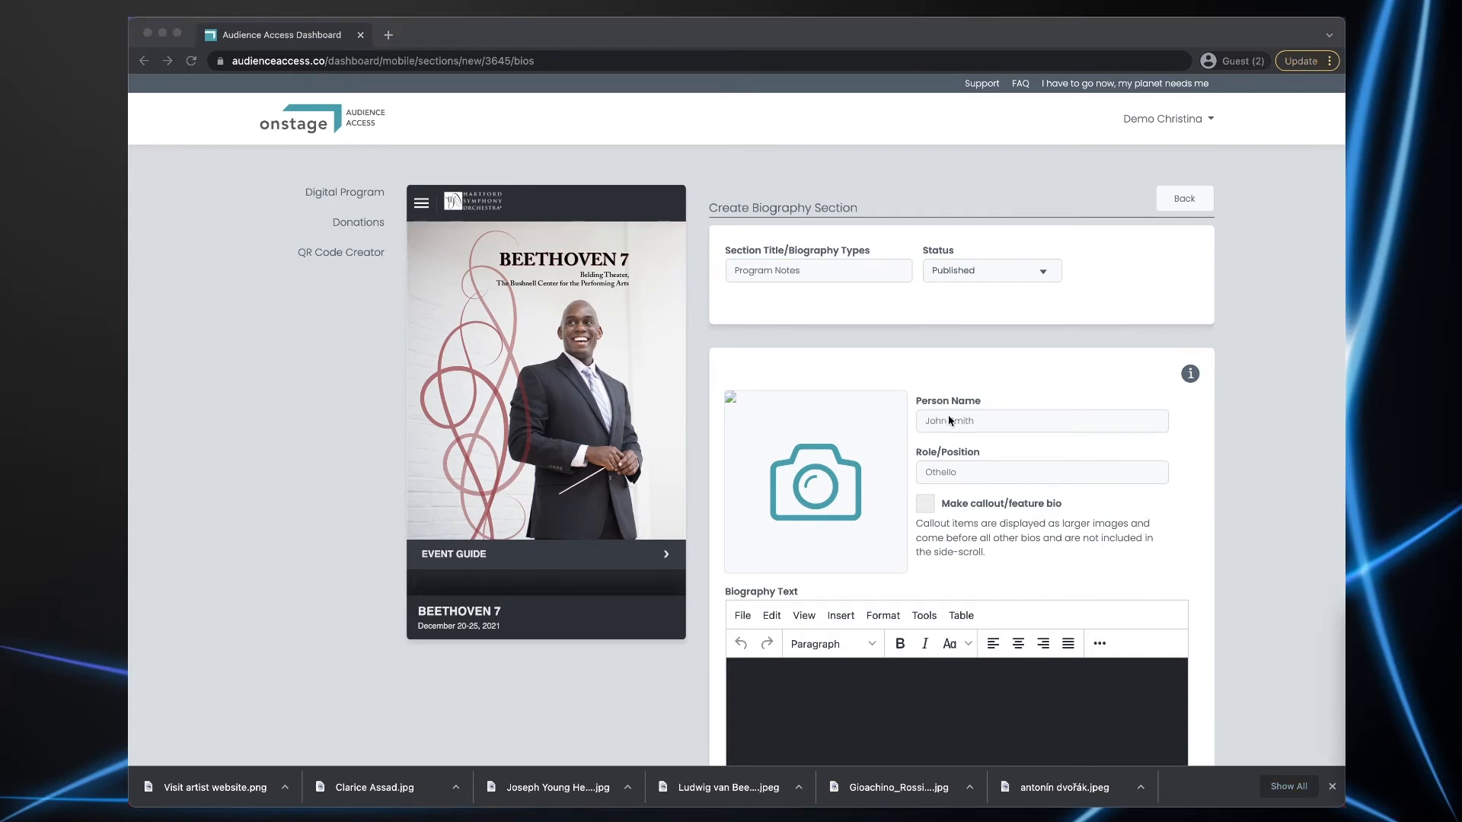
key("super+Tab")
left_click(966, 422)
- Give the bio the composer's name, role 'Overture to William Tell (1828-1829)', and his portrait photo
type("Gioachino Rossini")
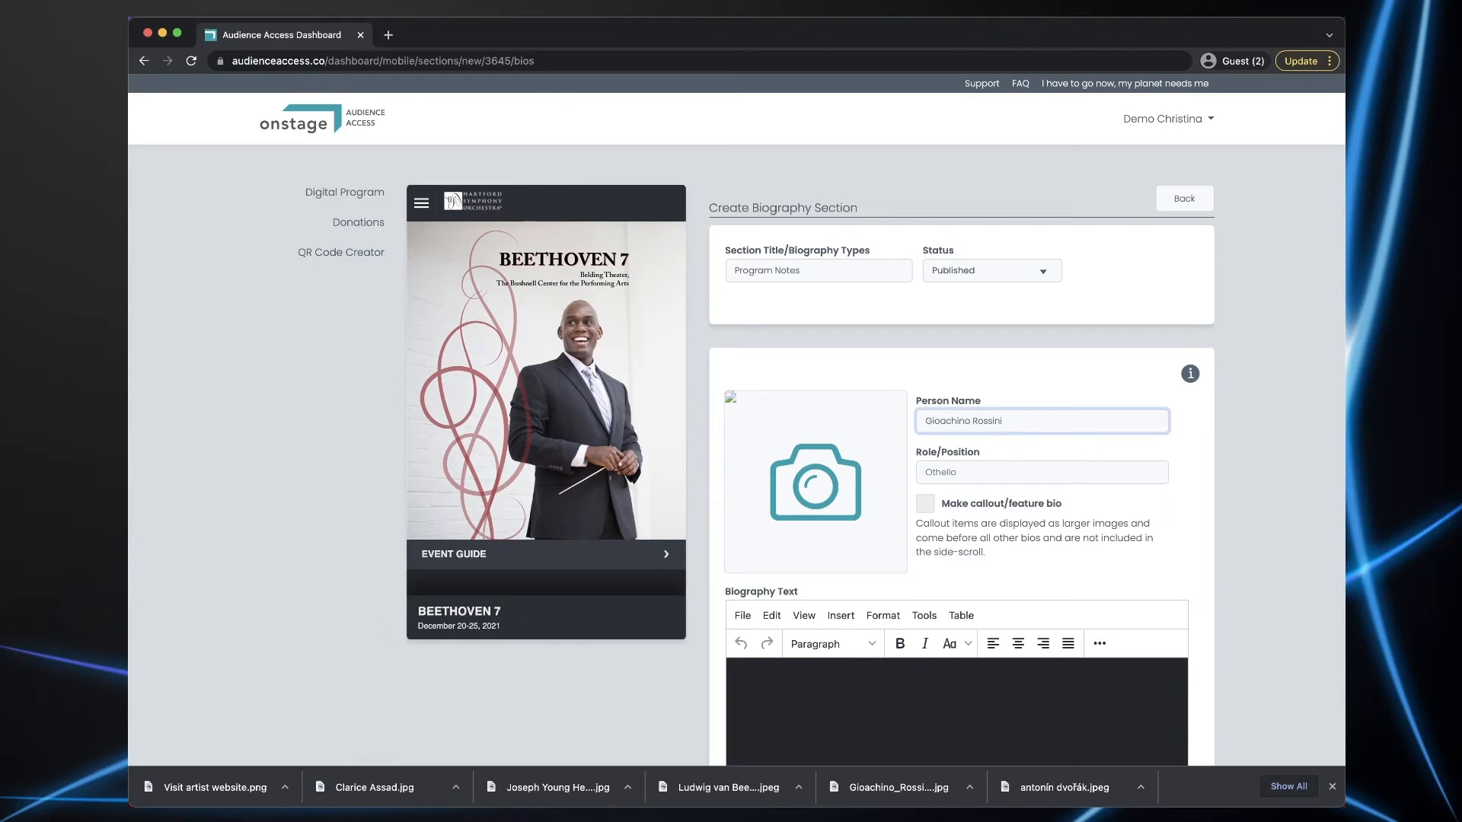
key("super+Tab")
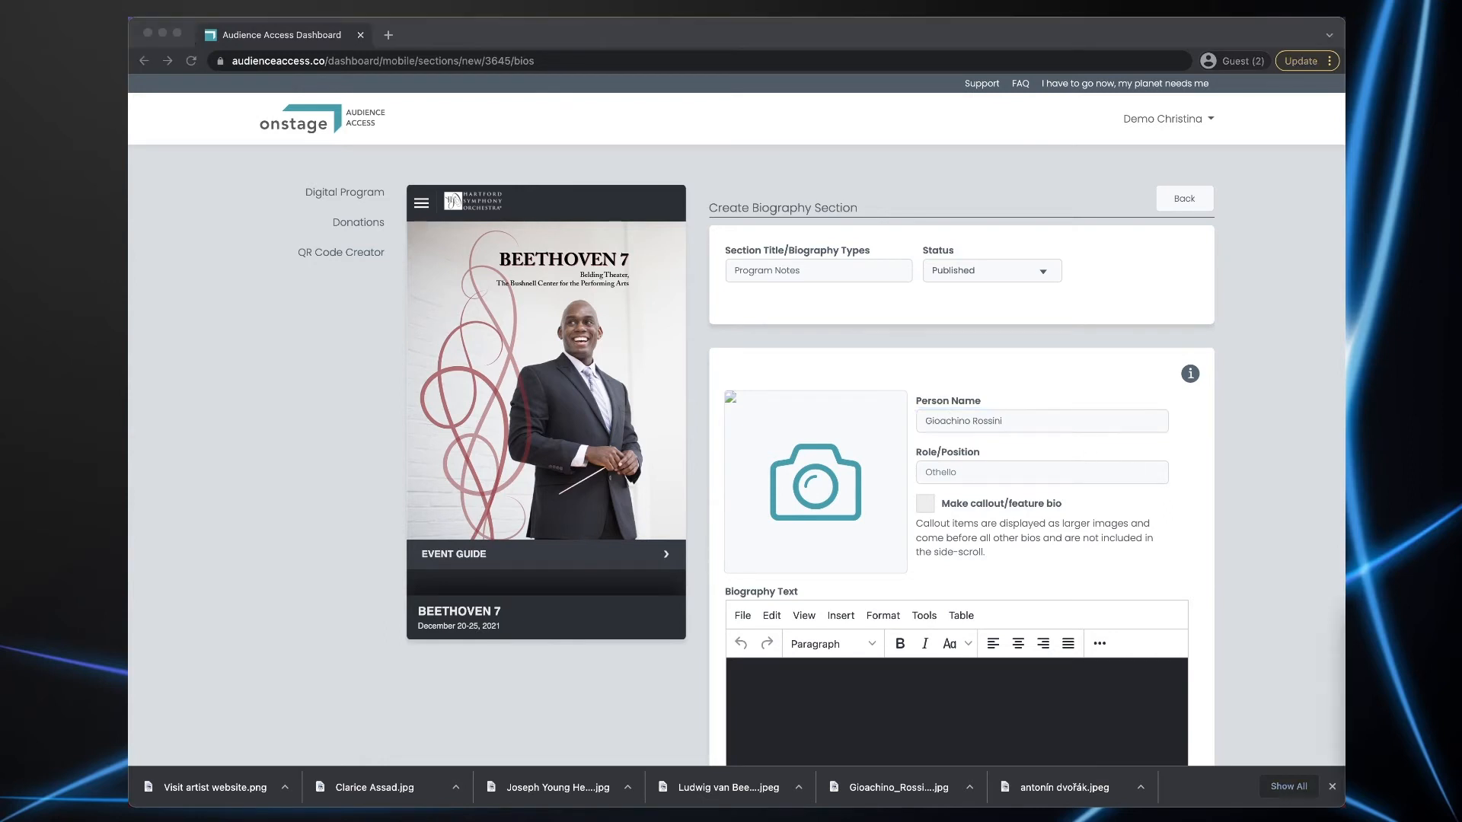
key("super+Tab")
left_click(1009, 473)
type("Overture to William Tell (1828-1829)")
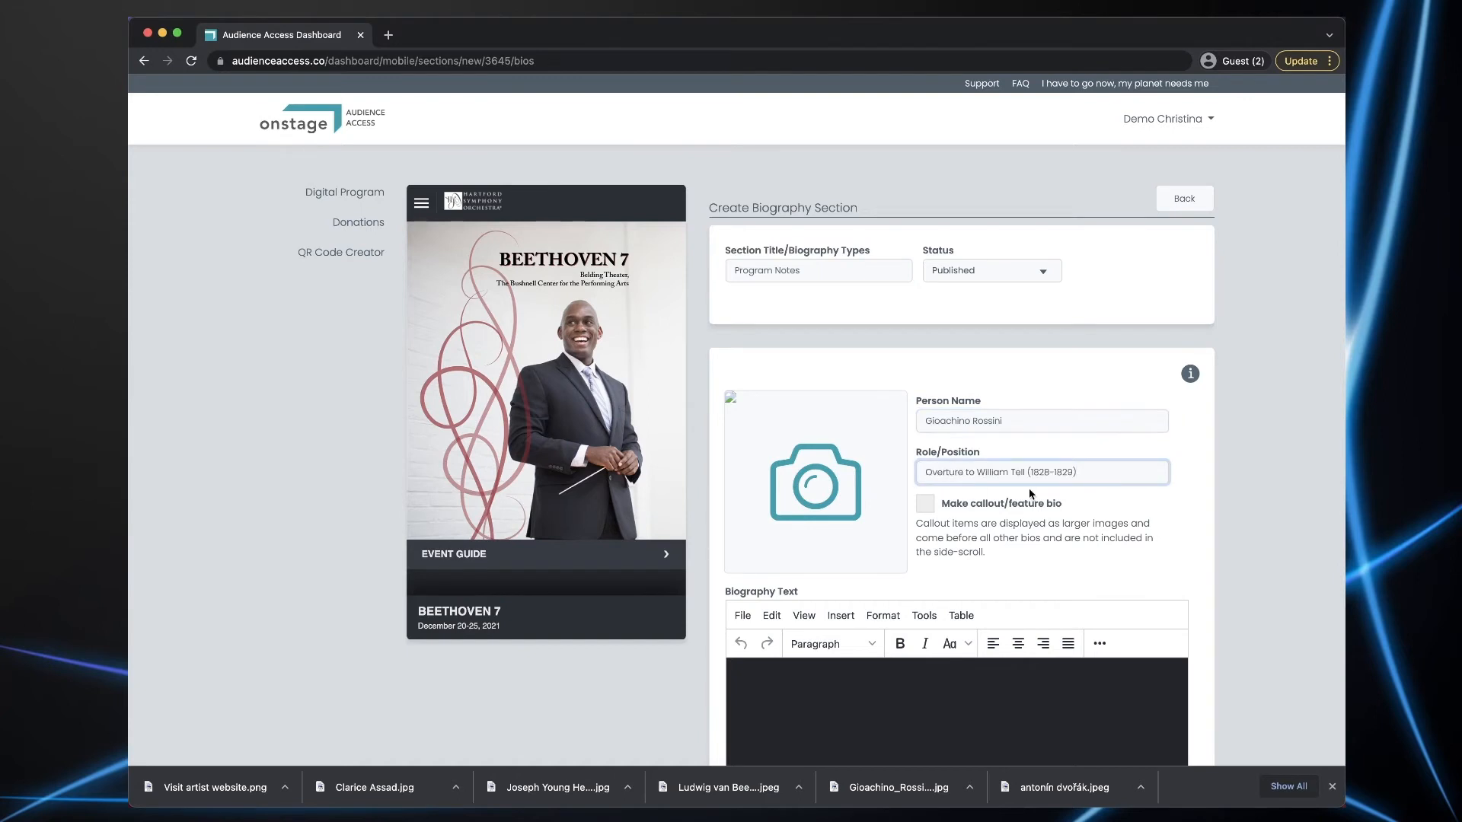
left_click_drag(898, 787, 818, 484)
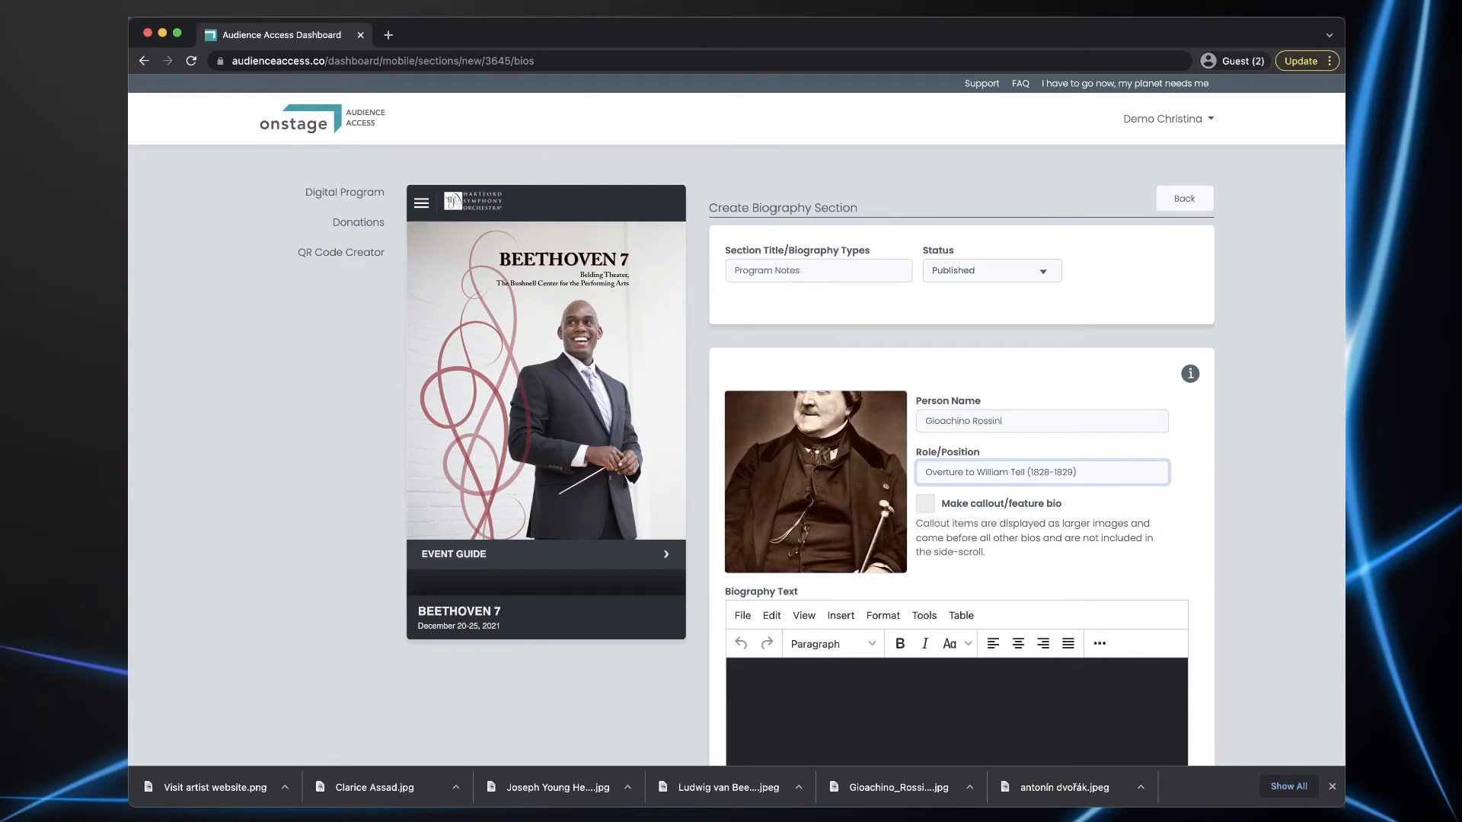
key("super+Tab")
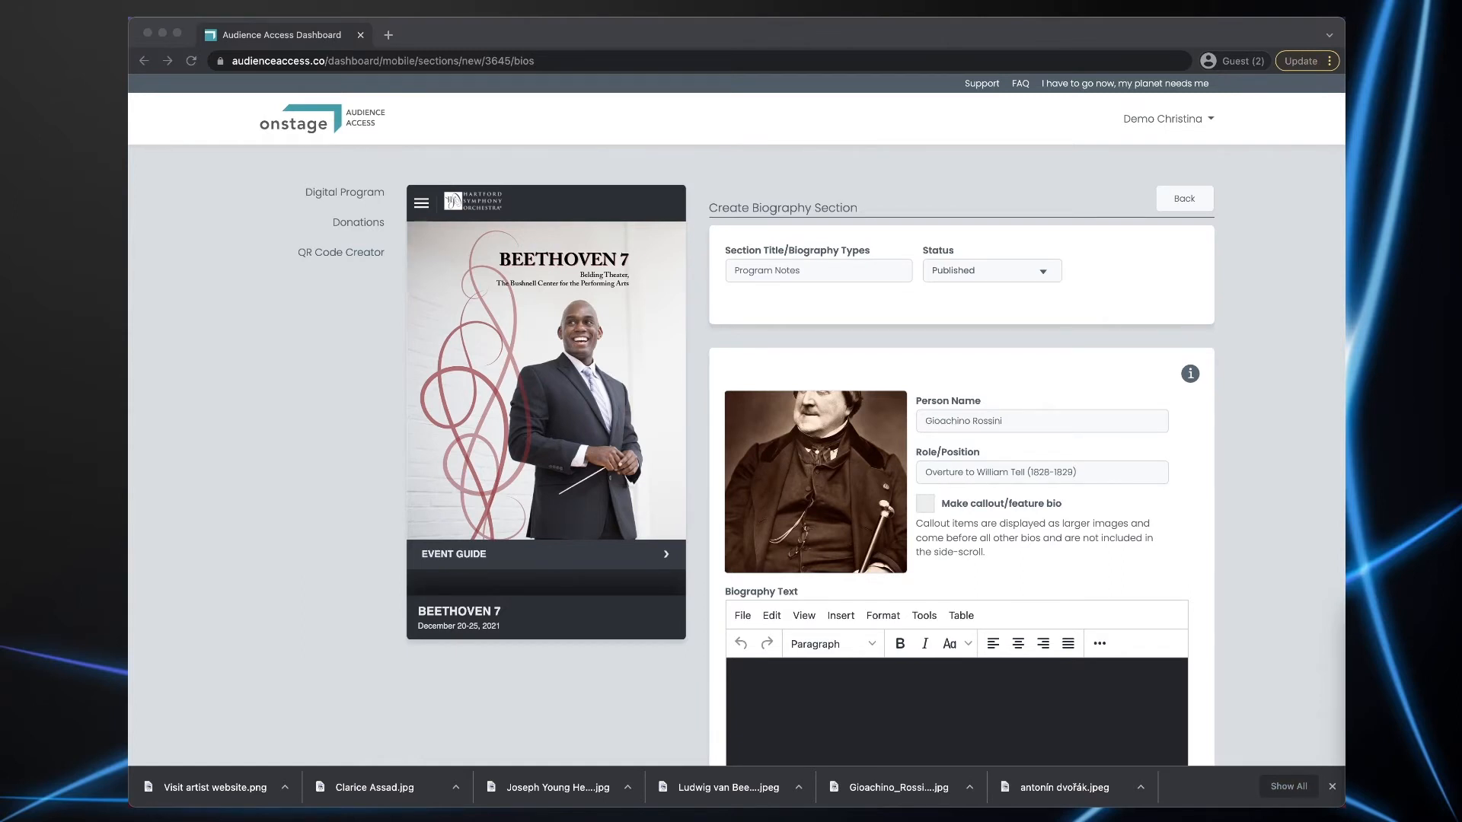
left_click(926, 698)
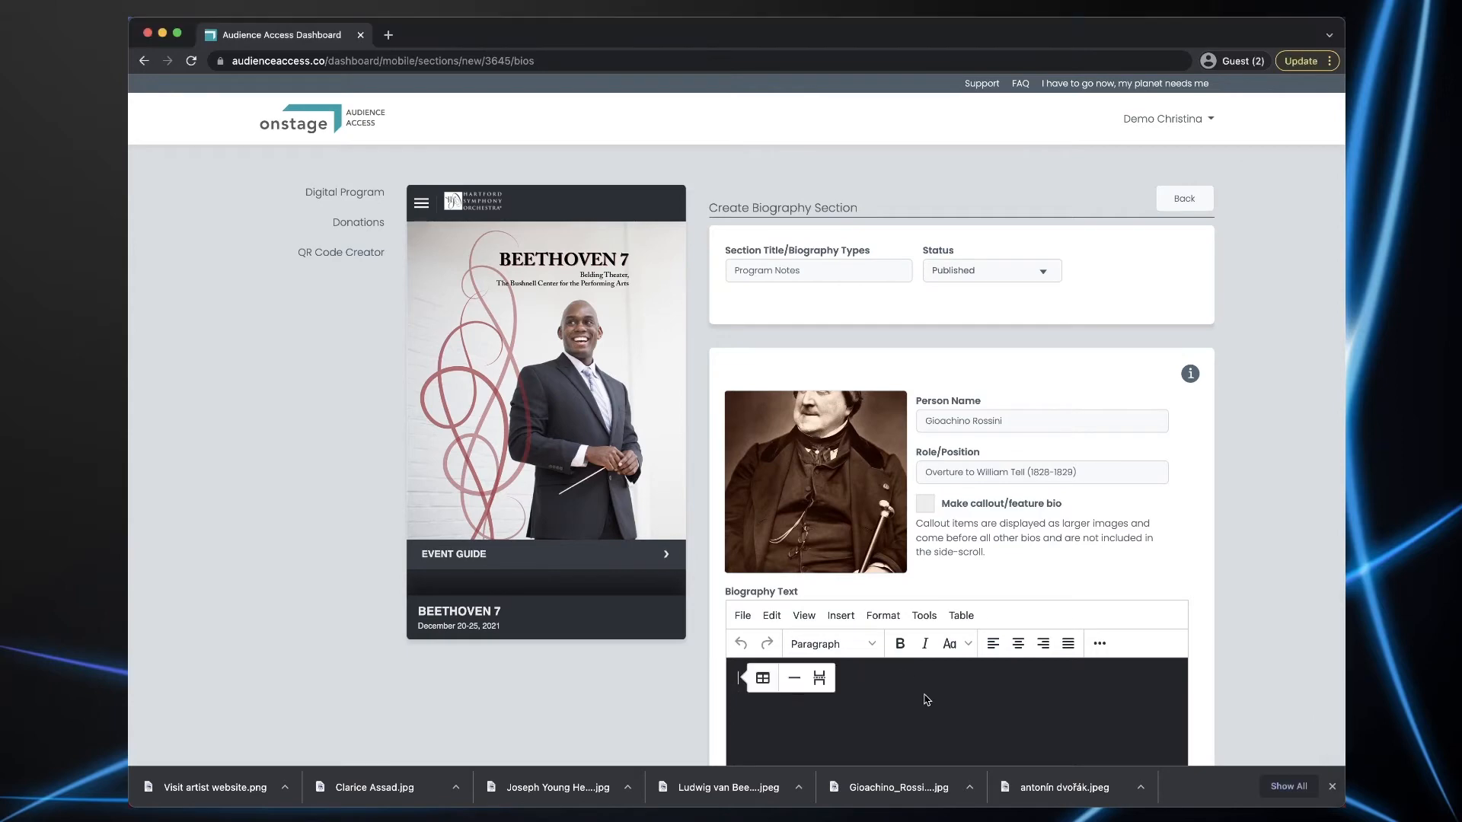
- Paste the composer's biography and make its bold header lines centred and larger
key("super+v")
scroll(1258, 603, "down", 2)
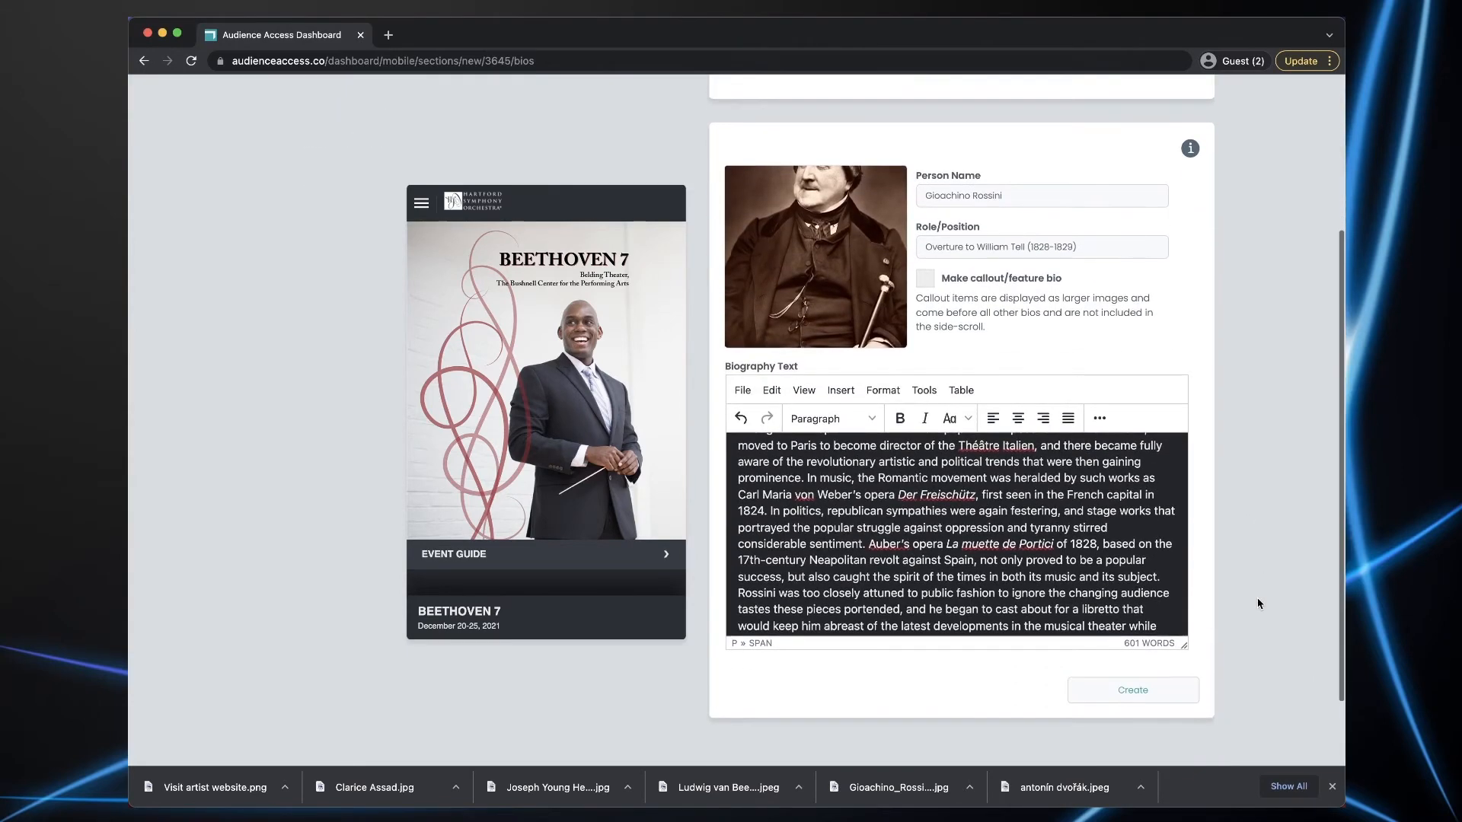
scroll(1065, 495, "down", 8)
scroll(1066, 495, "up", 5)
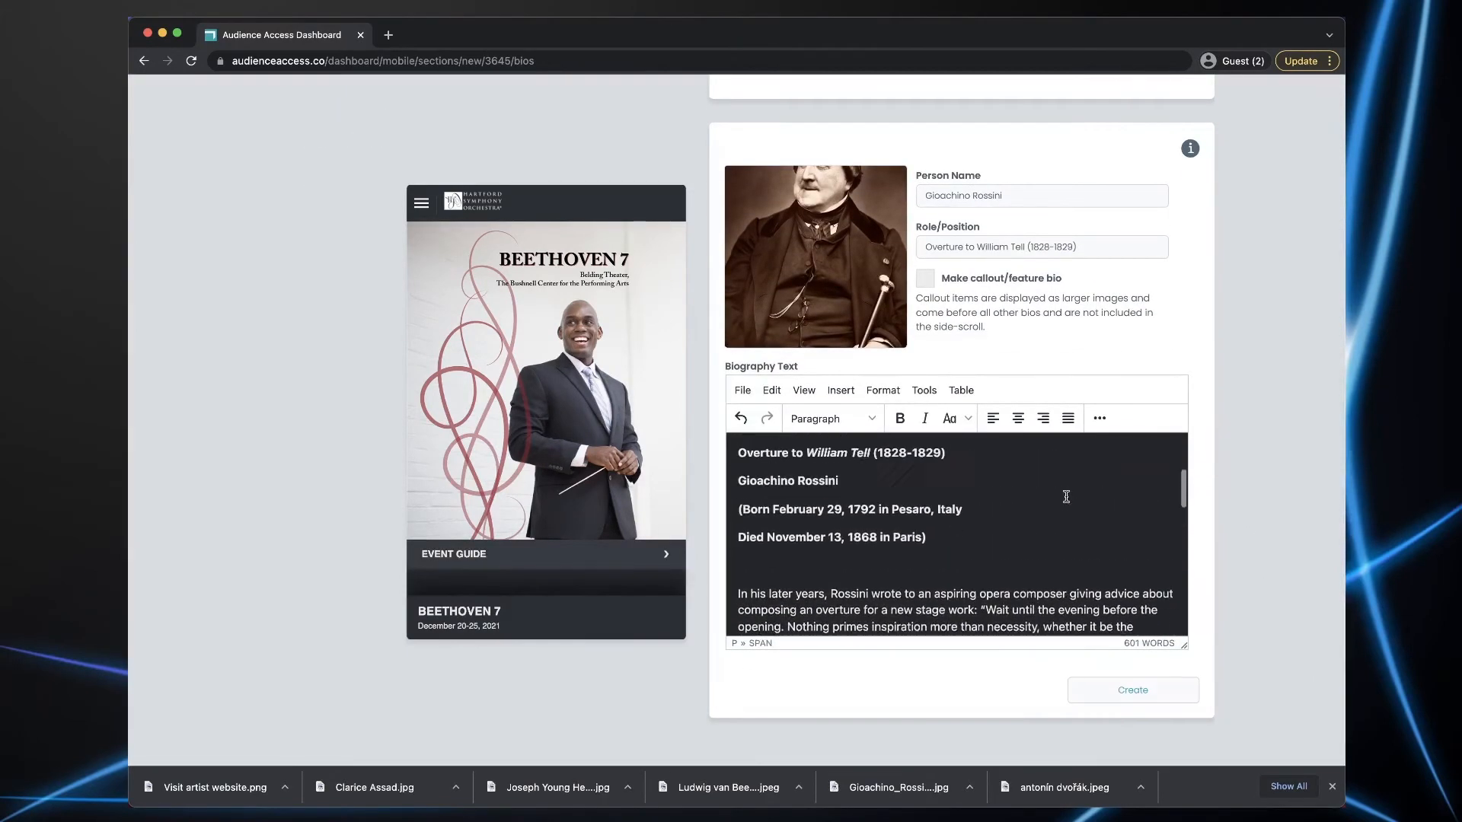
left_click_drag(930, 567, 738, 484)
scroll(890, 501, "up", 2)
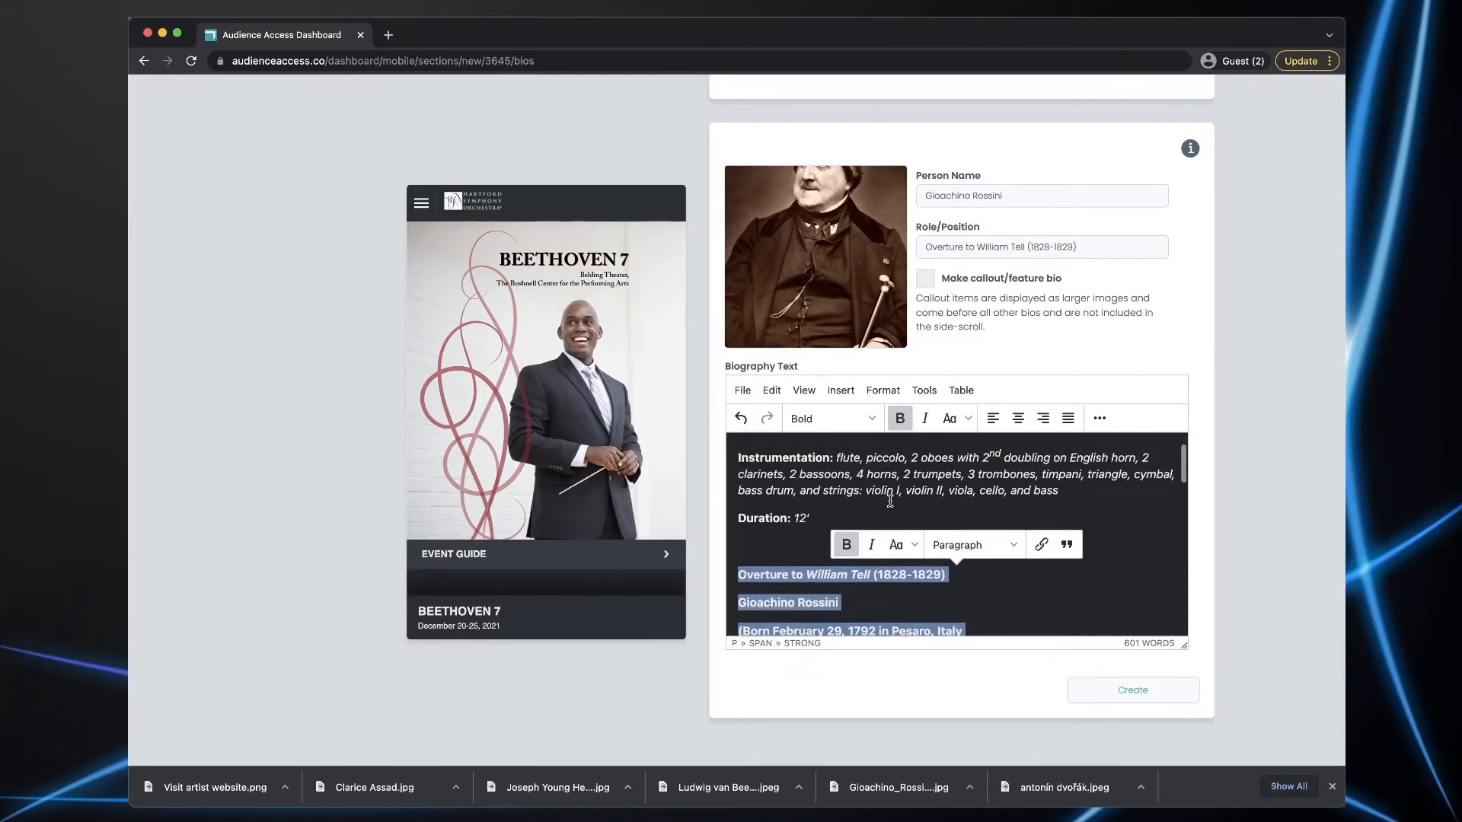
left_click(1019, 422)
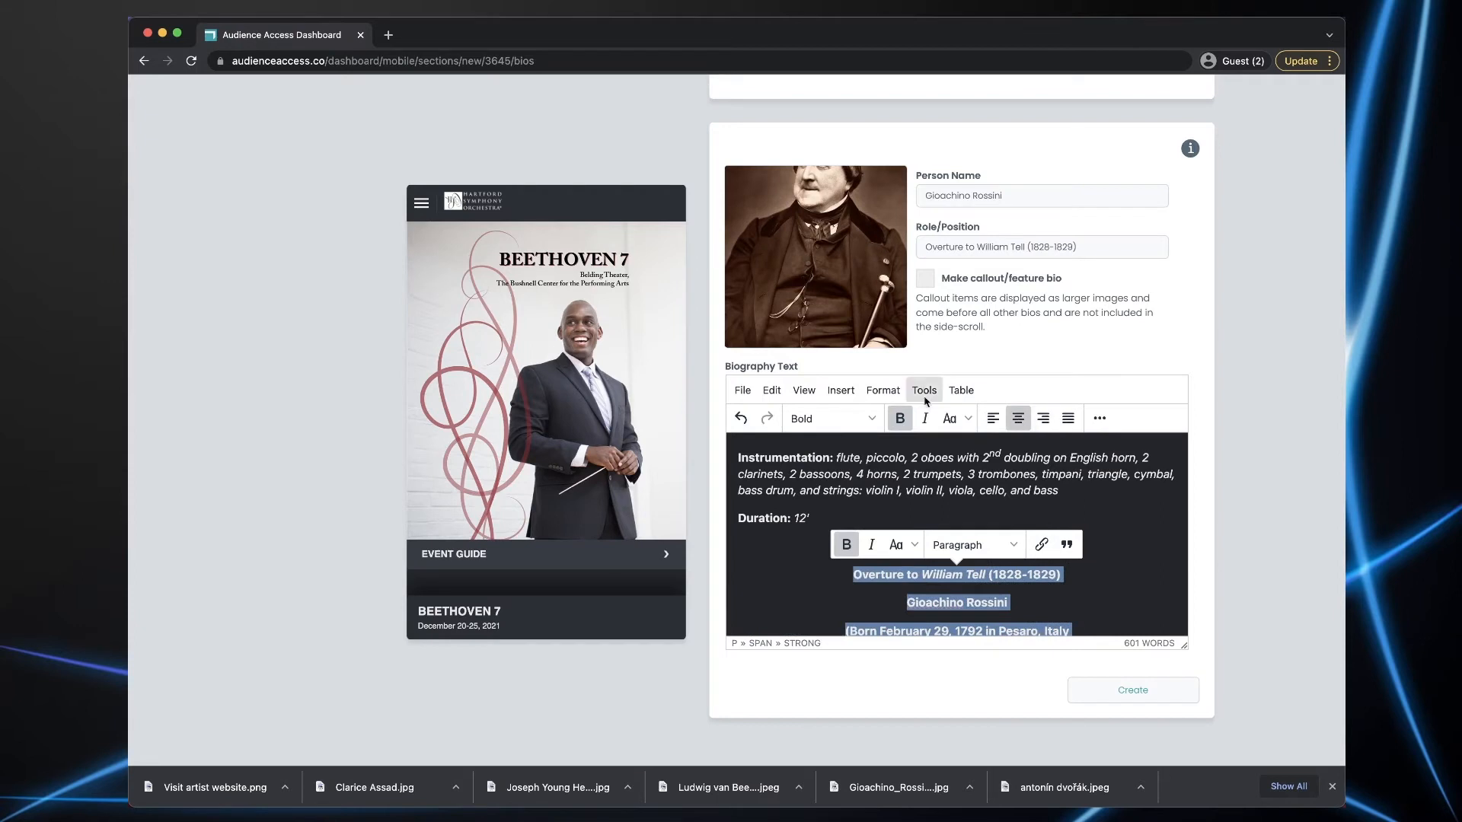
left_click(883, 392)
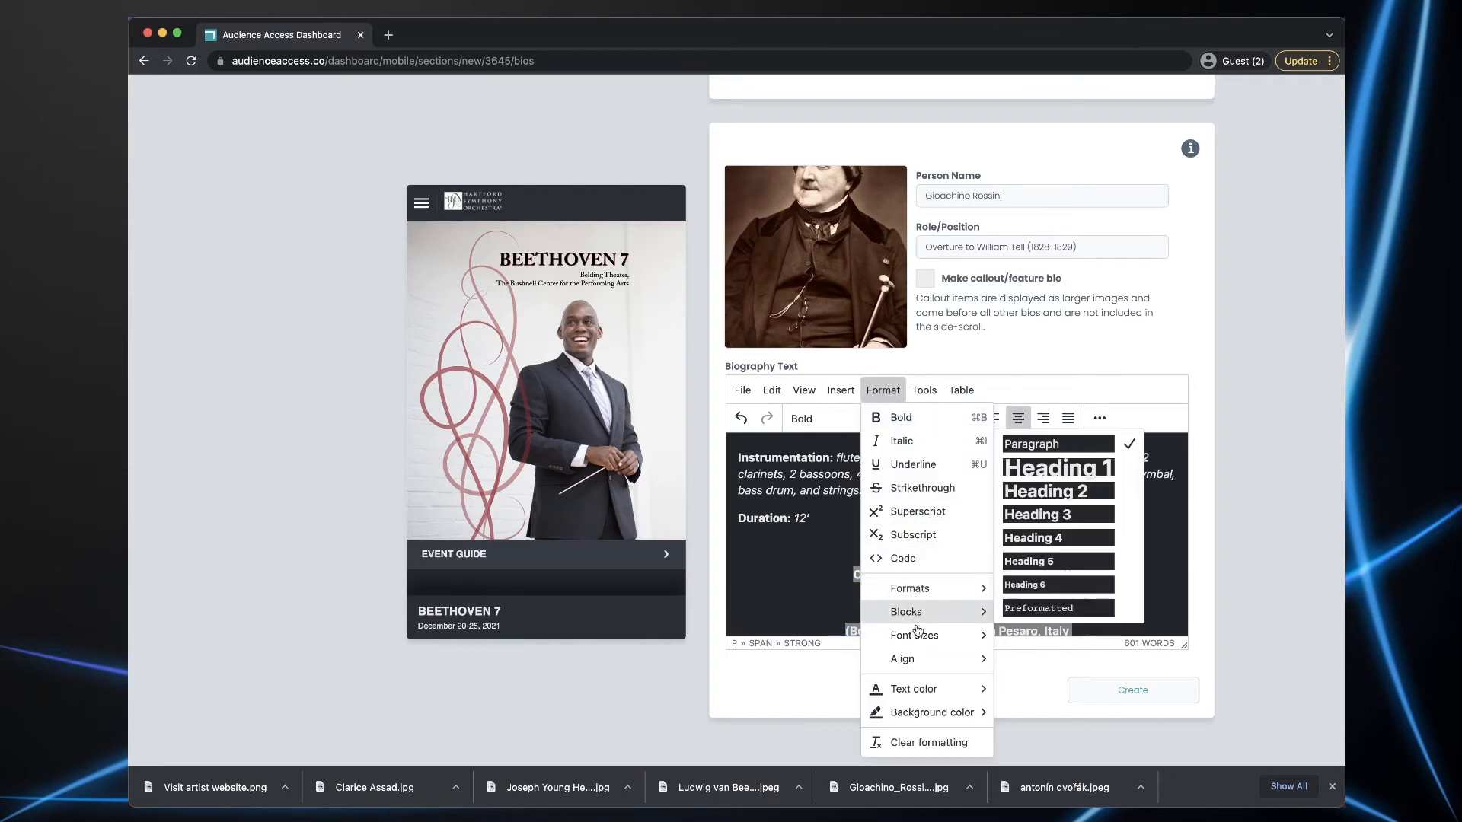
mouse_move(914, 635)
left_click(1026, 585)
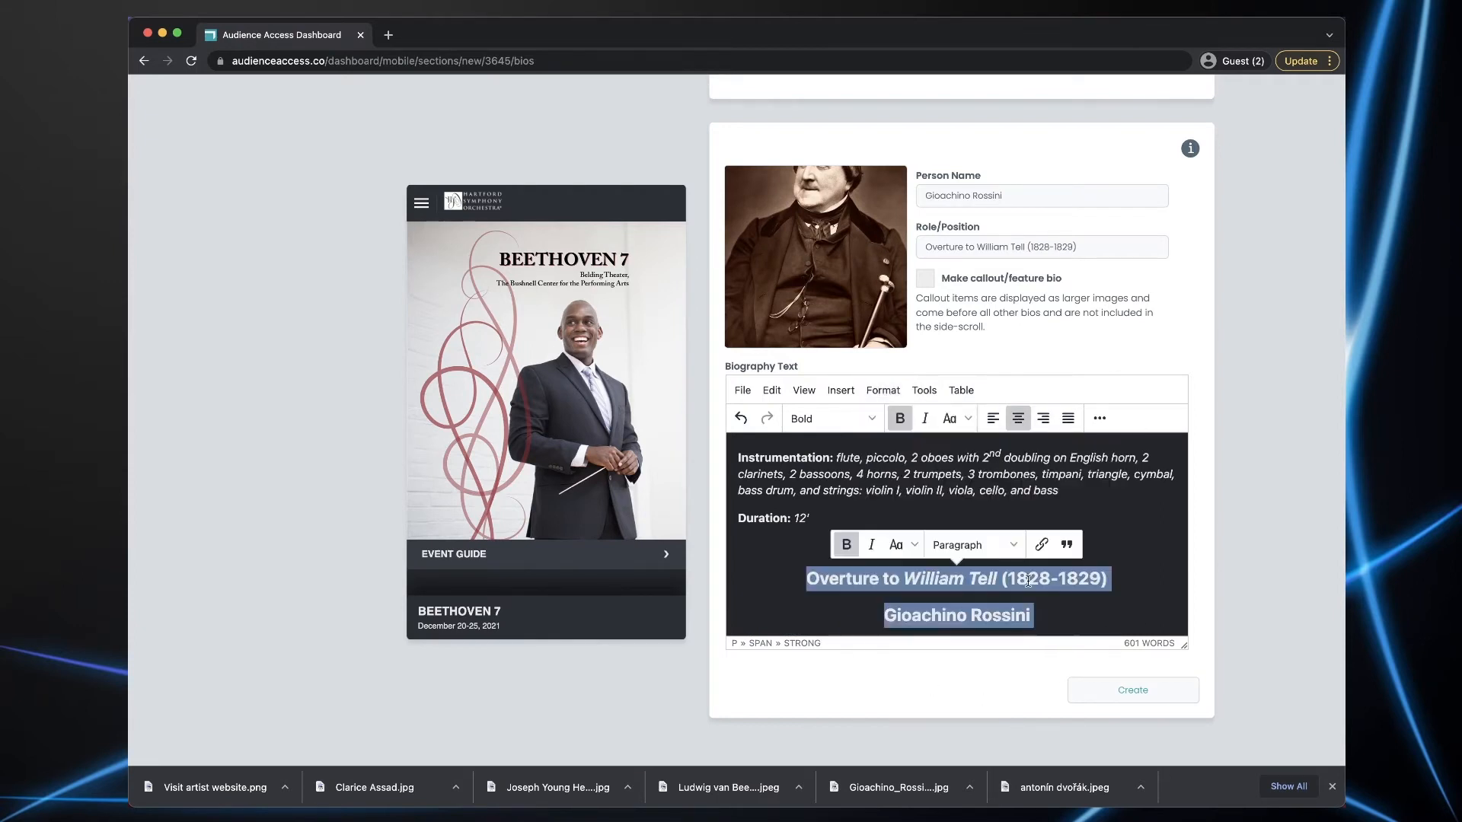
left_click(1141, 573)
- Insert a horizontal dividing rule below the header and create the bio
scroll(997, 537, "up", 2)
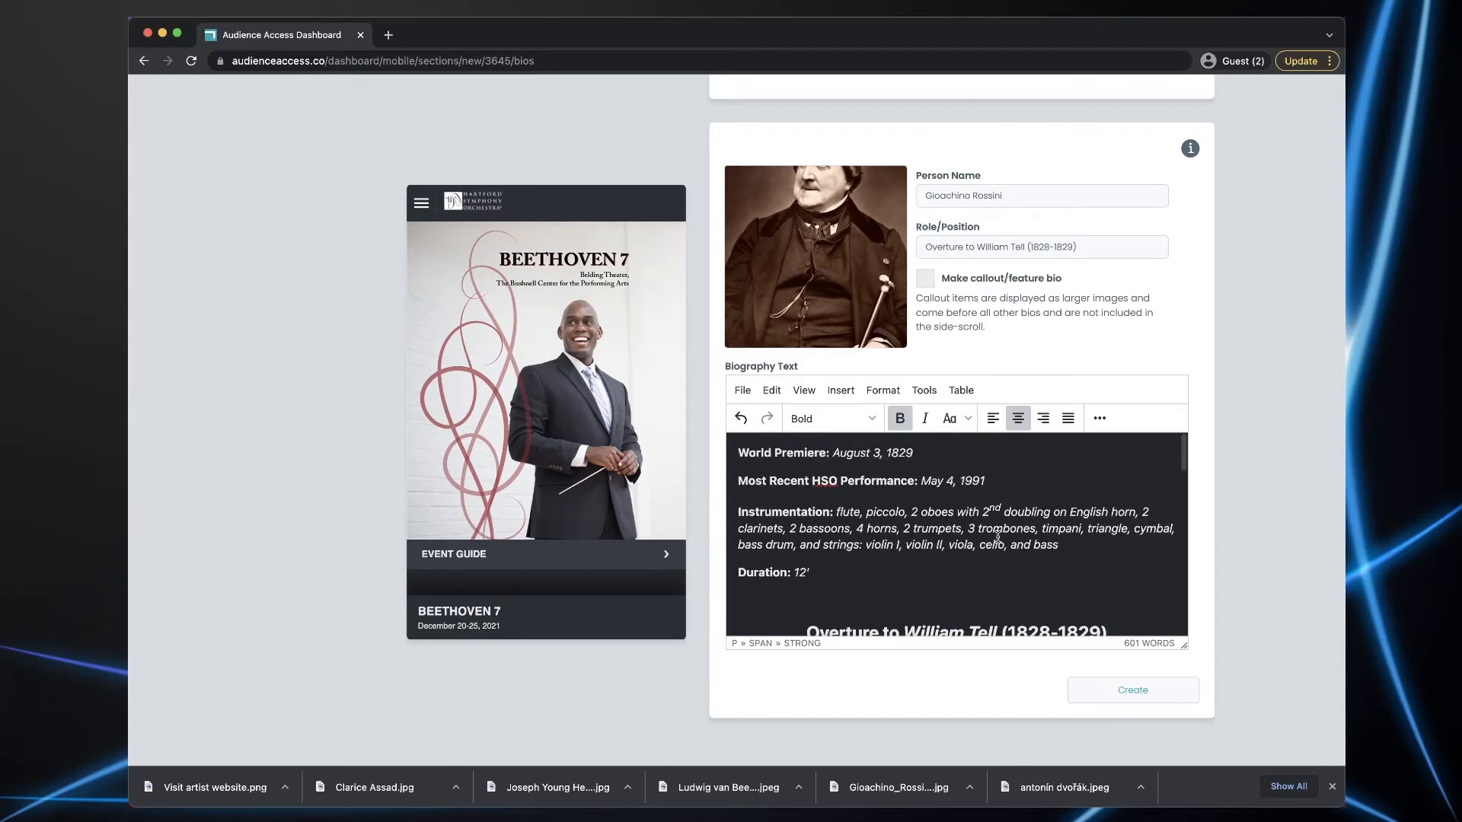
scroll(920, 578, "down", 4)
scroll(921, 579, "up", 1)
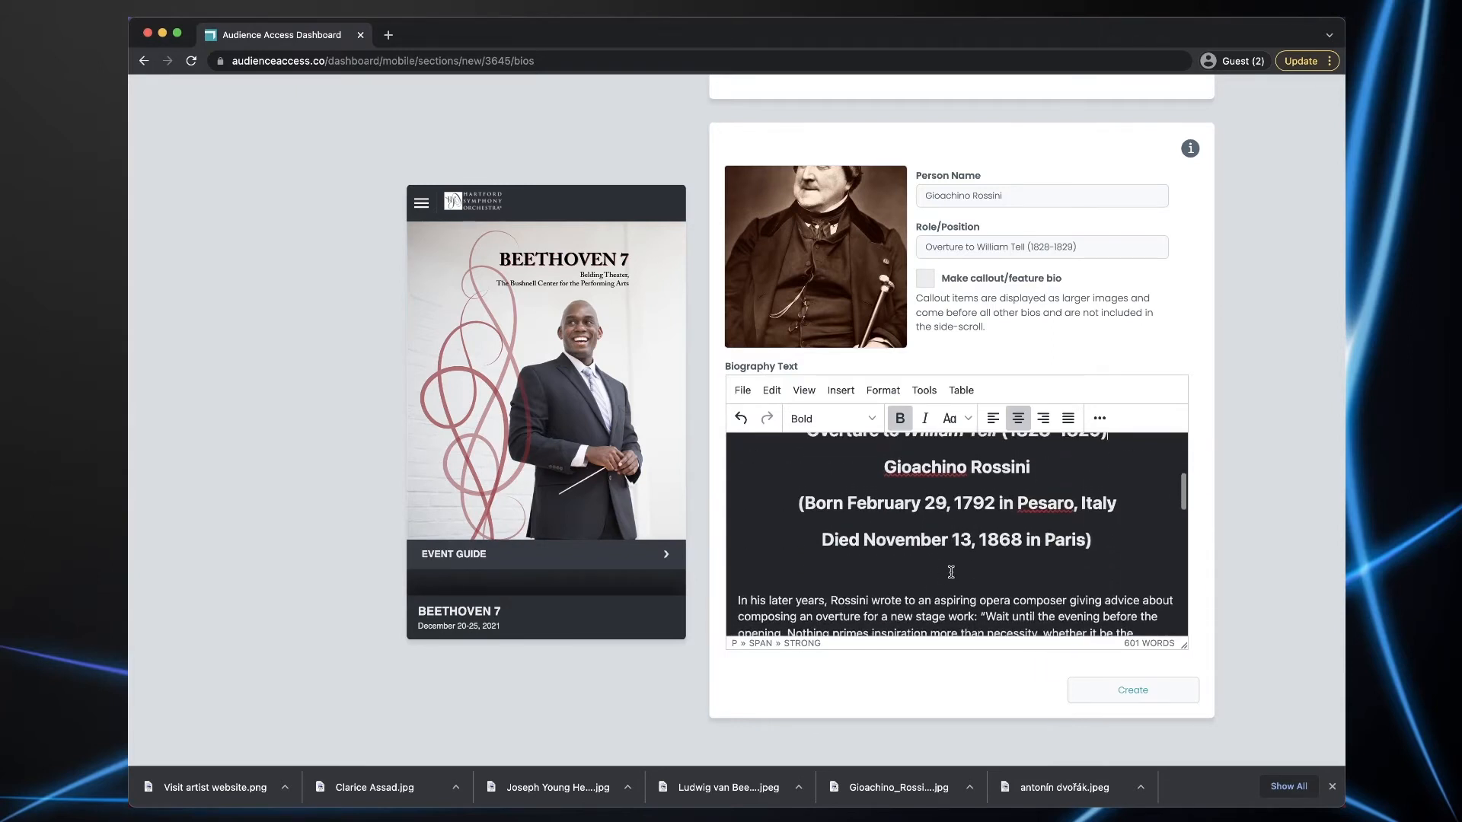
left_click(961, 568)
left_click(797, 569)
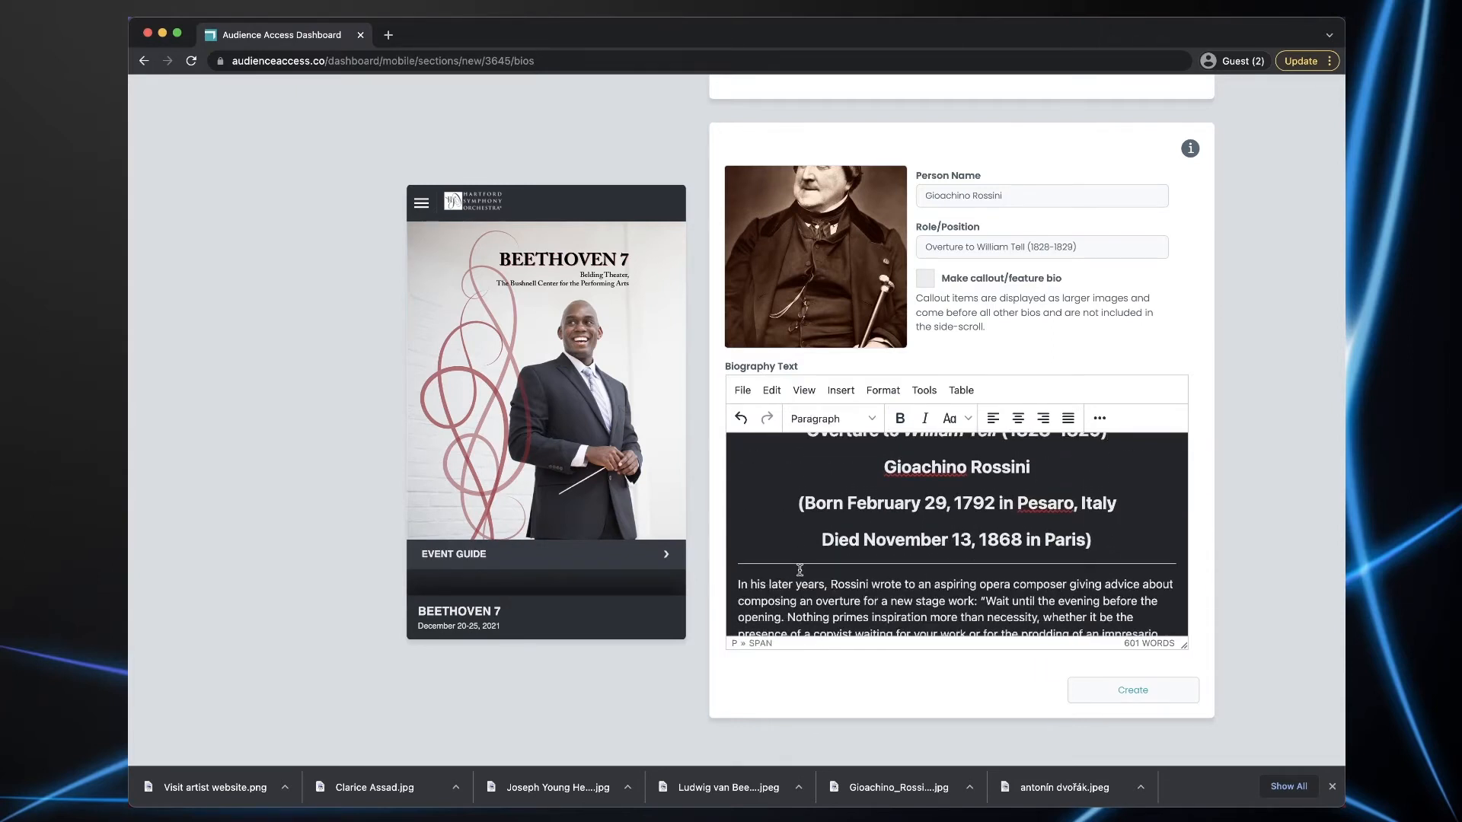
left_click(1133, 693)
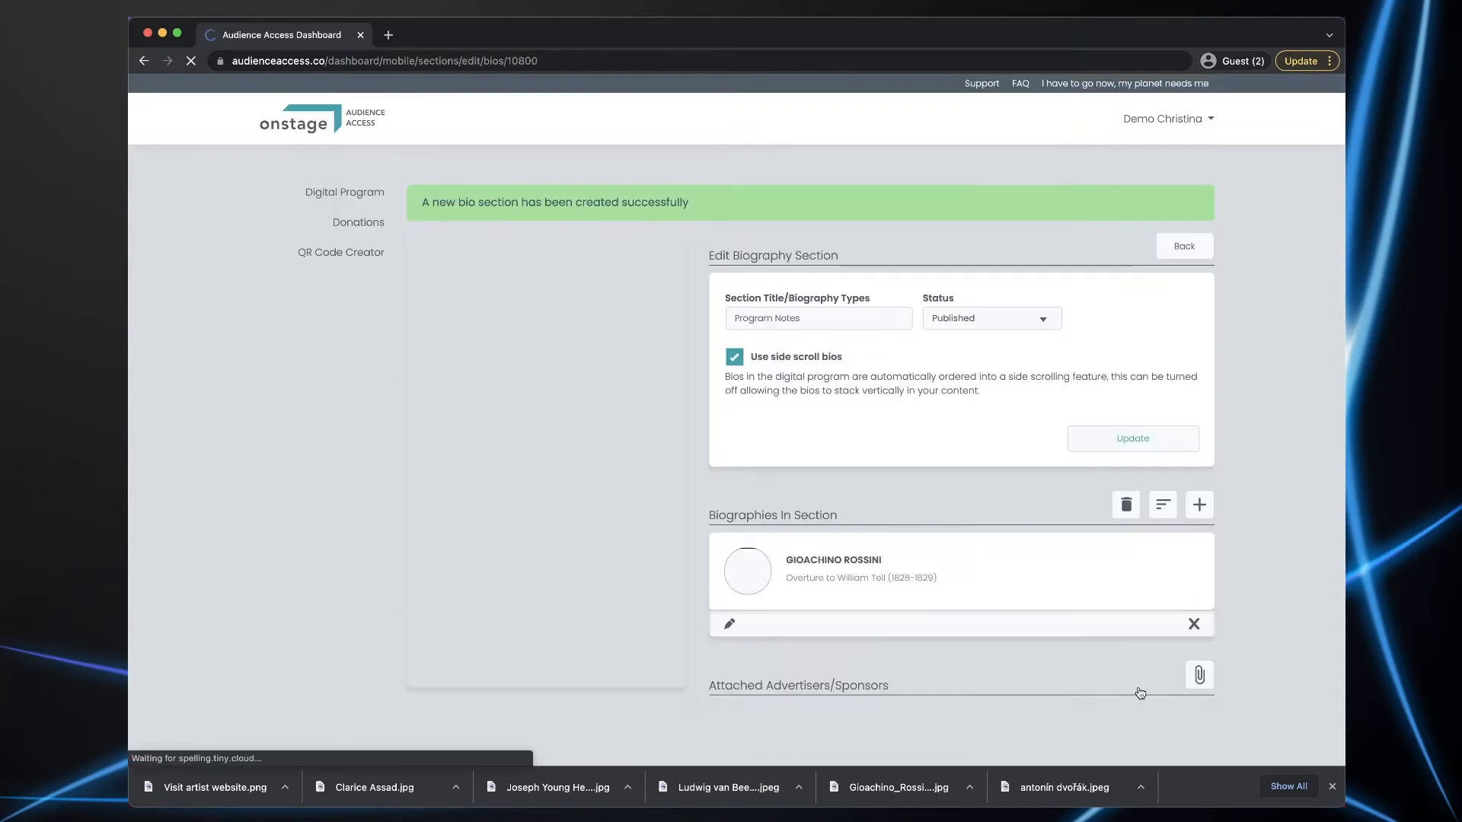
- Add a second bio with the next composer's name, her 2019 piece as role, and portrait
left_click(1200, 506)
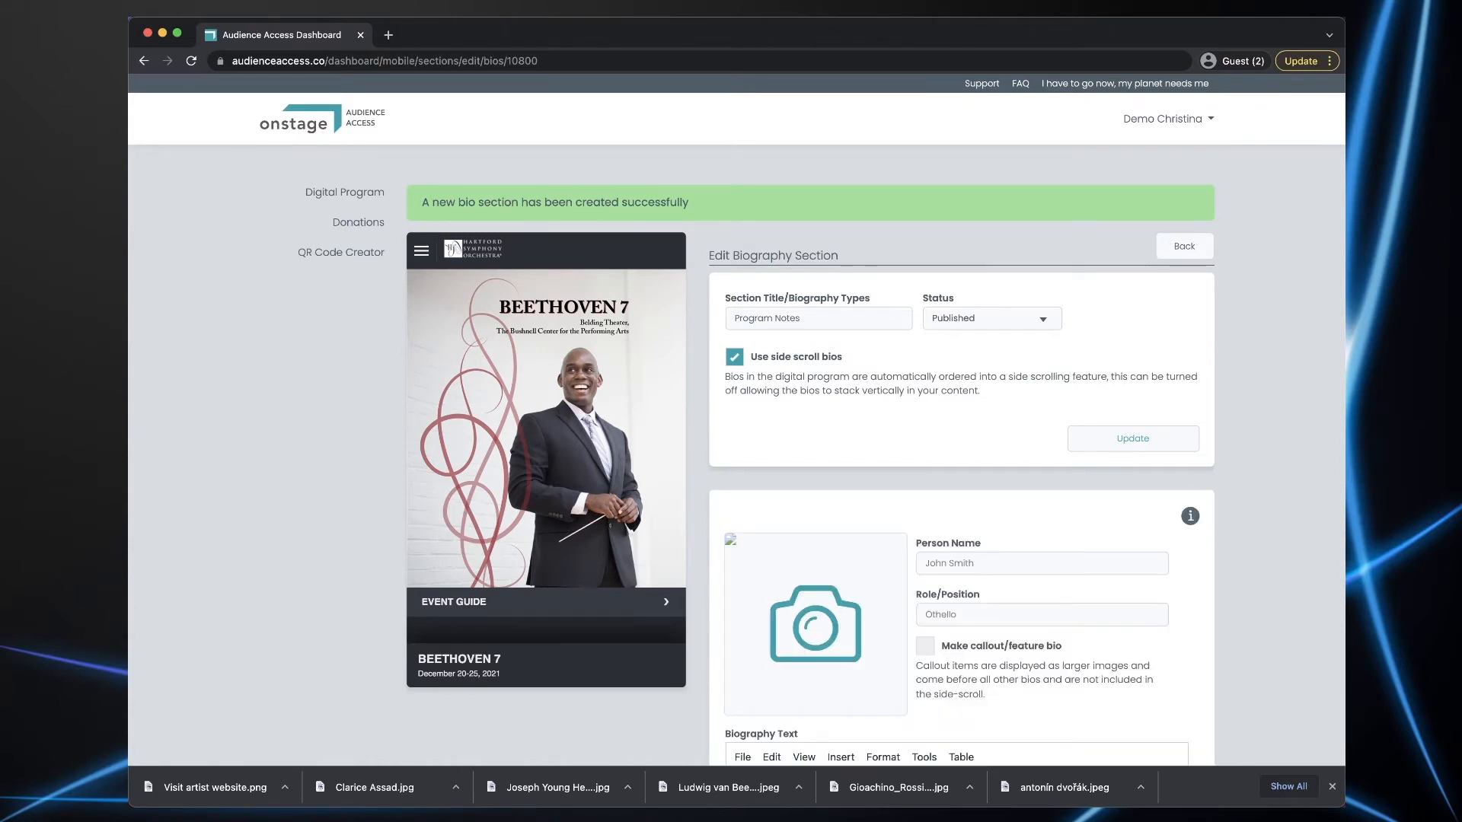
key("super+Tab")
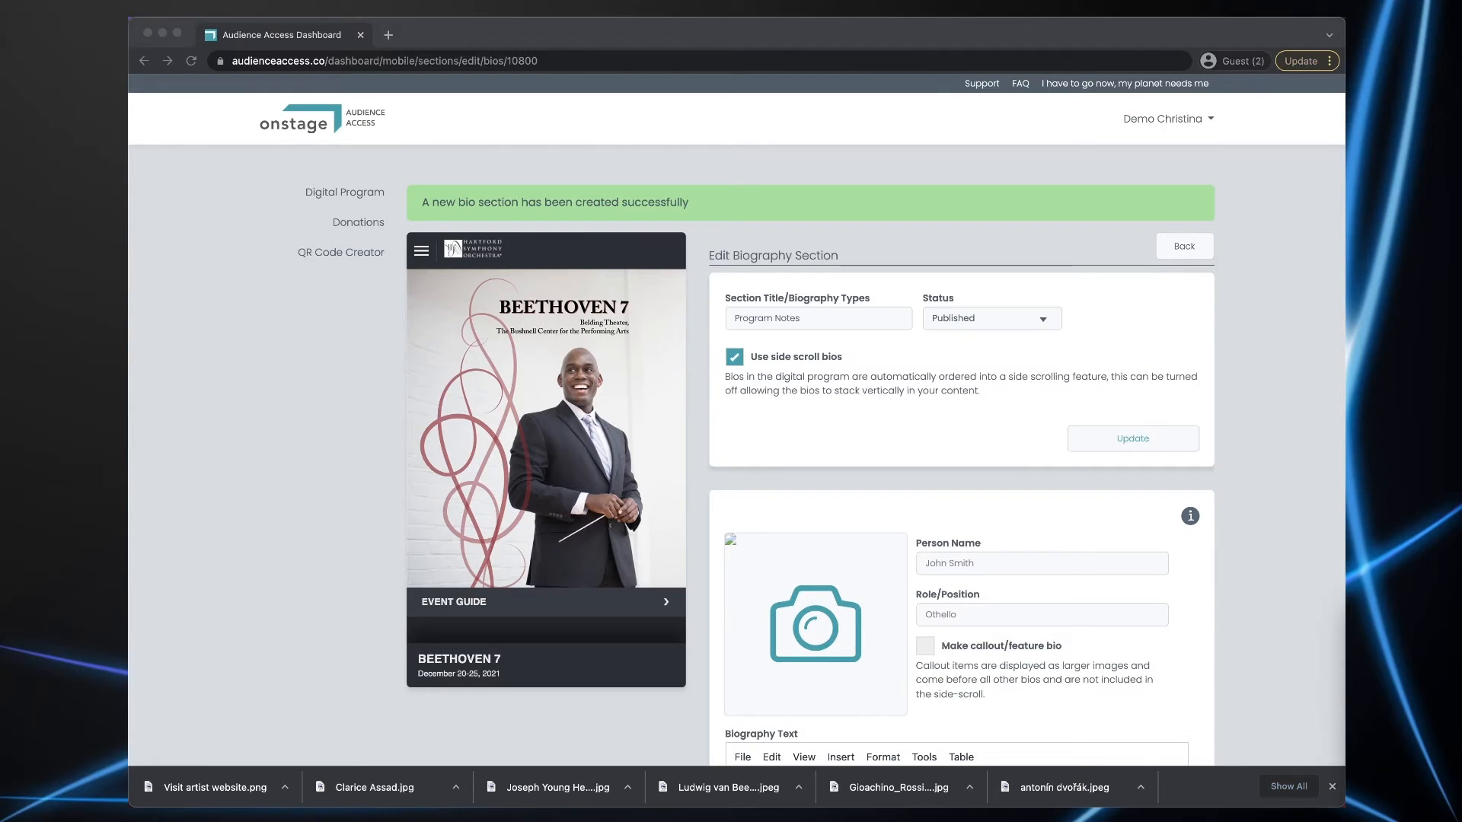
left_click(957, 559)
left_click(957, 562)
type("Clarice Assad")
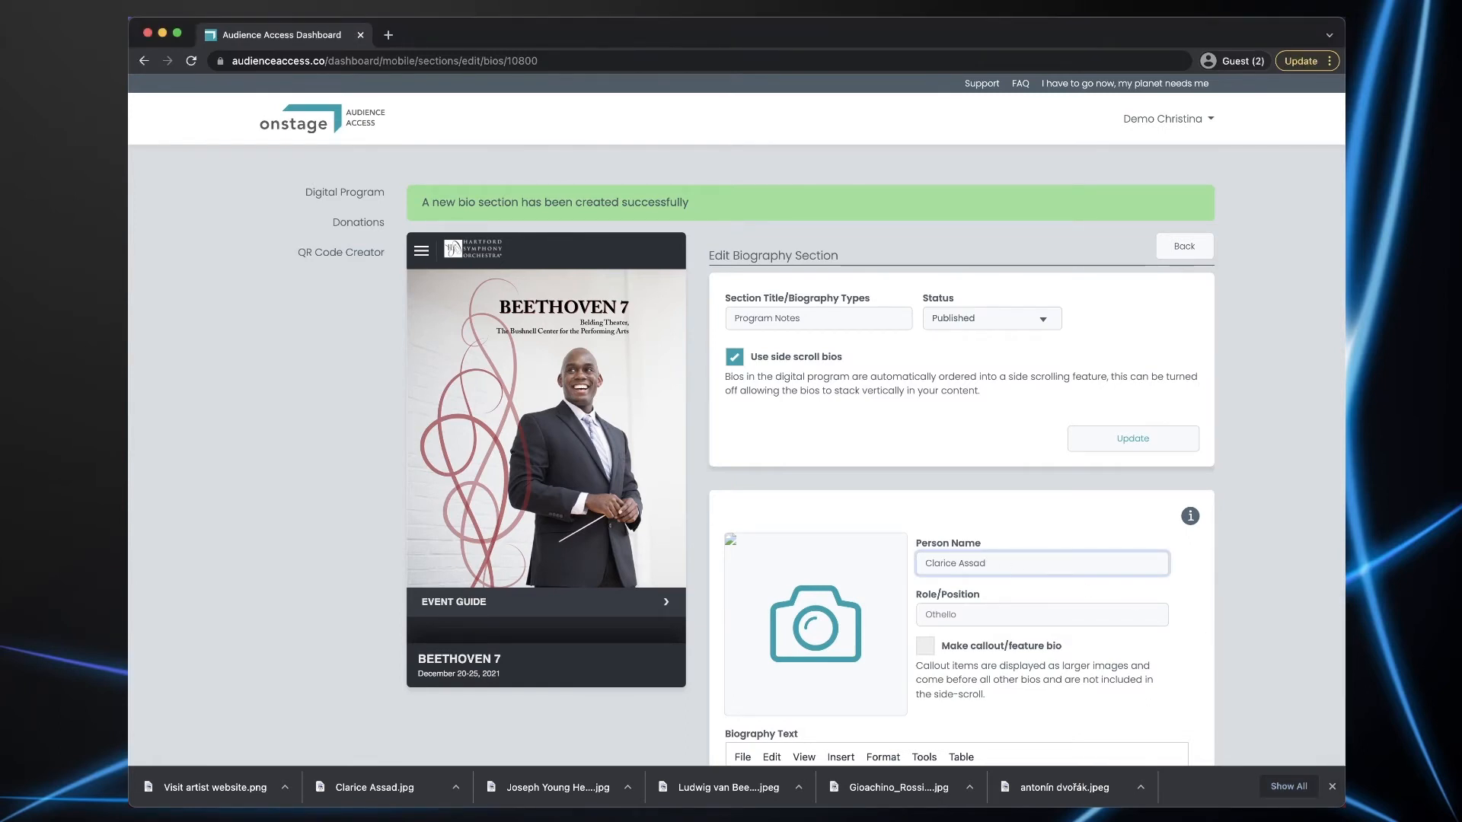
key("super+Tab")
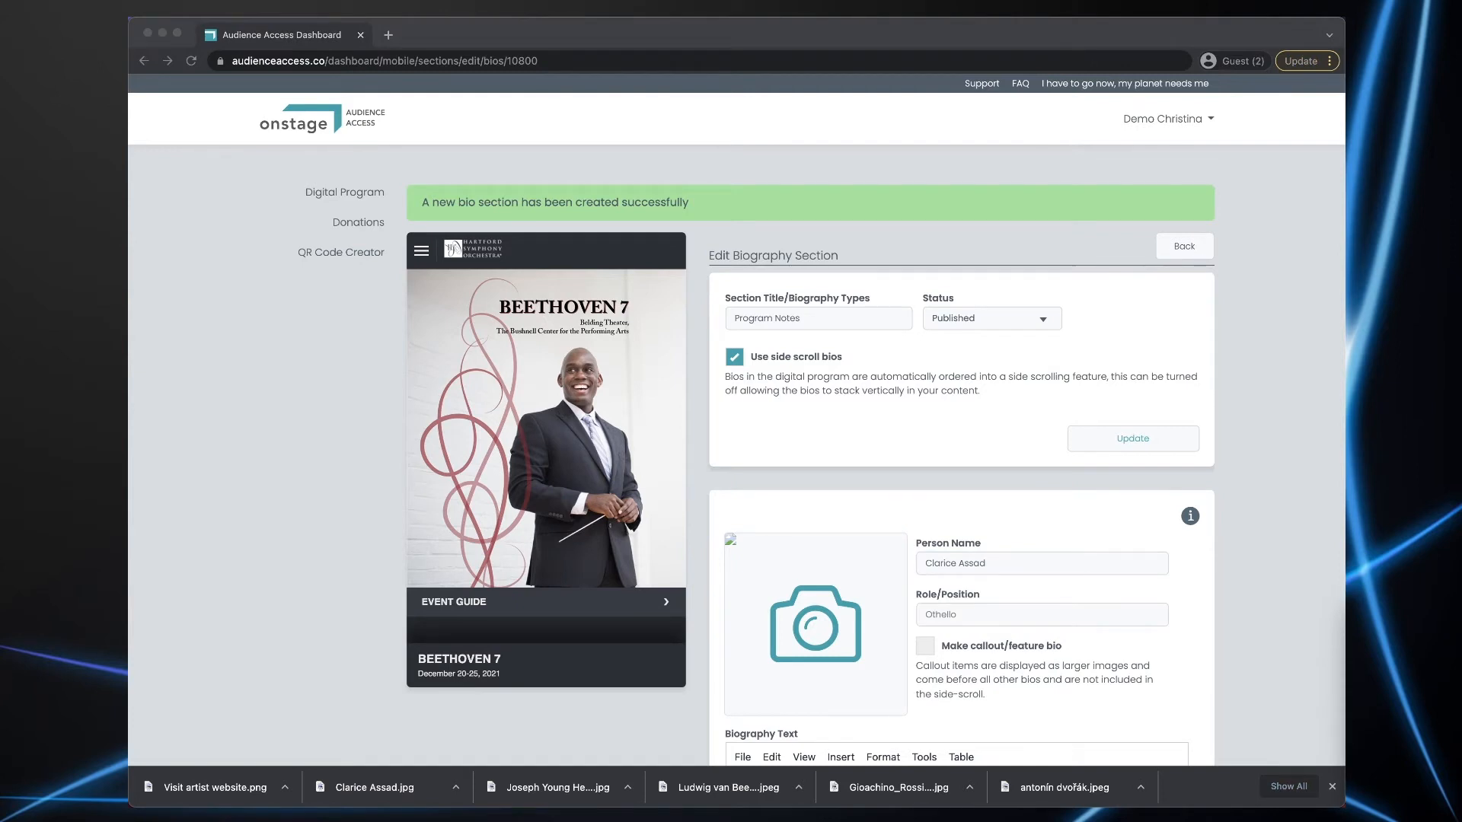
left_click(953, 617)
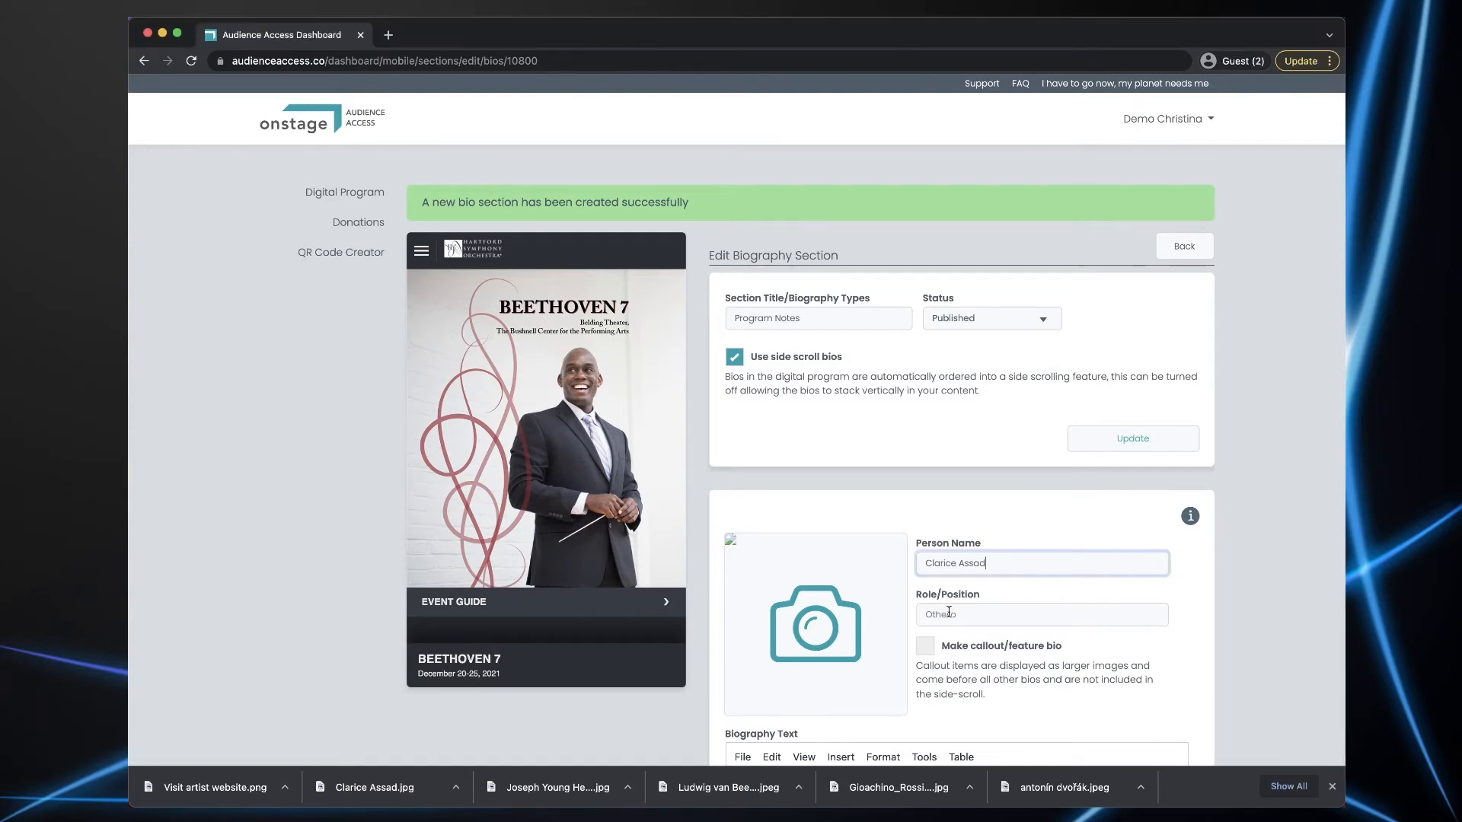
left_click(950, 615)
key("super+v")
left_click_drag(375, 787, 815, 624)
scroll(1257, 589, "down", 5)
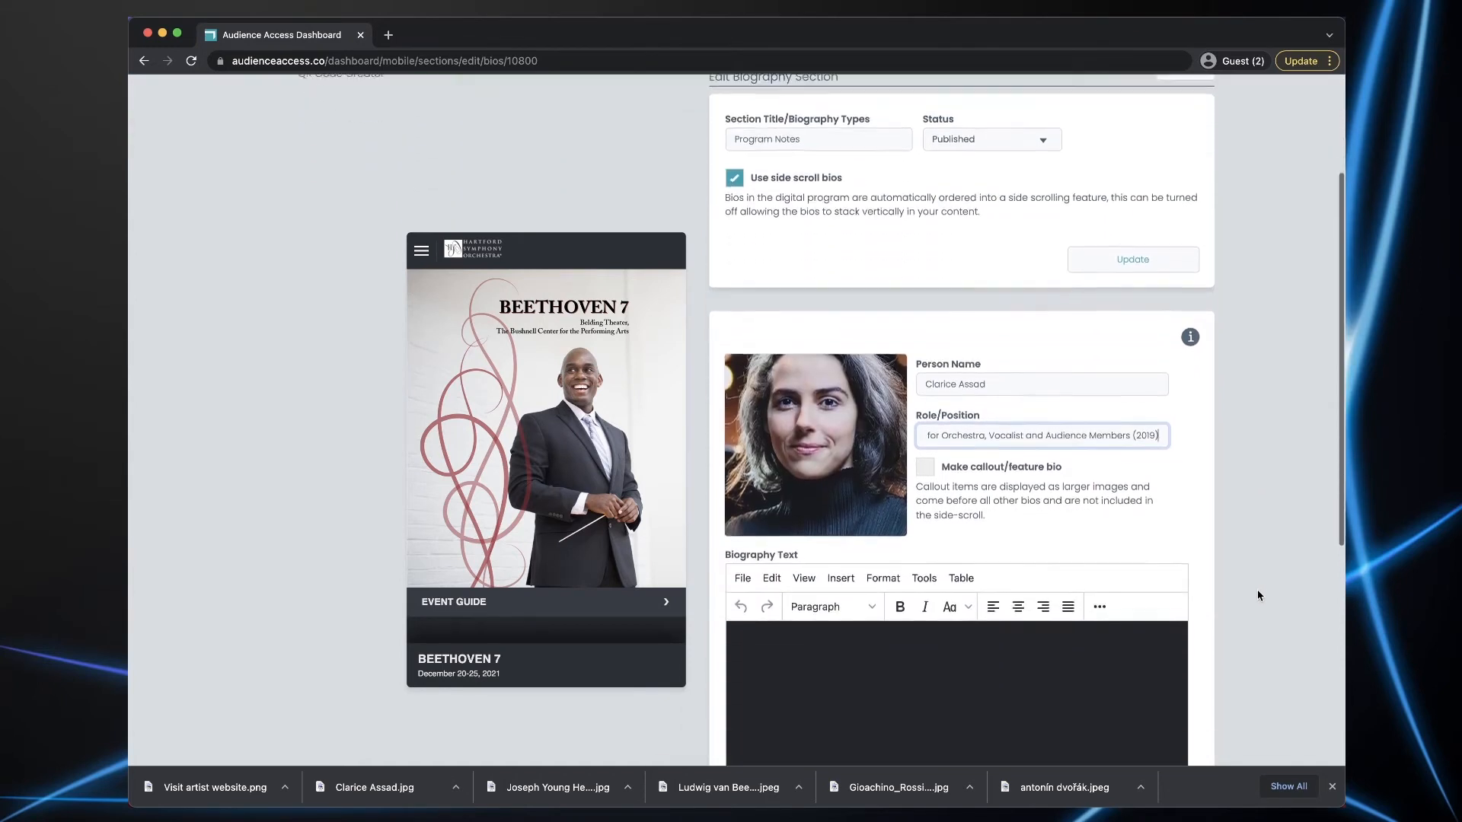
key("super+Tab")
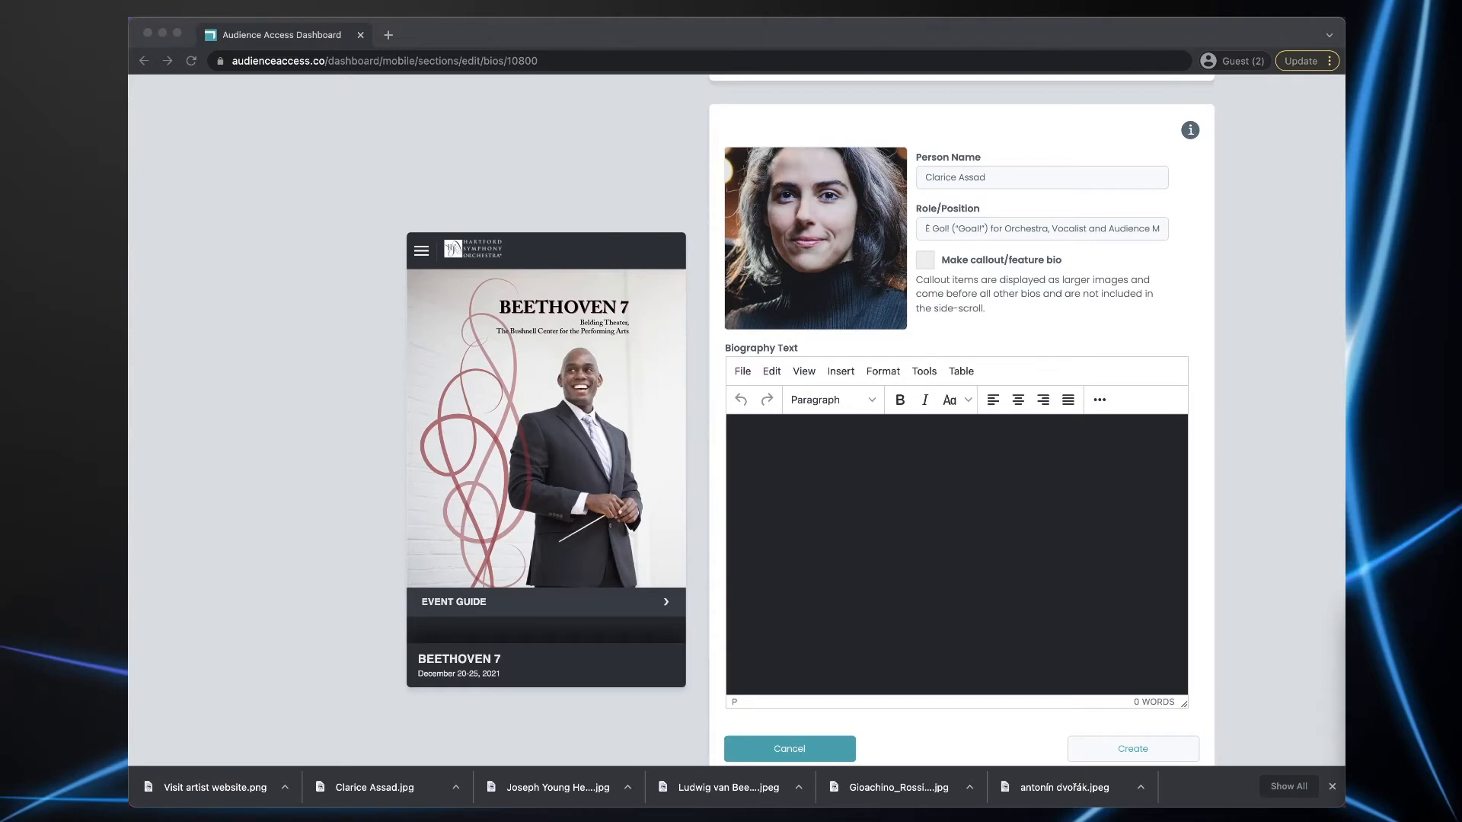
- Paste the second composer's biography and centre and enlarge the three É Gol! heading lines
left_click(865, 565)
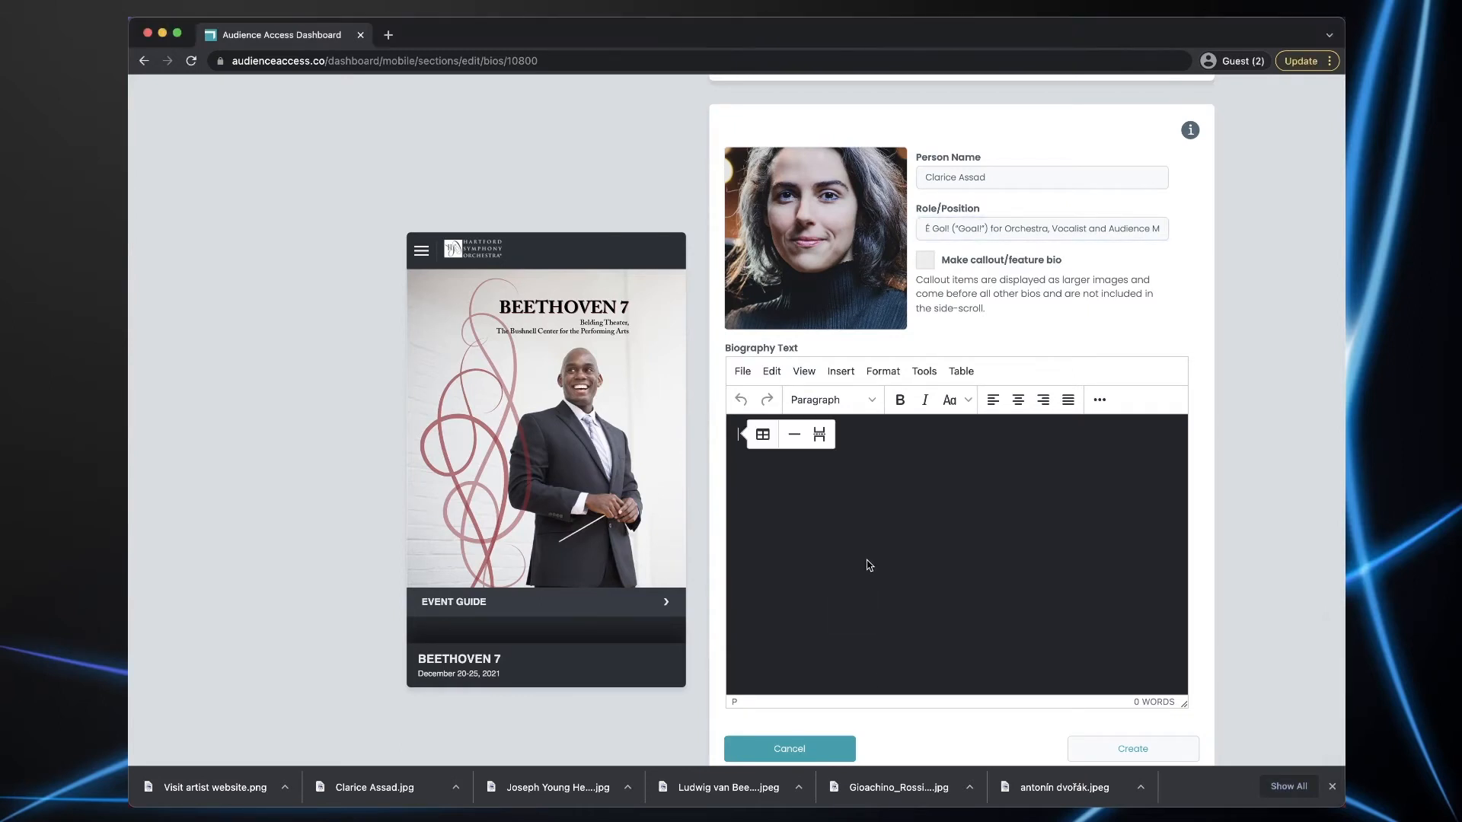
key("super+v")
scroll(941, 531, "up", 5)
scroll(941, 530, "up", 10)
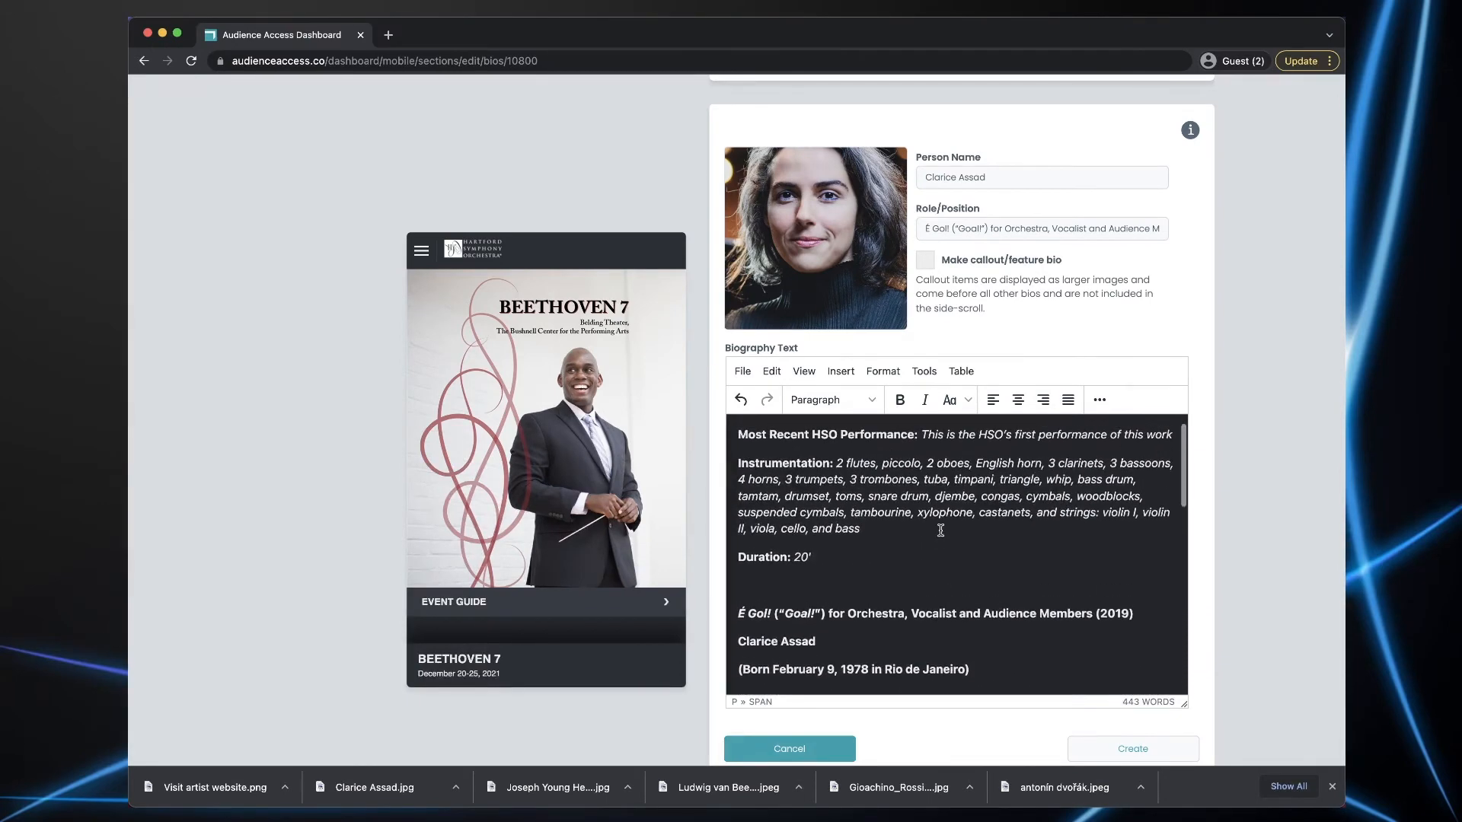
scroll(854, 526, "down", 1)
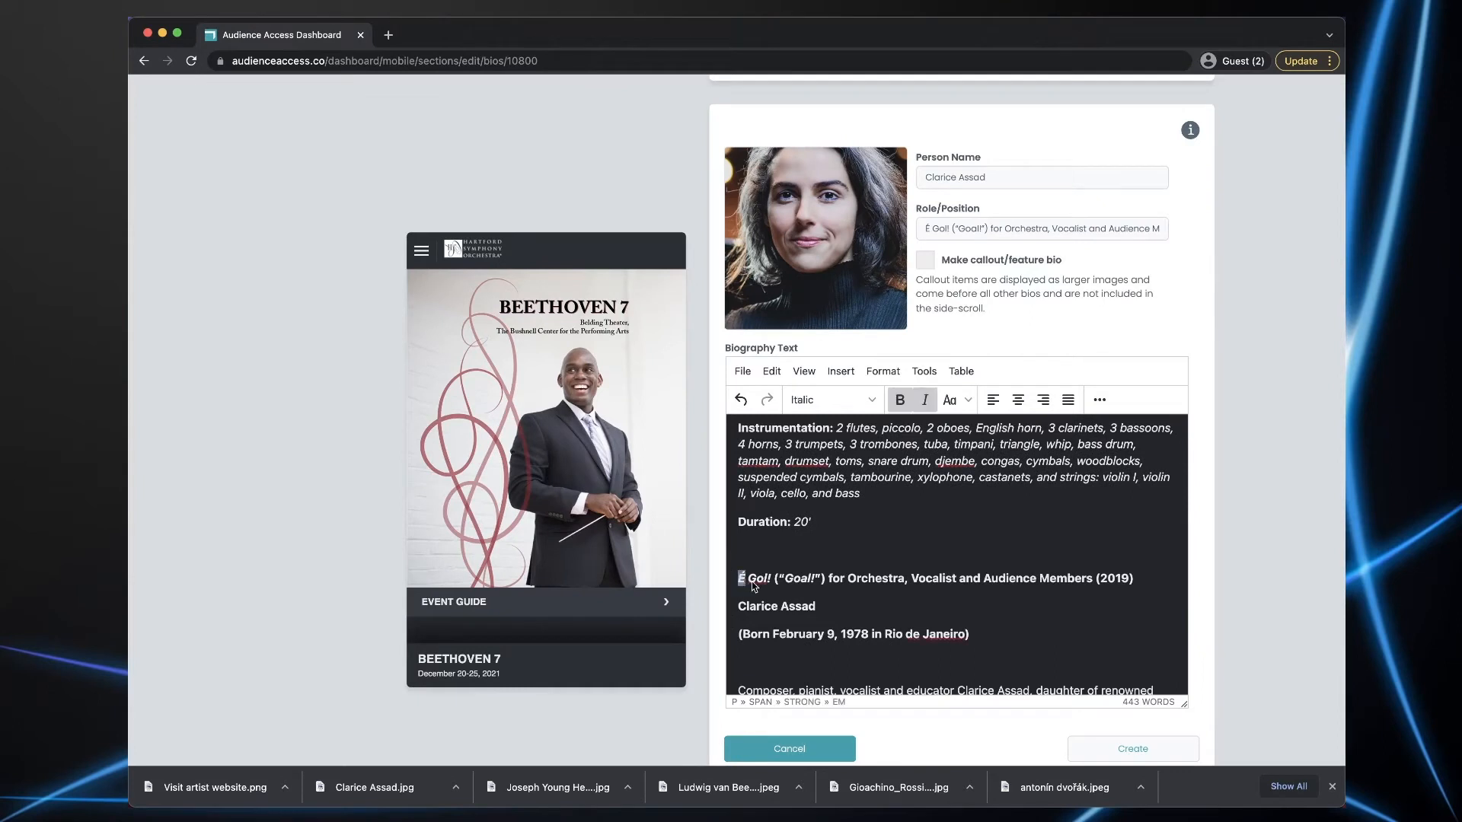
left_click_drag(740, 577, 980, 637)
left_click(1017, 400)
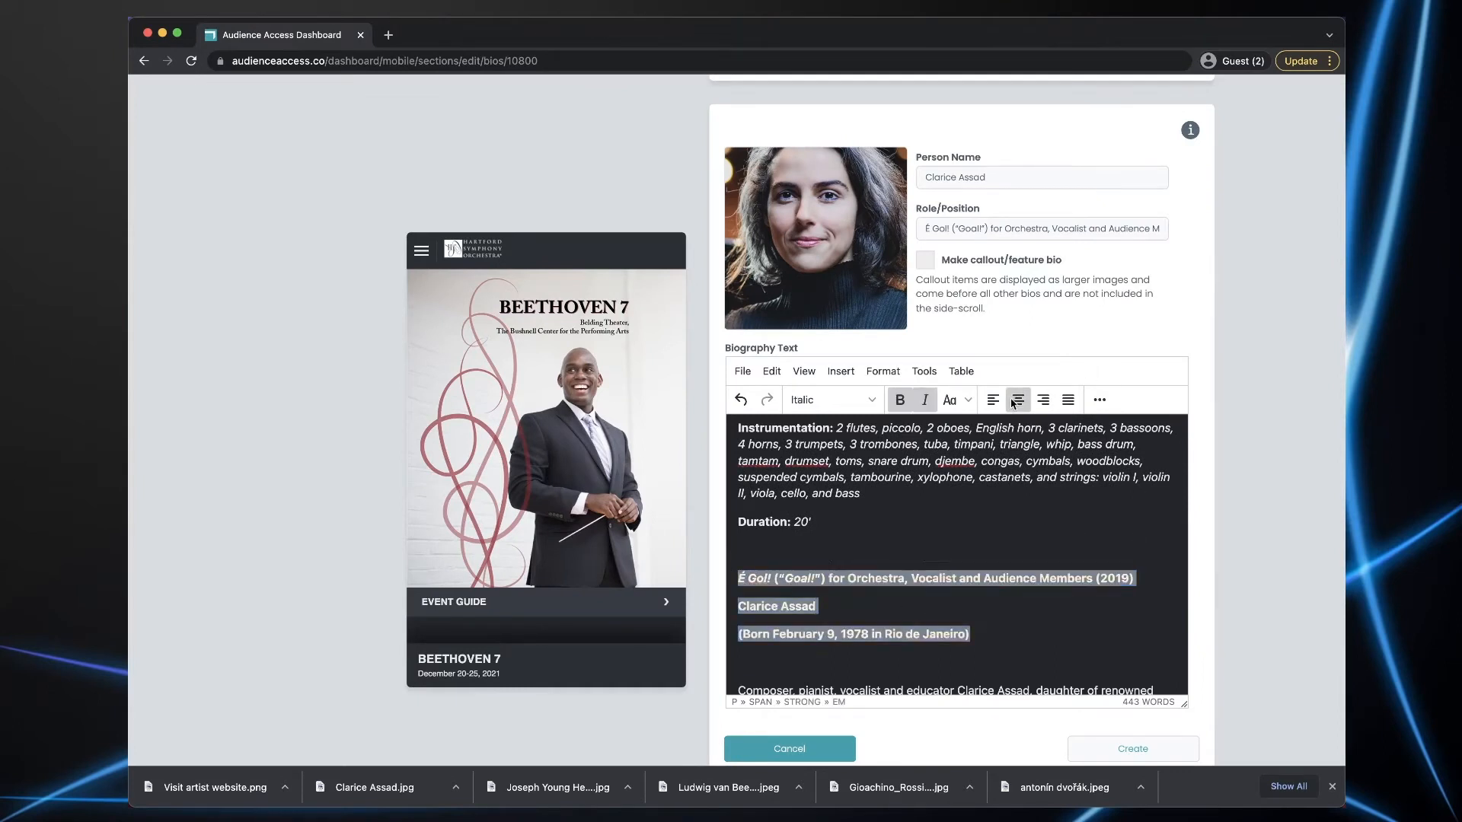
left_click(882, 370)
mouse_move(917, 617)
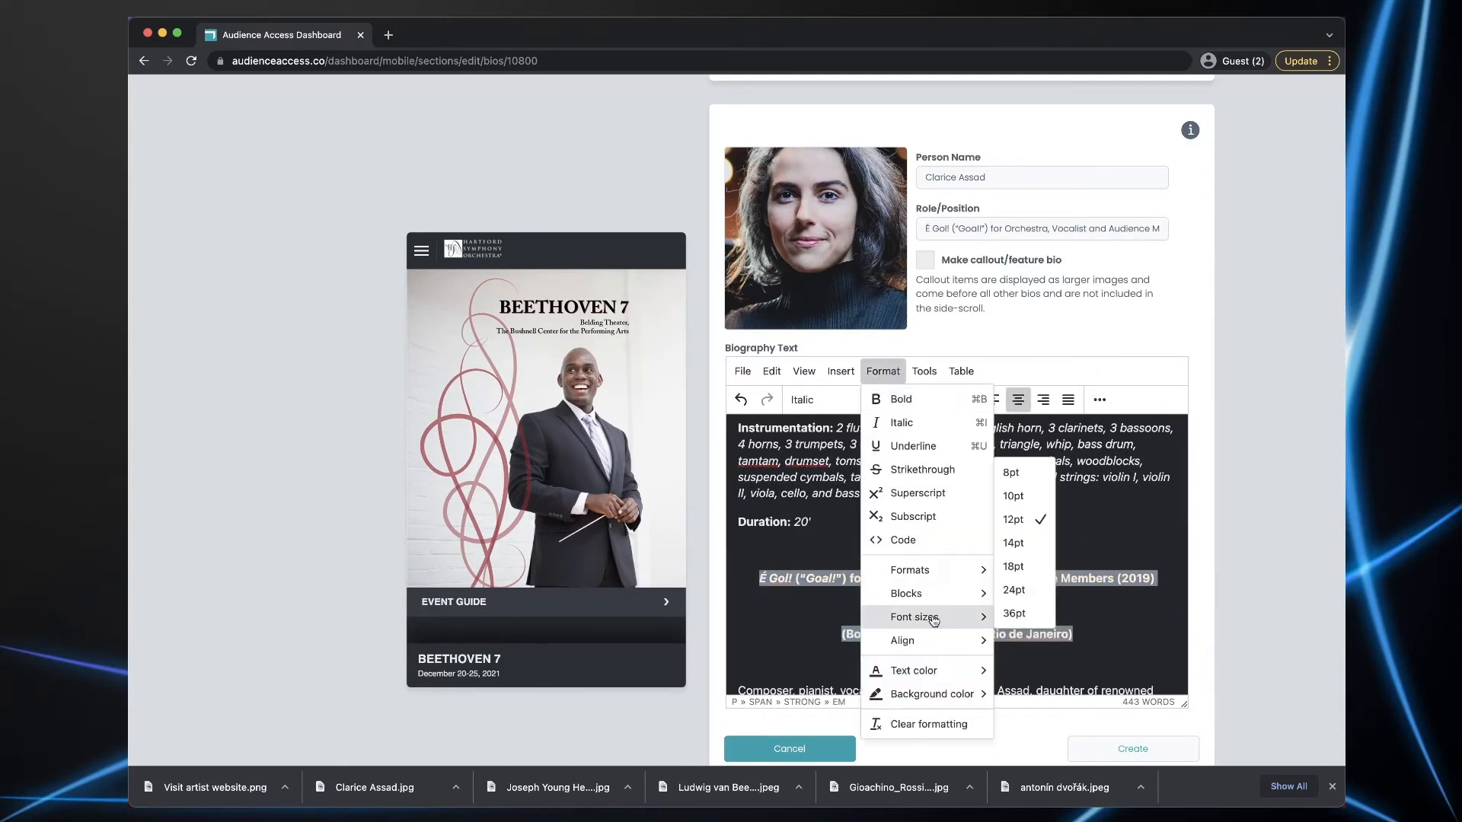
left_click(1023, 565)
- Add a divider under the heading lines and create the bio
scroll(1044, 576, "down", 3)
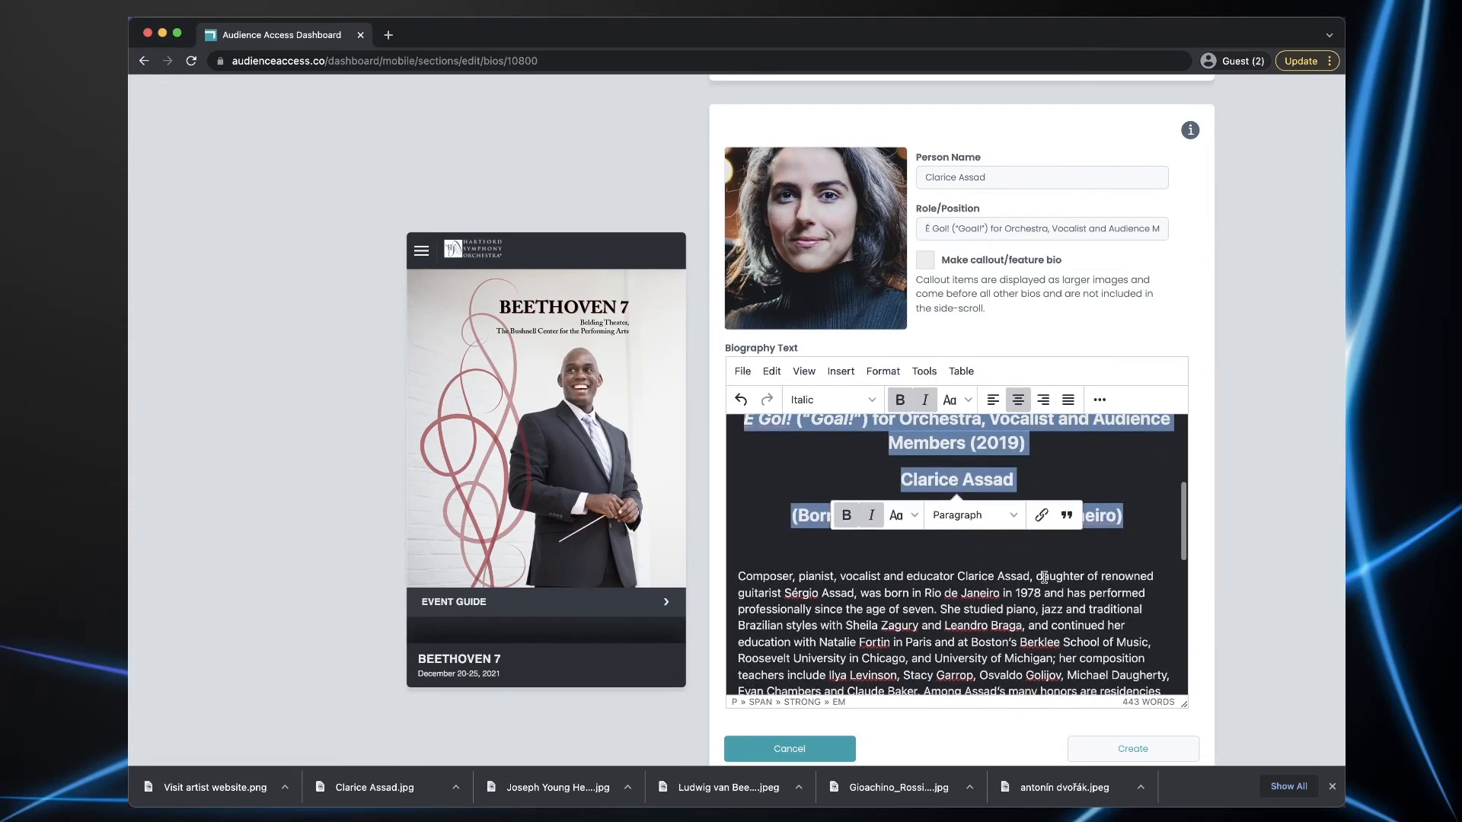
left_click(1131, 554)
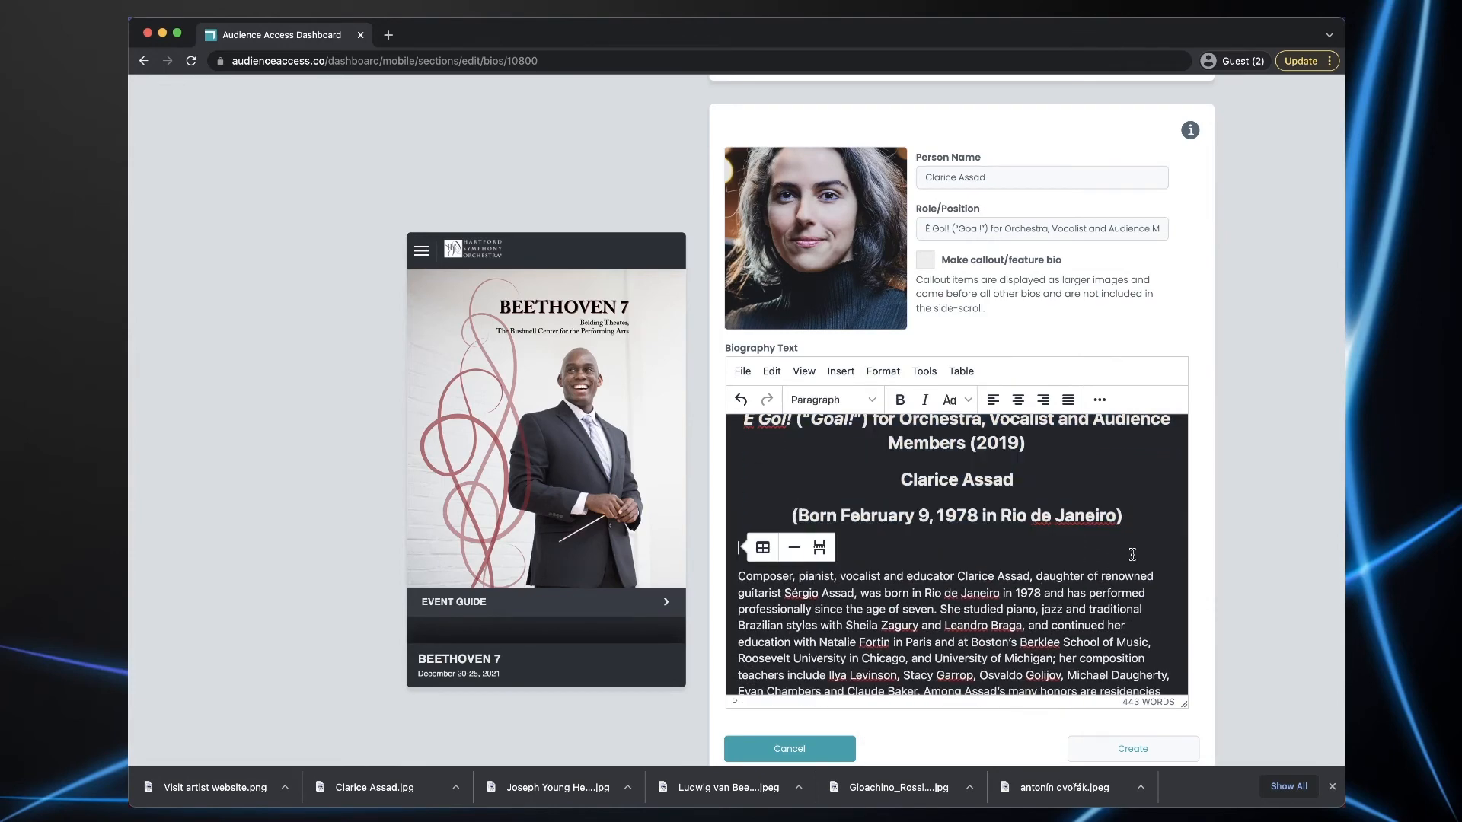
left_click(794, 547)
left_click(1132, 749)
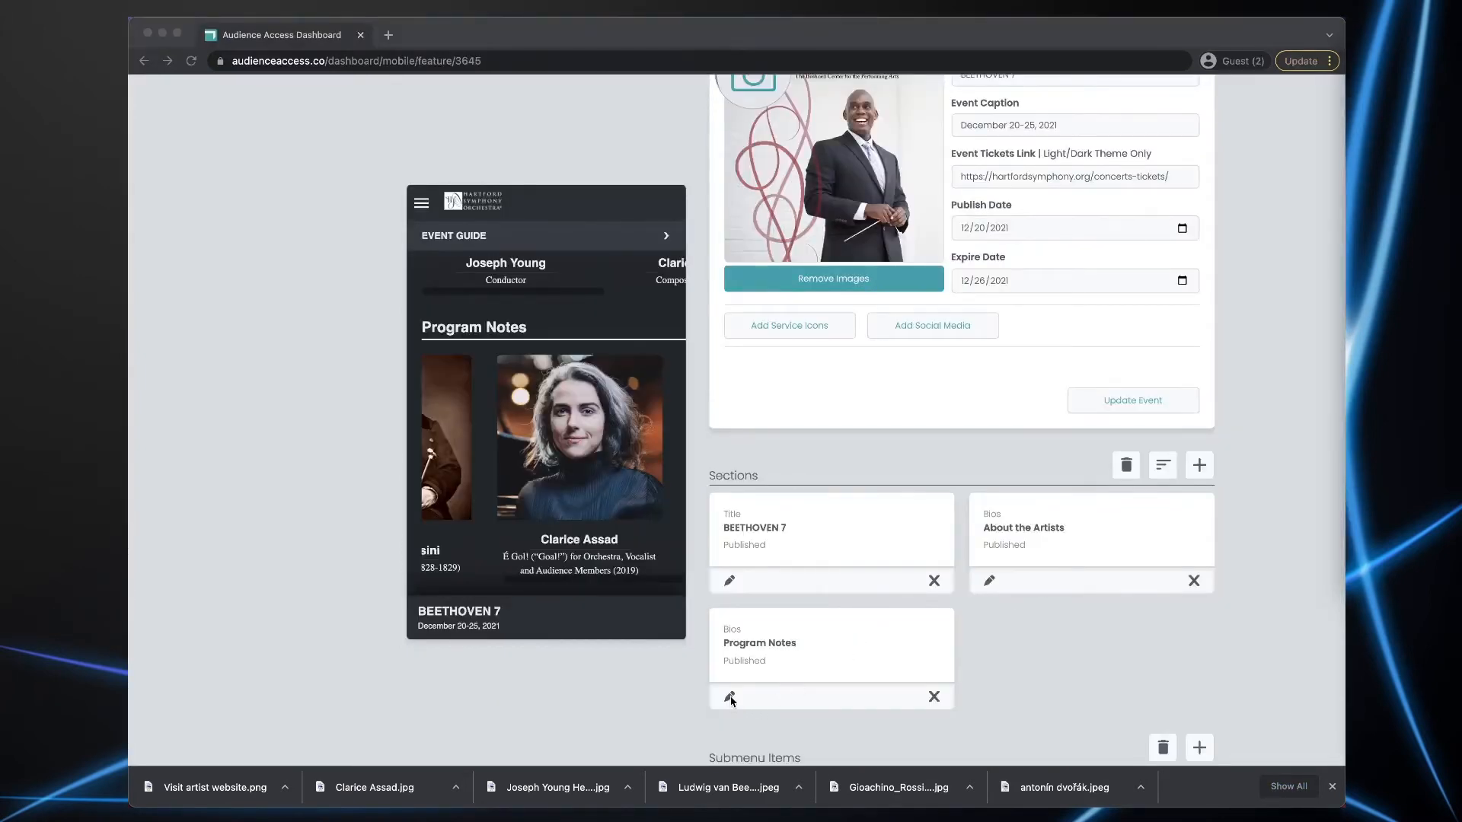
left_click(729, 698)
left_click(729, 698)
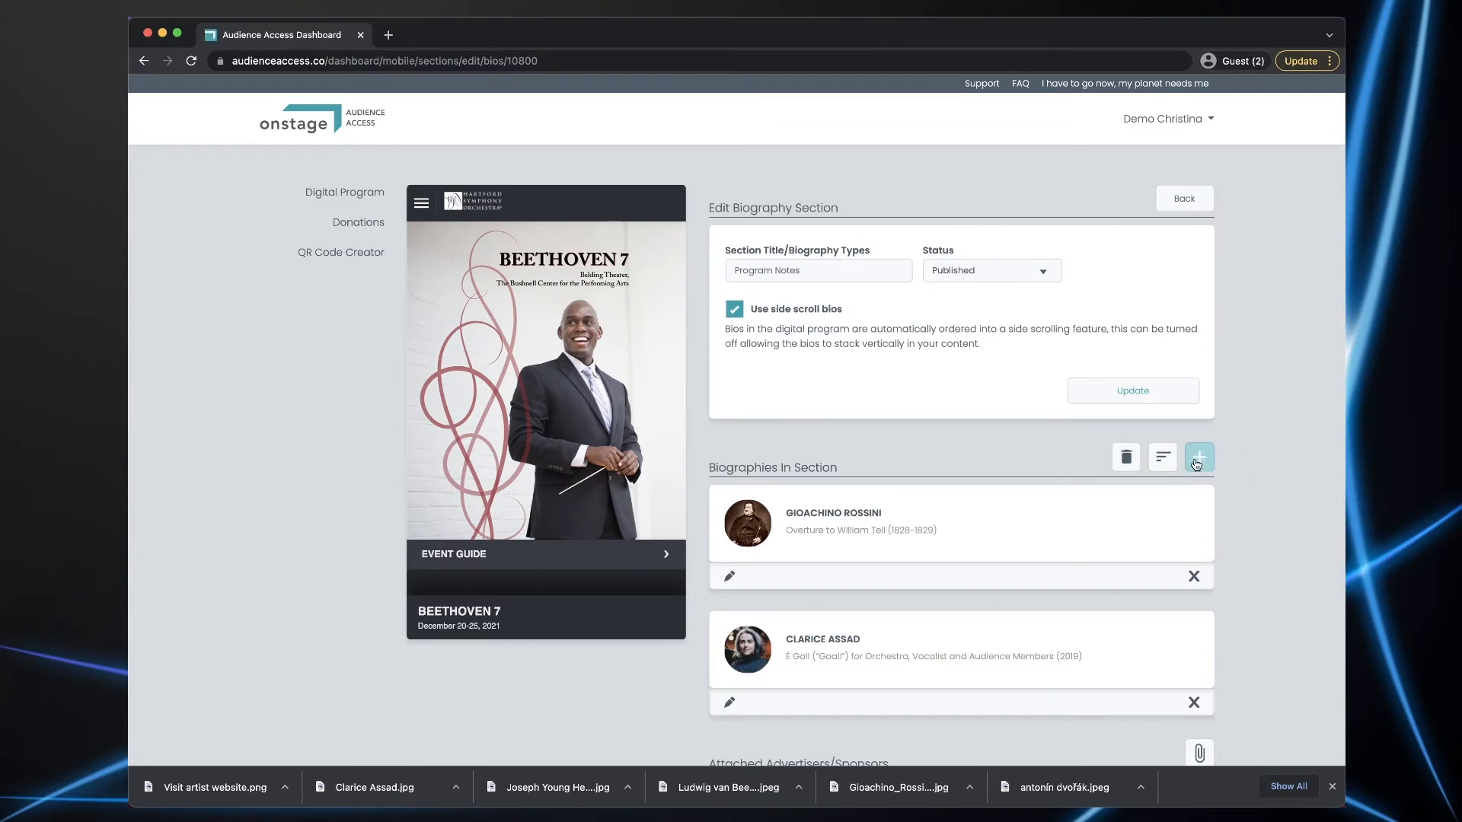
left_click(1199, 457)
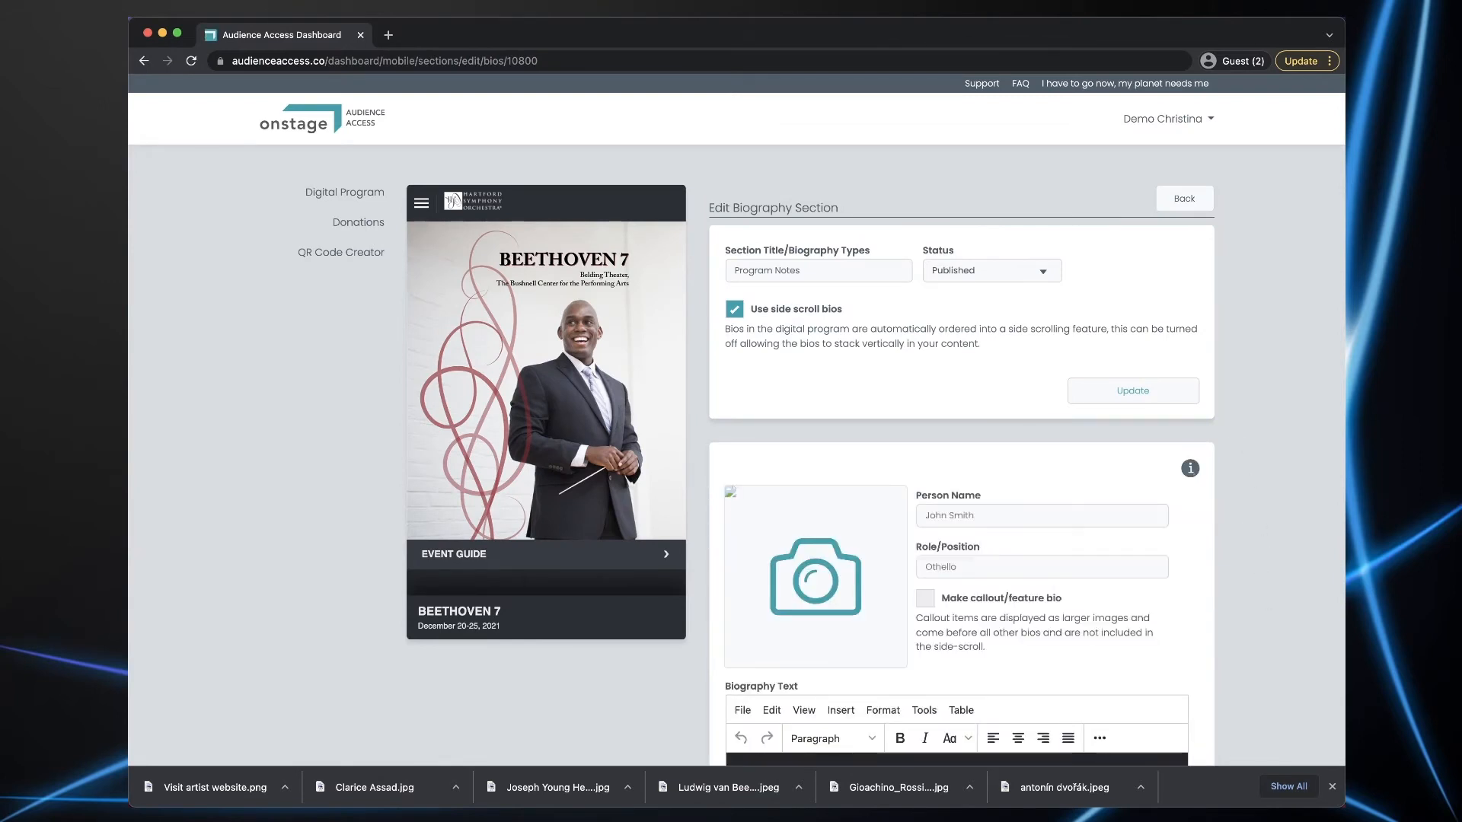
key("super+Tab")
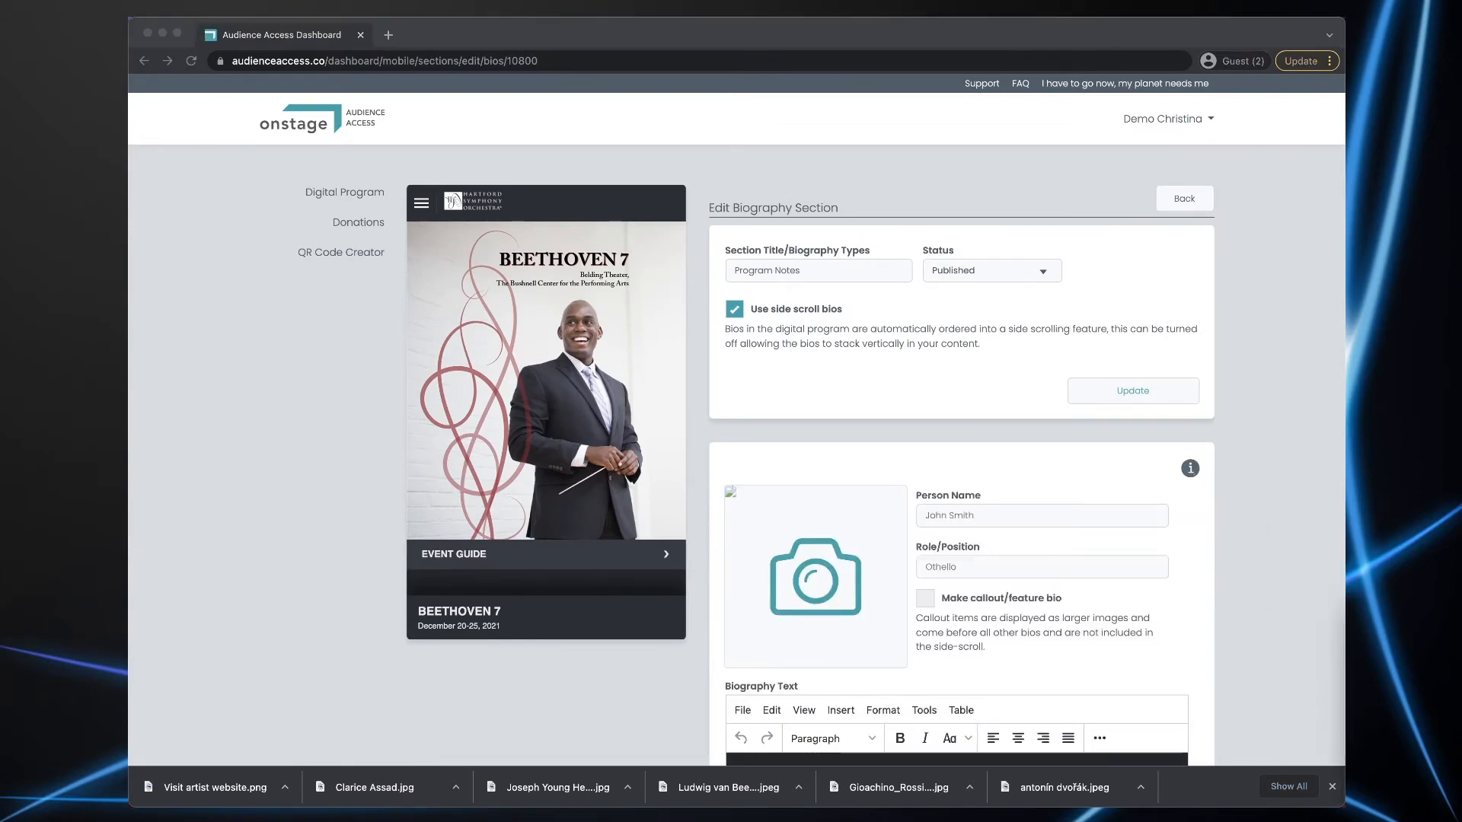
left_click(945, 519)
left_click(945, 517)
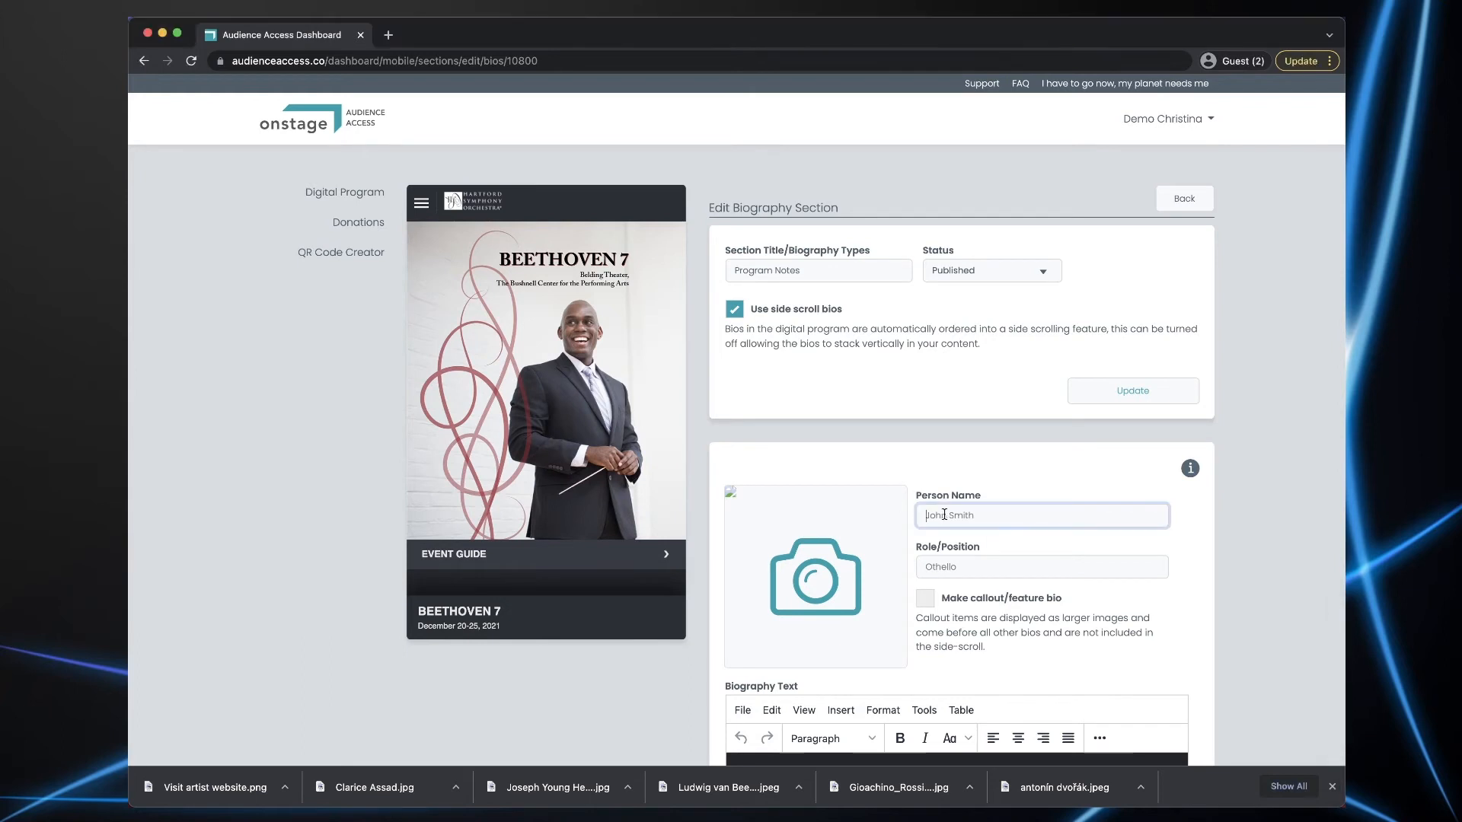
type("Ludwig van Beethoven")
key("super+Tab")
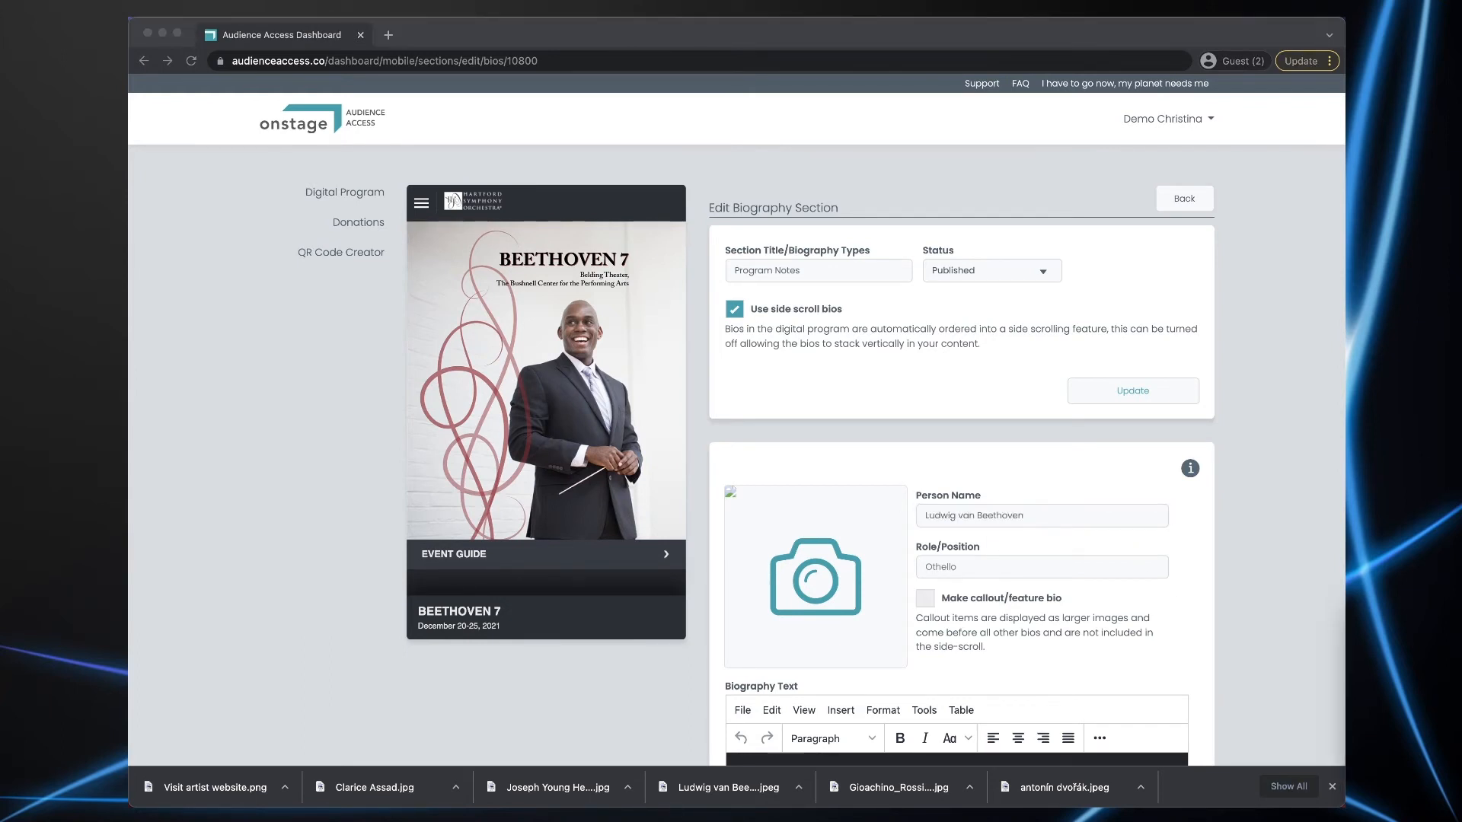
double_click(945, 567)
type("Symphony No. 7 in A major, Op. 92 (1811-1812)")
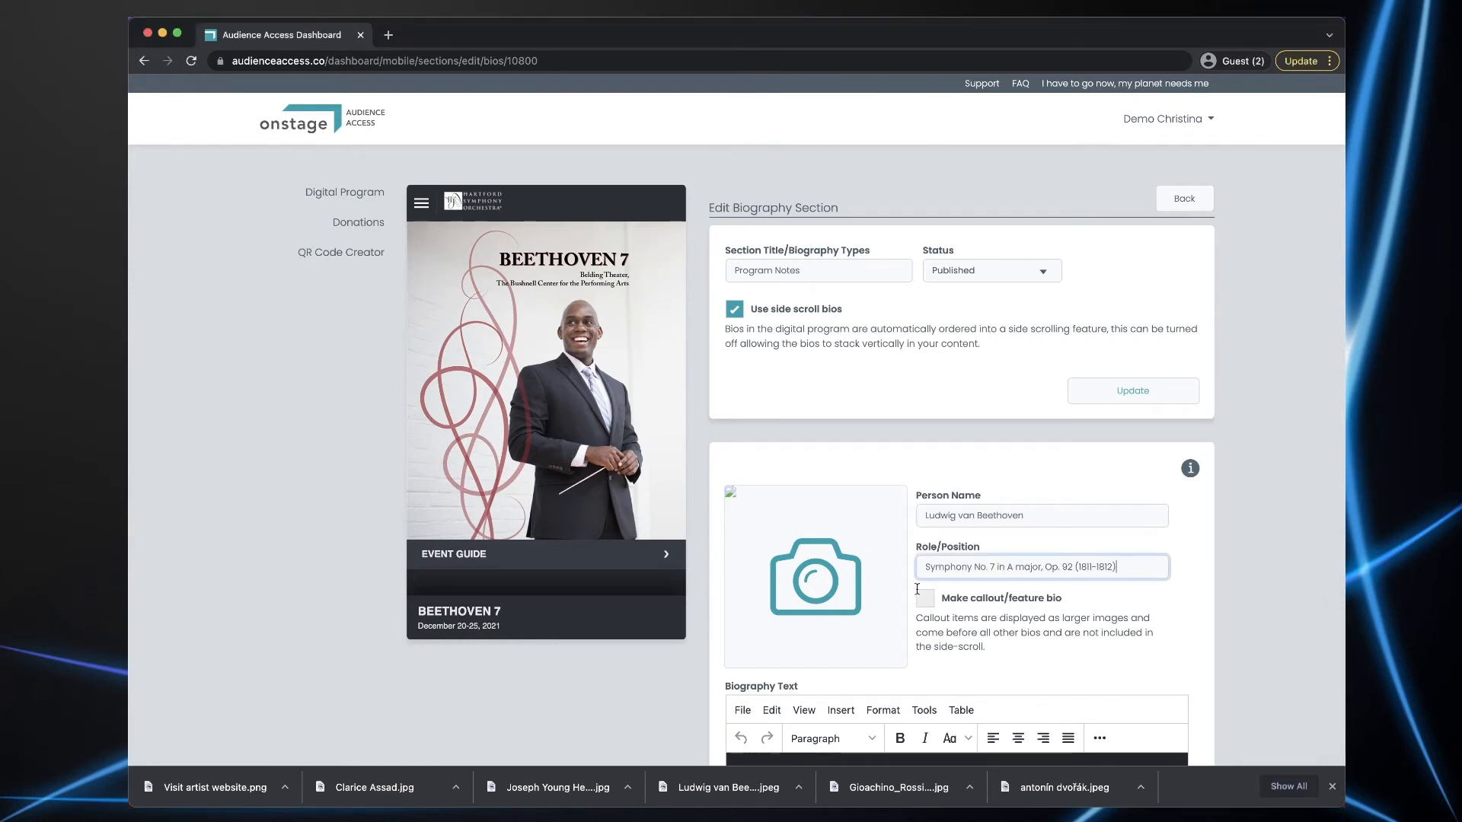
left_click_drag(663, 787, 832, 565)
scroll(1291, 577, "down", 5)
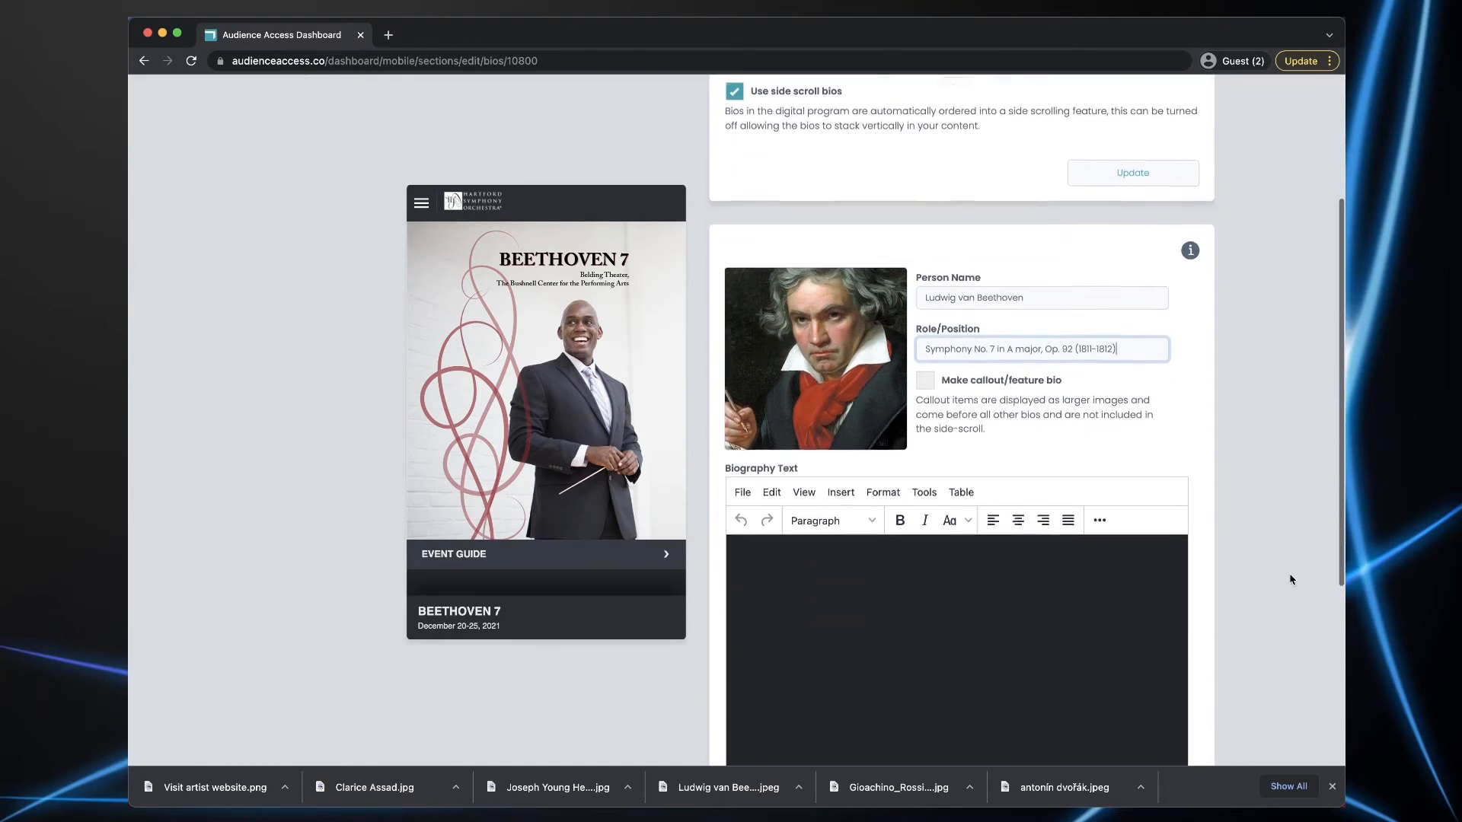
left_click(1370, 678)
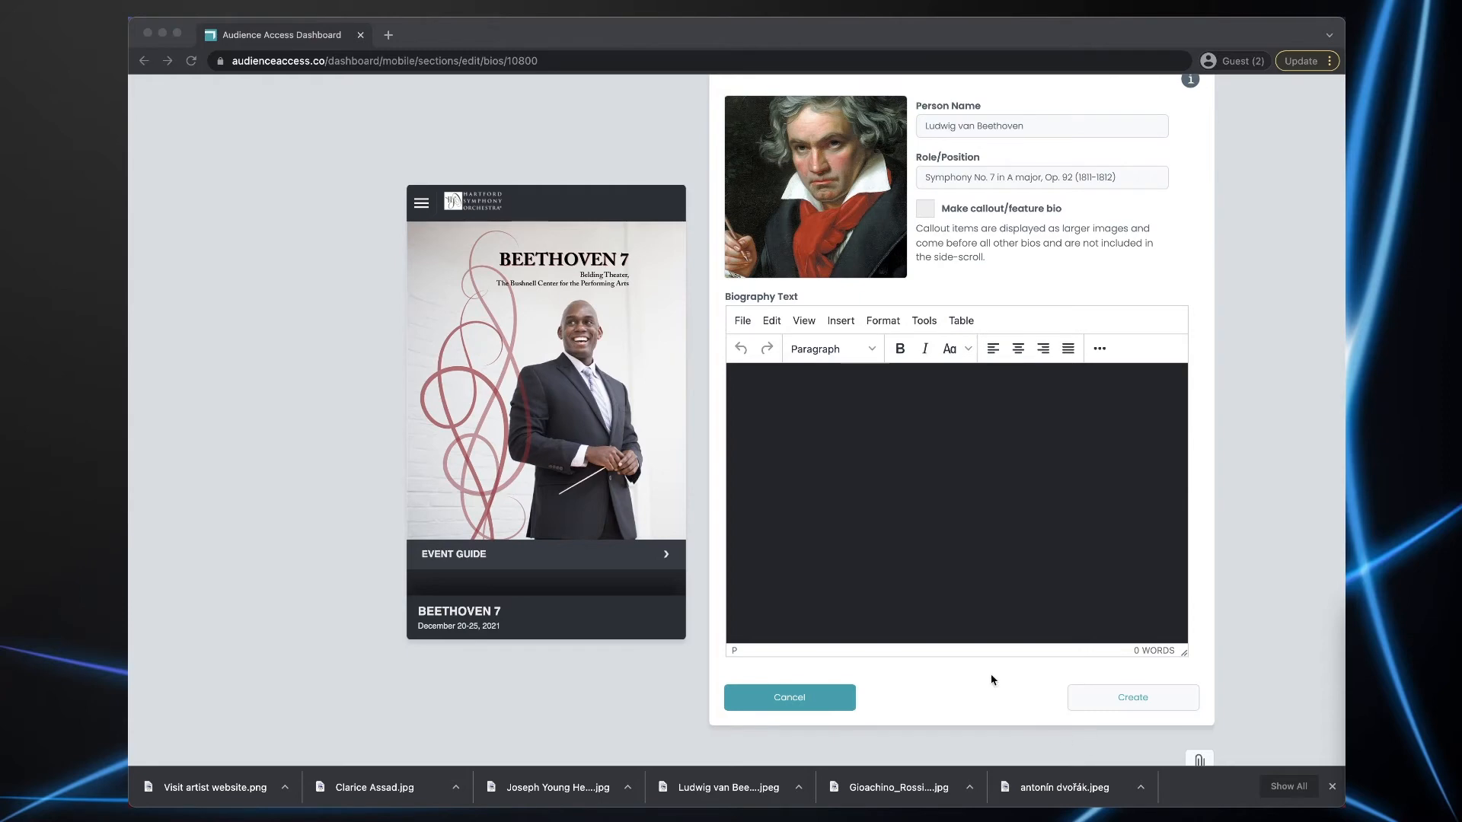
- Paste Beethoven's biography, centre and enlarge its four heading lines, add a divider, and create it
left_click(845, 527)
key("ctrl+v")
scroll(914, 477, "down", 5)
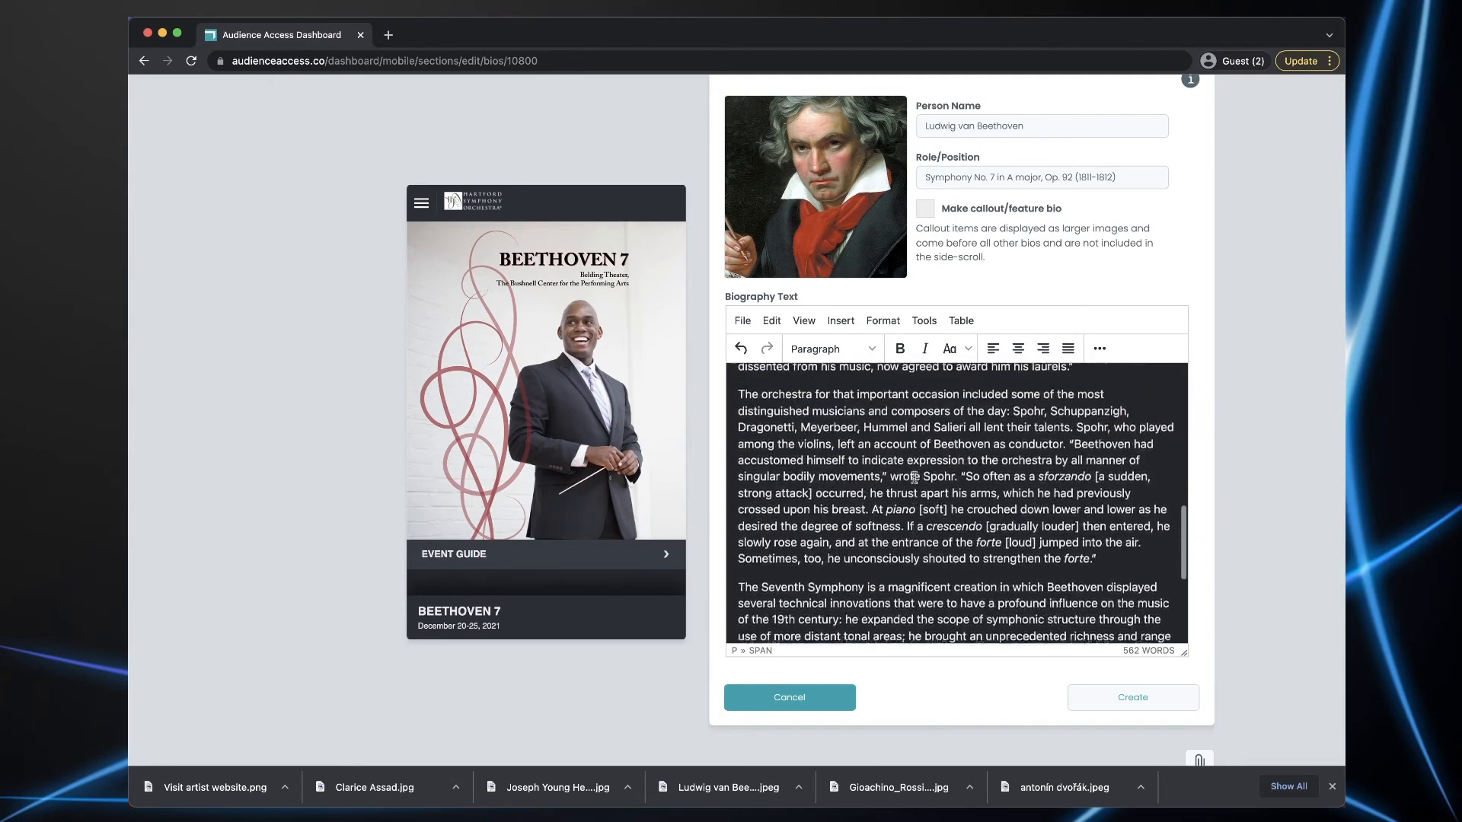
scroll(914, 477, "up", 10)
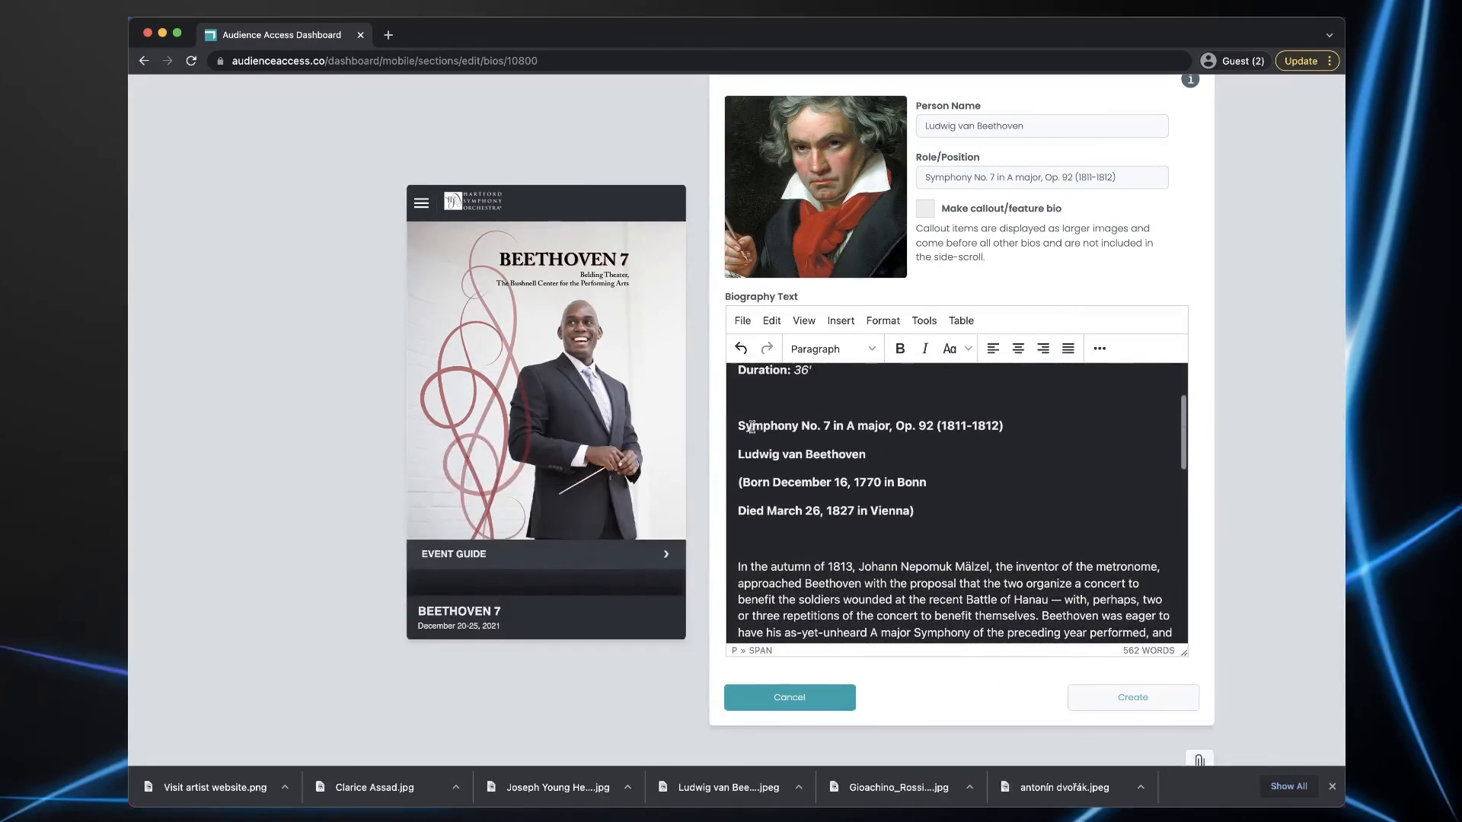
left_click_drag(736, 425, 917, 512)
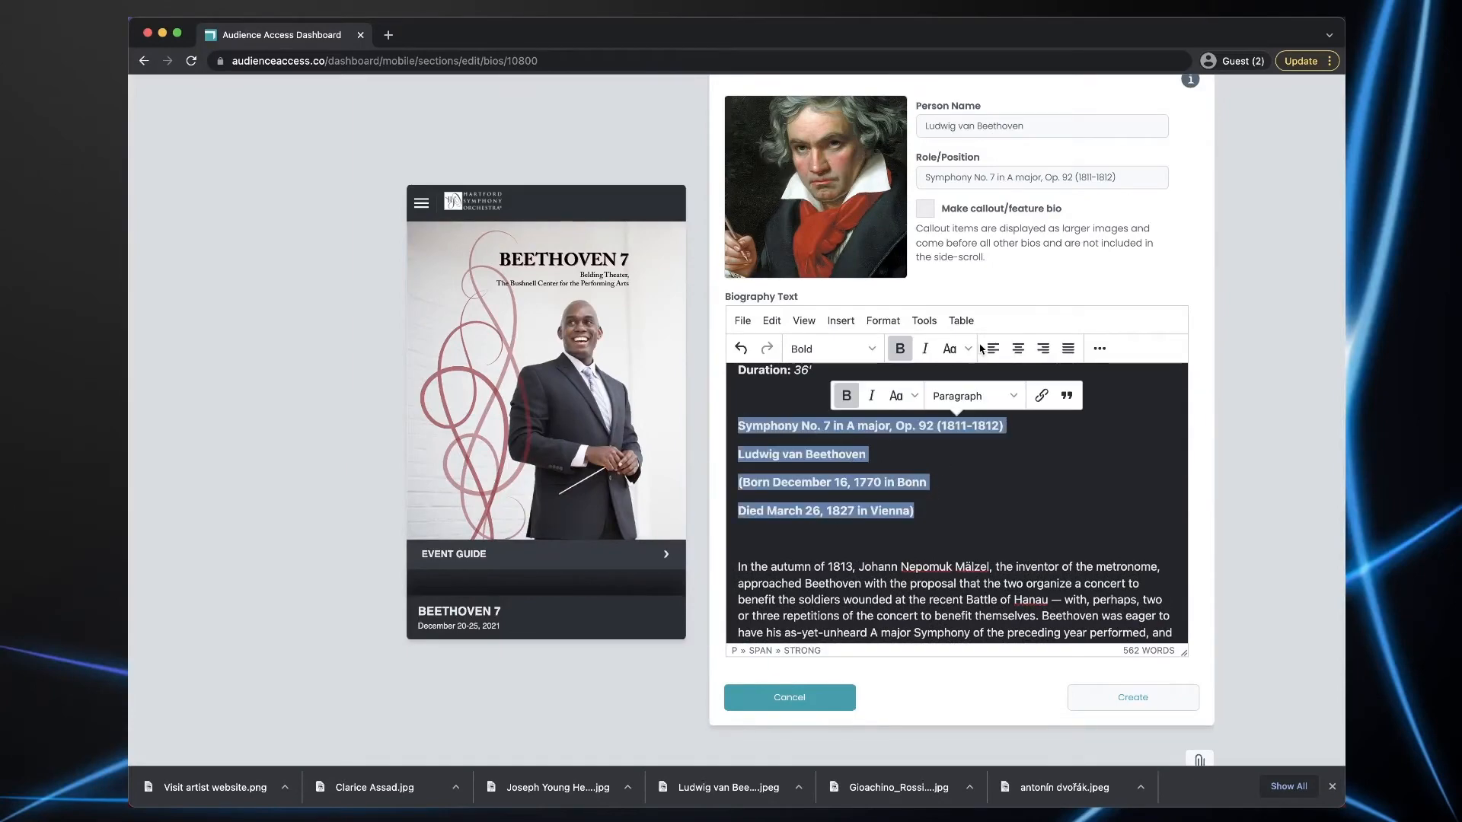
left_click(1018, 348)
left_click(883, 321)
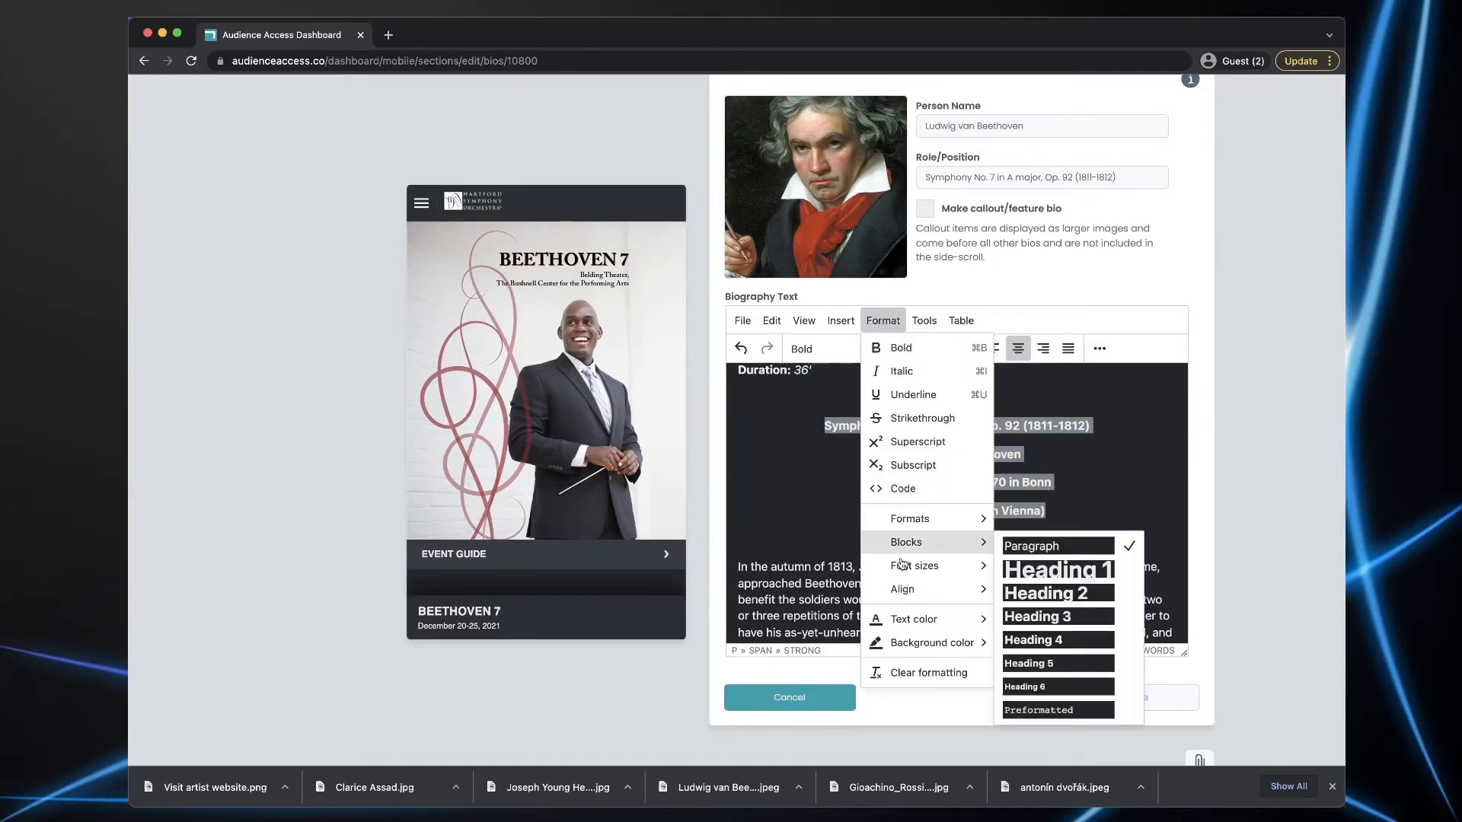
mouse_move(902, 565)
left_click(1020, 664)
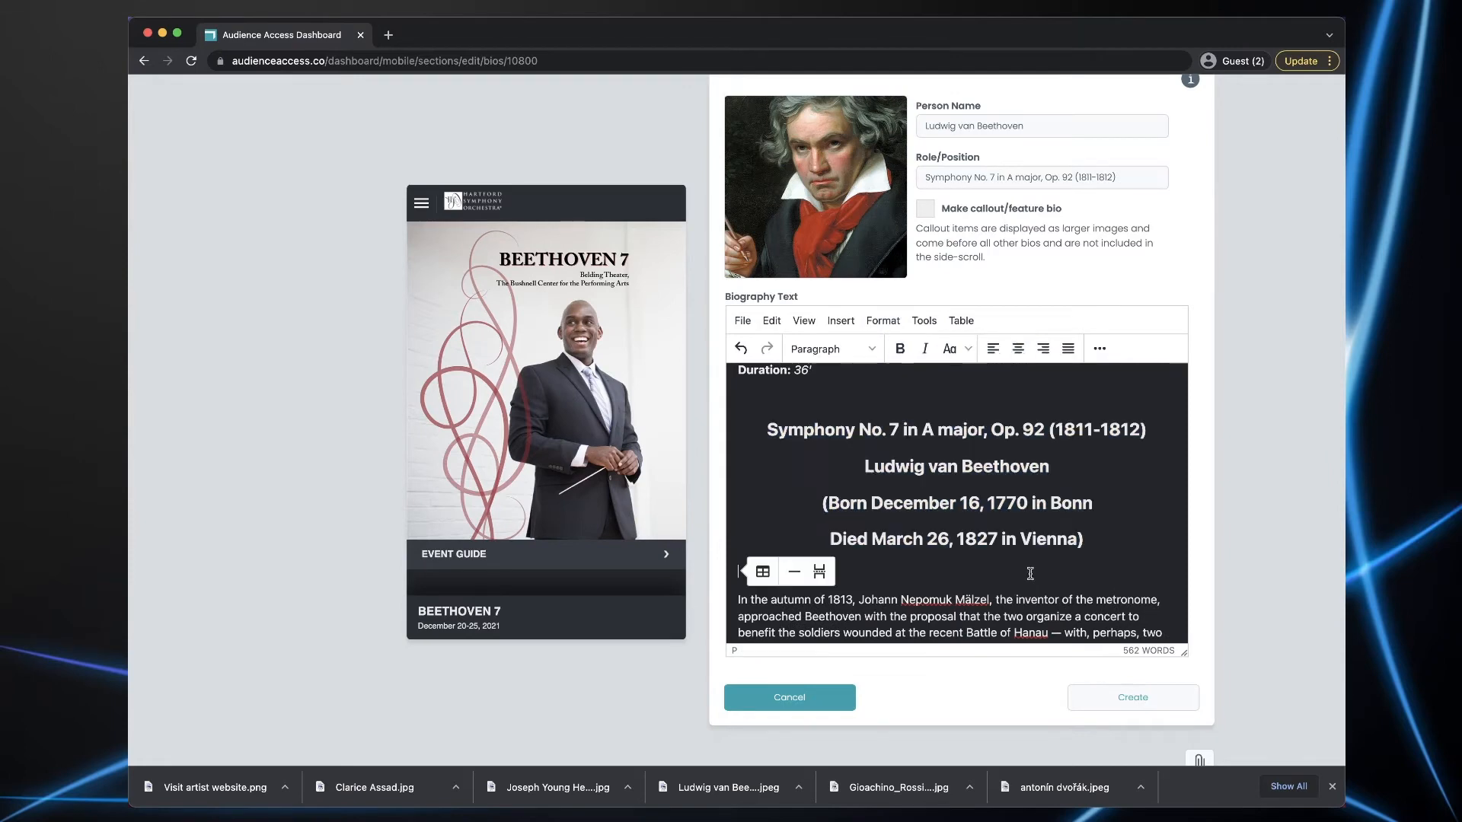
left_click(794, 571)
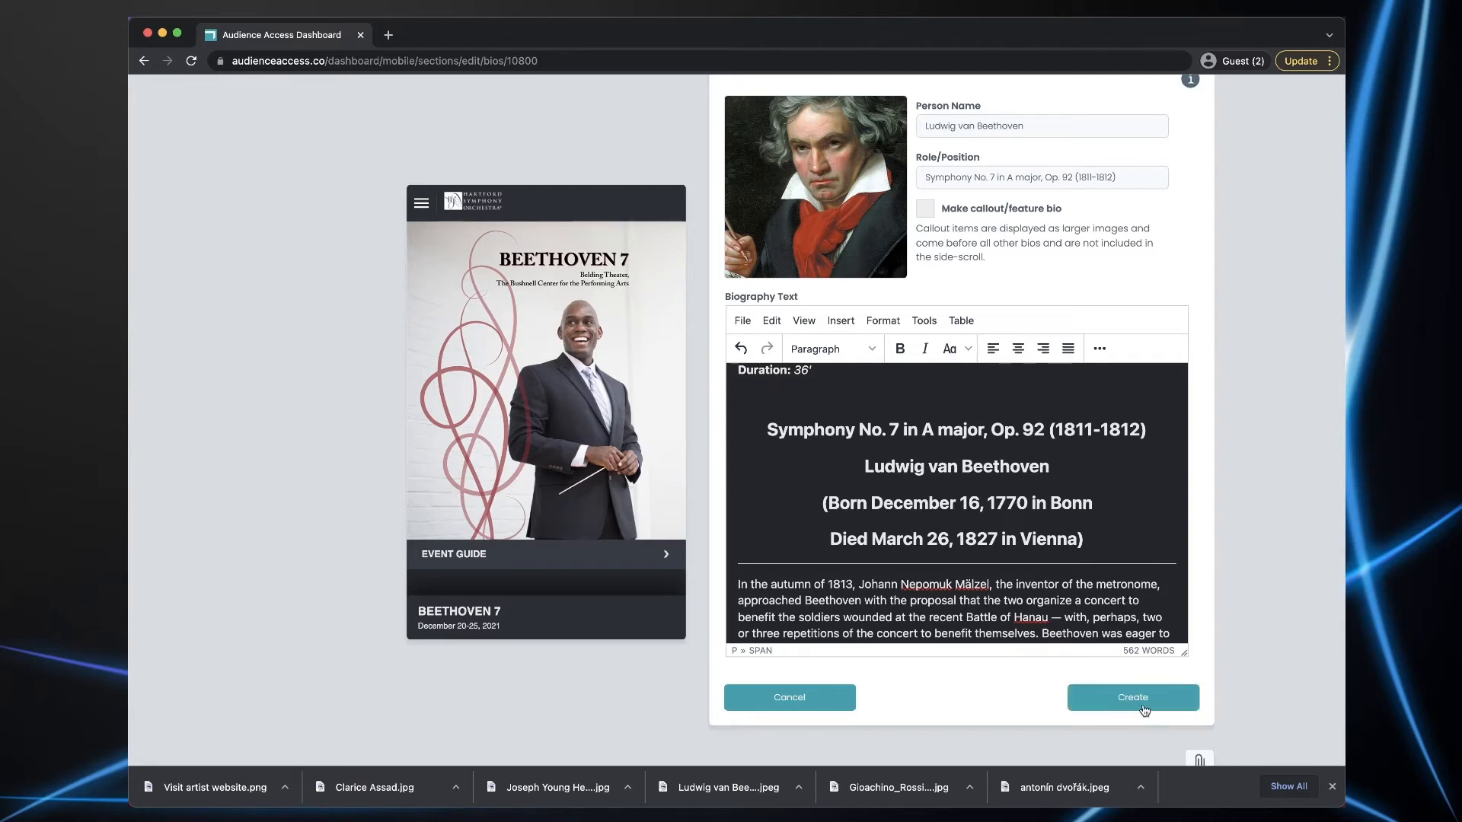
left_click(1110, 703)
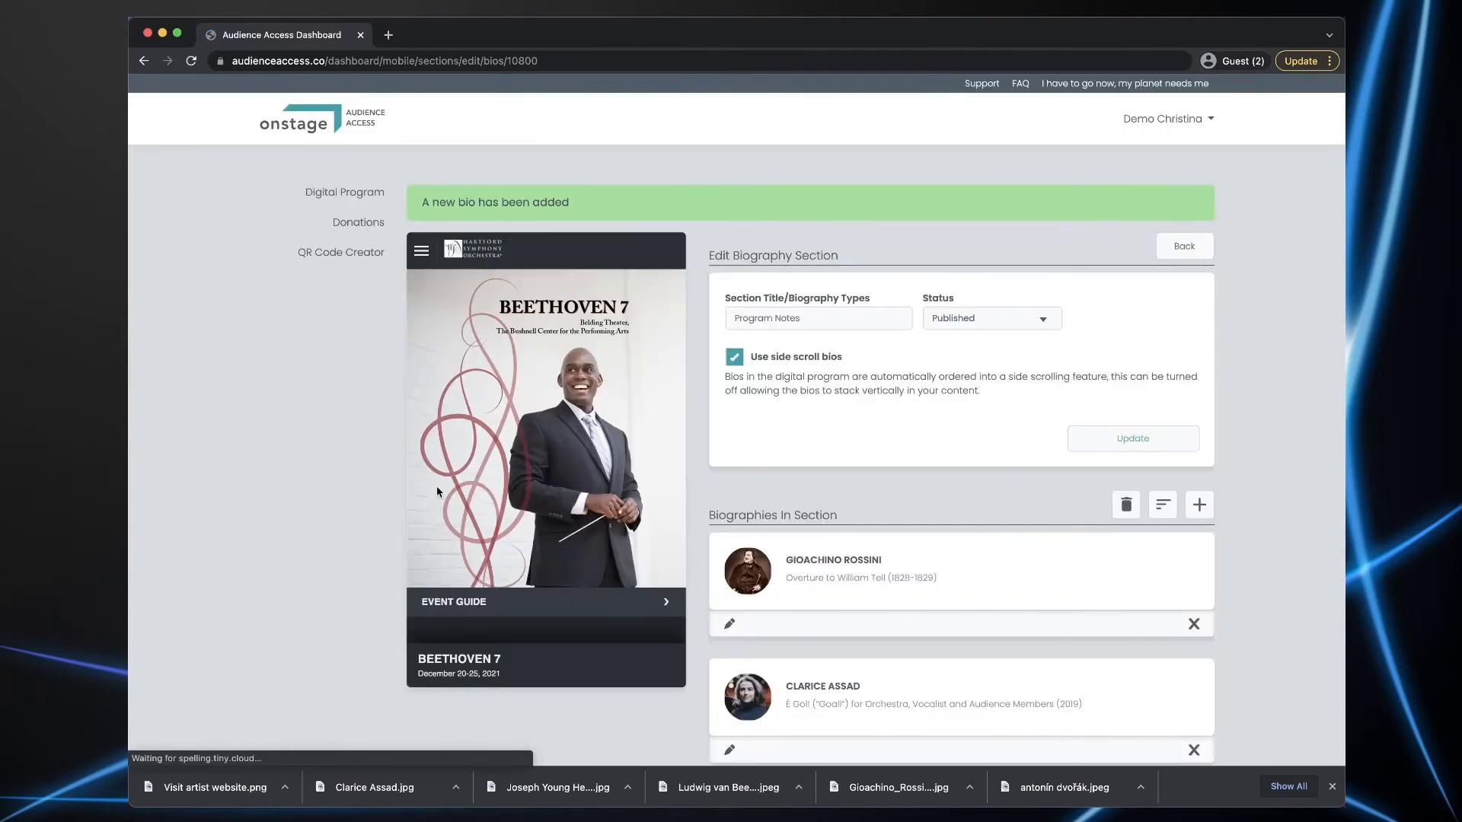
- Scroll the phone preview to the Program Notes carousel to check Beethoven's new bio
scroll(437, 491, "down", 10)
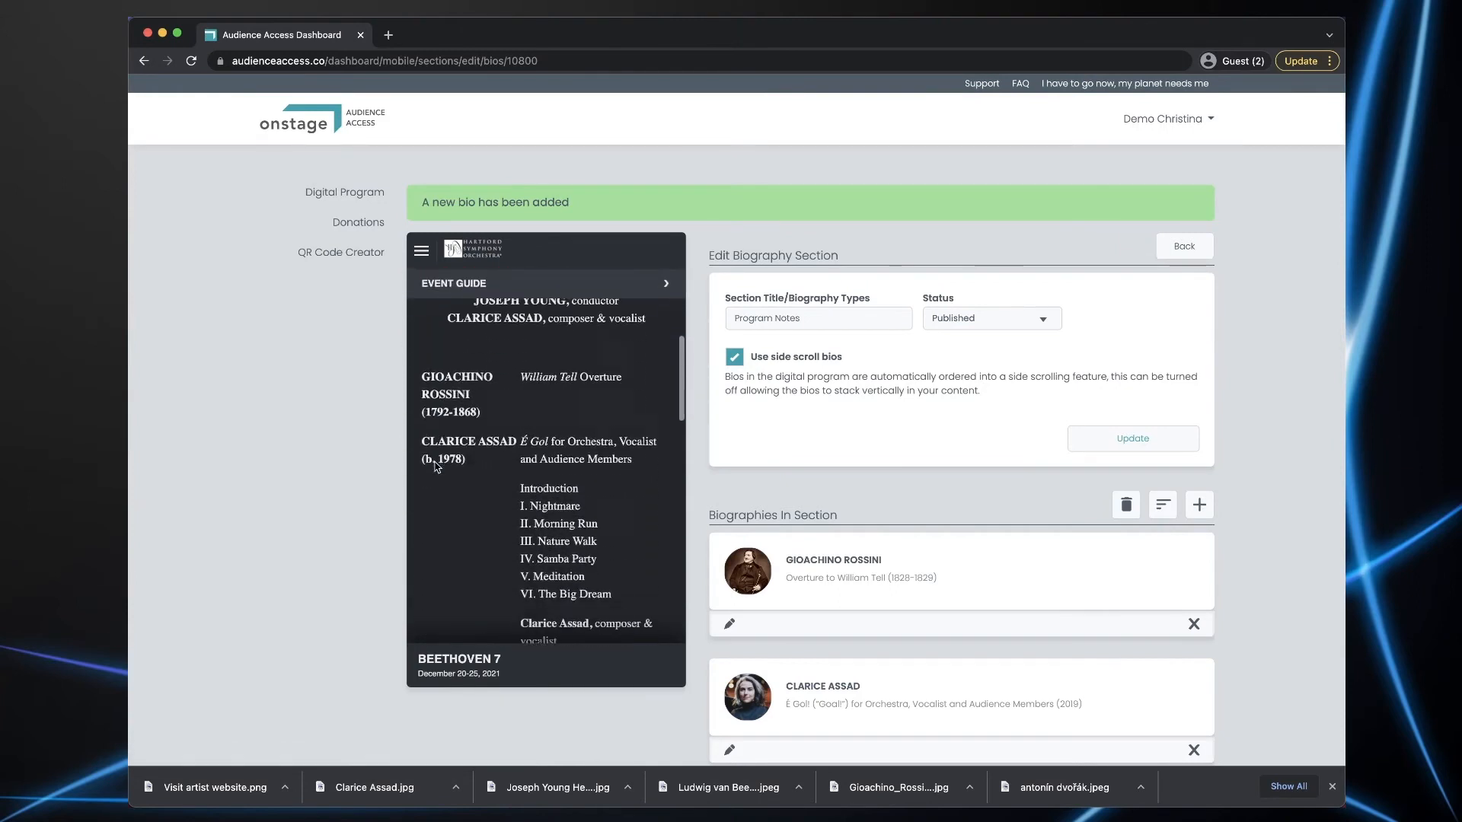
scroll(437, 468, "down", 15)
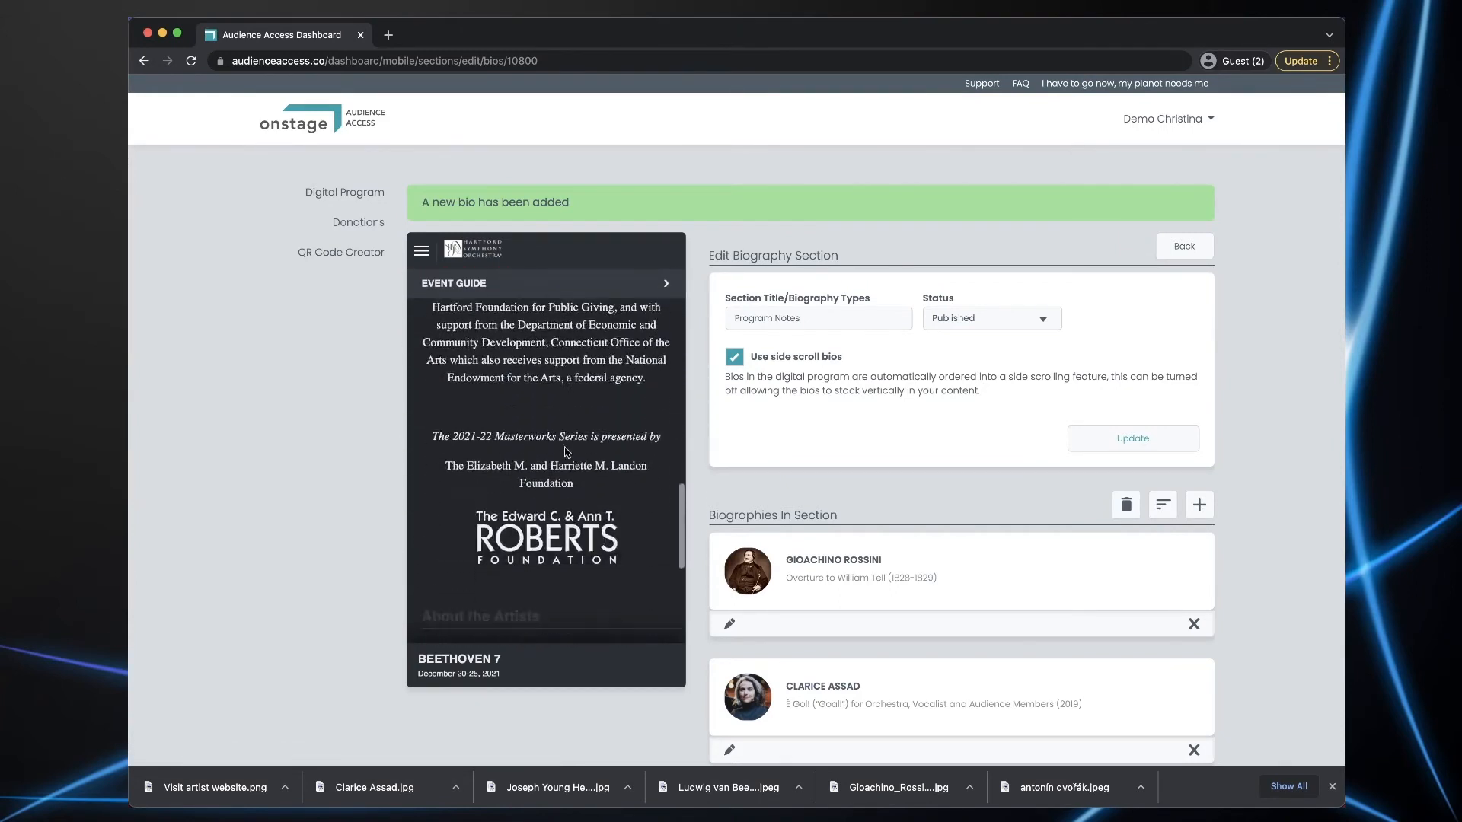
scroll(566, 451, "down", 8)
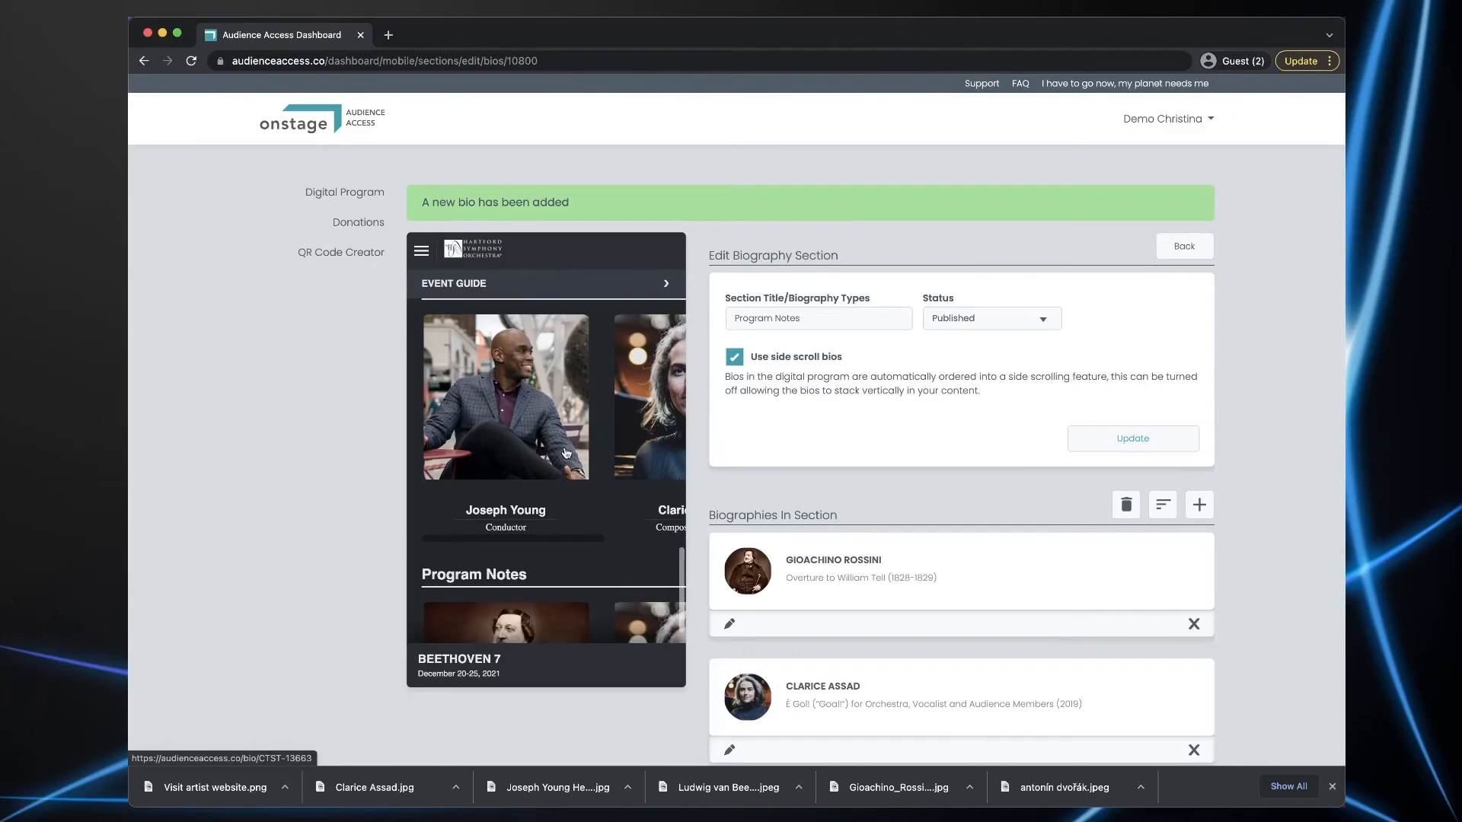
scroll(567, 452, "down", 3)
scroll(587, 446, "right", 5)
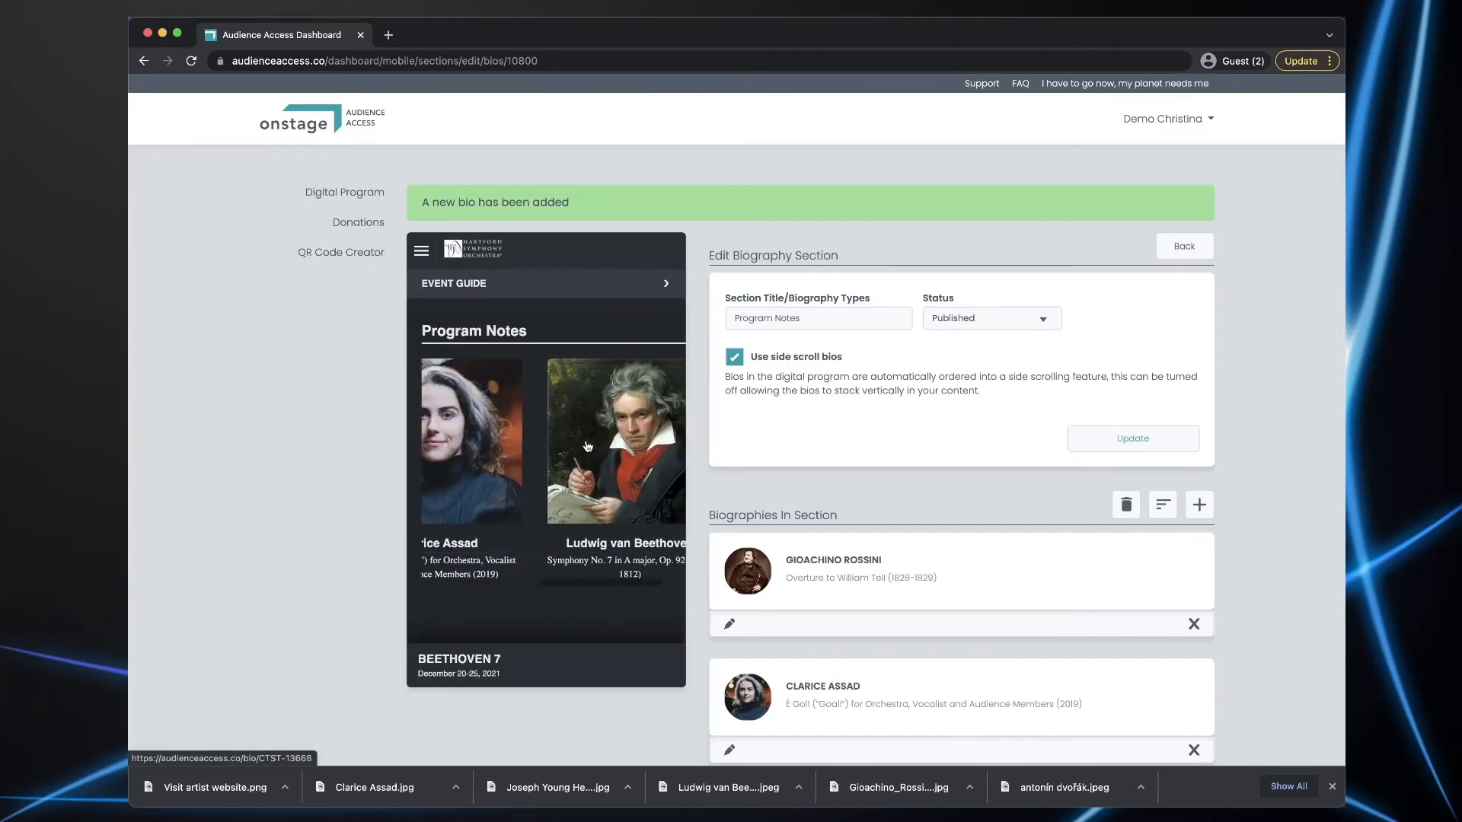
scroll(587, 446, "left", 5)
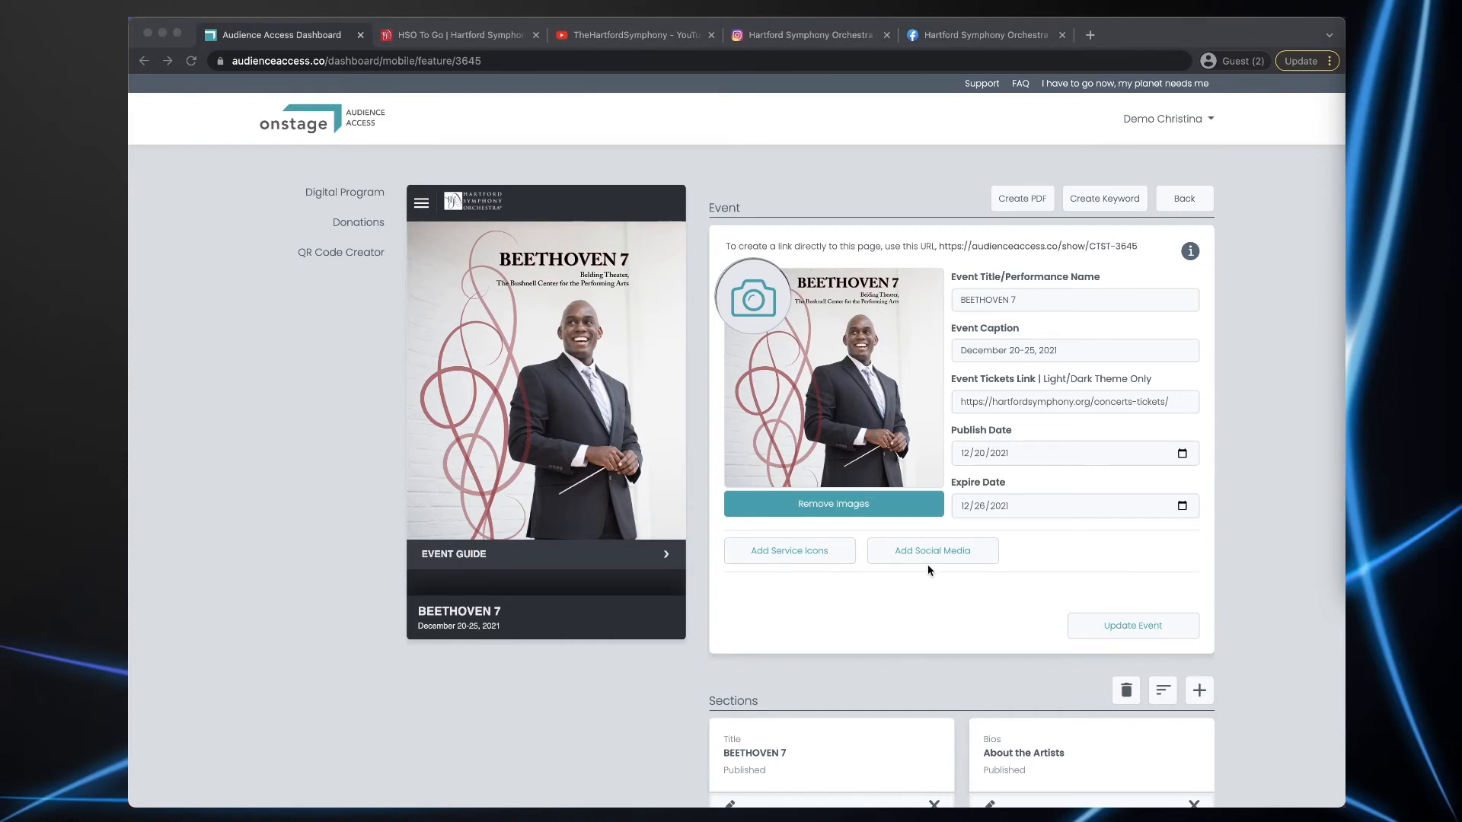
left_click(785, 553)
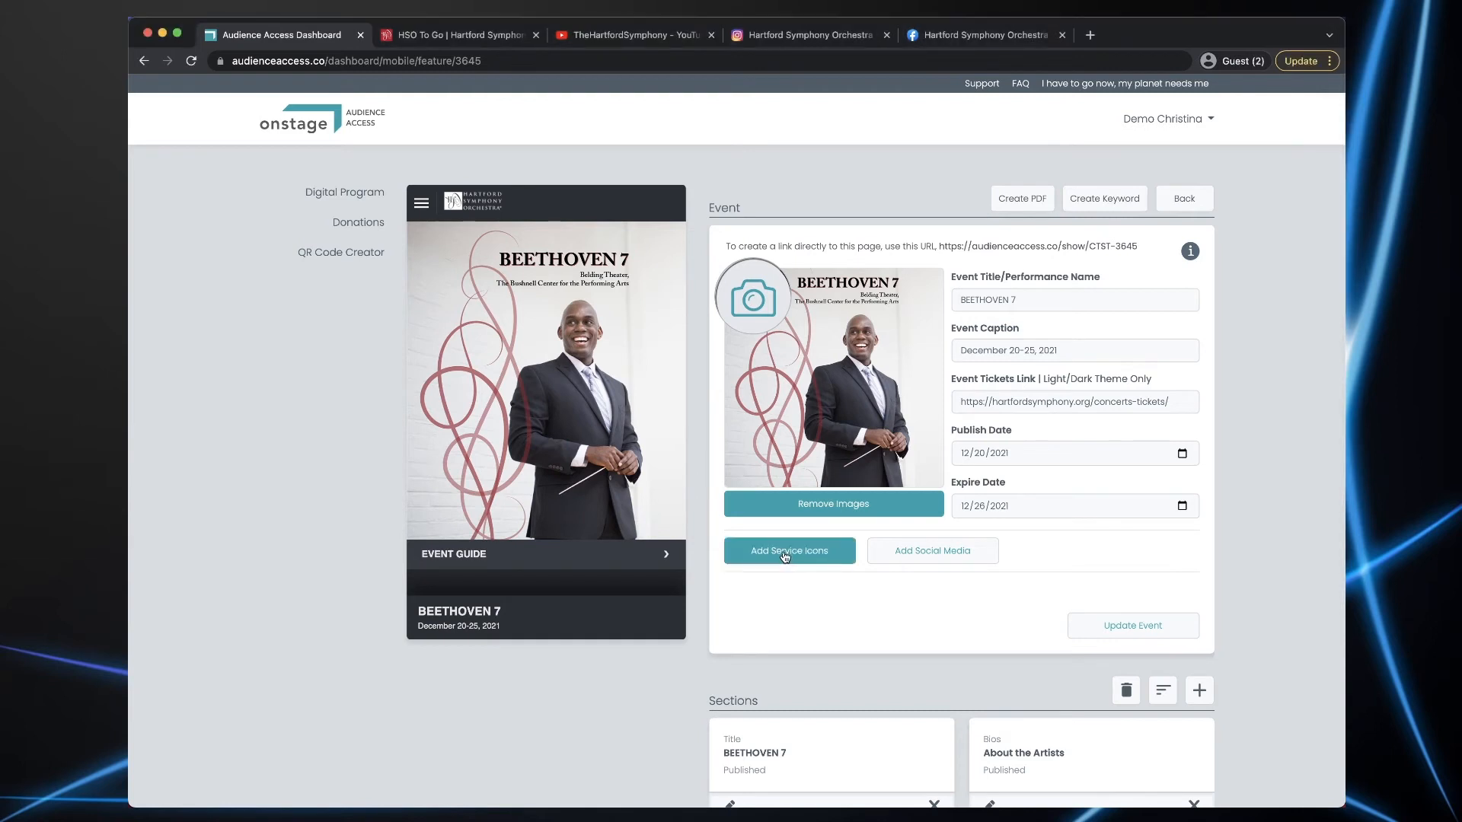
left_click(786, 554)
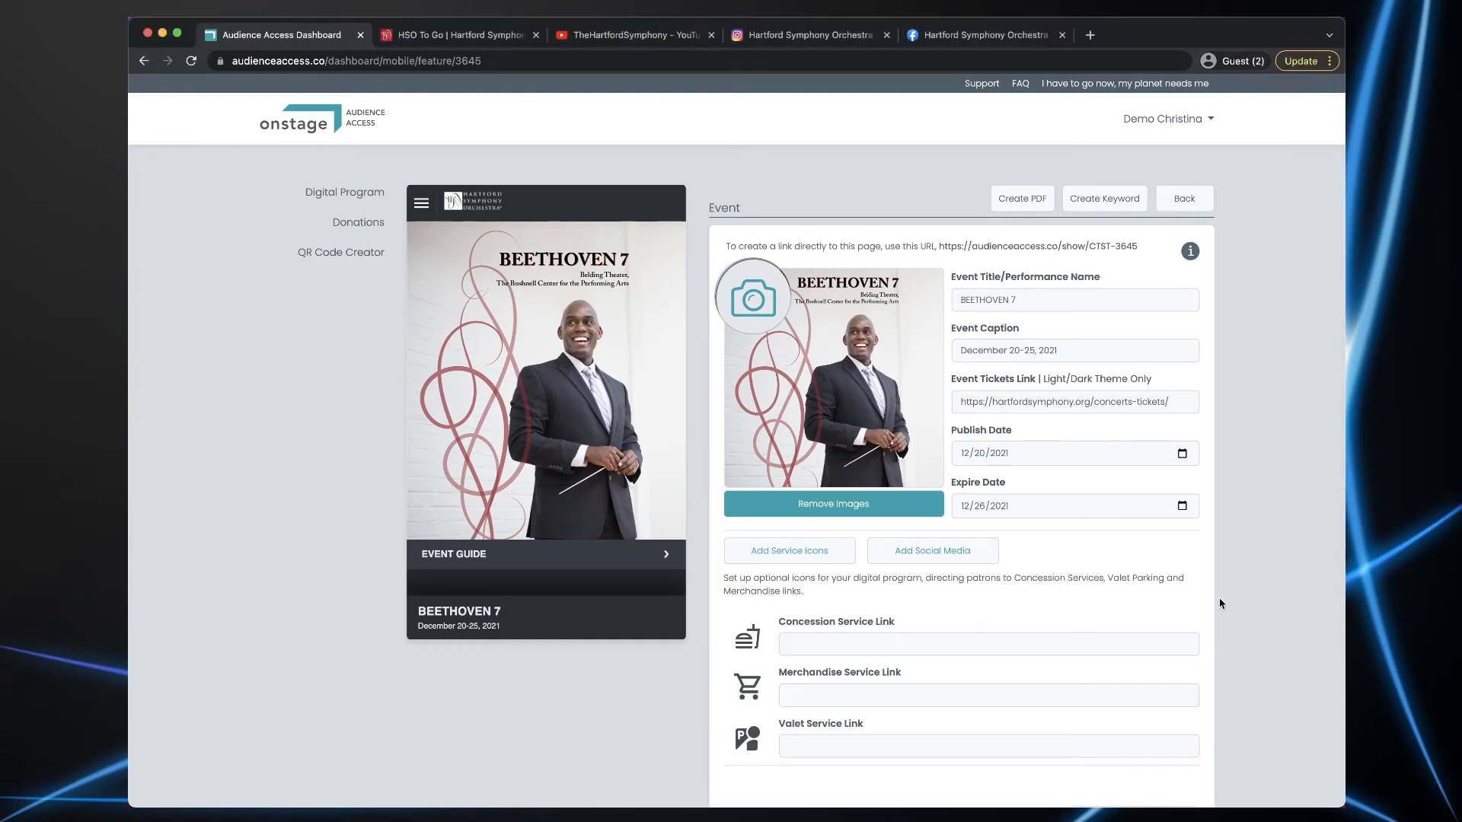
scroll(1218, 602, "down", 3)
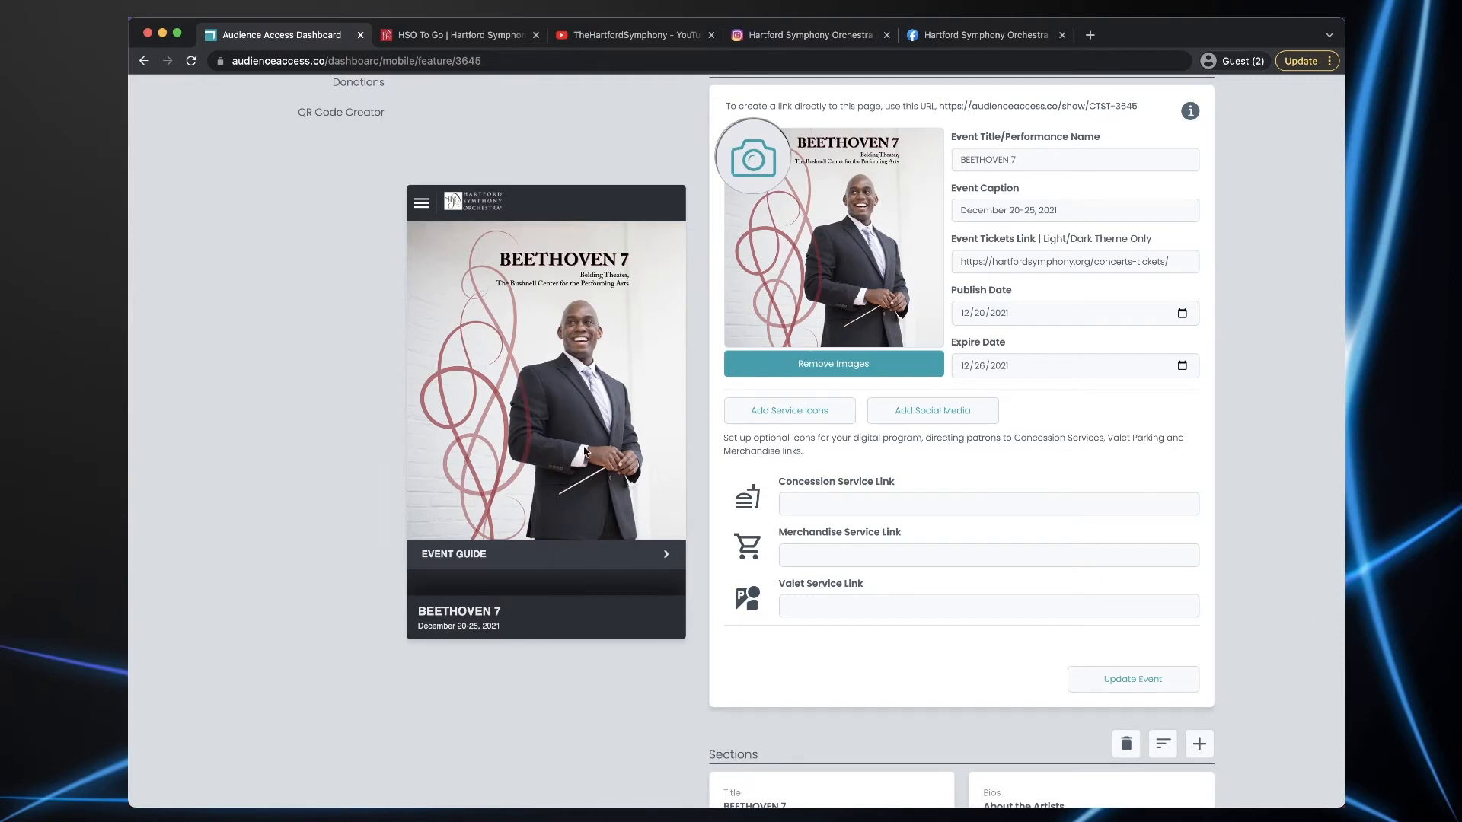
left_click(832, 554)
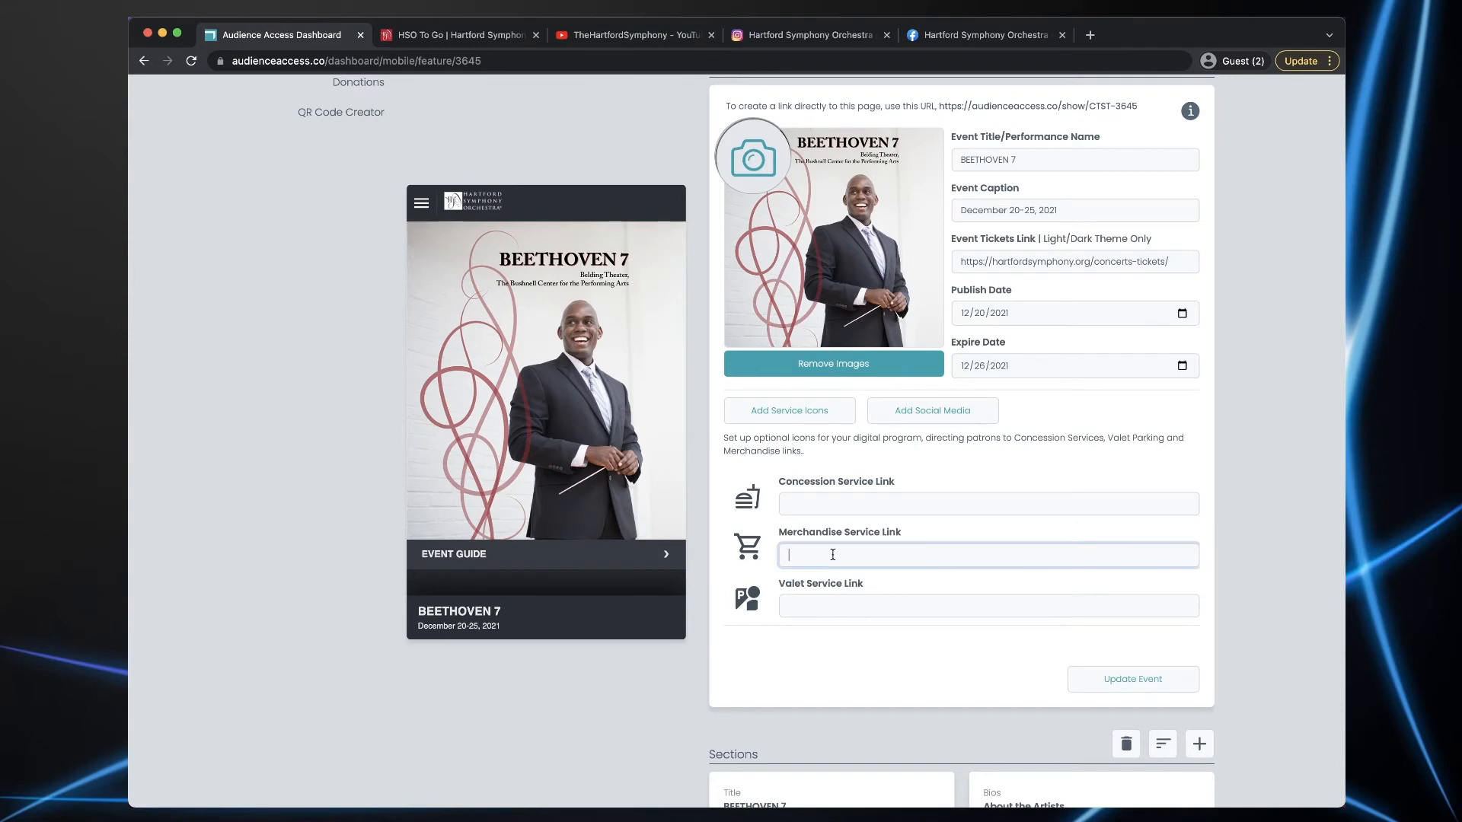
type("https://hartfordsymphony.org/hso-to-go/")
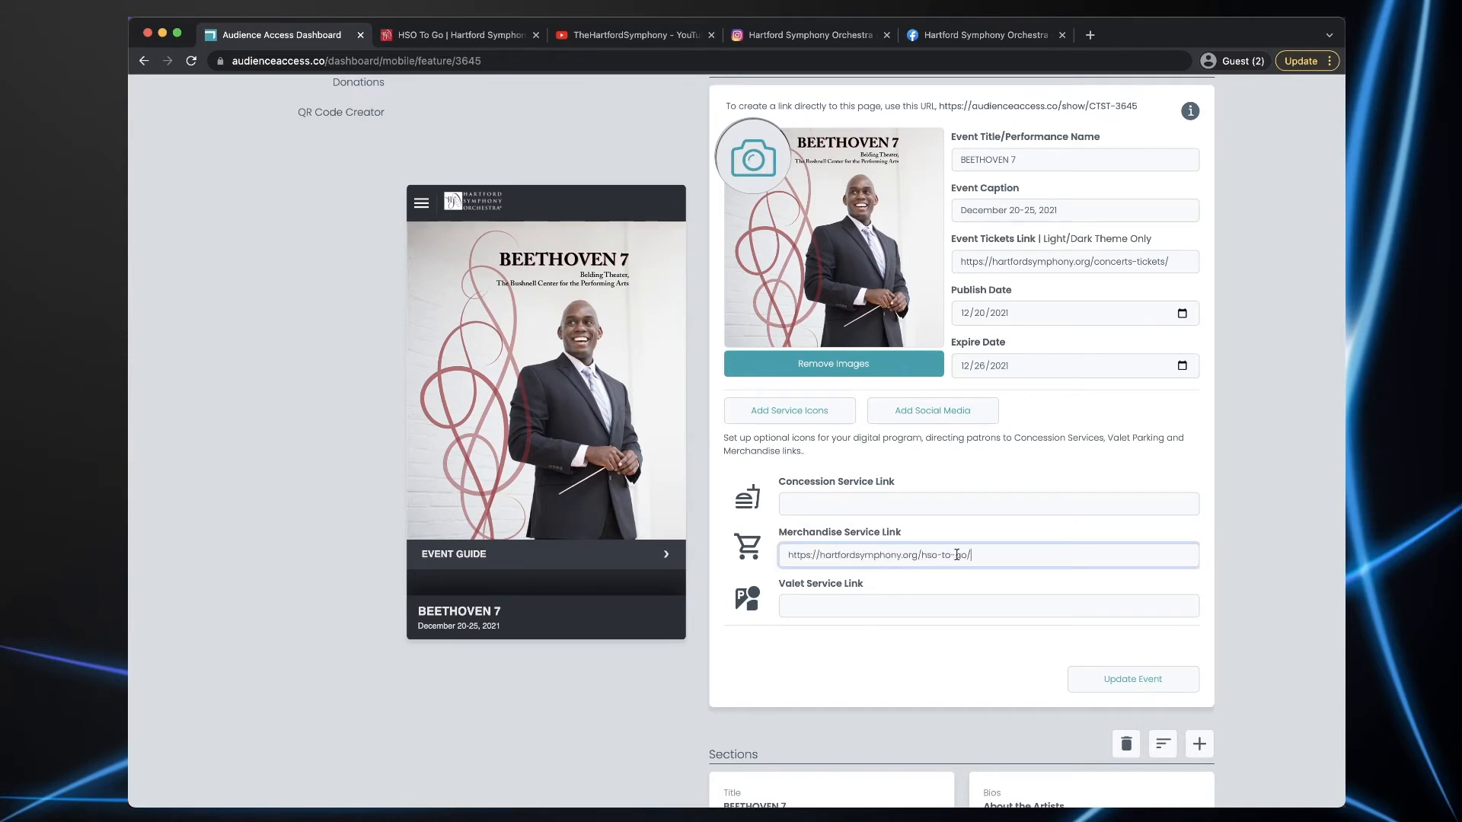
left_click(1137, 684)
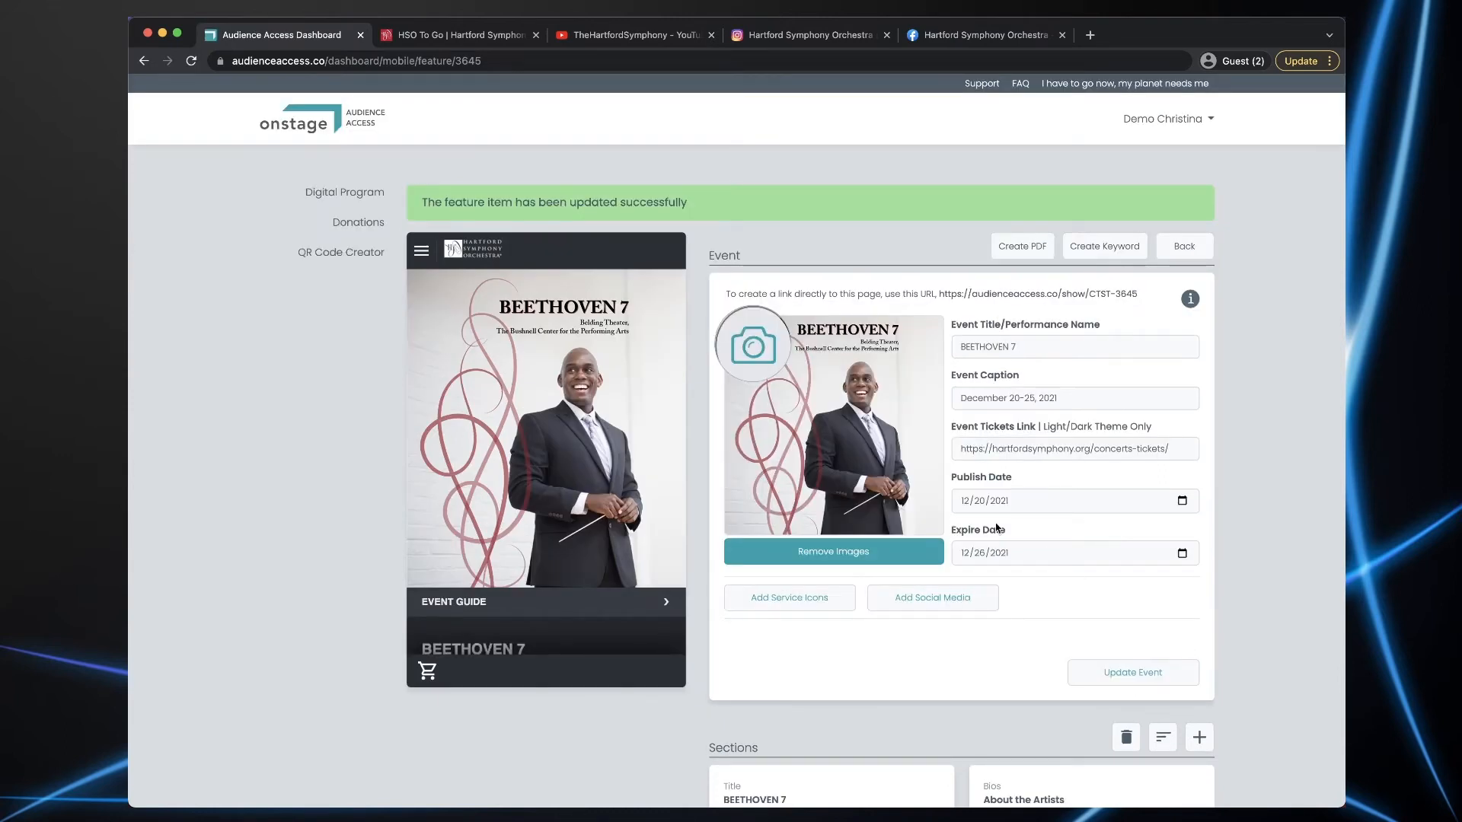
left_click(427, 672)
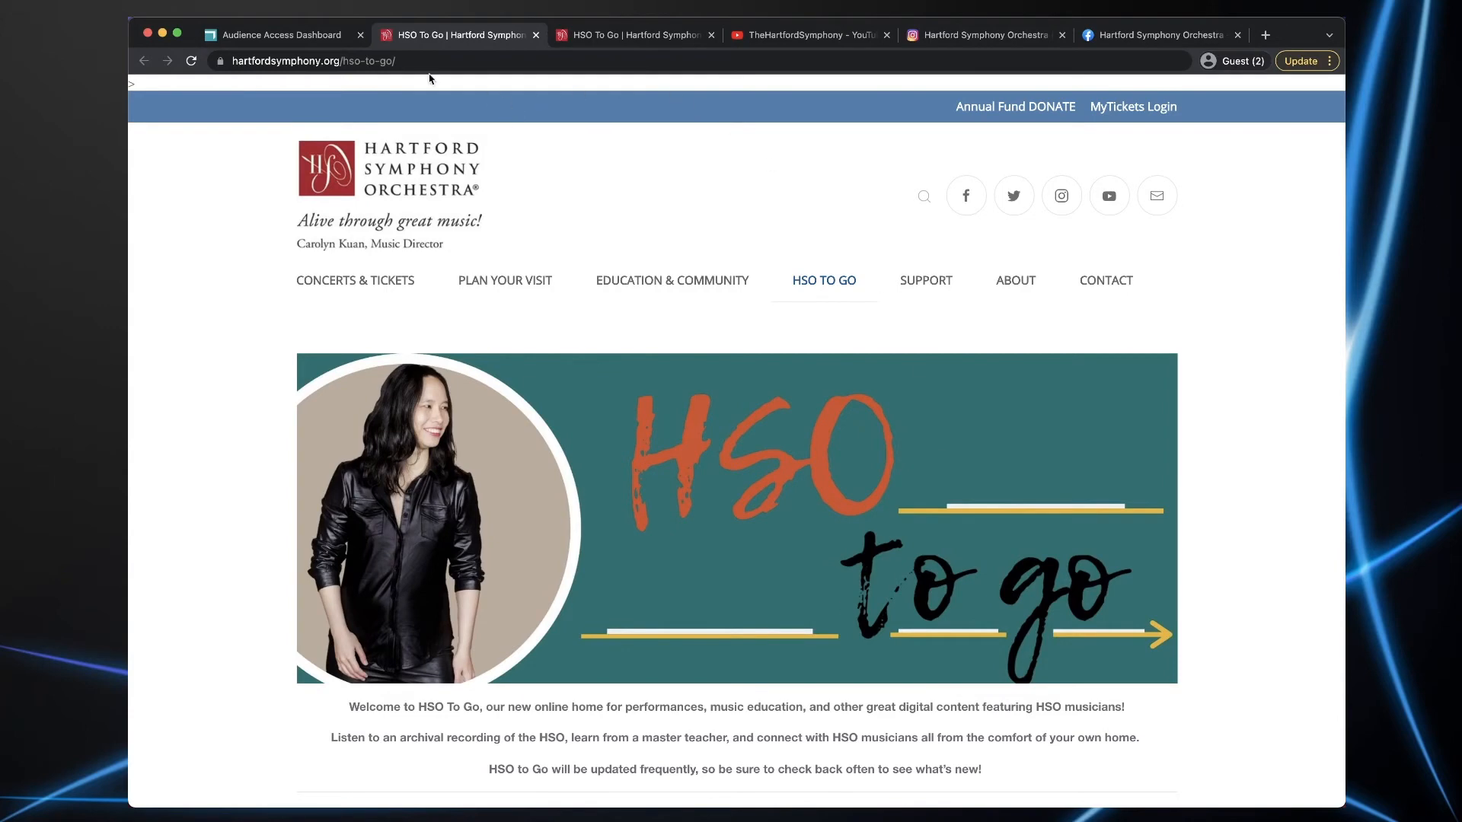
left_click(280, 35)
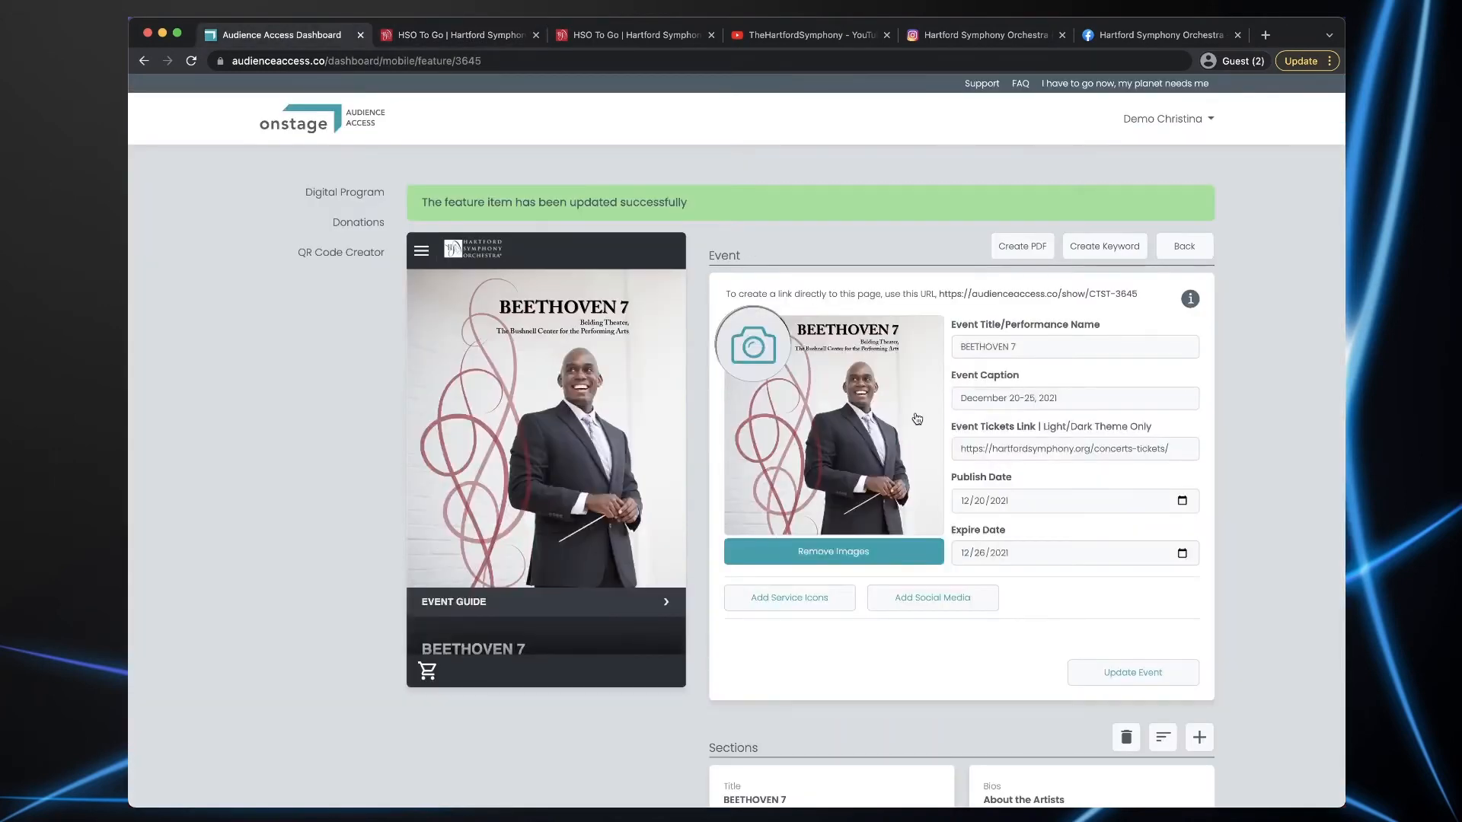
- Add the orchestra's Facebook page and YouTube channel addresses as social media links
left_click(932, 604)
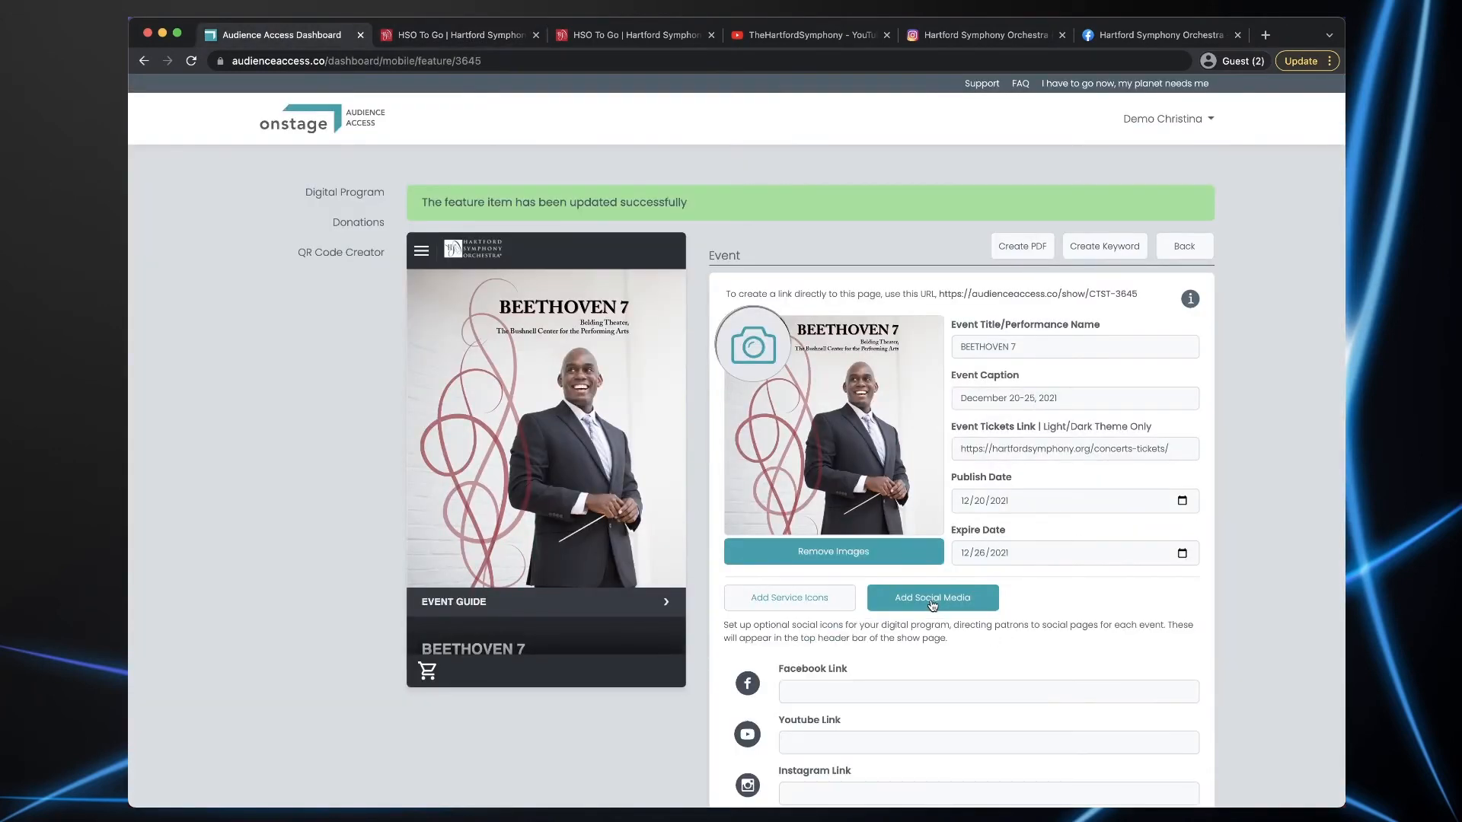
scroll(965, 613, "down", 2)
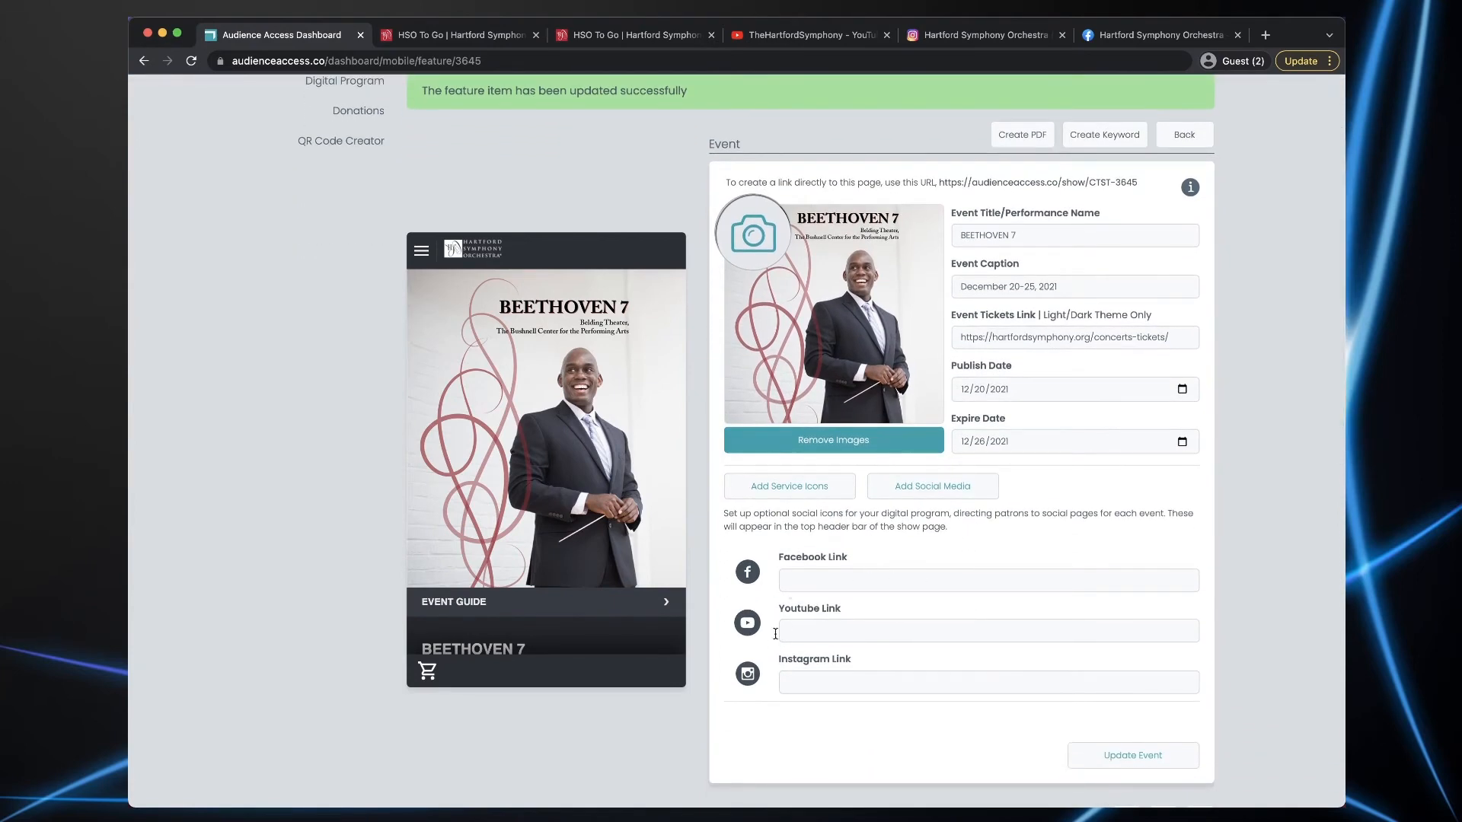
left_click(1175, 36)
left_click(417, 62)
key("super+c")
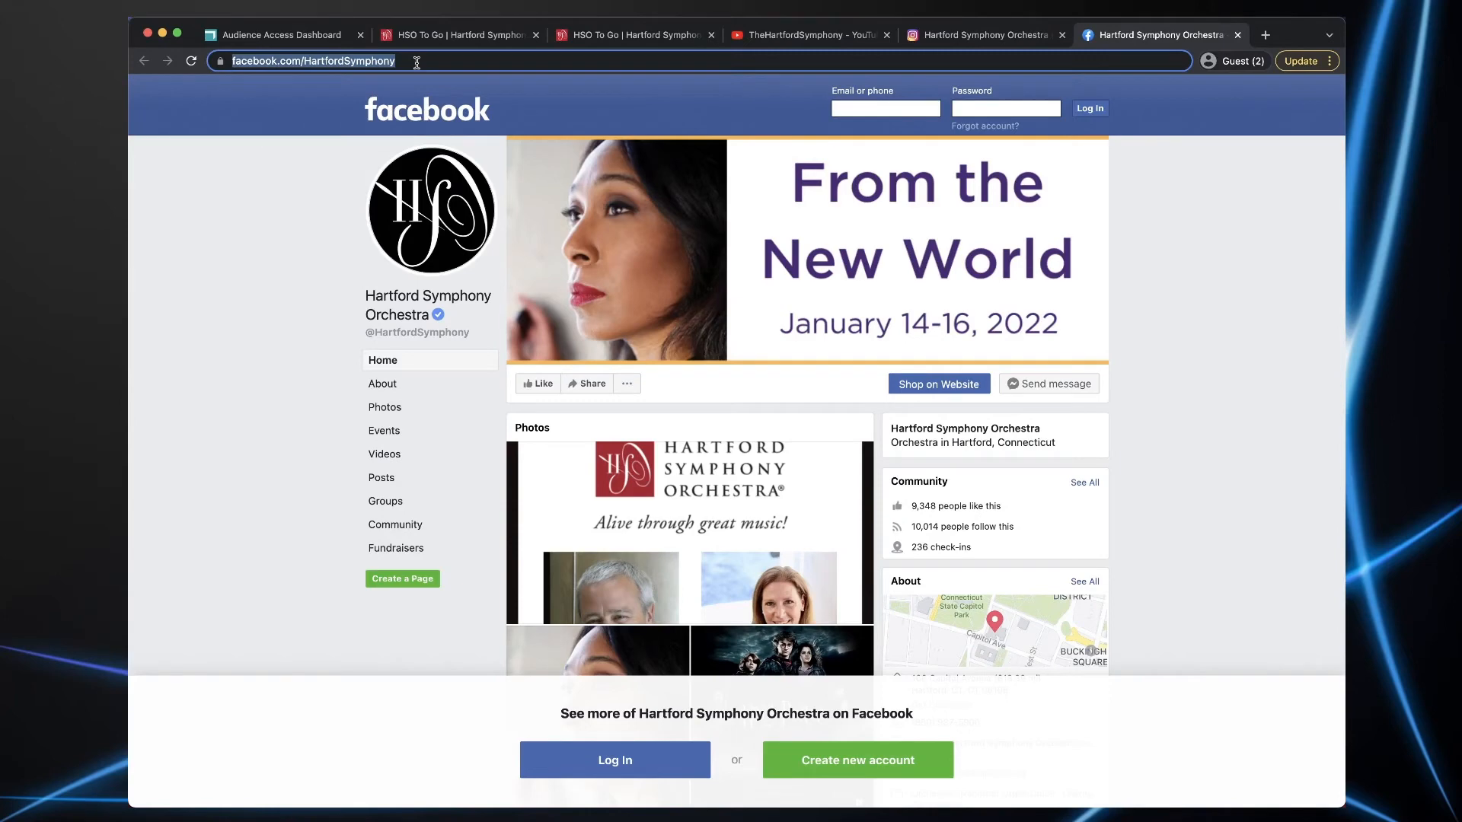
left_click(289, 35)
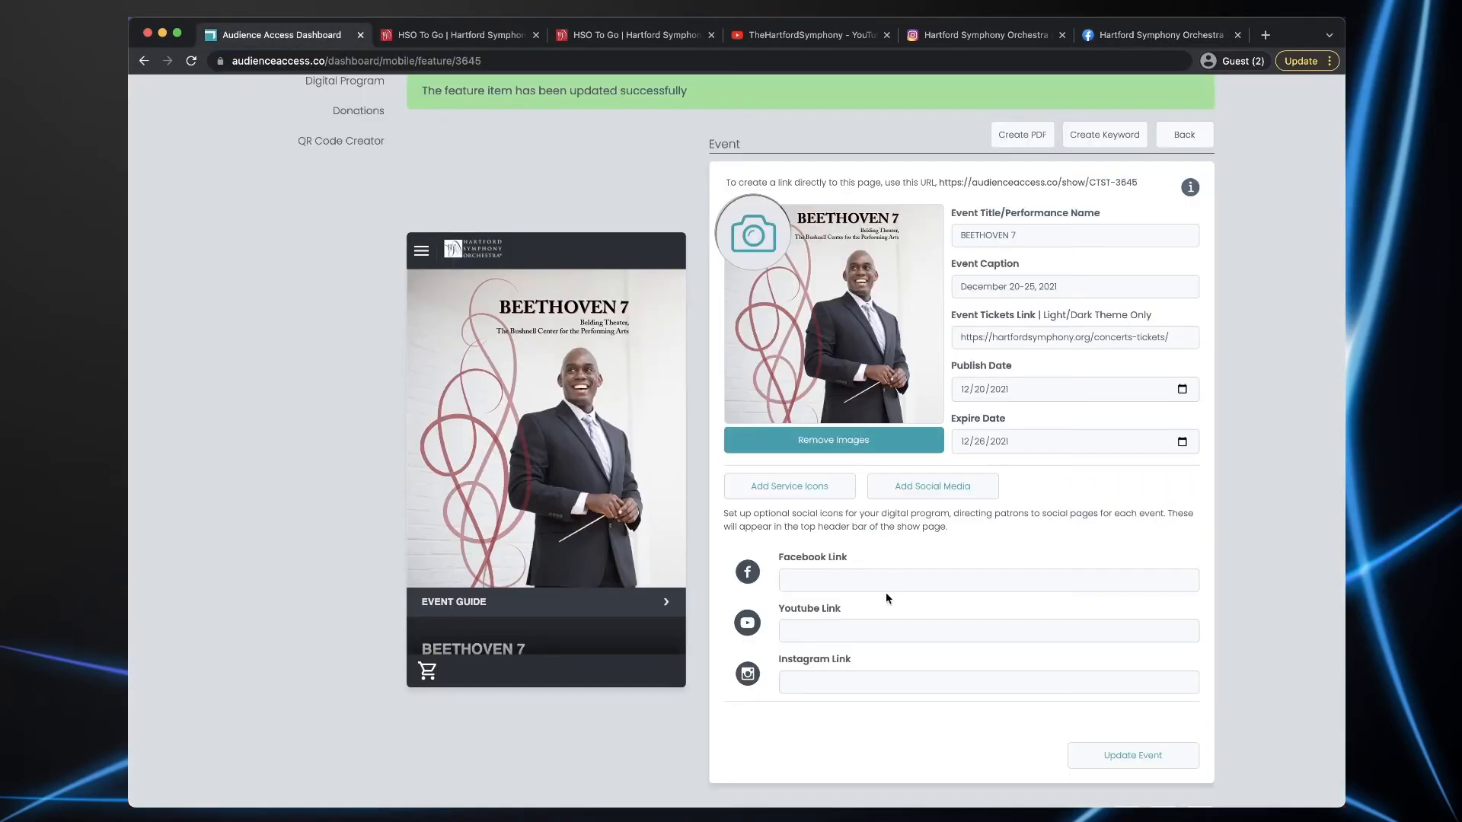
left_click(819, 578)
key("super+v")
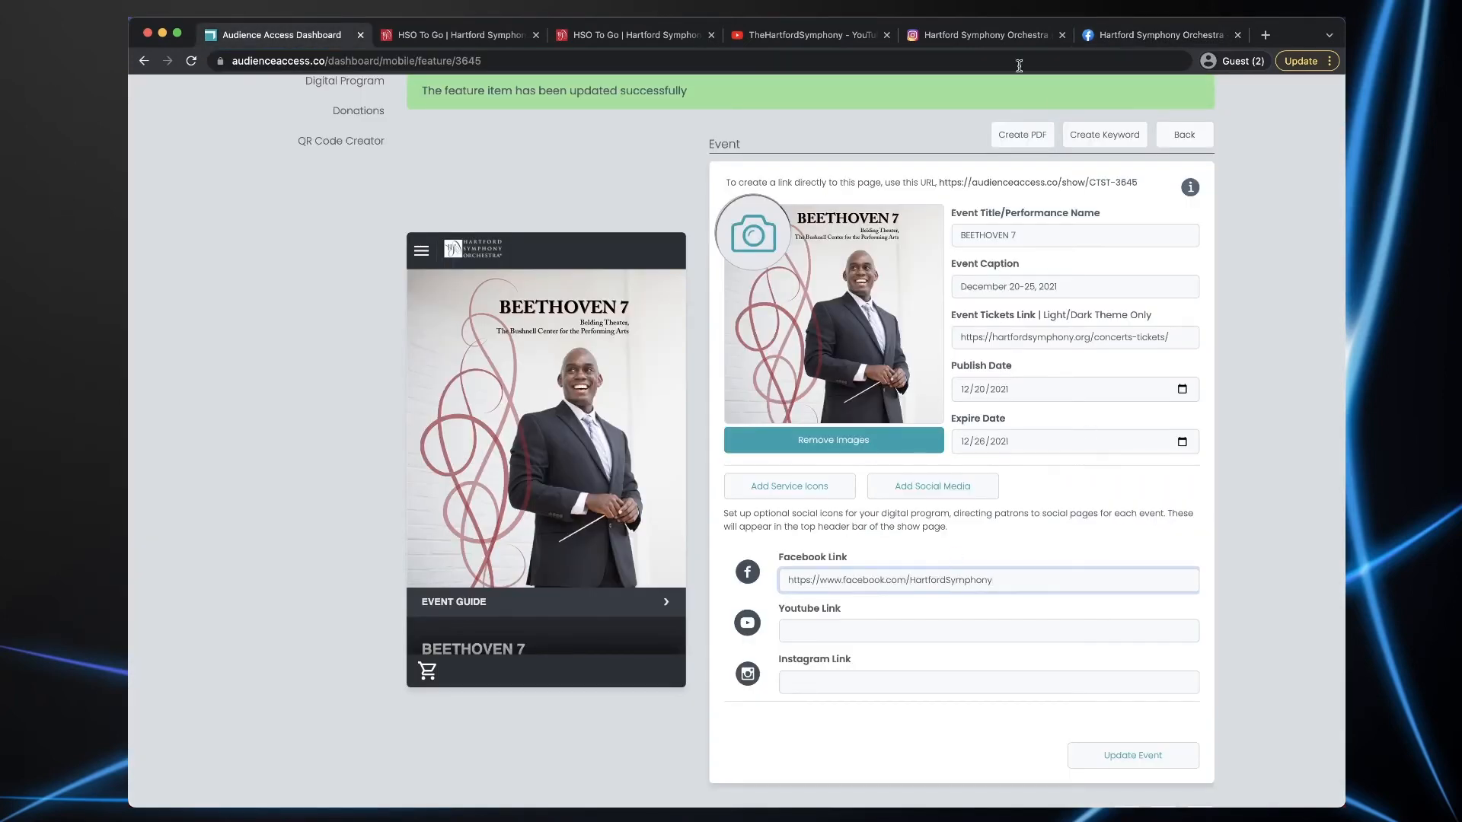
left_click(789, 35)
left_click(436, 61)
key("super+c")
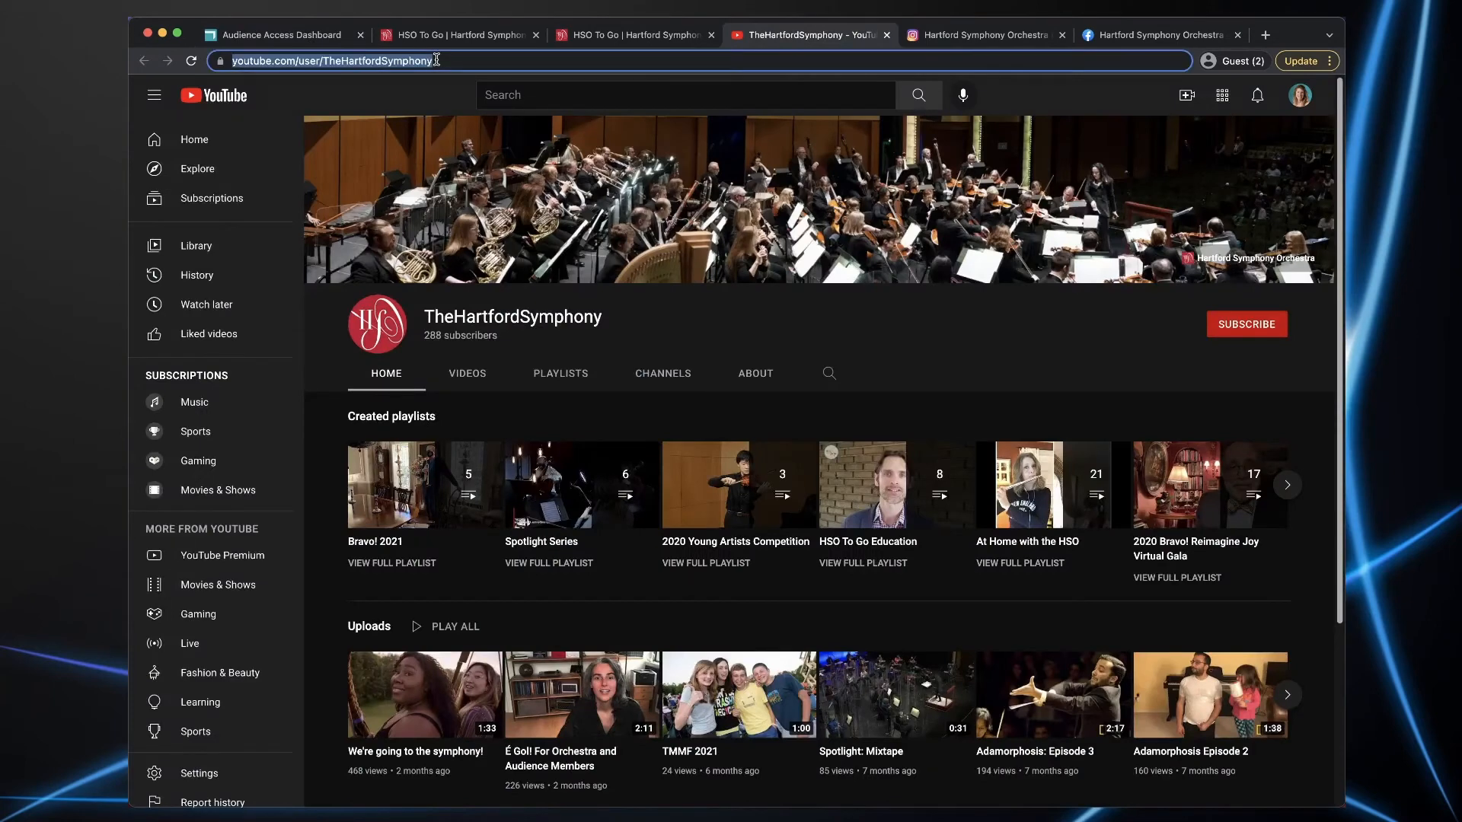
left_click(289, 36)
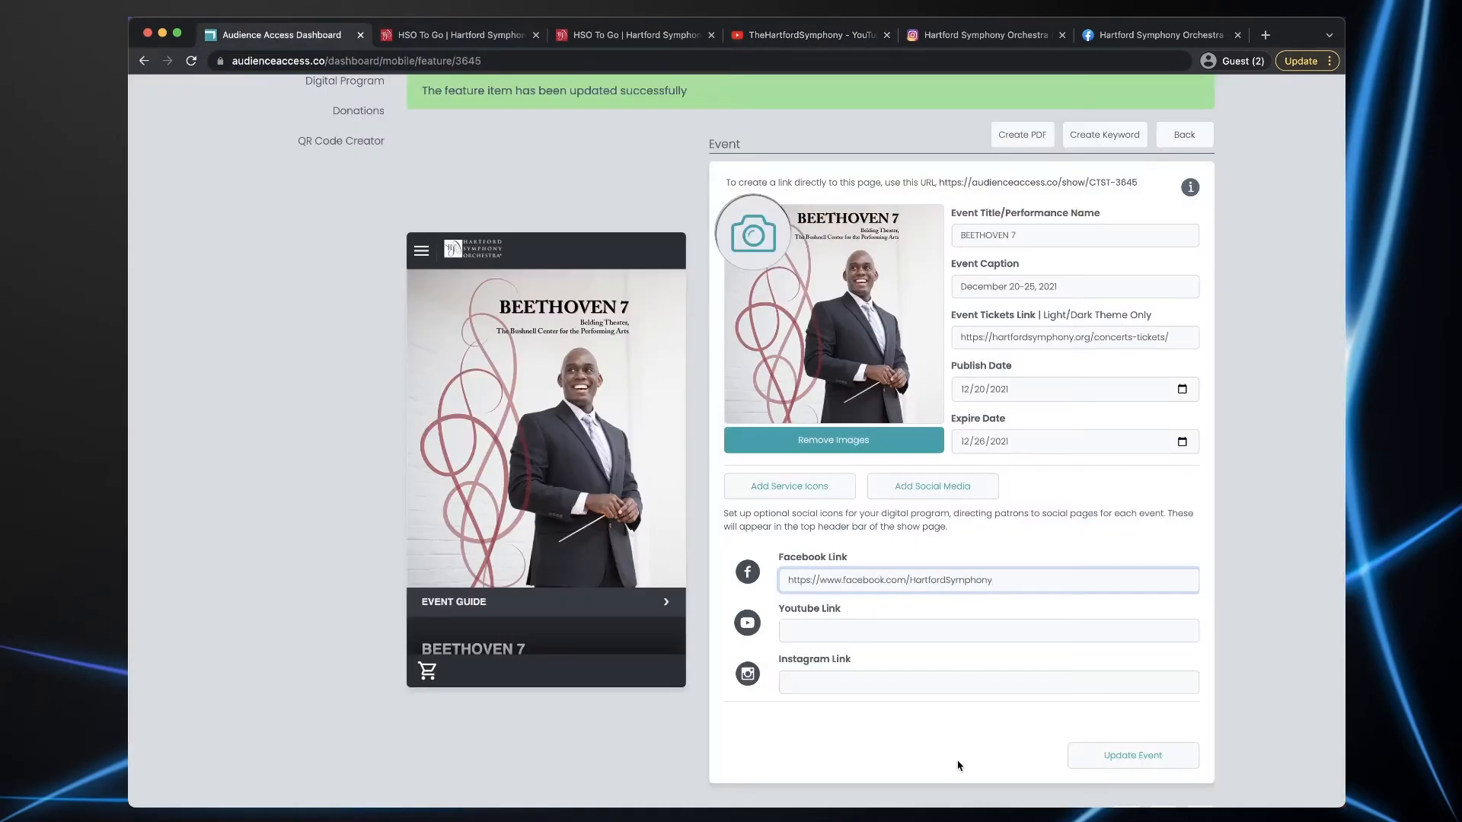
left_click(836, 631)
key("super+v")
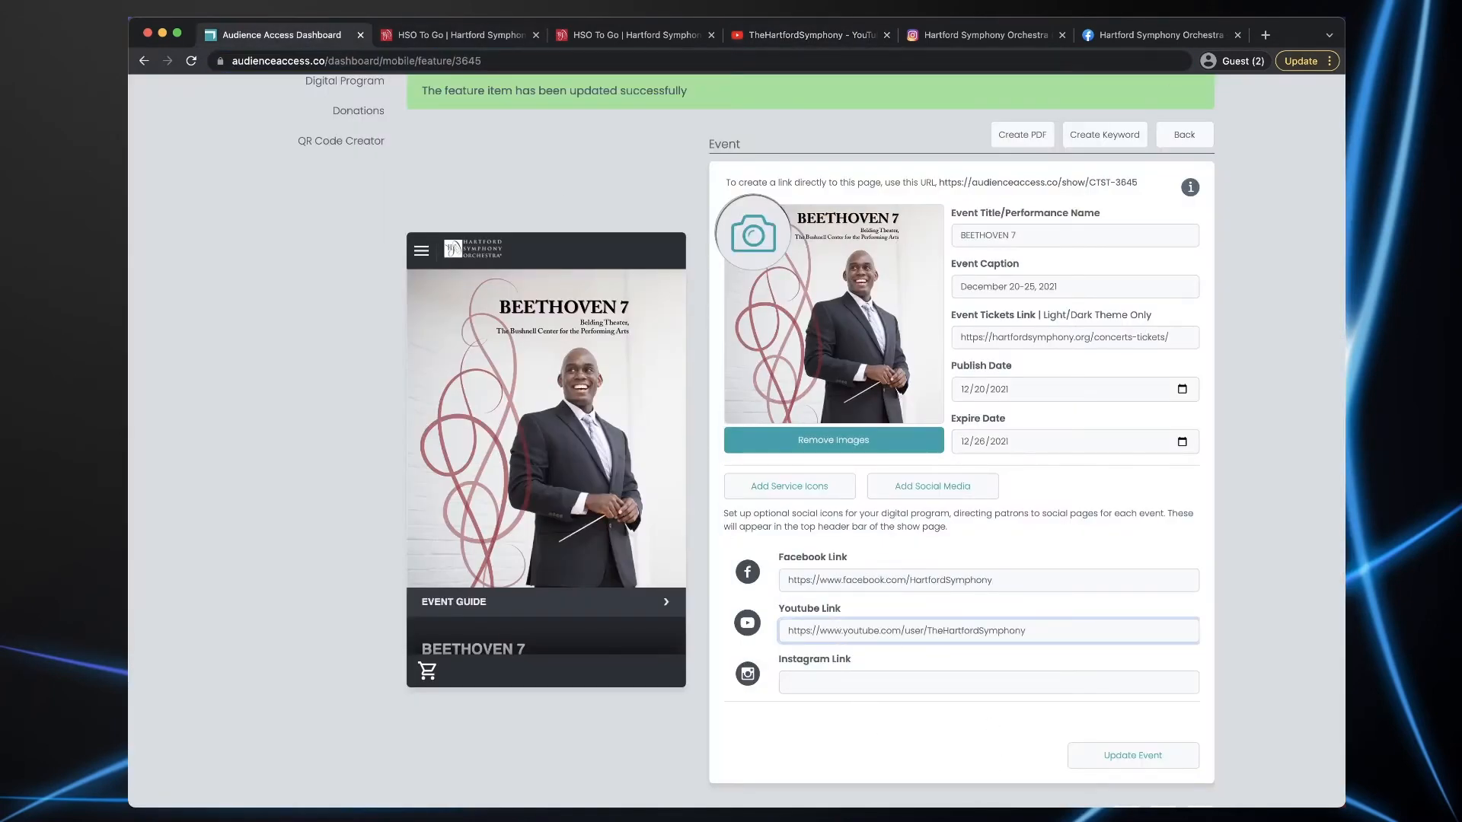
- Add the Instagram profile link, update the event, and test the Facebook icon in the preview
left_click(979, 36)
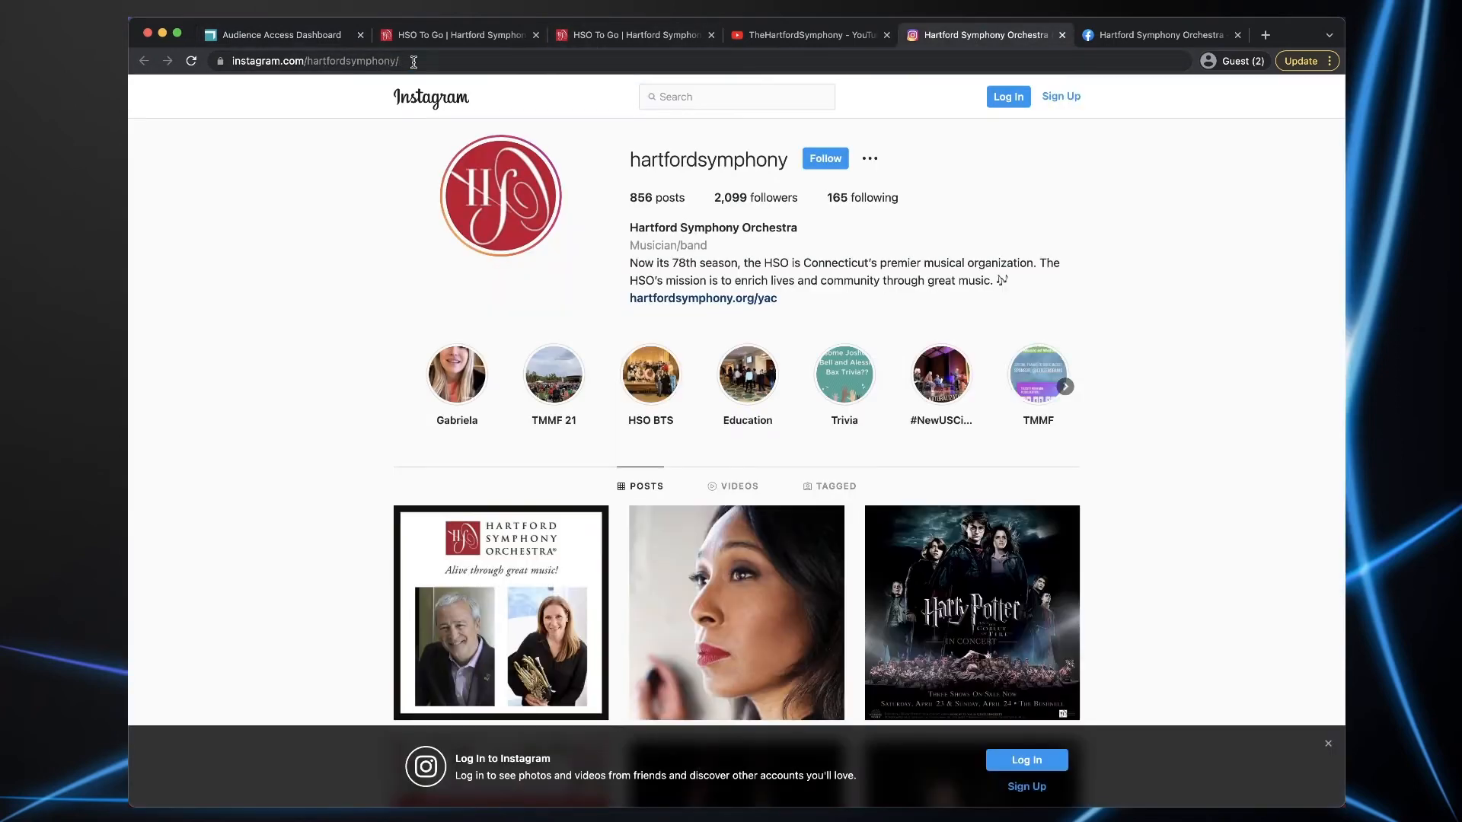
left_click(413, 61)
key("super+c")
left_click(304, 35)
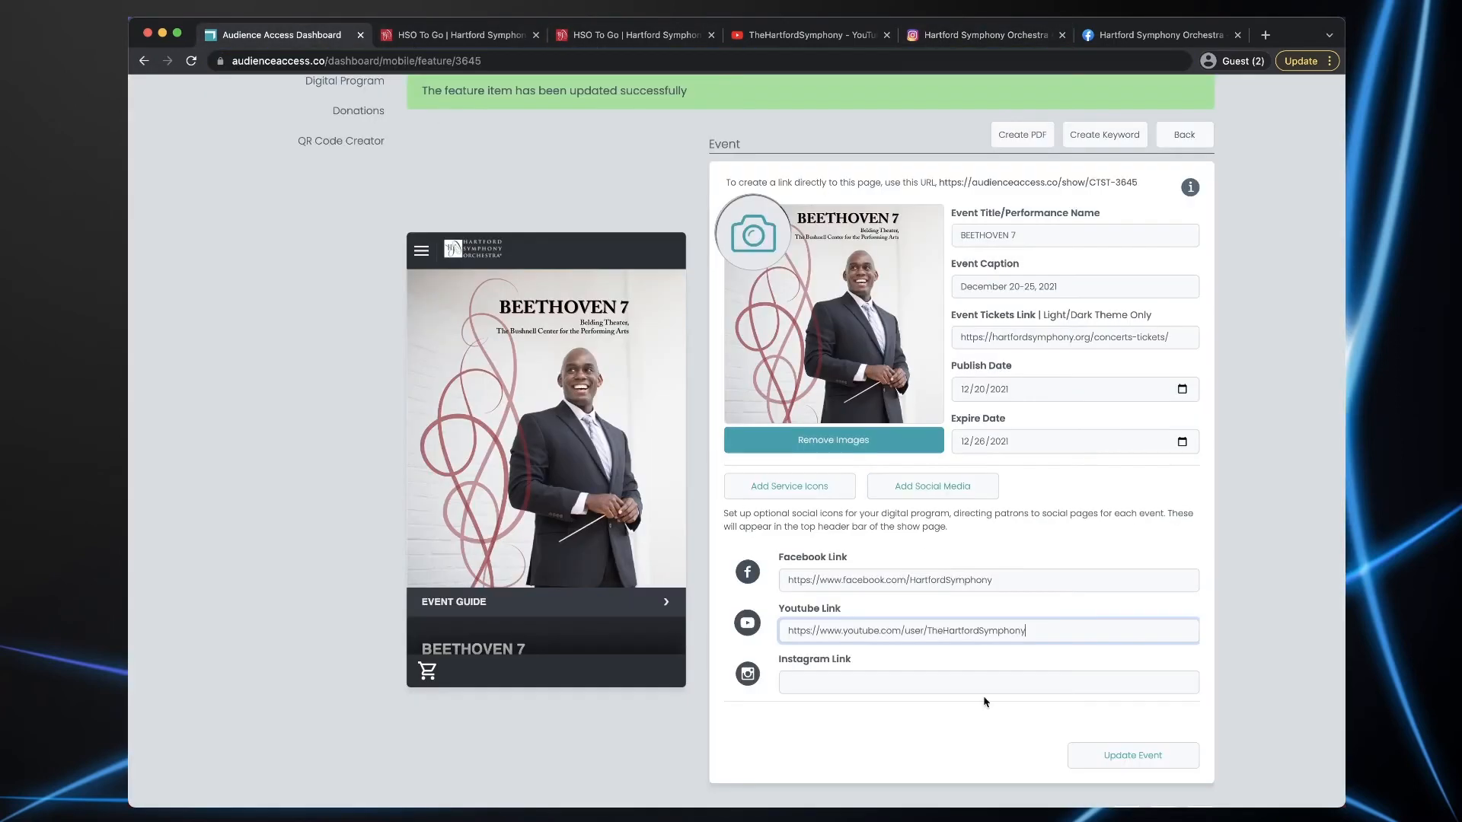
left_click(832, 683)
key("super+v")
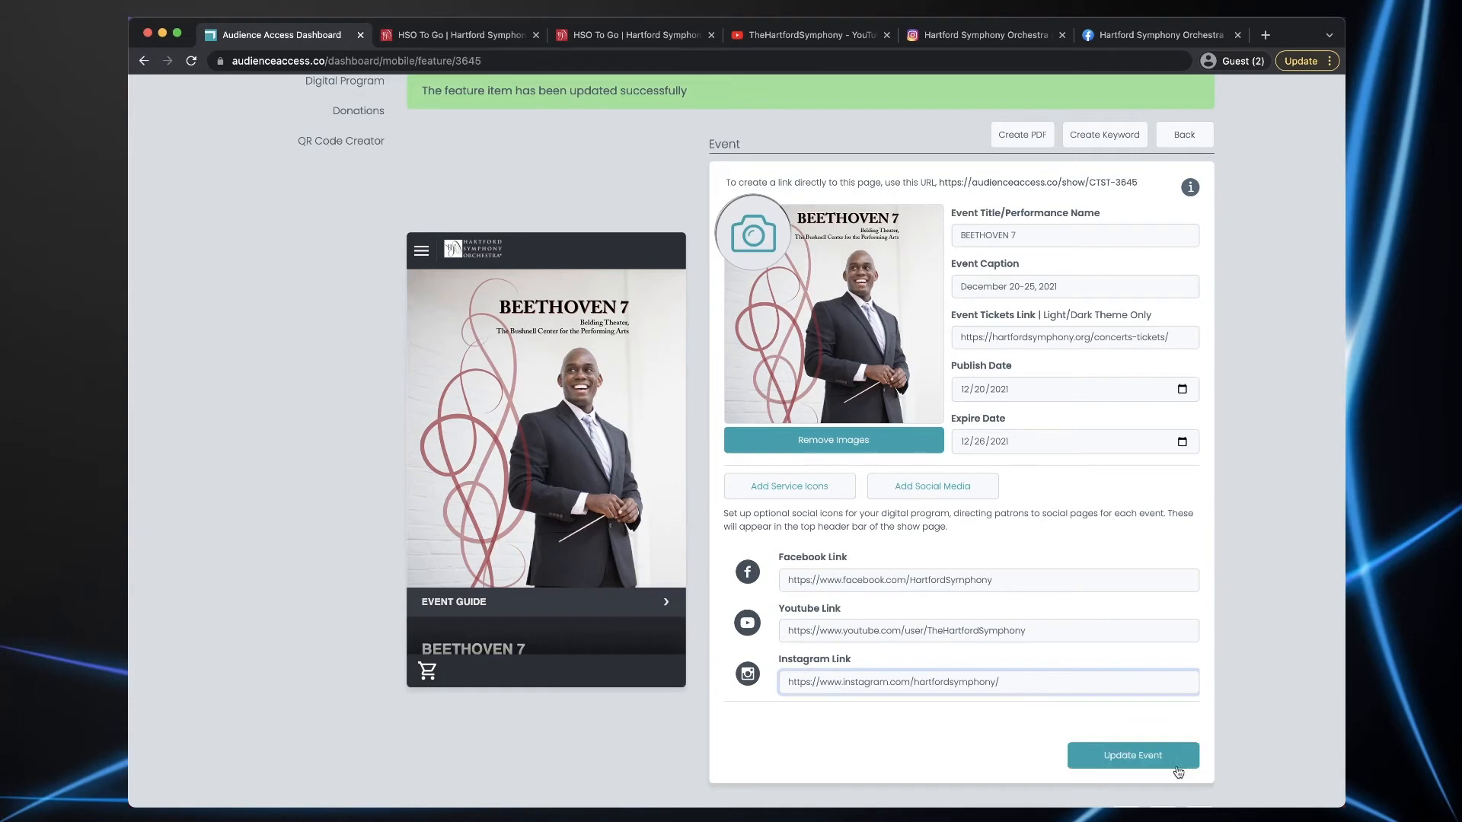
left_click(1130, 756)
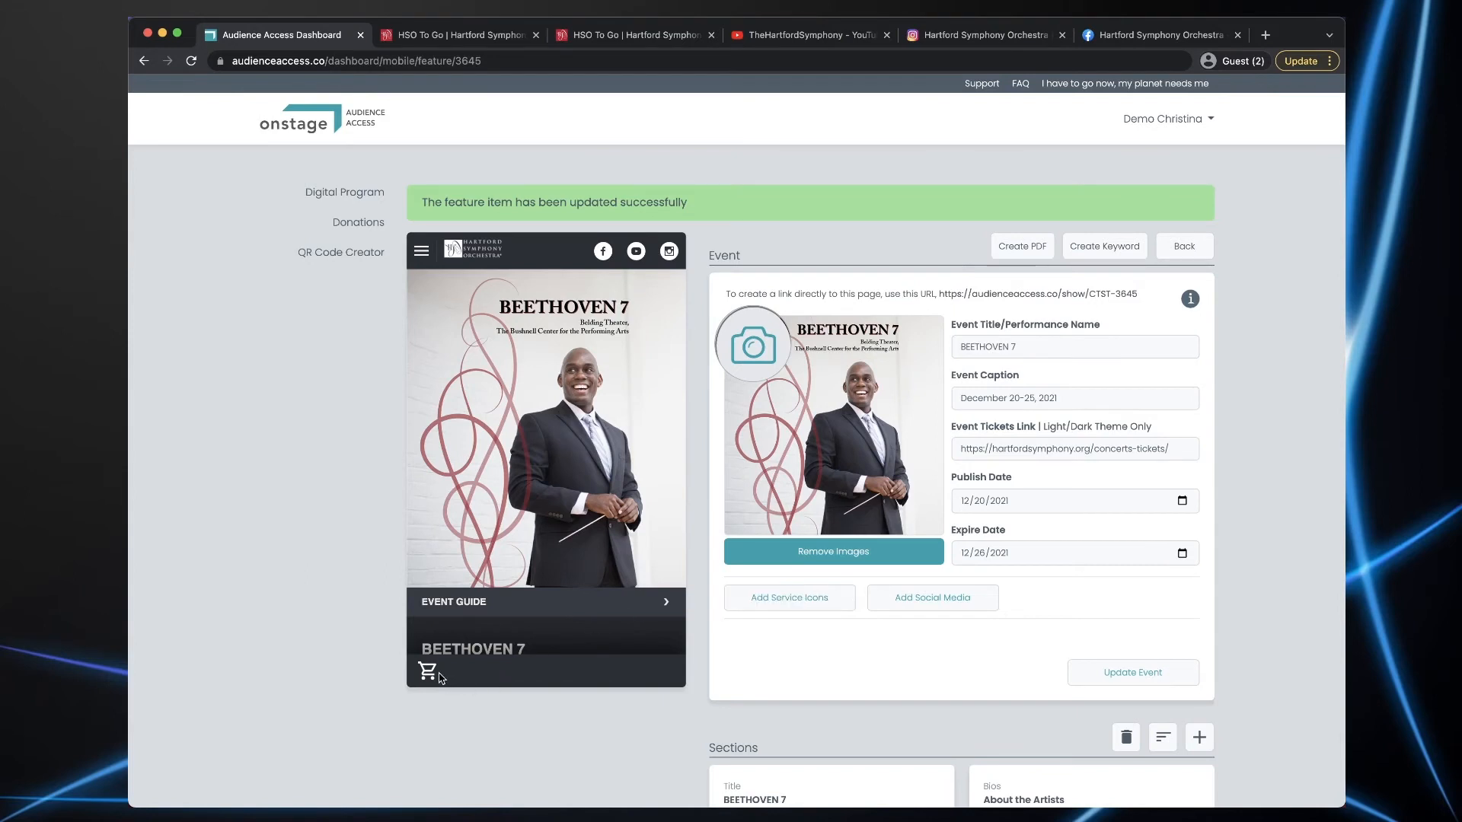
left_click(602, 255)
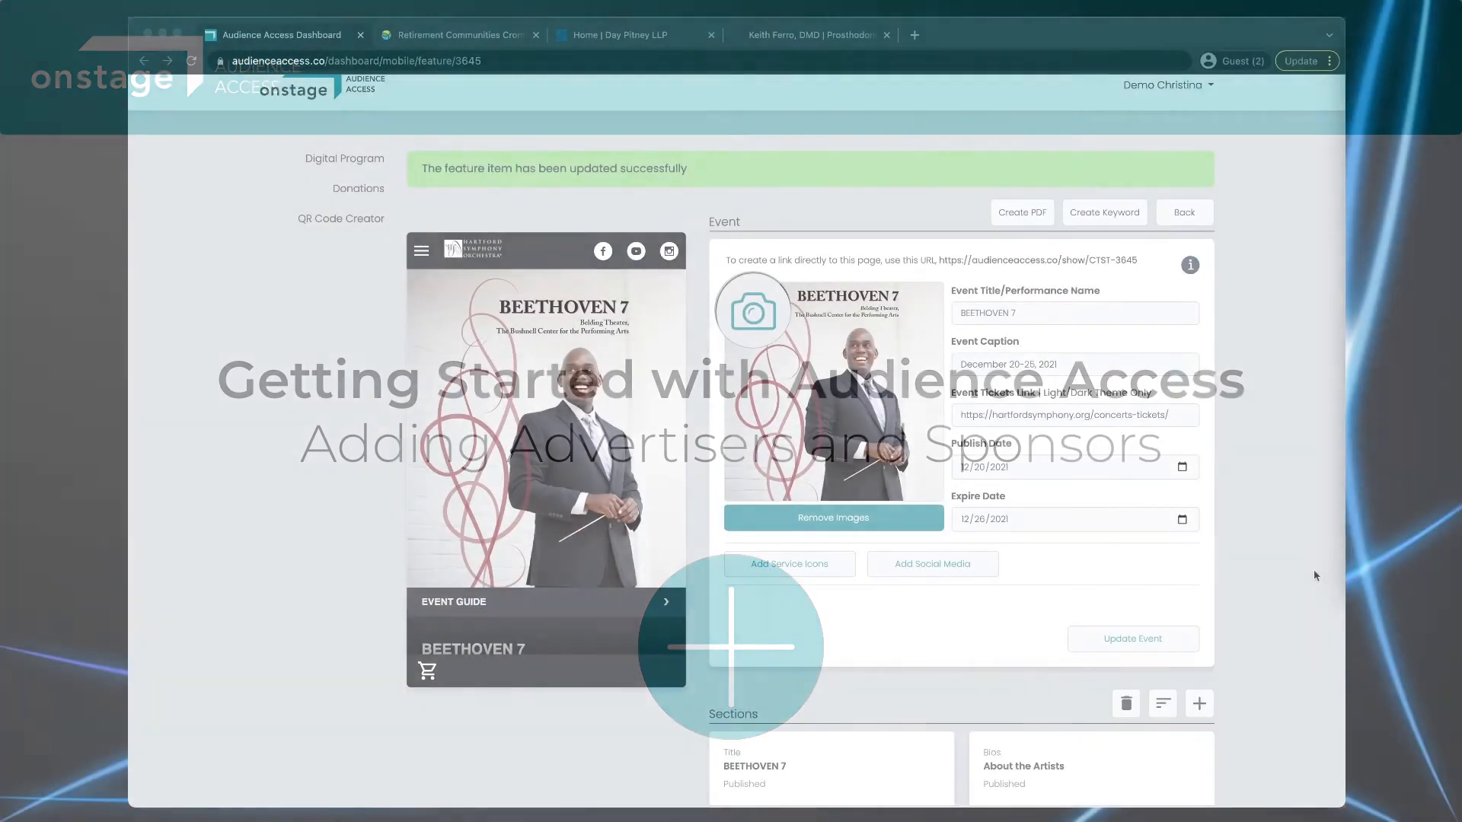
- Start a new advertiser entry and attach the Covenant Living ad image
scroll(1295, 570, "down", 6)
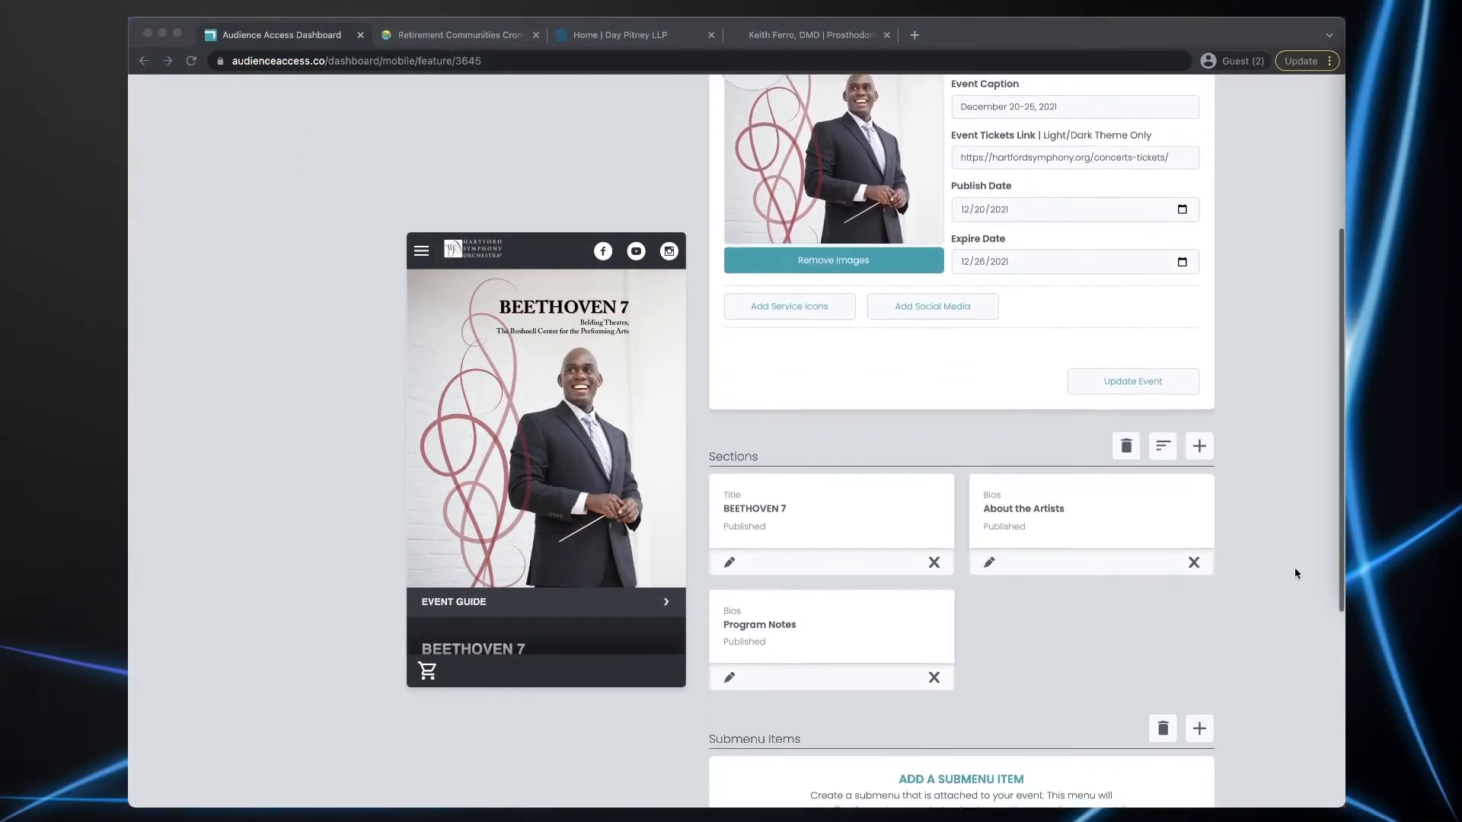
scroll(1295, 572, "down", 3)
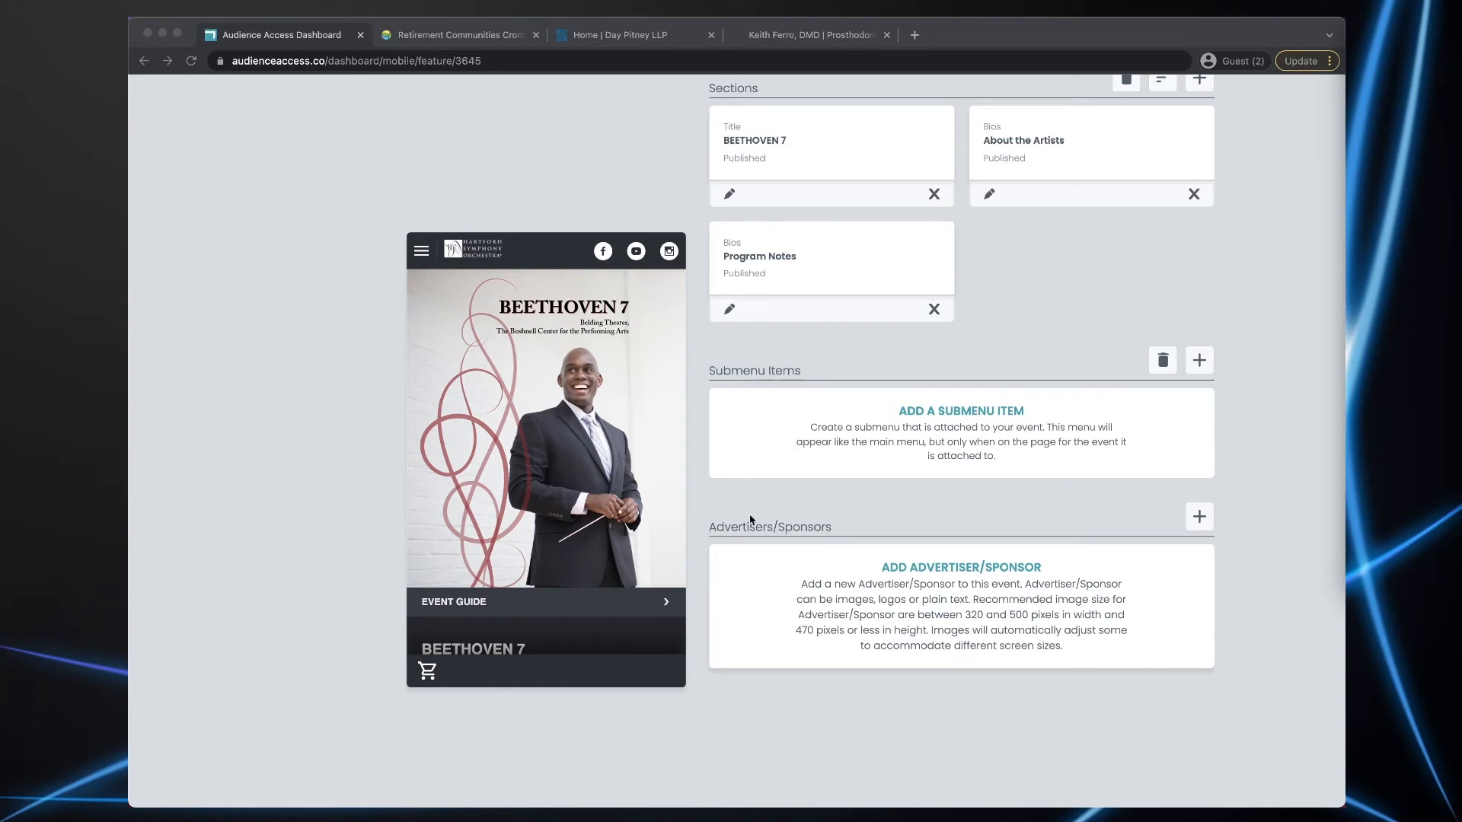
left_click(1199, 517)
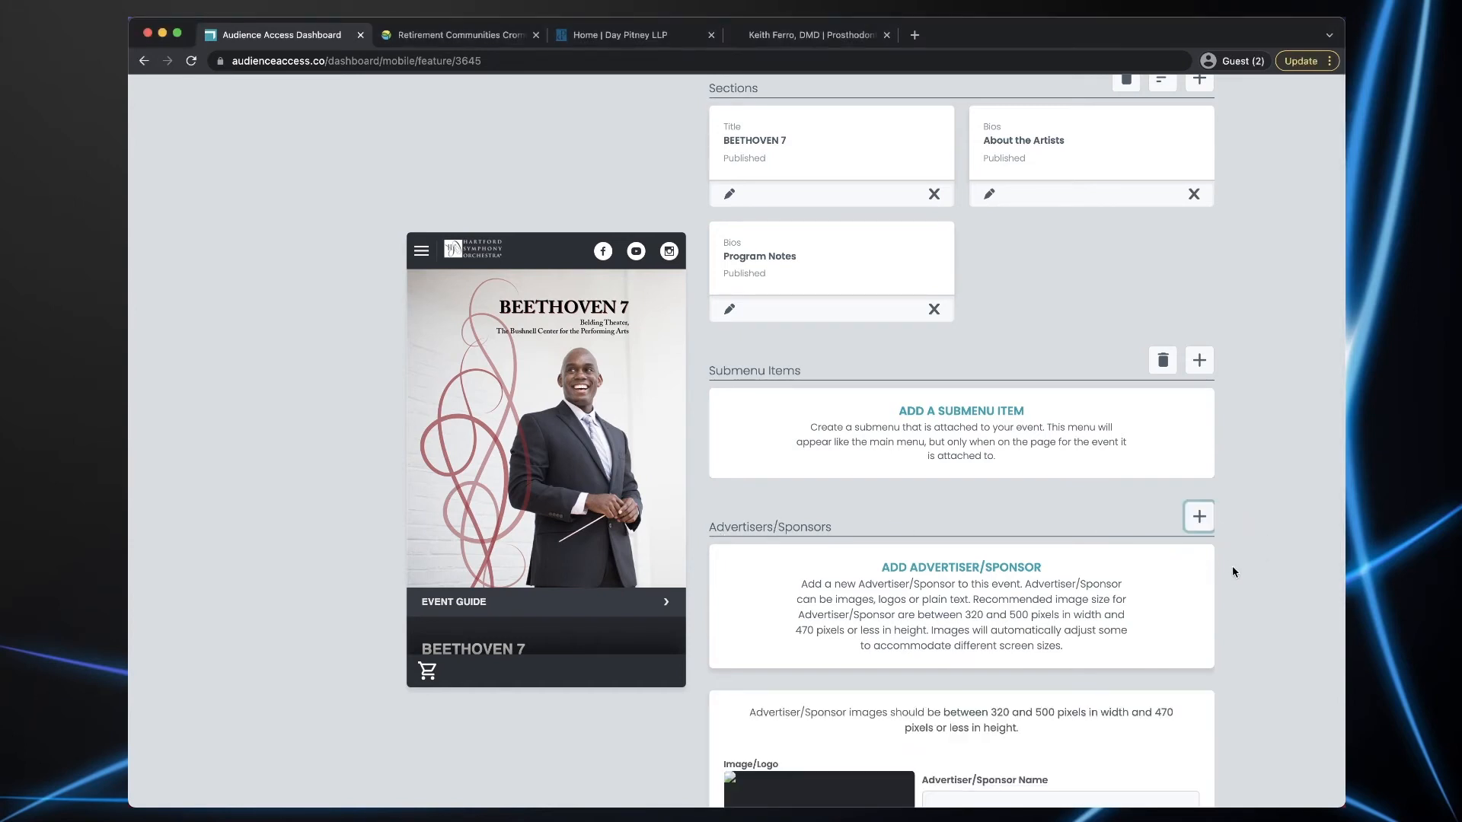
scroll(1232, 565, "down", 5)
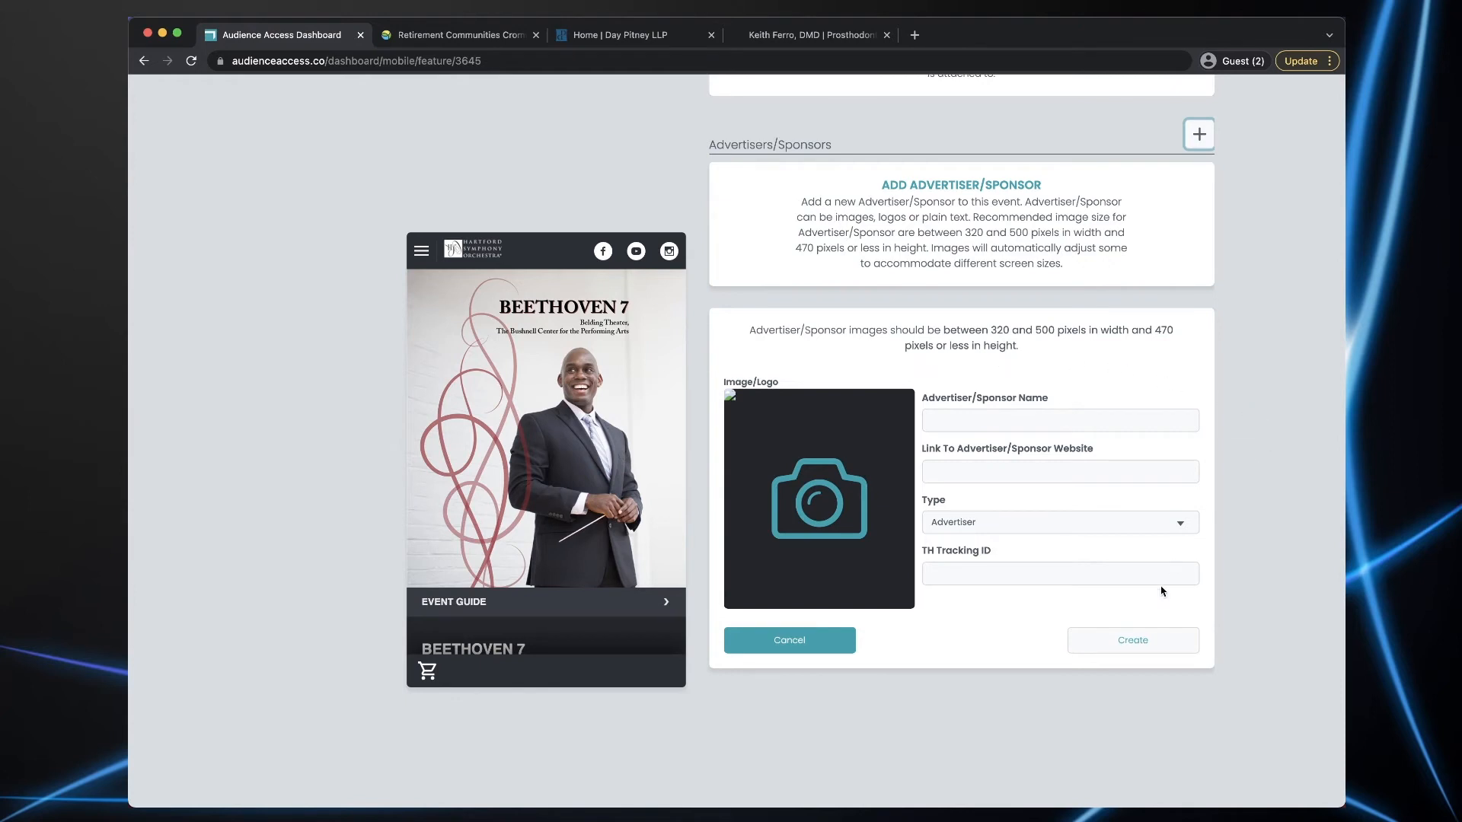
left_click_drag(852, 765, 835, 472)
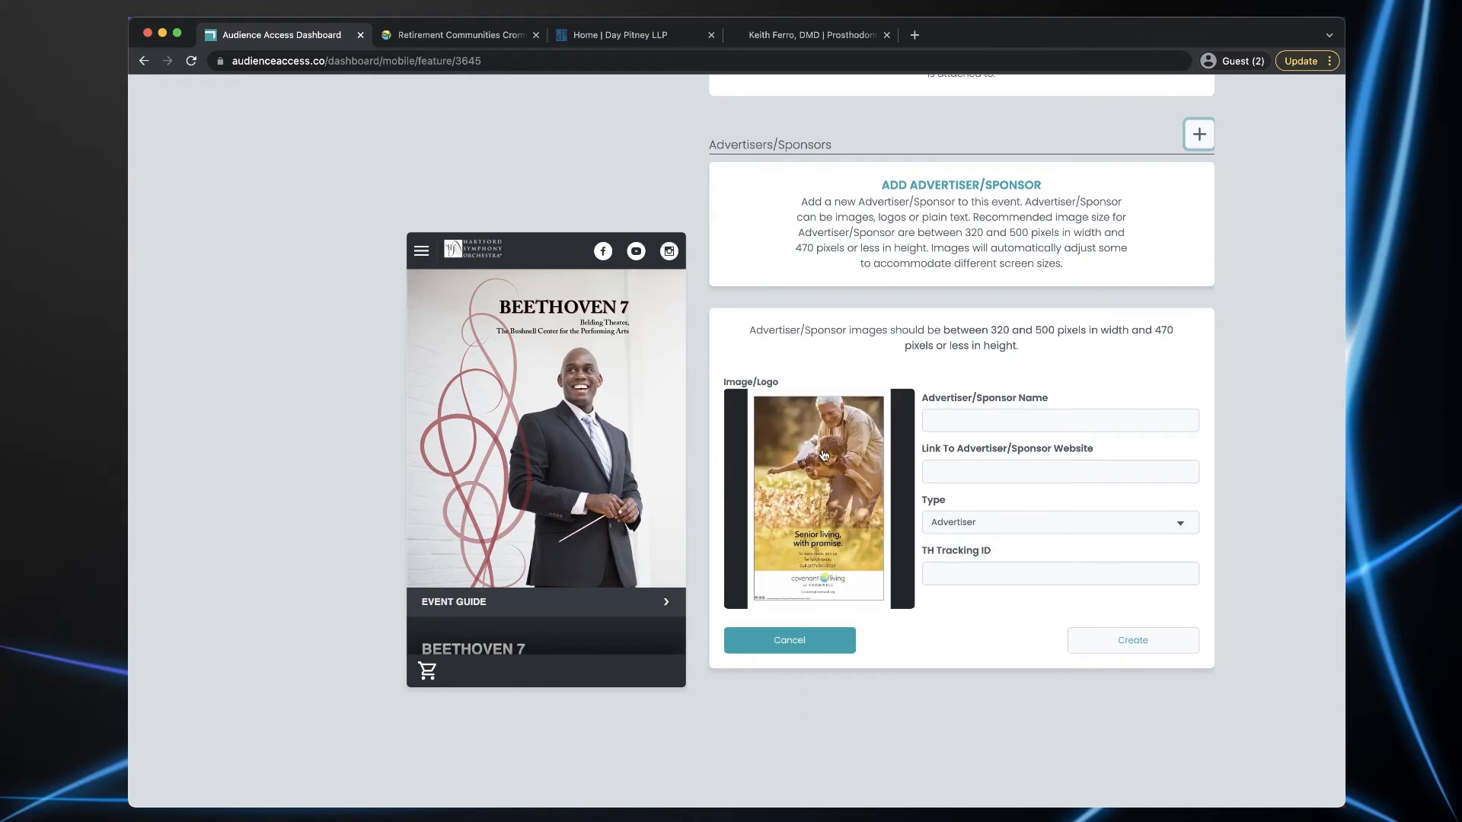
left_click(968, 421)
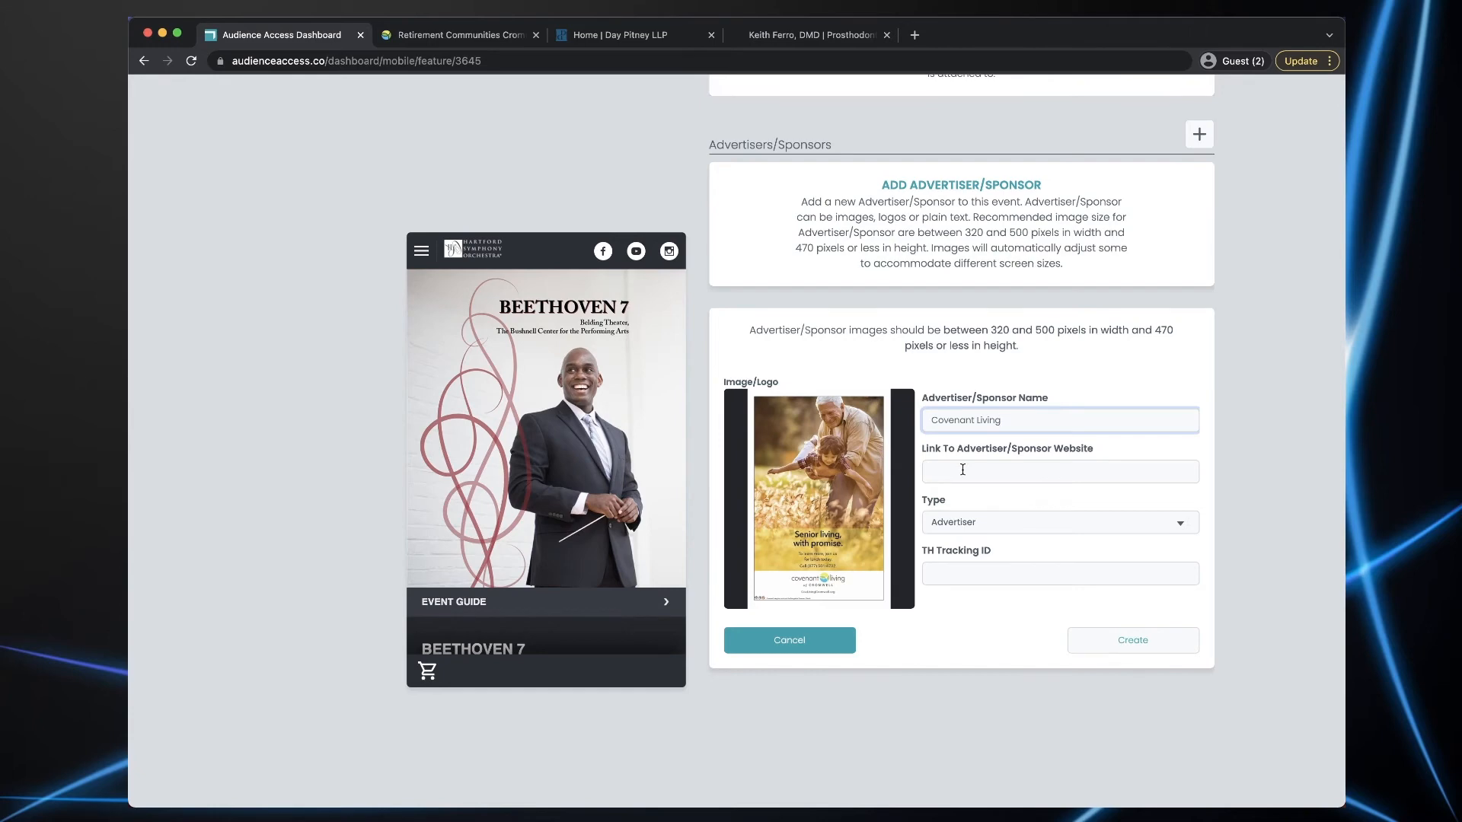
left_click(472, 45)
left_click(1001, 120)
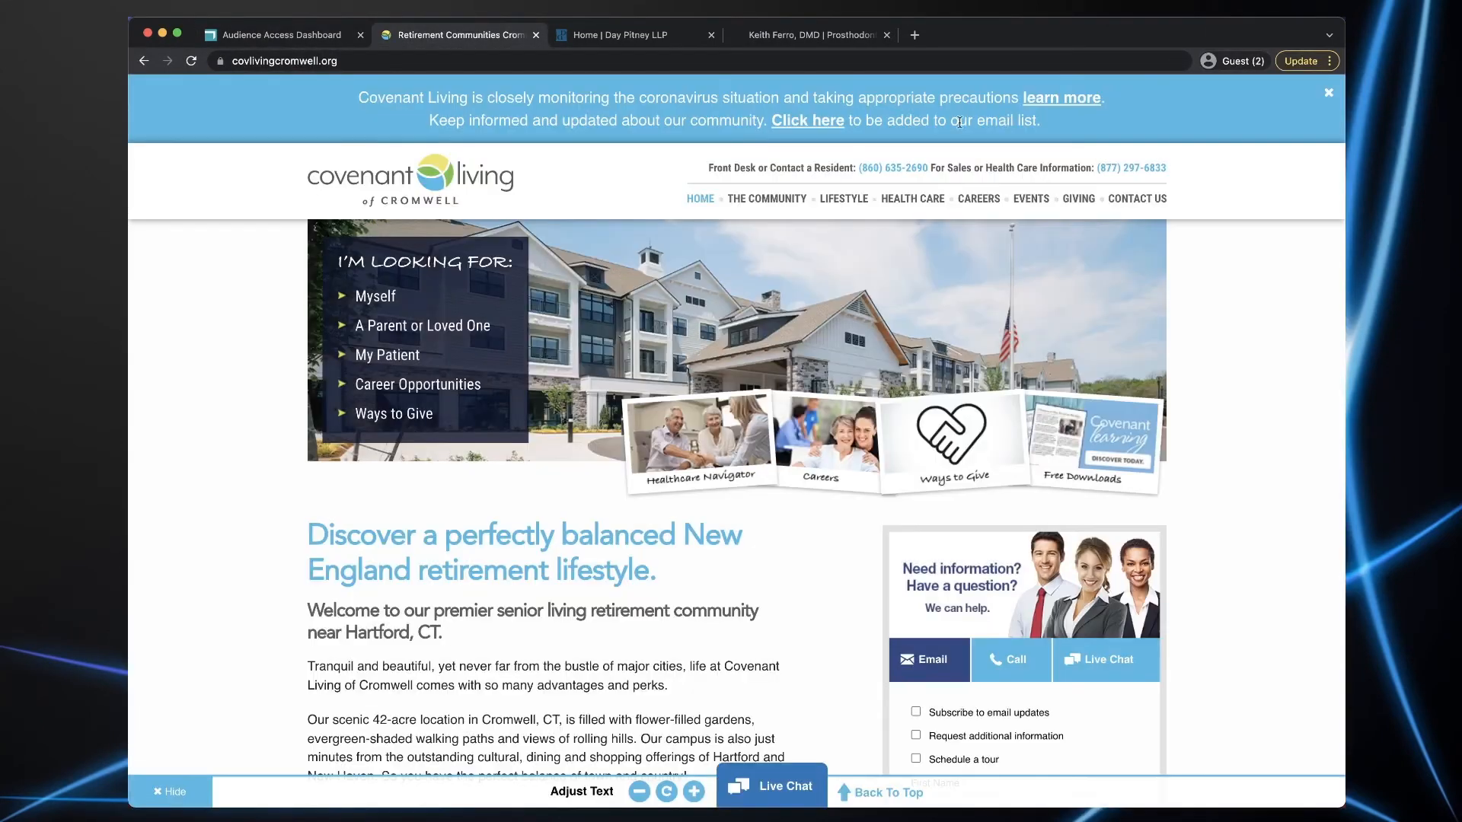
left_click(341, 61)
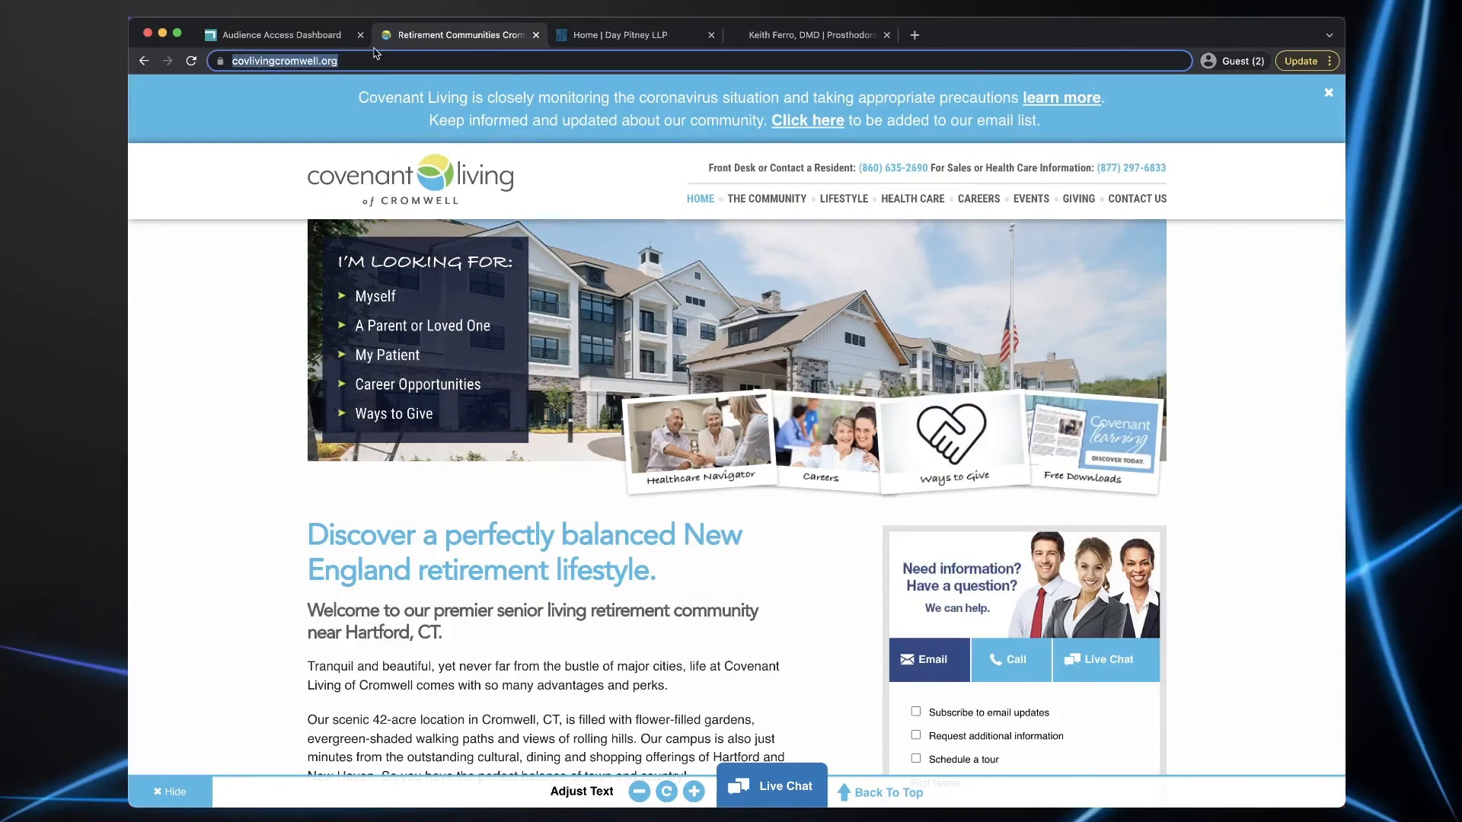
left_click(290, 35)
left_click(968, 468)
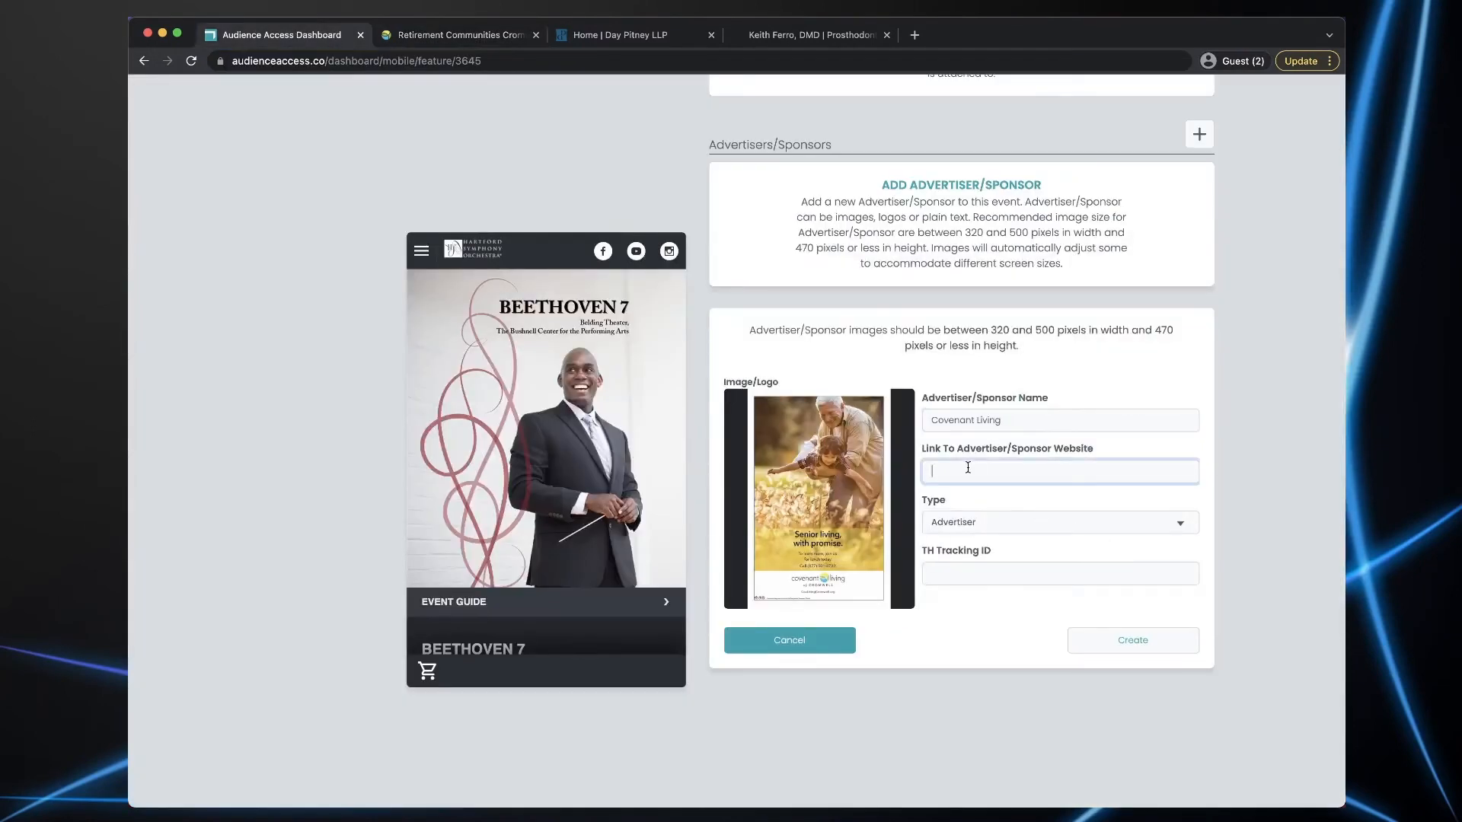
type("https://covlivingcromwell.org/")
- Create the Covenant Living advertiser, test its ad link in the preview, and close both website tabs
left_click(1135, 641)
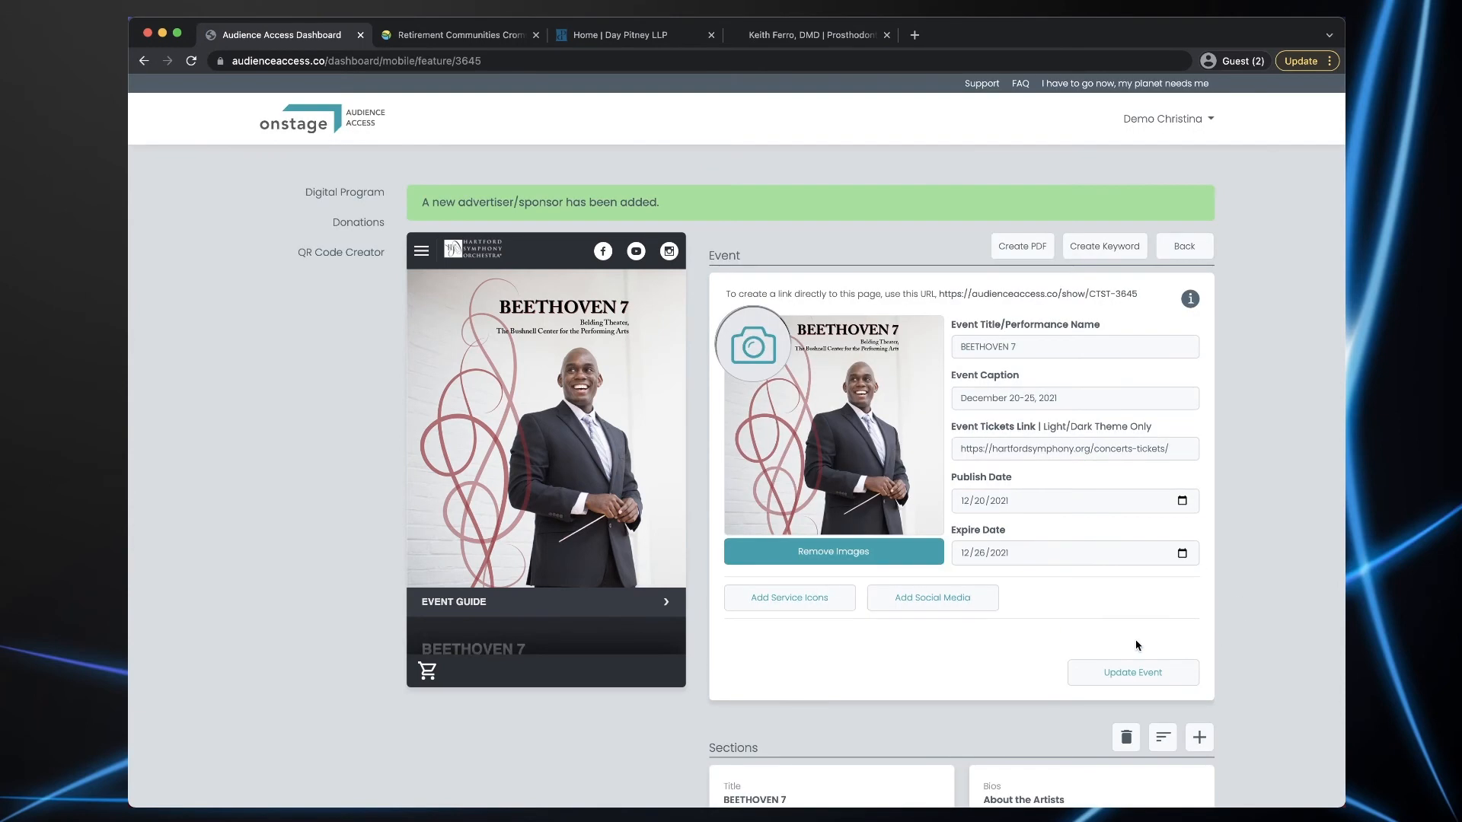
scroll(622, 499, "down", 20)
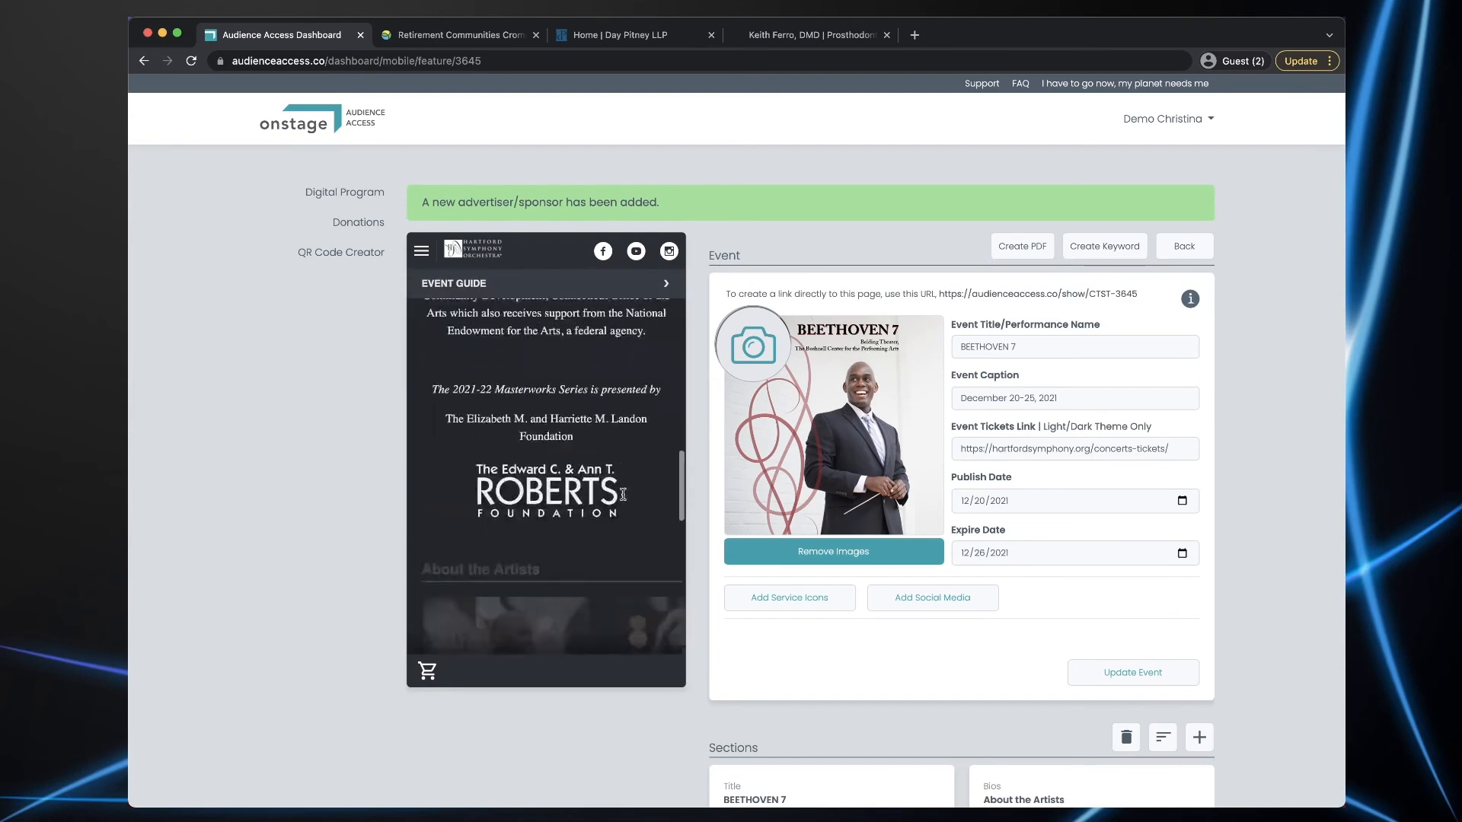
scroll(622, 498, "down", 5)
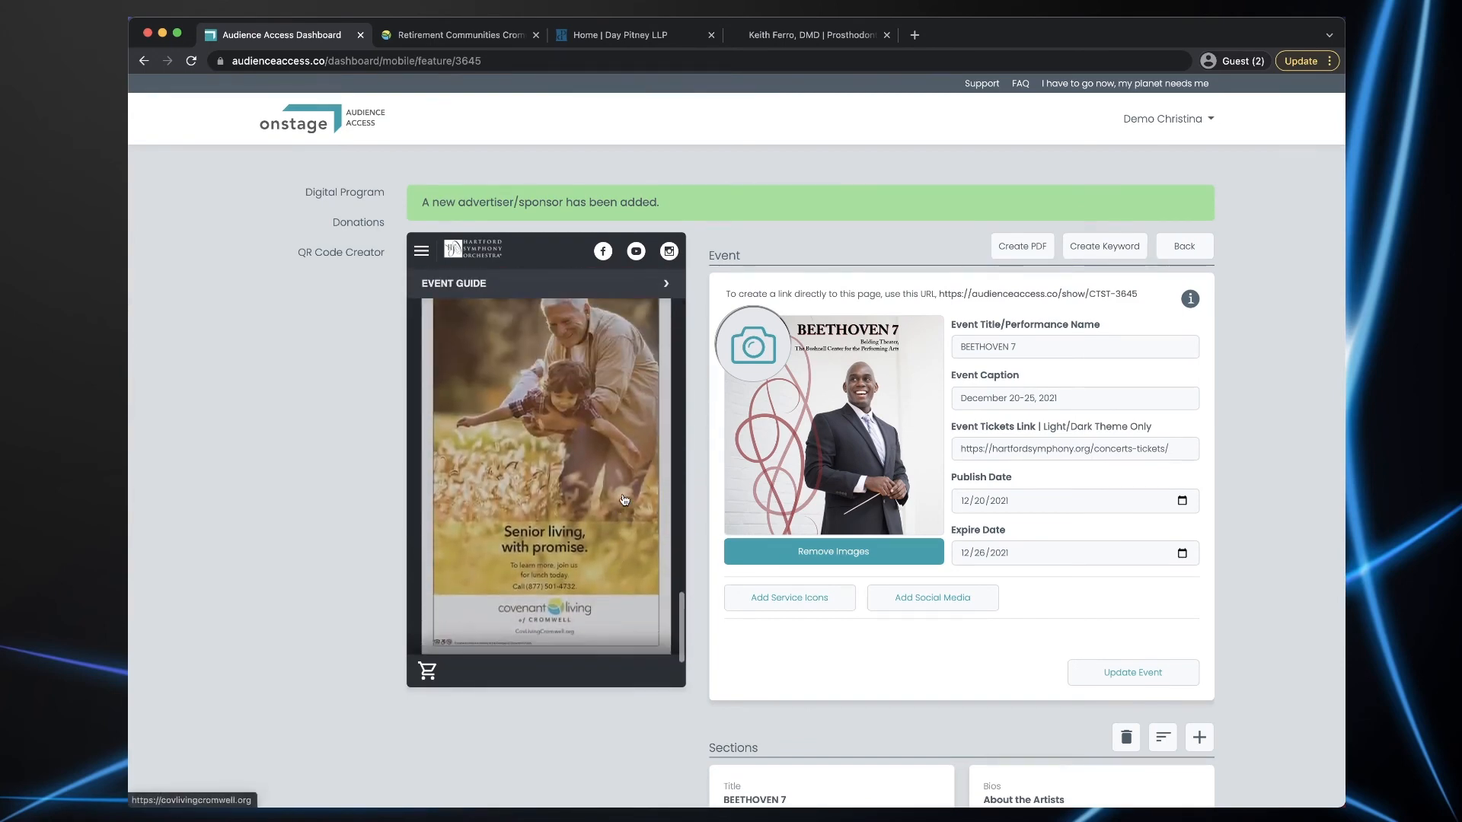
left_click(551, 478)
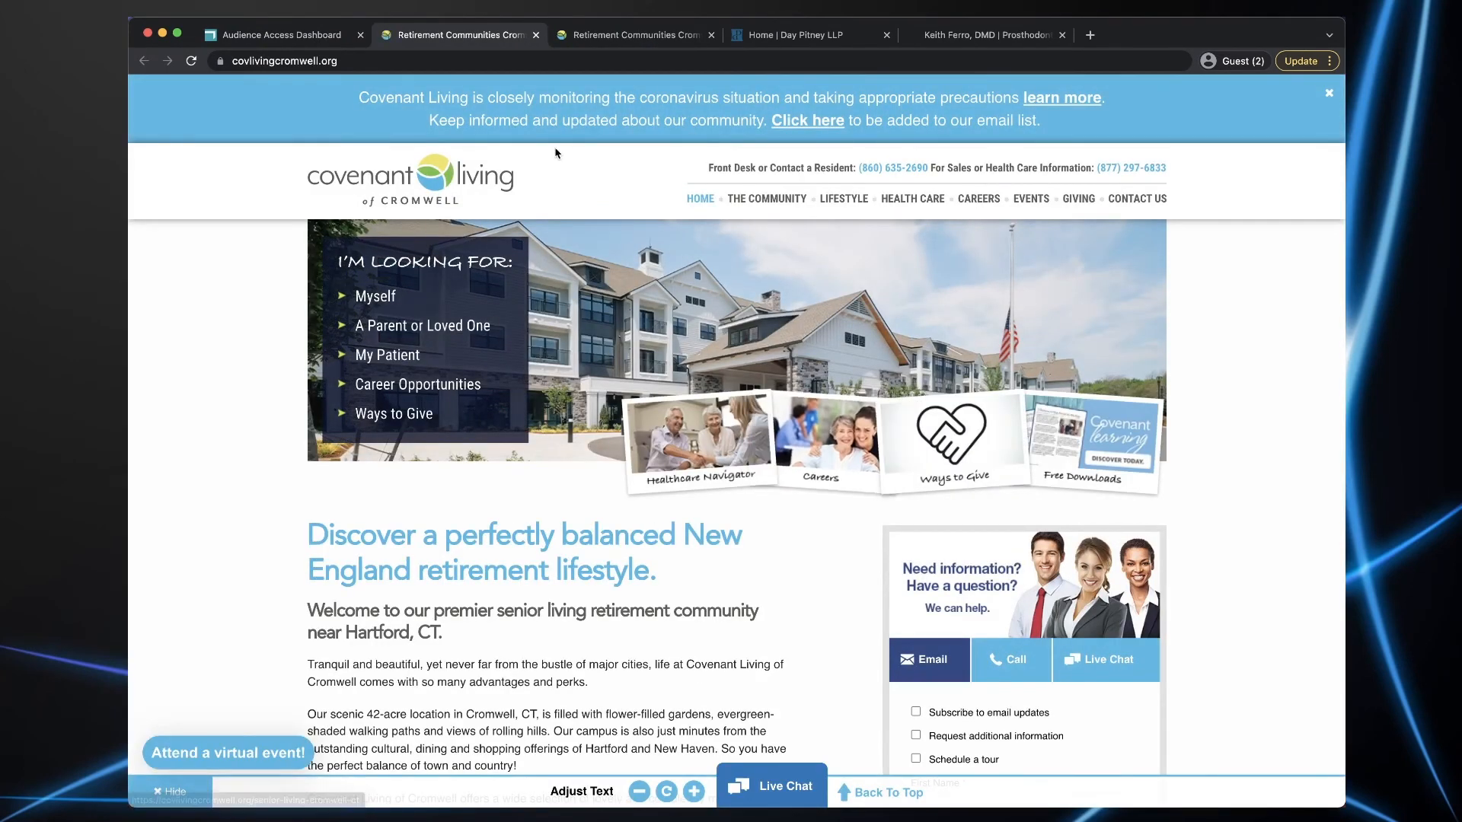
left_click(712, 35)
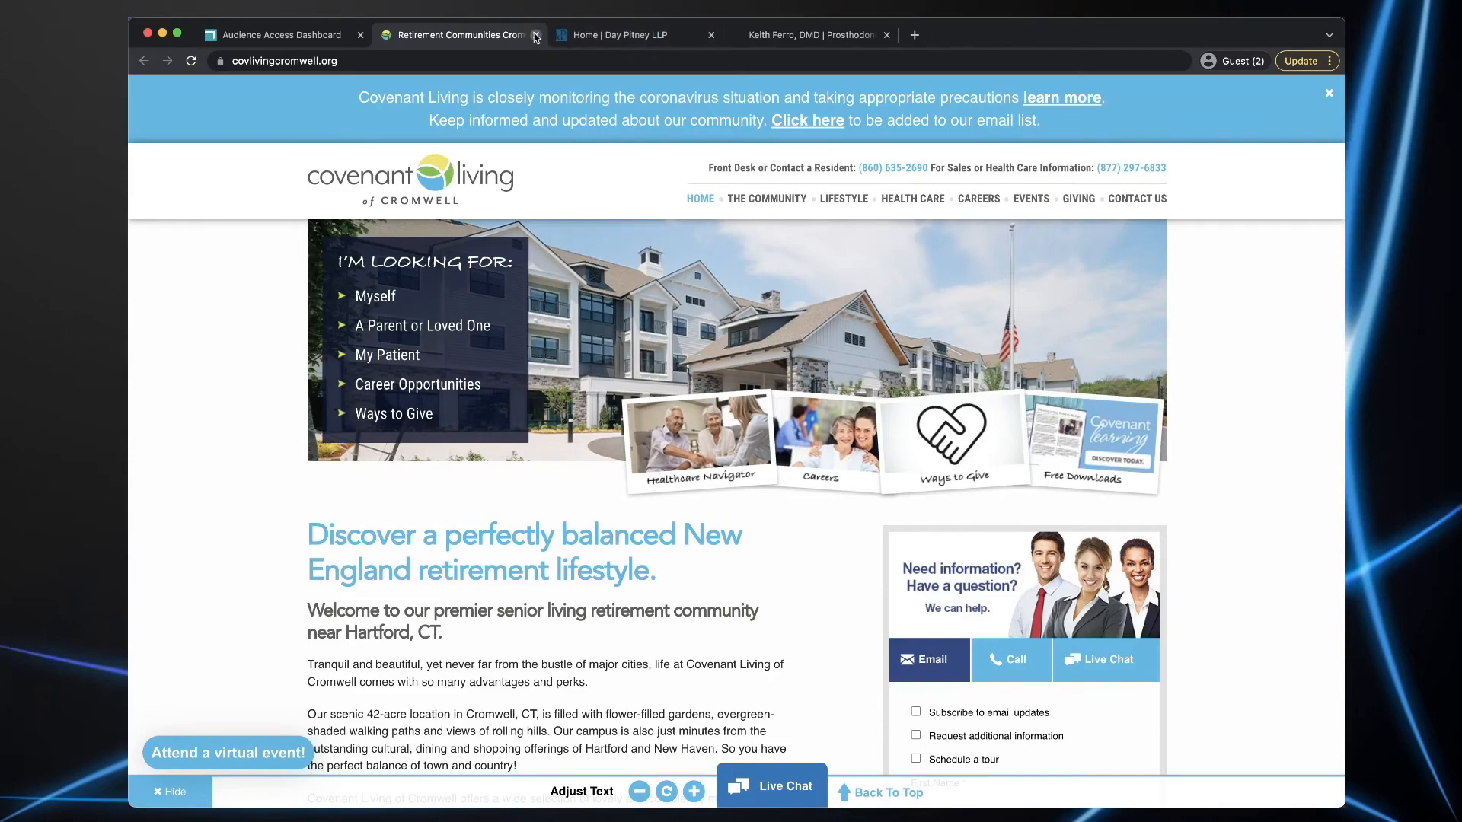
left_click(536, 35)
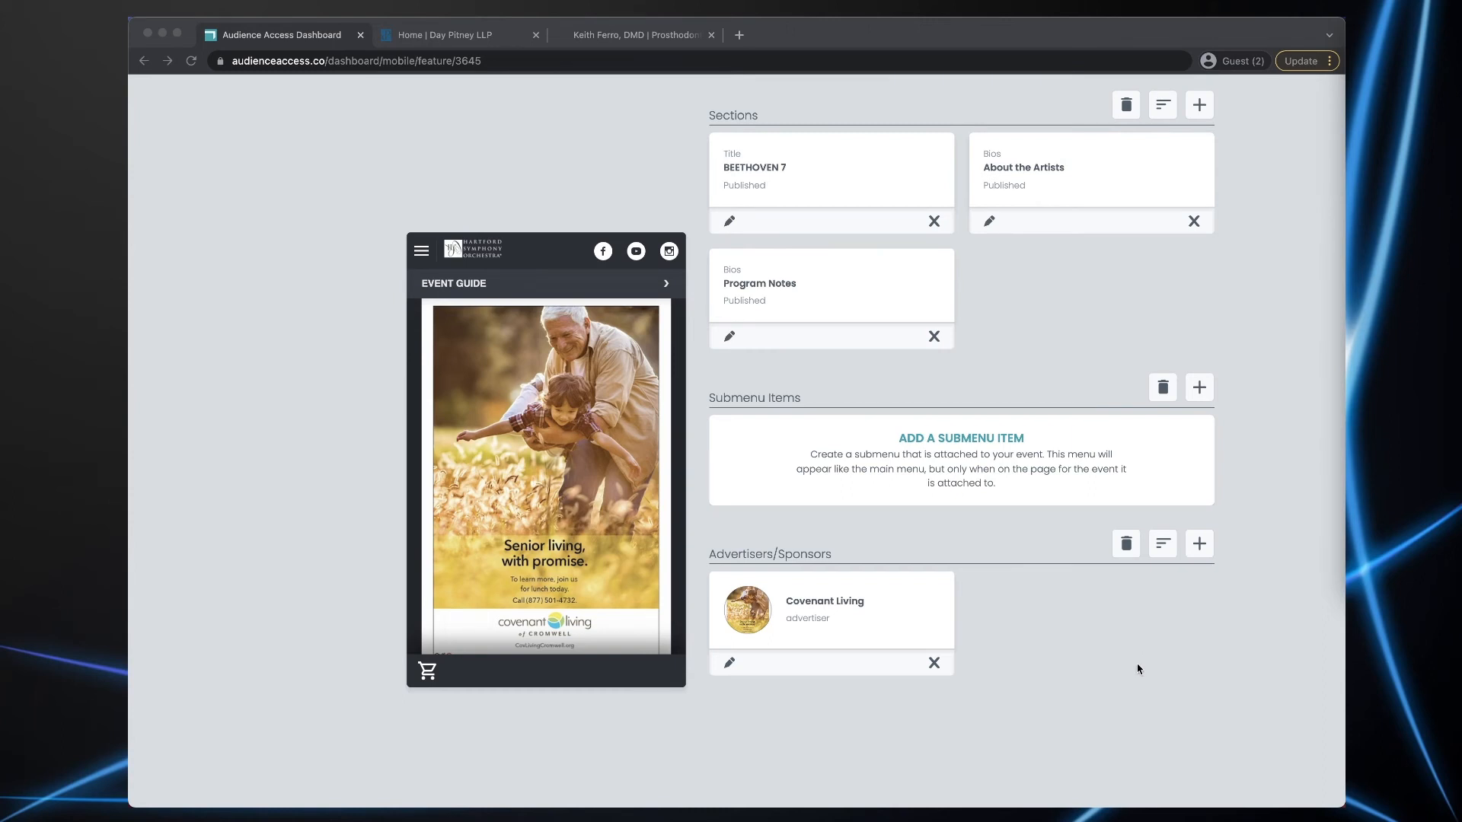
- Start a new advertiser with the Day Pitney ad image and the name 'Day Pitney'
left_click(1198, 545)
scroll(1253, 653, "down", 3)
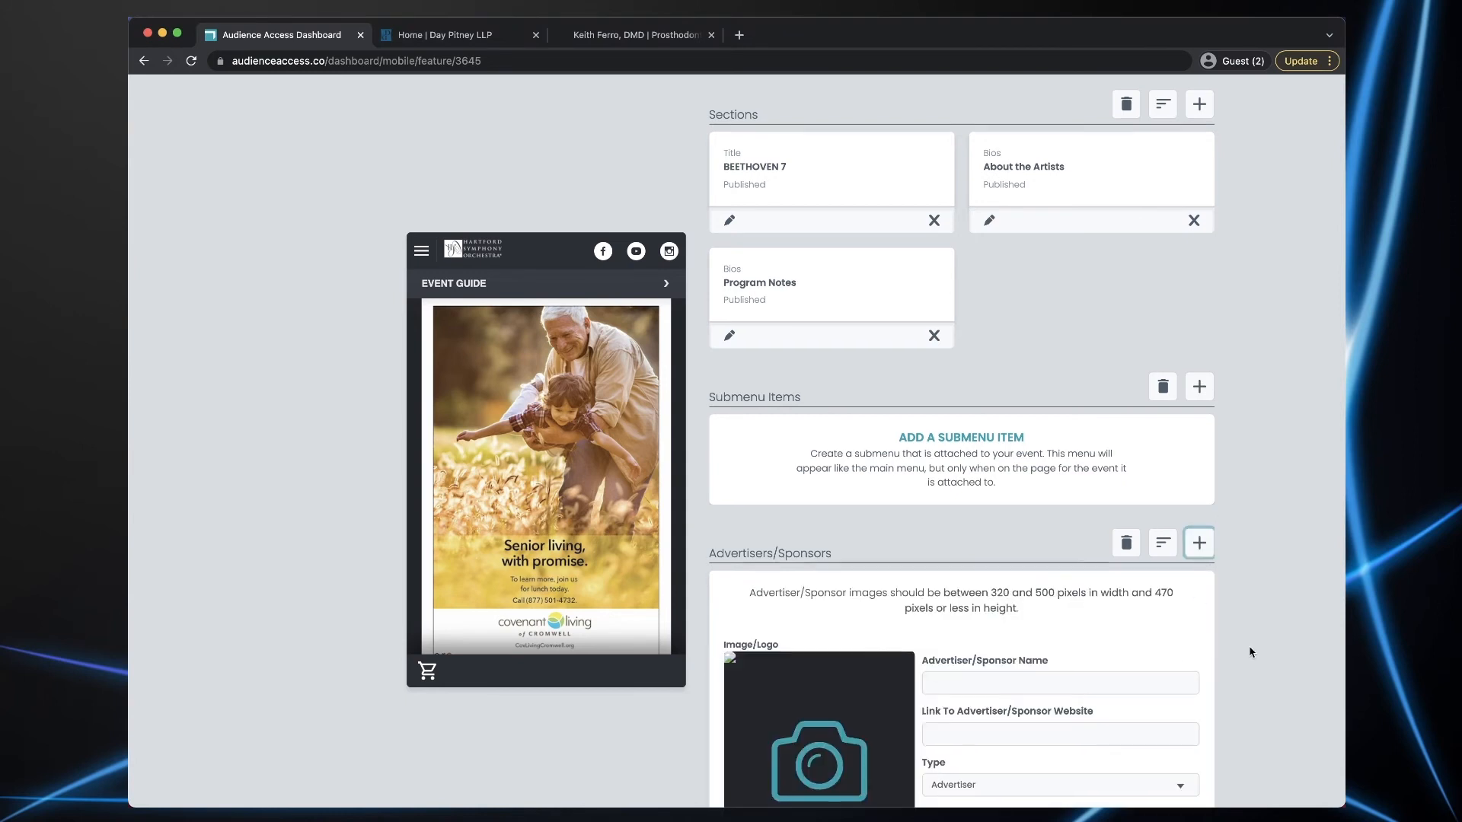
left_click_drag(876, 815, 841, 622)
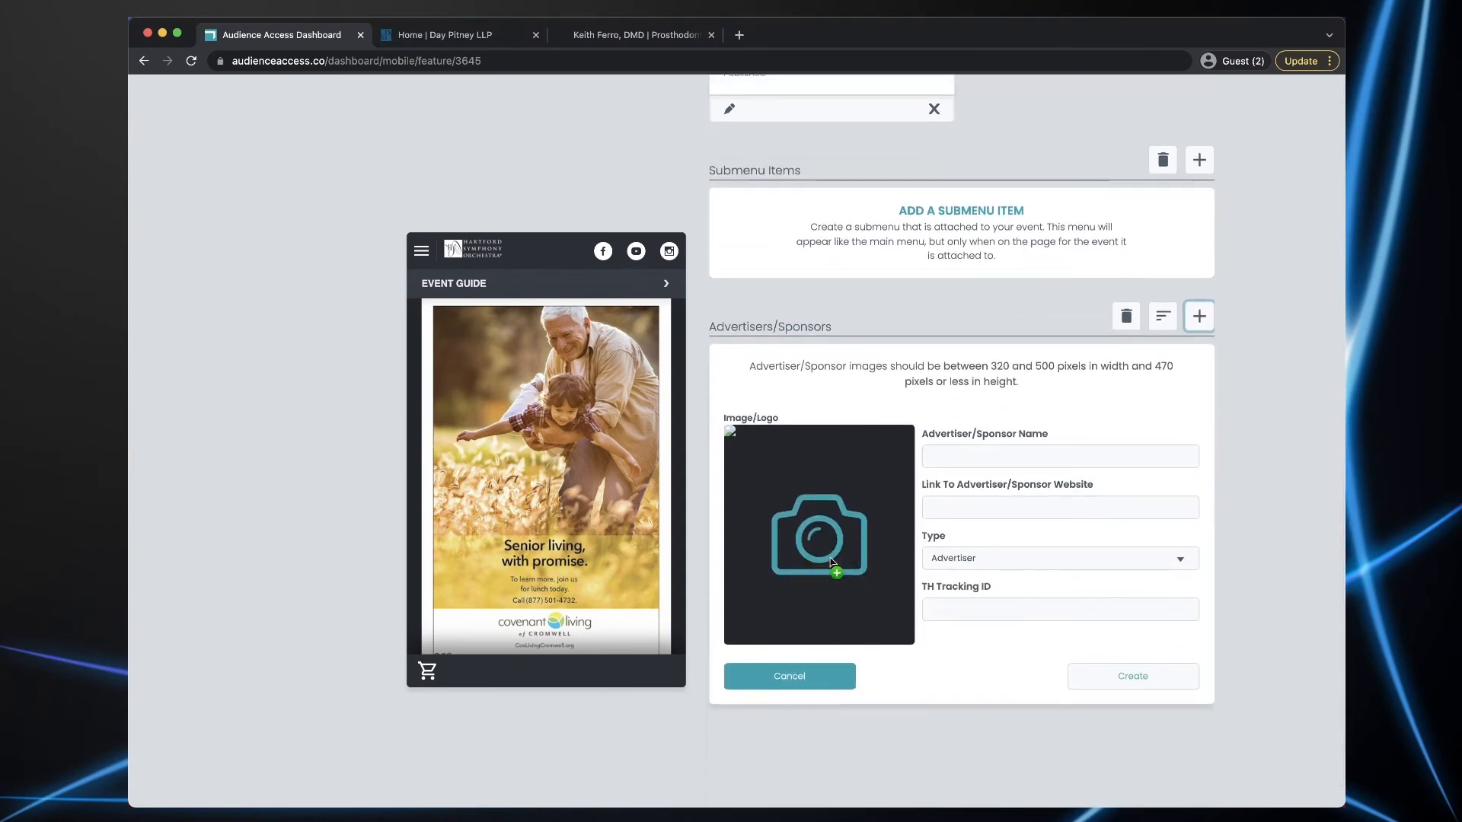
left_click(951, 458)
type("Da")
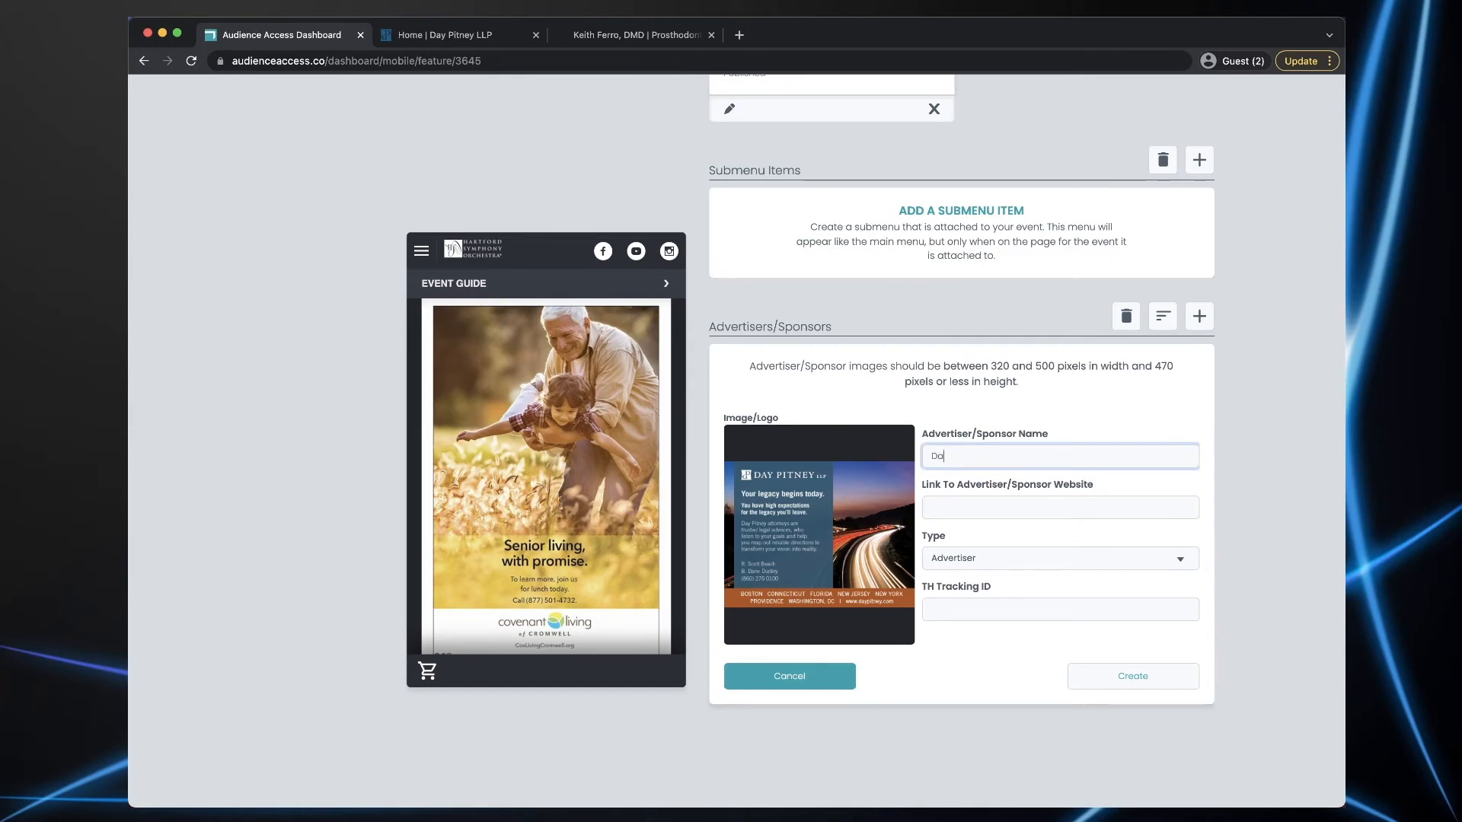
type("y Pitney")
left_click(483, 43)
left_click(350, 62)
key("ctrl+c")
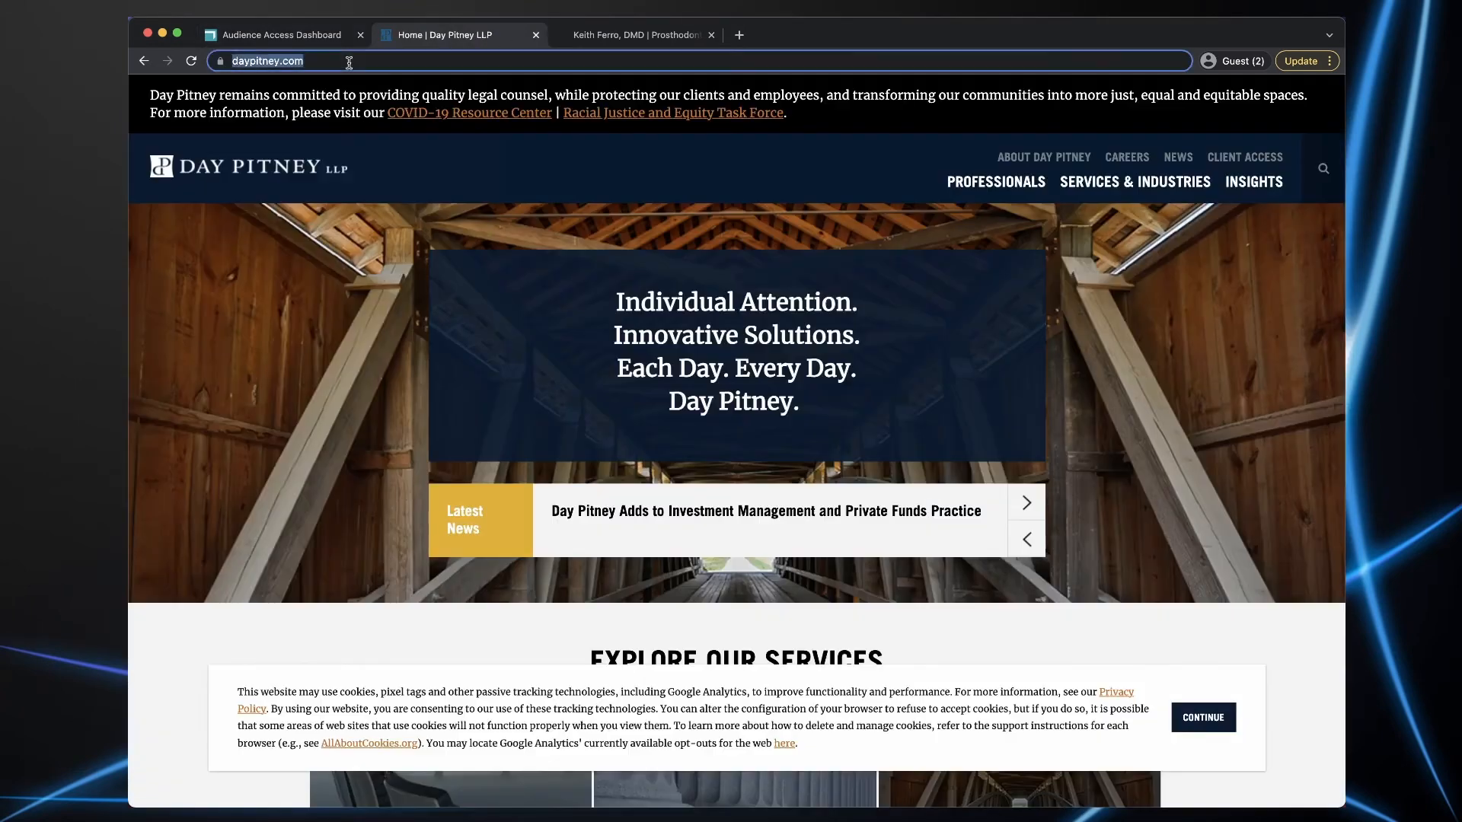
left_click(306, 37)
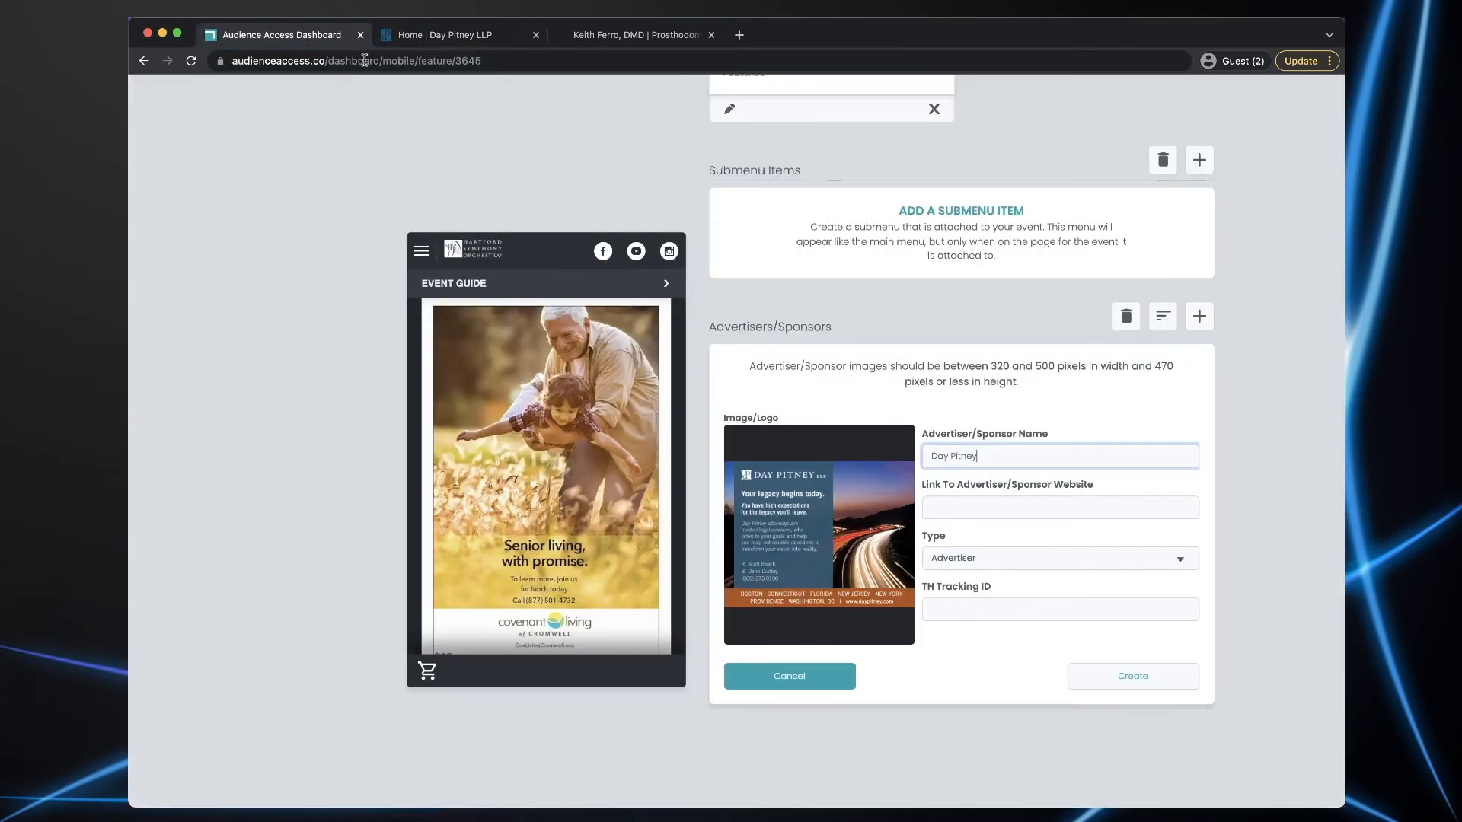
left_click(981, 507)
key("ctrl+v")
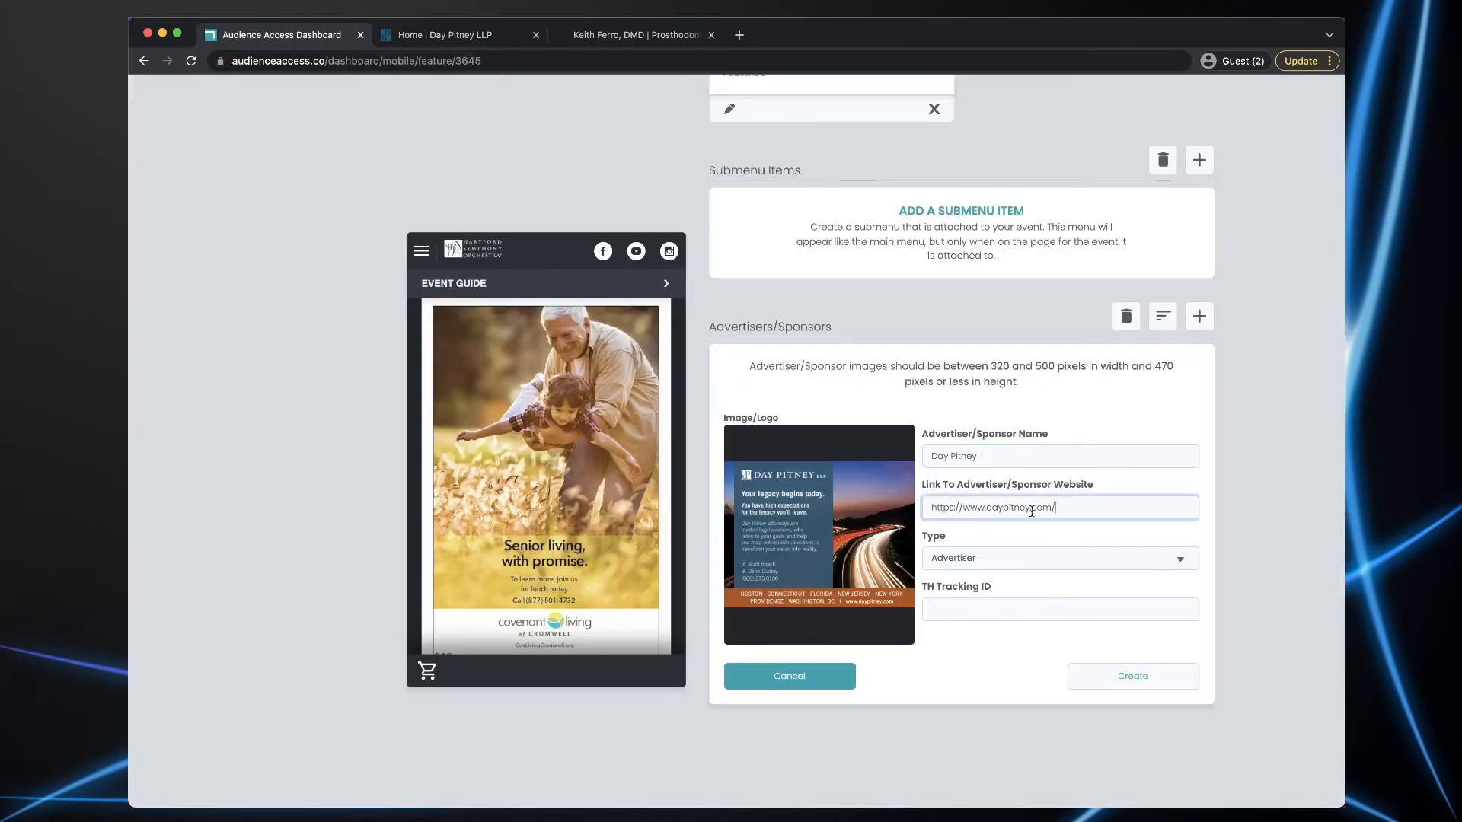
left_click(1127, 687)
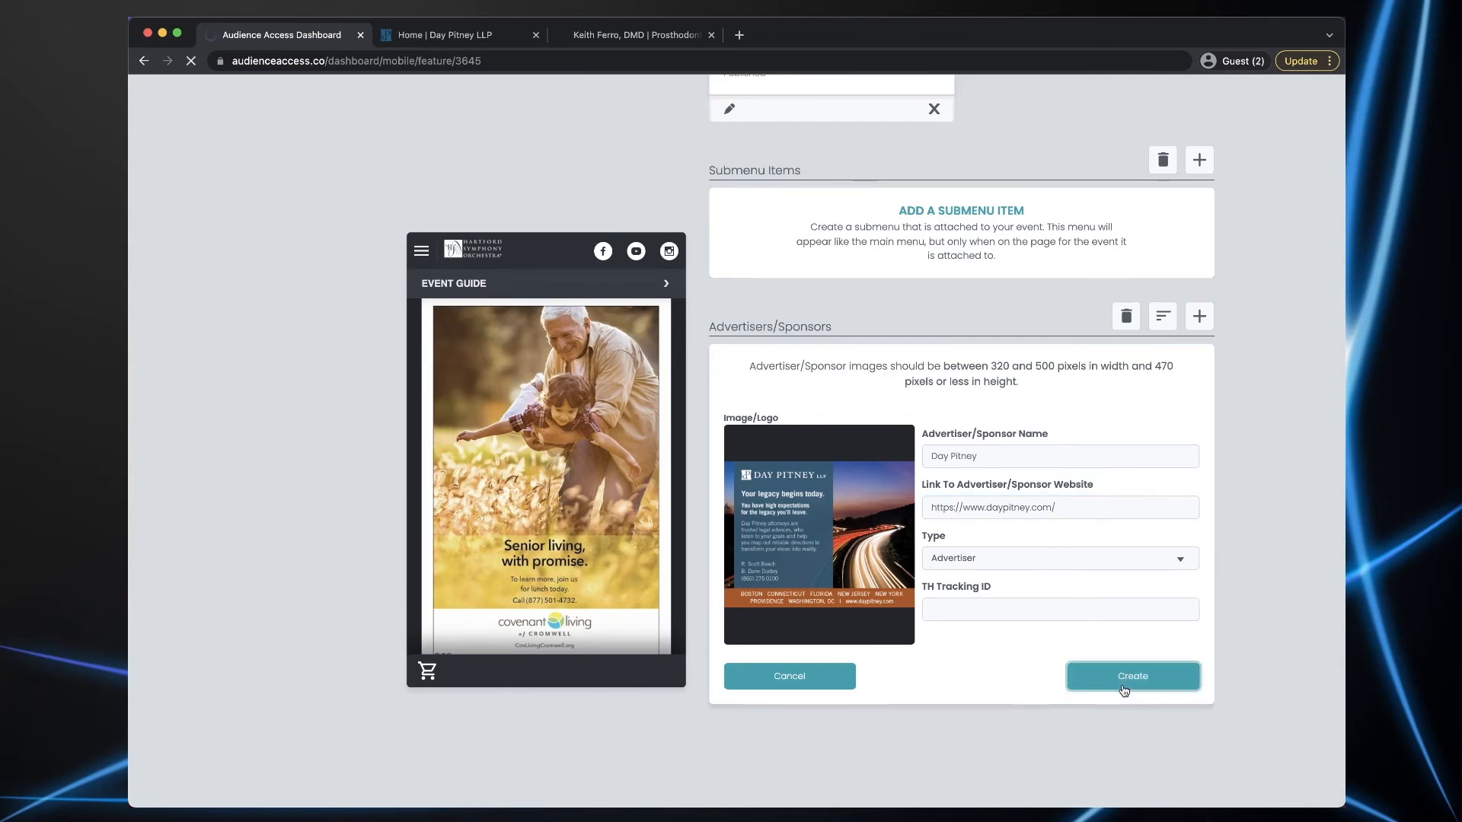
scroll(1218, 687, "down", 10)
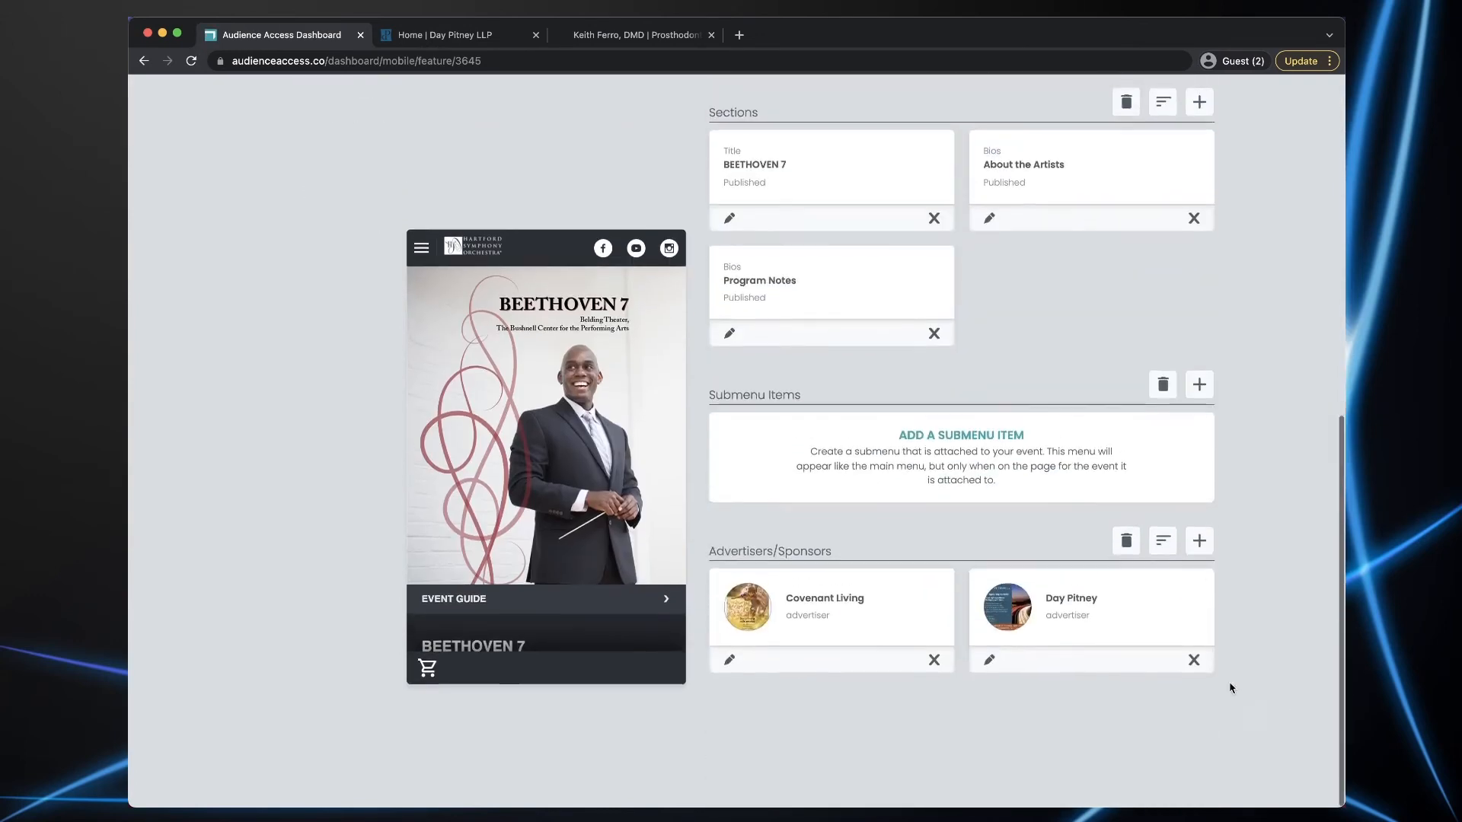
left_click(1199, 541)
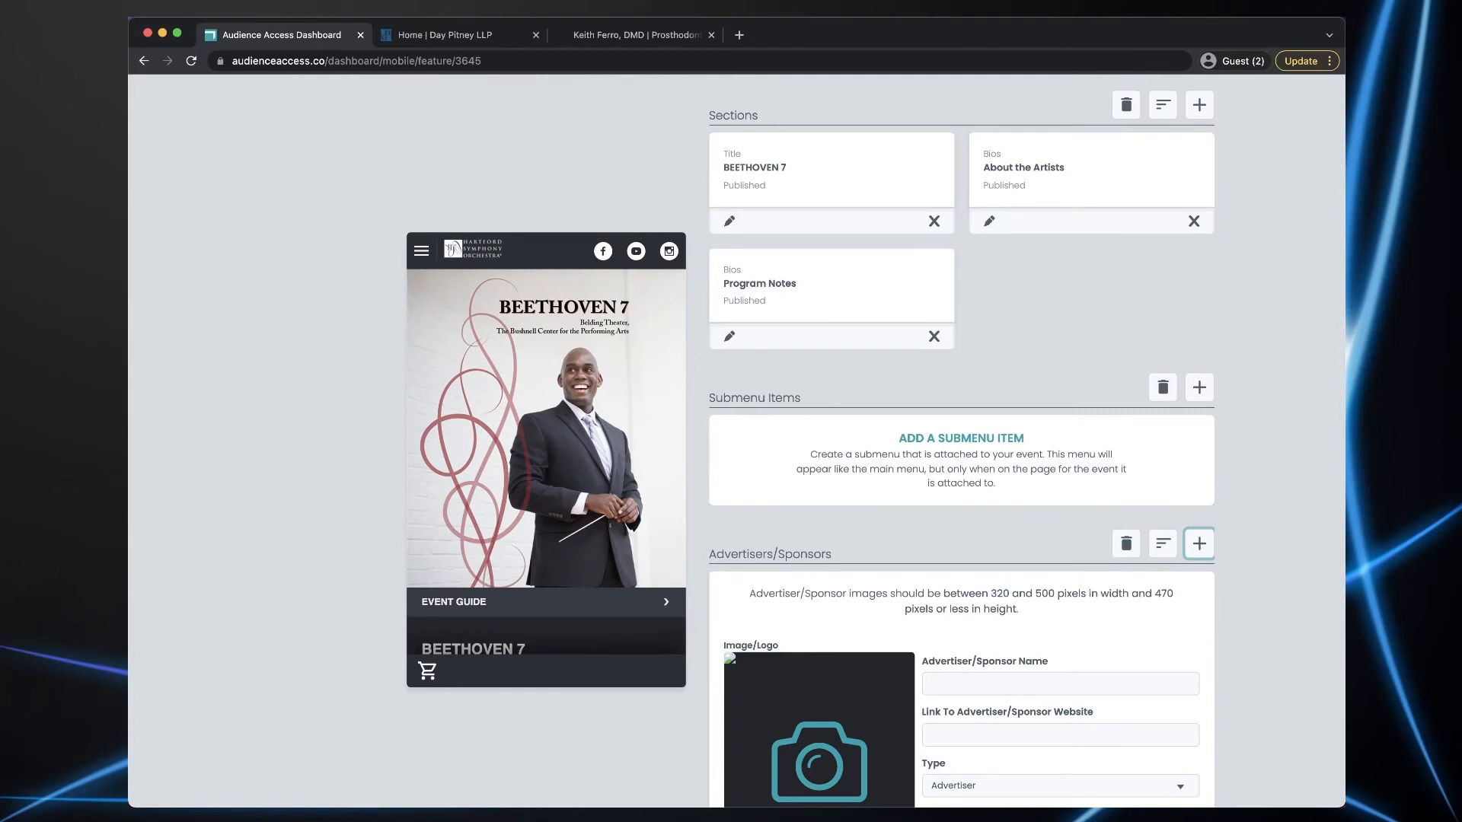
- Enter the prosthodontist practice's name, paste the dentist's website address as its link, and create it
scroll(1323, 648, "down", 2)
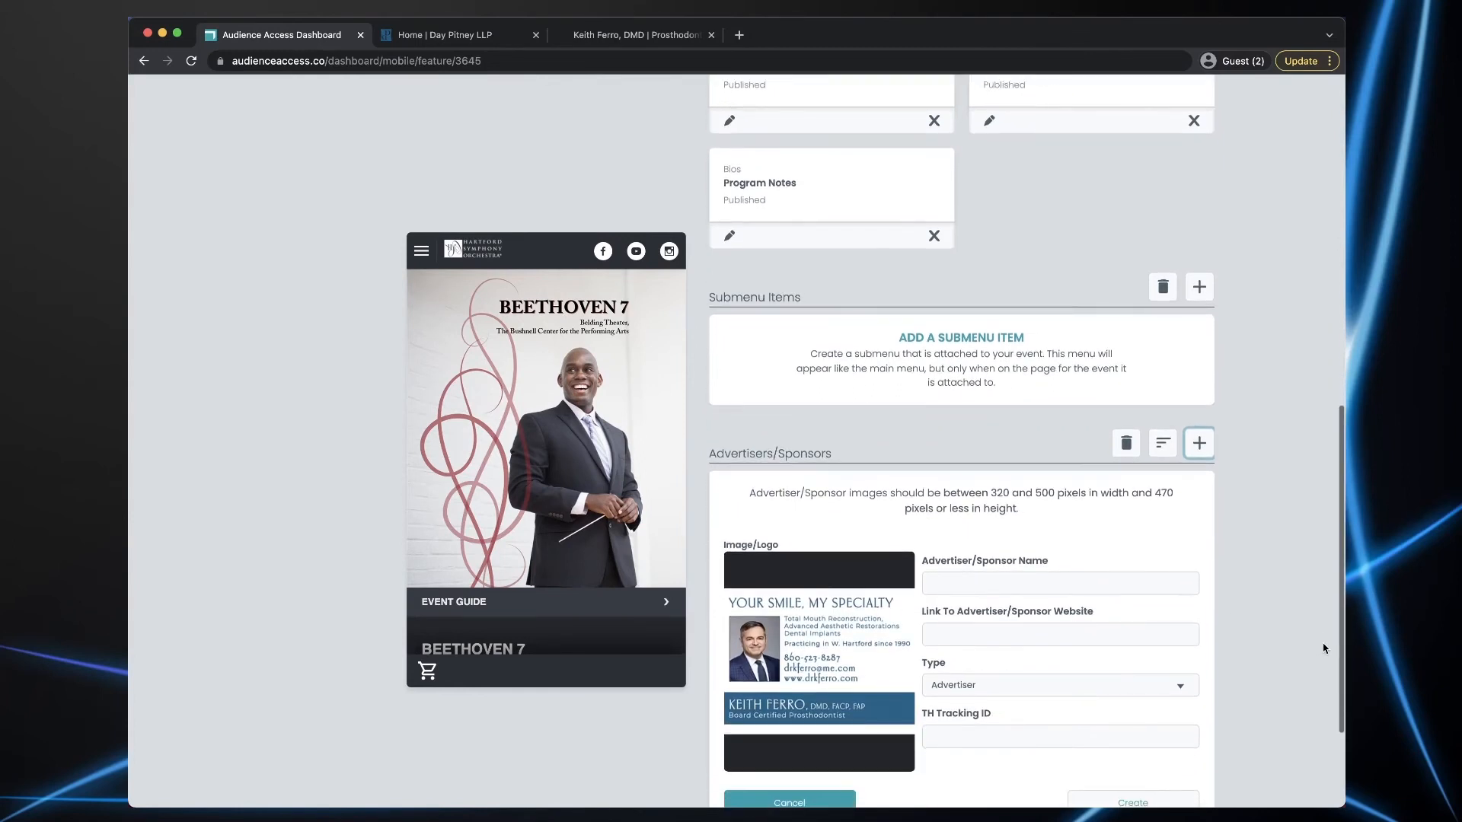
scroll(1323, 648, "down", 1)
left_click(978, 527)
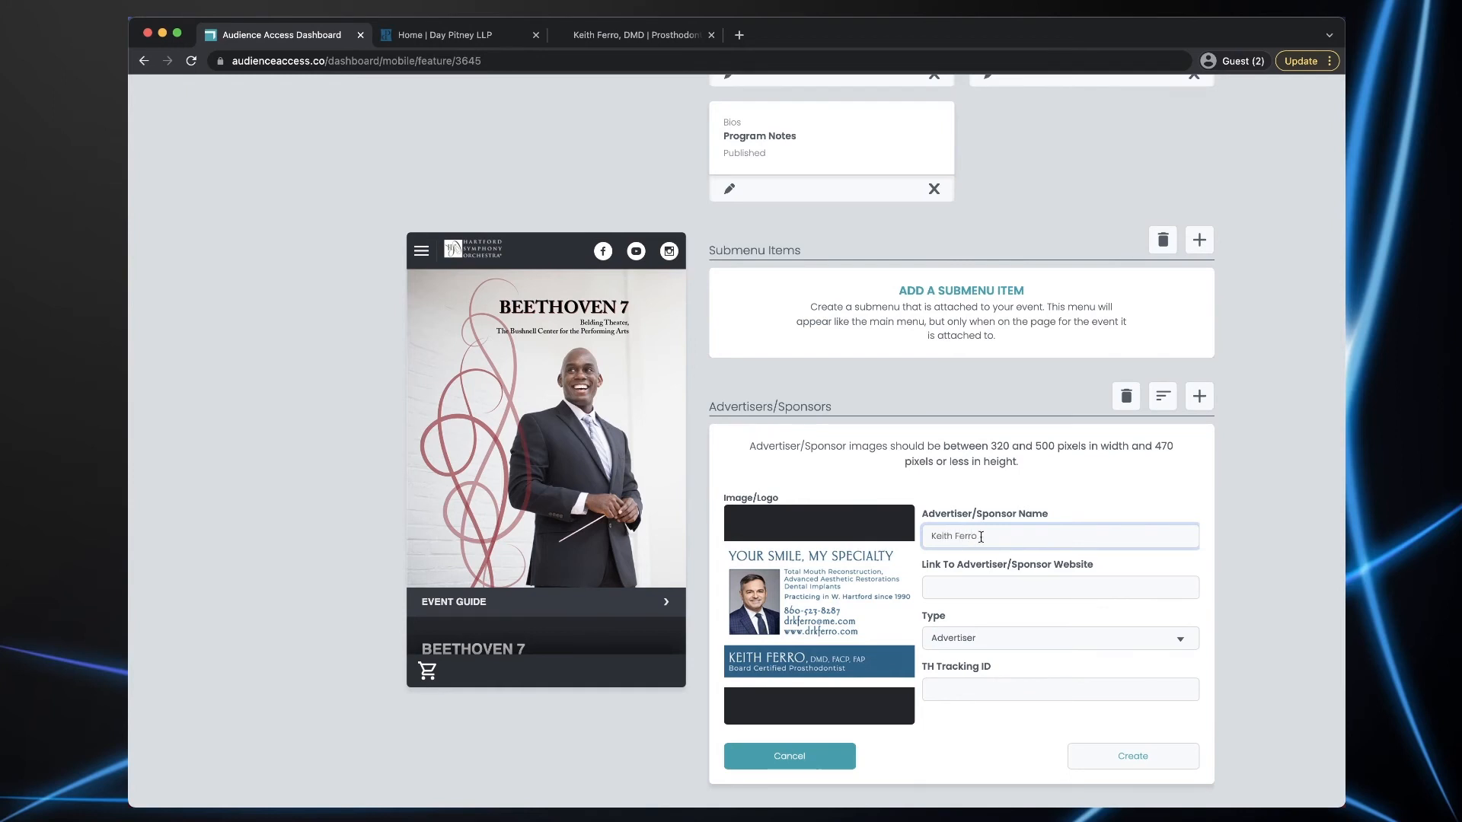
left_click(637, 35)
left_click(438, 60)
key("ctrl+c")
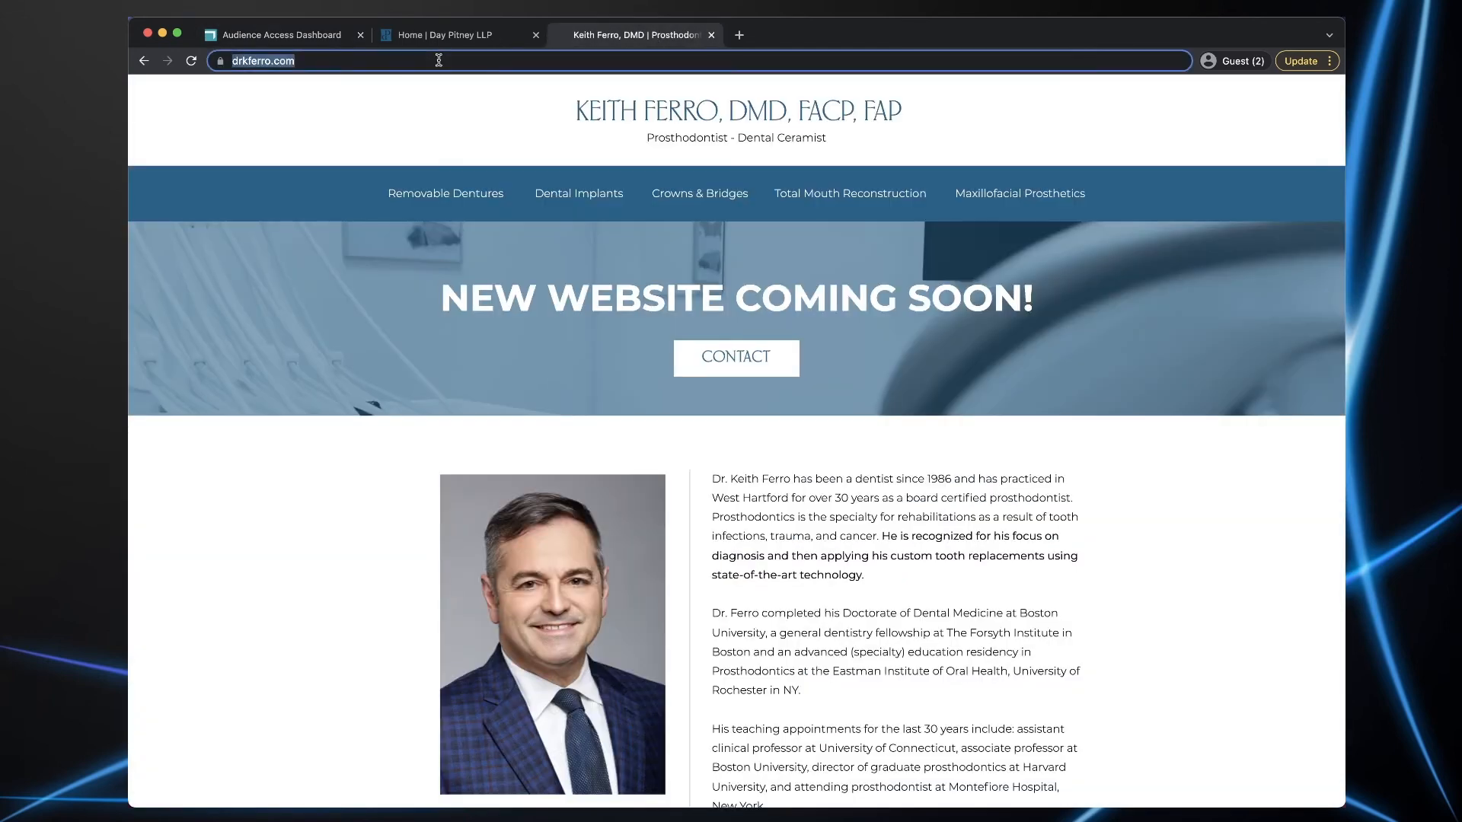
left_click(337, 38)
left_click(974, 588)
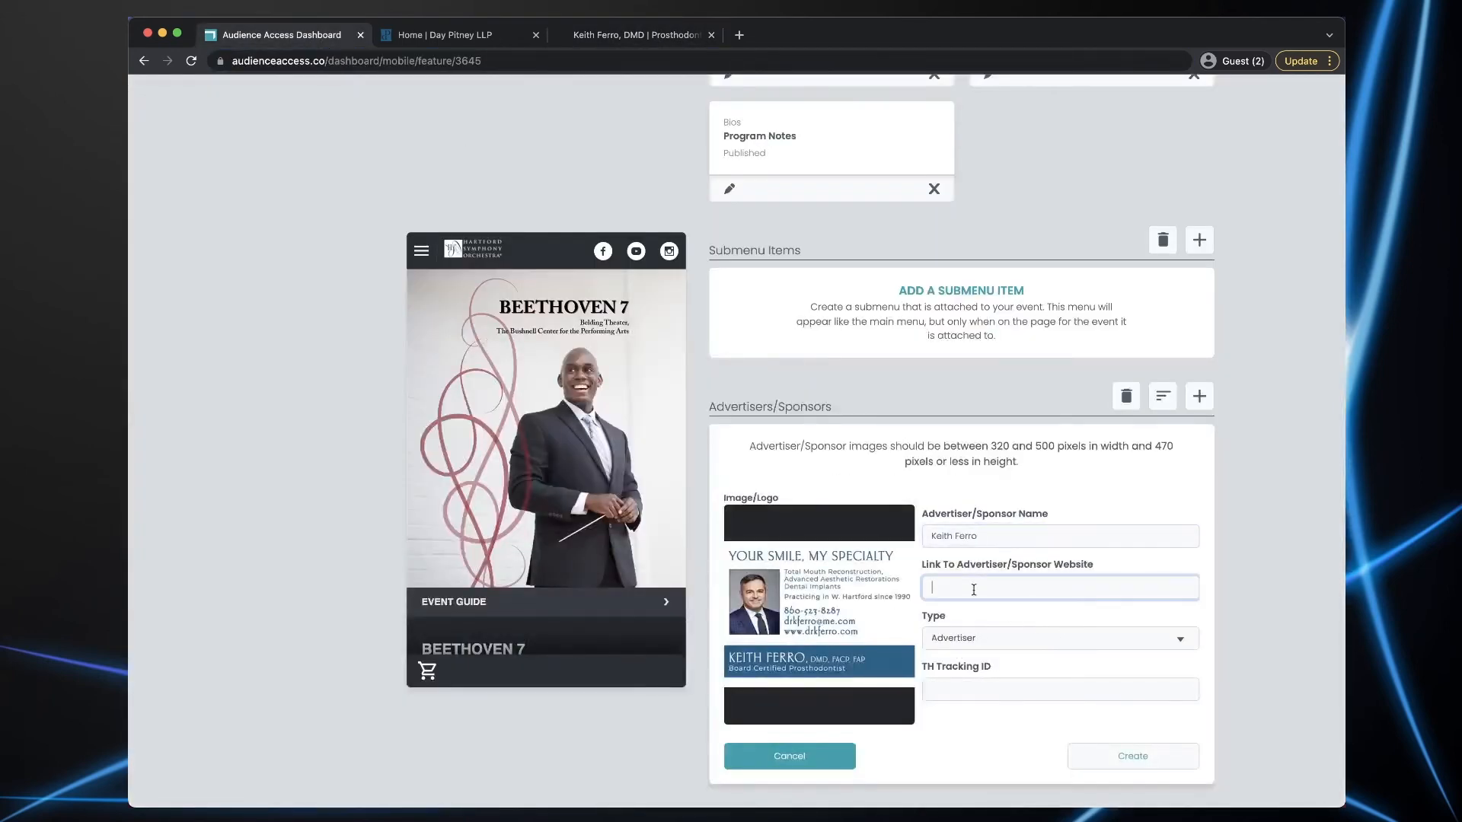
key("ctrl+v")
left_click(1132, 762)
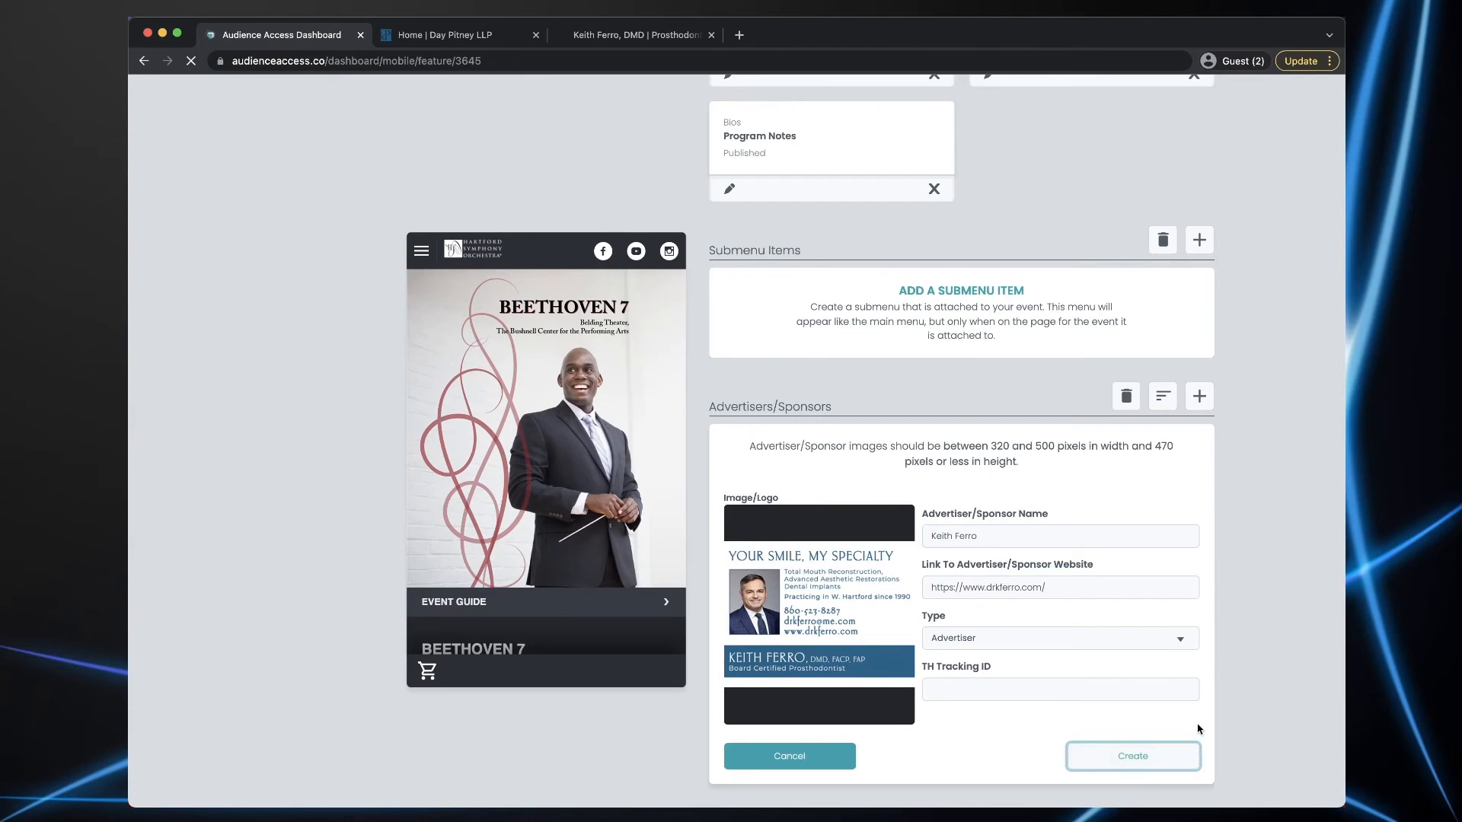
scroll(1266, 627, "down", 10)
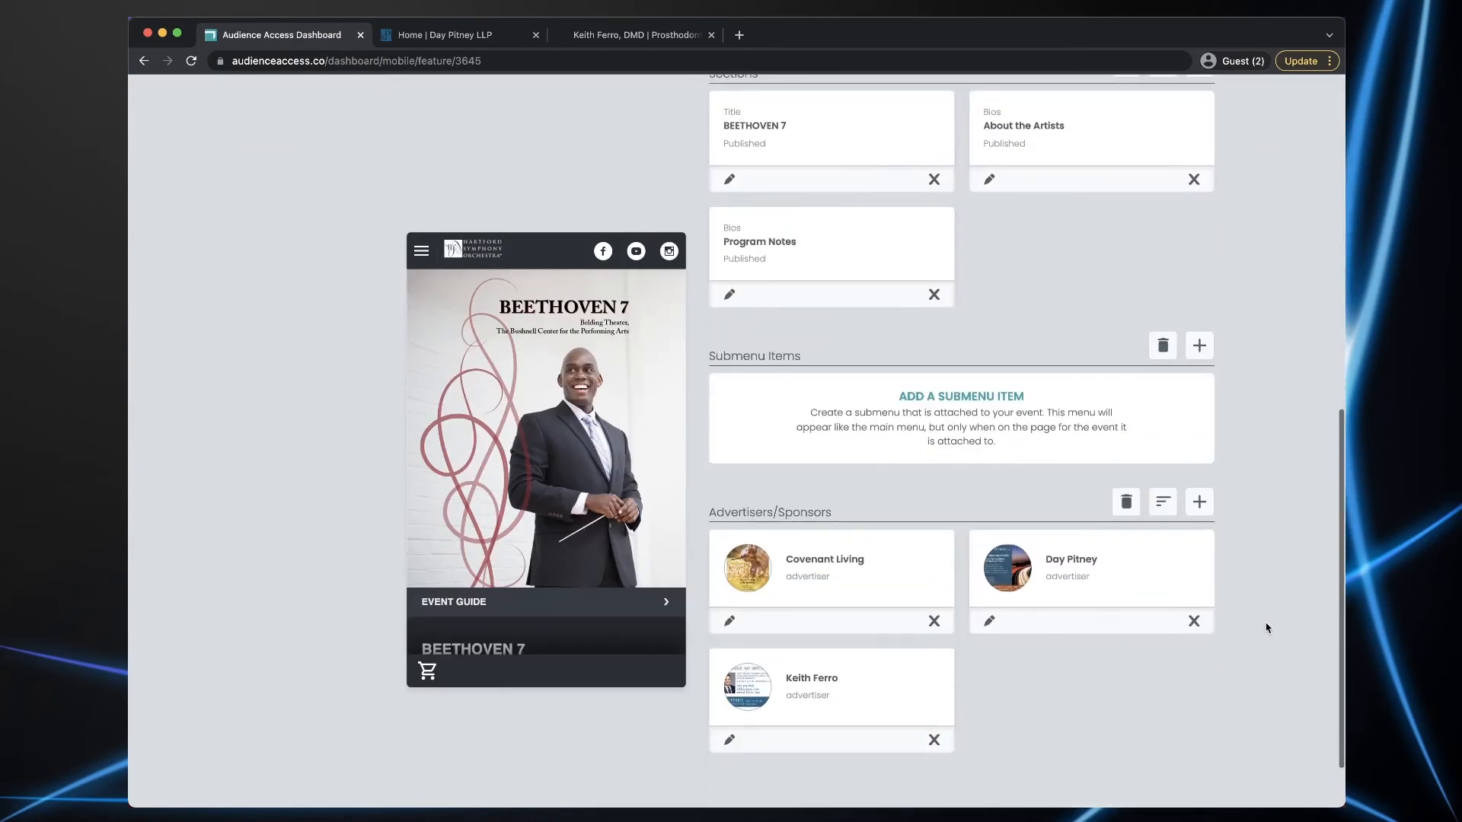
scroll(560, 477, "down", 15)
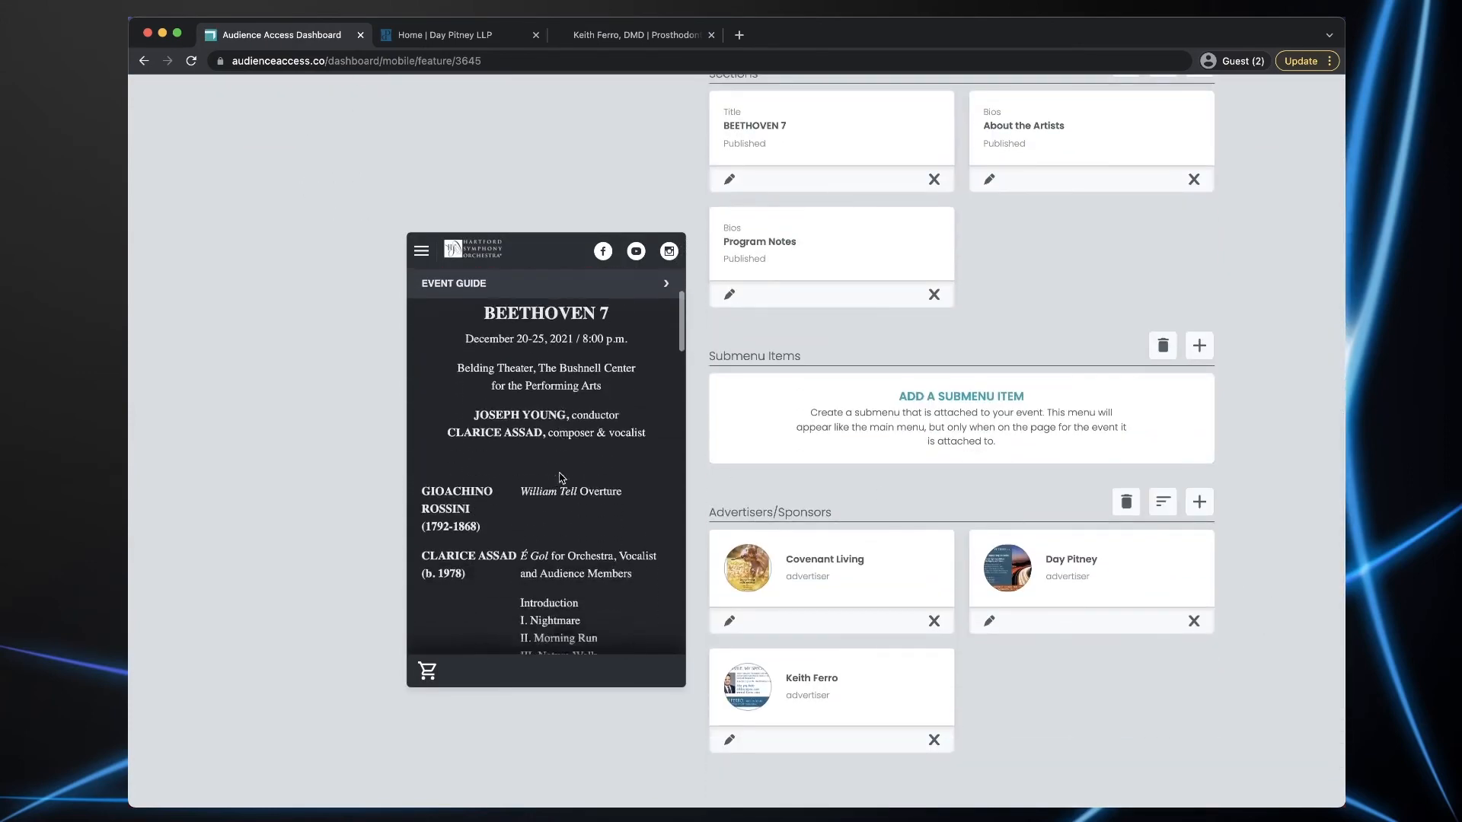
scroll(559, 473, "down", 15)
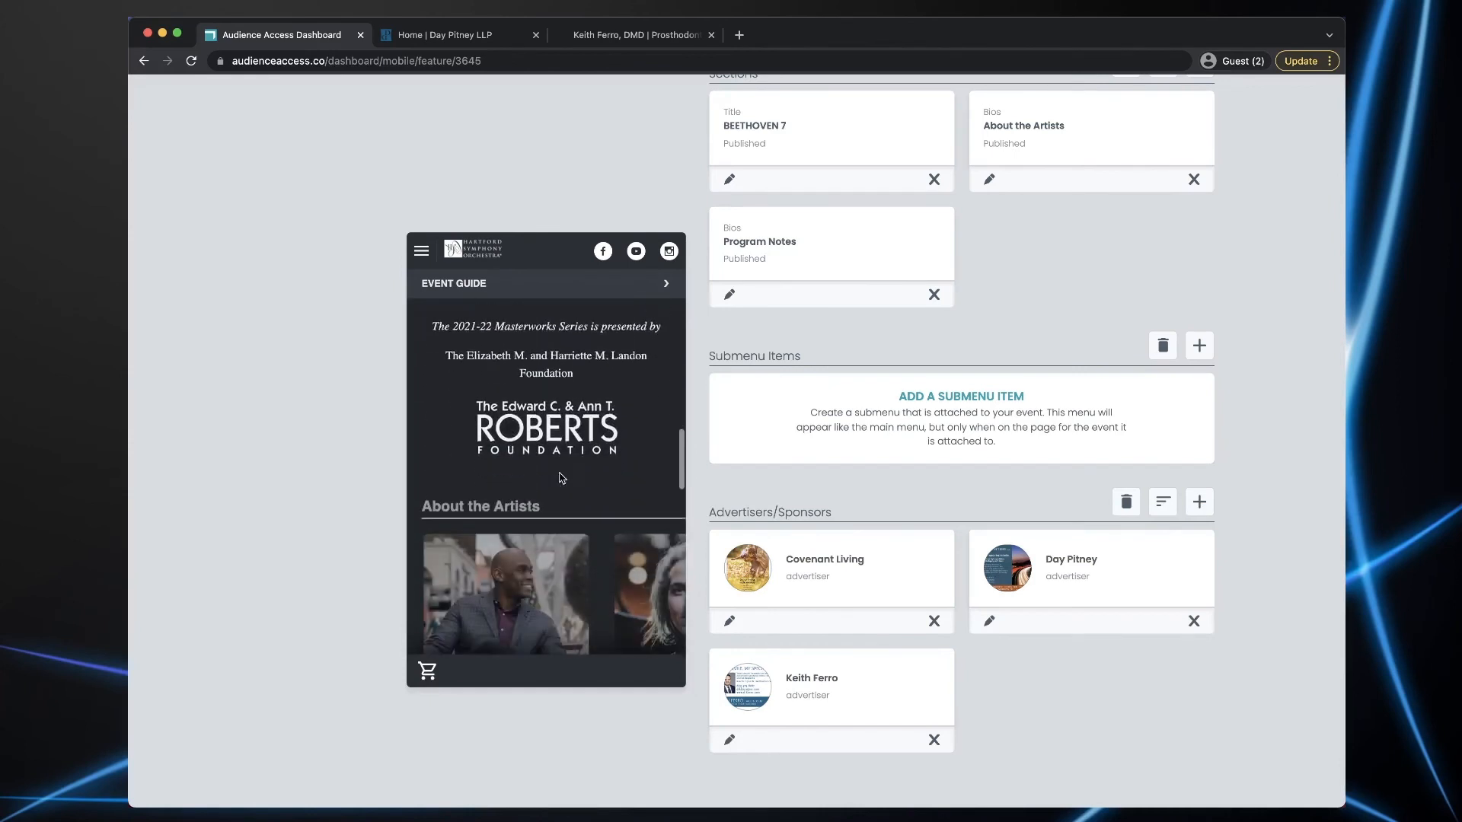
scroll(560, 478, "down", 15)
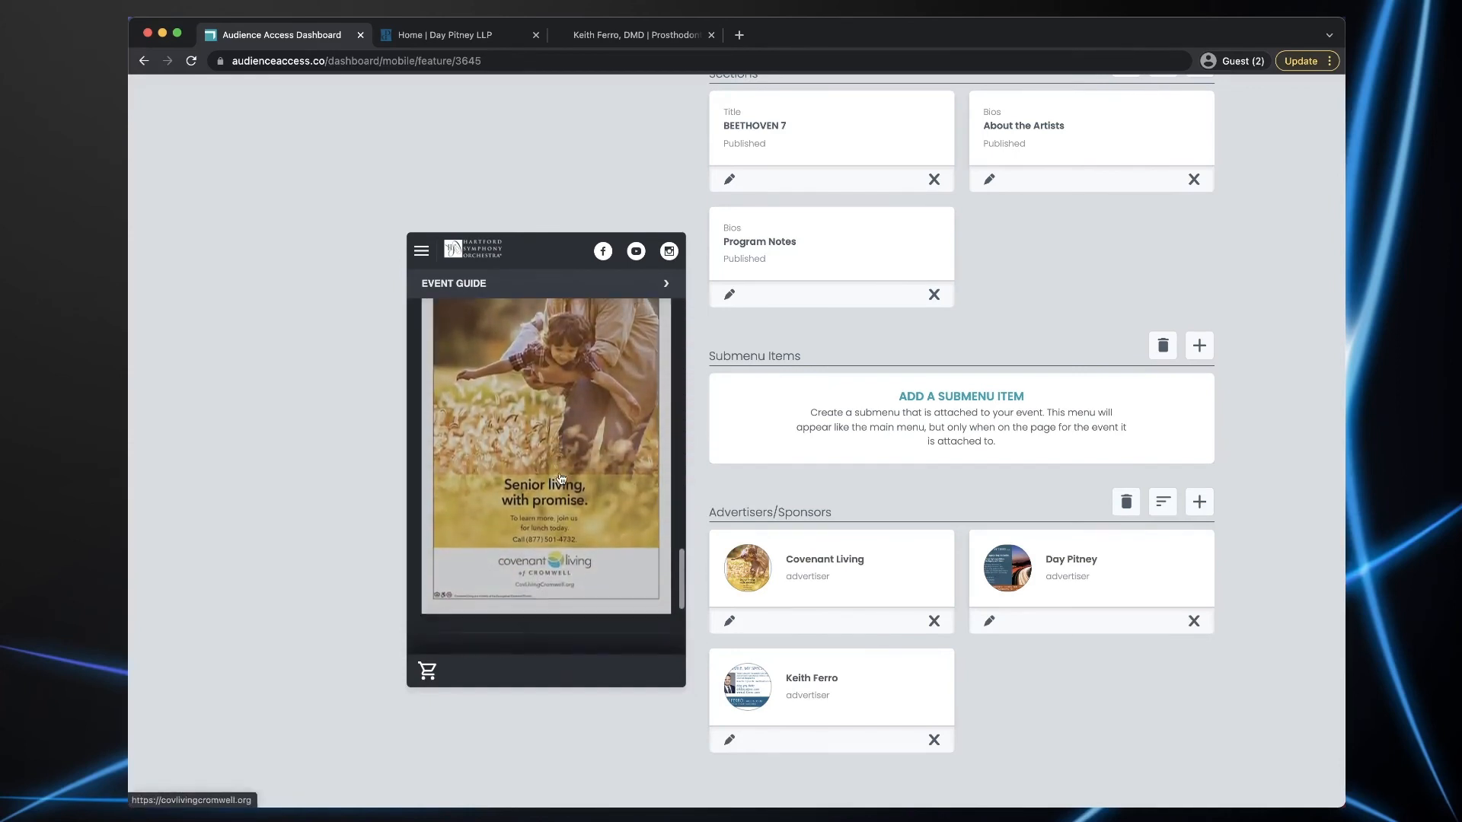
scroll(561, 477, "down", 3)
scroll(561, 477, "up", 15)
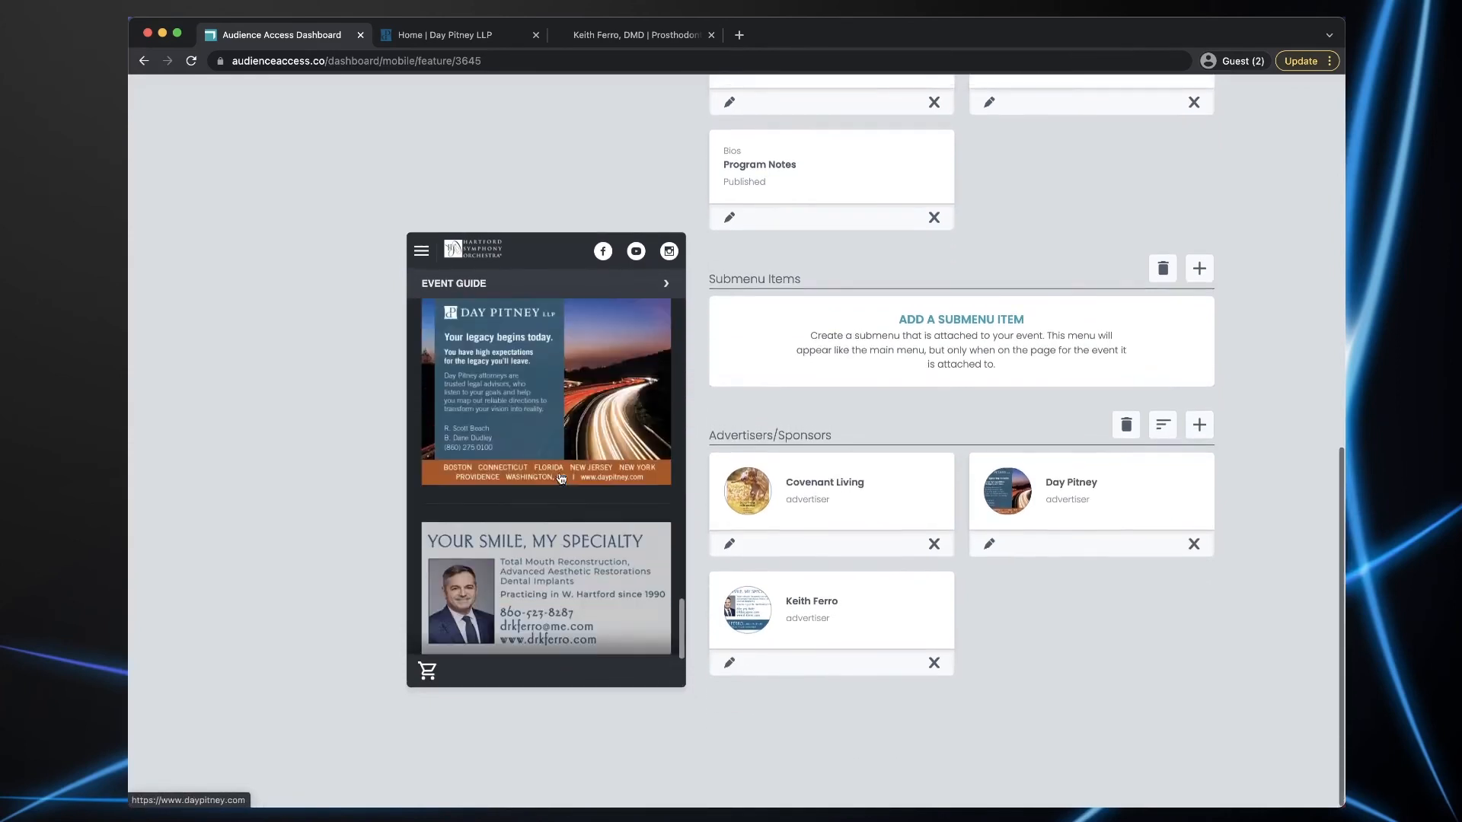
scroll(561, 478, "up", 5)
scroll(561, 477, "down", 1)
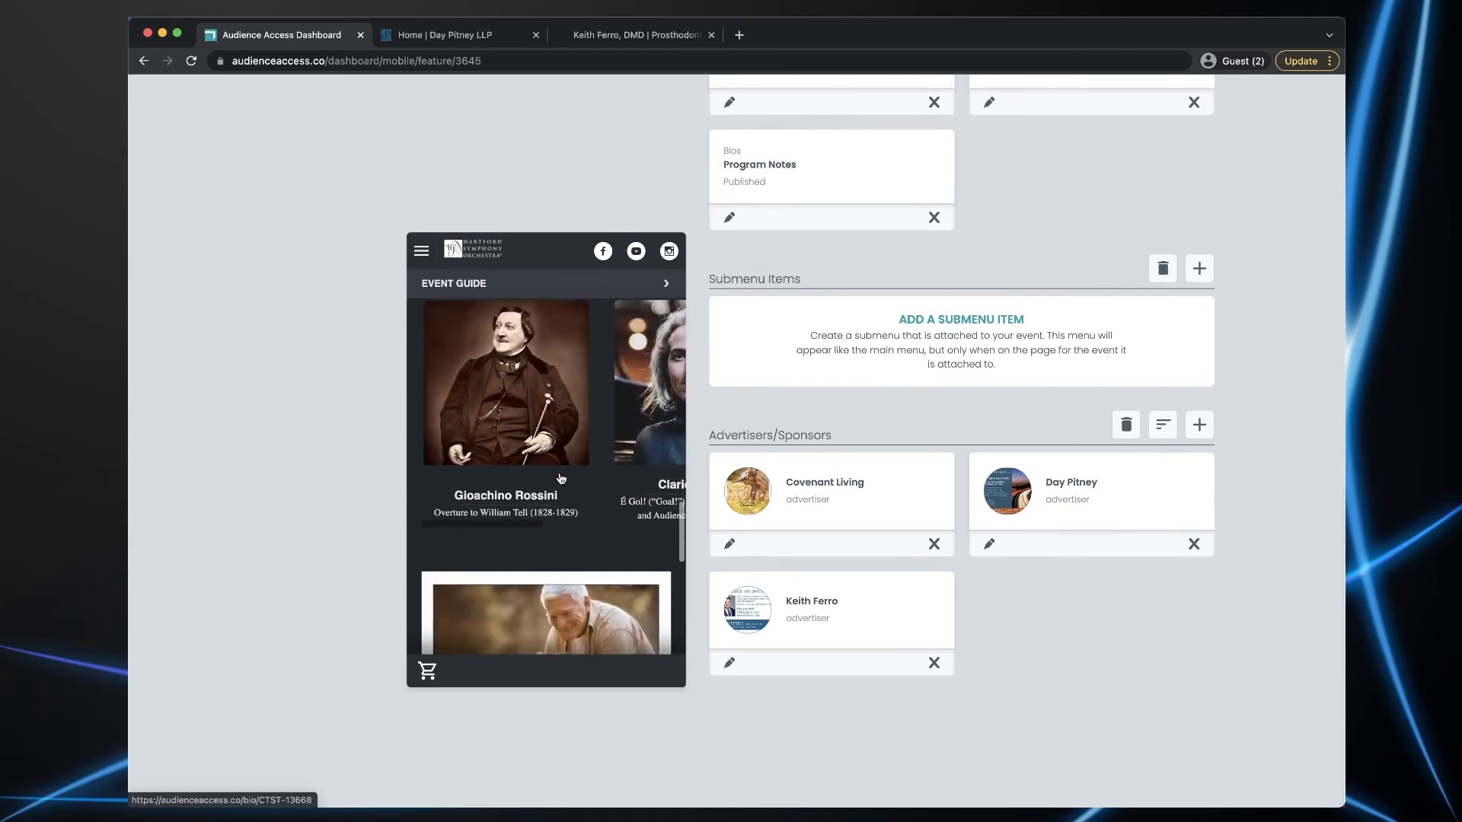
scroll(600, 478, "down", 10)
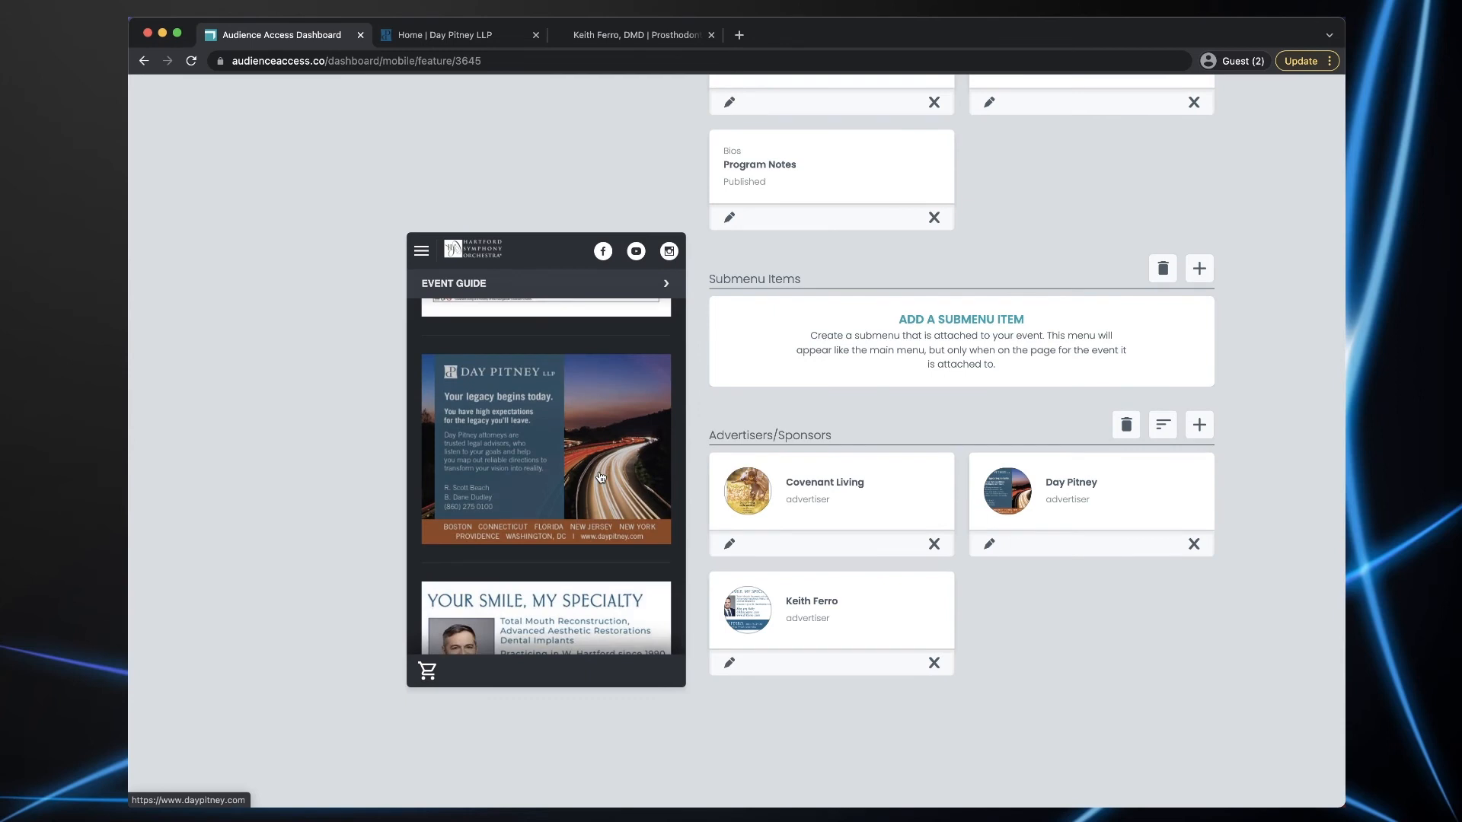
scroll(1226, 597, "up", 5)
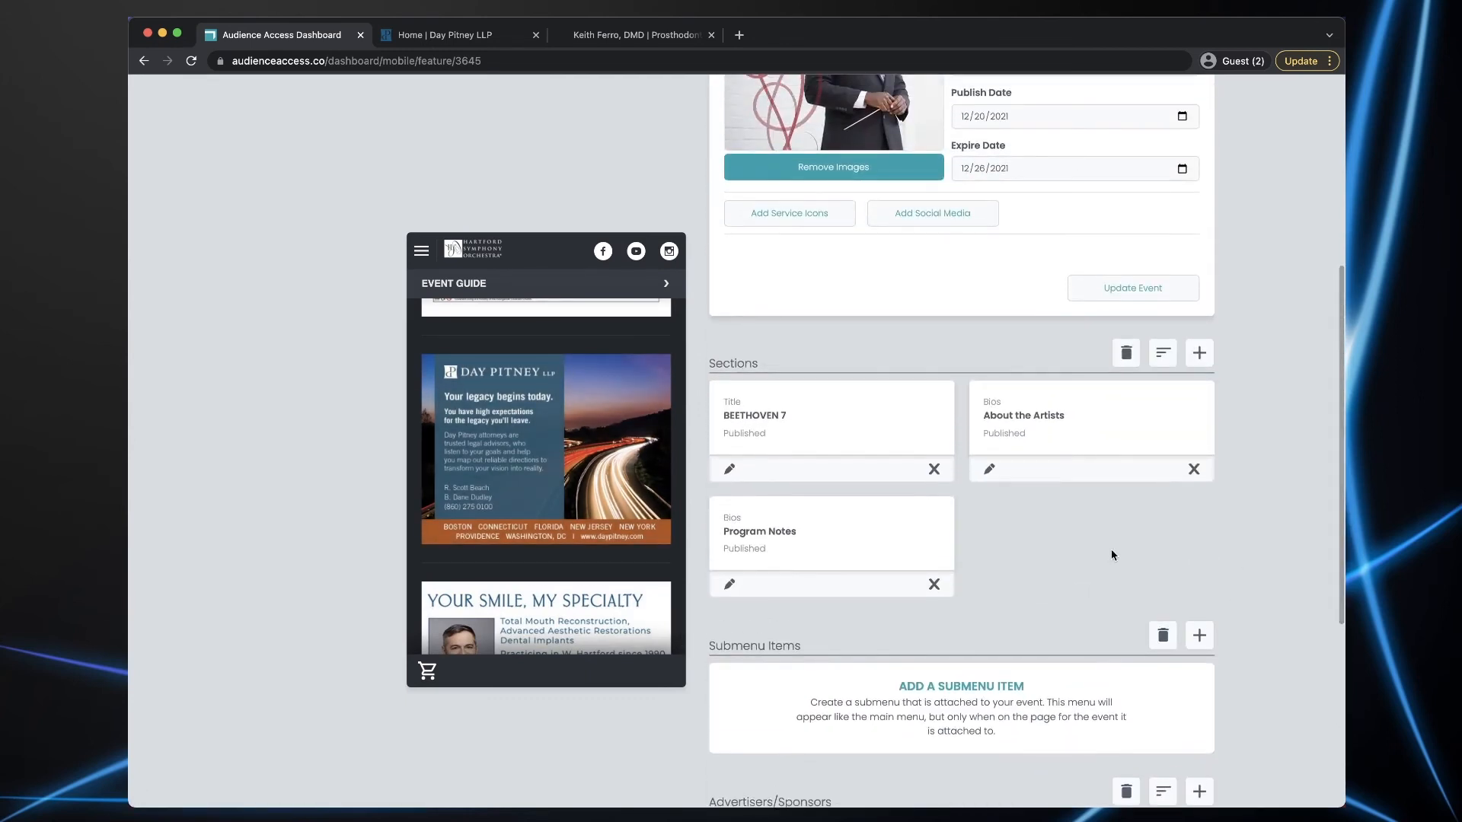
- Attach Covenant Living as the advertiser on the BEETHOVEN 7 section
left_click(729, 470)
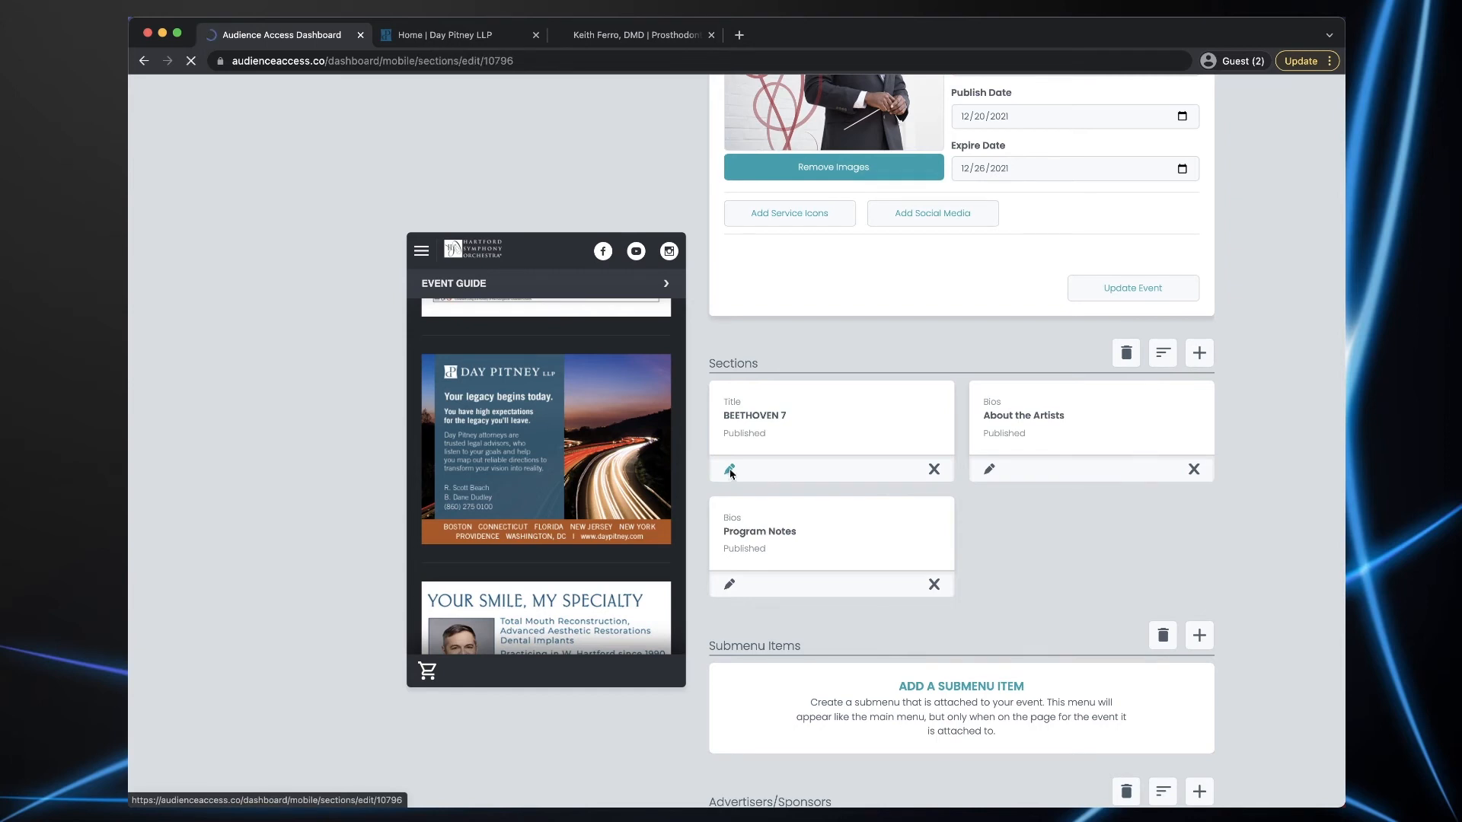
scroll(959, 493, "down", 3)
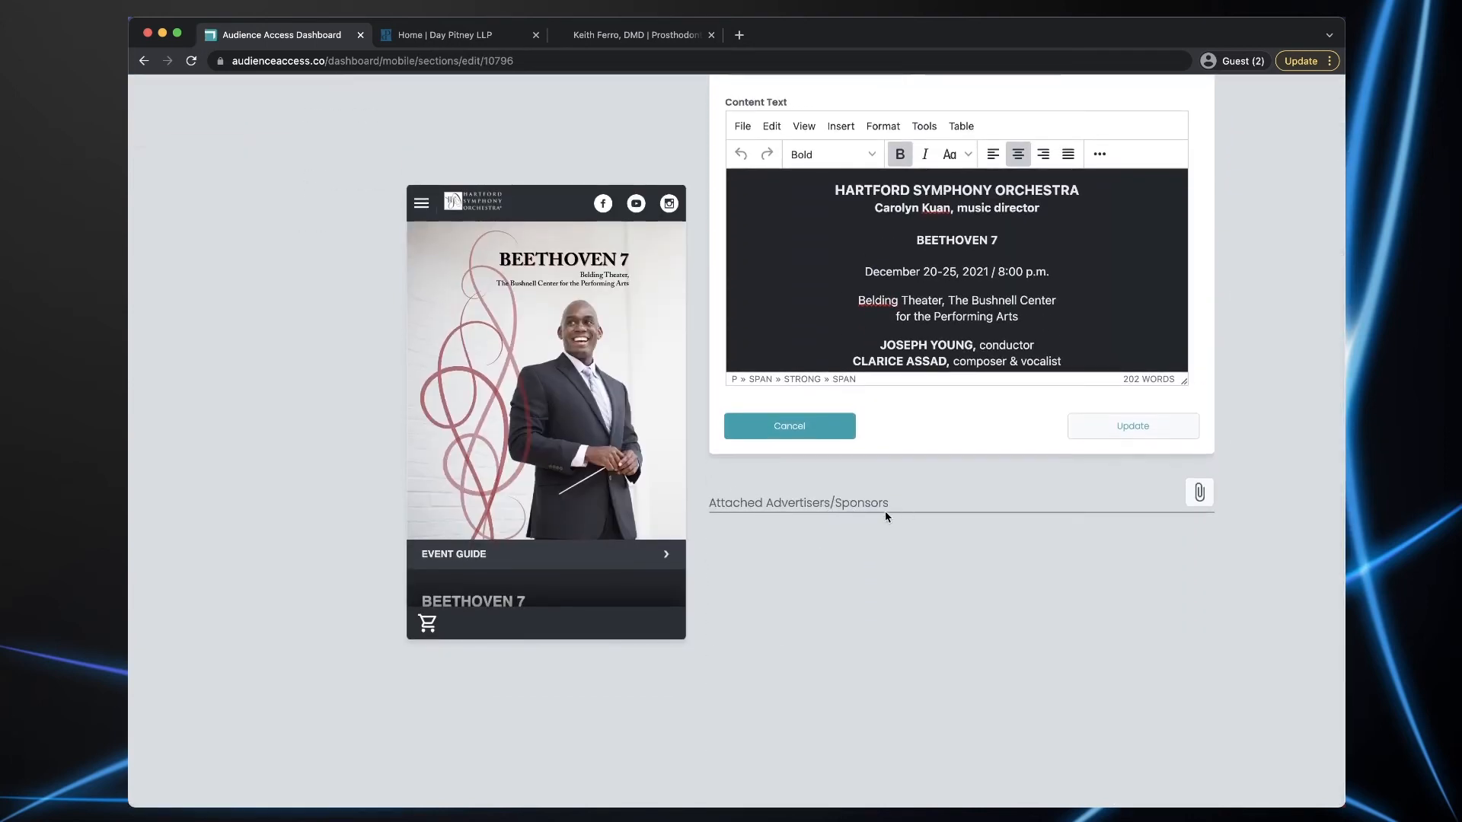
left_click(1201, 495)
left_click(832, 424)
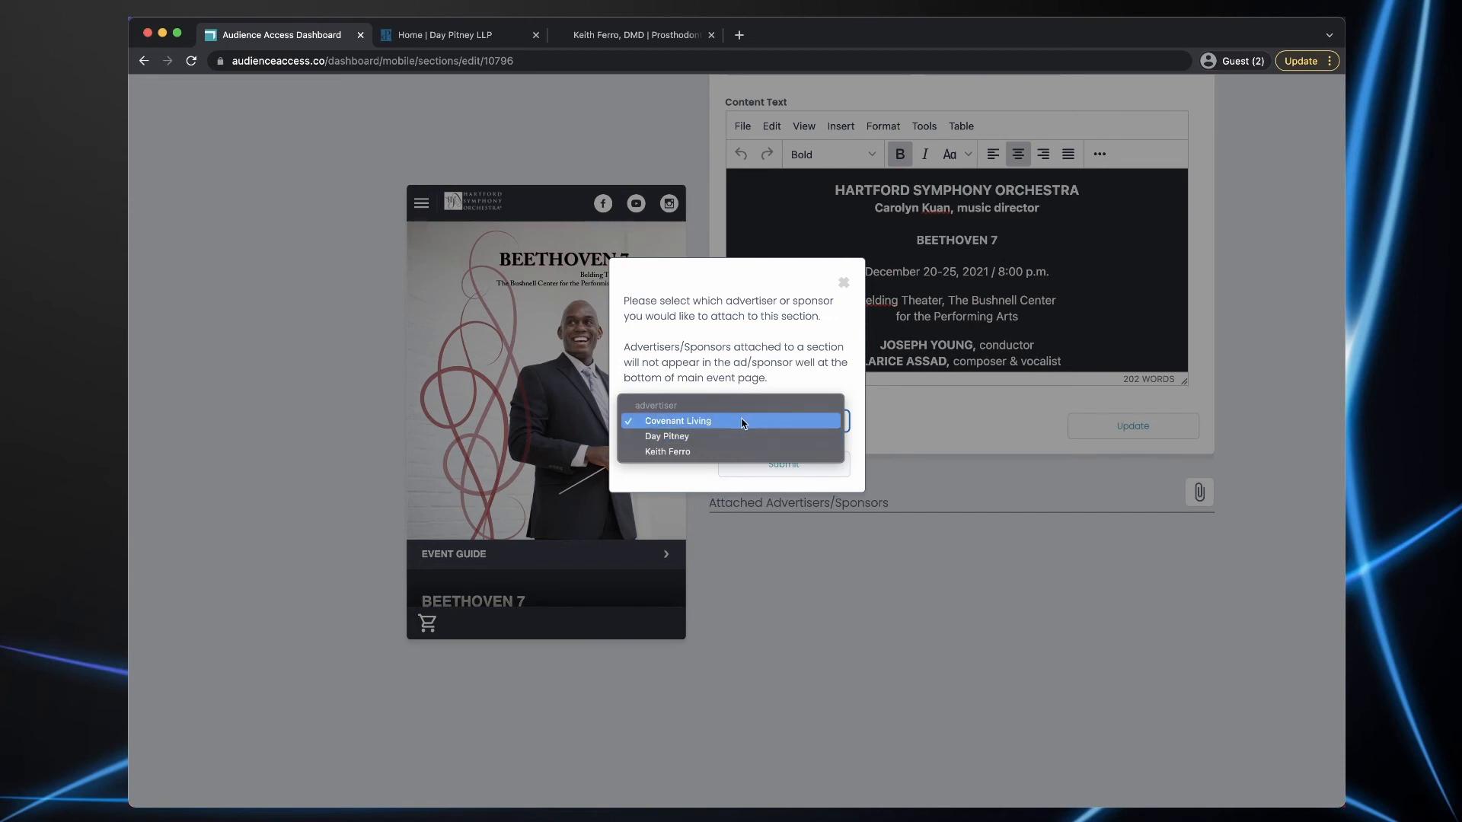
left_click(691, 423)
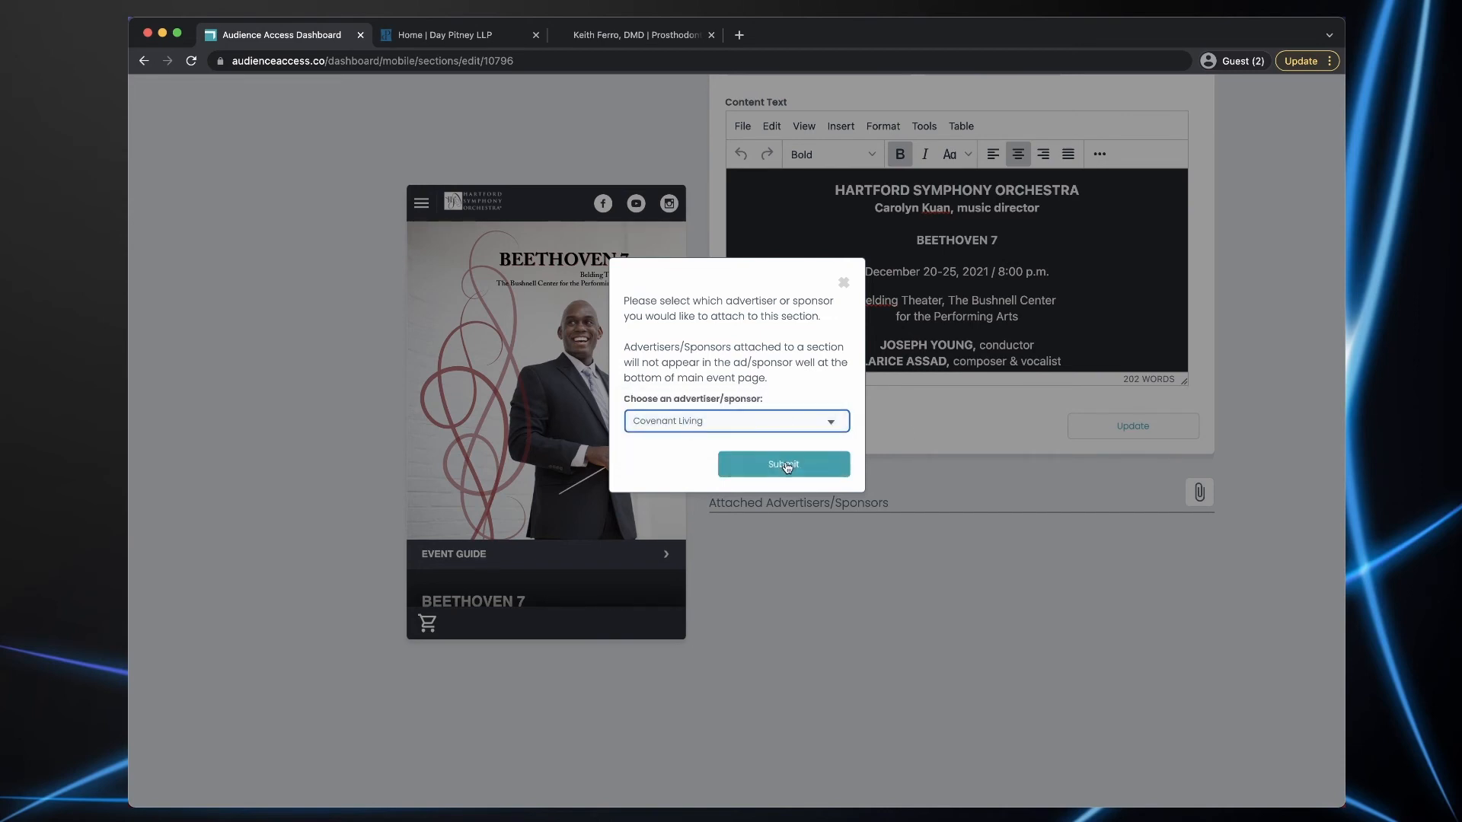
left_click(786, 466)
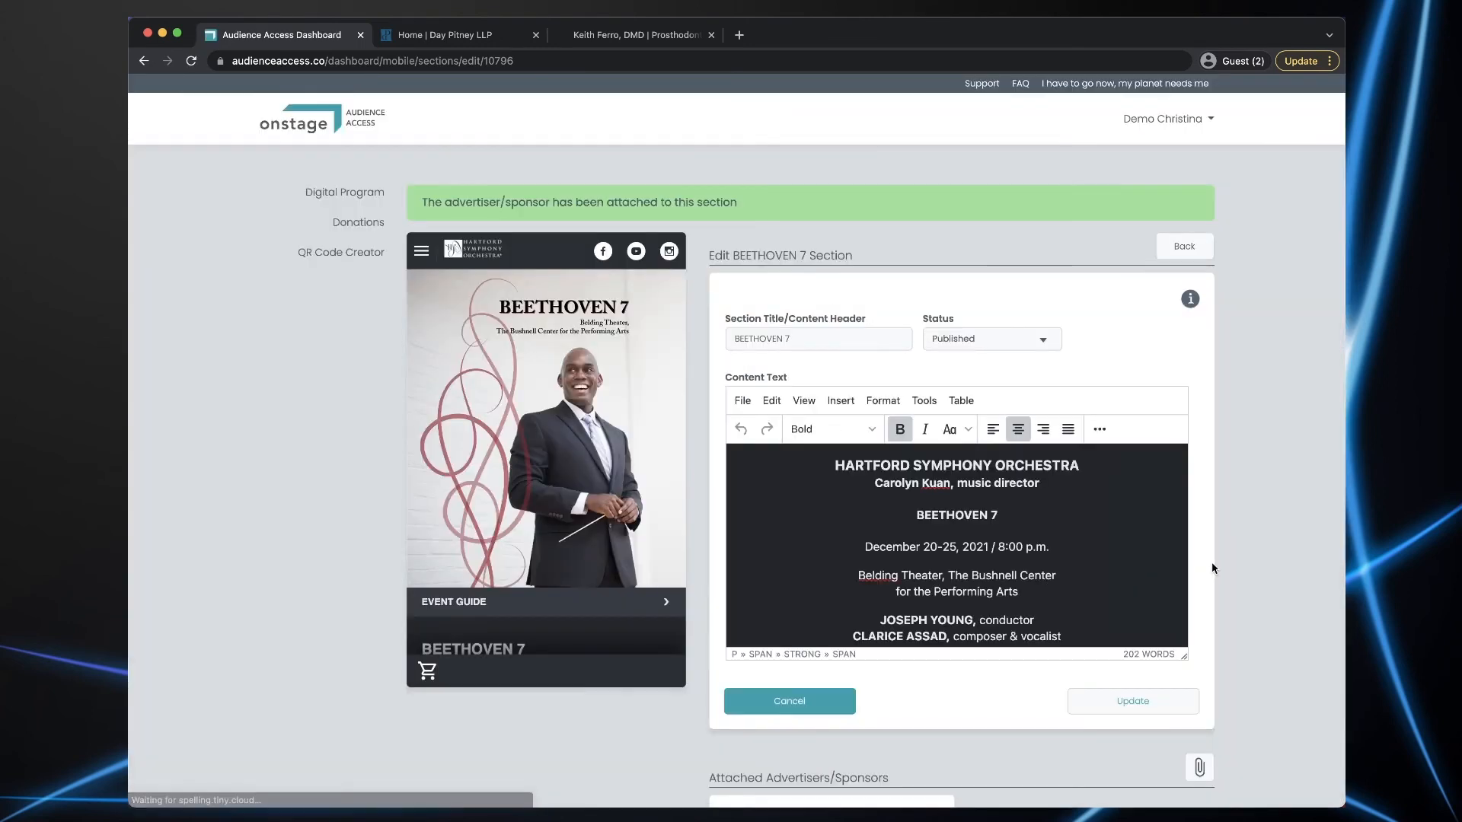
- Review the section's Covenant Living ad in the phone preview, then return to the event page
scroll(1266, 556, "down", 3)
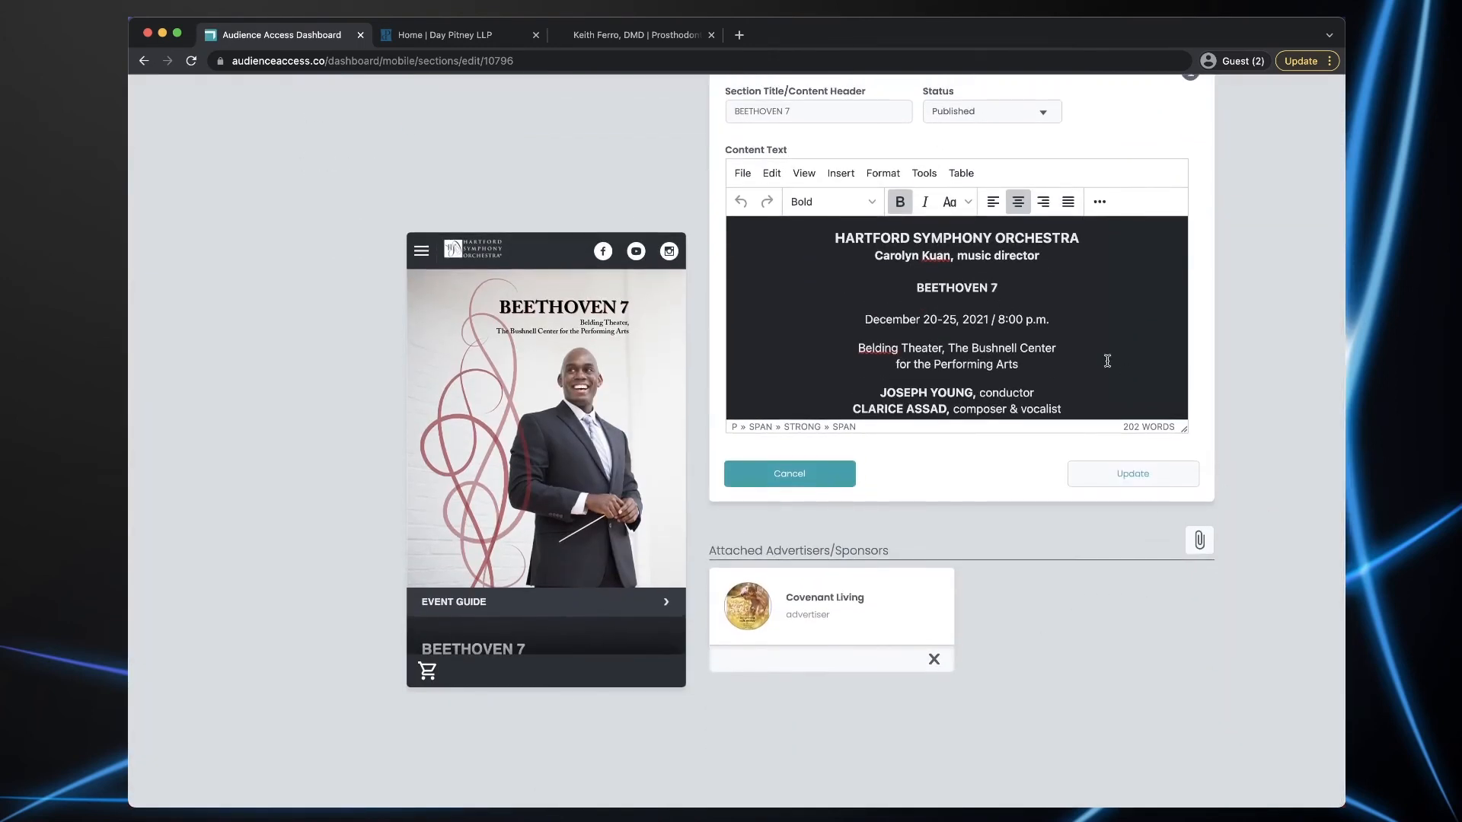
scroll(614, 489, "down", 10)
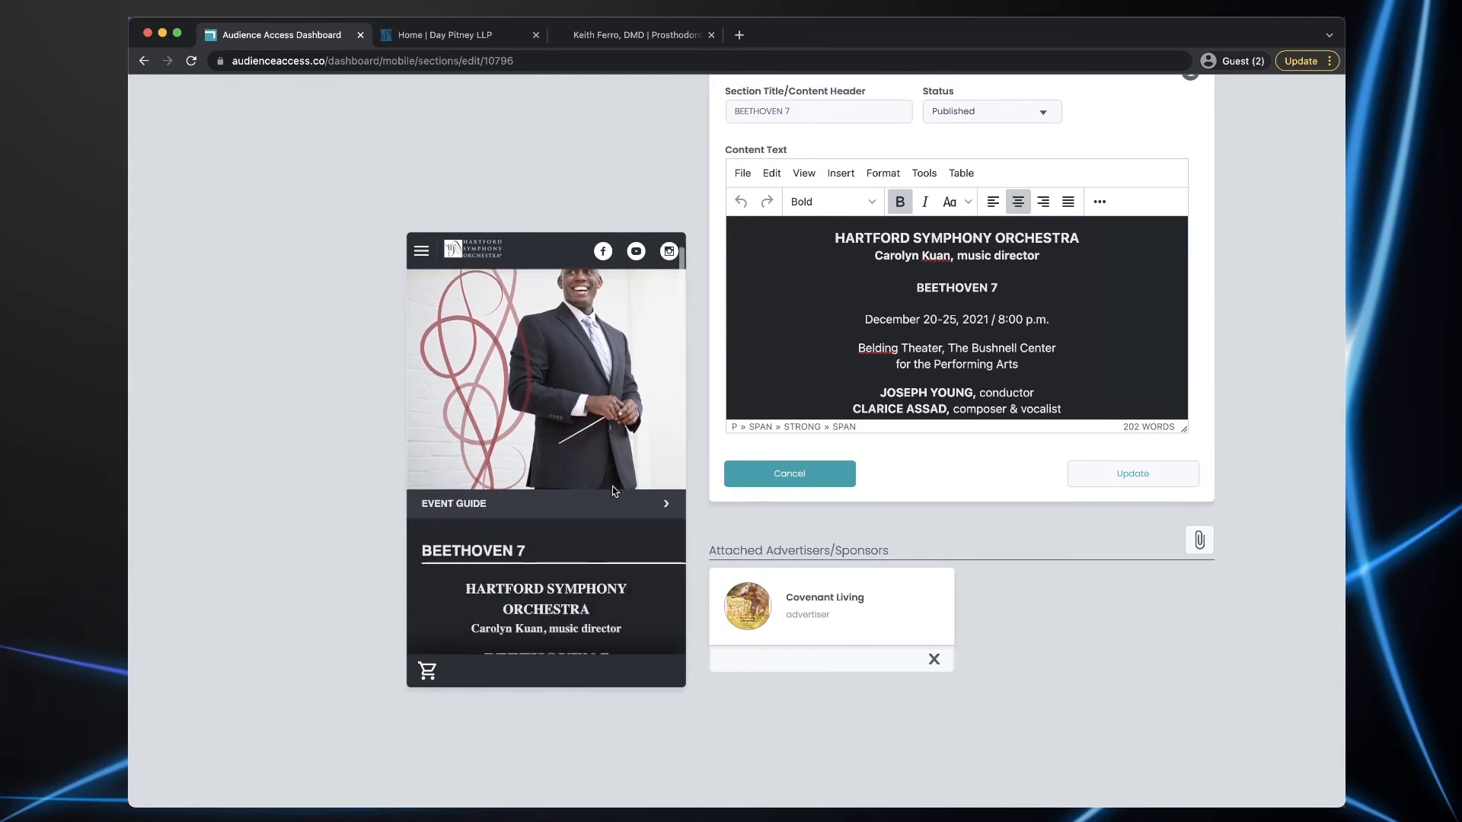
scroll(614, 490, "down", 15)
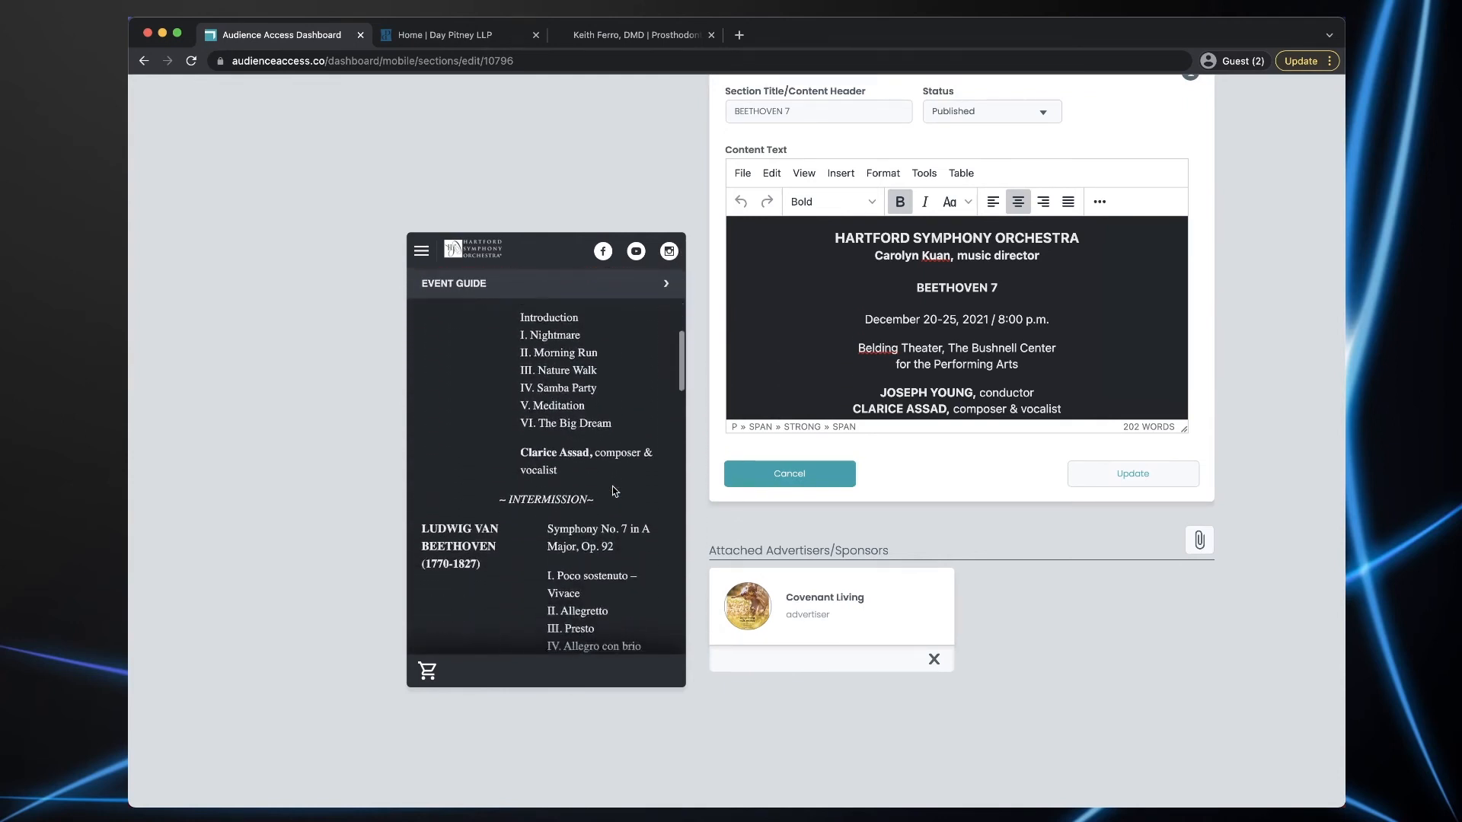
scroll(613, 487, "down", 5)
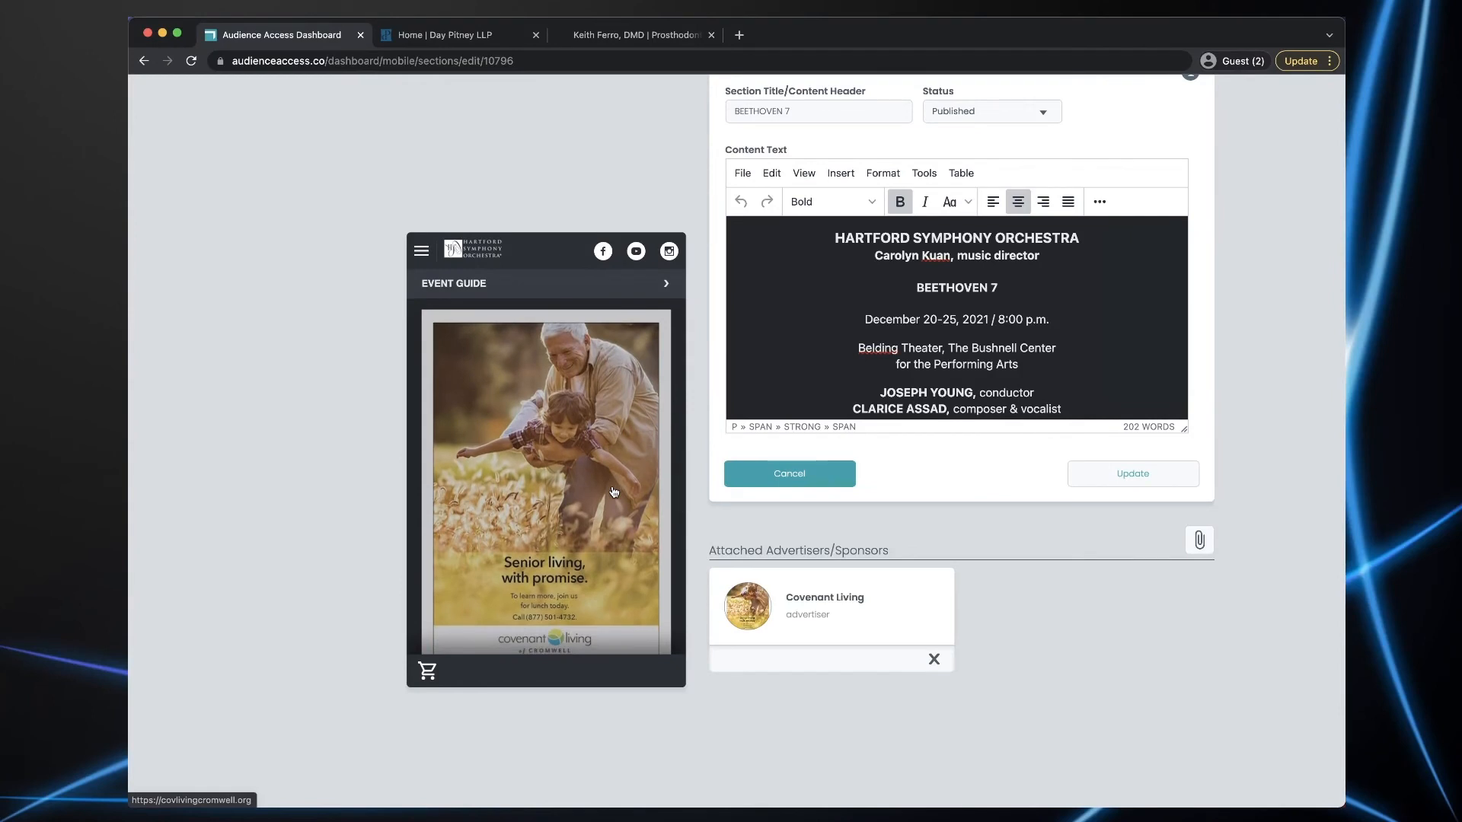
scroll(613, 492, "up", 5)
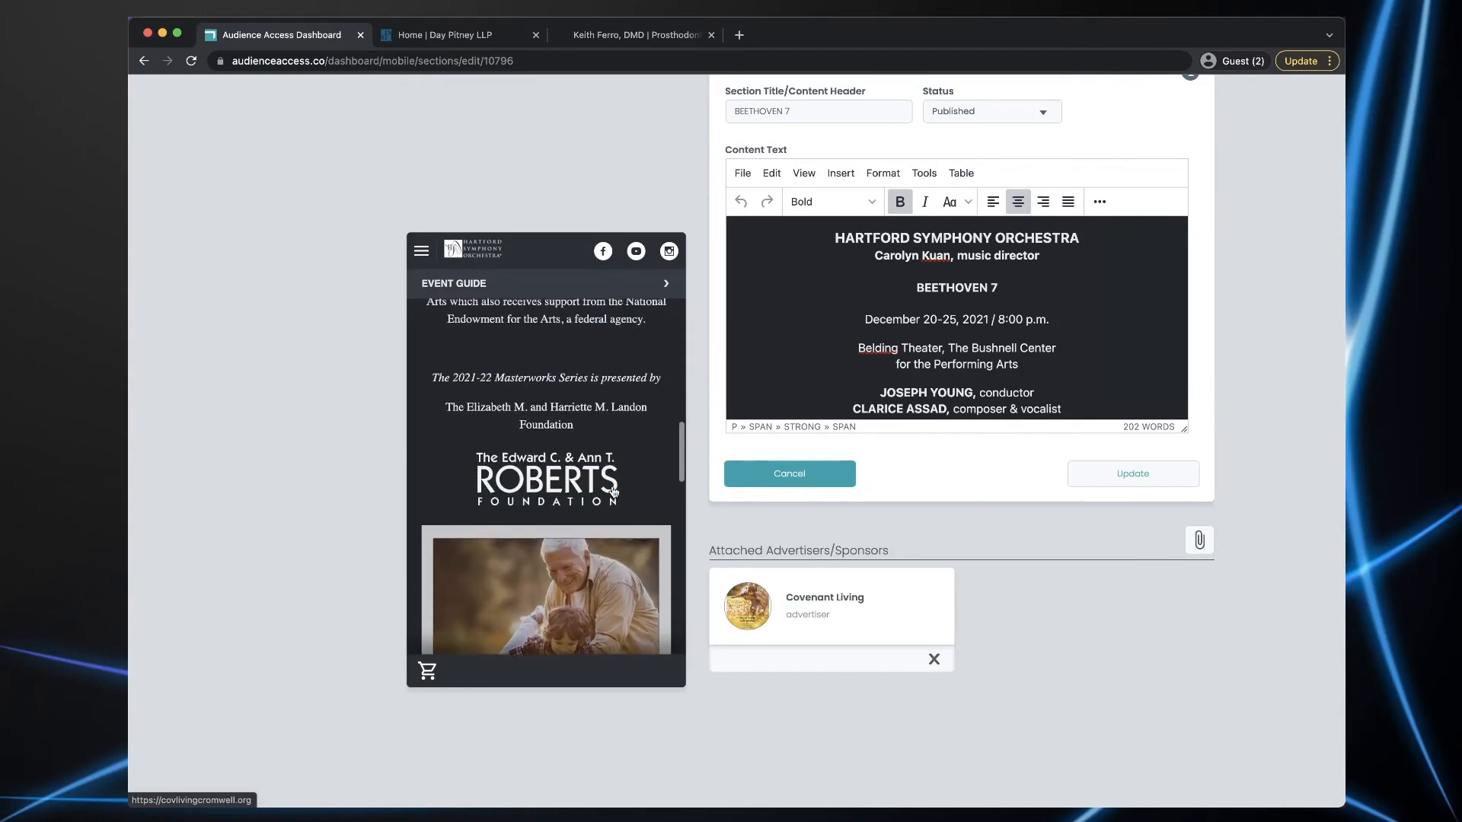
scroll(614, 491, "down", 5)
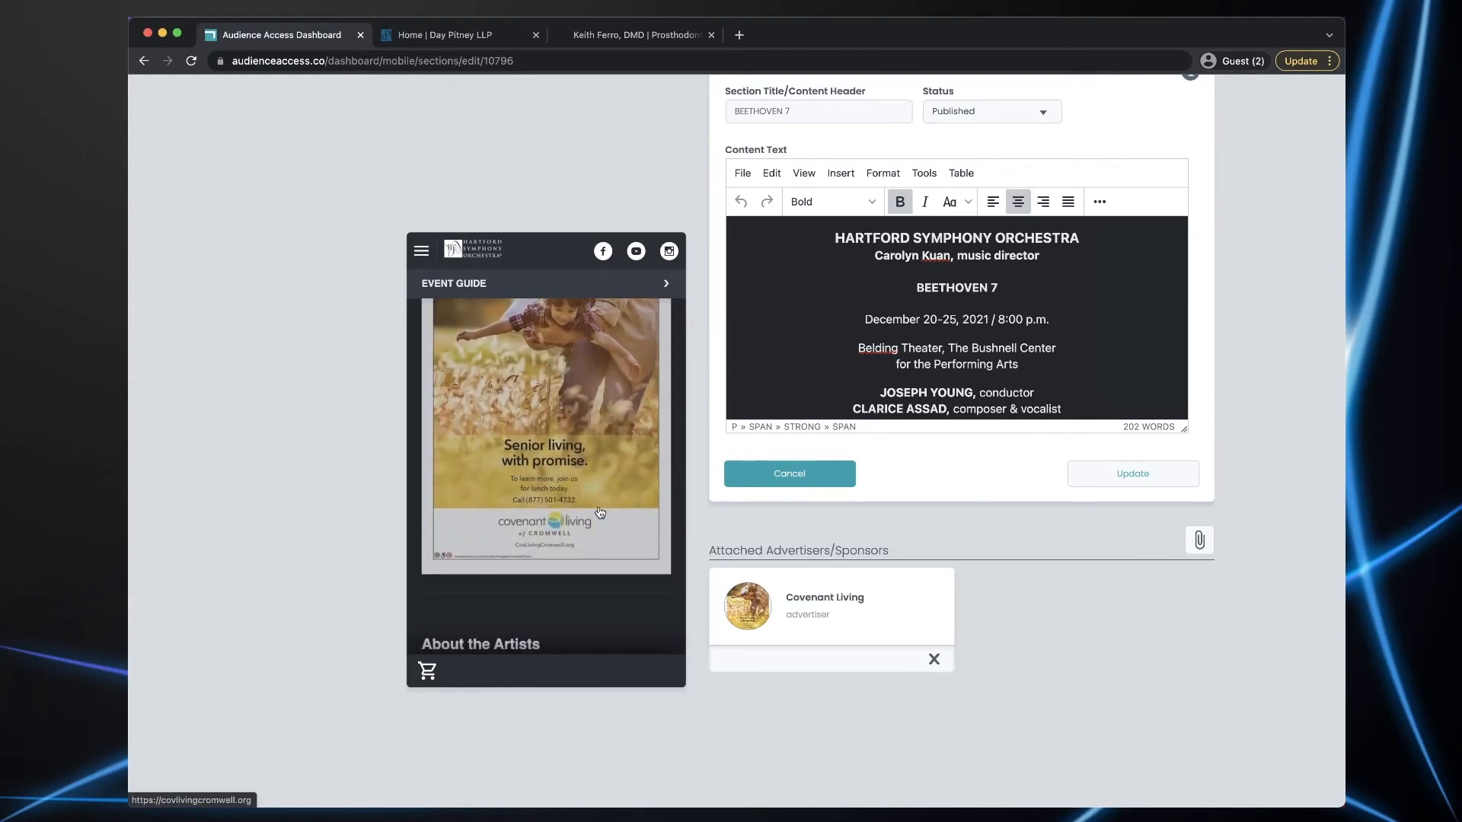
scroll(489, 549, "down", 10)
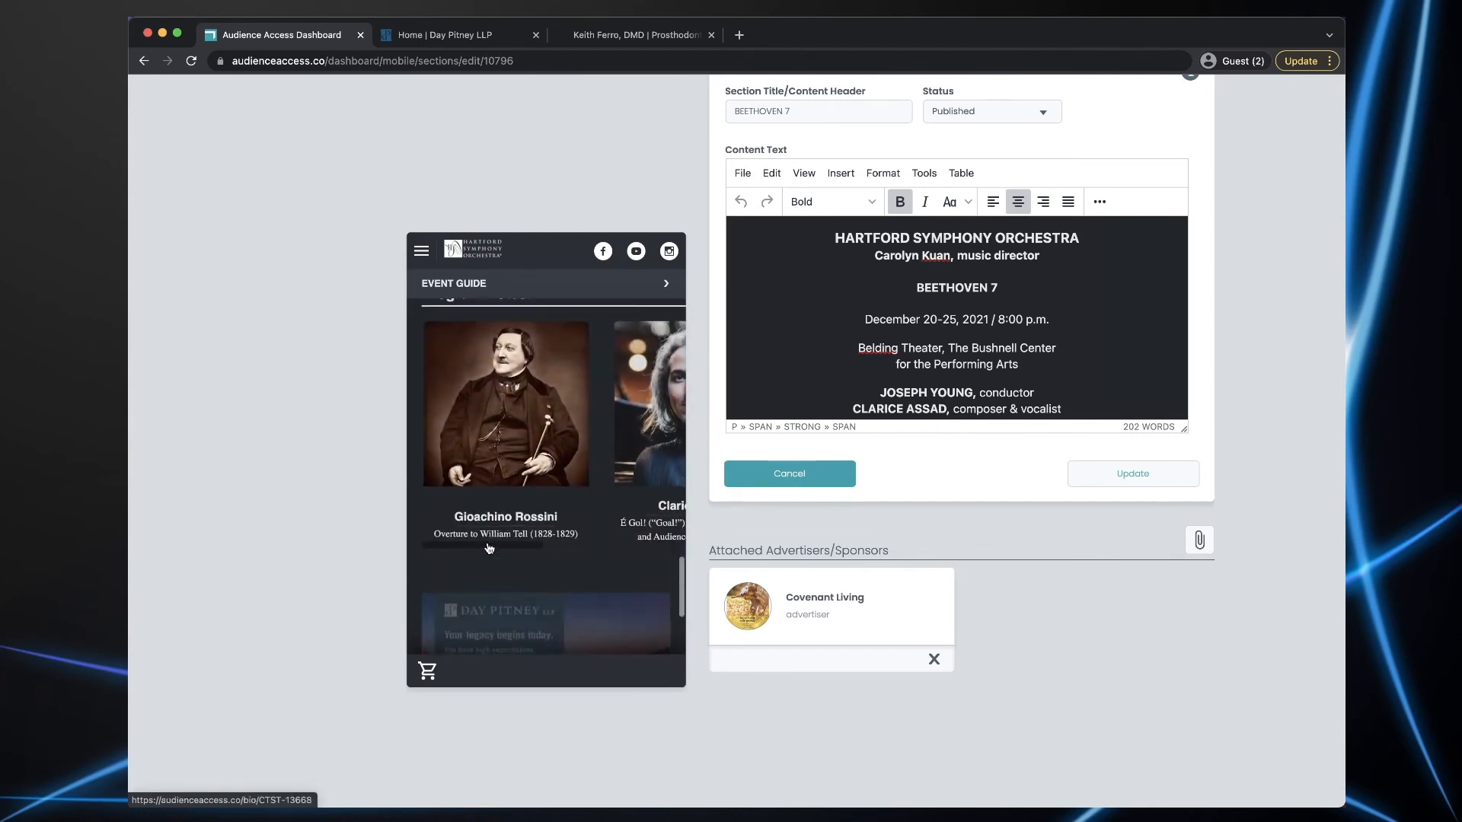
scroll(489, 549, "down", 4)
scroll(489, 549, "up", 10)
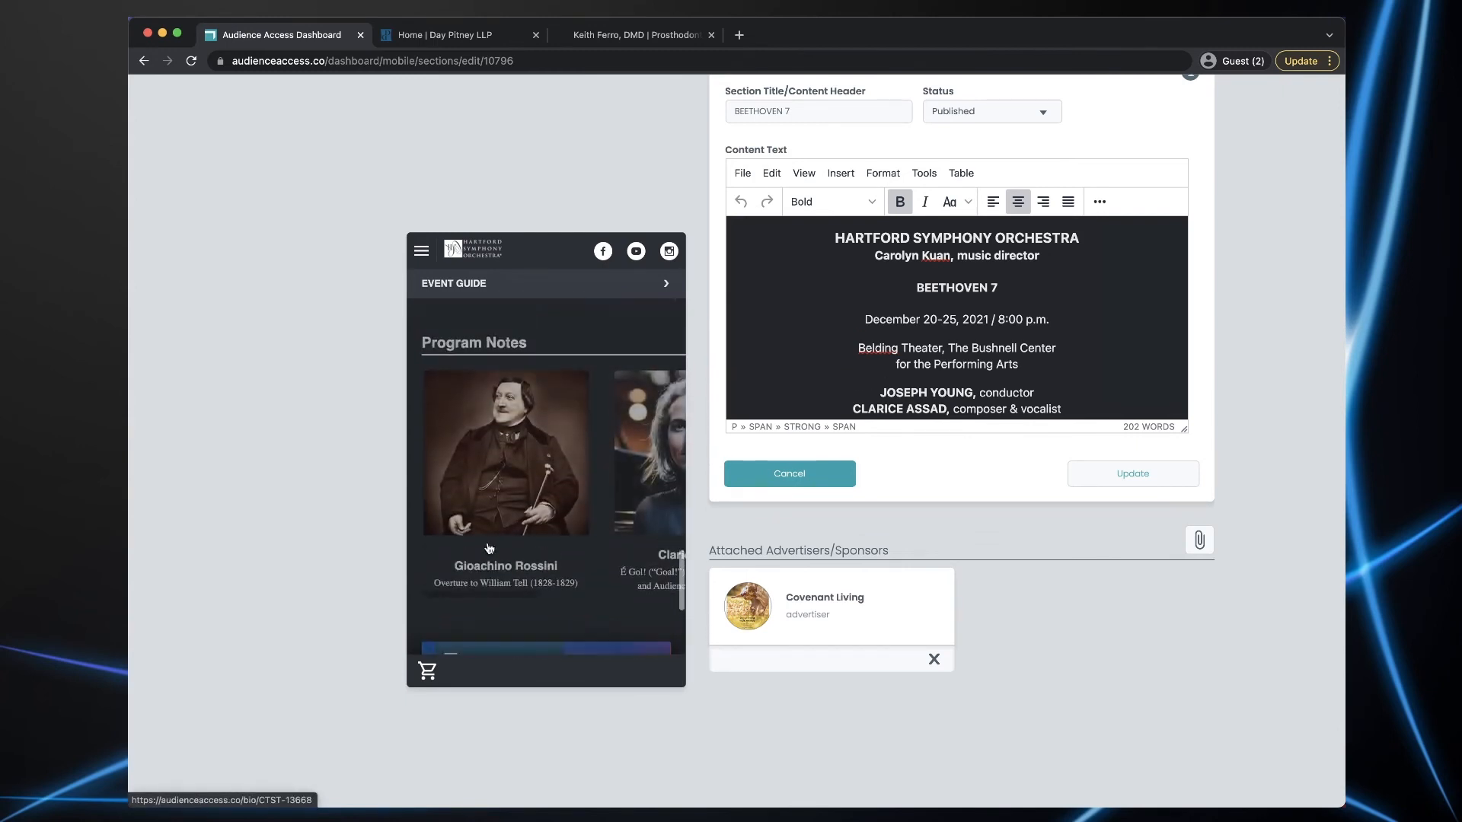
scroll(489, 548, "up", 3)
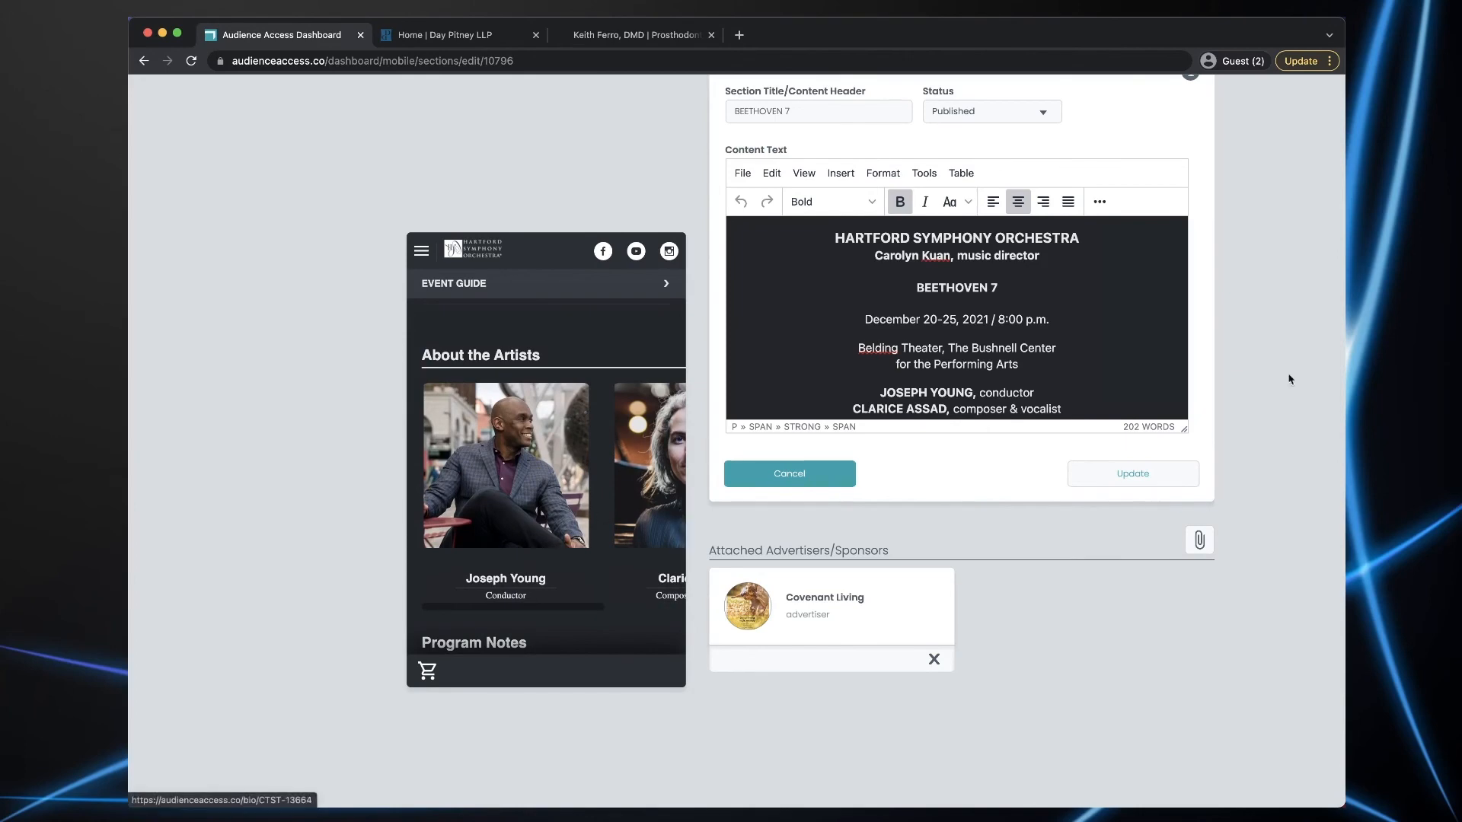
scroll(1273, 329, "up", 5)
left_click(1179, 245)
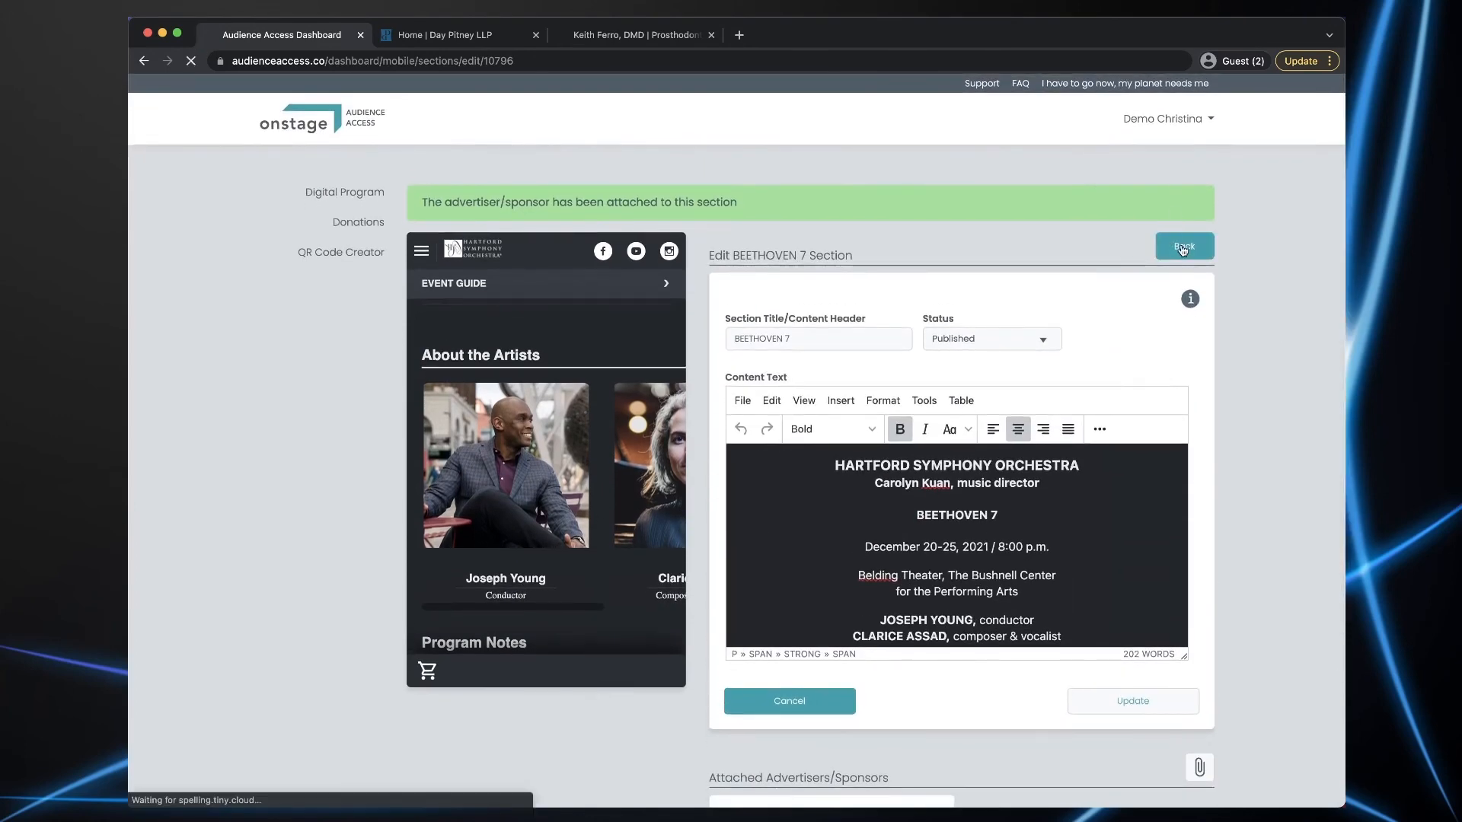
- Choose the prosthodontist's ad from the advertiser dropdown and submit it on About the Artists
scroll(1266, 424, "down", 6)
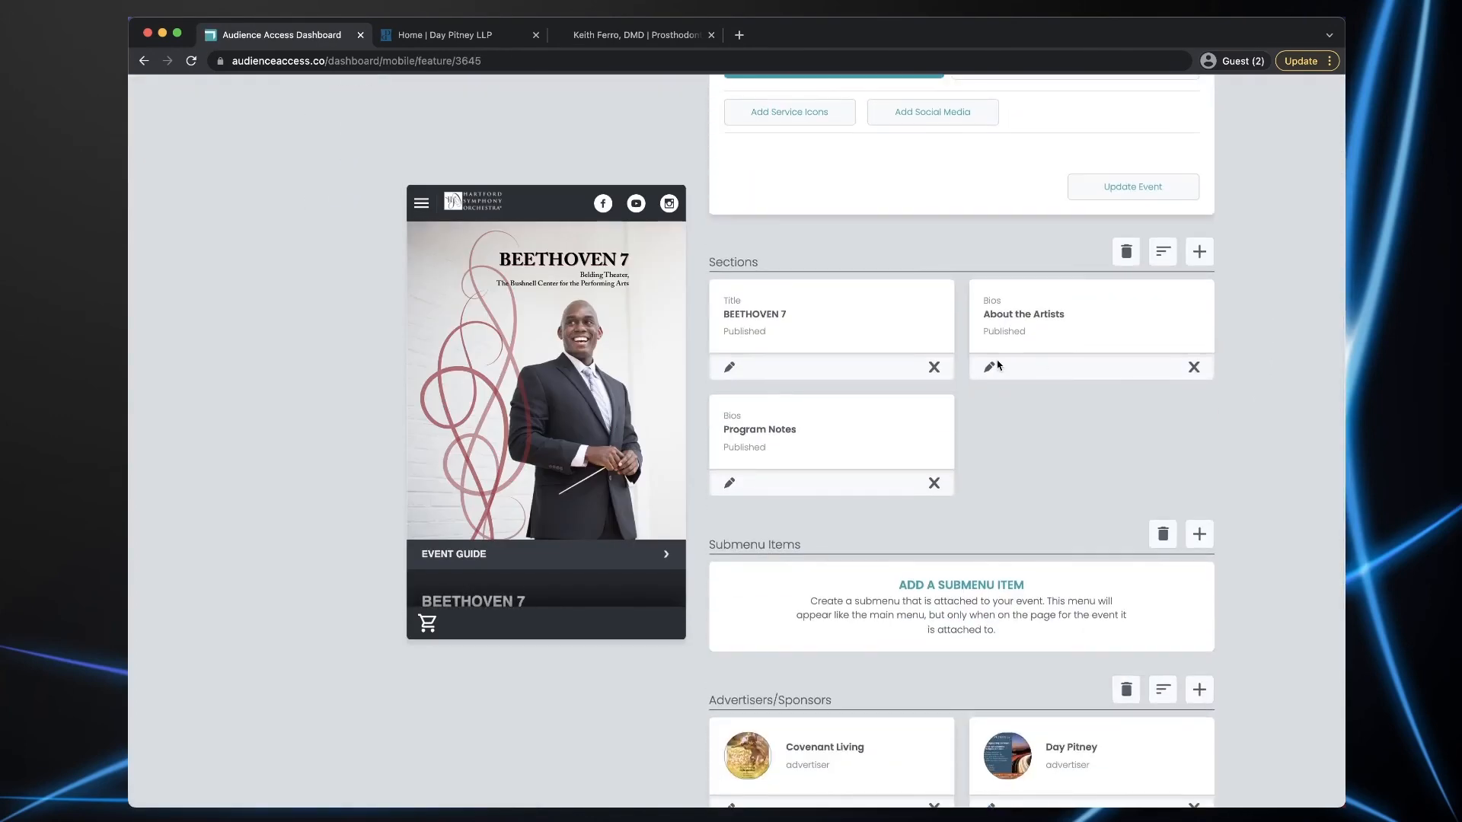
left_click(990, 369)
scroll(1234, 536, "down", 3)
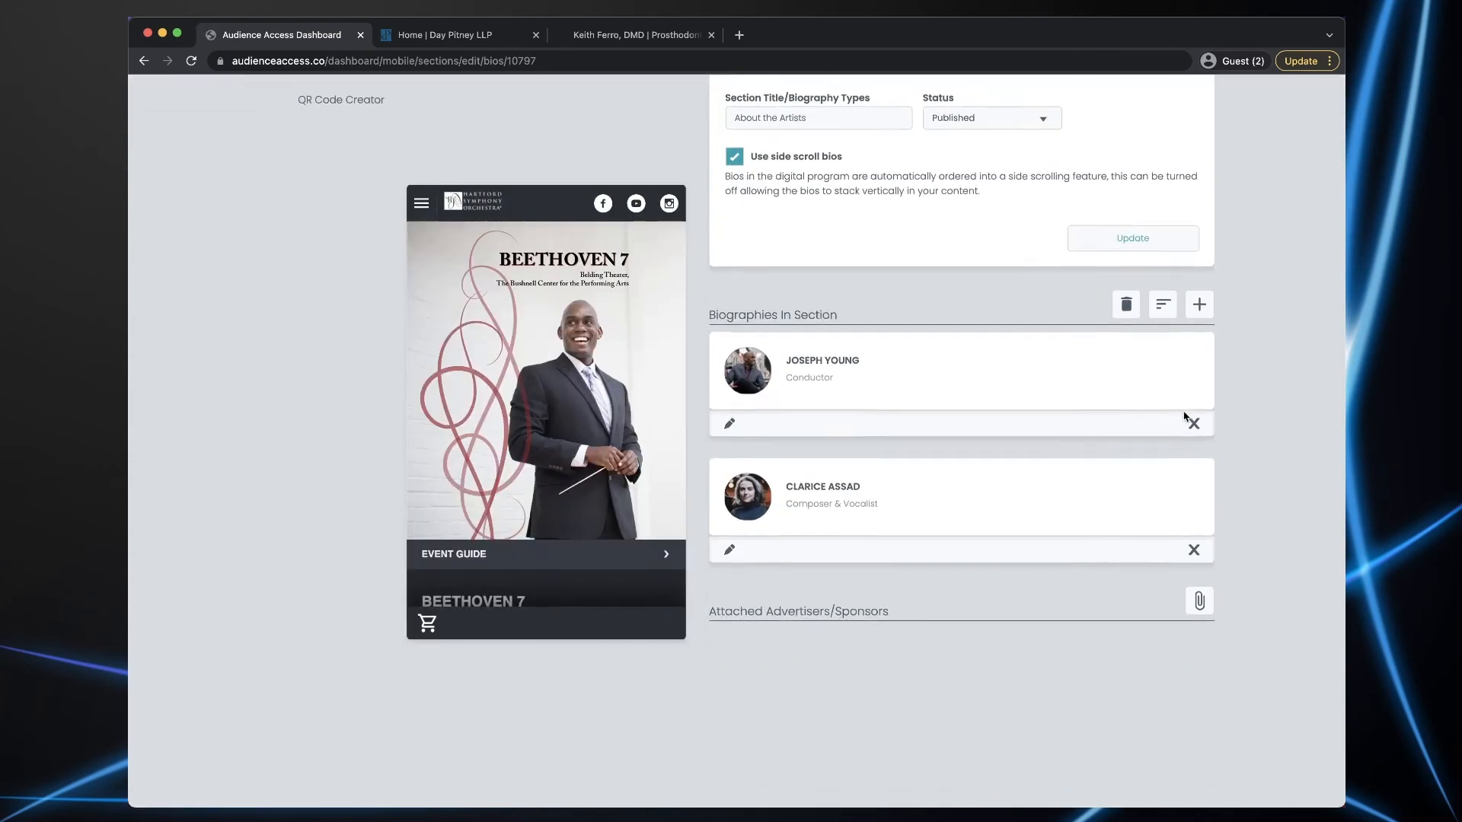
left_click(1198, 529)
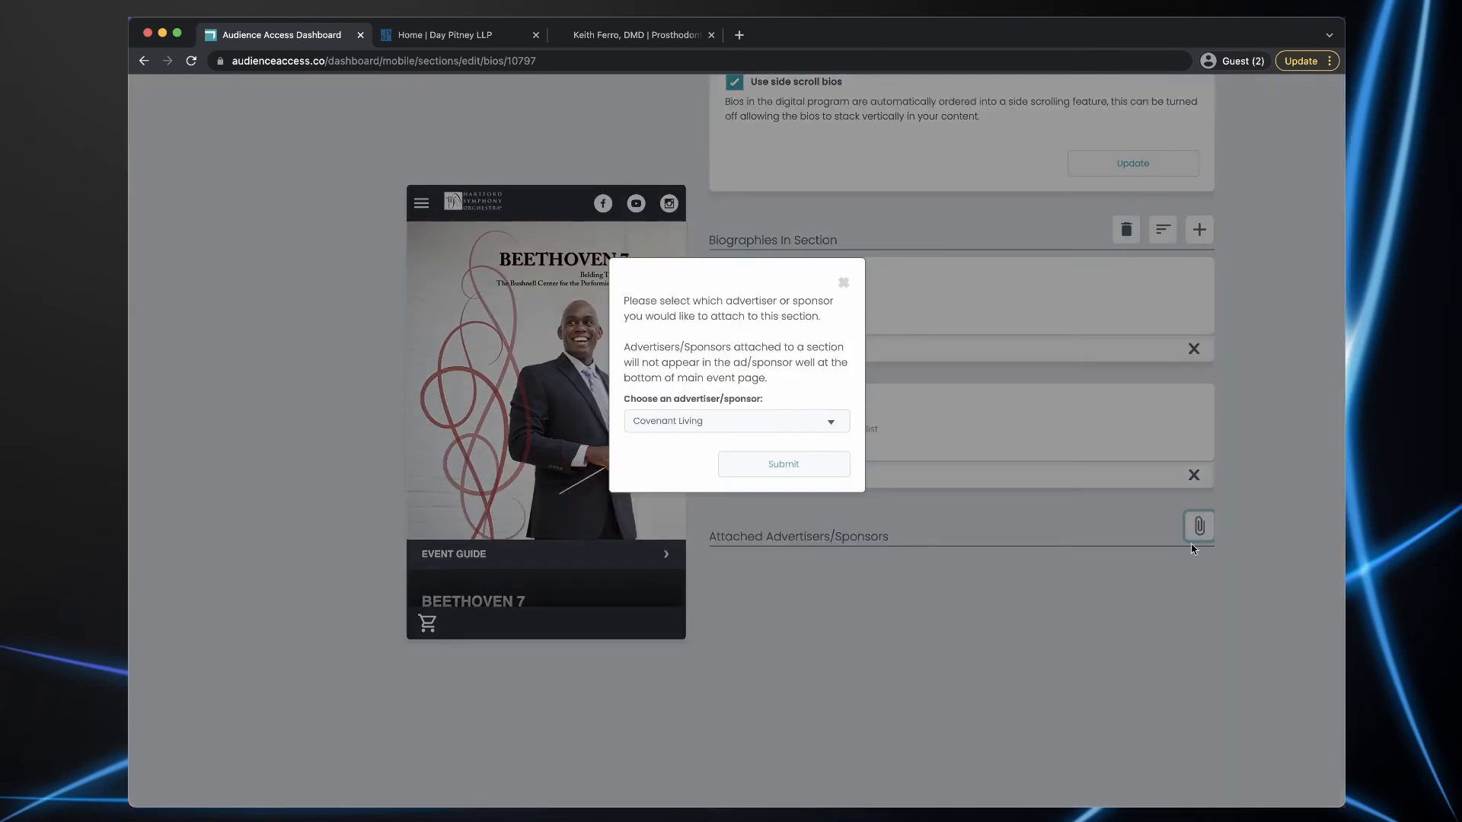
left_click(825, 420)
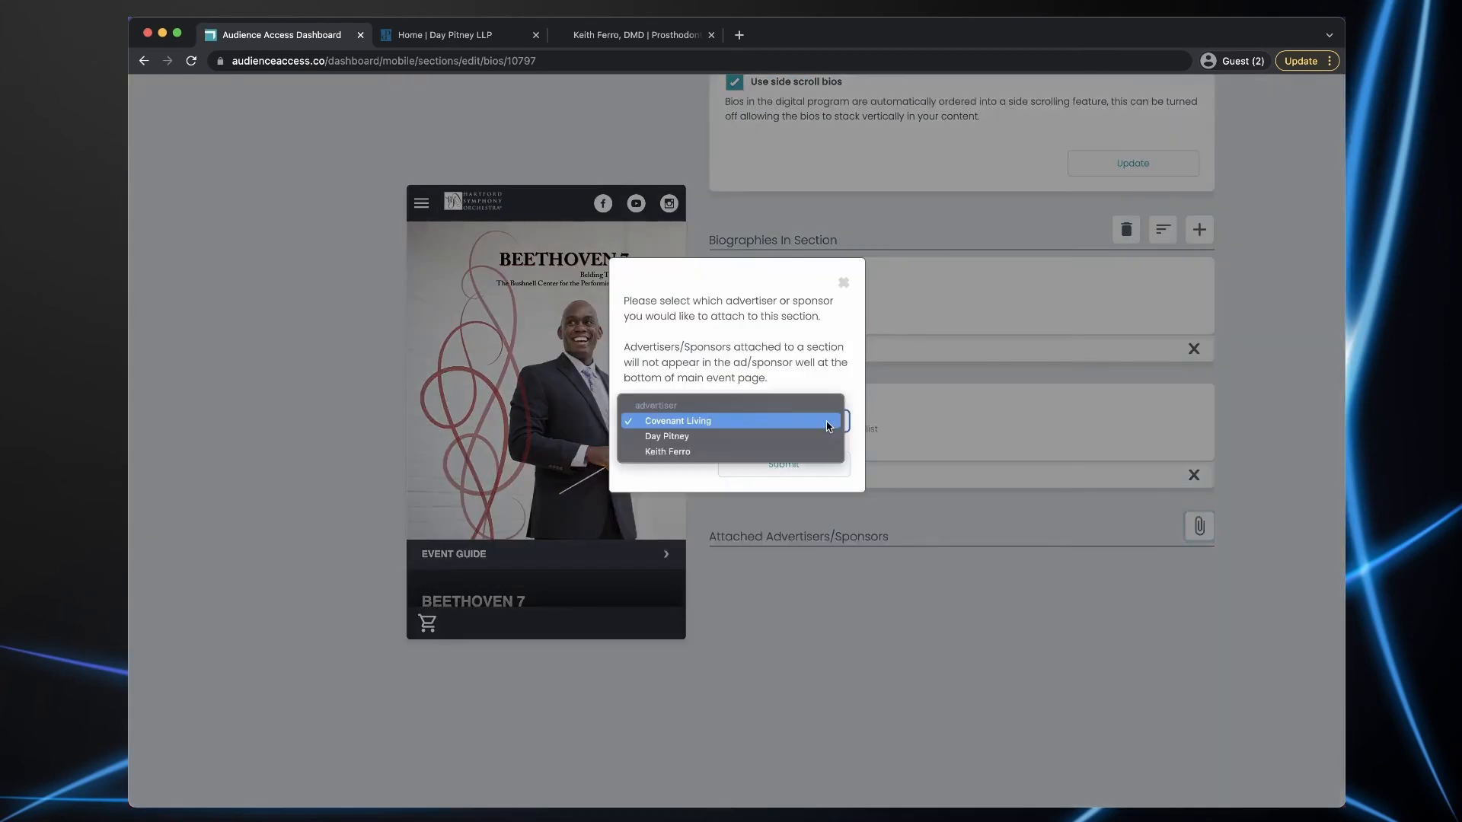
left_click(669, 454)
left_click(771, 466)
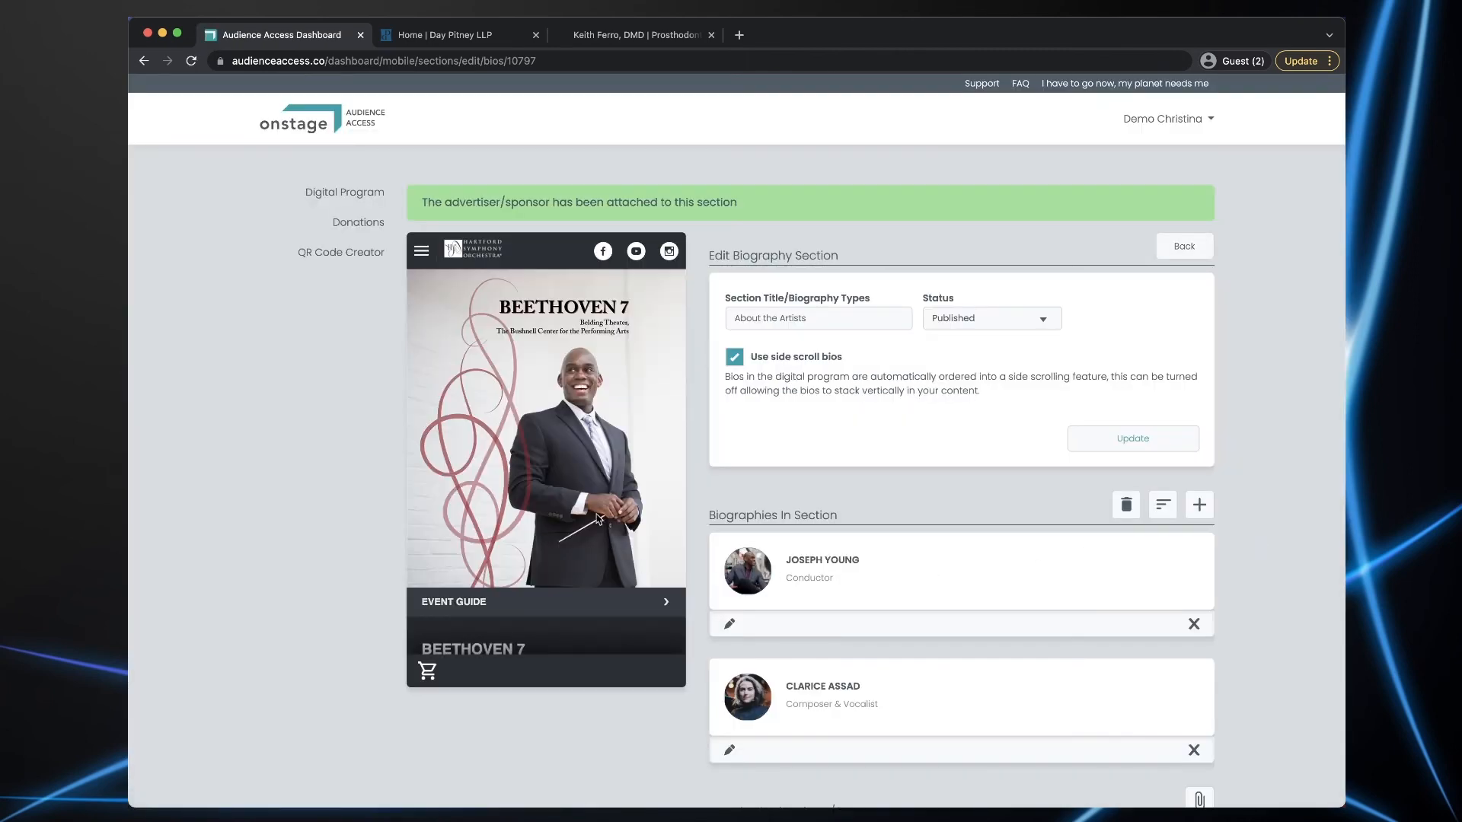
- Open the conductor's bio in the preview and check the ad beneath it
scroll(598, 519, "down", 15)
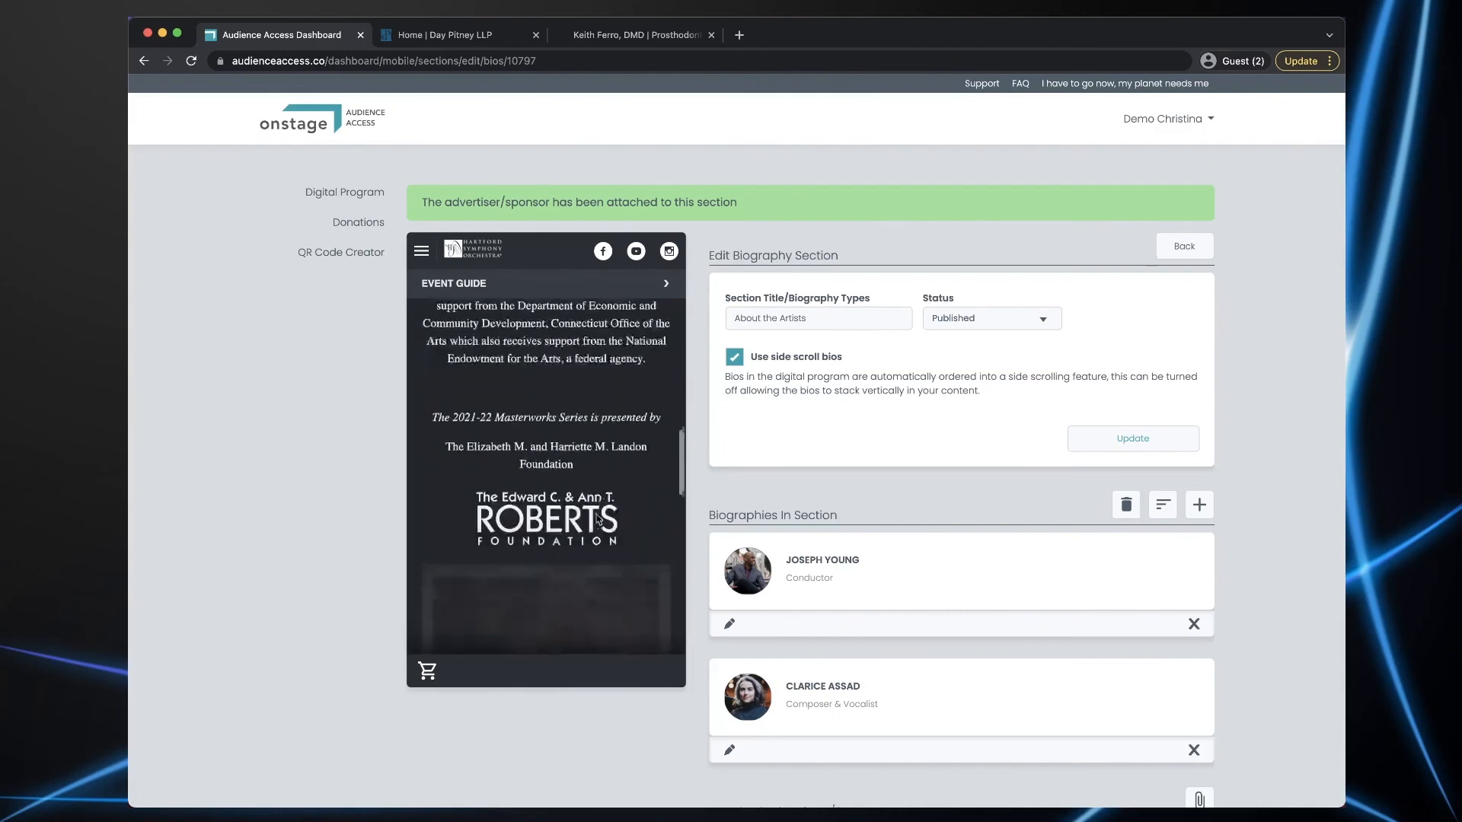
scroll(597, 519, "down", 15)
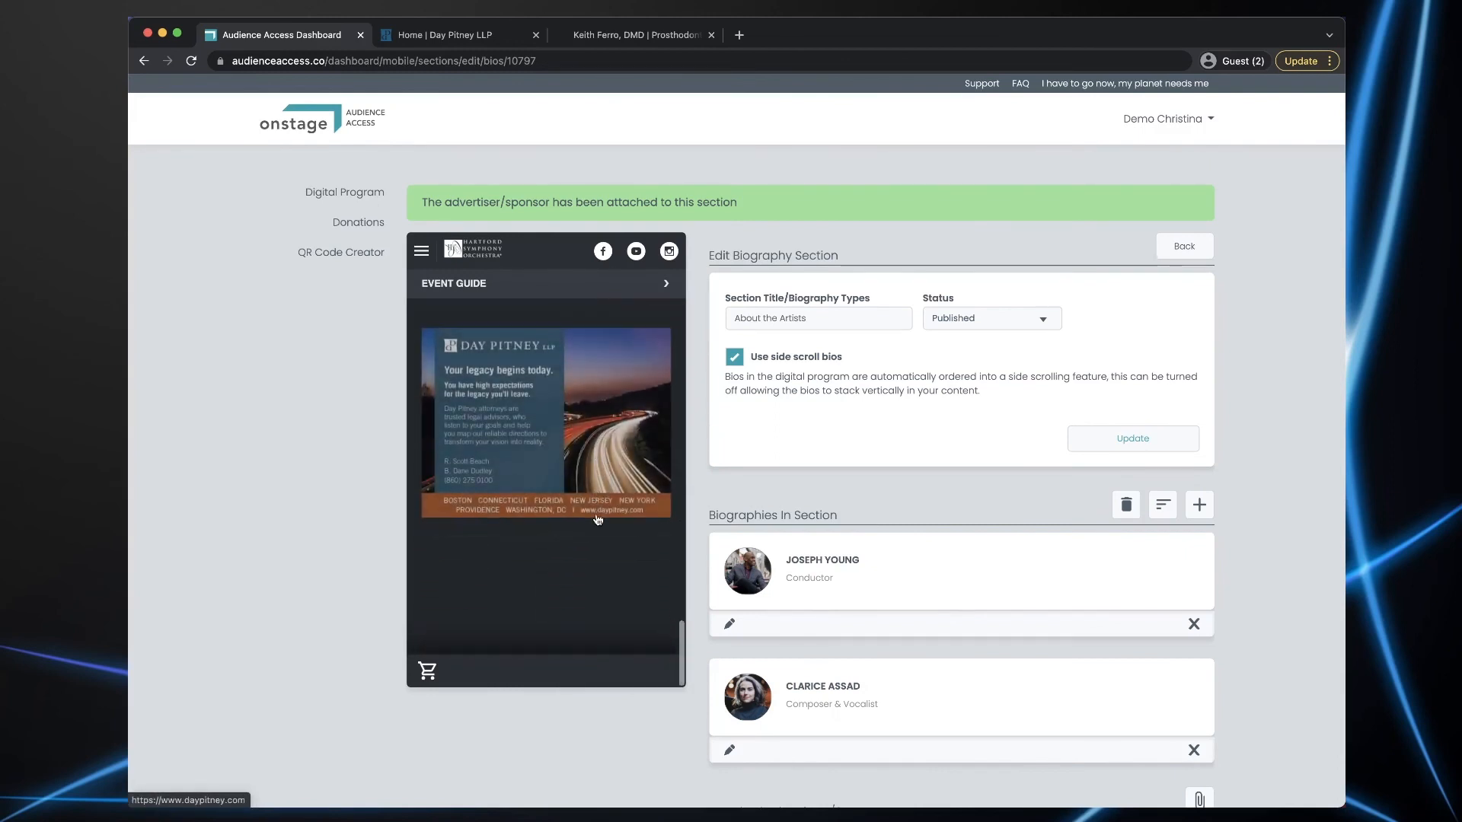
scroll(598, 519, "up", 10)
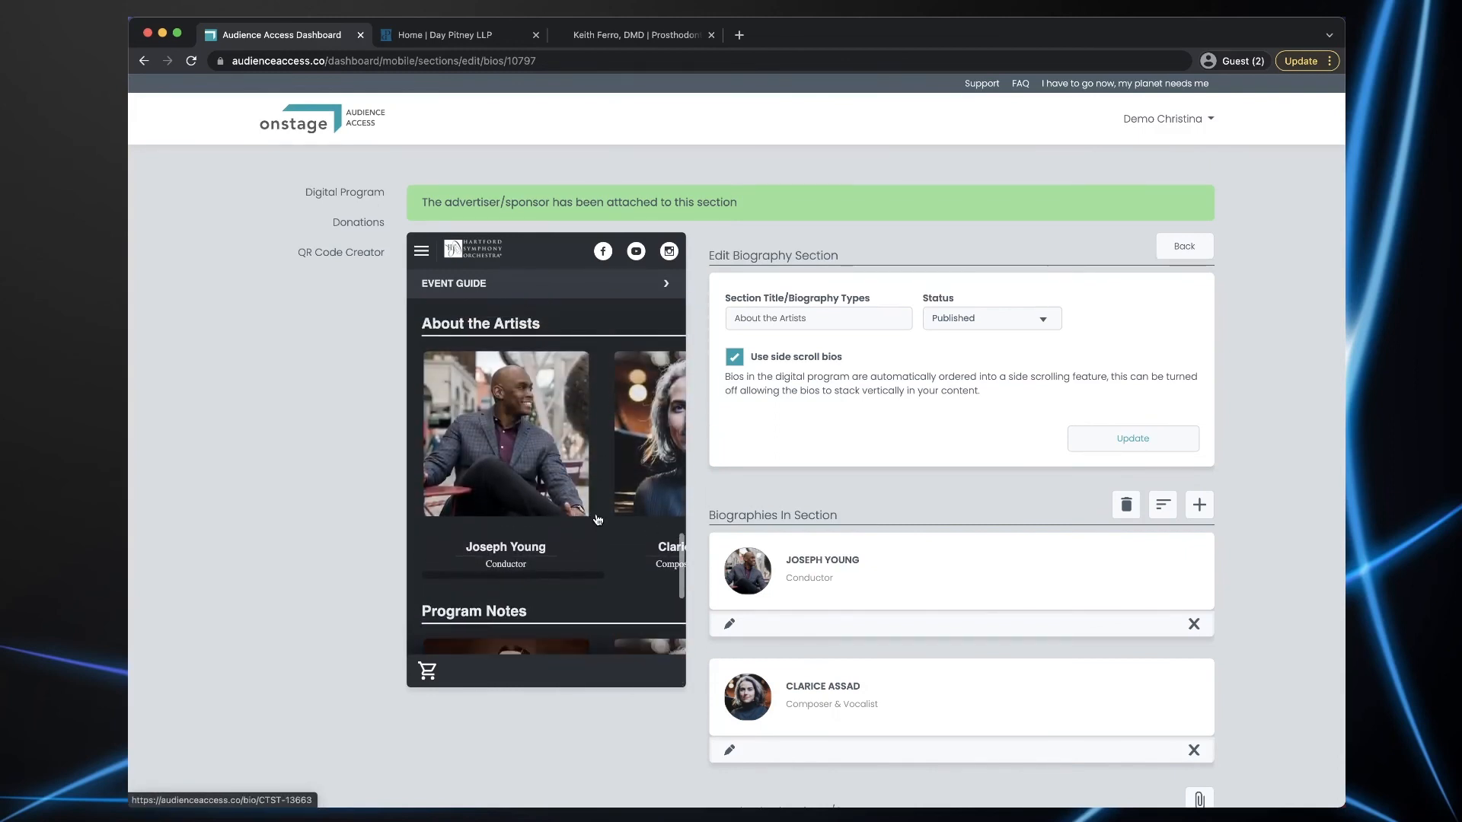
scroll(597, 519, "up", 1)
left_click(512, 466)
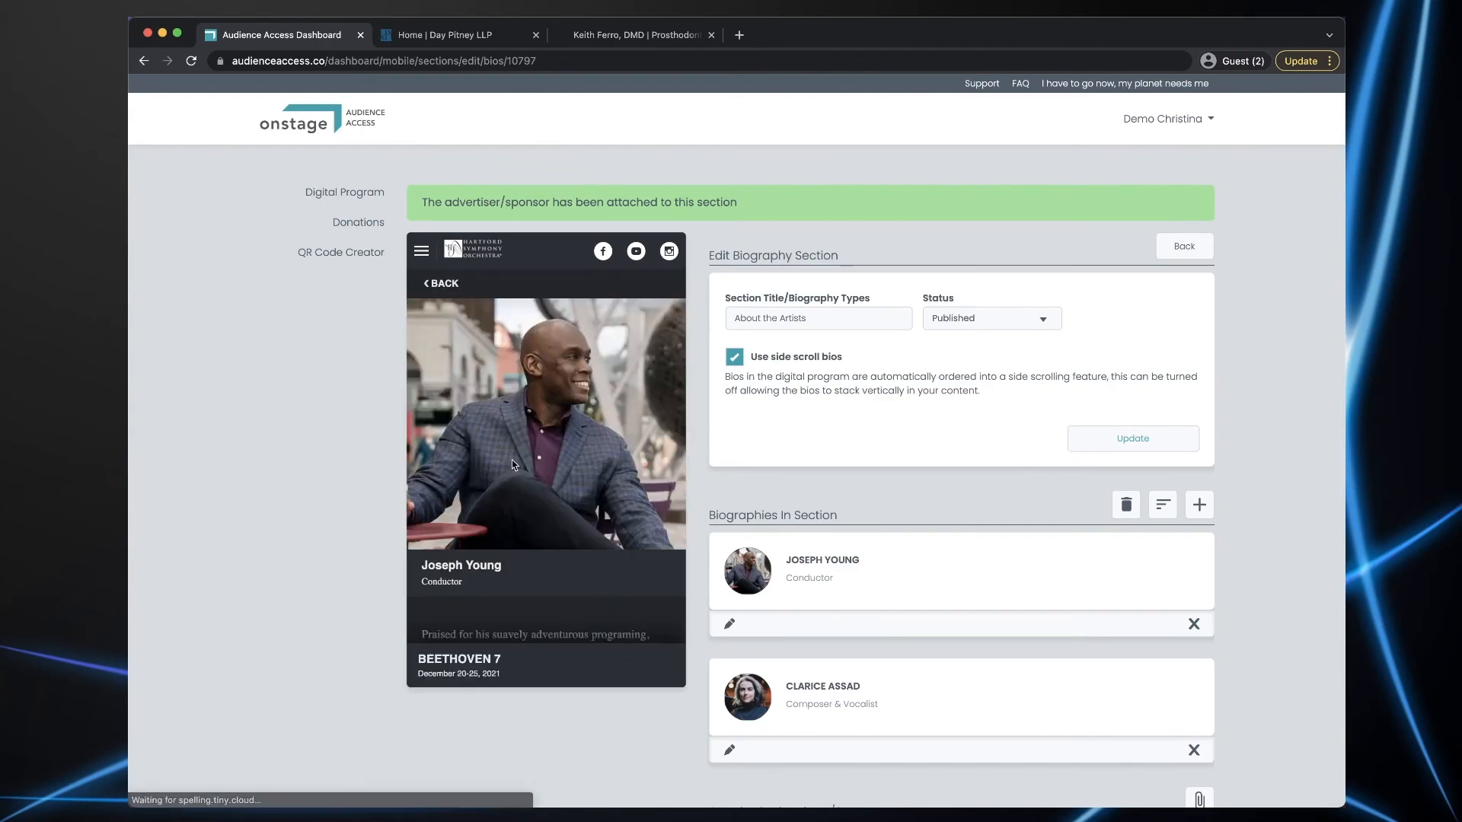
scroll(607, 442, "down", 8)
scroll(607, 443, "down", 10)
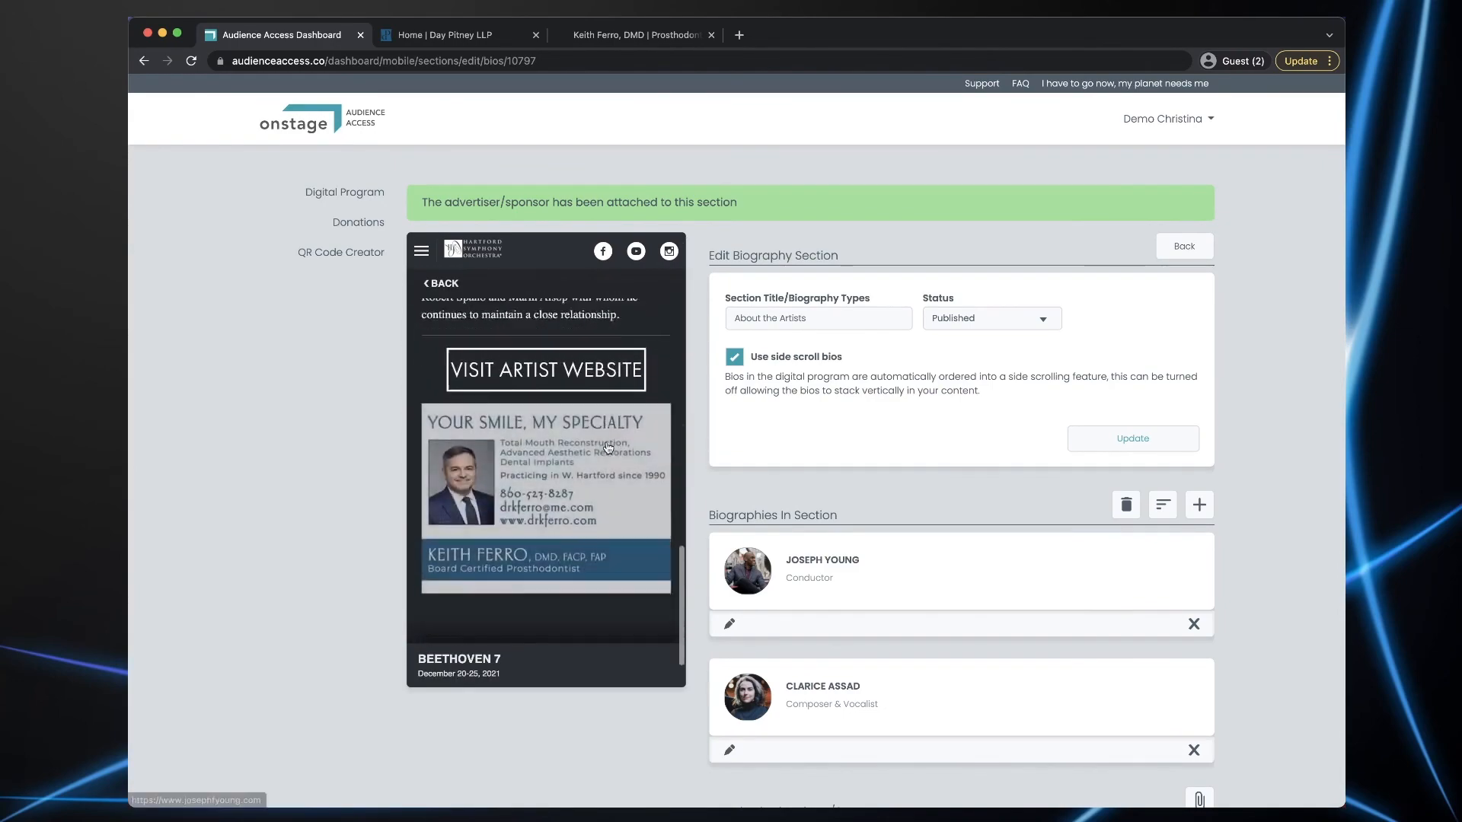
scroll(606, 448, "up", 18)
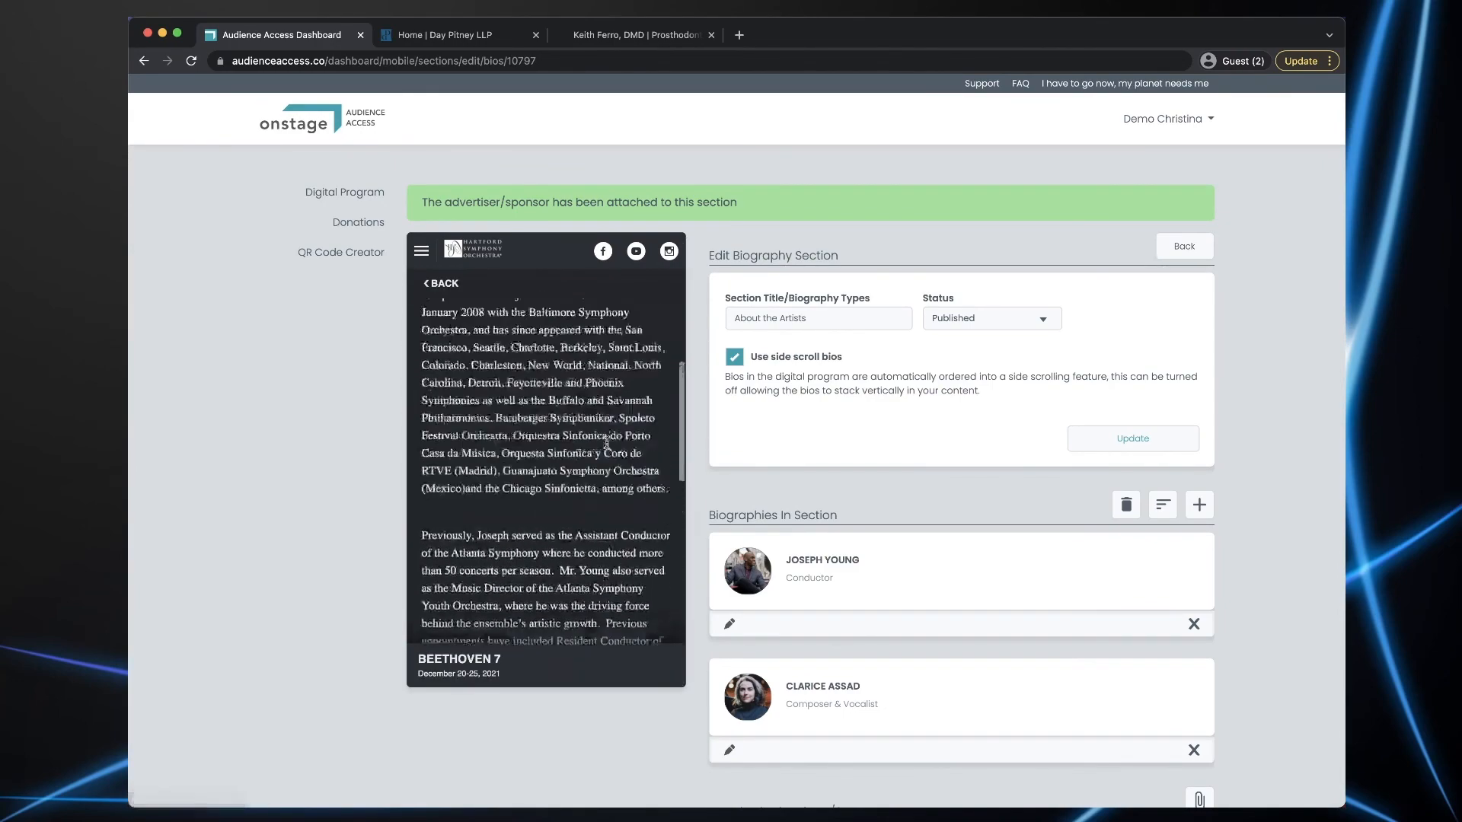
left_click(448, 284)
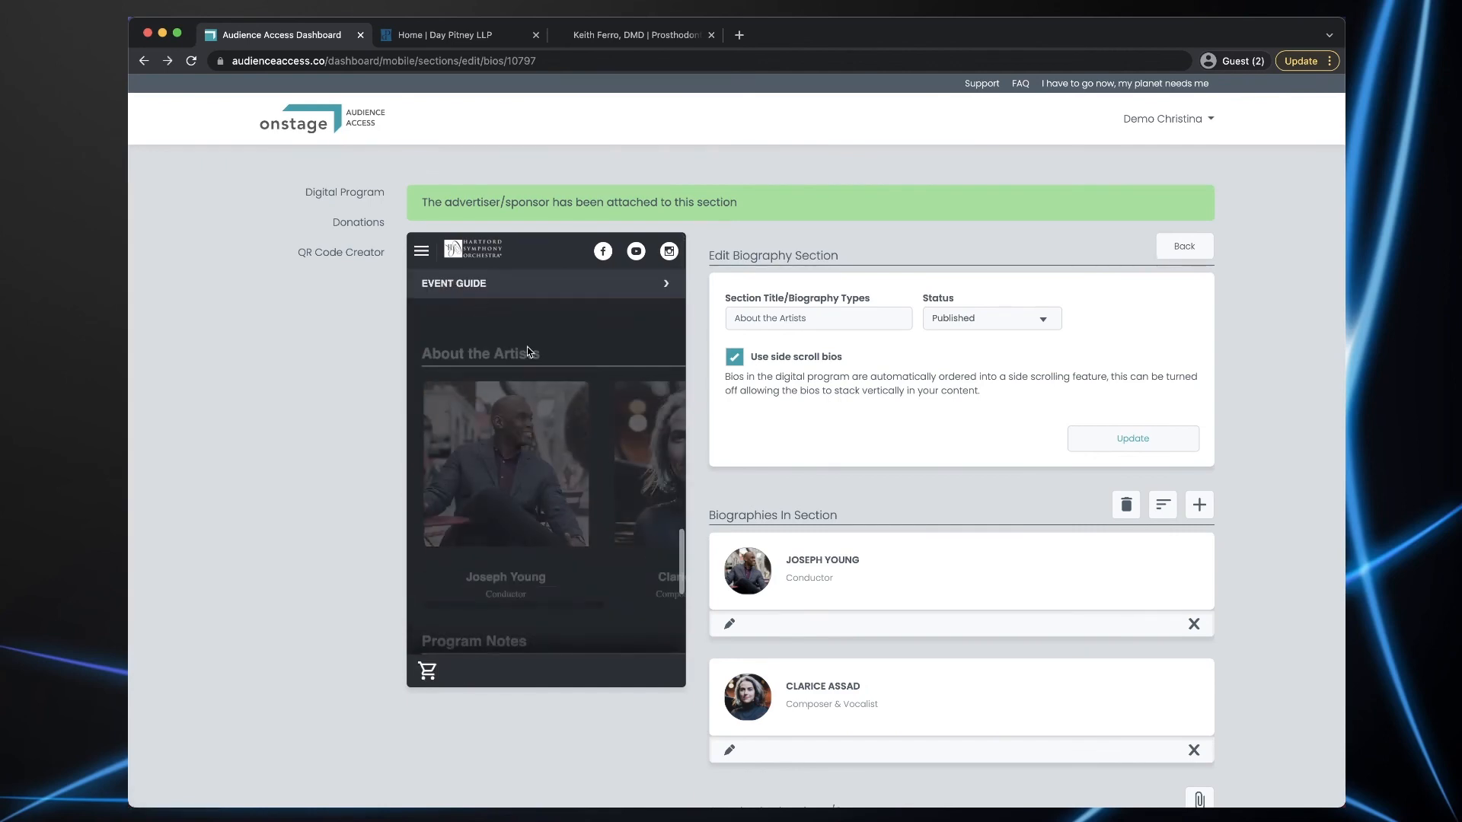
- Check the ad under the composer's bio, then return to the event's main page
left_click(643, 464)
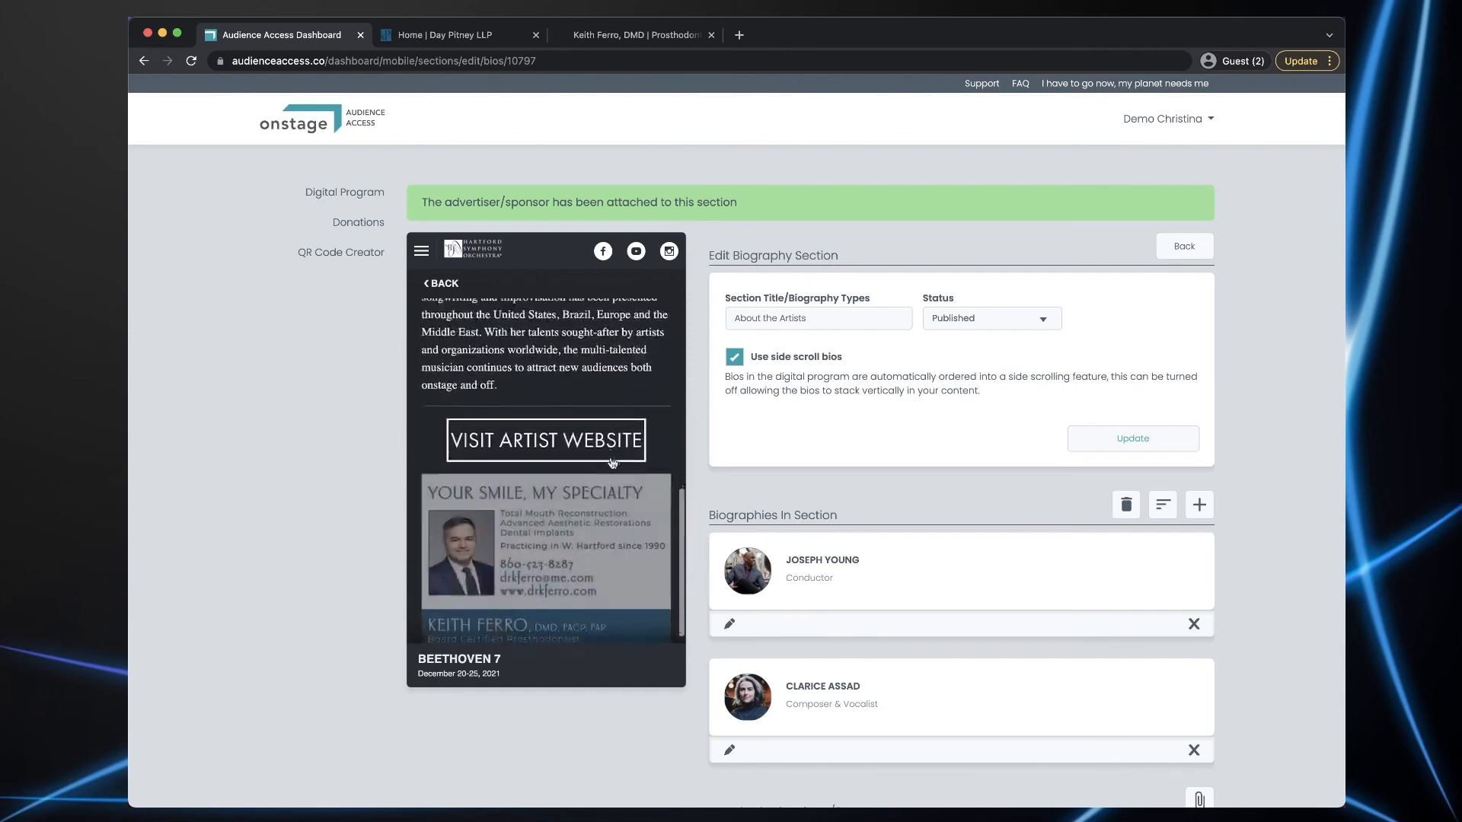
scroll(613, 462, "down", 3)
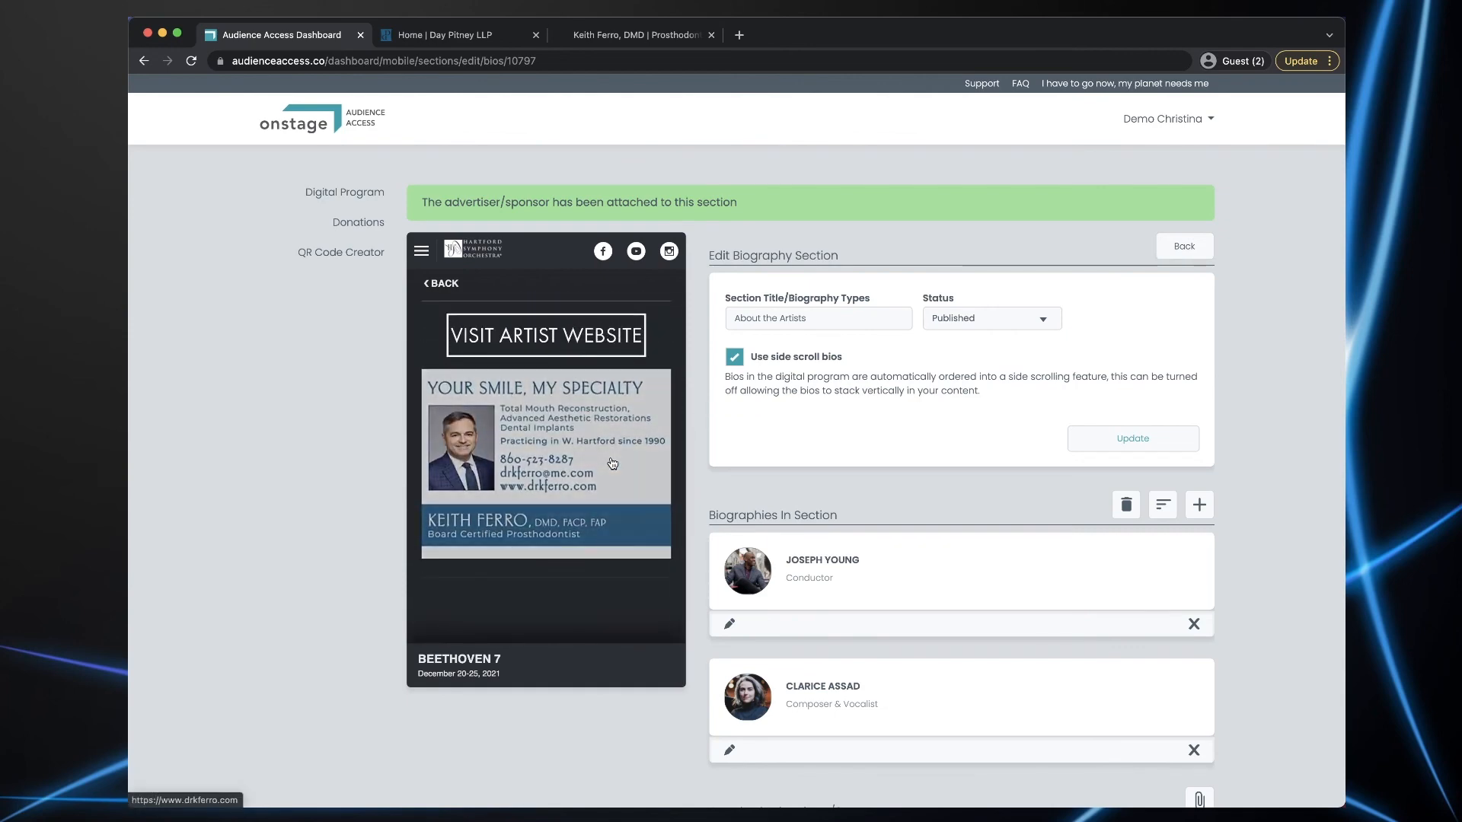
scroll(612, 462, "up", 10)
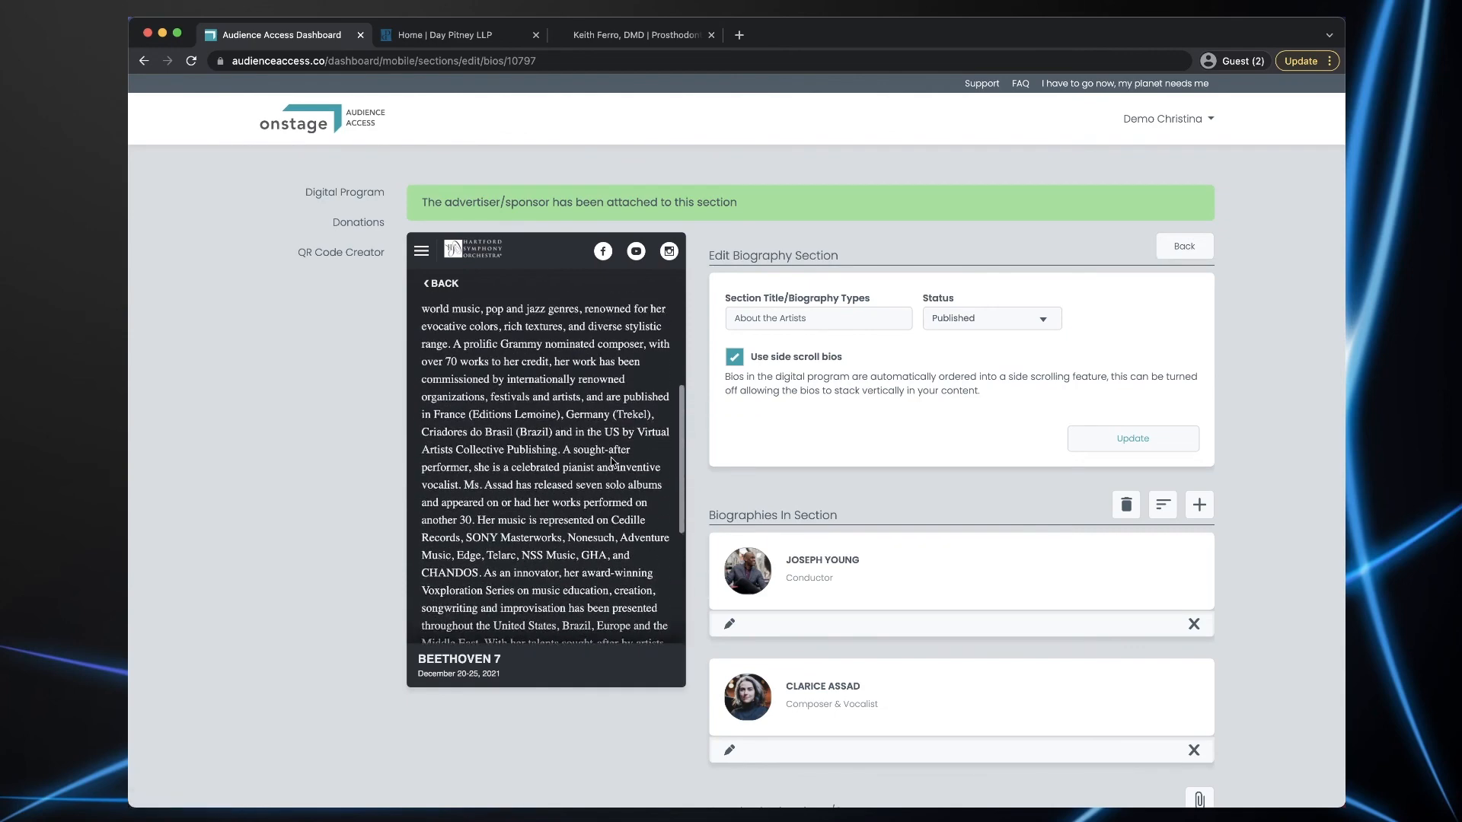
left_click(444, 284)
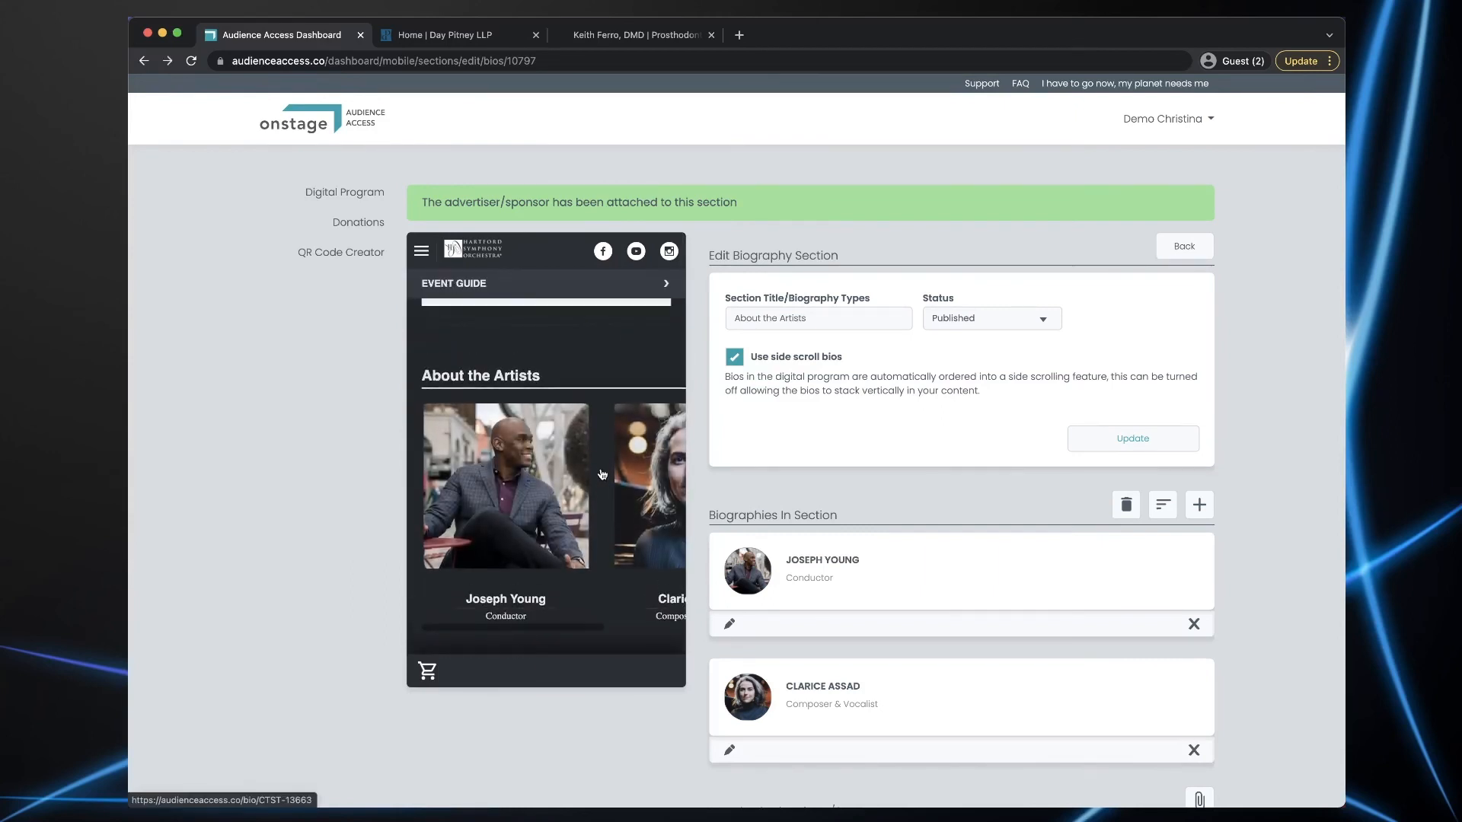
scroll(602, 474, "down", 5)
scroll(603, 474, "up", 2)
scroll(602, 474, "down", 6)
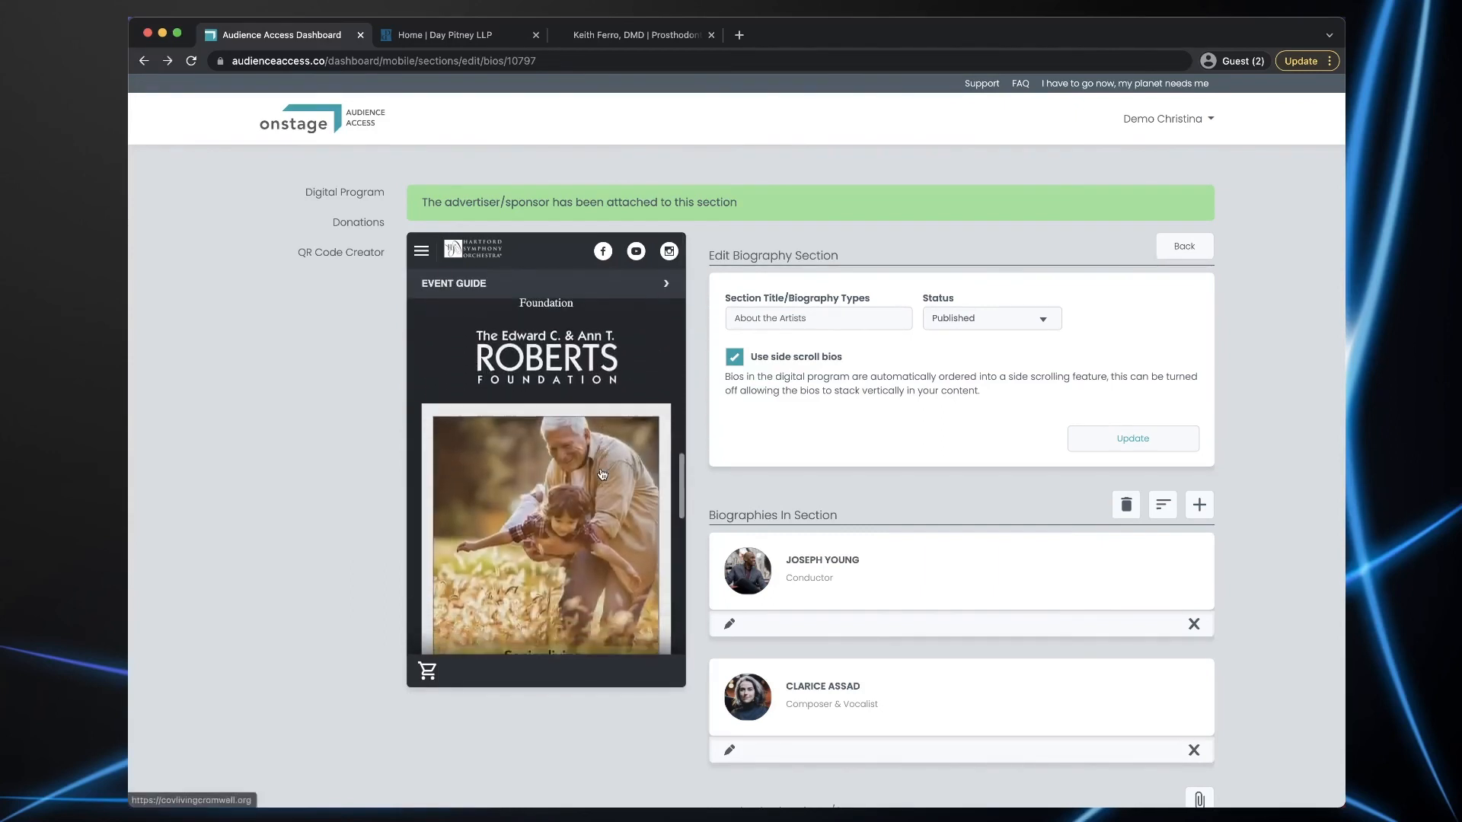
scroll(602, 474, "down", 5)
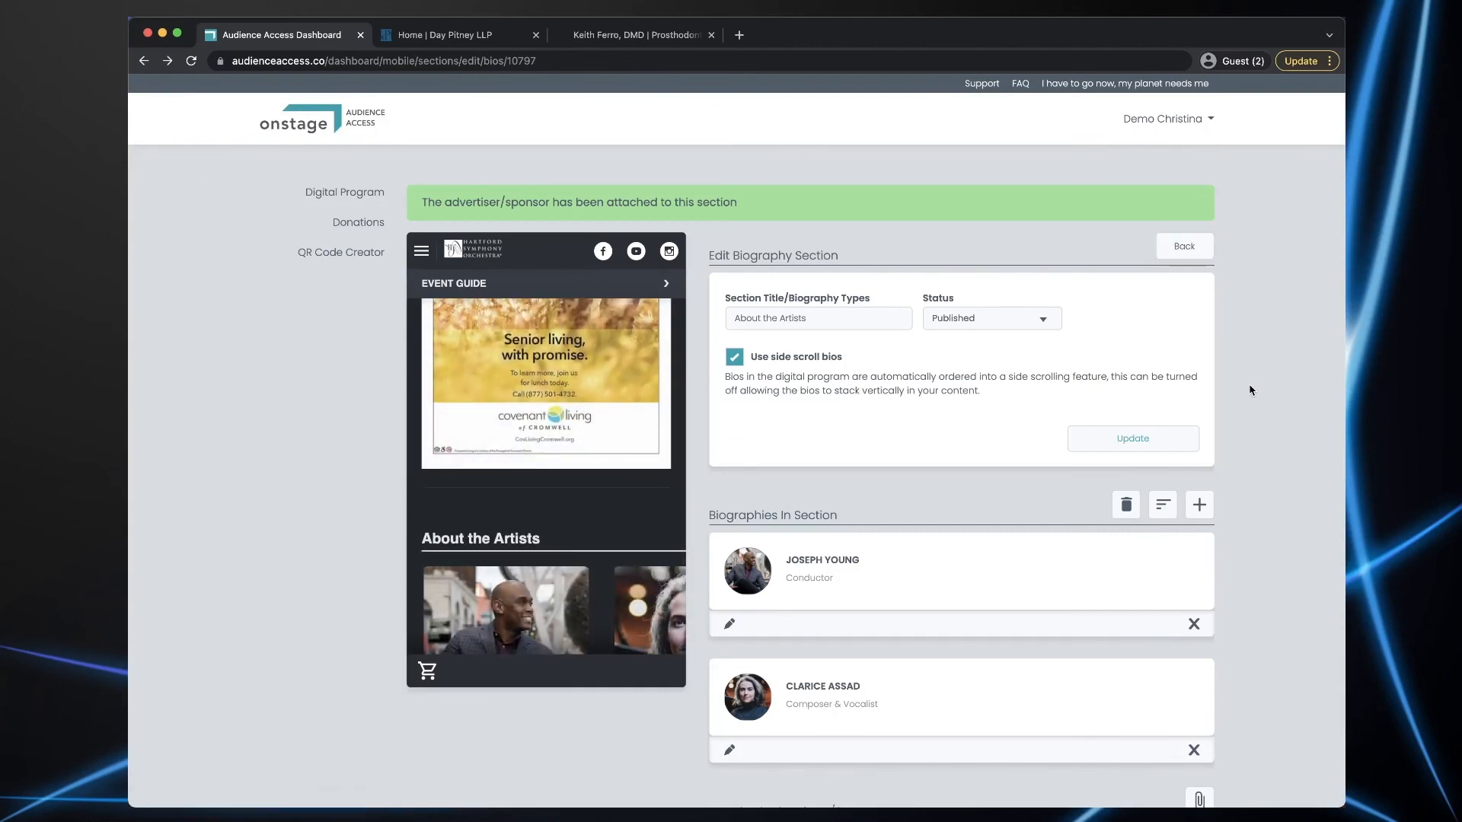
scroll(1249, 390, "down", 3)
scroll(1249, 390, "up", 5)
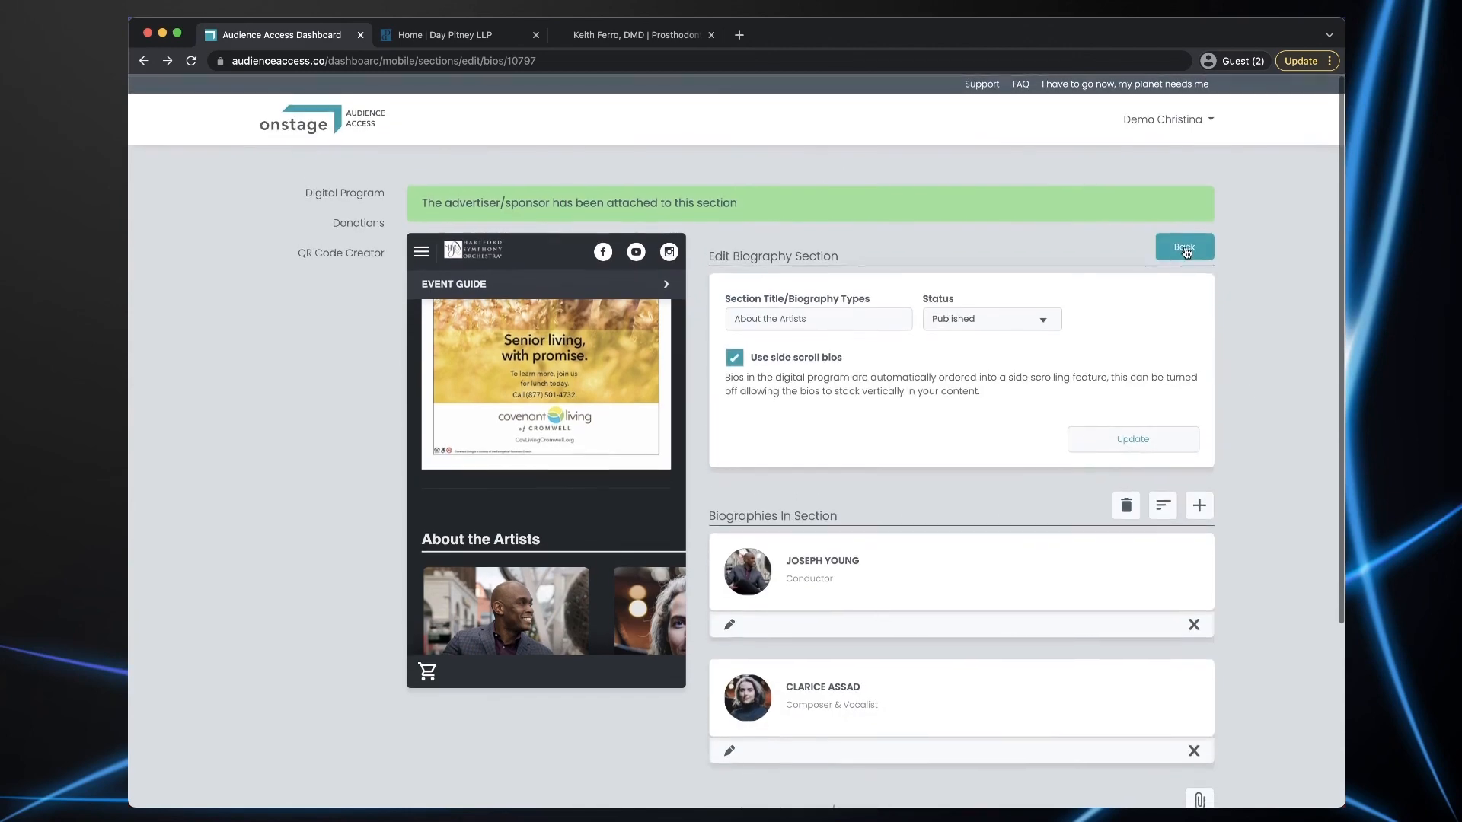
left_click(1185, 245)
scroll(1265, 479, "down", 8)
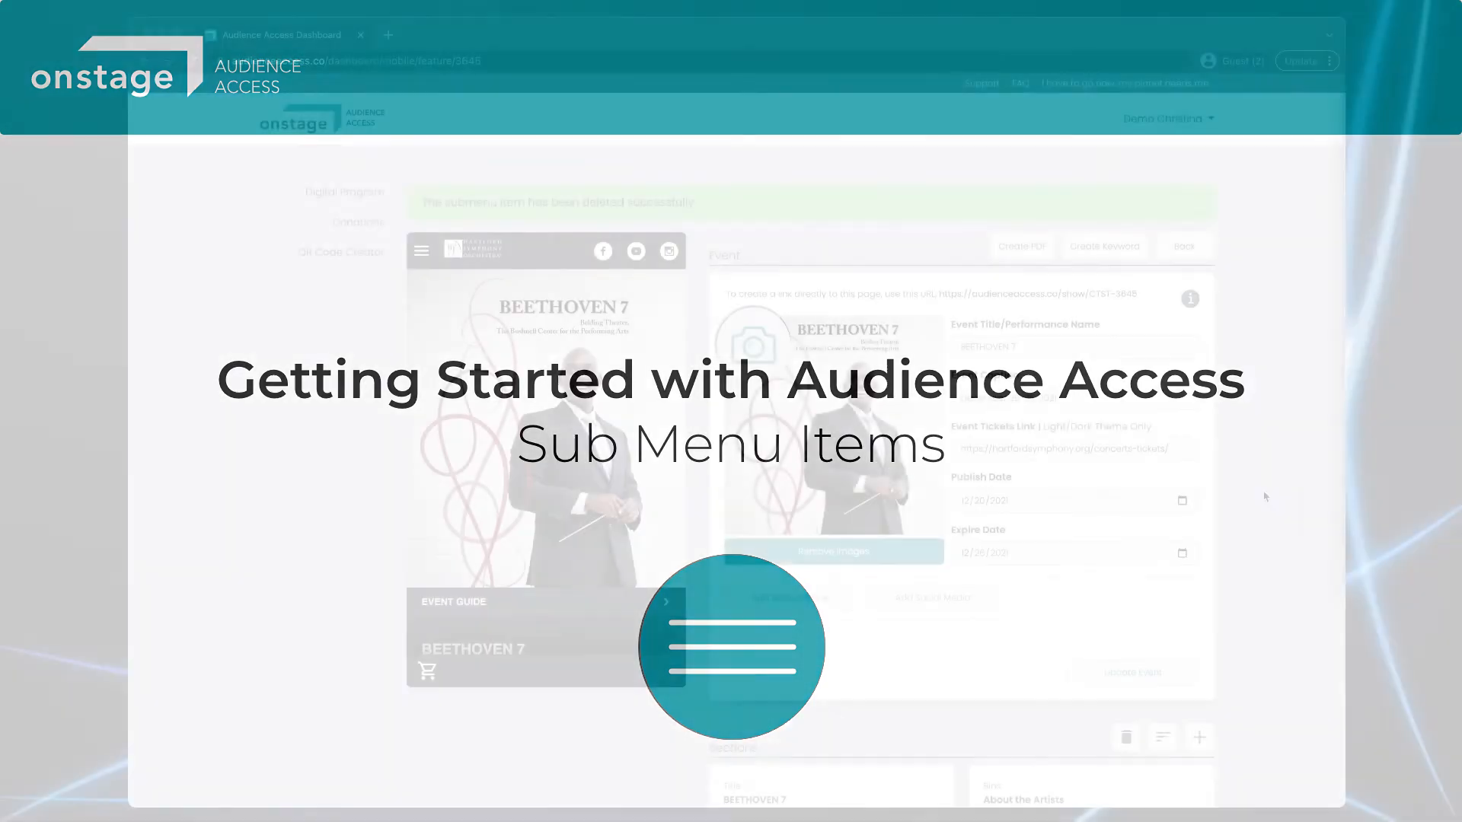
scroll(1264, 497, "down", 10)
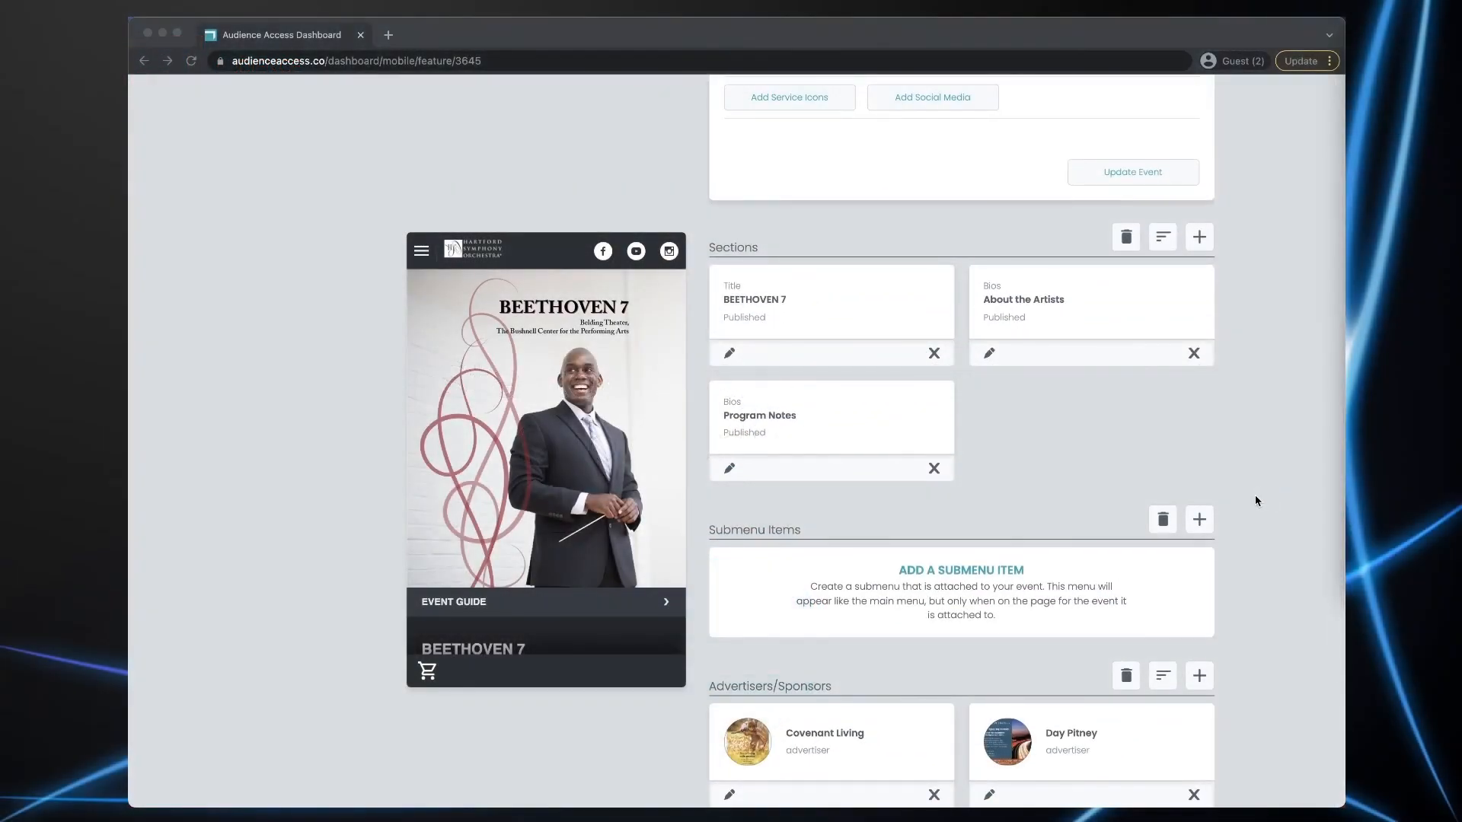
- Go back to the digital program page and check the preview's navigation menu
scroll(1254, 394, "up", 8)
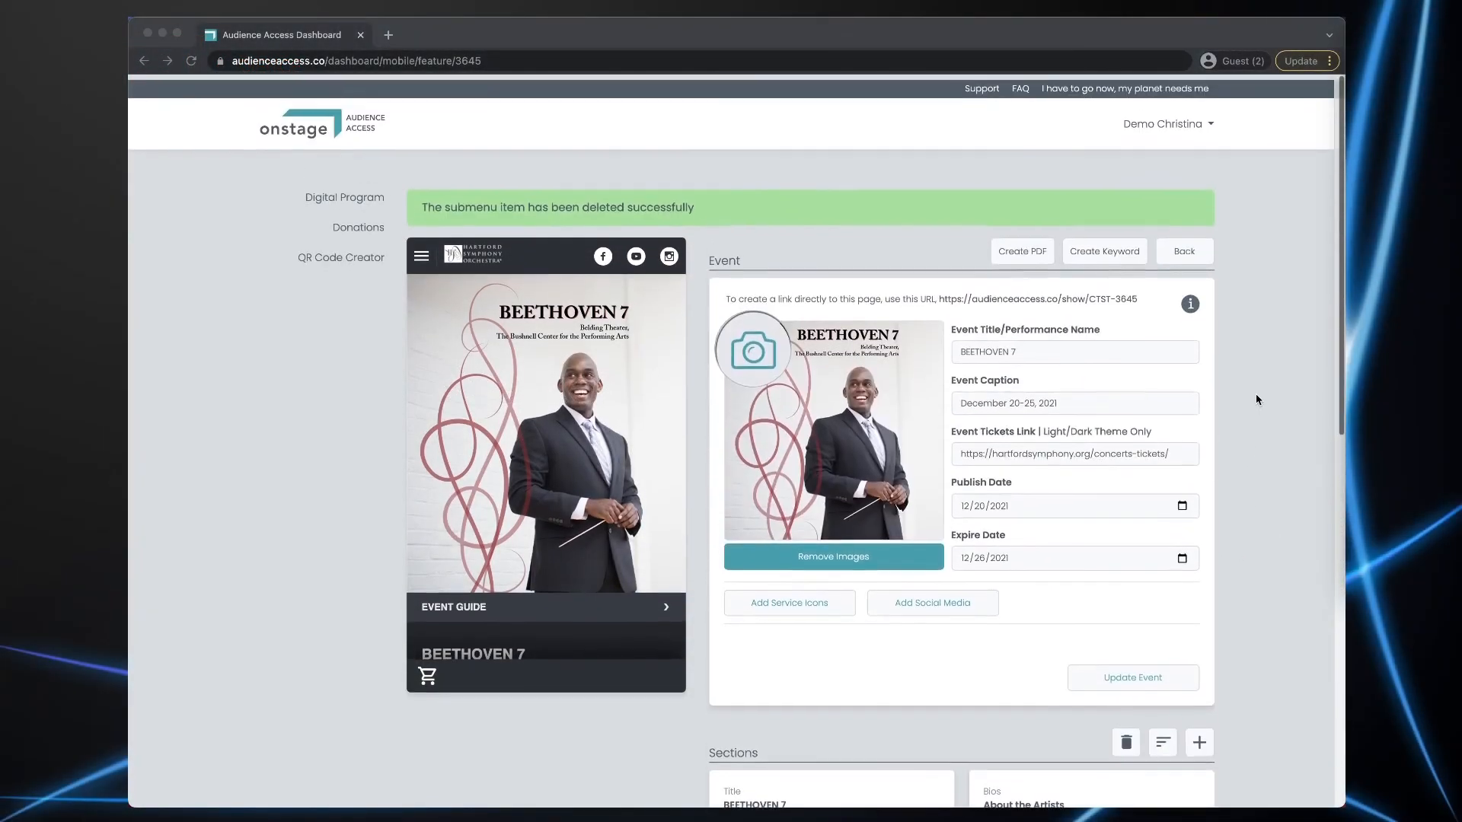
left_click(1184, 249)
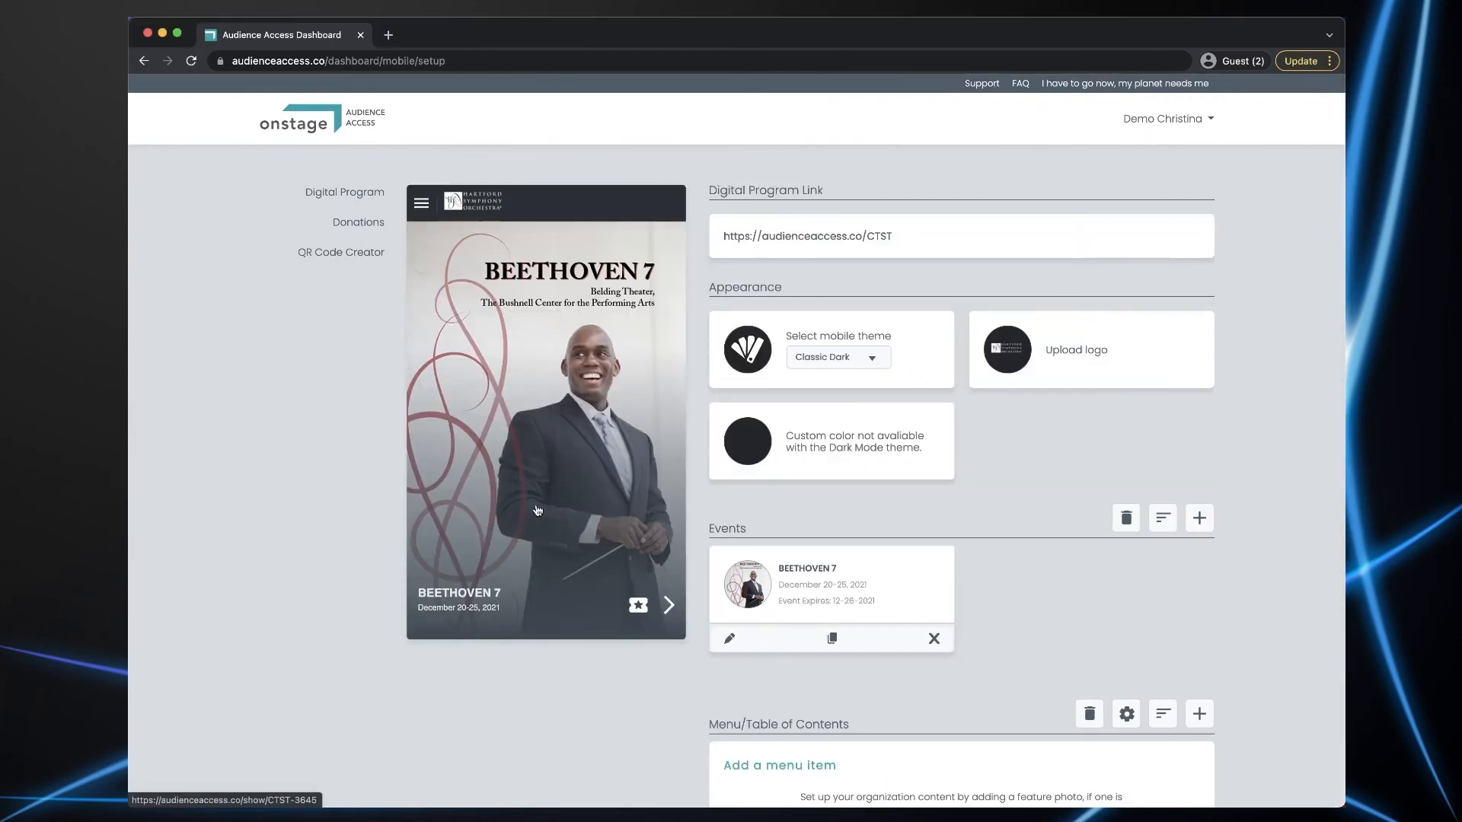
left_click(420, 205)
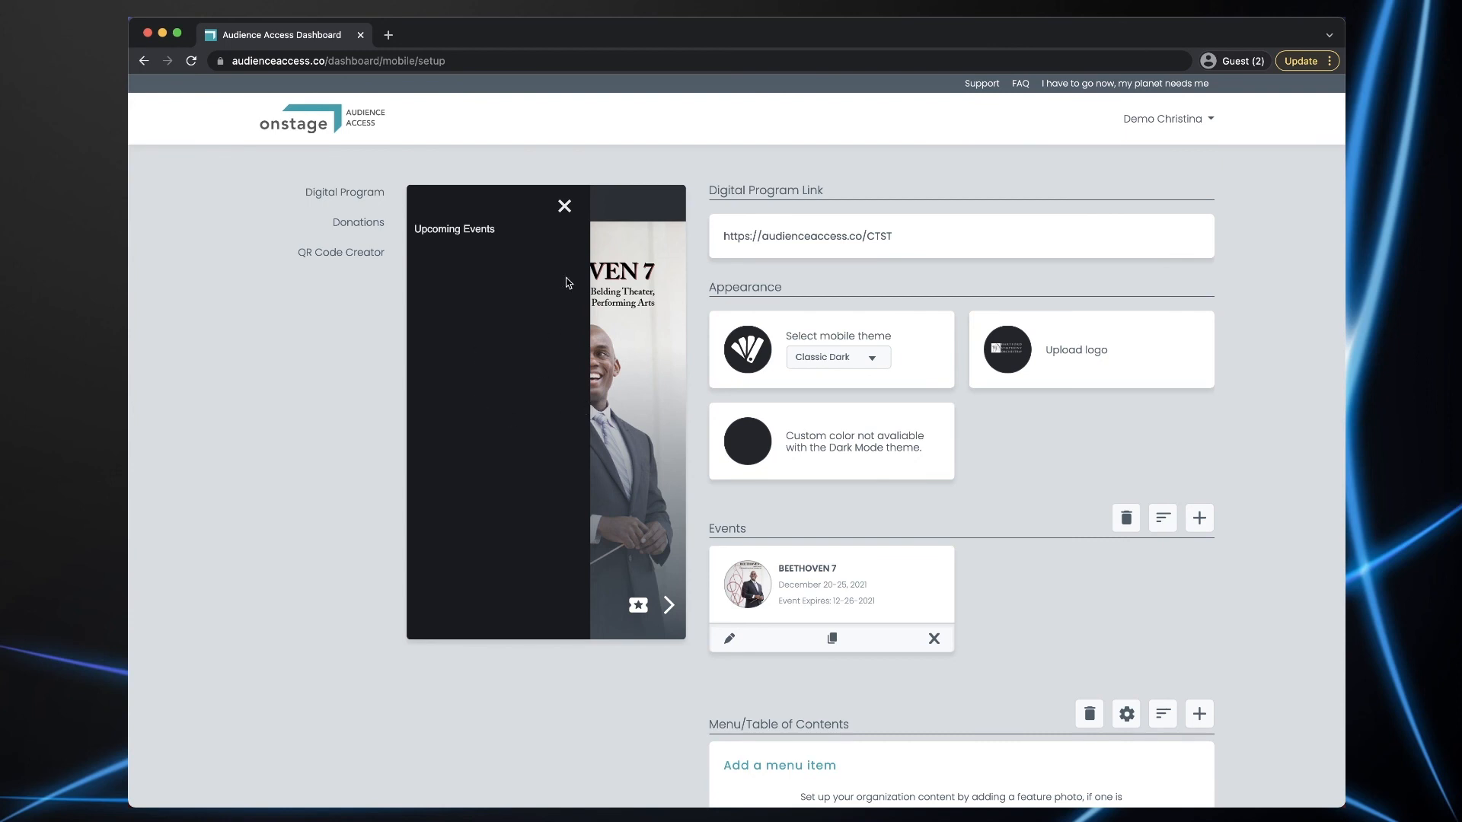
left_click(565, 206)
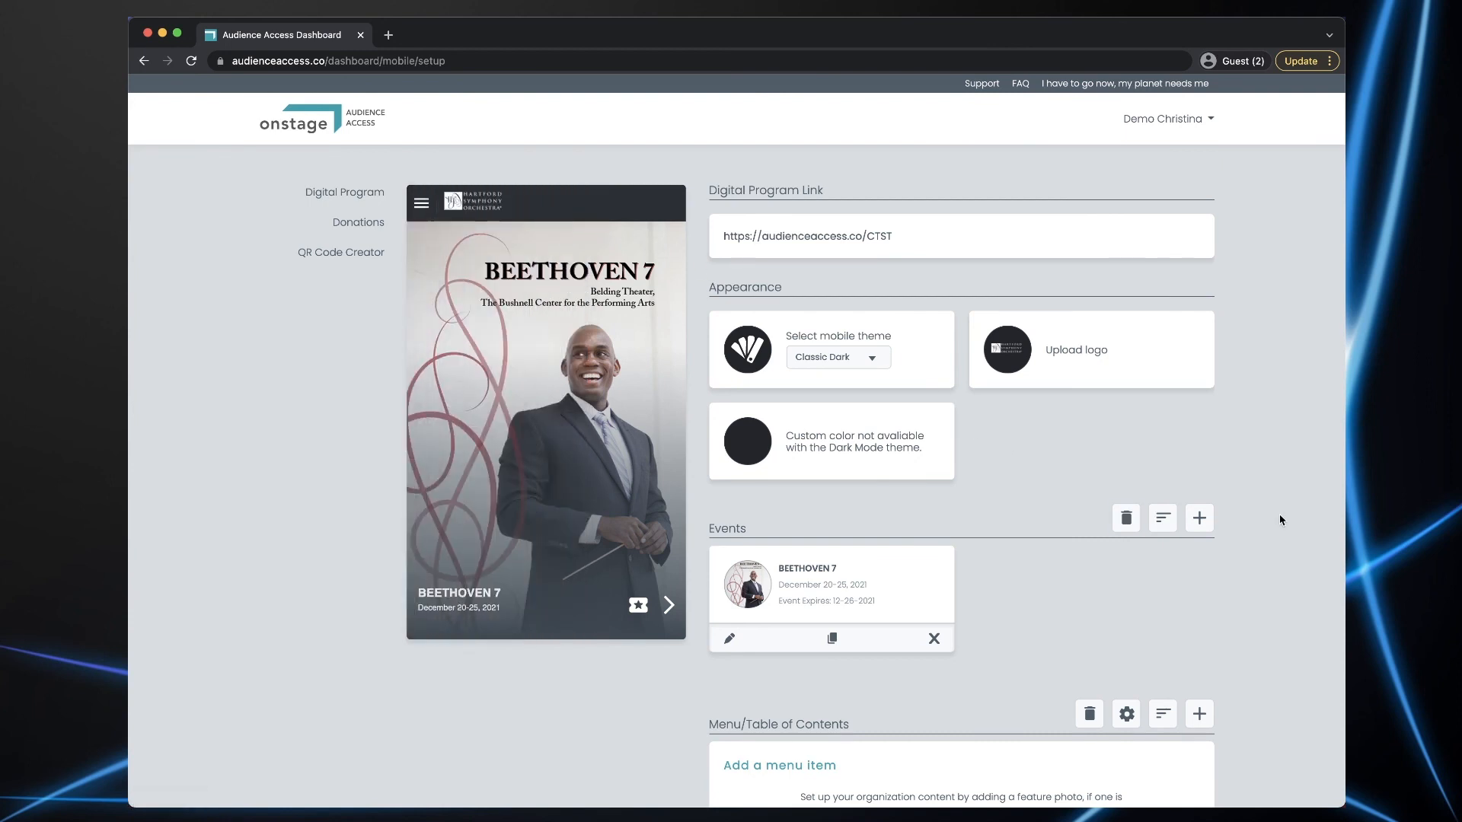
- Open the BEETHOVEN 7 event and start adding a submenu item
scroll(1279, 514, "down", 5)
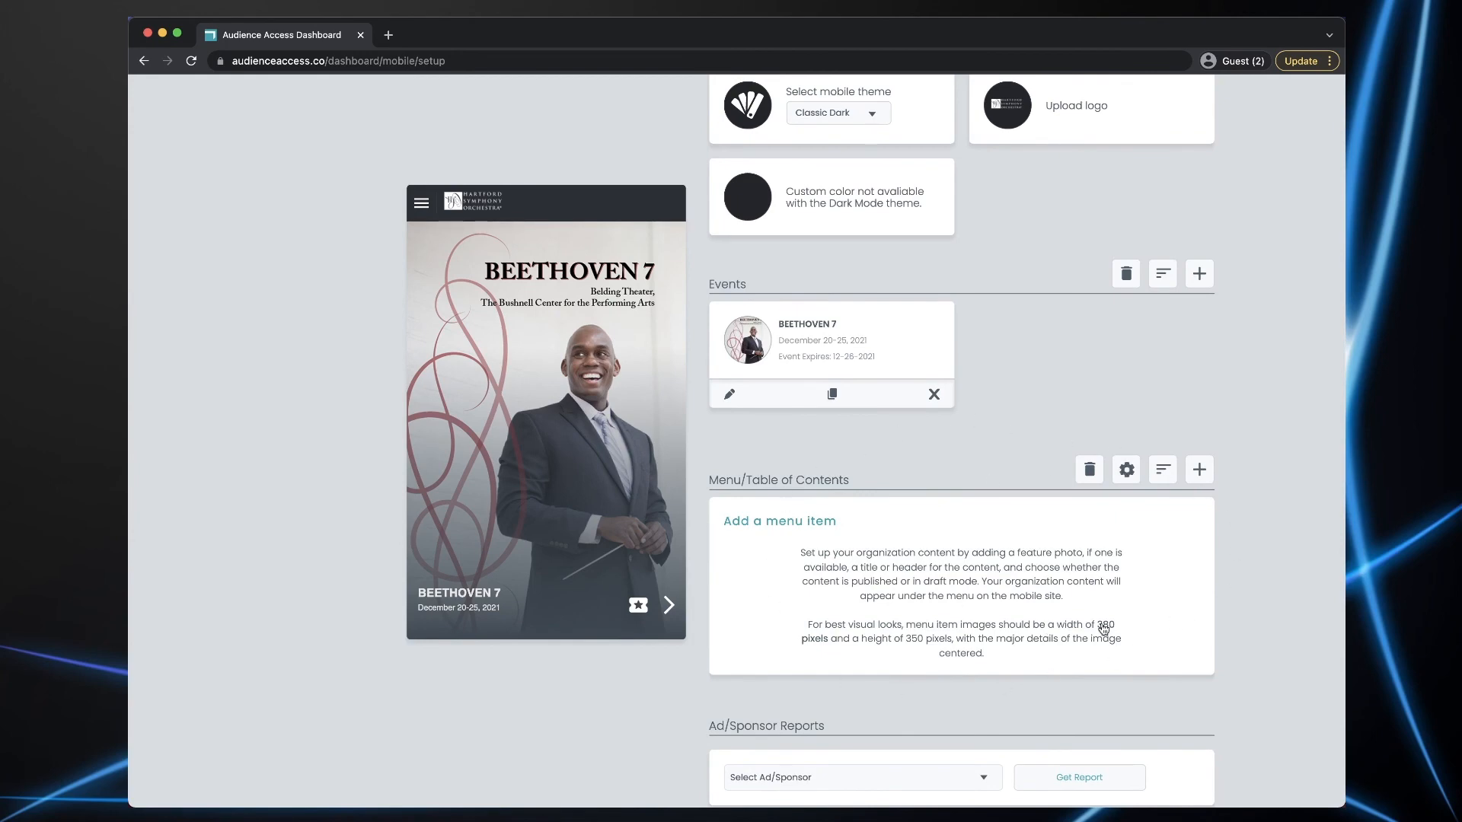
scroll(1226, 405, "up", 5)
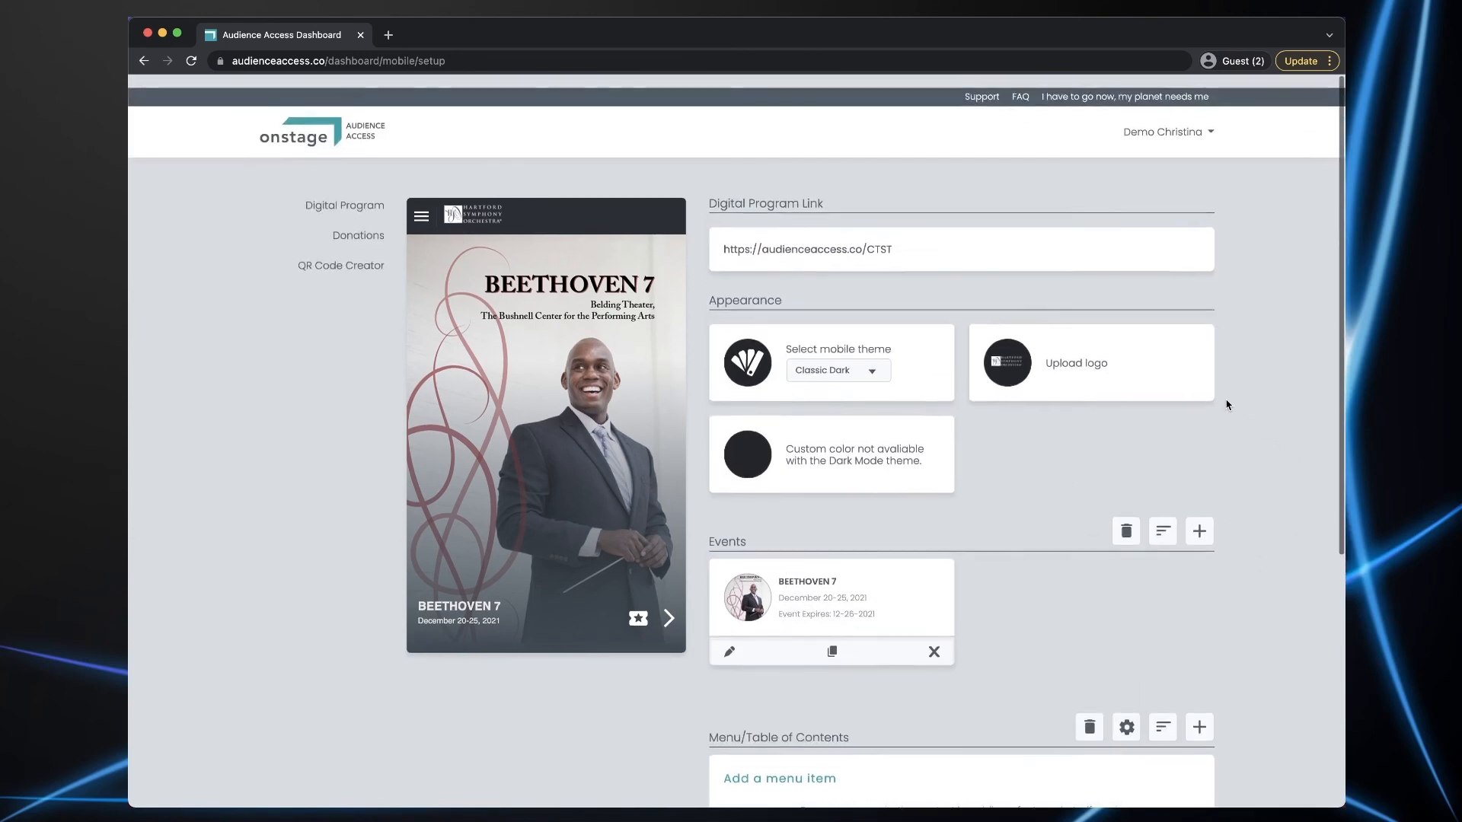
left_click(807, 573)
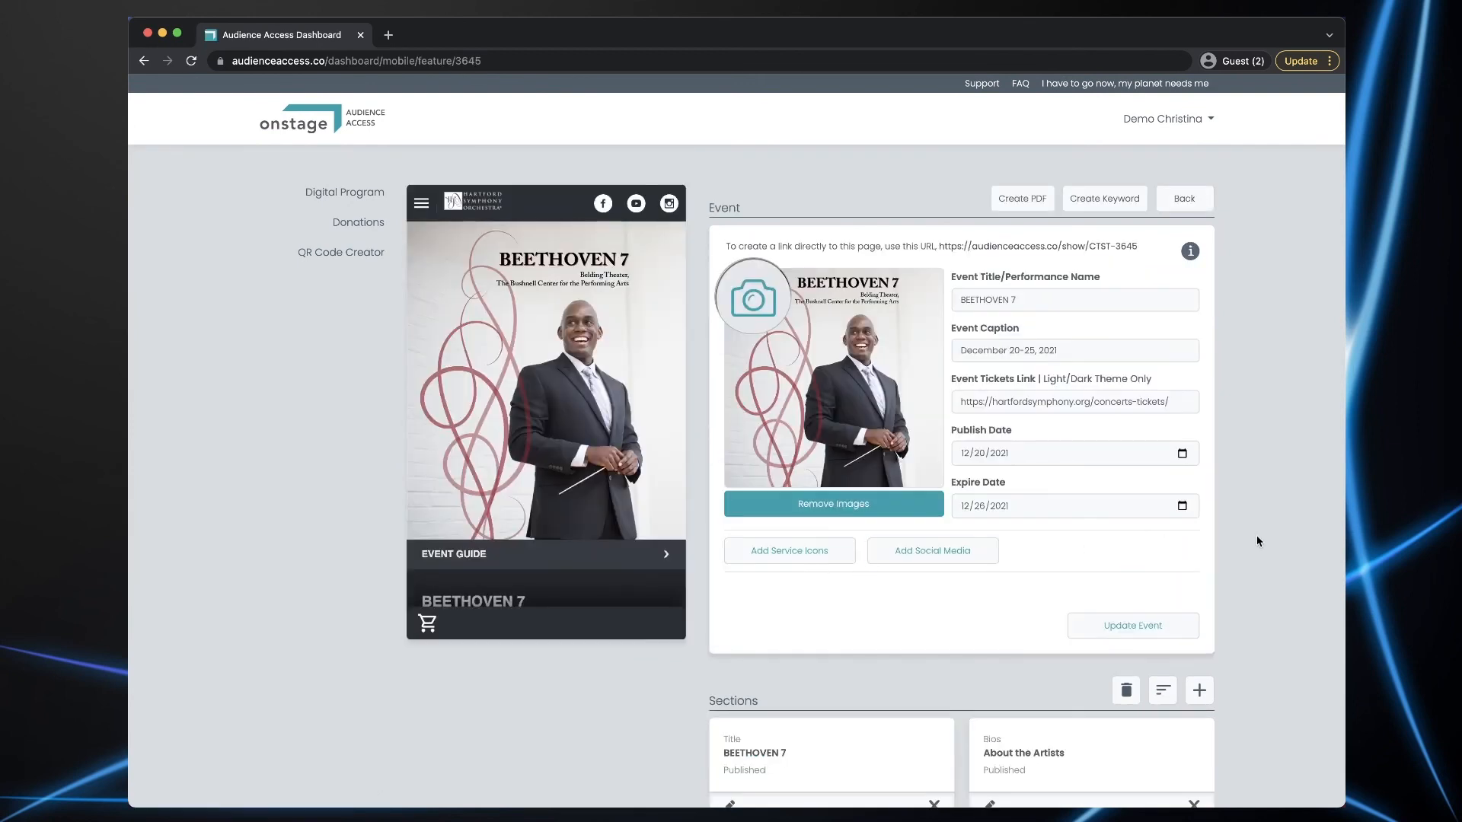
scroll(1257, 531, "down", 10)
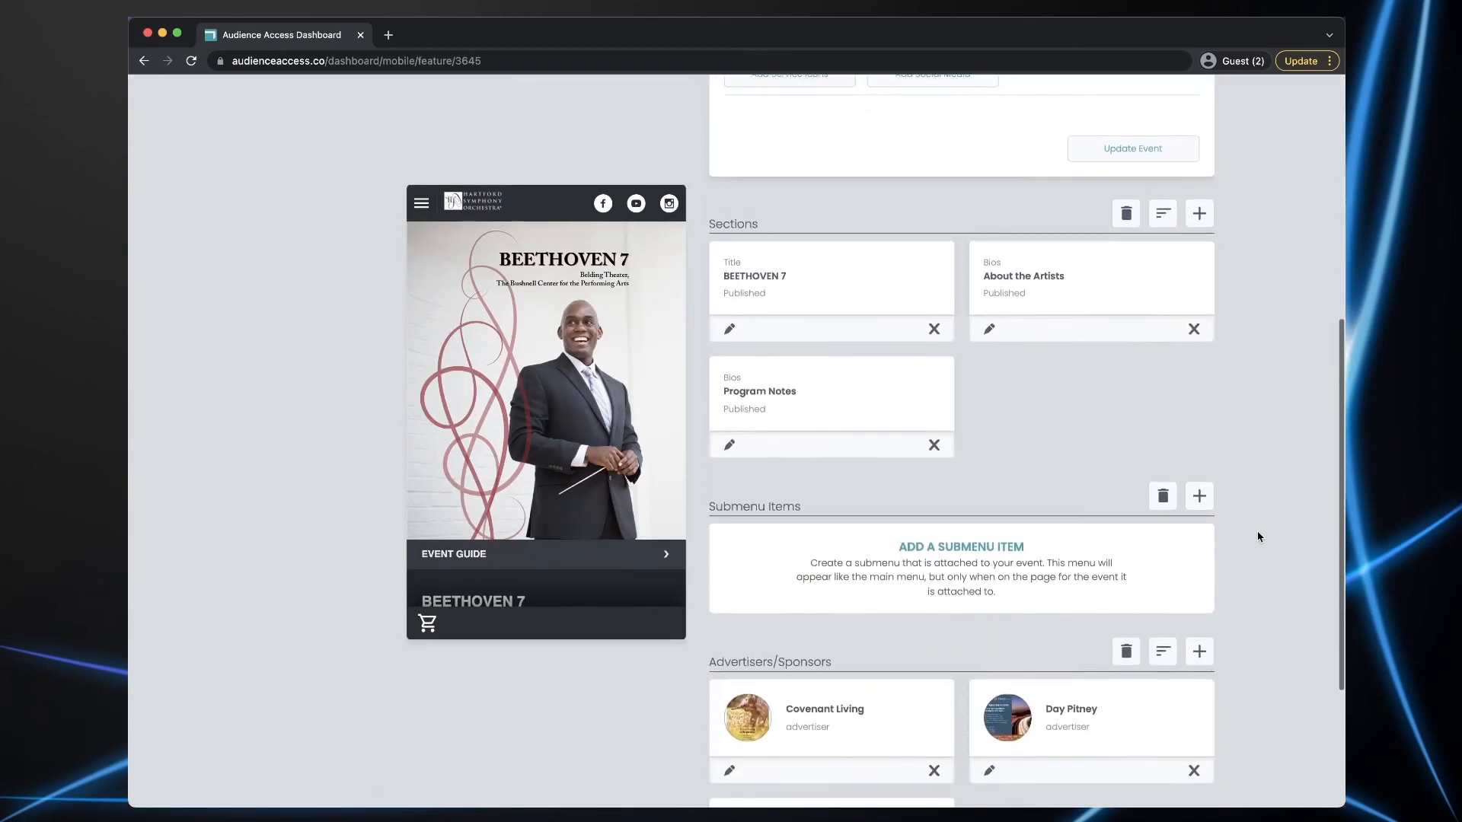
scroll(1258, 532, "down", 1)
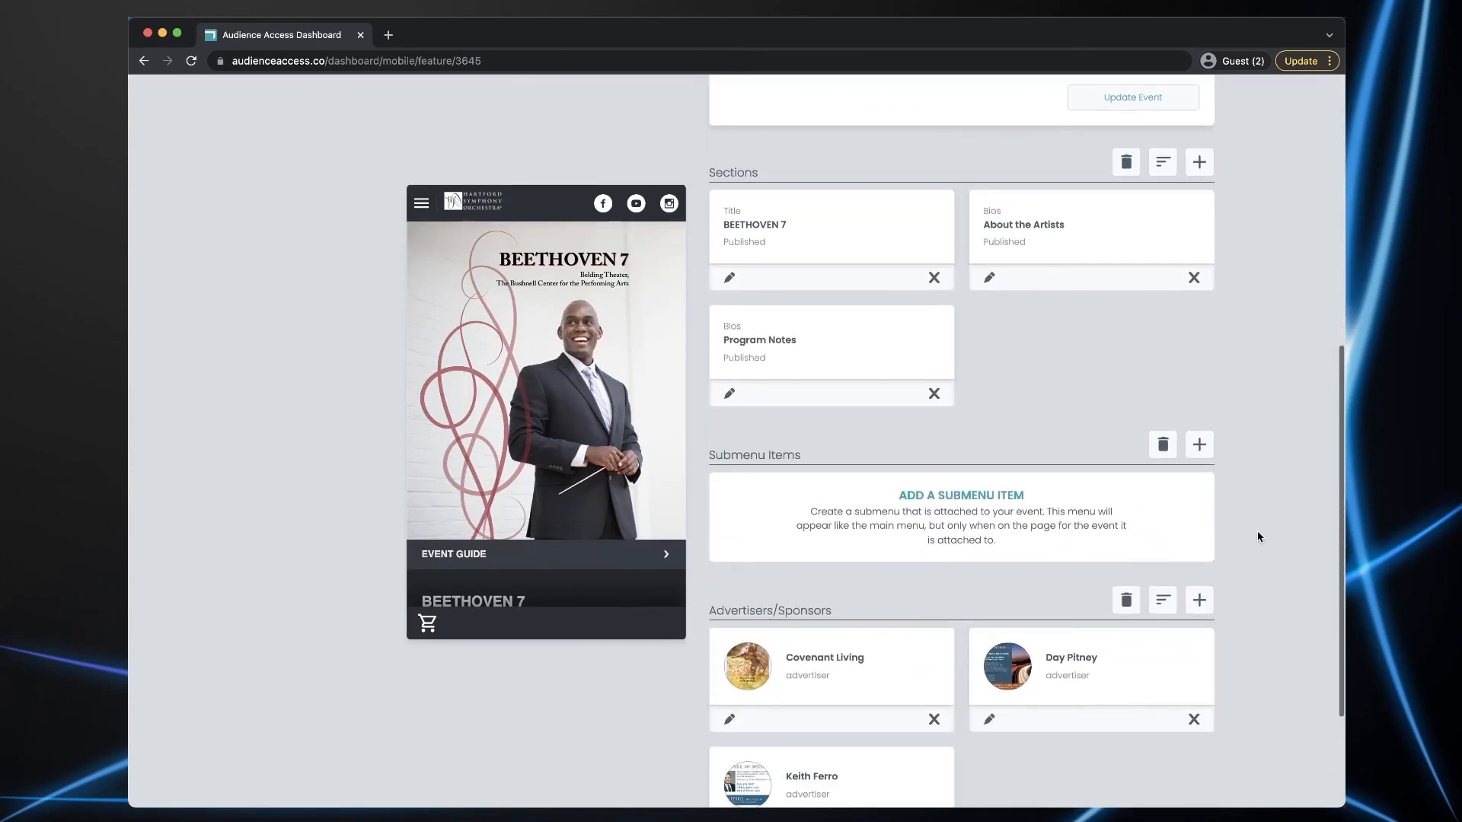
left_click(968, 496)
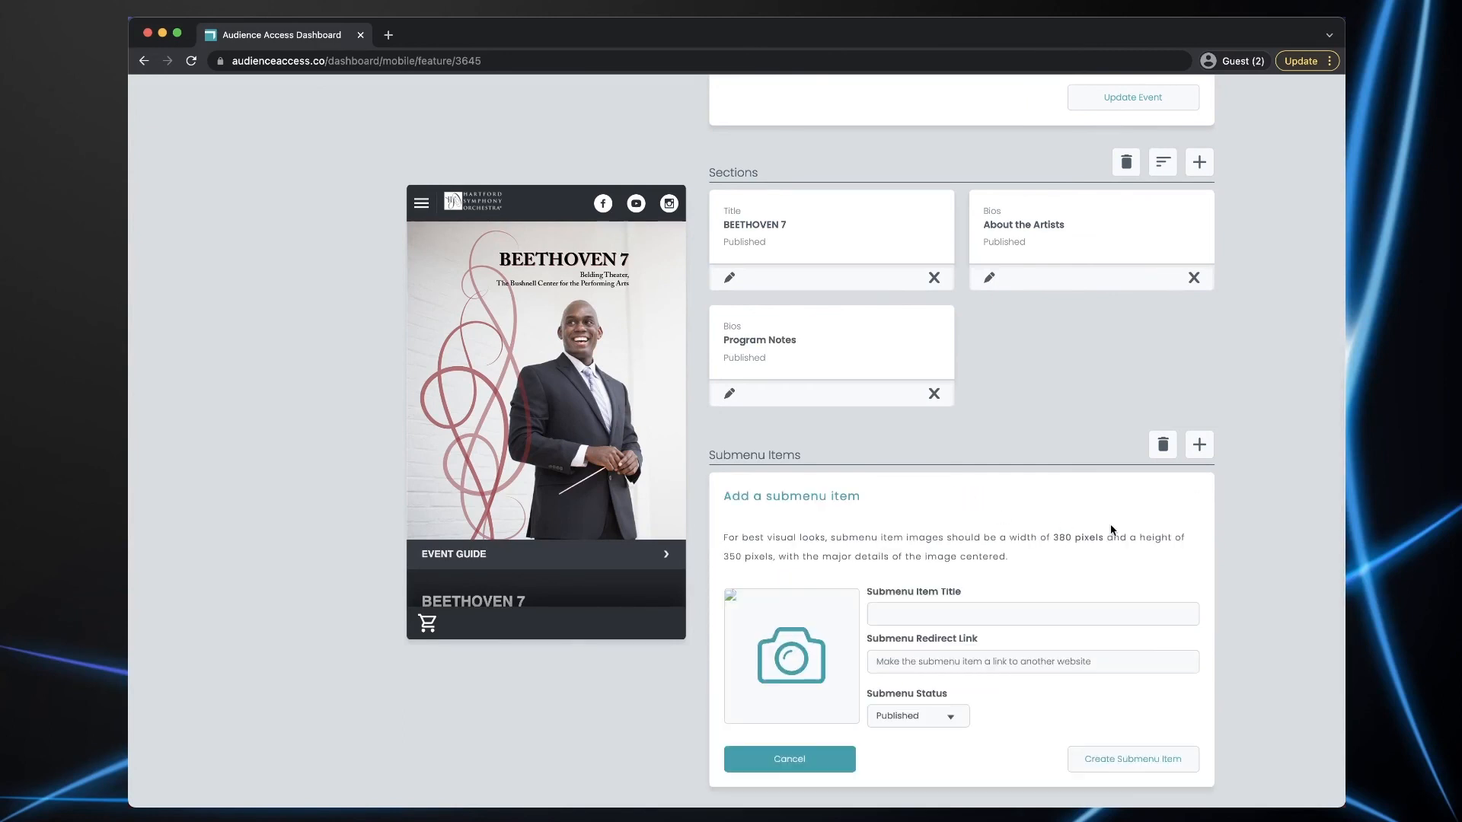
- Title the new submenu item 'Donors' and create it as Published
scroll(1267, 518, "down", 3)
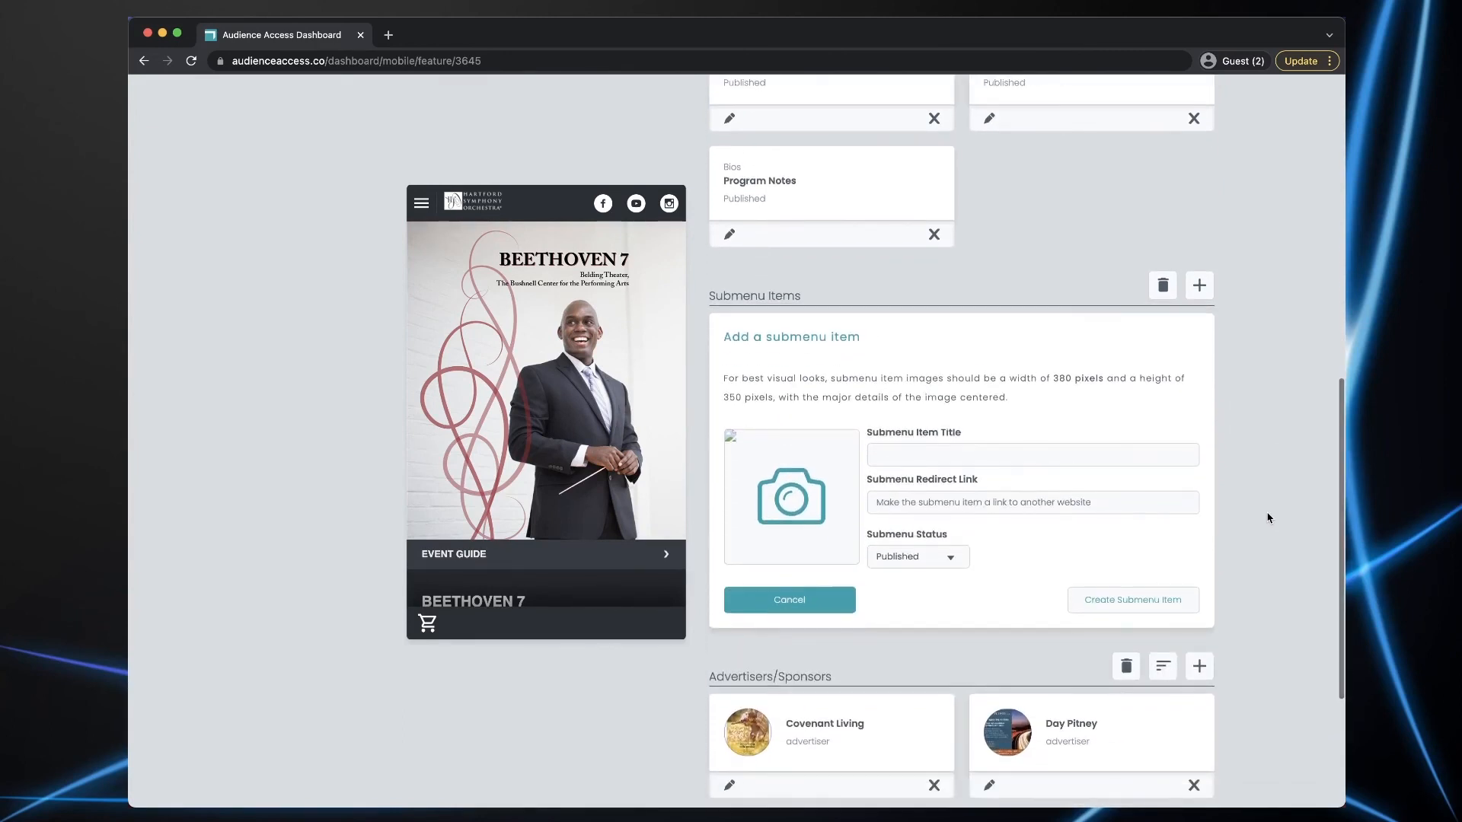
left_click(895, 452)
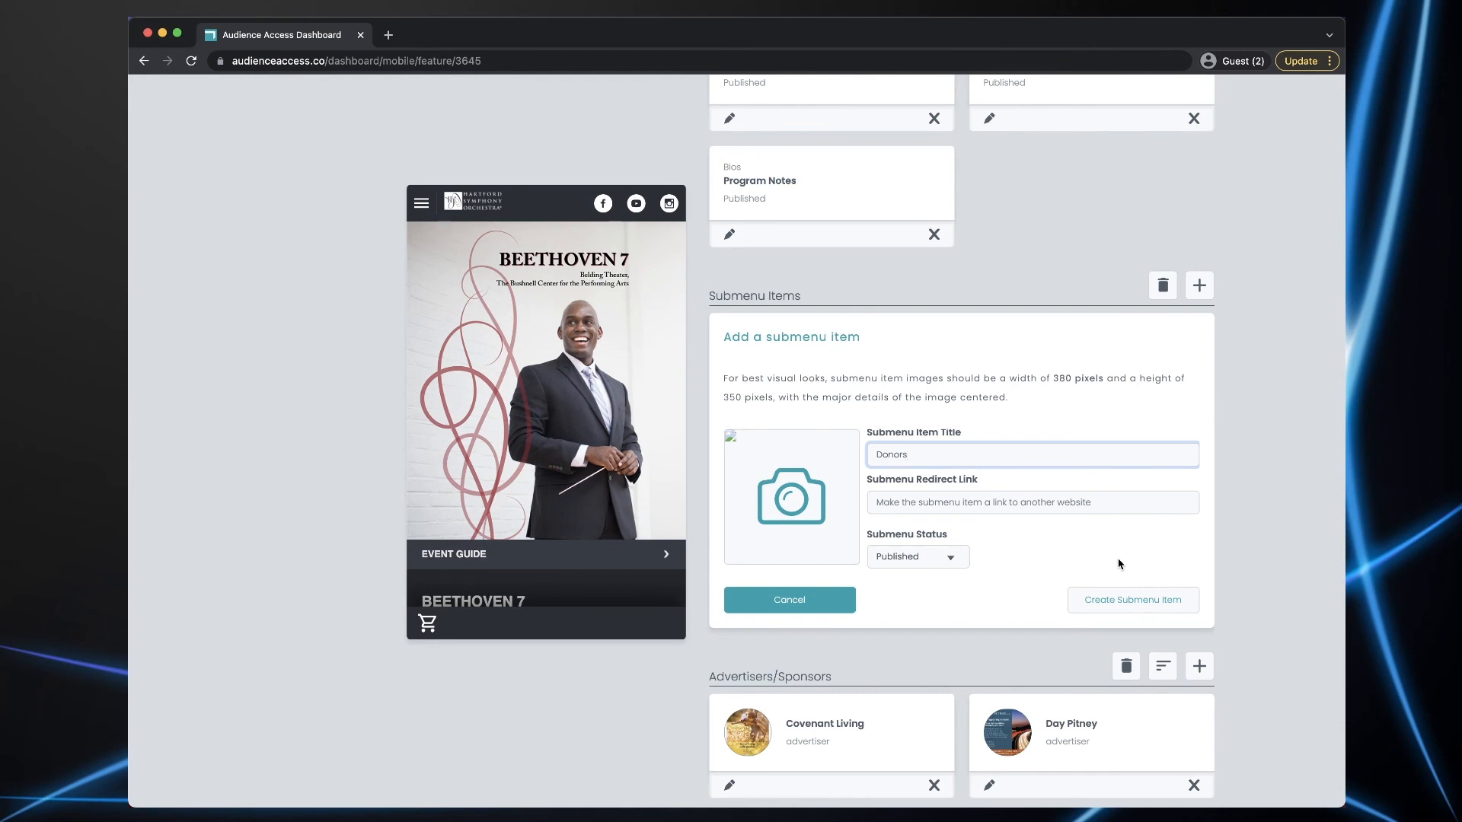
left_click(1111, 601)
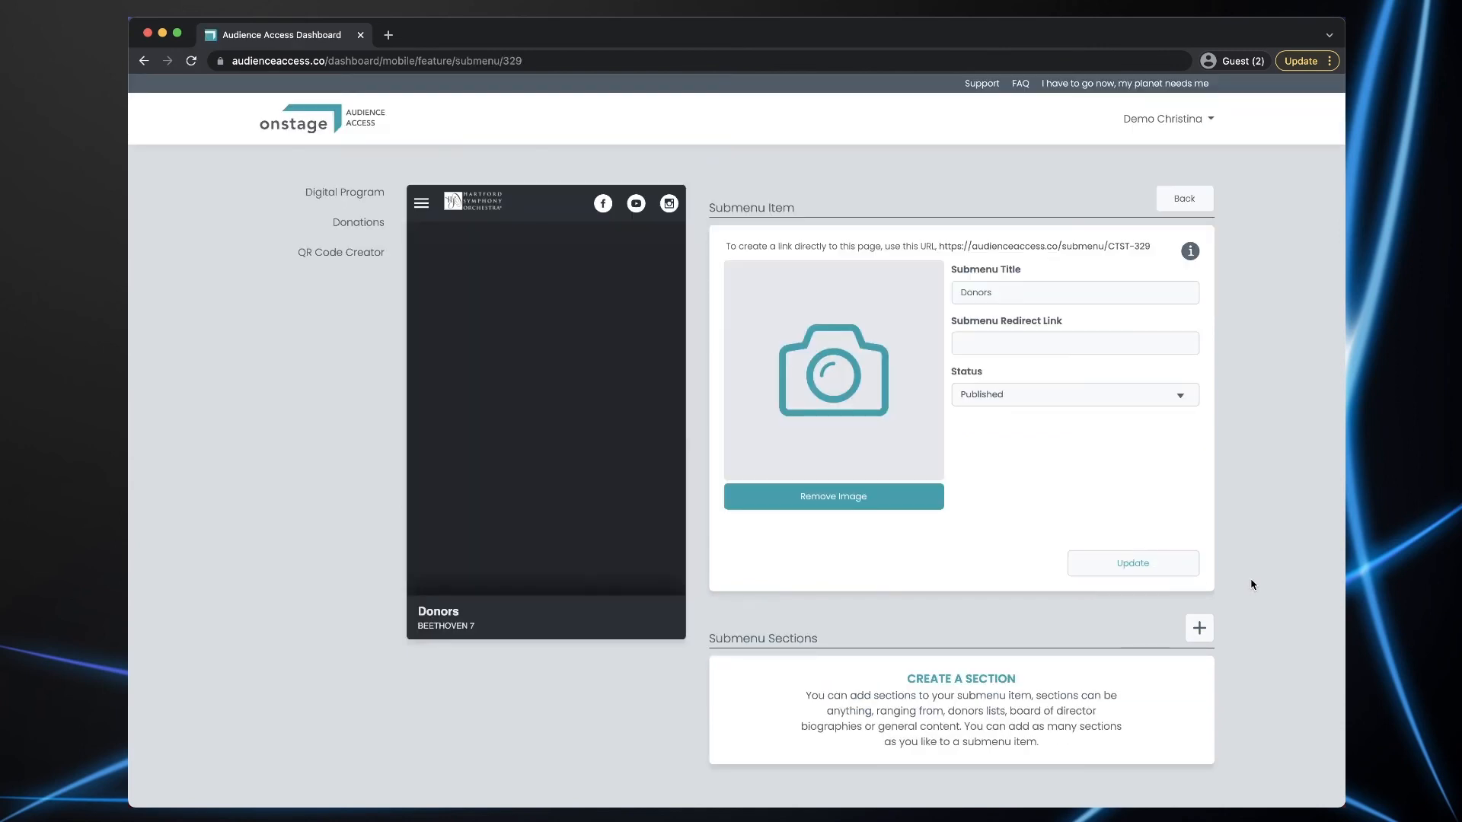
scroll(1250, 577, "down", 3)
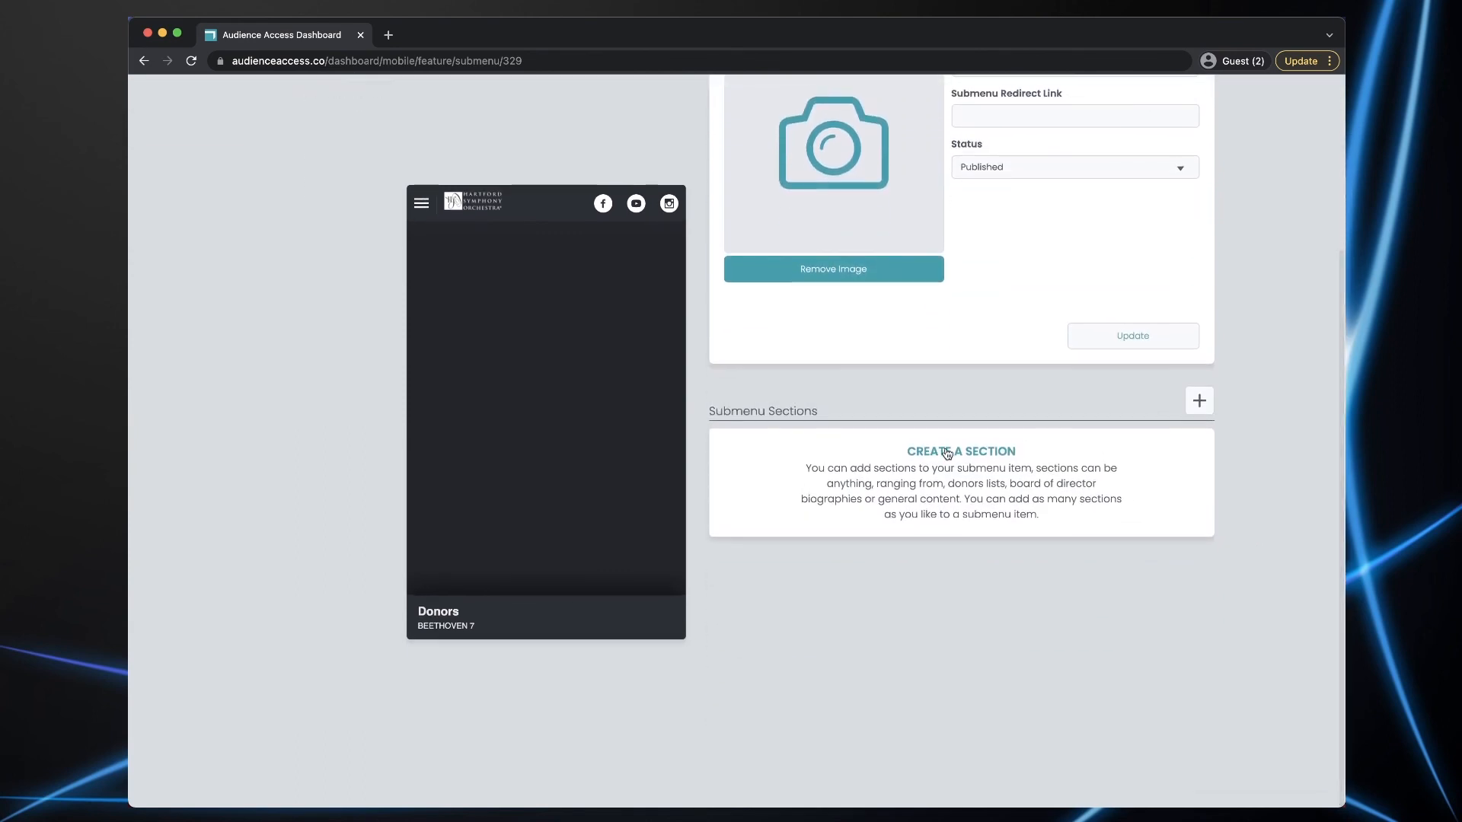
- Start a Notes/Lists section named 'Thank you to our Donors!'
left_click(948, 453)
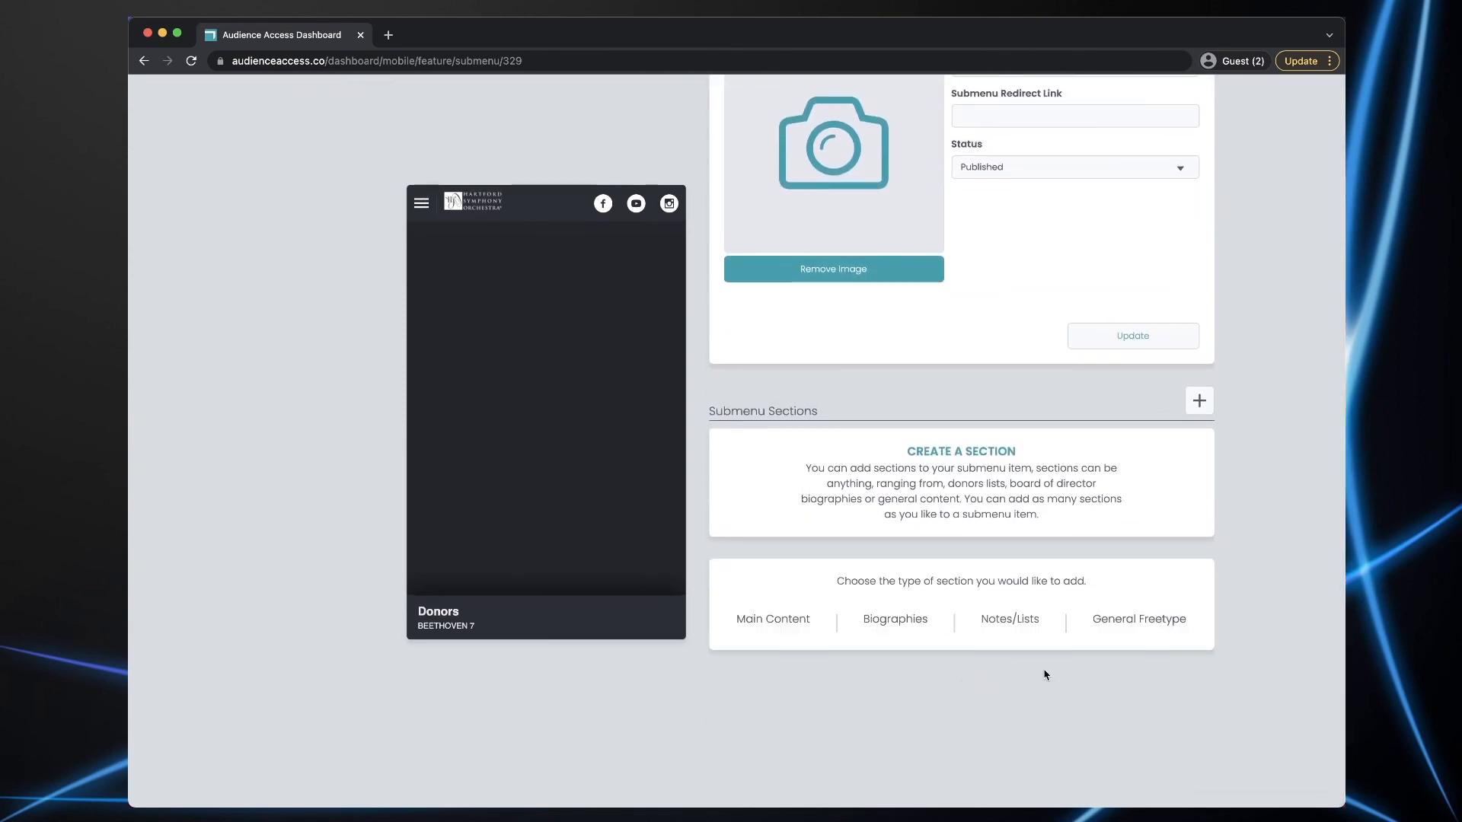
left_click(1010, 618)
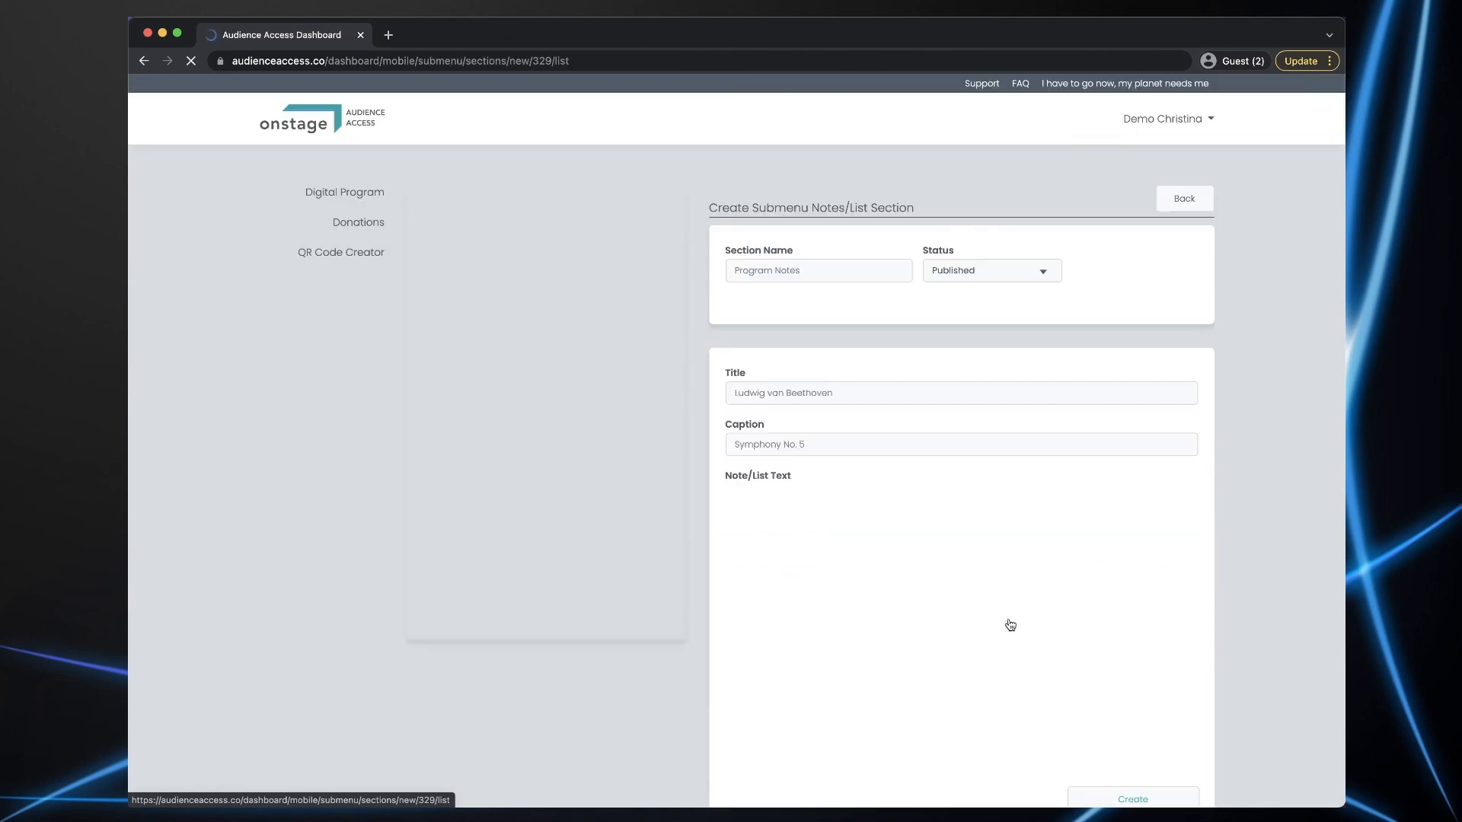
left_click(749, 270)
type("Thank you to our Donors!")
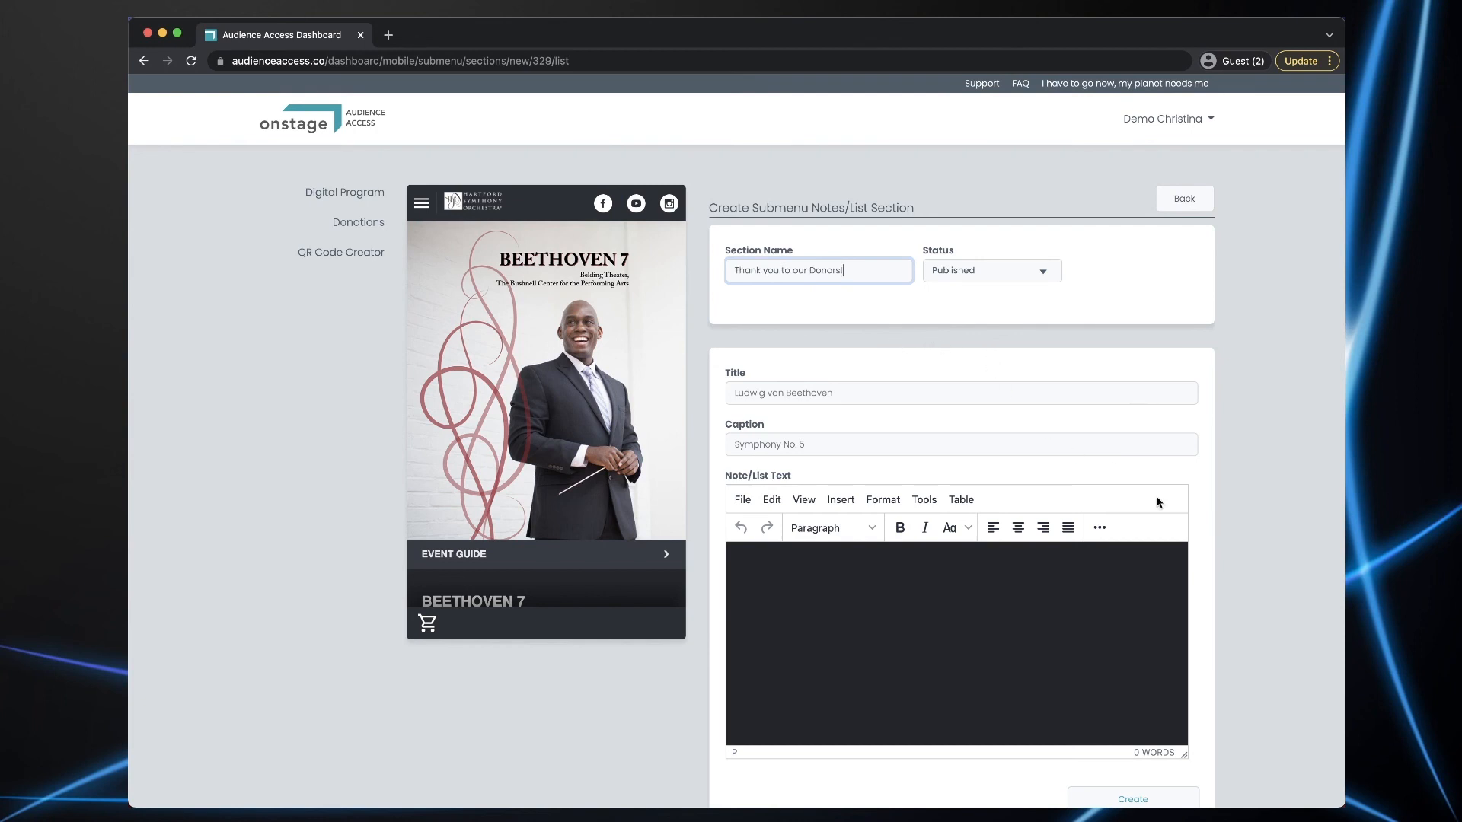
- Add the Francis Goodwin Circle entry, caption ($25,000 and above), with seven donor names, and create it
key("super+Tab")
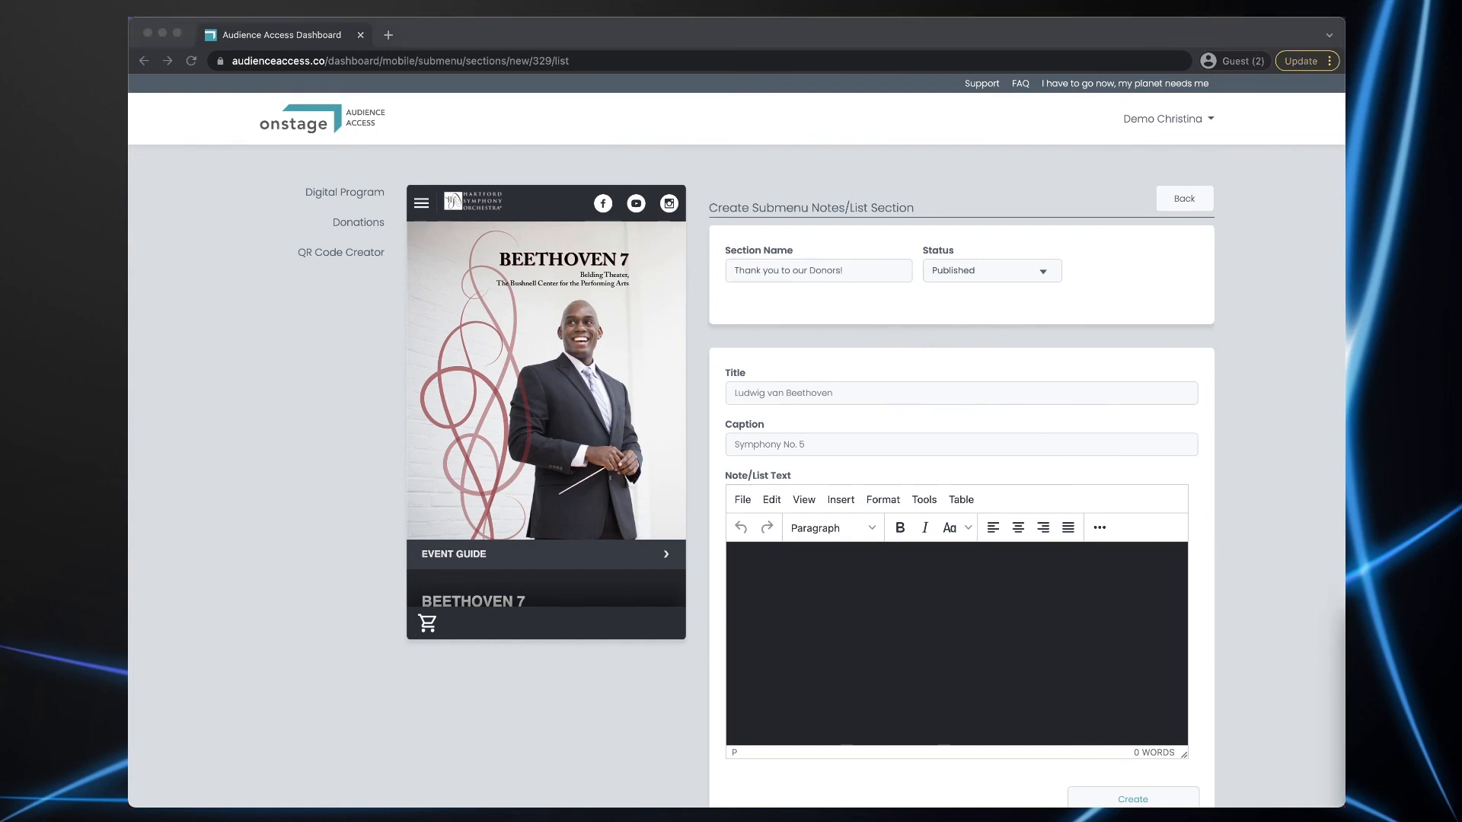
left_click(770, 393)
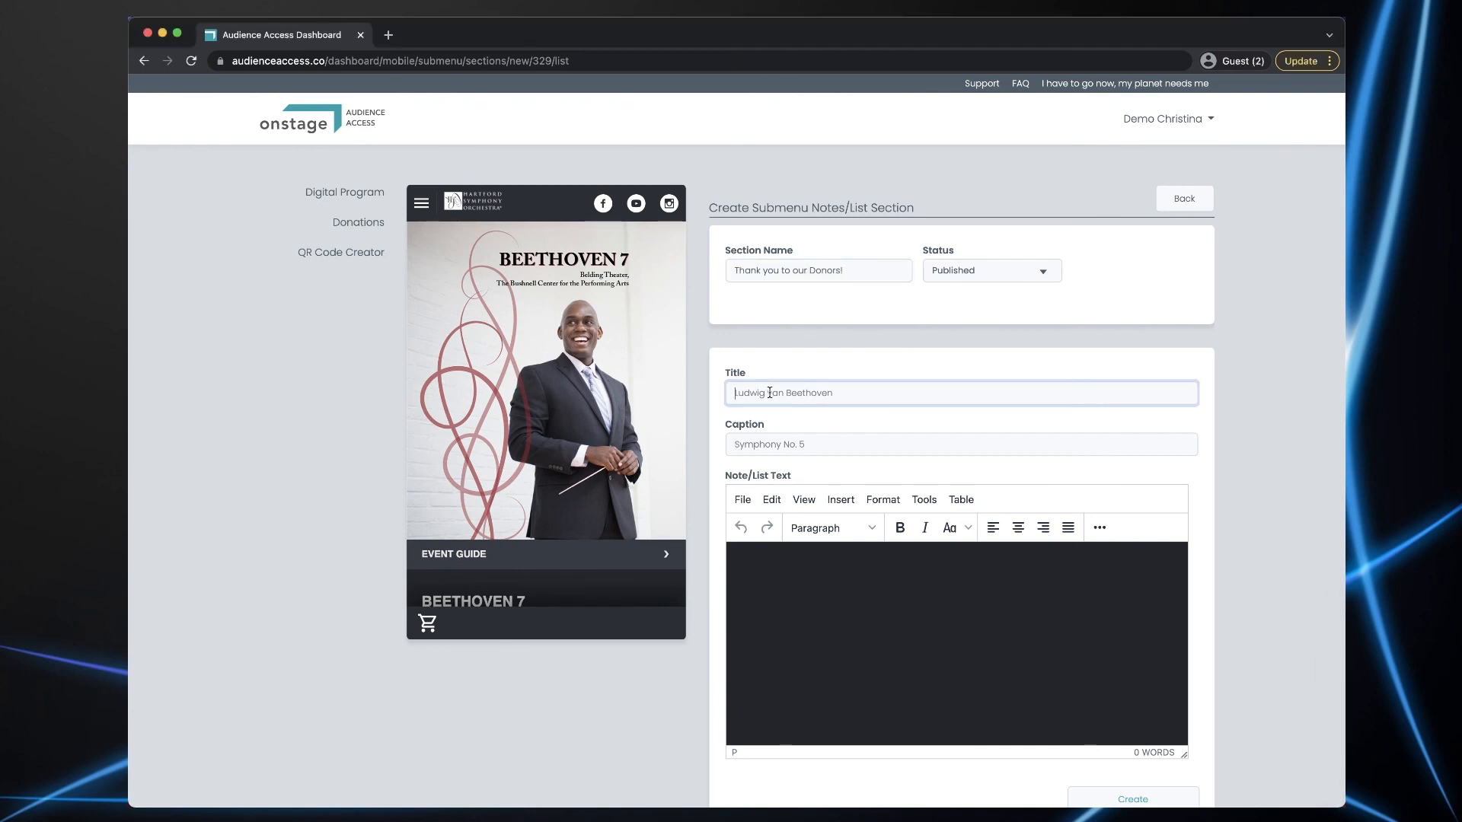
type("Francis Goodwin Circle")
key("super+Tab")
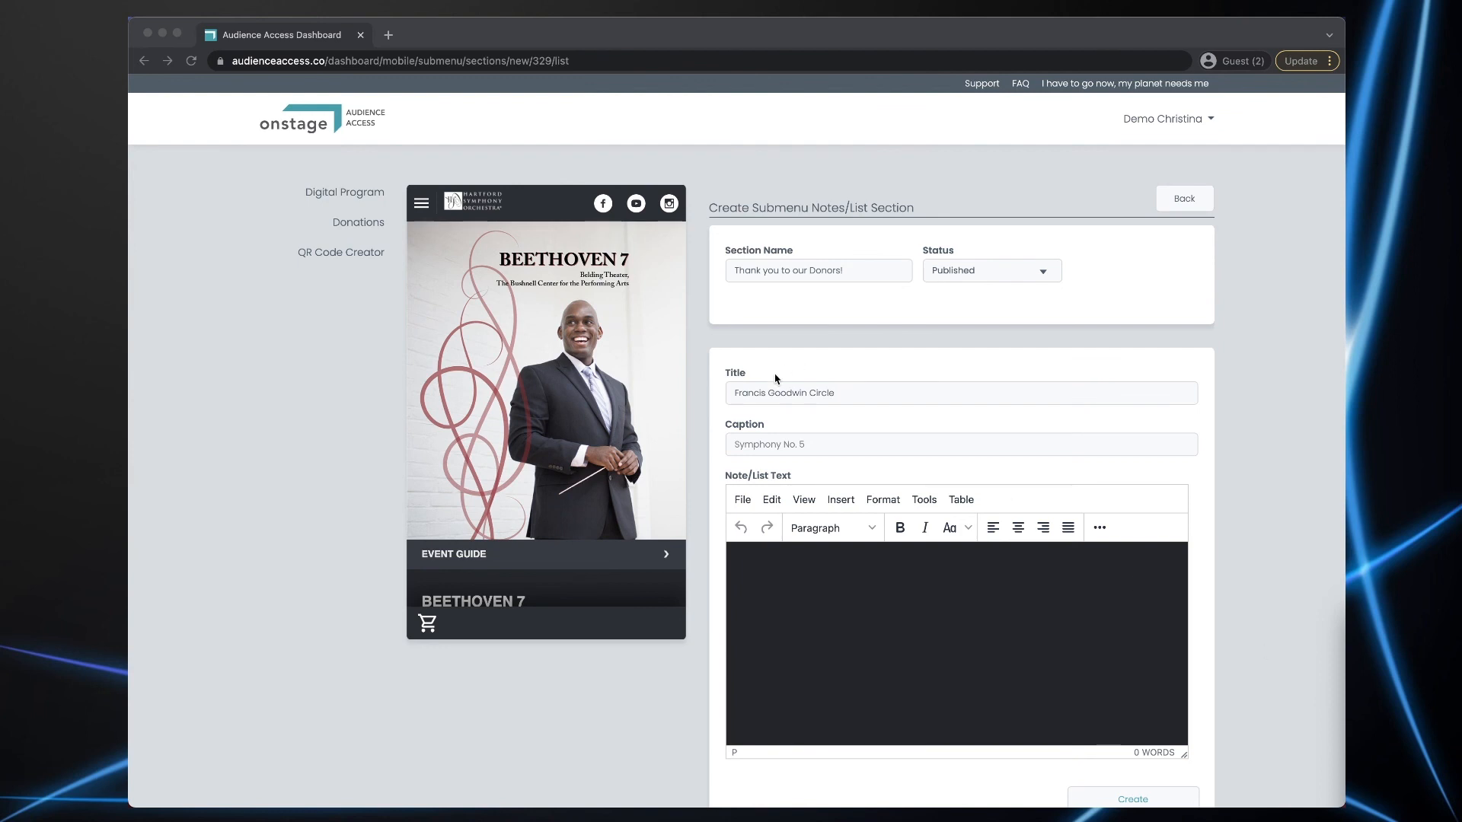
left_click(782, 444)
type("($25,000 and above)")
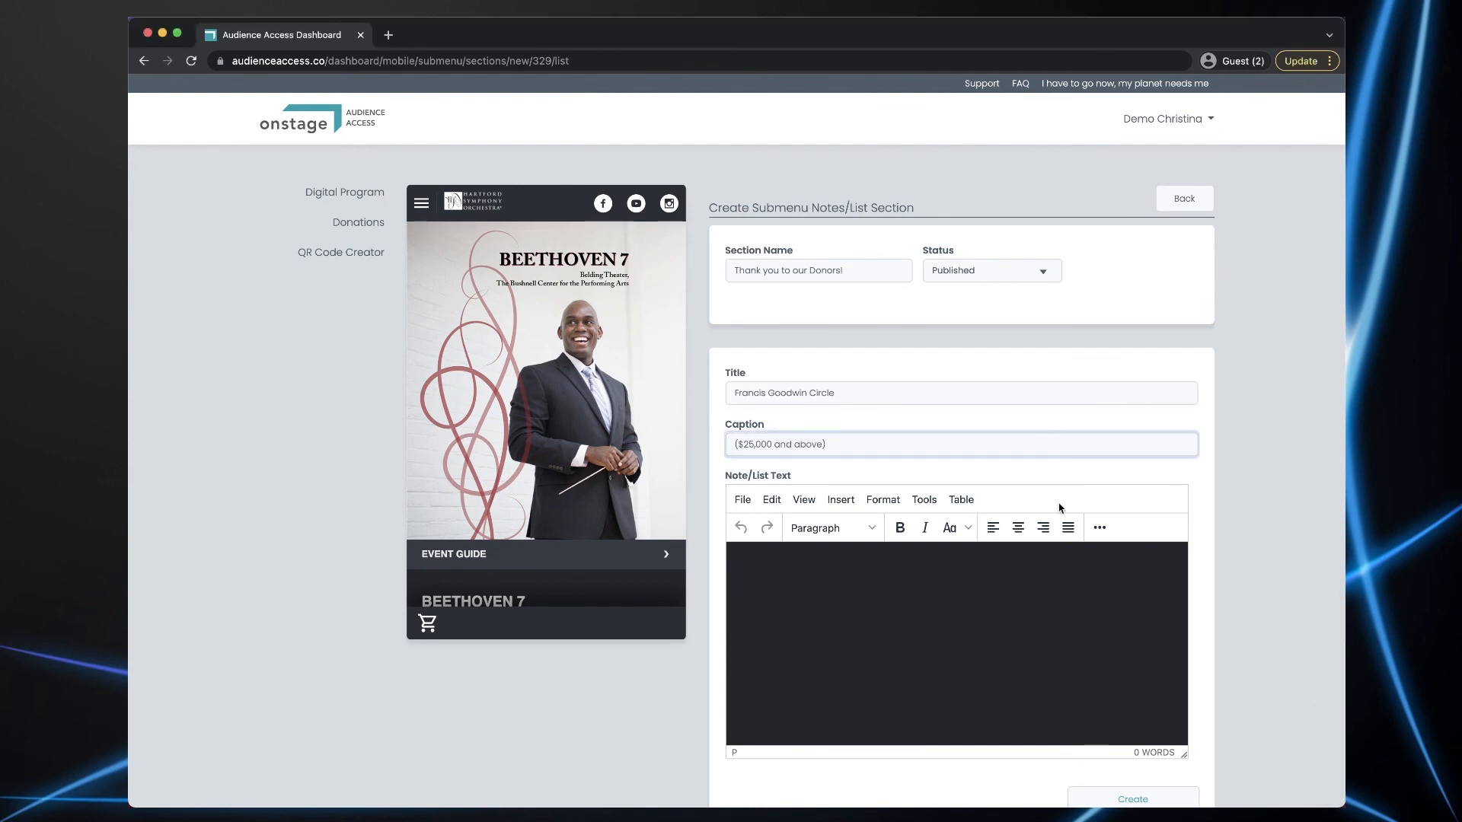
key("super+Tab")
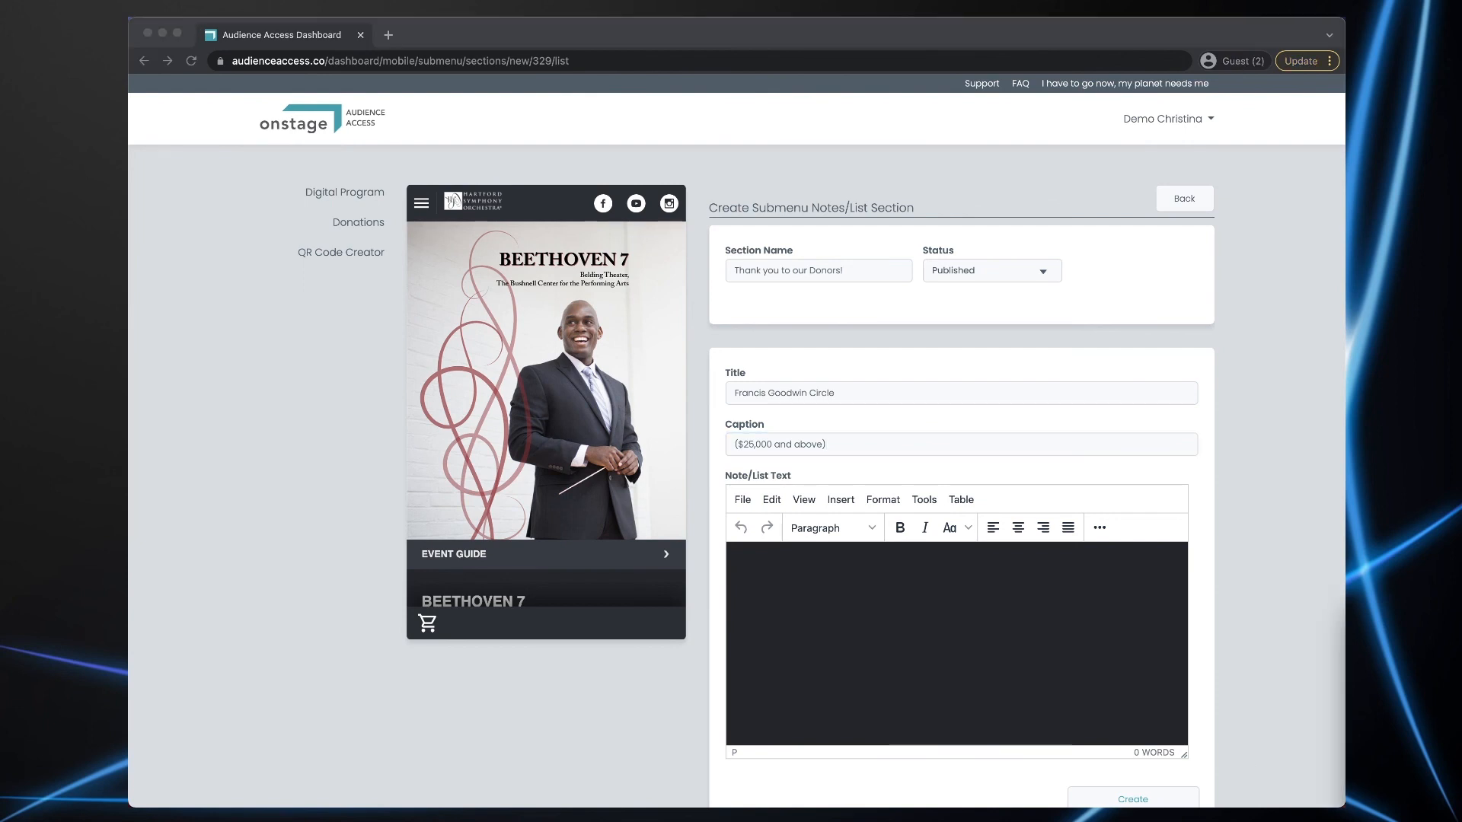
left_click(864, 620)
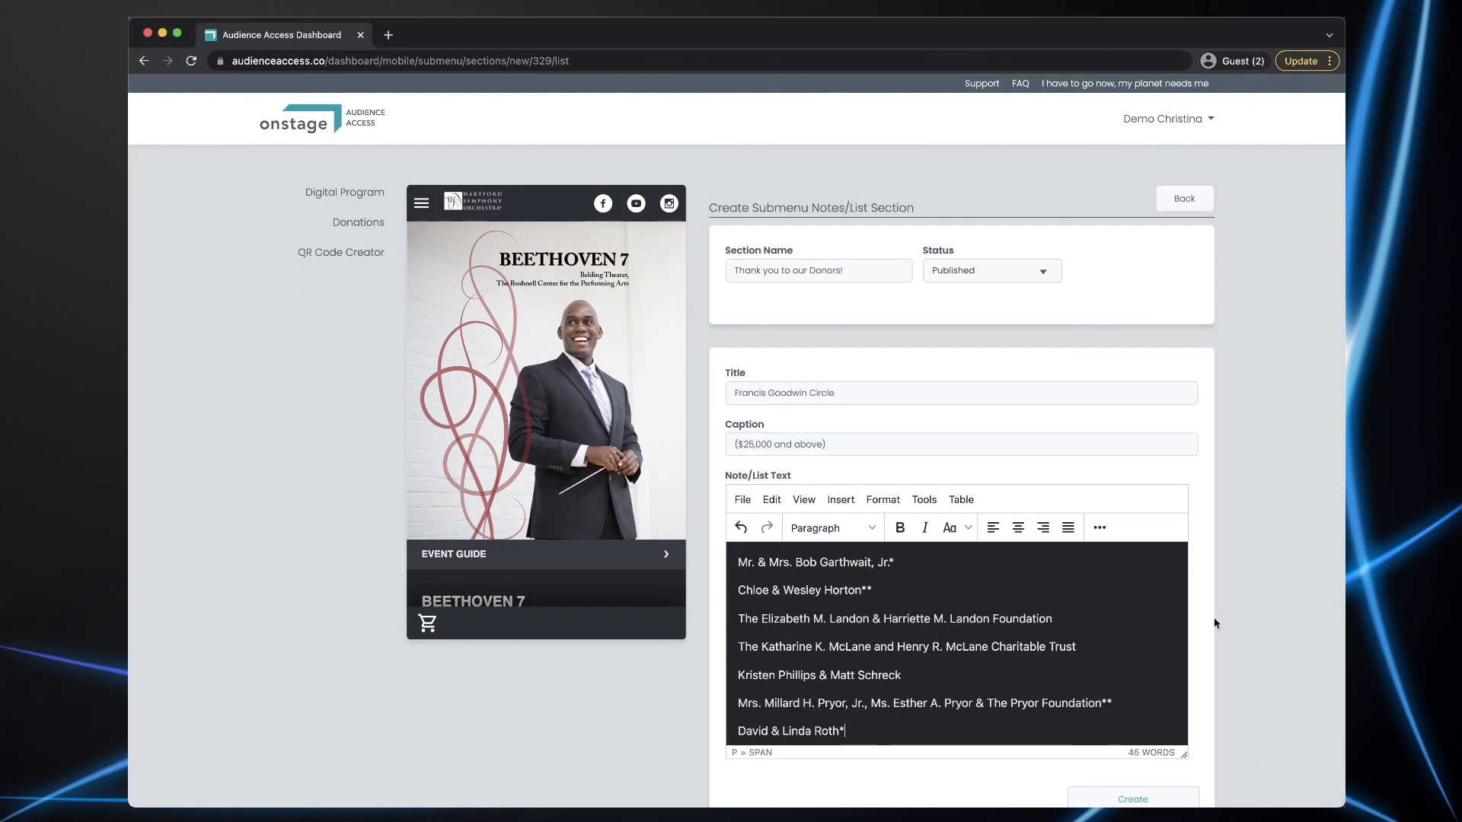
left_click(1133, 798)
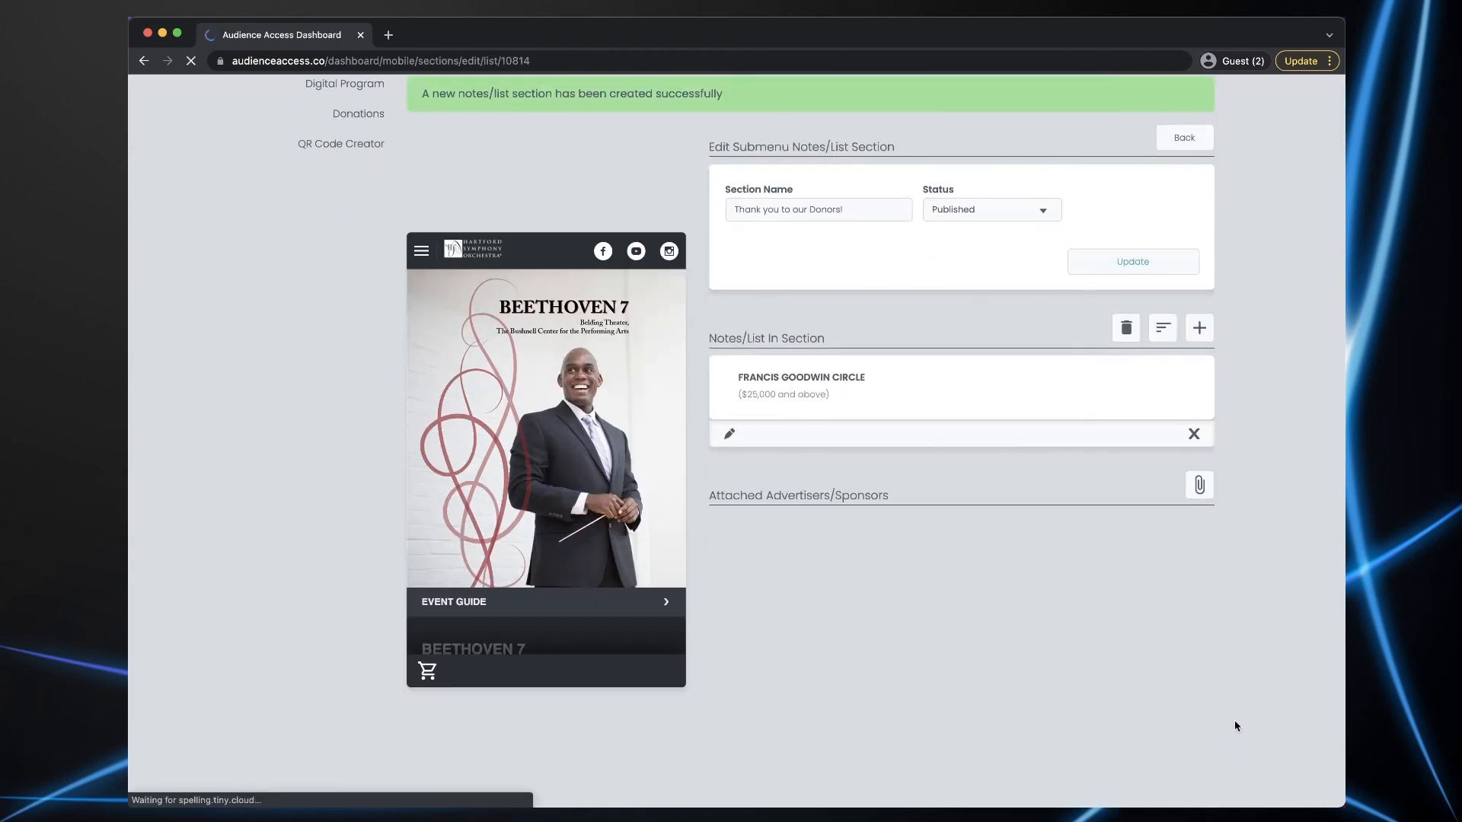
- Add a second donor entry titled 'President's Circle' with the caption ($10,000-$24,999)
left_click(1198, 328)
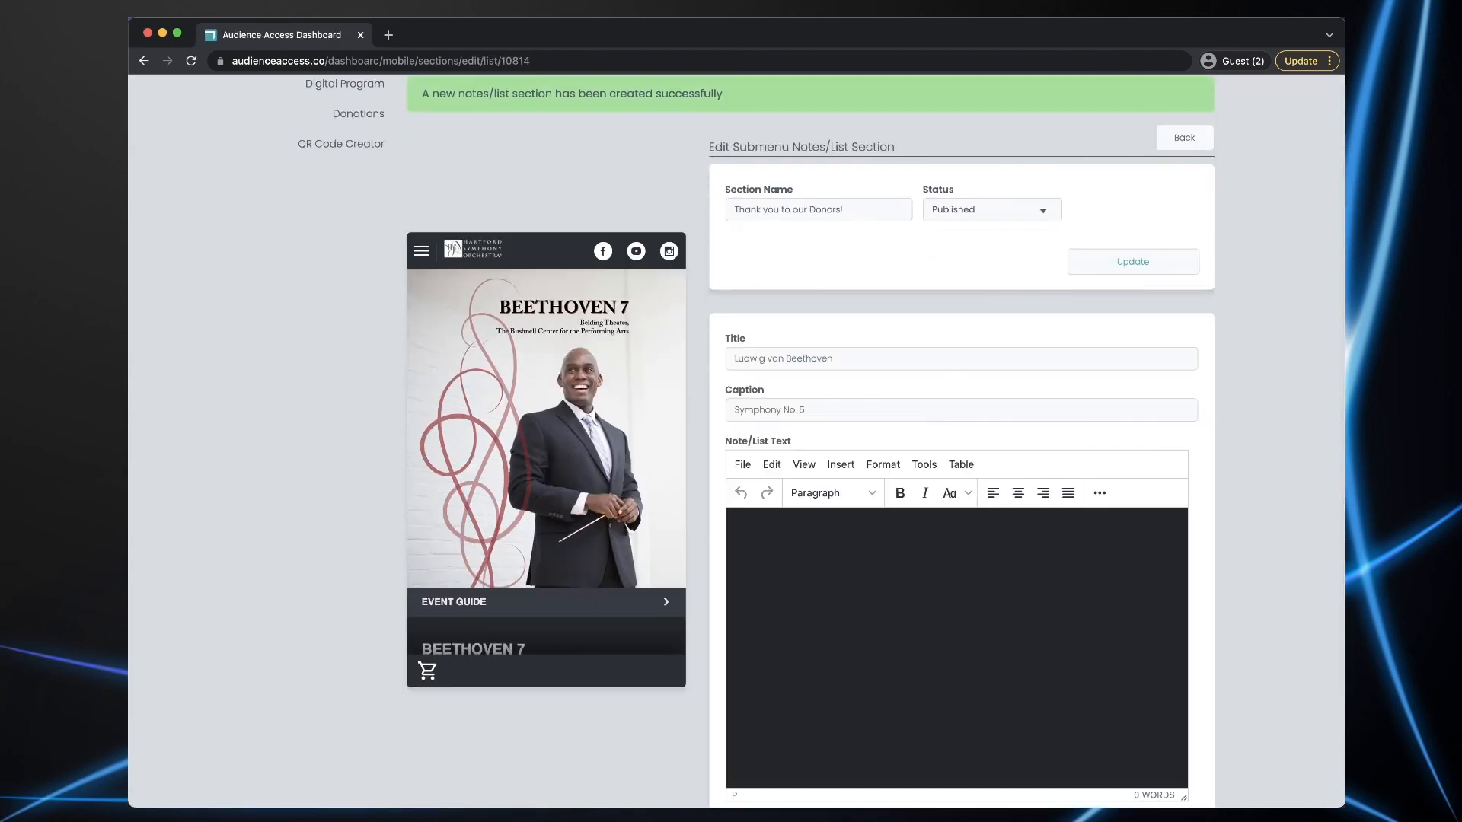
key("super+Tab")
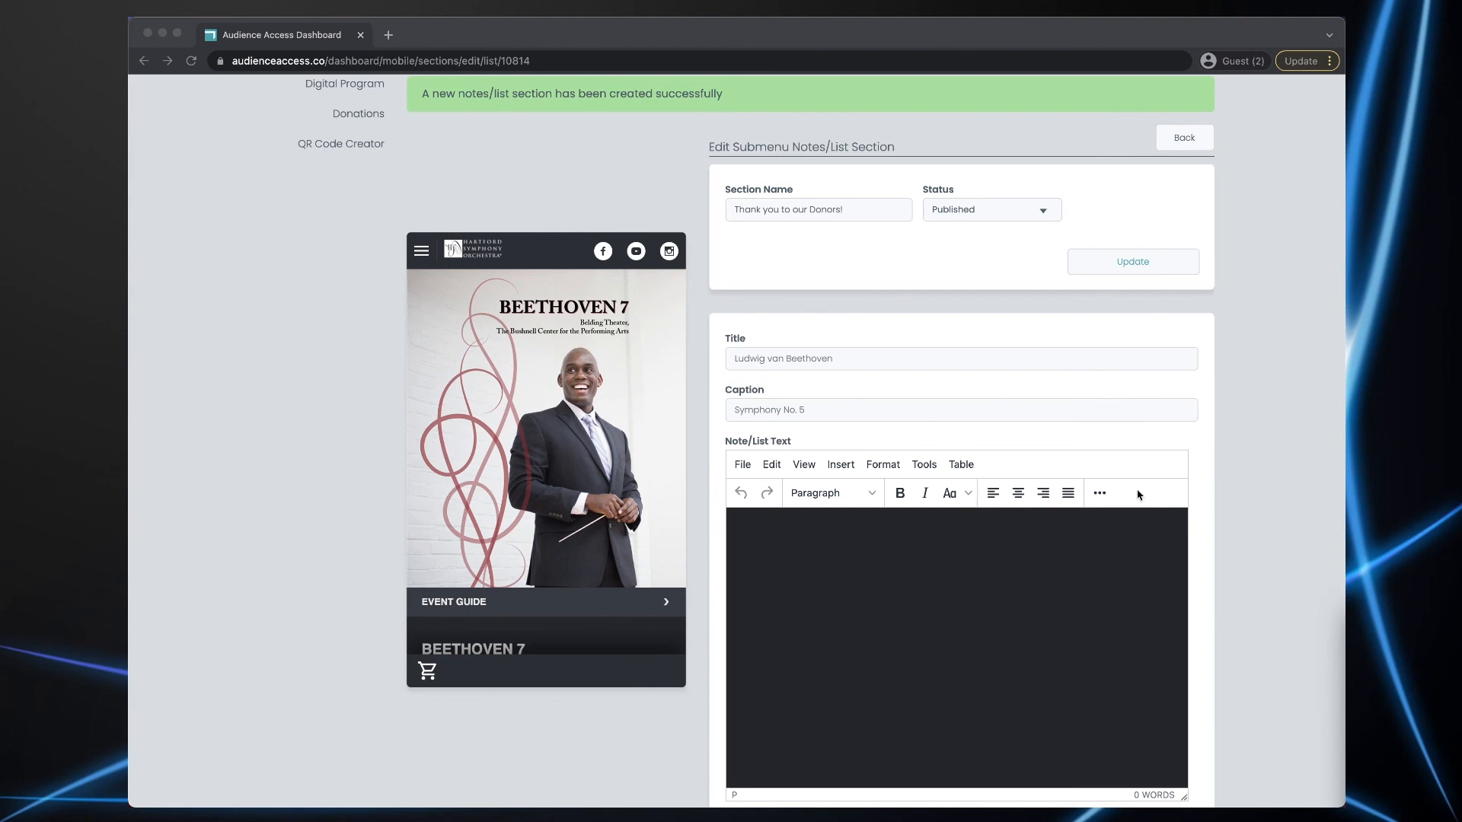
key("super+Tab")
left_click(783, 357)
type("President's Circle")
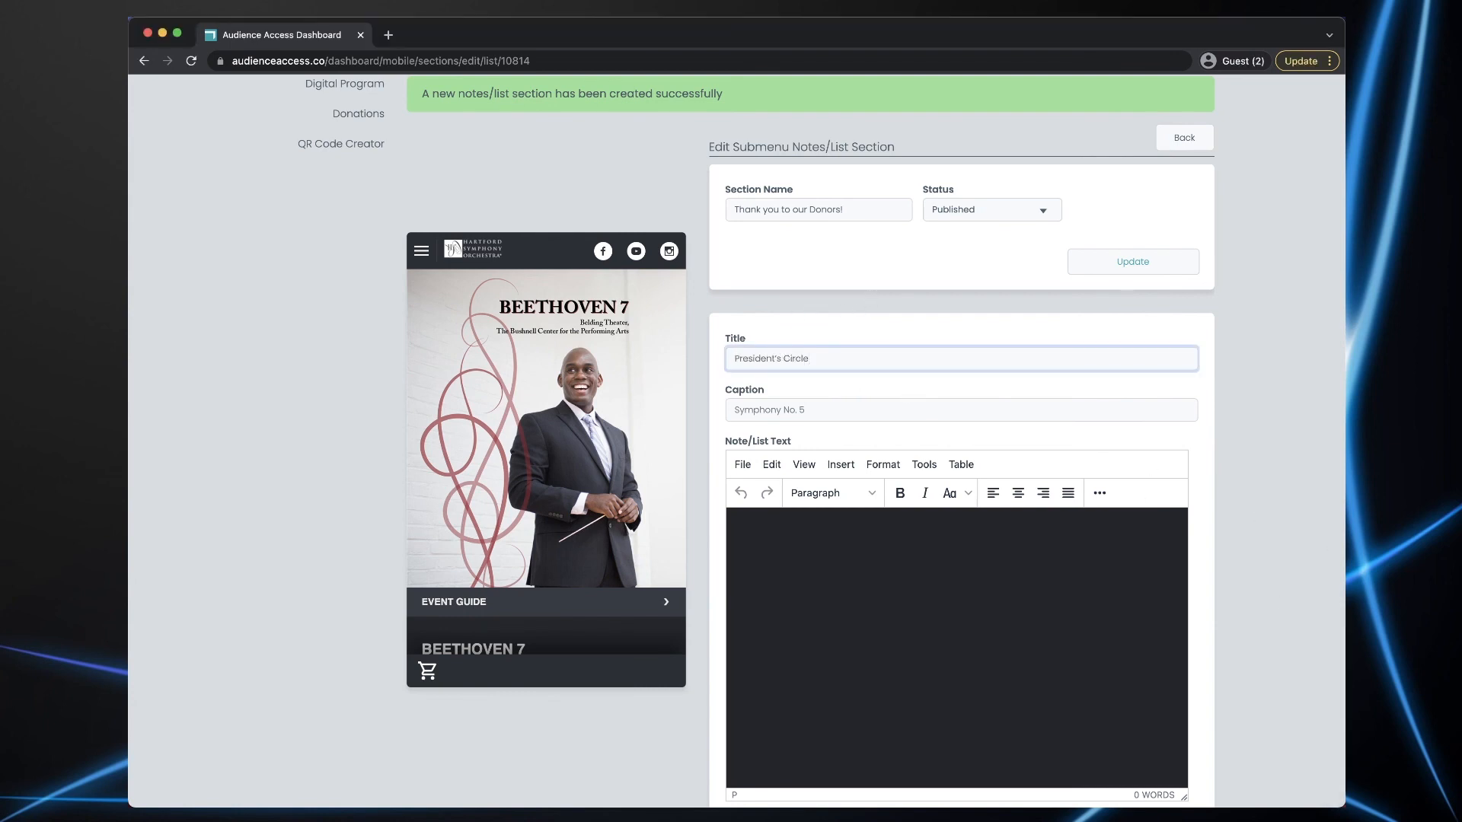
key("super+Tab")
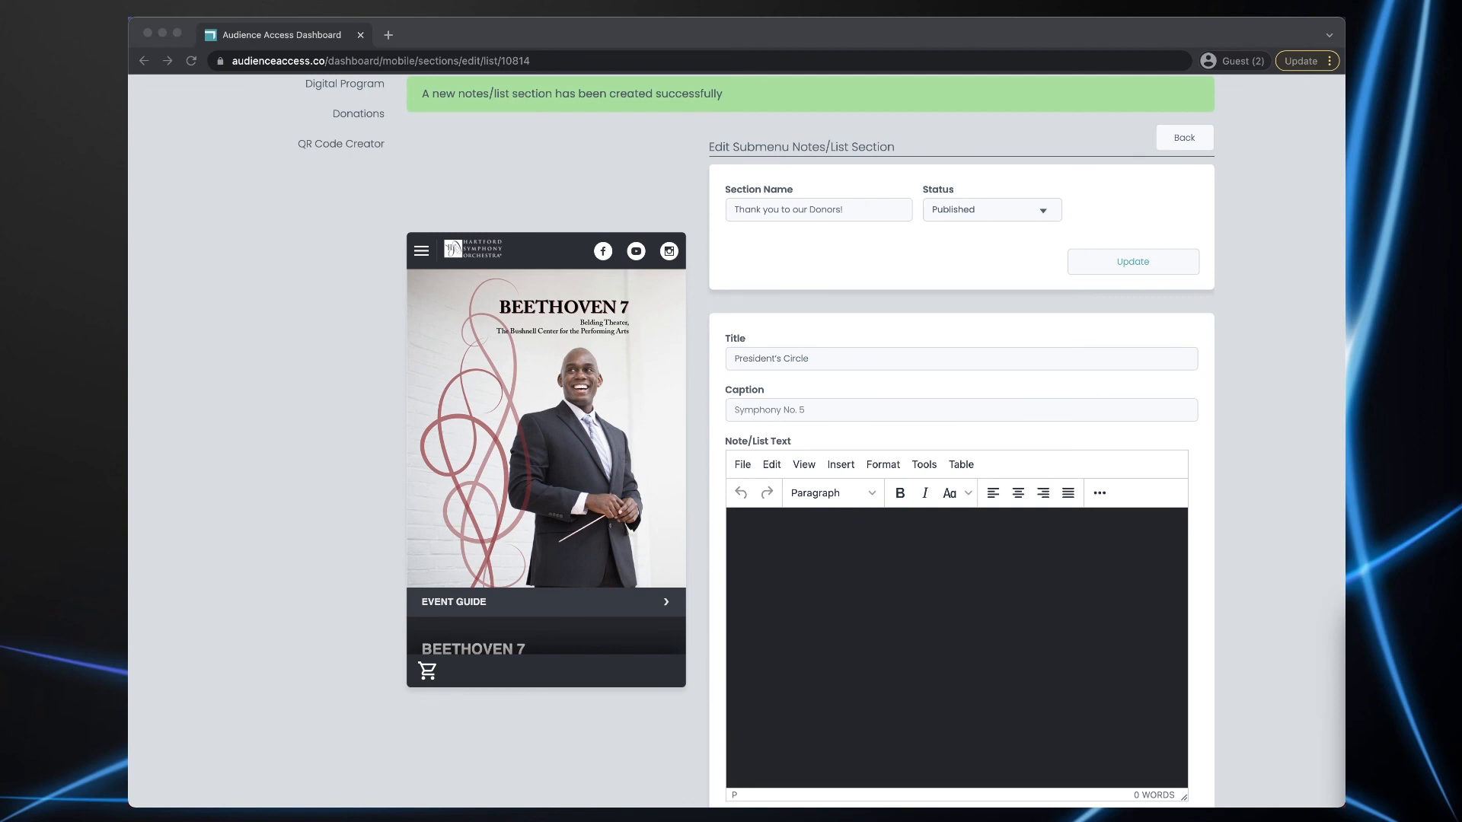
key("super+Tab")
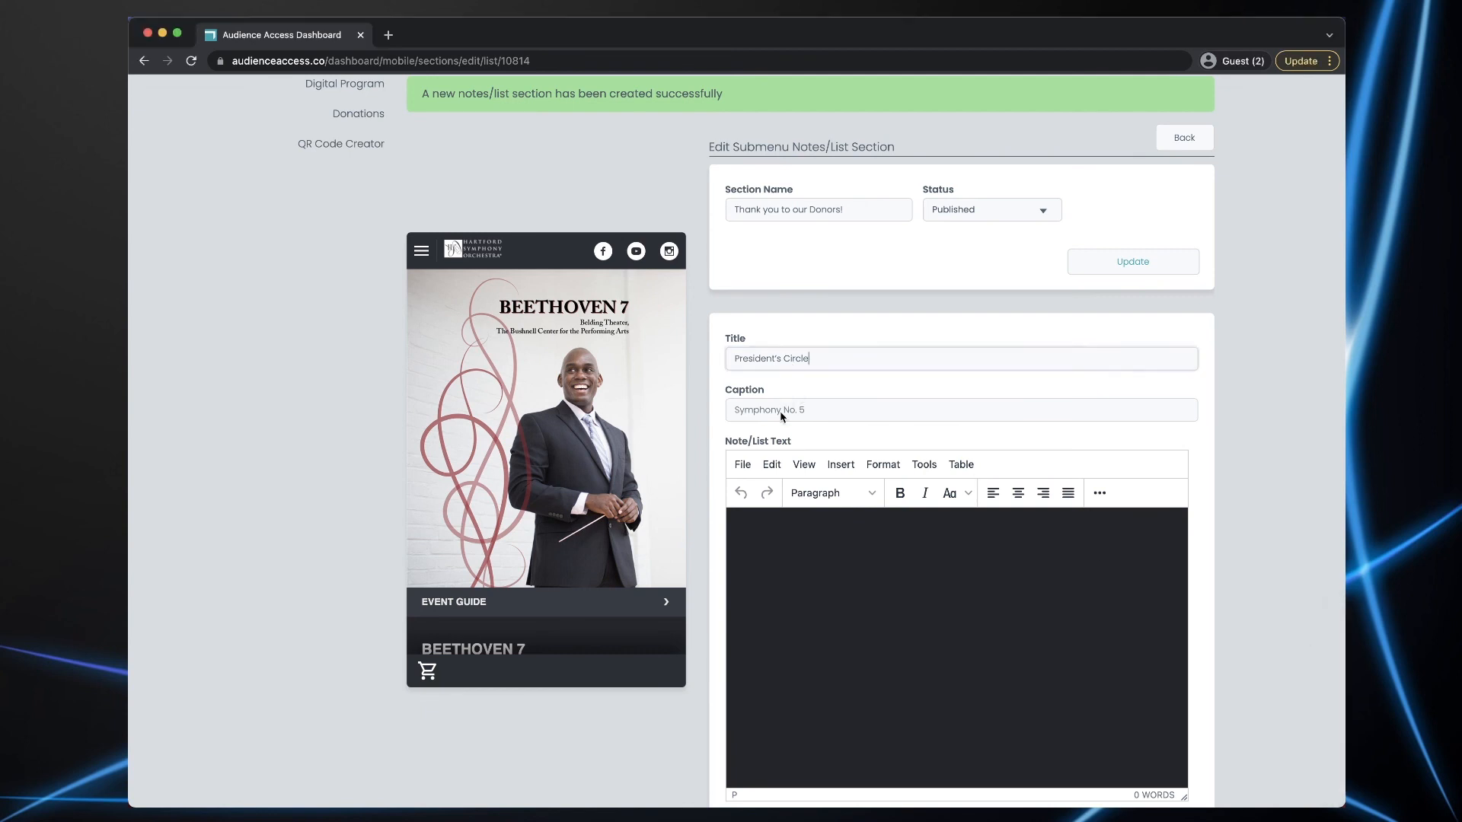
left_click(785, 408)
type("($10,000-$24,999)")
- Paste the President's Circle donor names into the list text and create the entry
key("super+Tab")
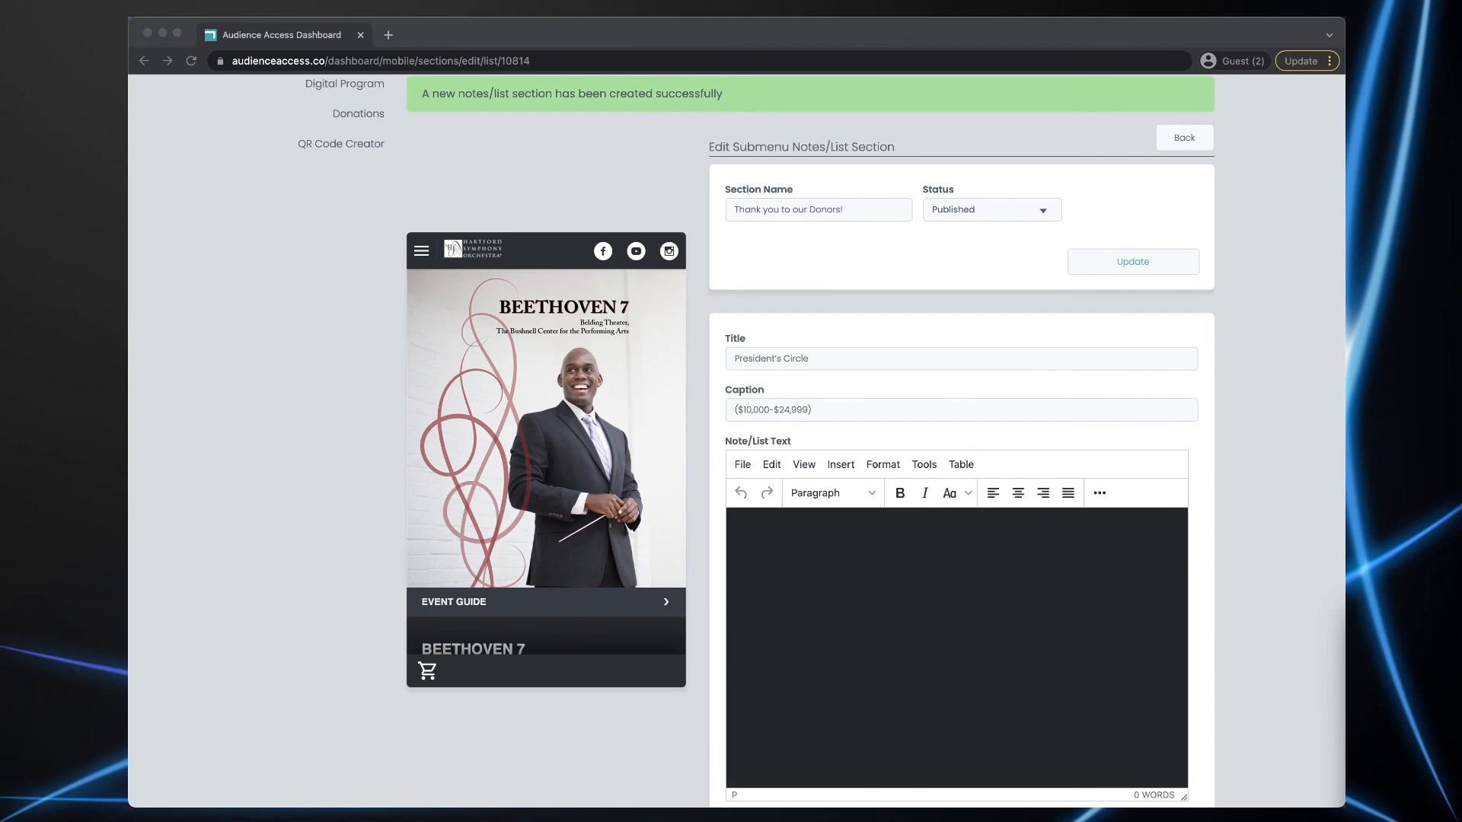
key("super+Tab")
left_click(956, 693)
key("super+v")
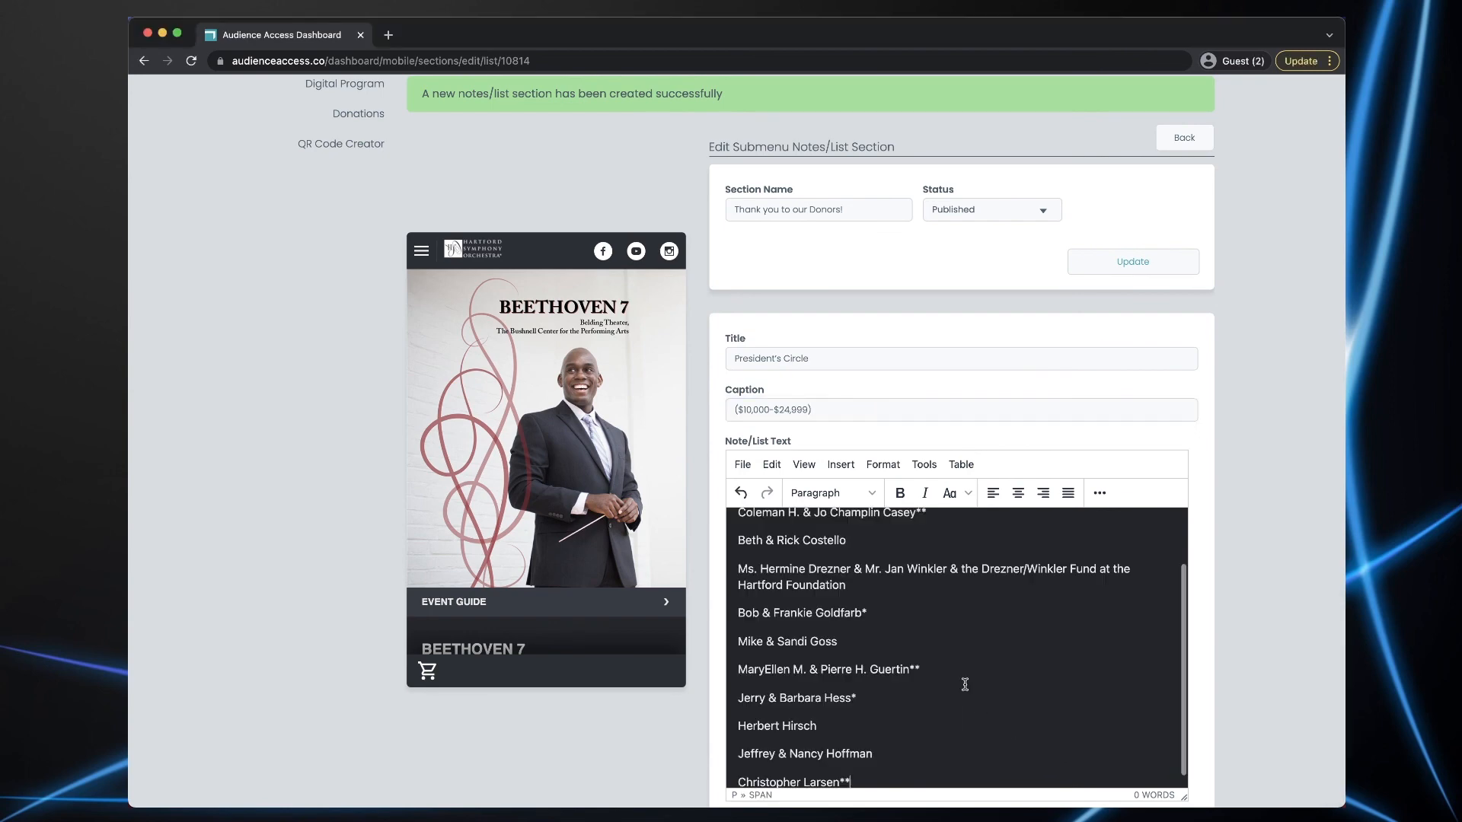
scroll(1290, 670, "down", 2)
scroll(1290, 670, "down", 3)
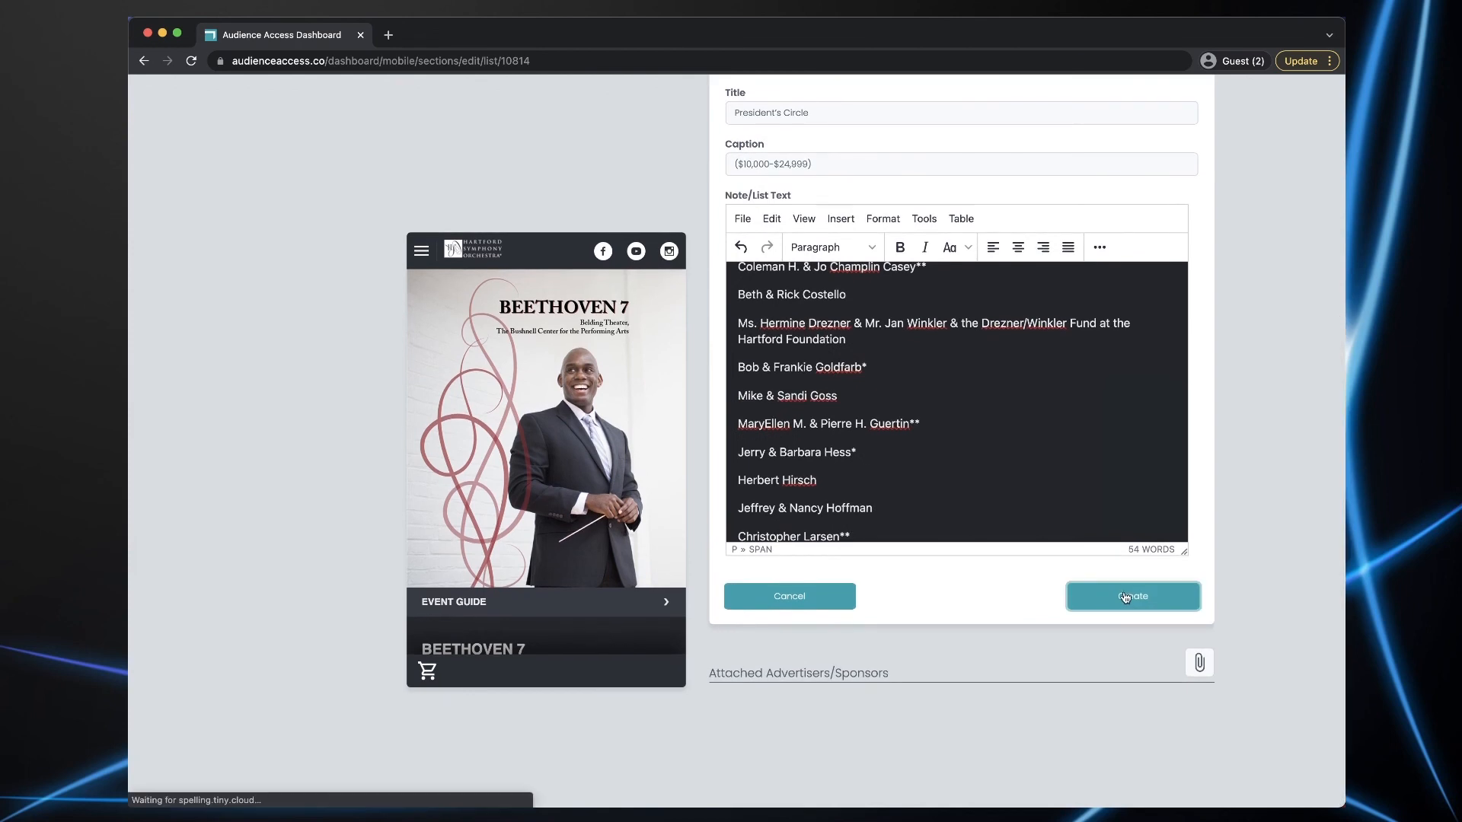
left_click(1163, 605)
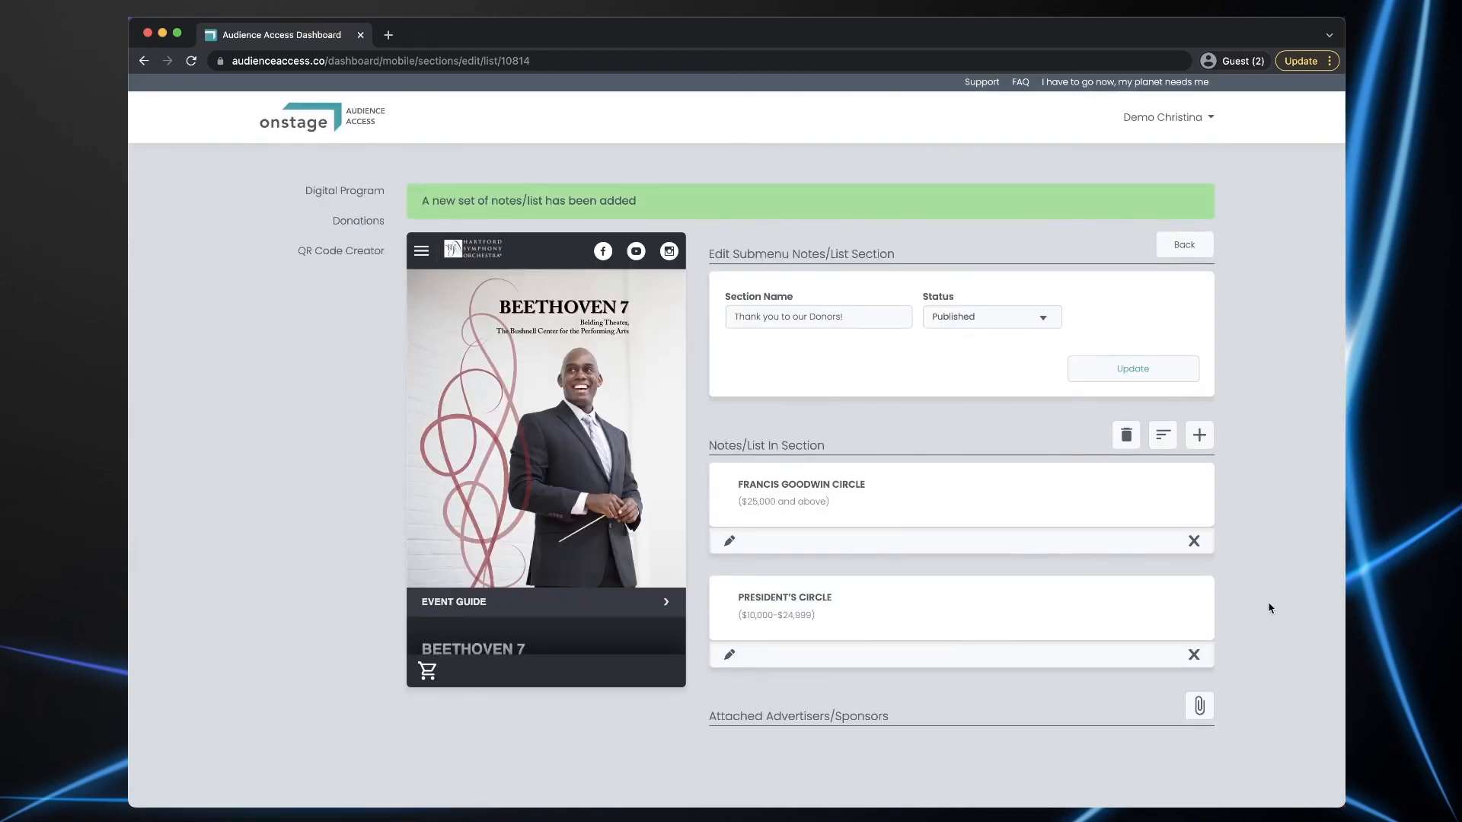
scroll(1269, 606, "down", 3)
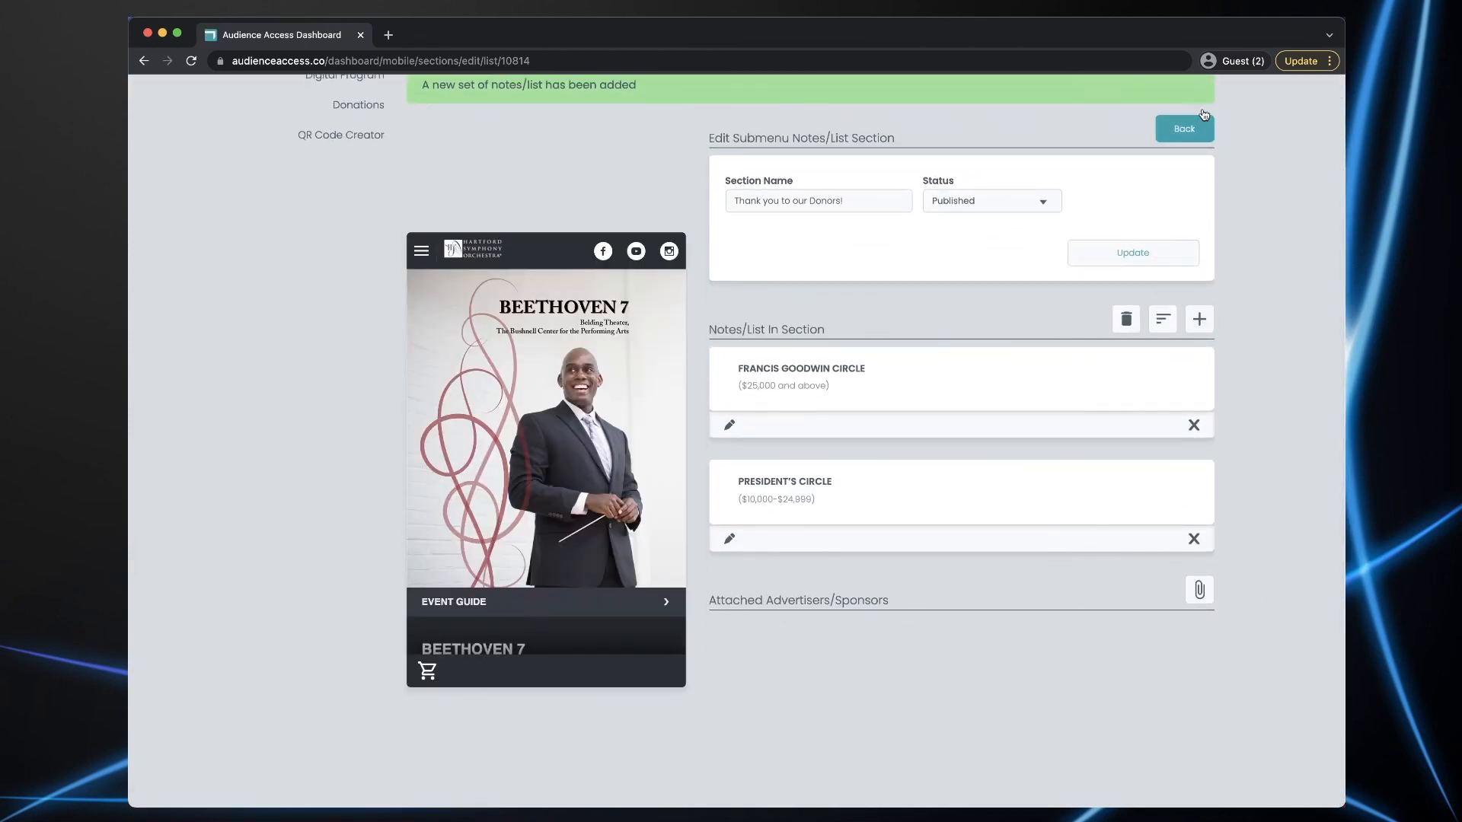
- Return to the Beethoven 7 event editor and preview the Francis Goodwin Circle donor list
left_click(1186, 127)
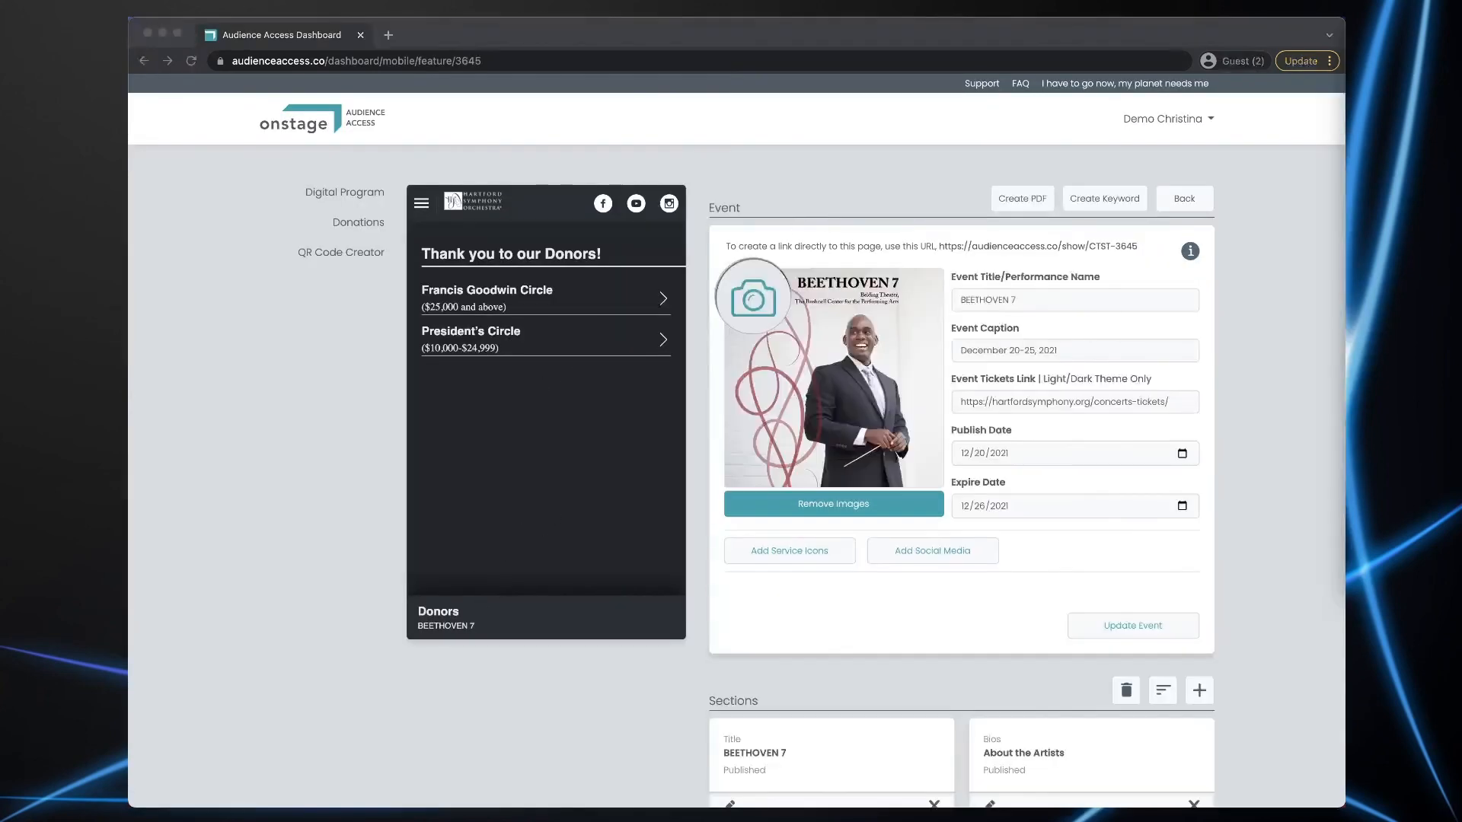
left_click(477, 293)
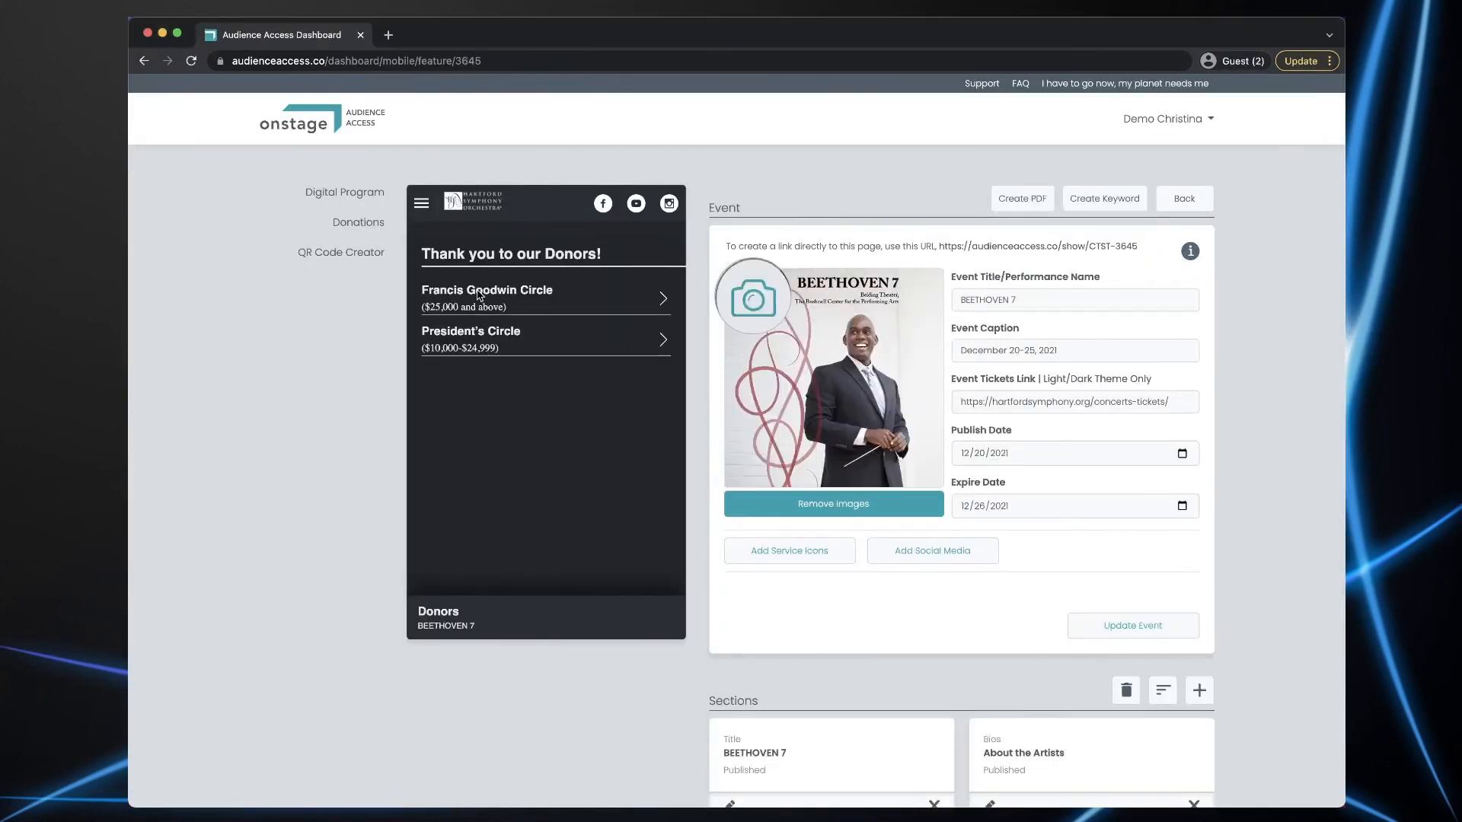
left_click(477, 293)
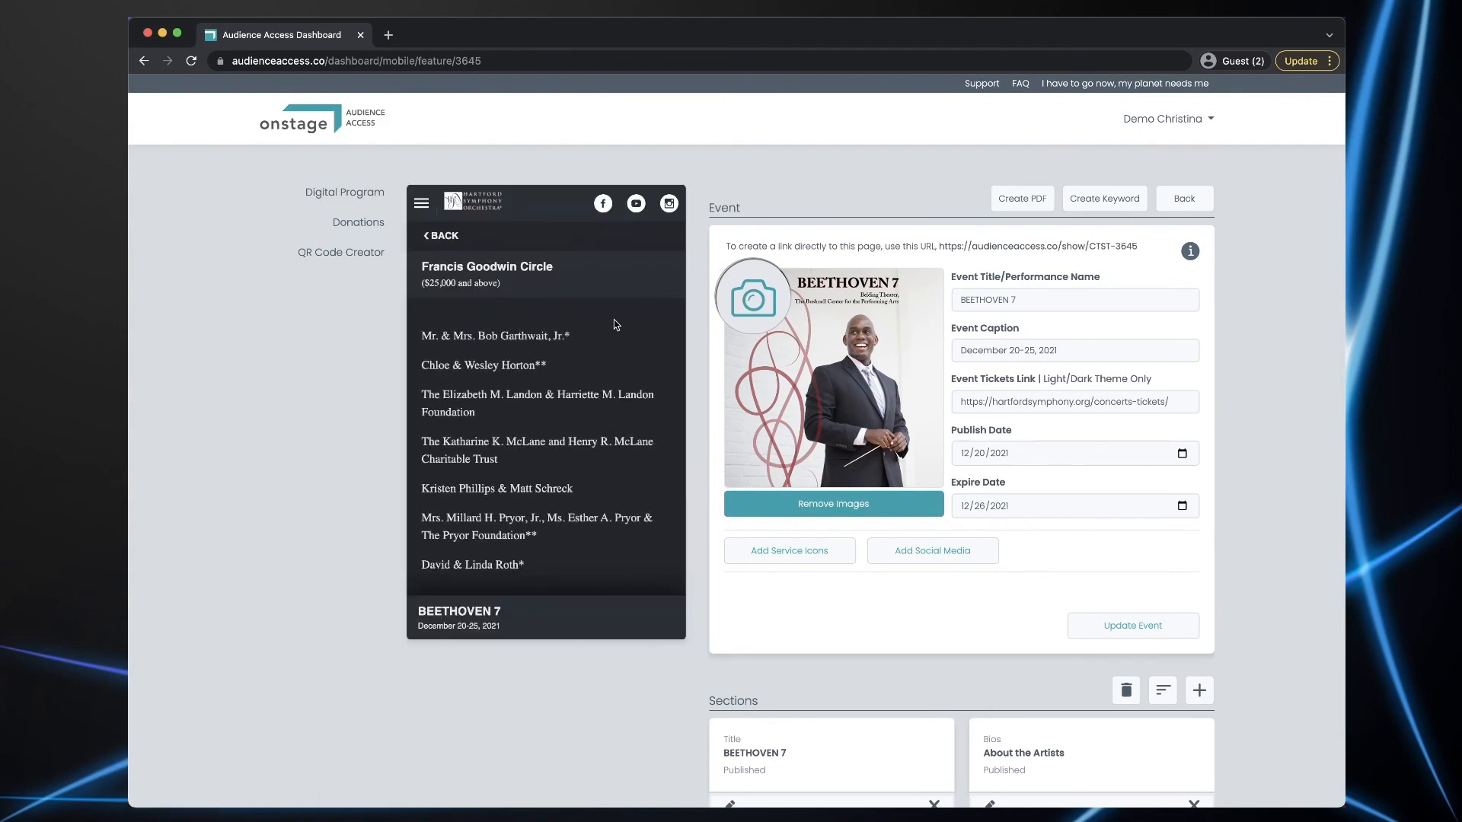
scroll(617, 323, "down", 2)
scroll(616, 324, "up", 2)
left_click(442, 237)
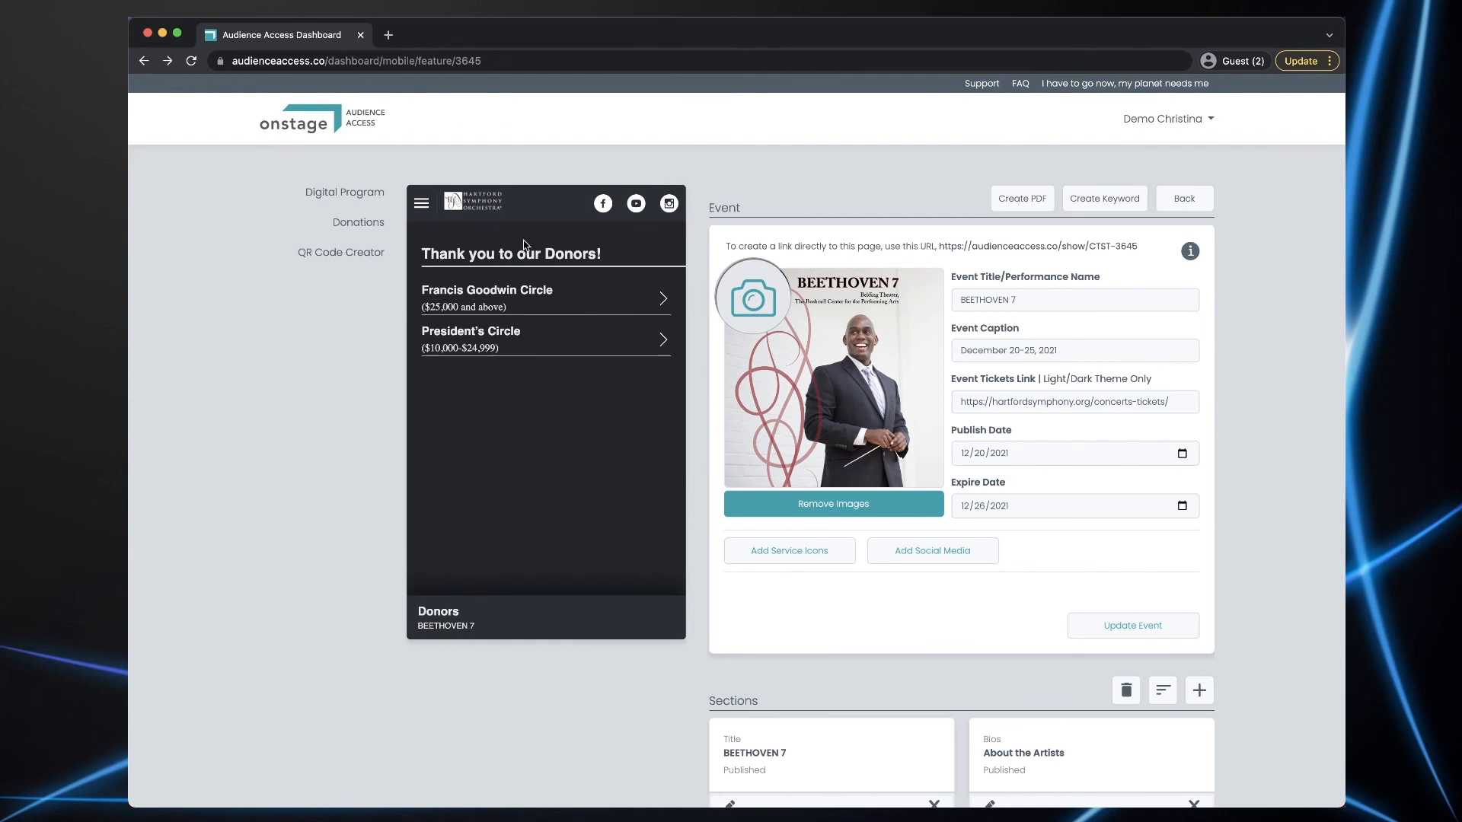
- Check for the Donors item in the preview menu on the setup and Beethoven 7 event pages
left_click(1183, 199)
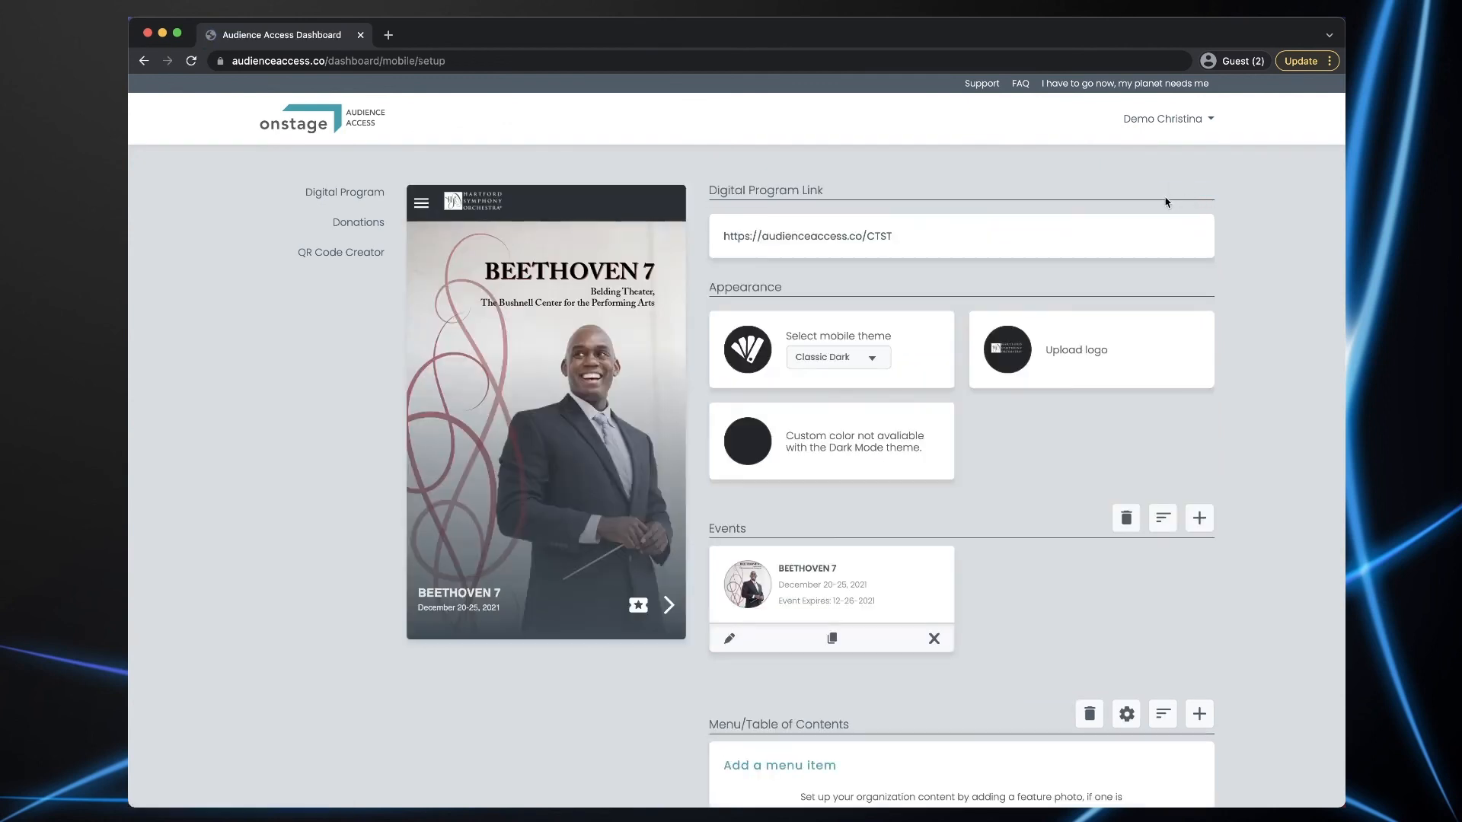
left_click(421, 203)
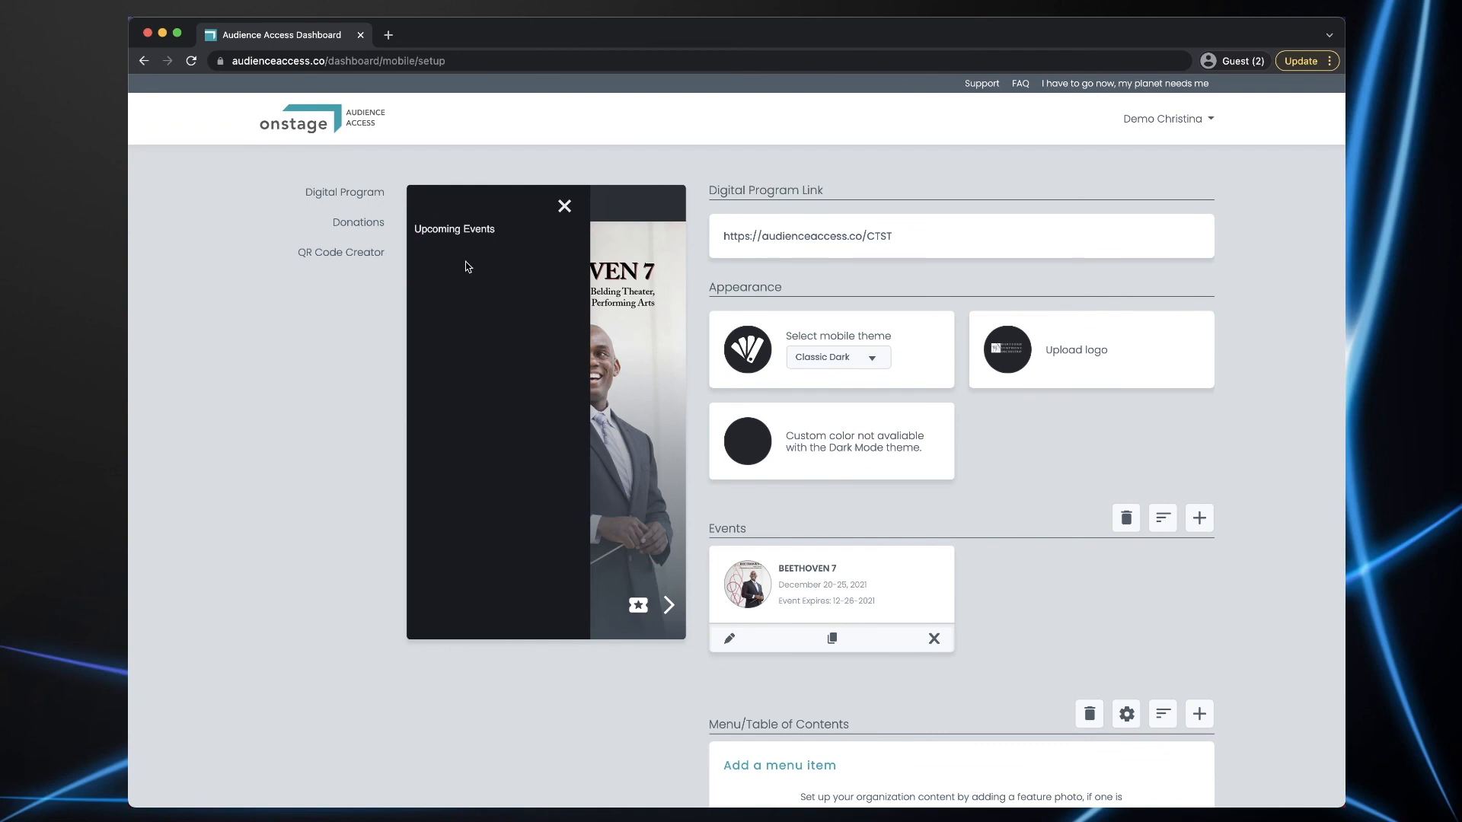
left_click(563, 207)
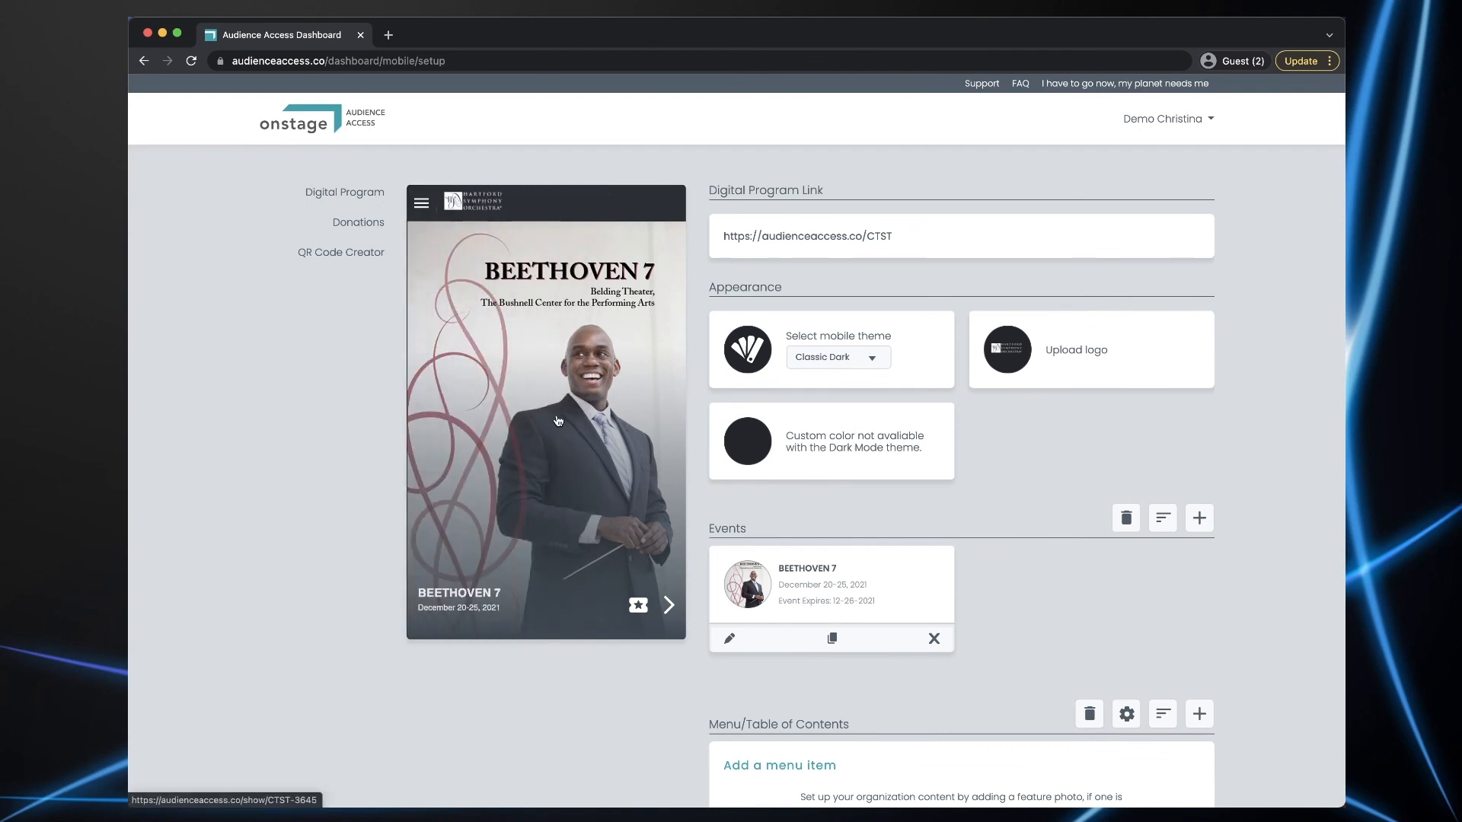
left_click(559, 419)
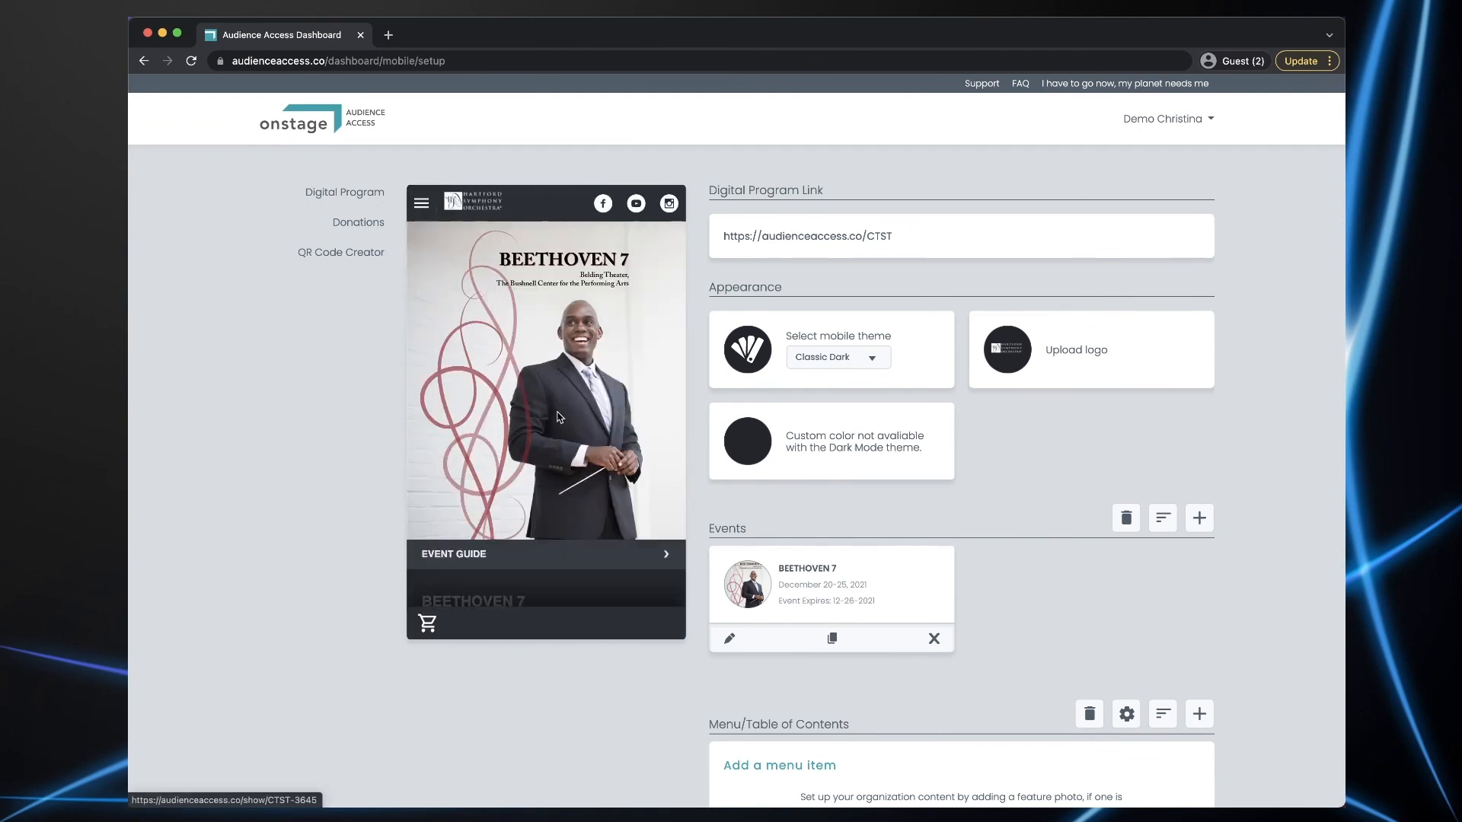
left_click(422, 204)
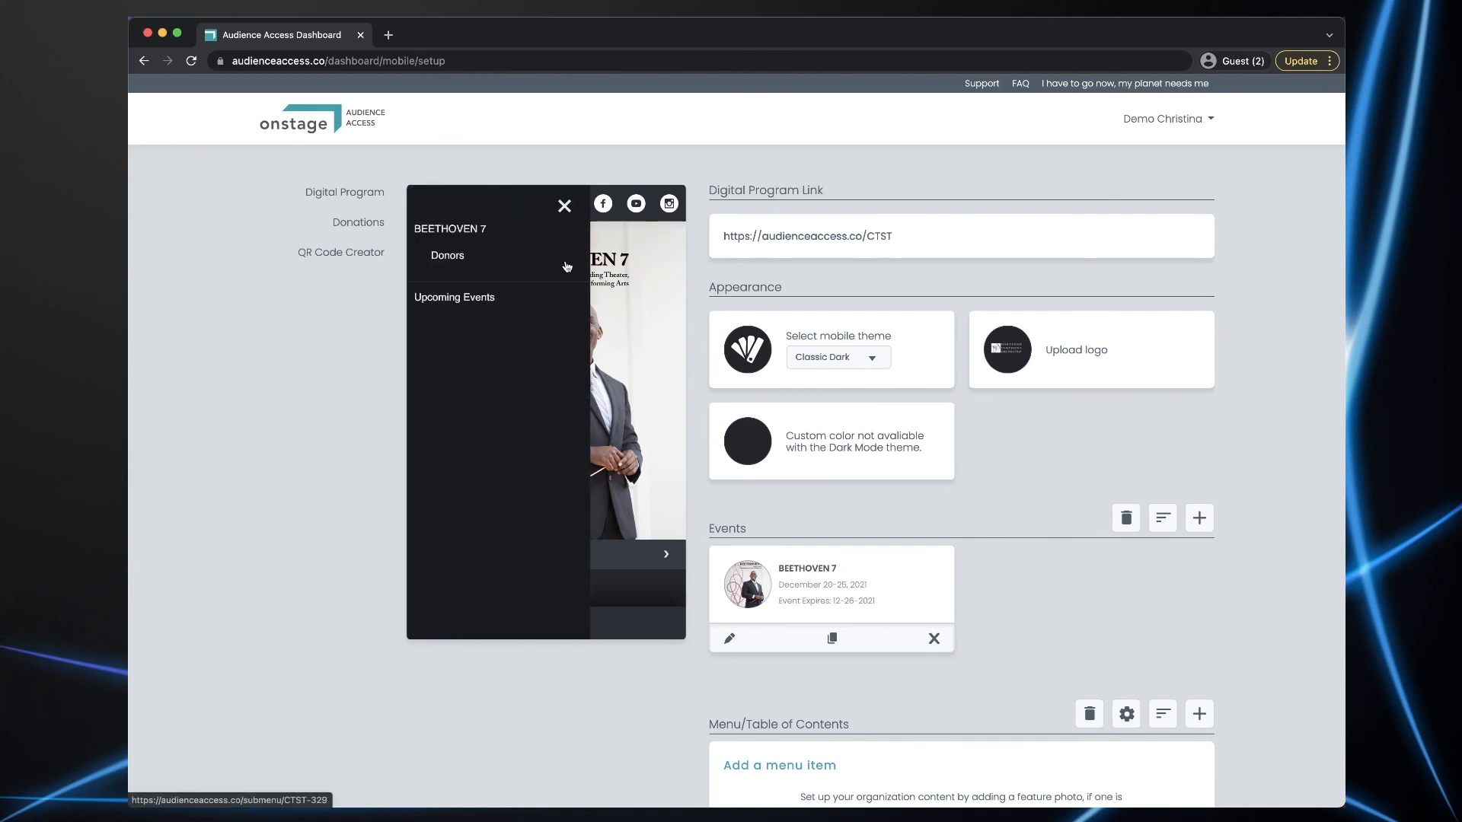
left_click(562, 207)
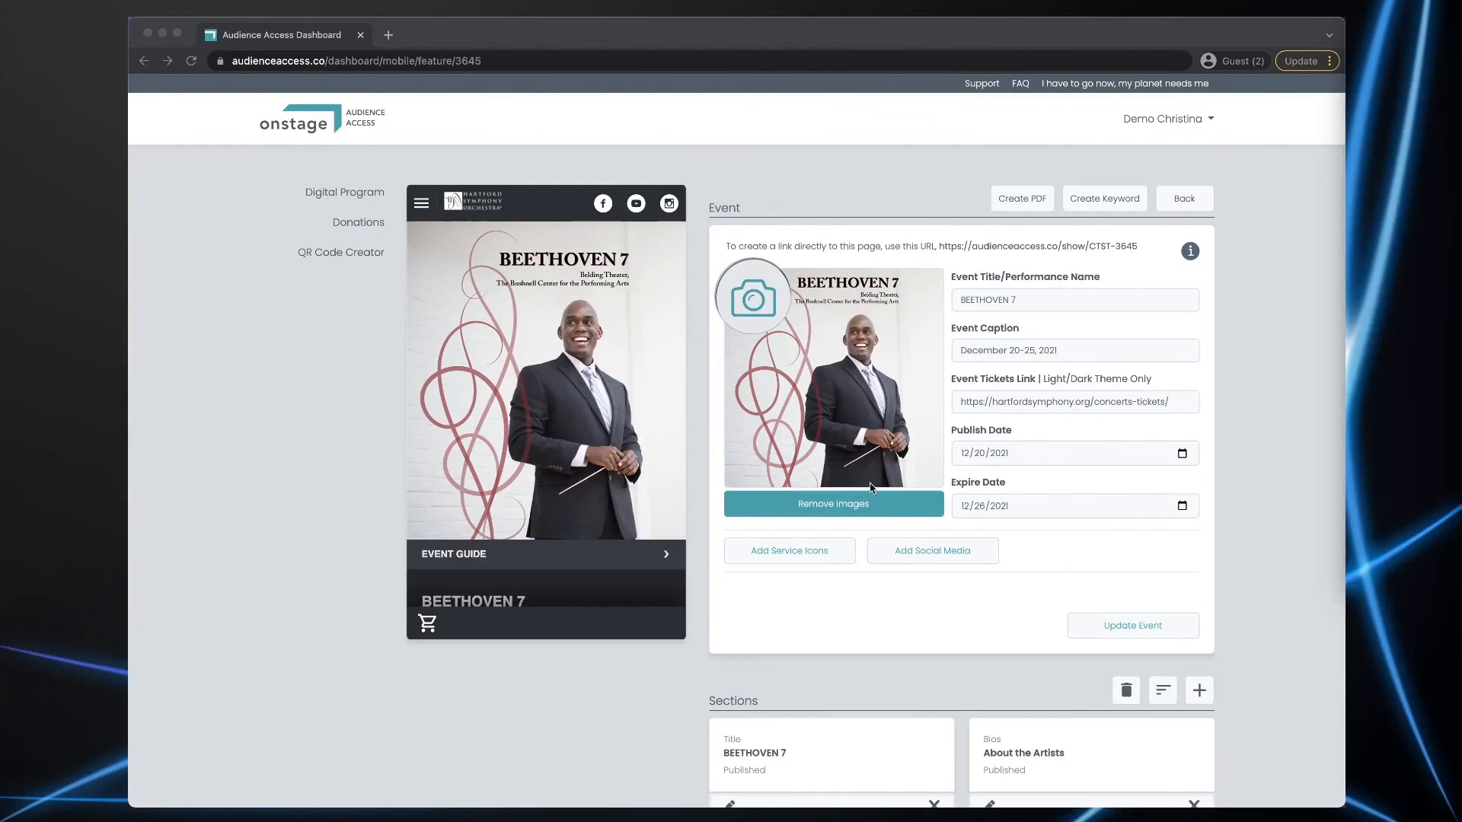
- Browse the Beethoven 7 Event Guide and Beethoven's Program Notes in the preview, then return to setup
scroll(582, 472, "down", 5)
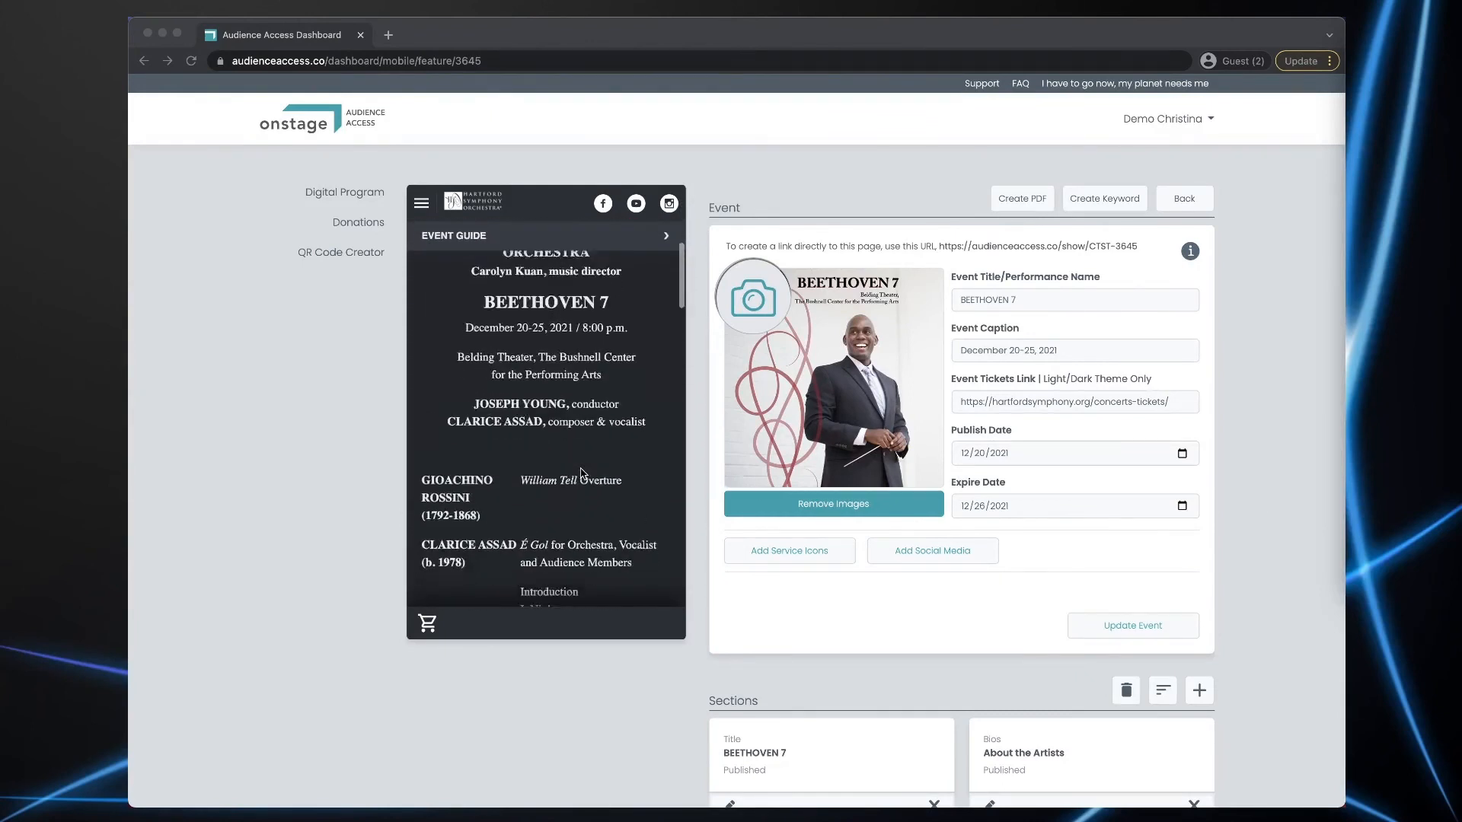
scroll(580, 473, "down", 10)
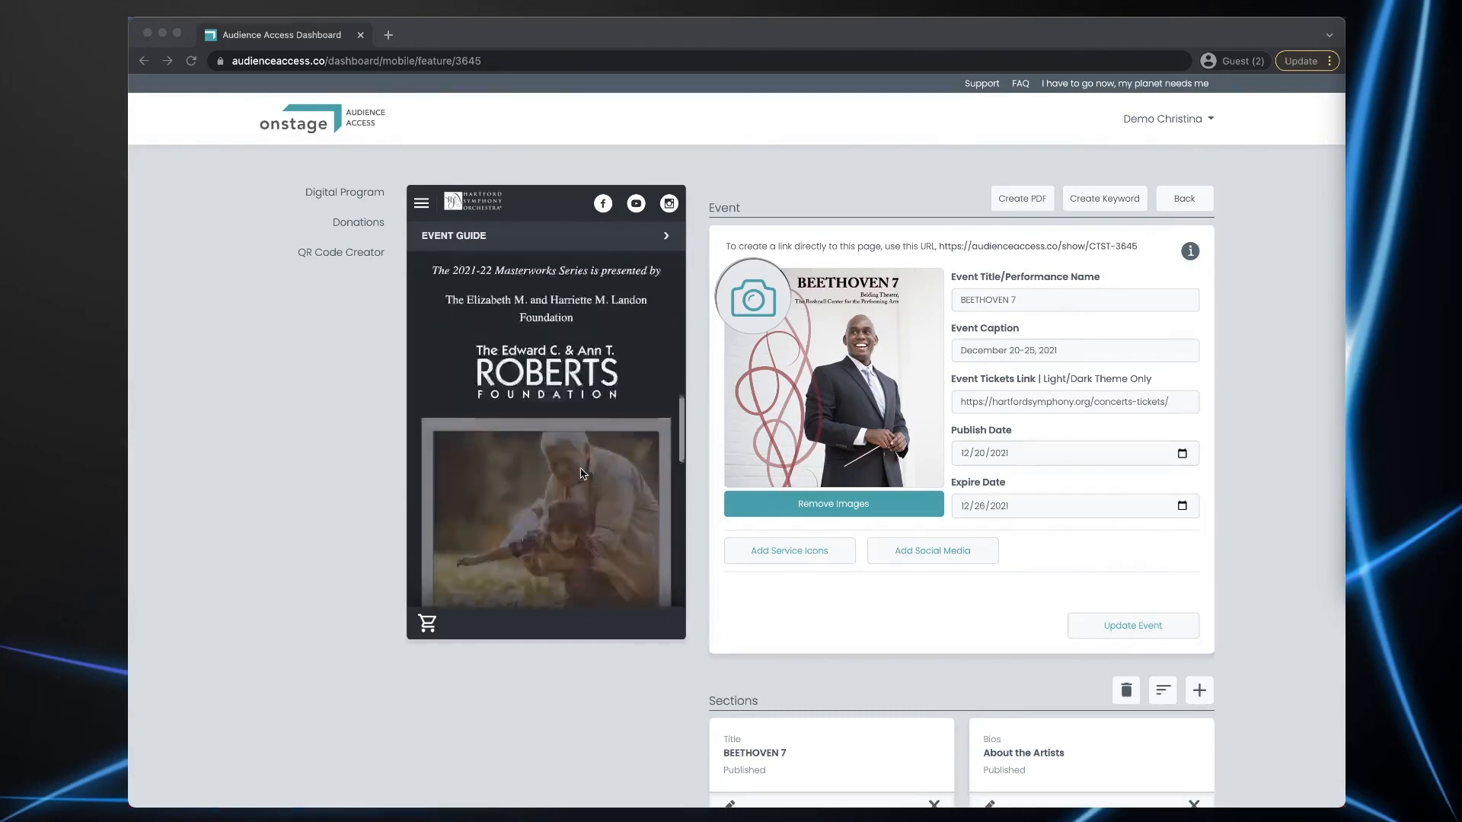
scroll(581, 473, "down", 10)
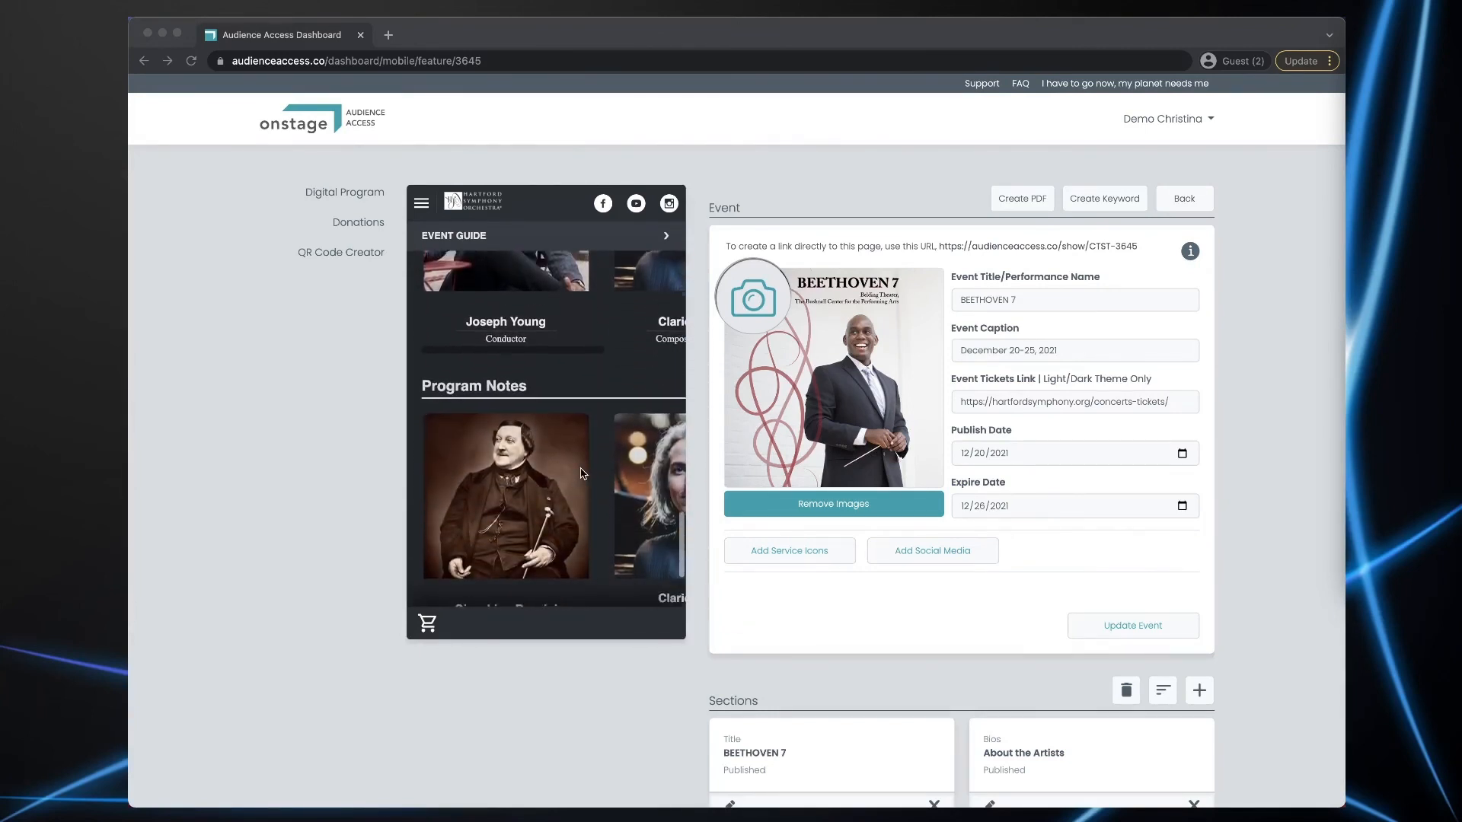
scroll(583, 472, "down", 1)
scroll(583, 472, "right", 6)
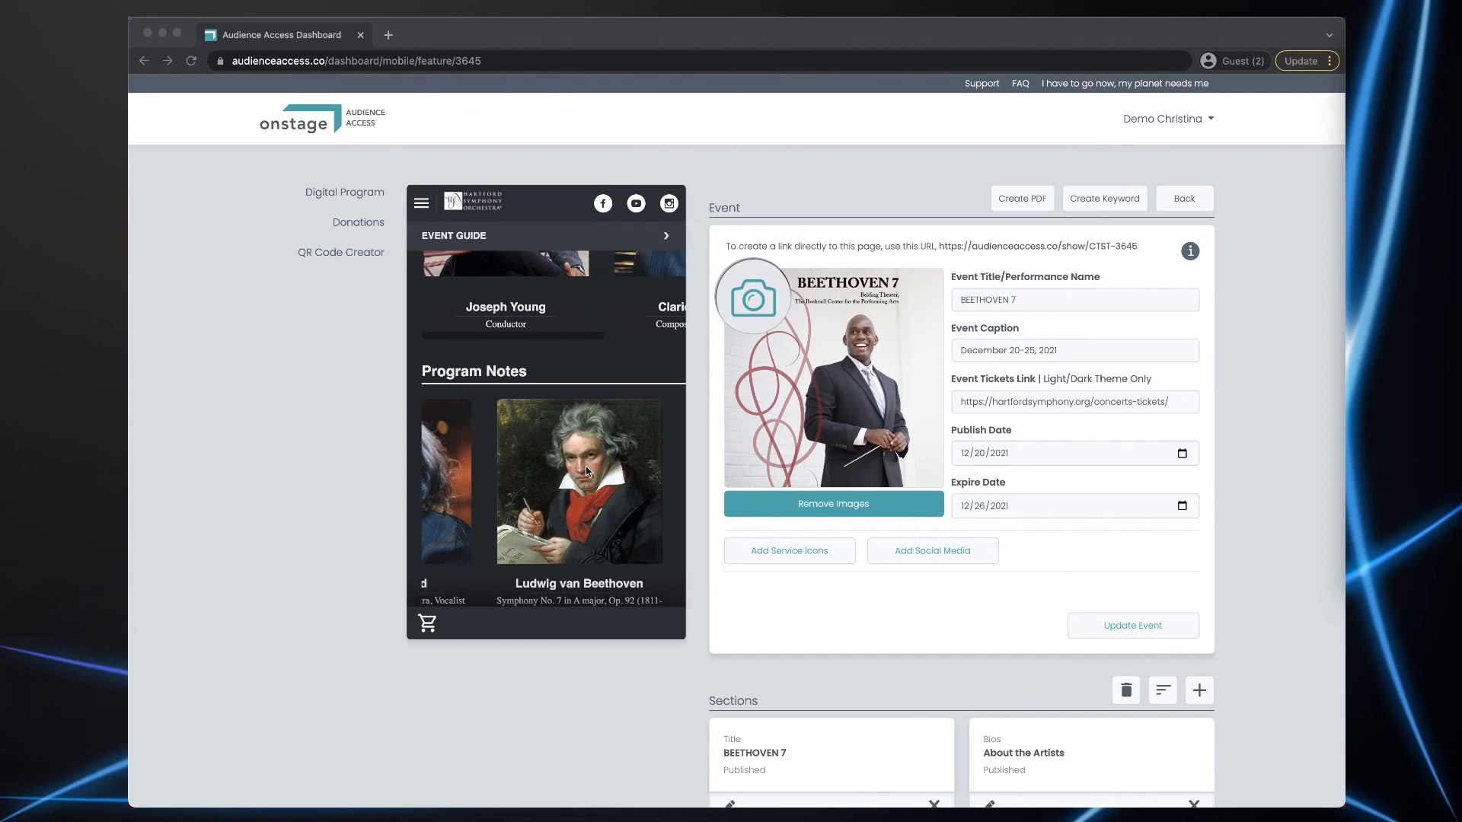
left_click(585, 465)
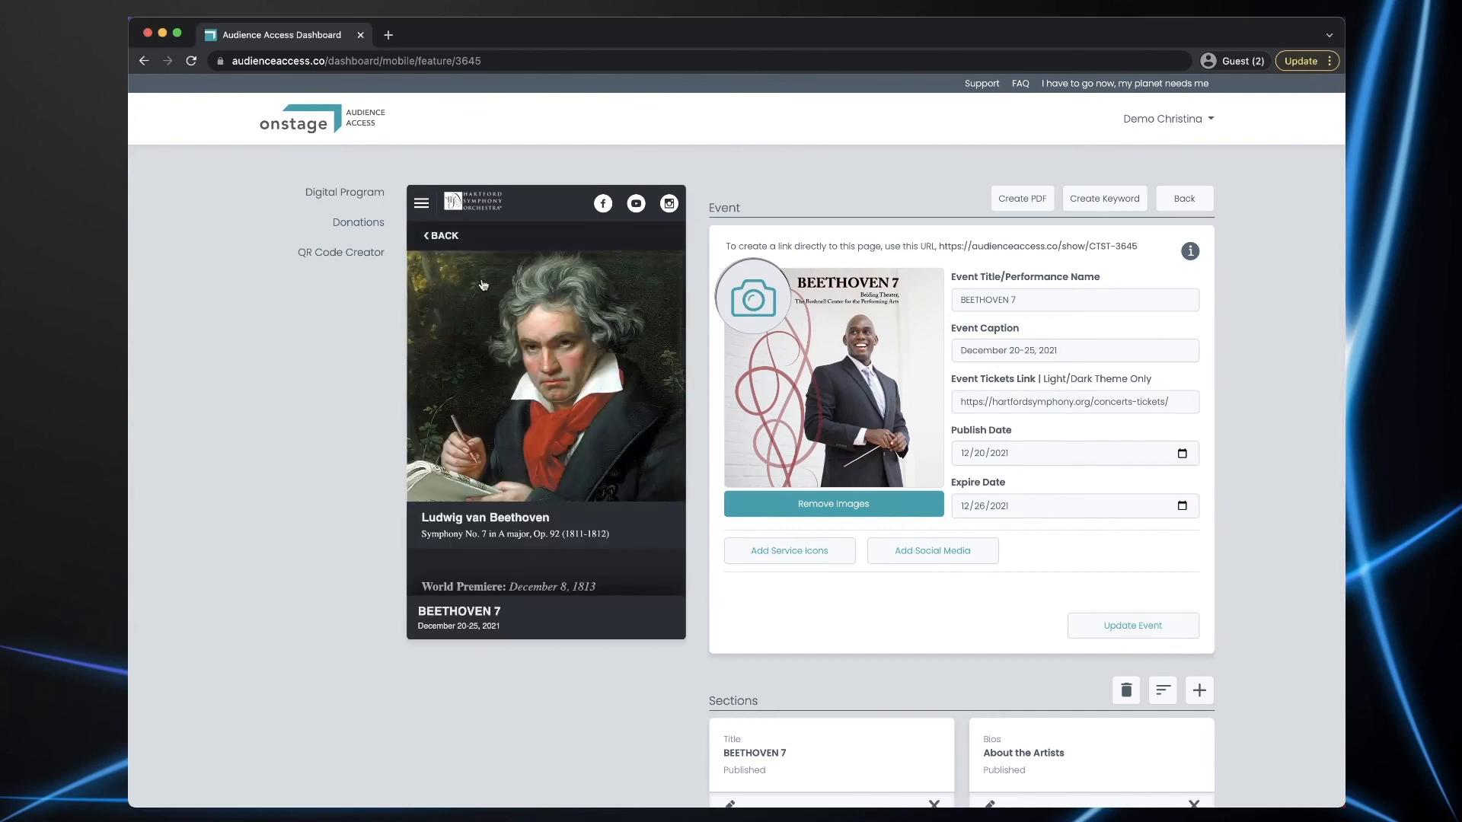
scroll(600, 370, "down", 10)
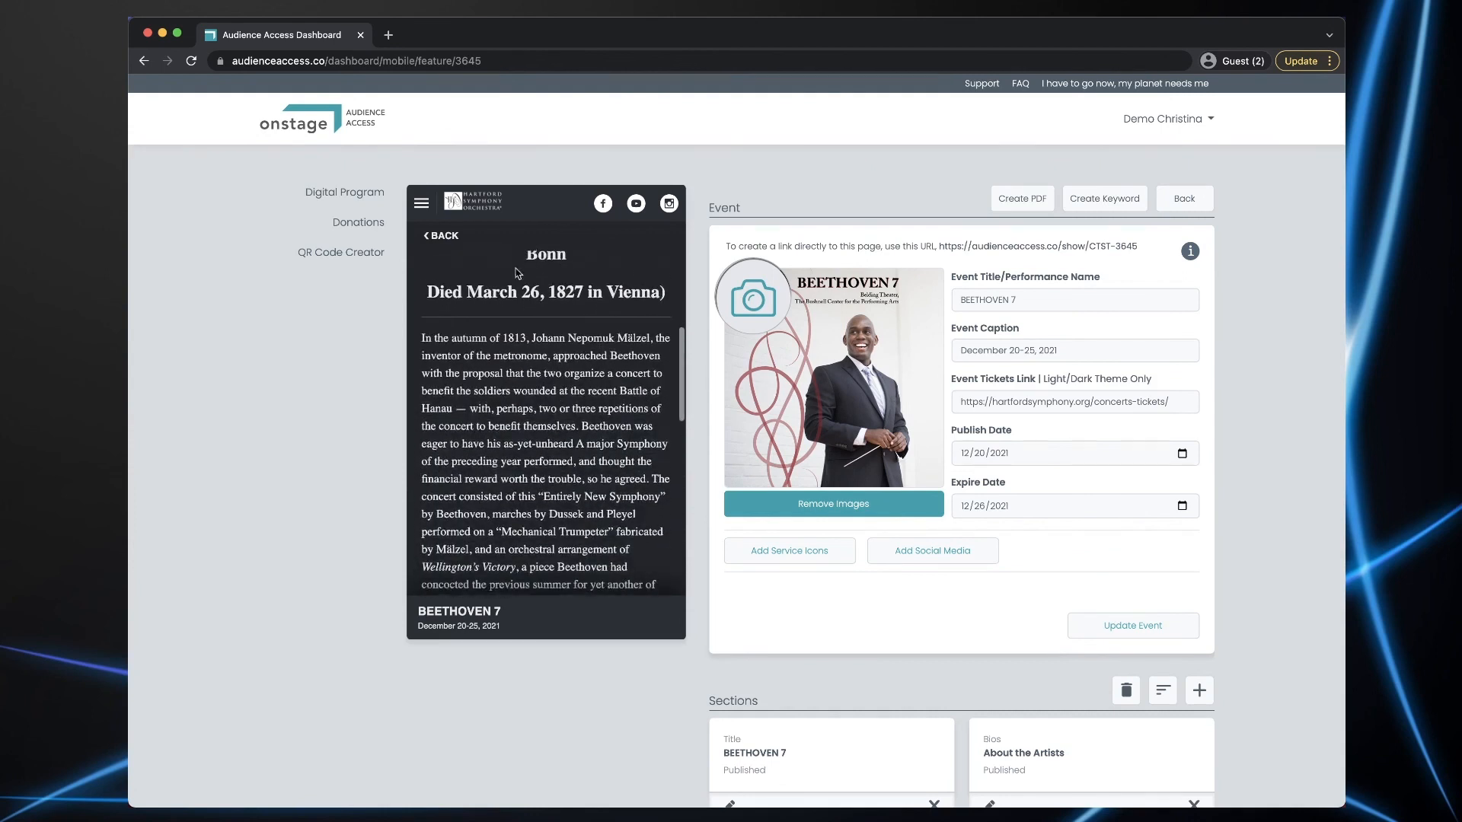
left_click(440, 236)
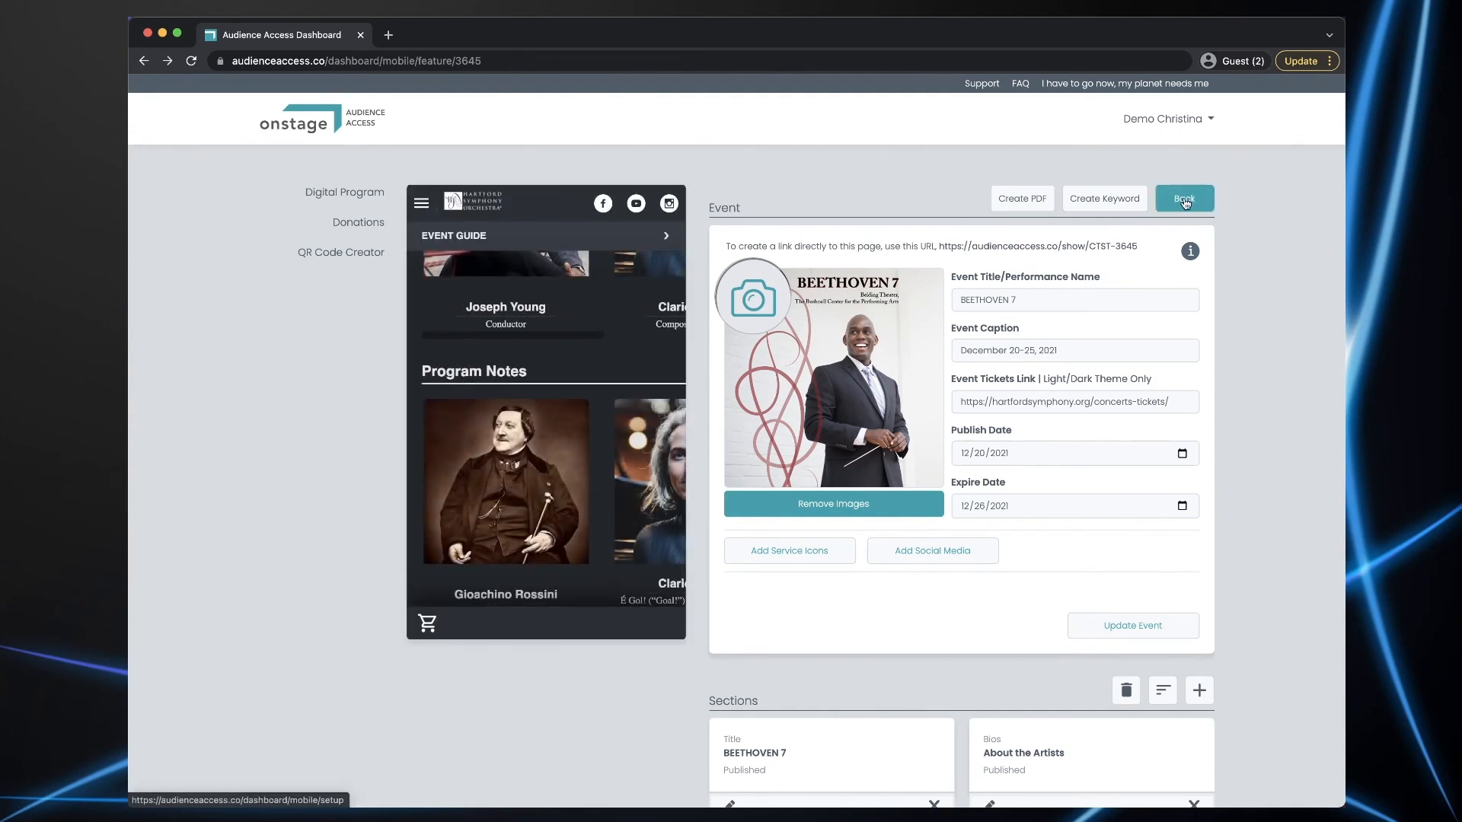
left_click(1184, 201)
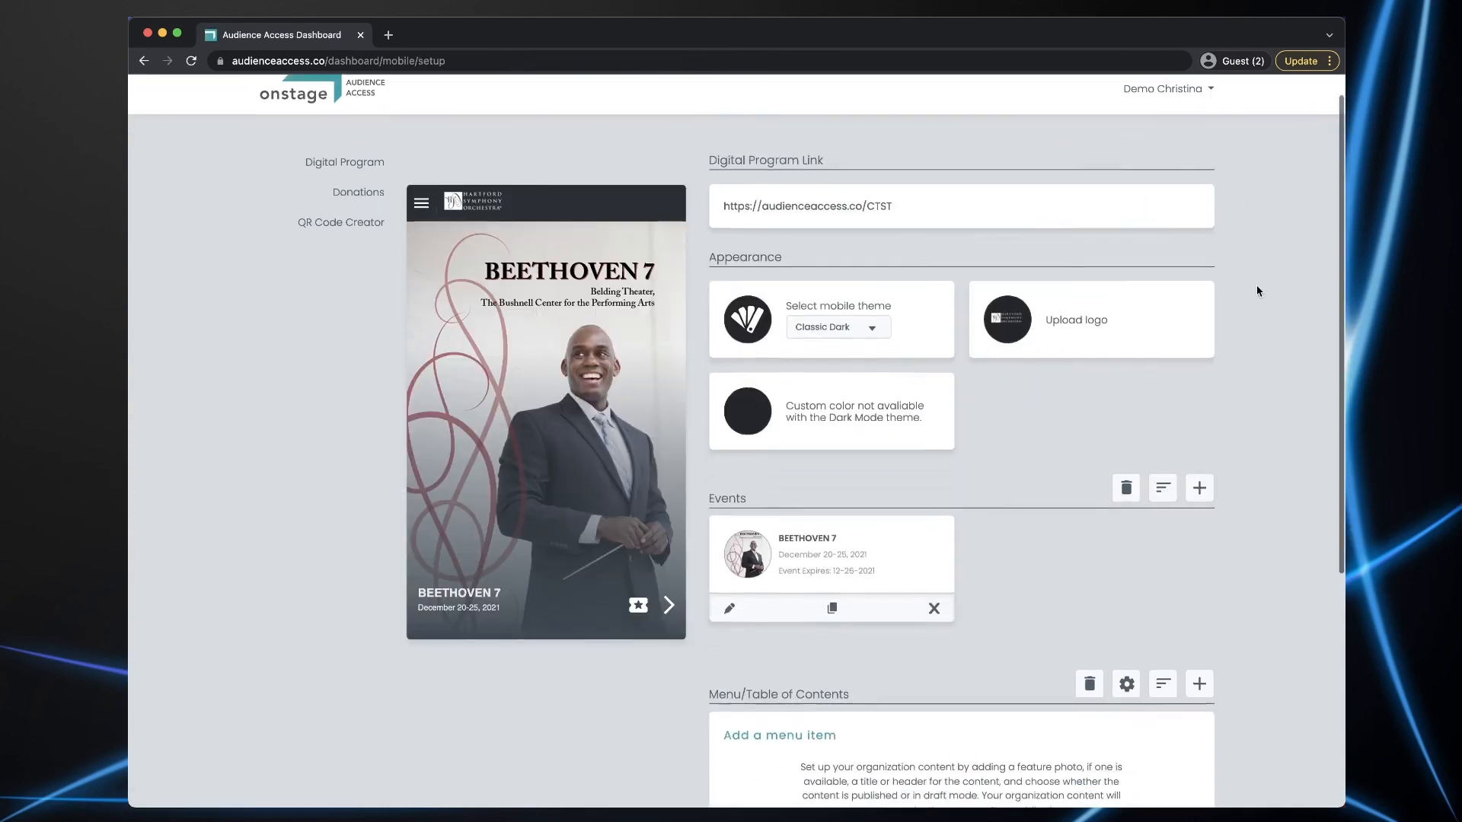
scroll(1256, 286, "down", 5)
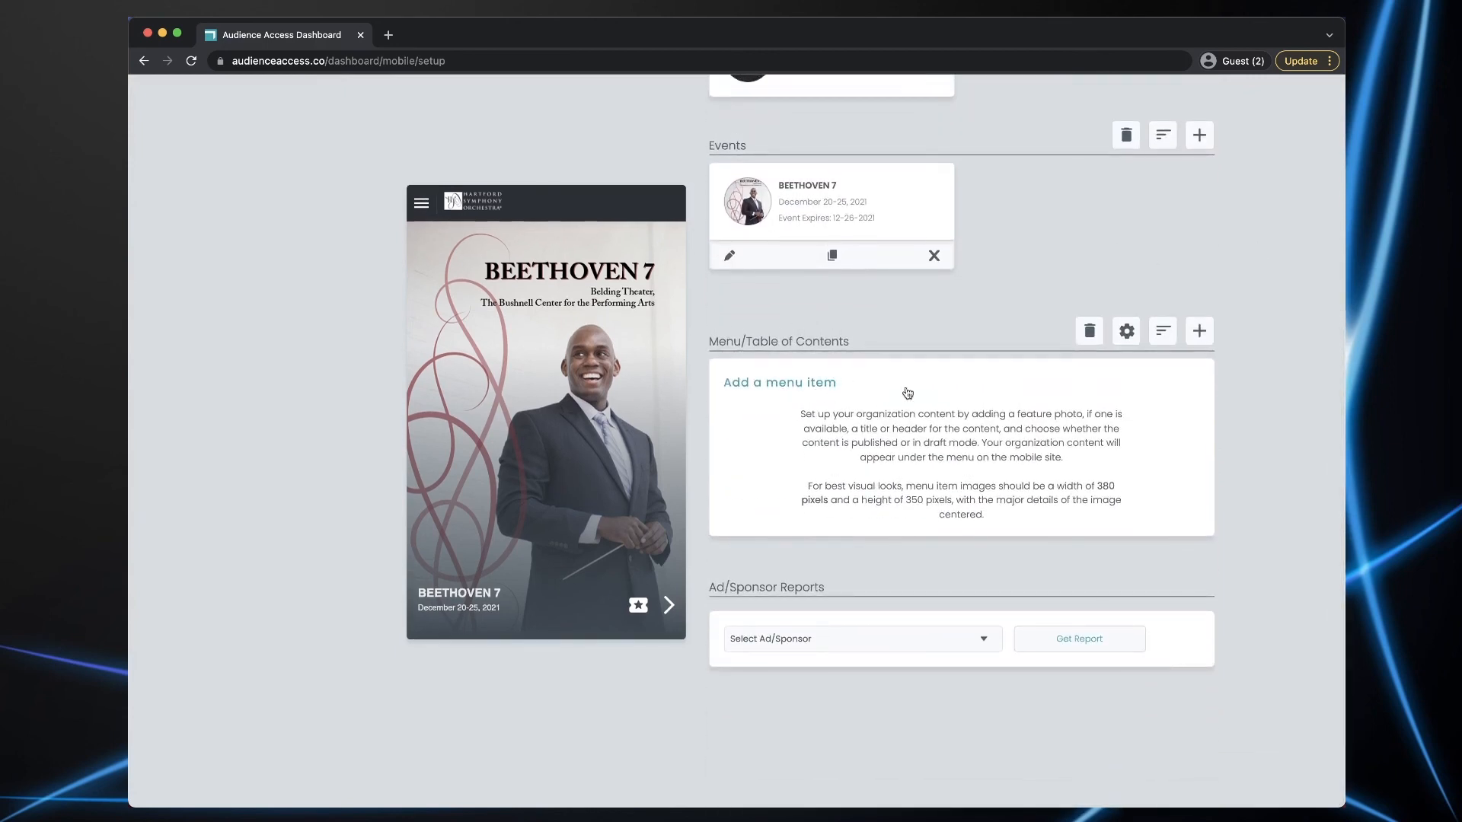